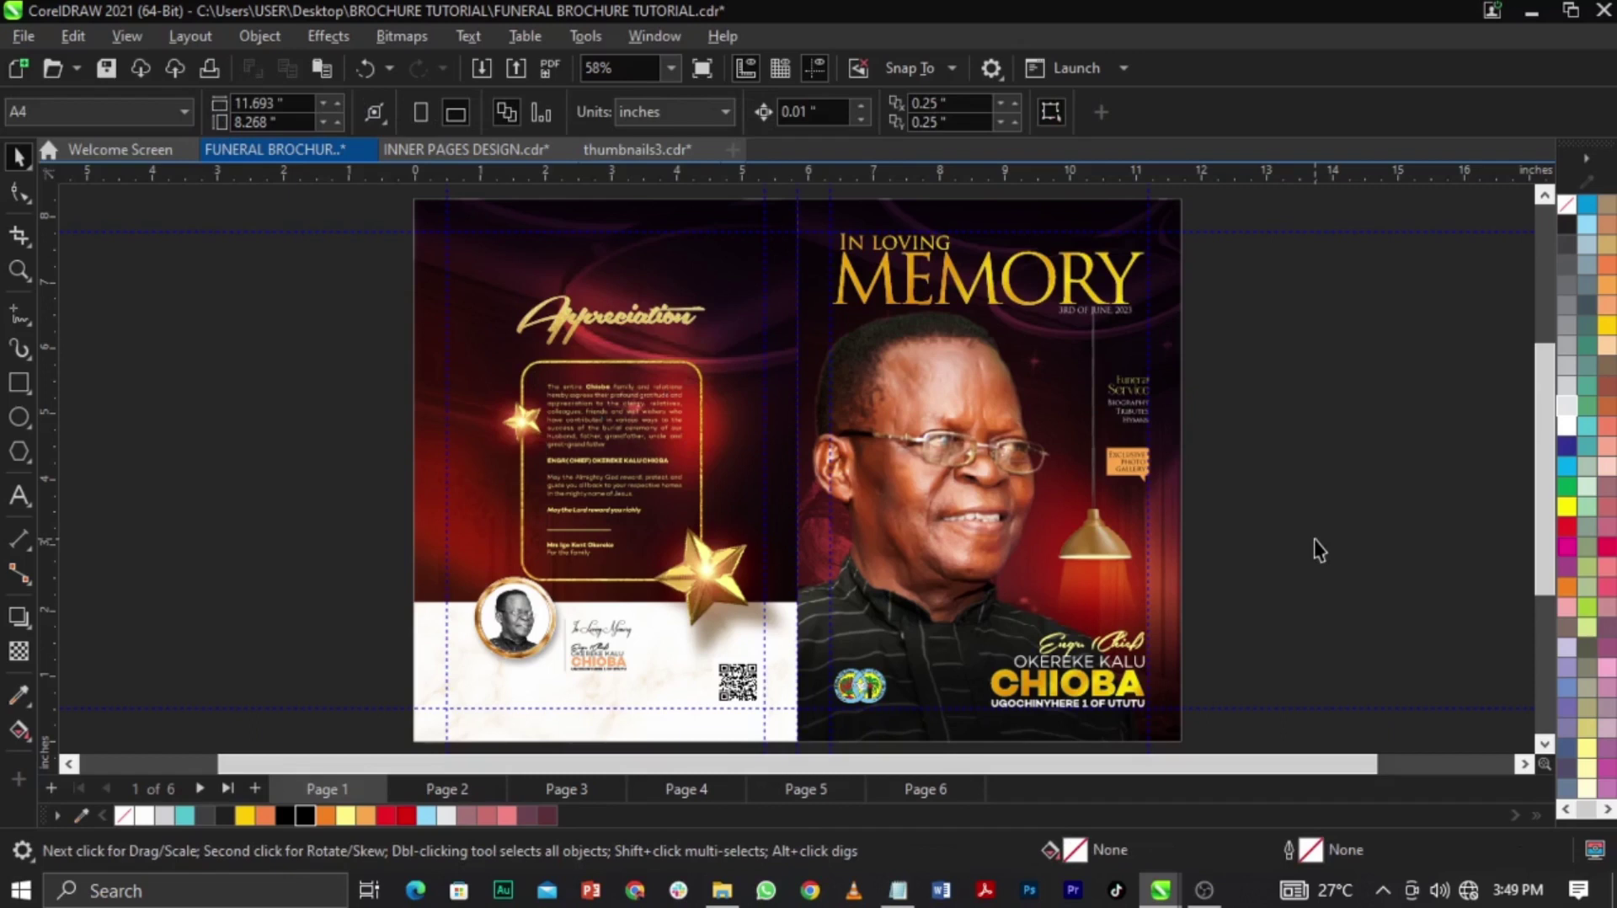
# Review the six brochure pages, examining the biography title page's subtitle and the text columns on page 6
pyautogui.press('pagedown')
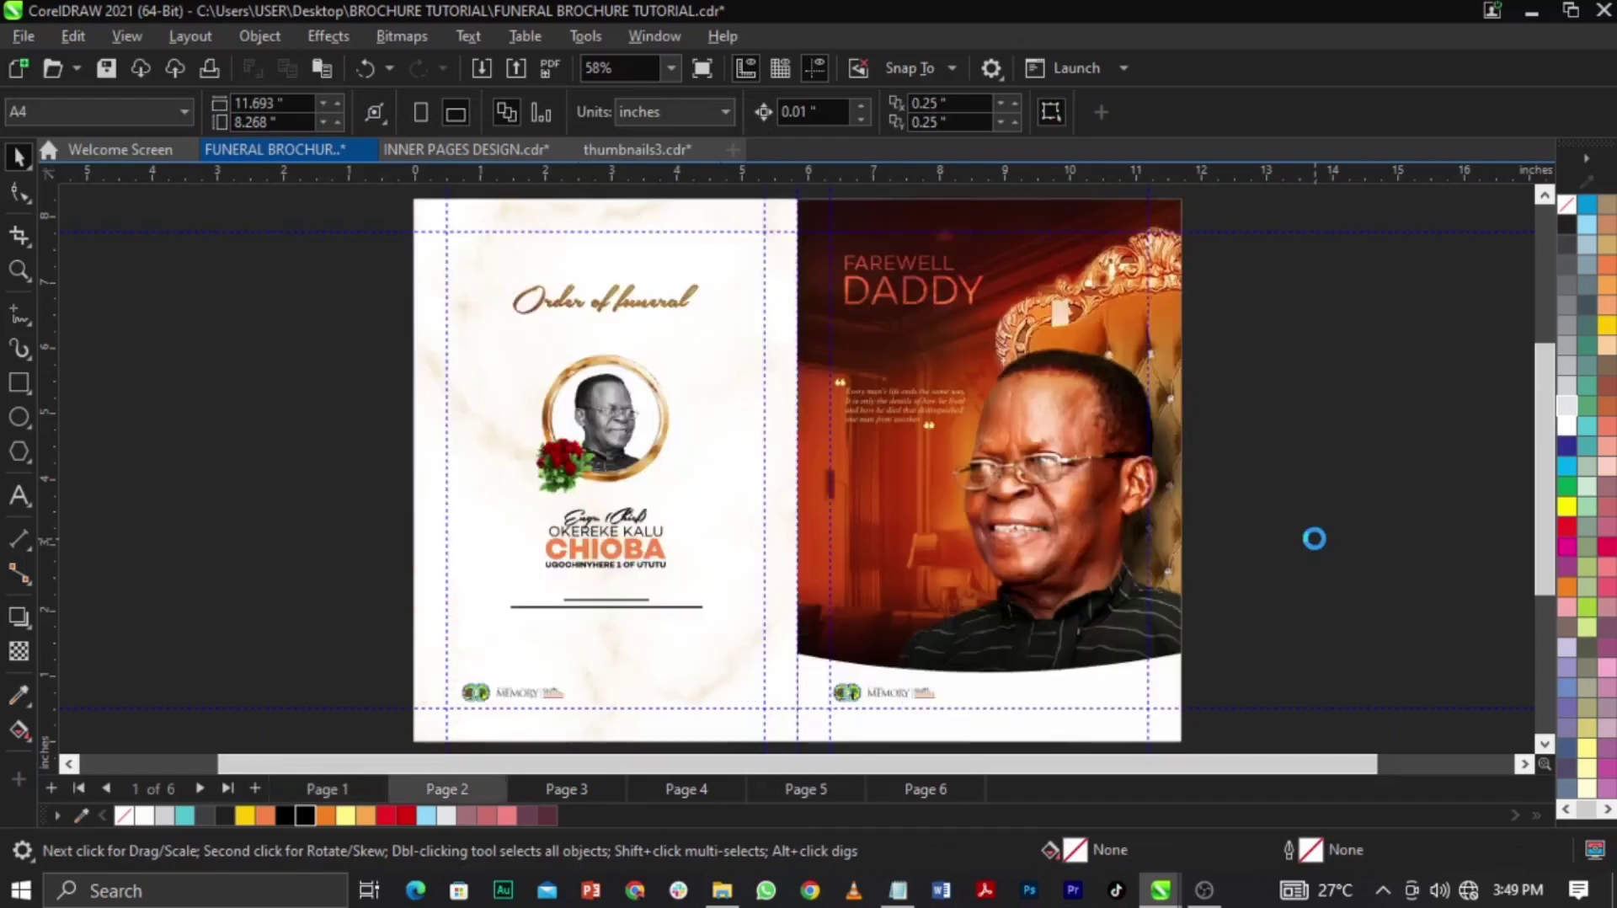
pyautogui.press('pagedown')
pyautogui.press('pagedown')
pyautogui.press('pagedown')
pyautogui.press('pagedown')
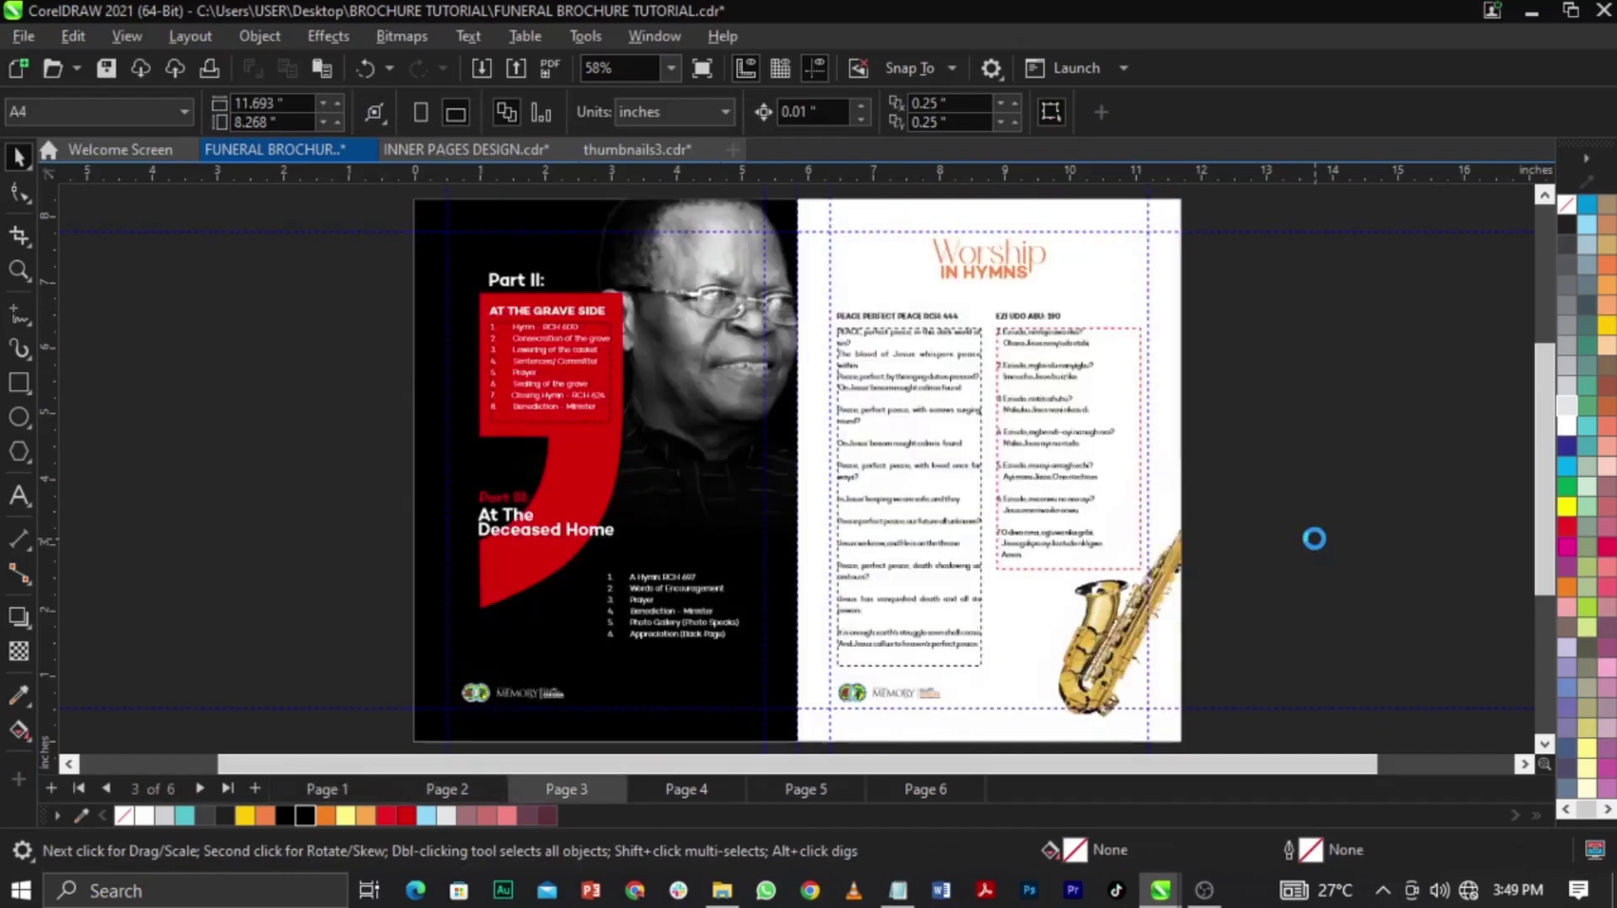
pyautogui.press('pagedown')
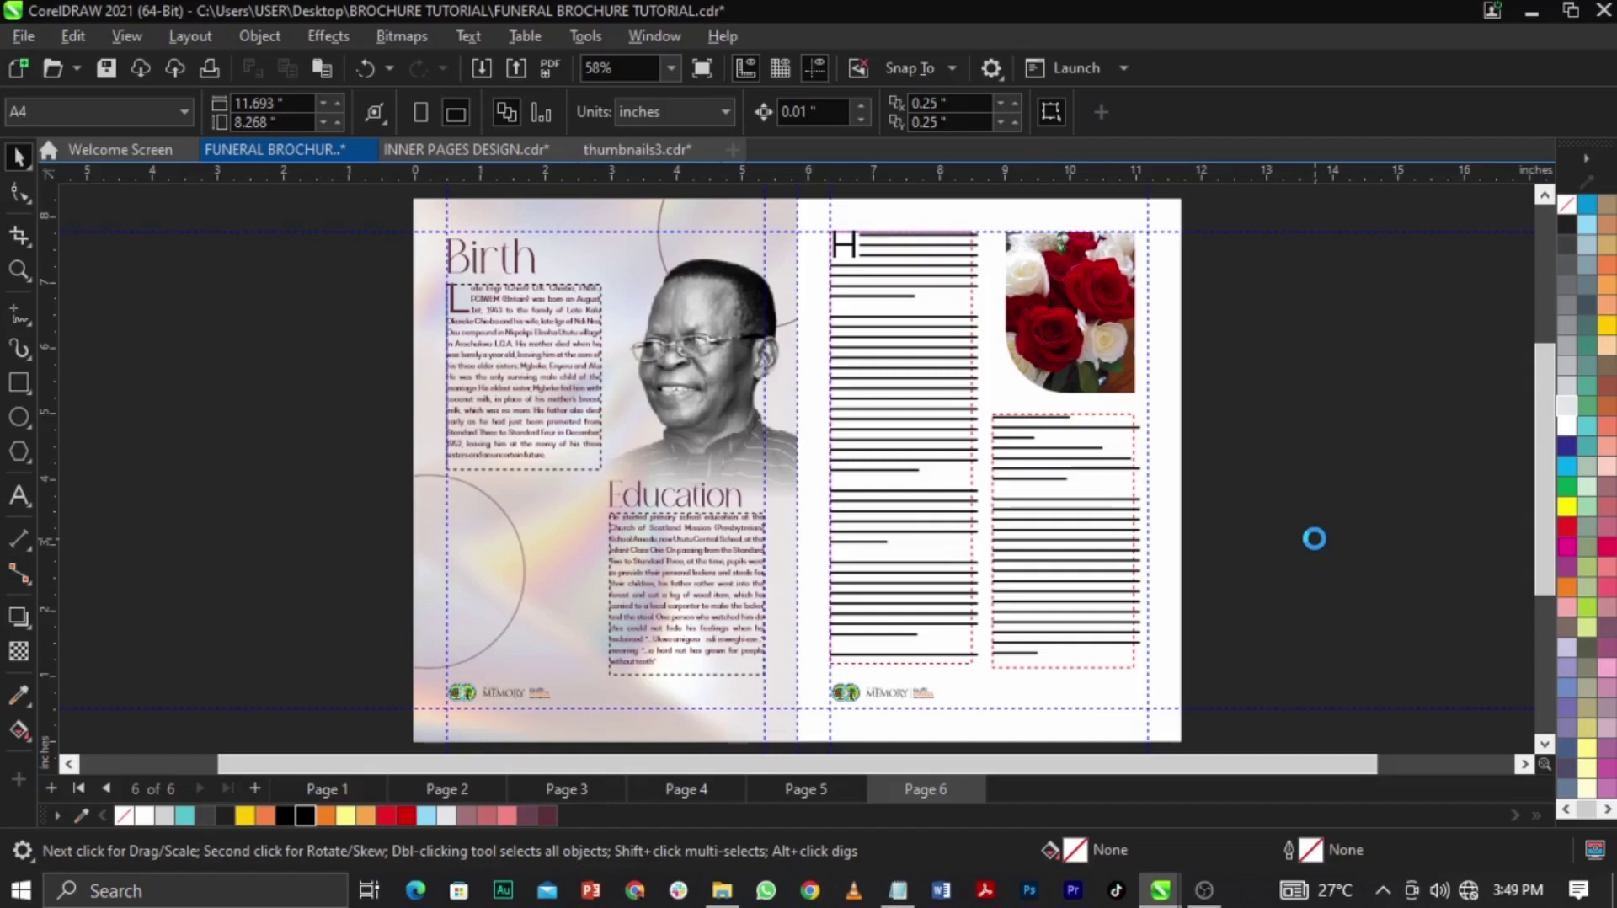
pyautogui.press('pageup')
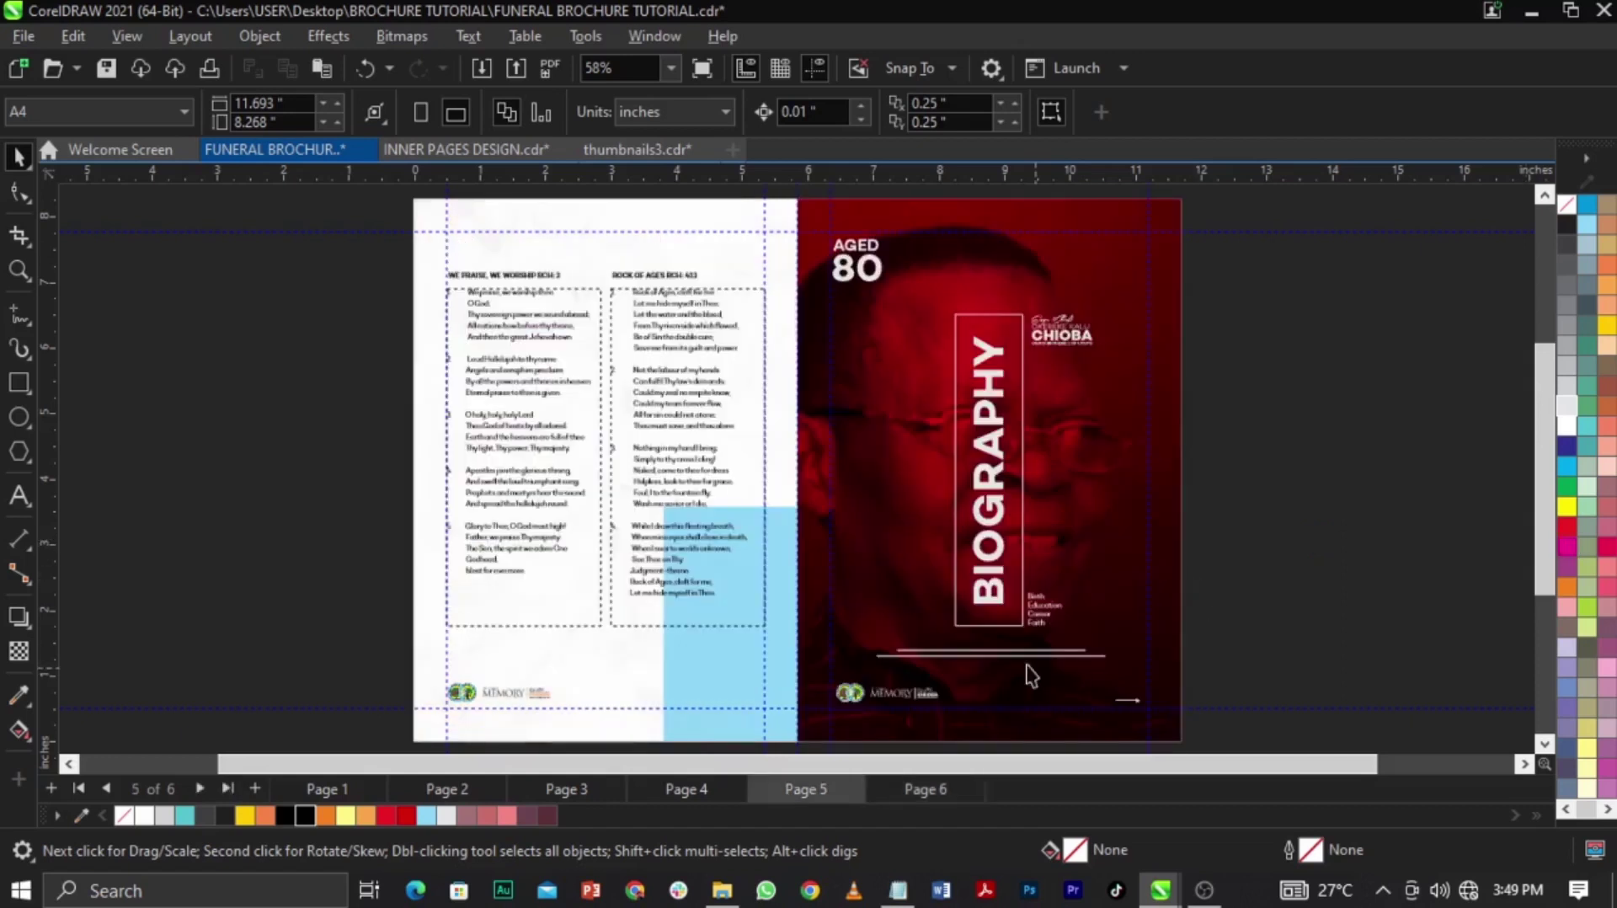
pyautogui.scroll(4, 1080, 625)
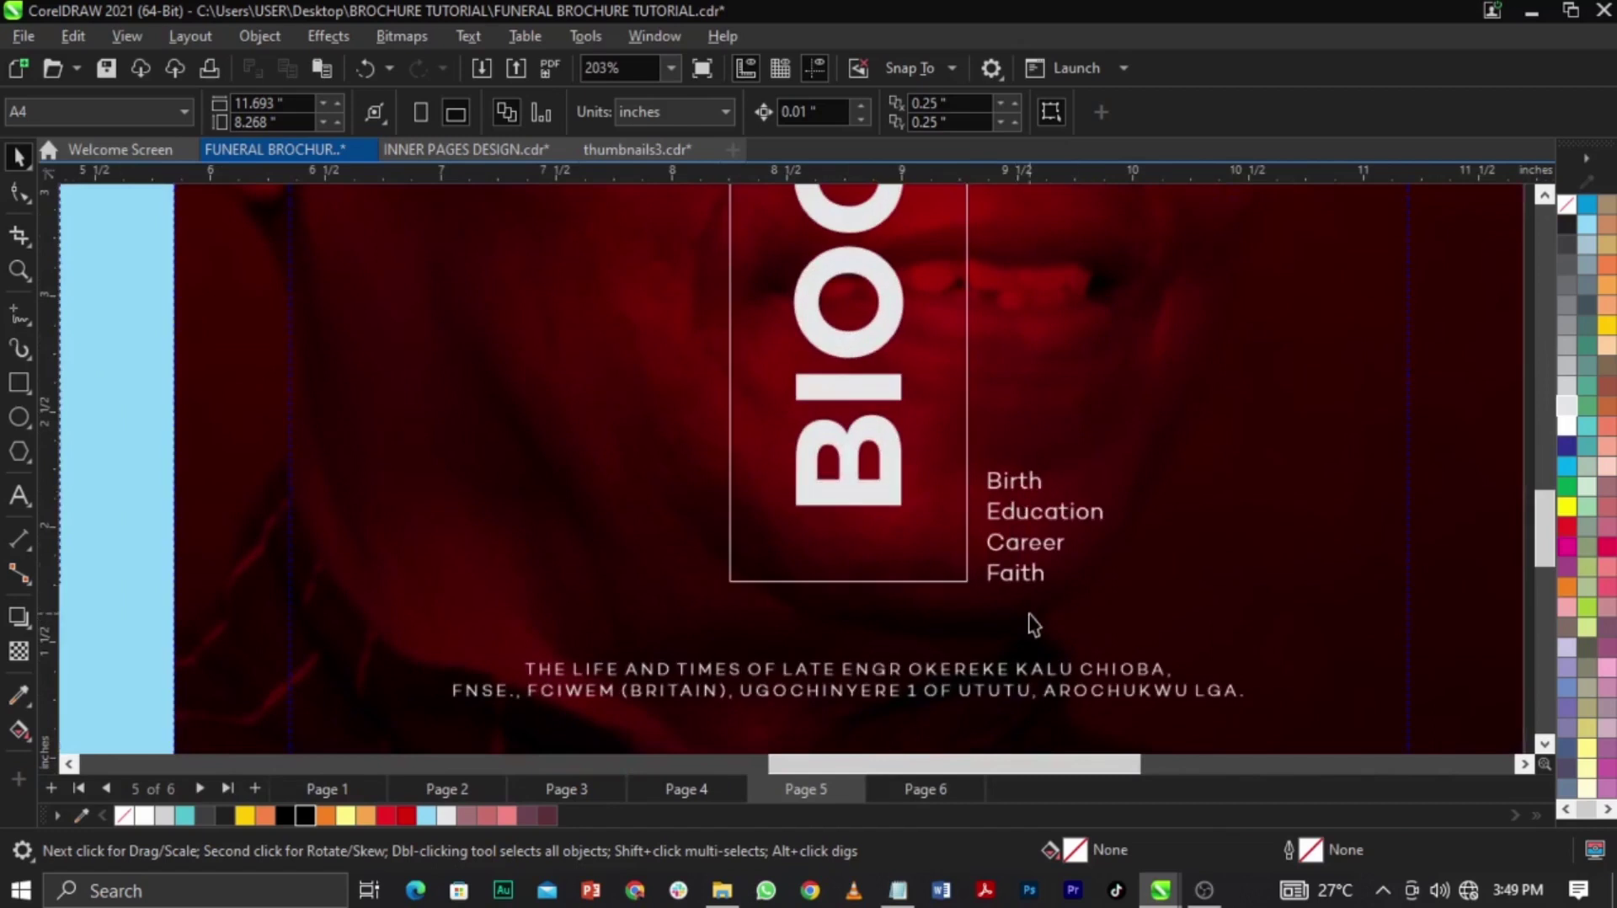
pyautogui.hotkey('shift', 'F4')
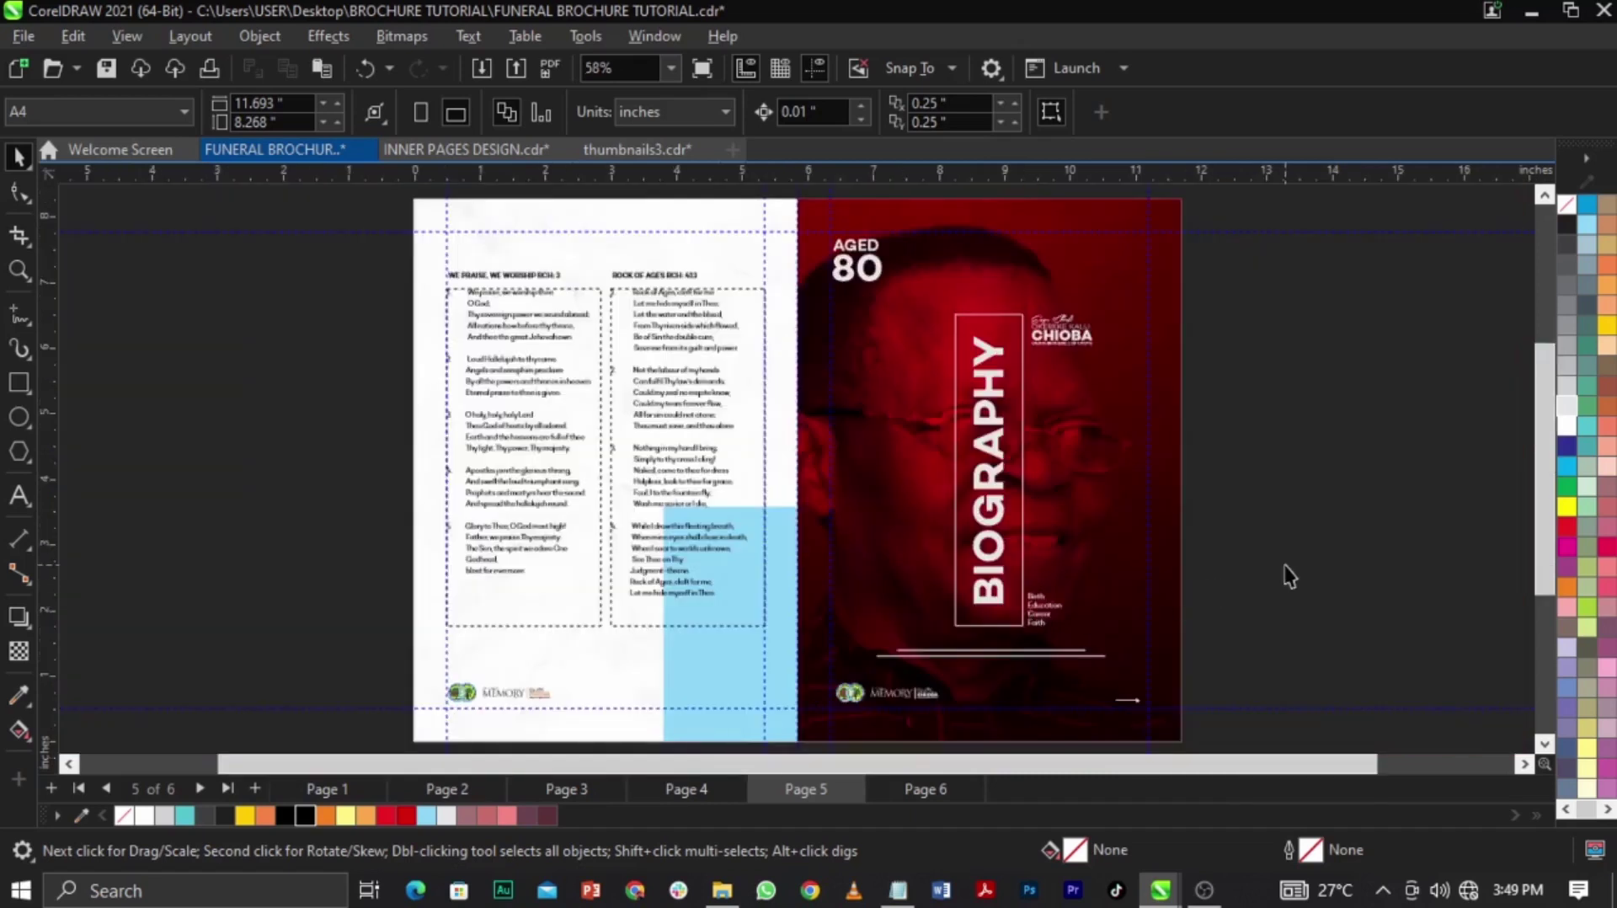
pyautogui.press('pagedown')
pyautogui.click(720, 504)
pyautogui.click(1295, 500)
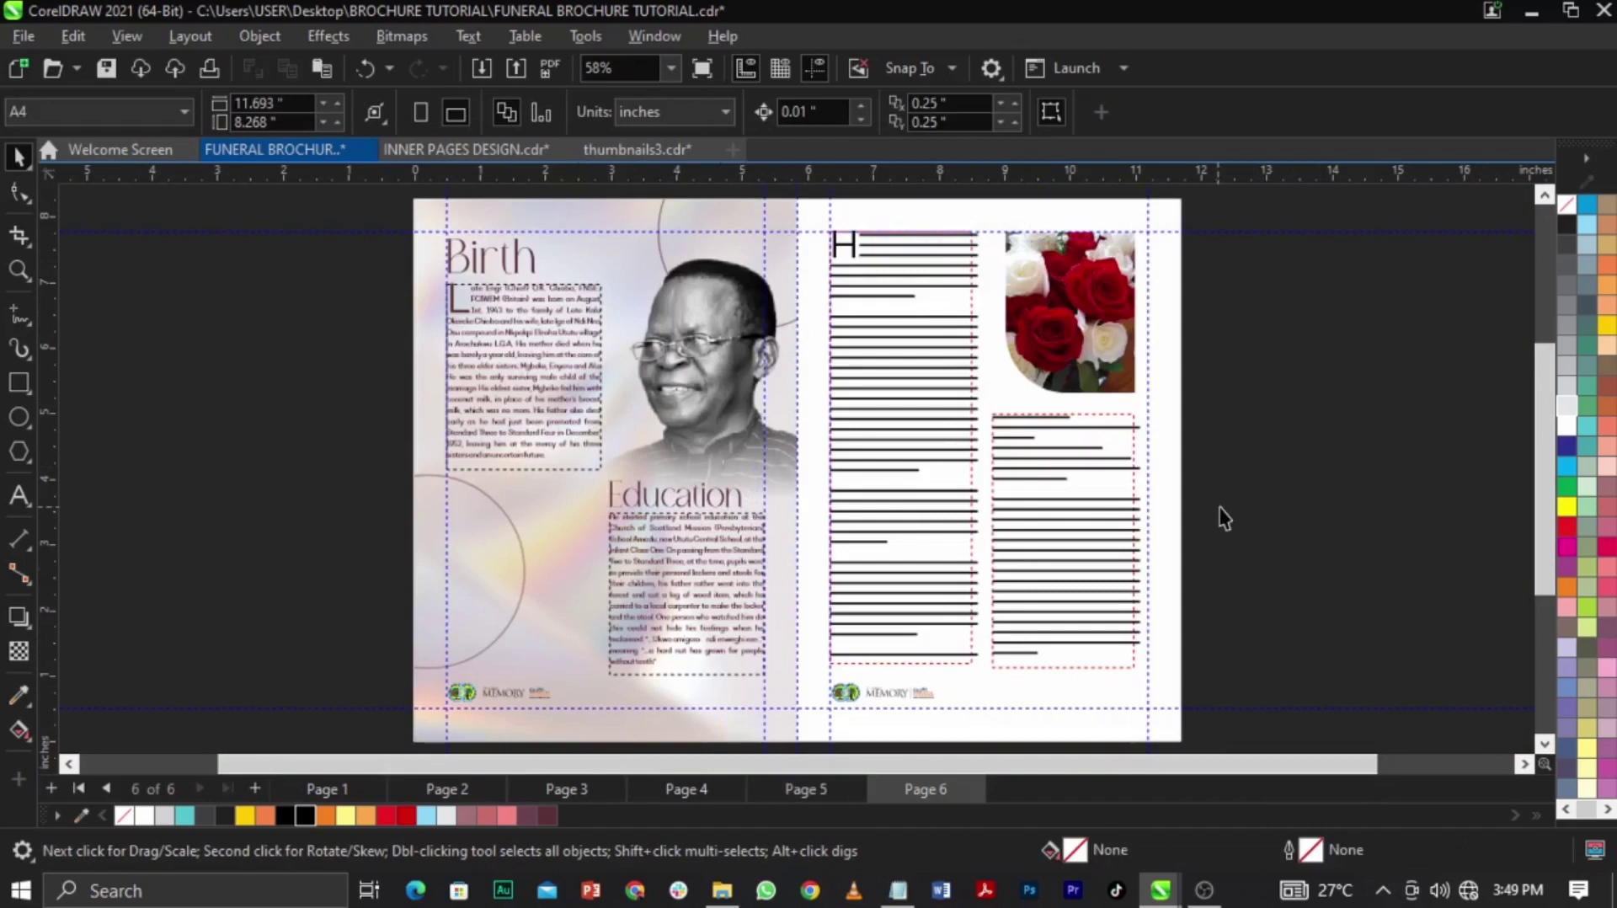
pyautogui.press('pagedown')
pyautogui.click(963, 624)
pyautogui.click(1112, 654)
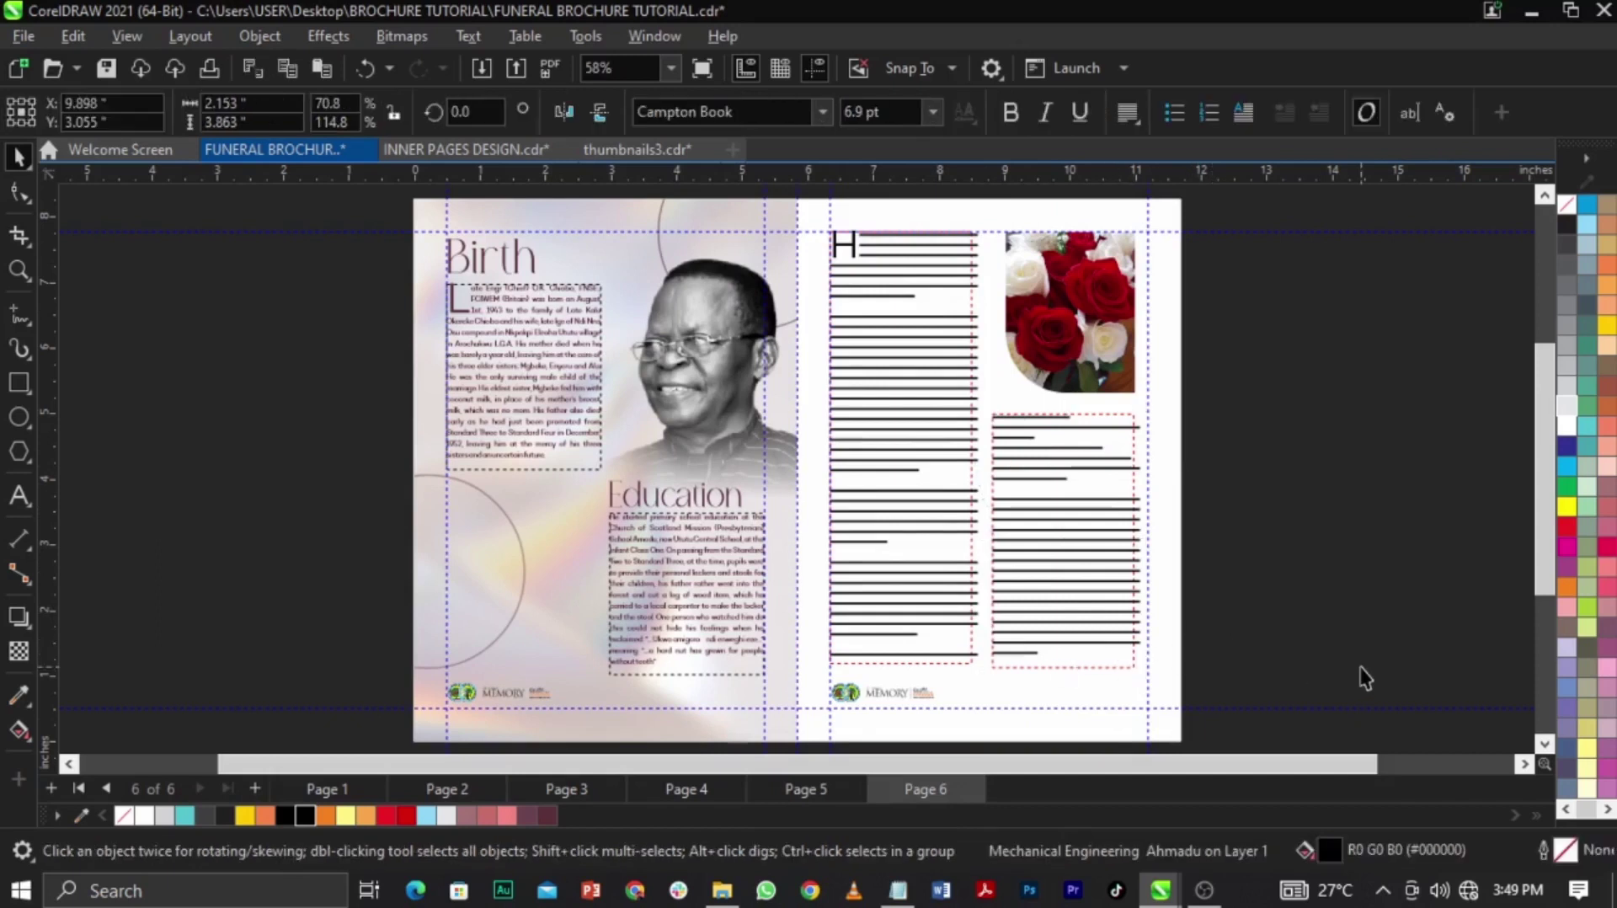
# Try to extend the right-hand text column's frame on page 6 downward, and undo the resize
pyautogui.click(1359, 670)
pyautogui.press('F2')
pyautogui.moveTo(687, 584); pyautogui.dragTo(1252, 732)
pyautogui.click(965, 462)
pyautogui.moveTo(986, 505); pyautogui.dragTo(997, 731)
pyautogui.hotkey('ctrl', 'z')
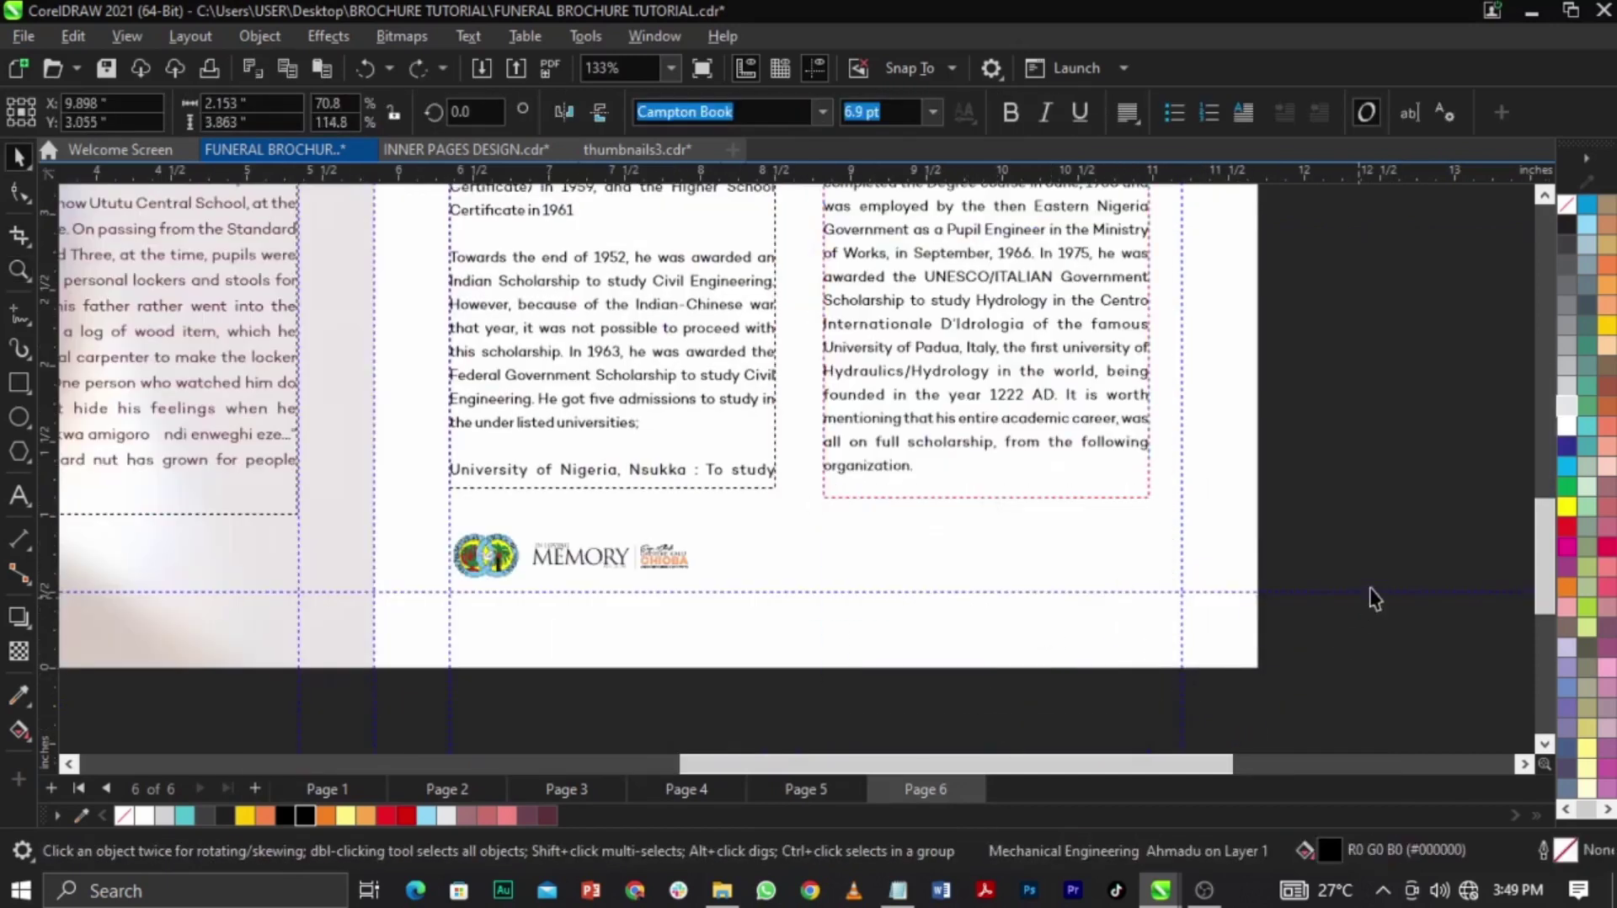
pyautogui.click(1372, 593)
pyautogui.press('F3')
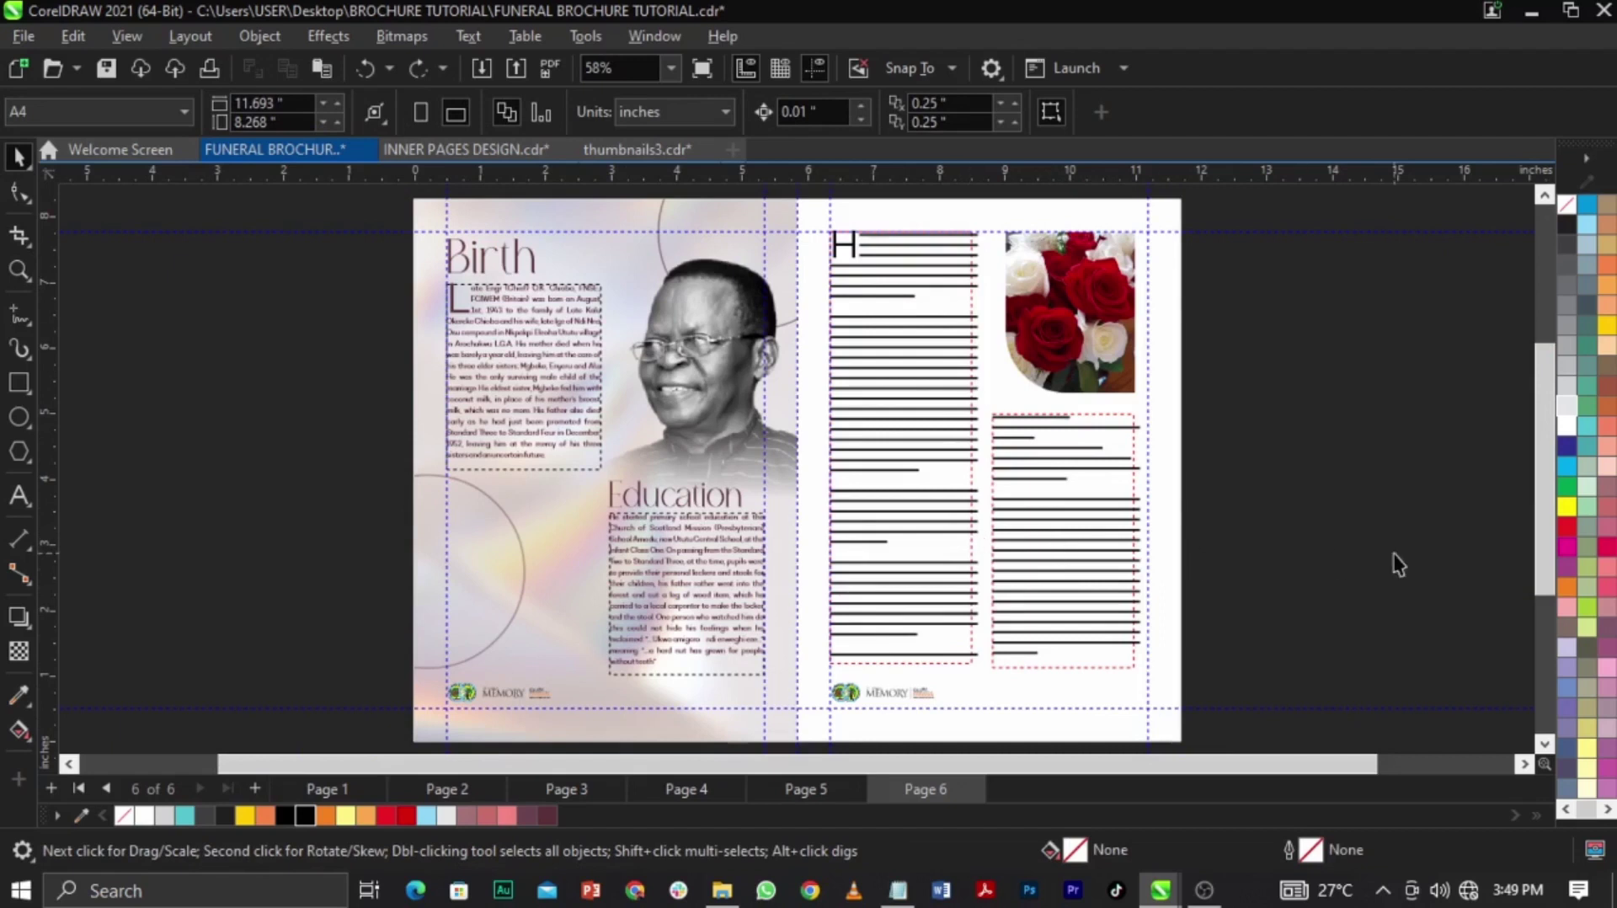
# Set the font size of the linked text columns on the right half of page 6 to 6.5 pt
pyautogui.click(928, 527)
pyautogui.click(1382, 578)
pyautogui.click(909, 534)
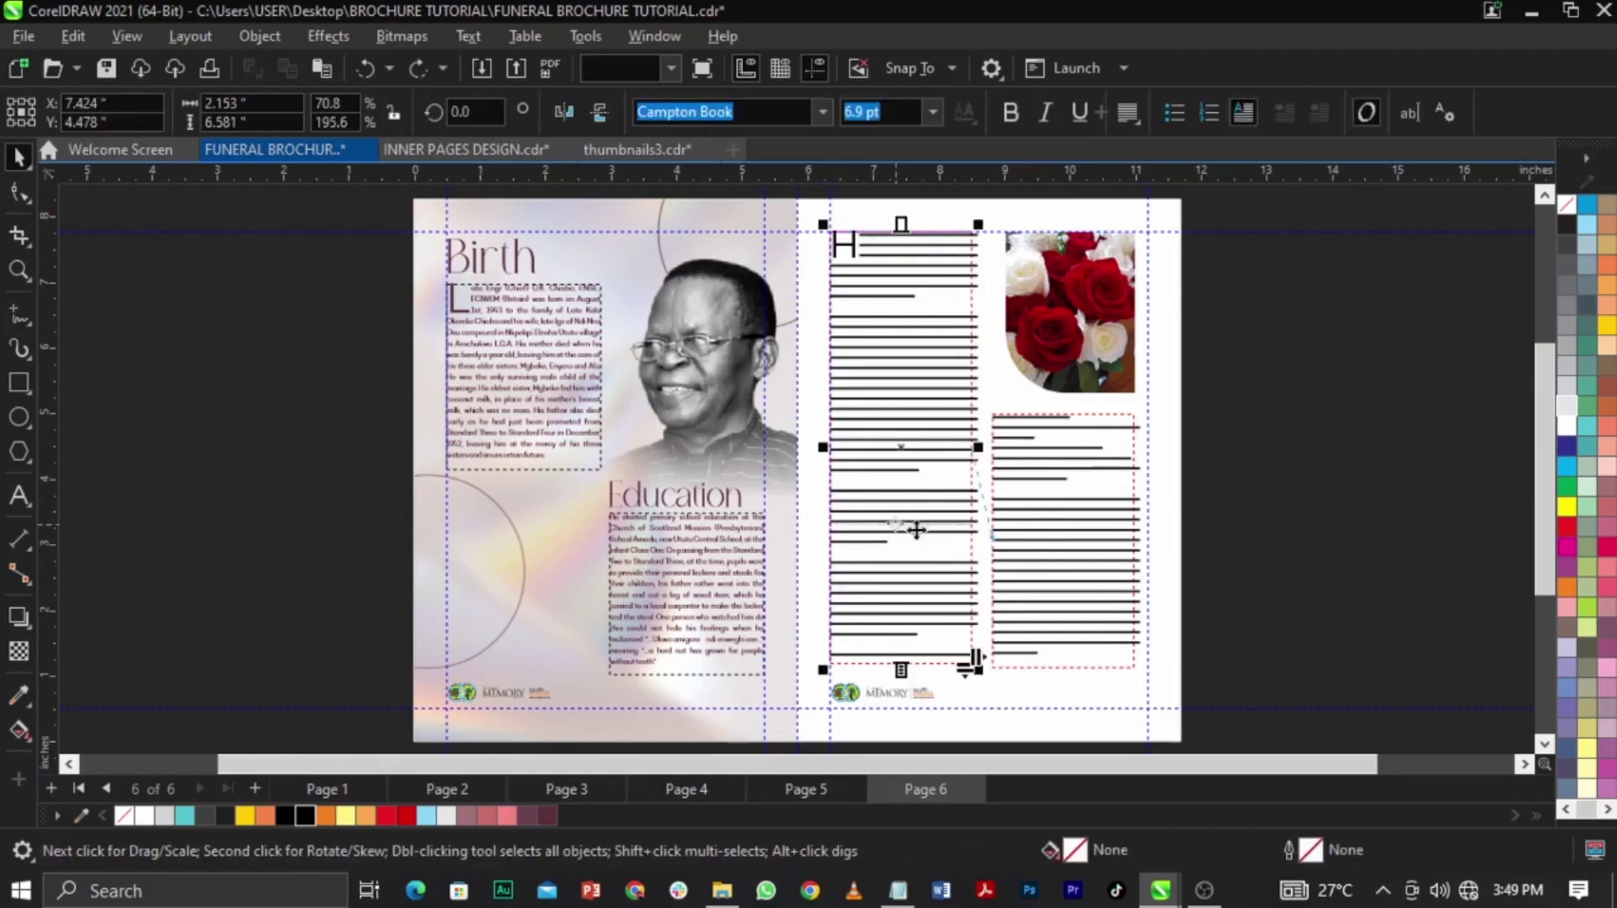
pyautogui.click(1215, 550)
pyautogui.click(936, 518)
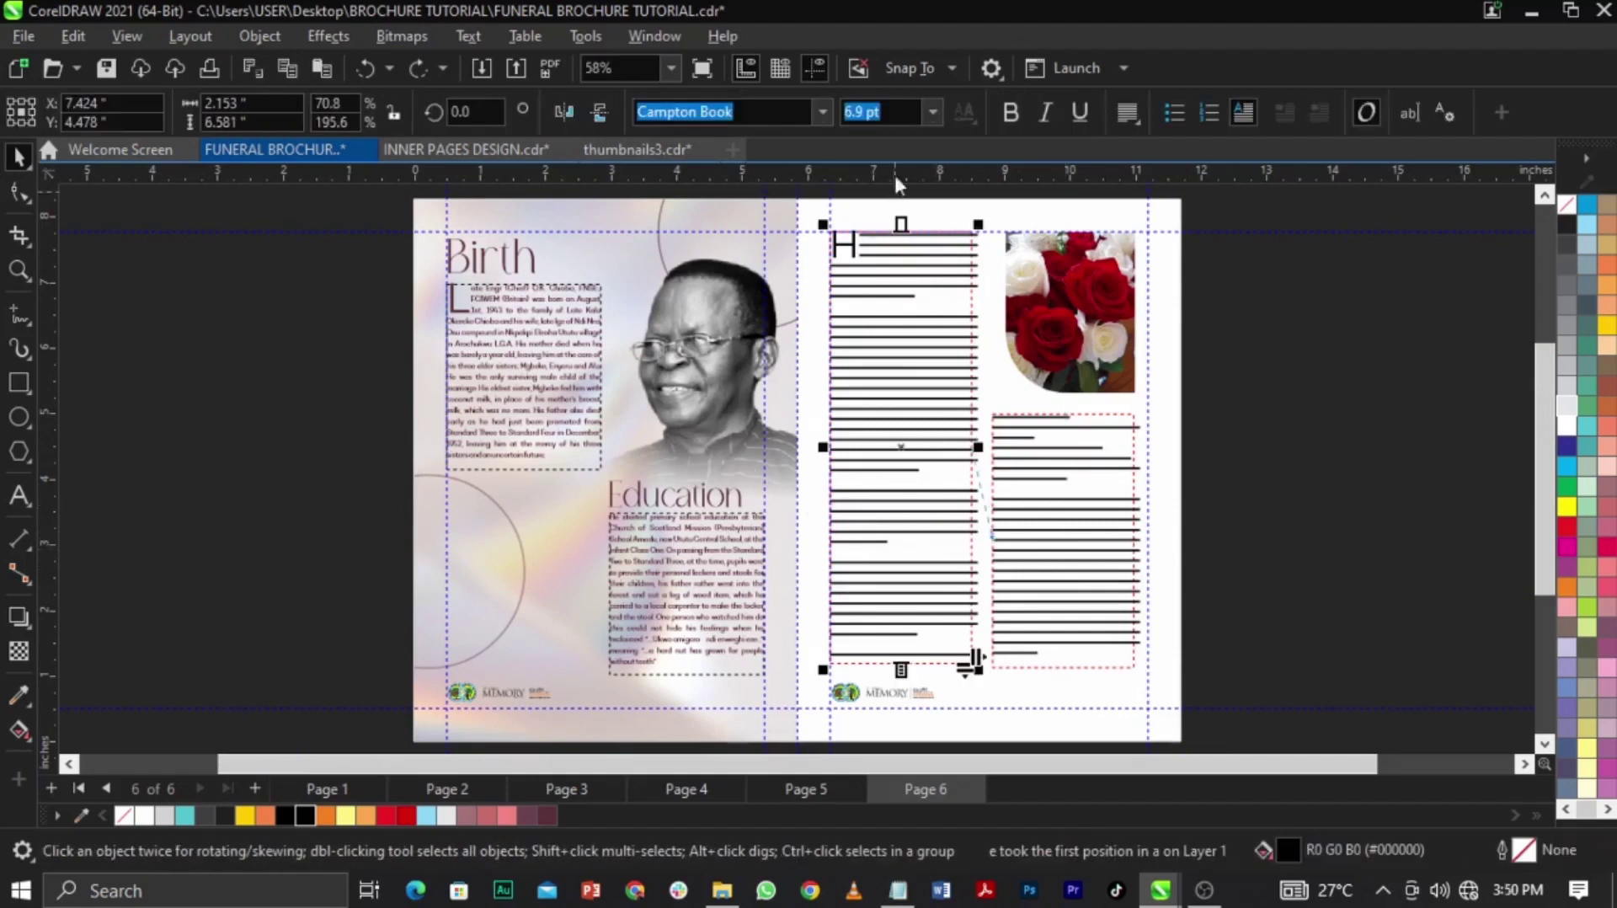
pyautogui.write('6.')
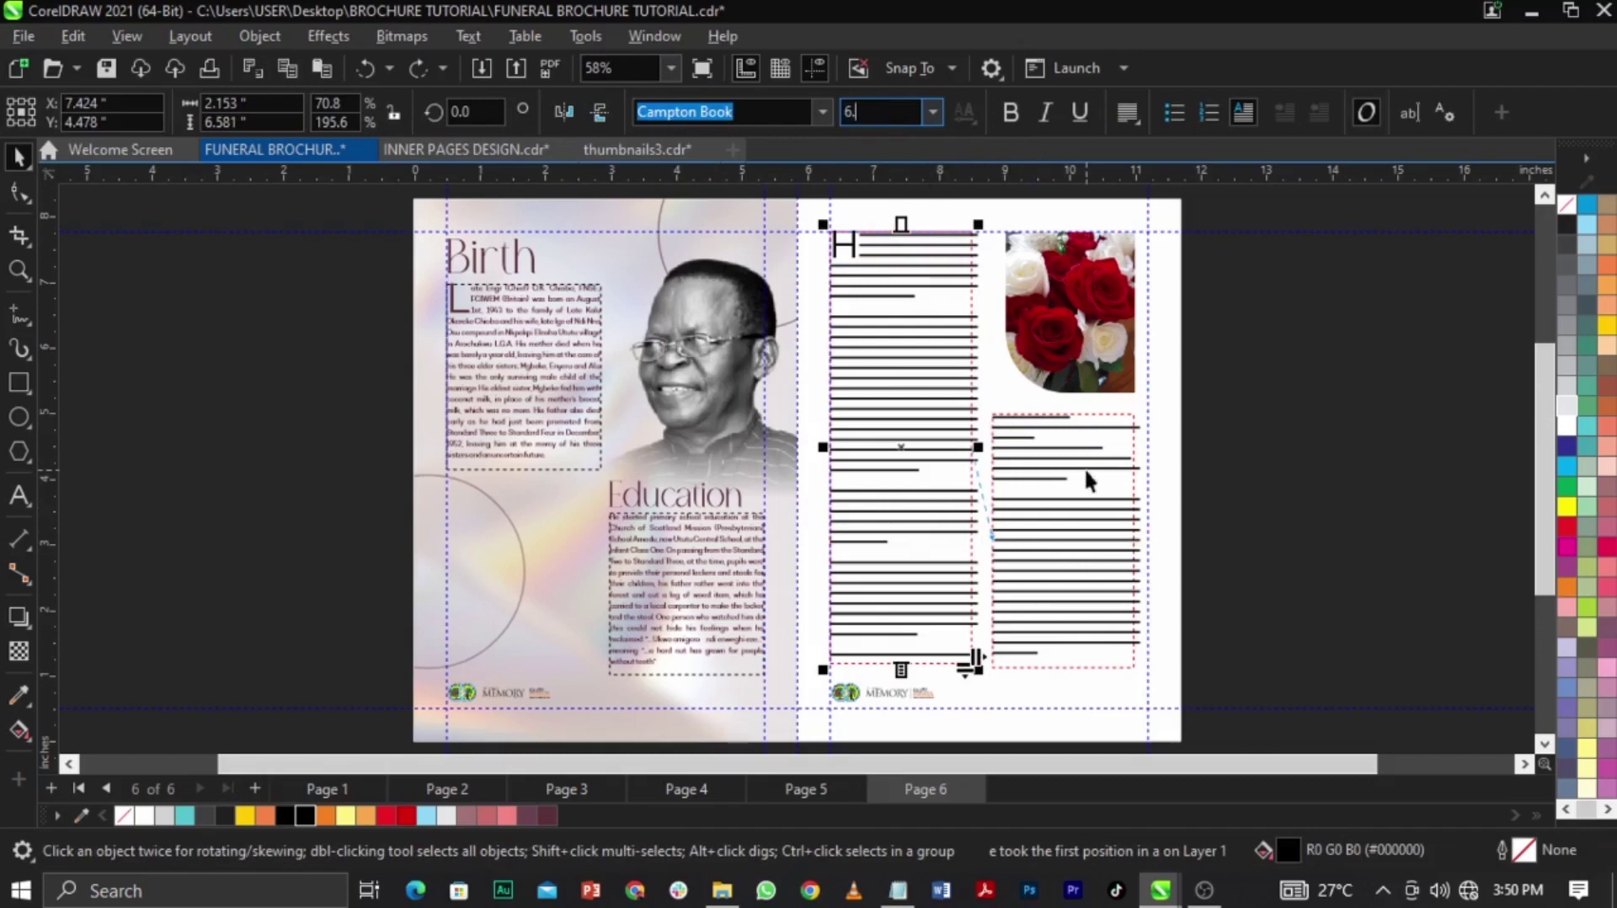
pyautogui.write('5')
pyautogui.press('Return')
# Insert a blank line after "from the following organization." in the second linked text column
pyautogui.click(1396, 583)
pyautogui.click(1046, 591)
pyautogui.click(888, 595)
pyautogui.press('z')
pyautogui.moveTo(810, 524); pyautogui.dragTo(1167, 750)
pyautogui.press('space')
pyautogui.click(983, 470)
pyautogui.doubleClick(1056, 318)
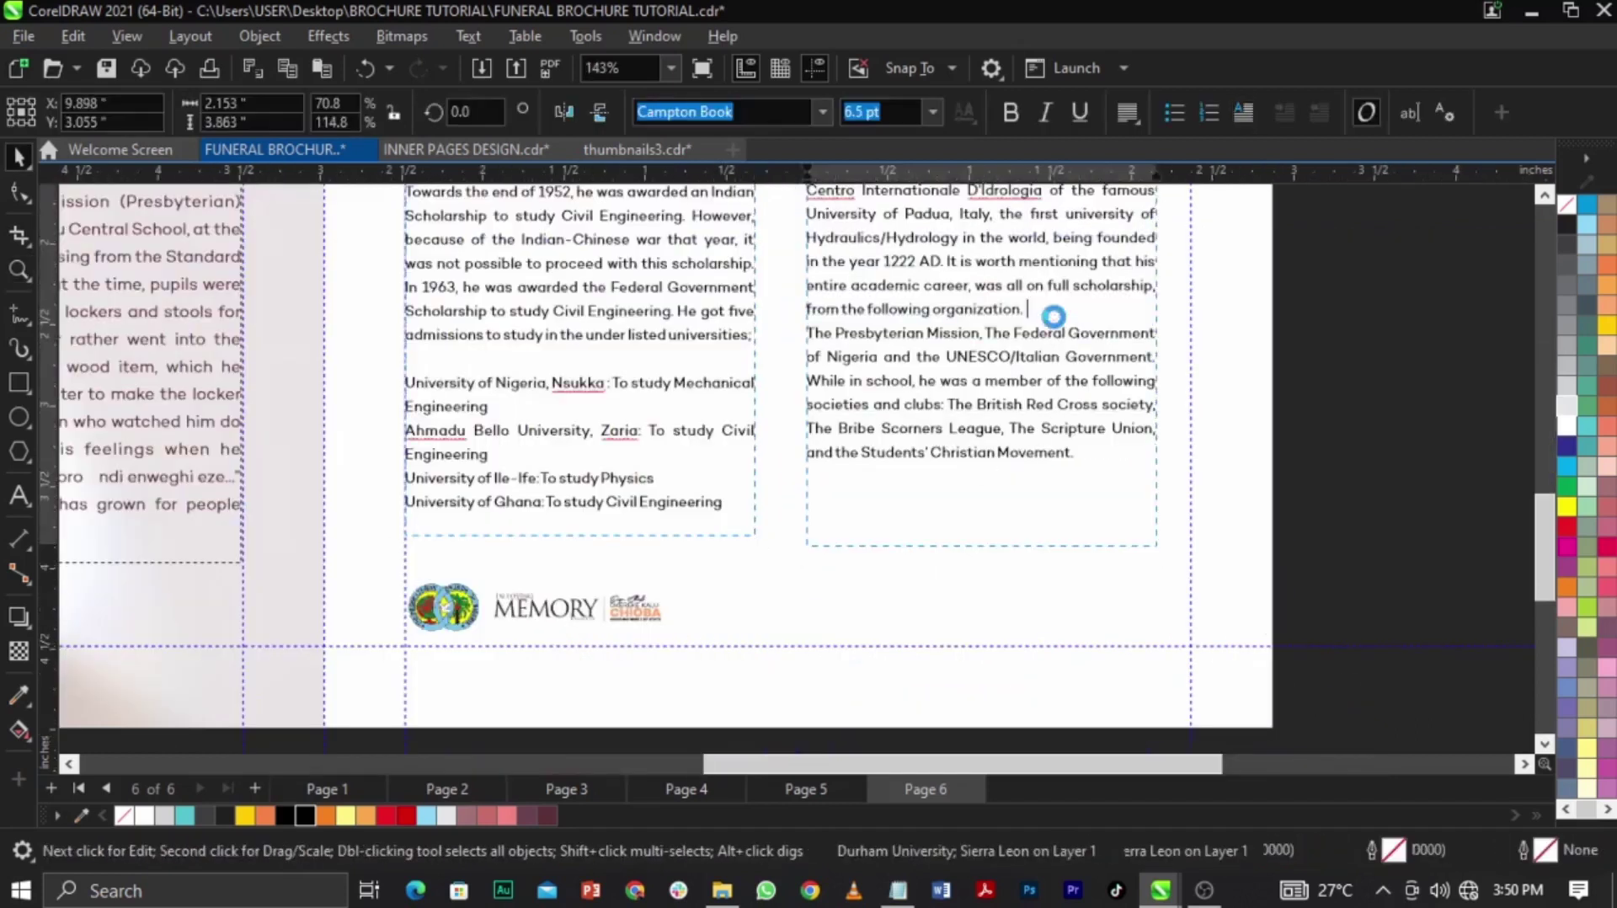
pyautogui.press('Return')
pyautogui.hotkey('ctrl', 'space')
pyautogui.click(1290, 455)
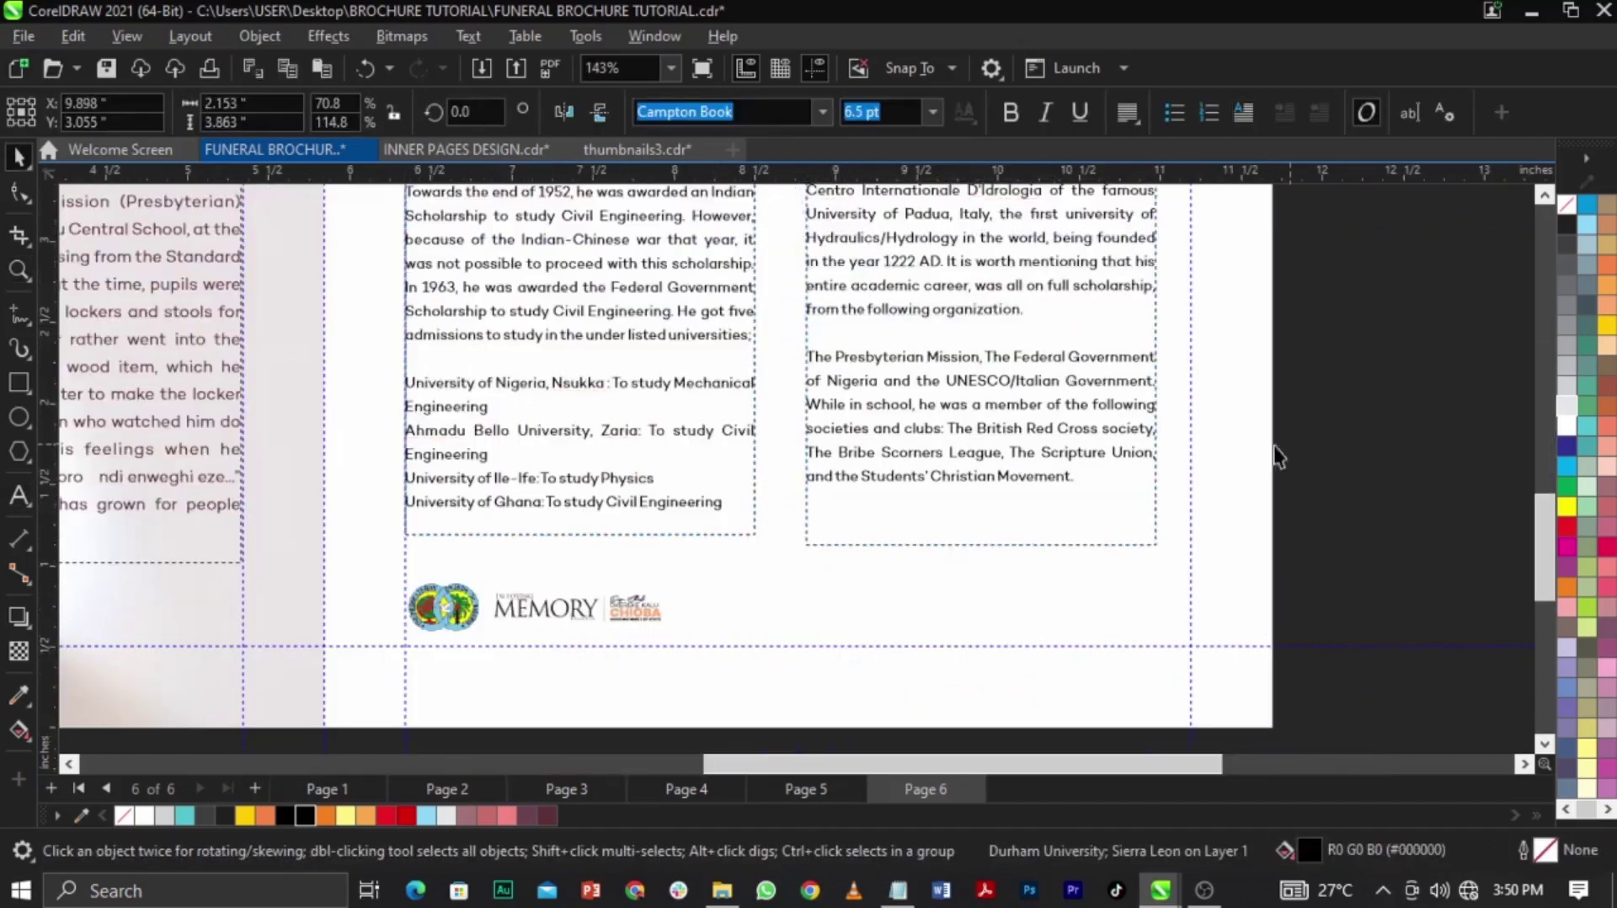
# Fill both linked text columns on the right half of page 6 with dark maroon, C47 M79 Y58 K47
pyautogui.scroll(-1, 1026, 519)
pyautogui.scroll(-3, 1014, 365)
pyautogui.scroll(2, 1013, 365)
pyautogui.click(1043, 402)
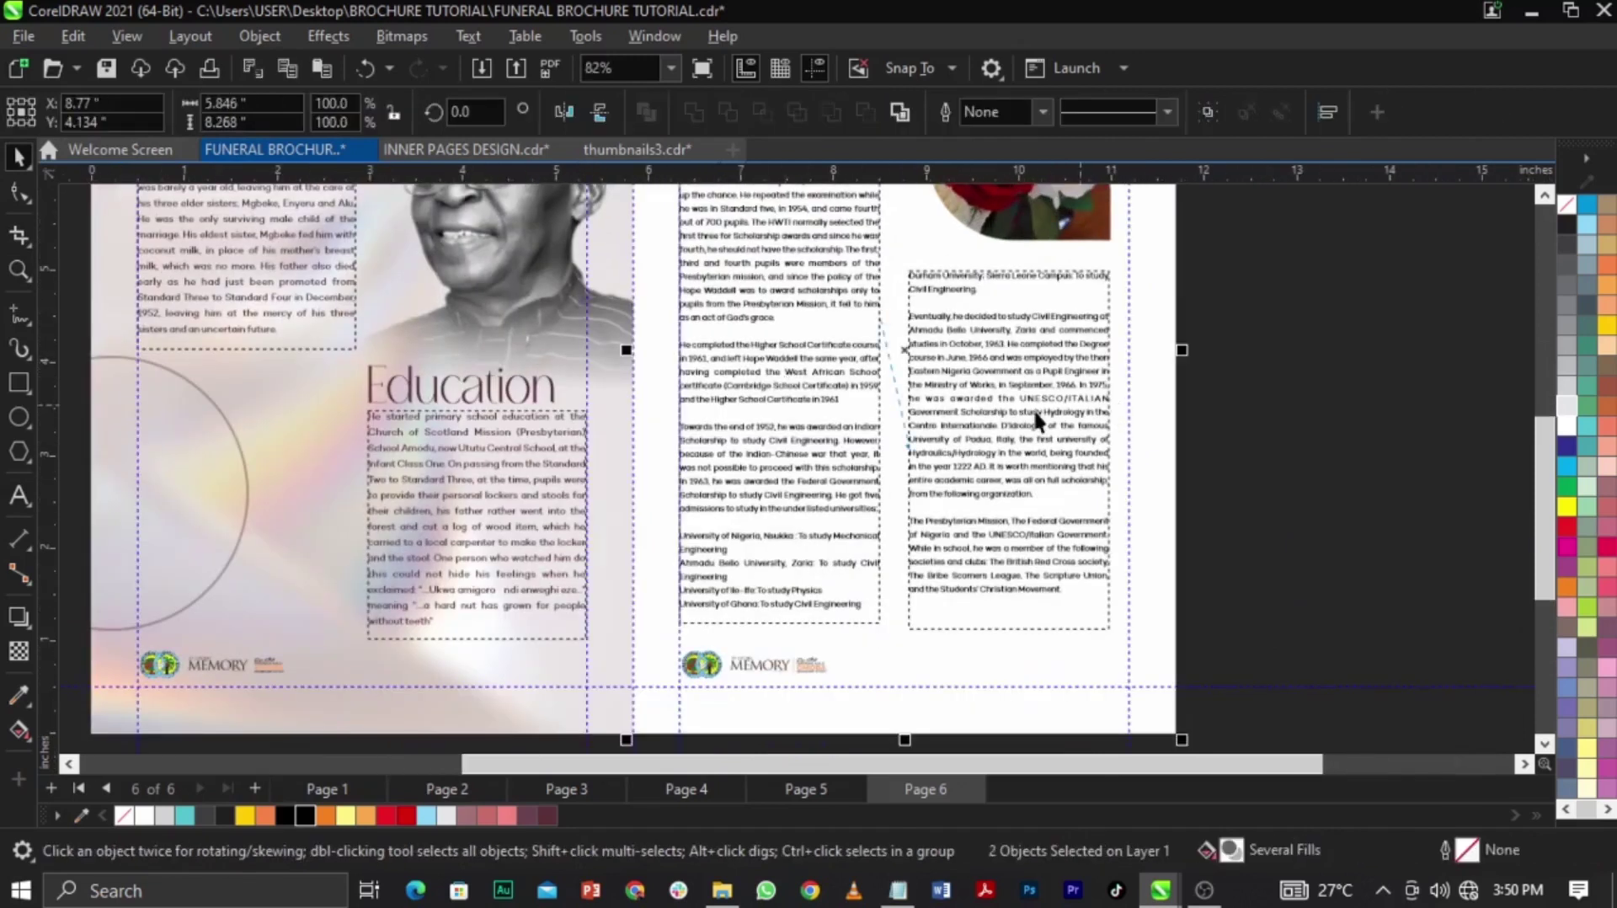
pyautogui.keyDown('shift'); pyautogui.click(792, 418); pyautogui.keyUp('shift')
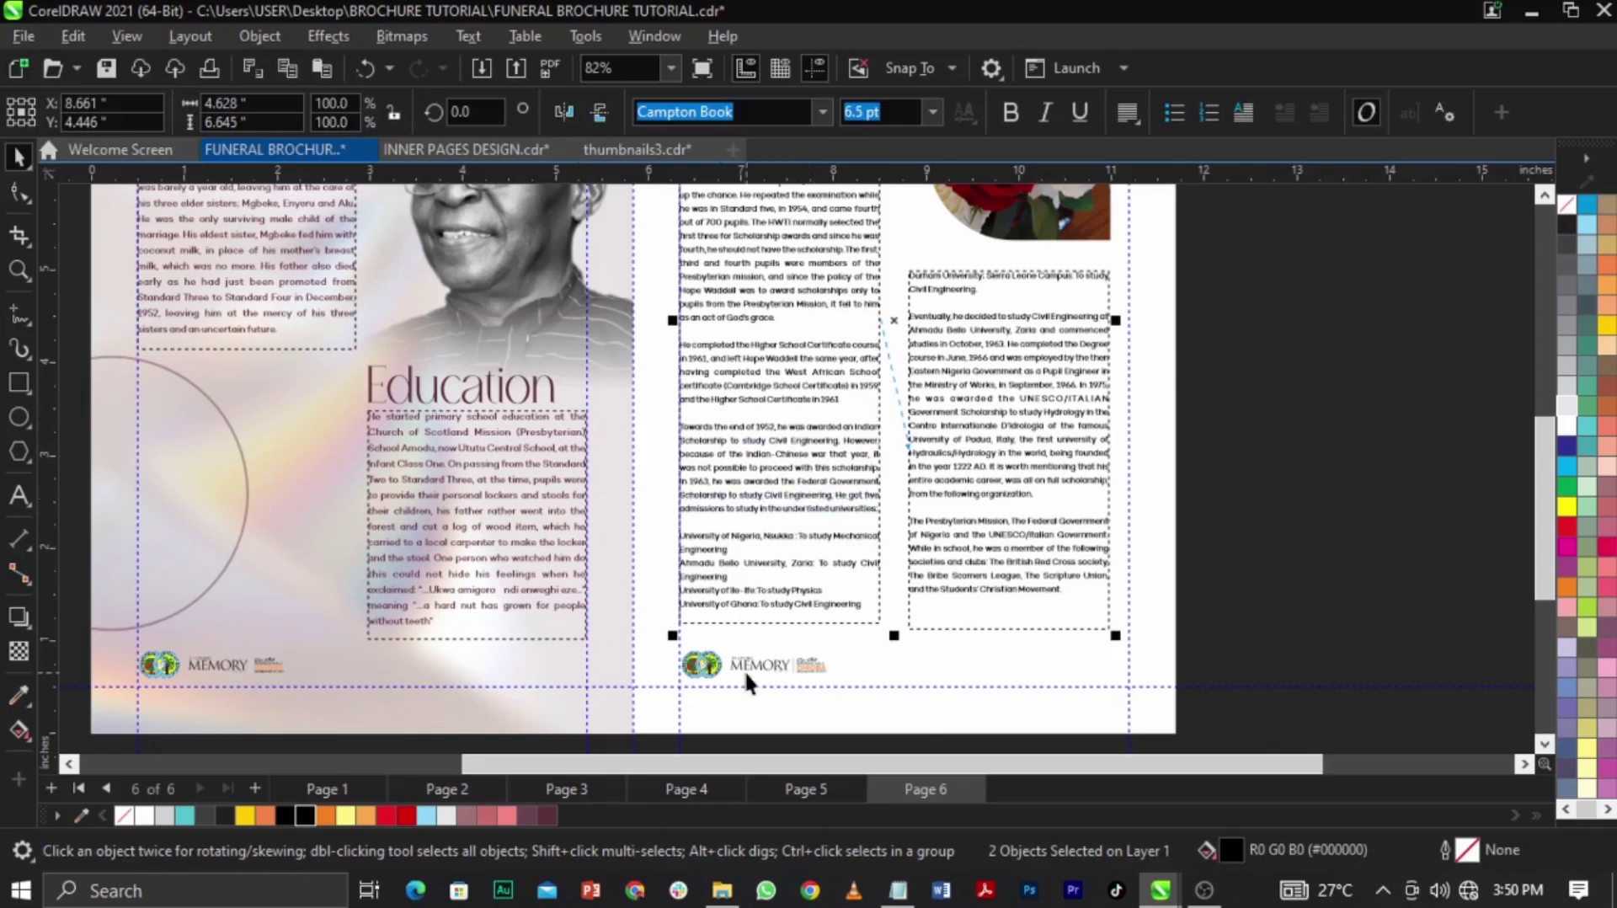
pyautogui.click(547, 813)
pyautogui.press('Escape')
pyautogui.scroll(2, 522, 556)
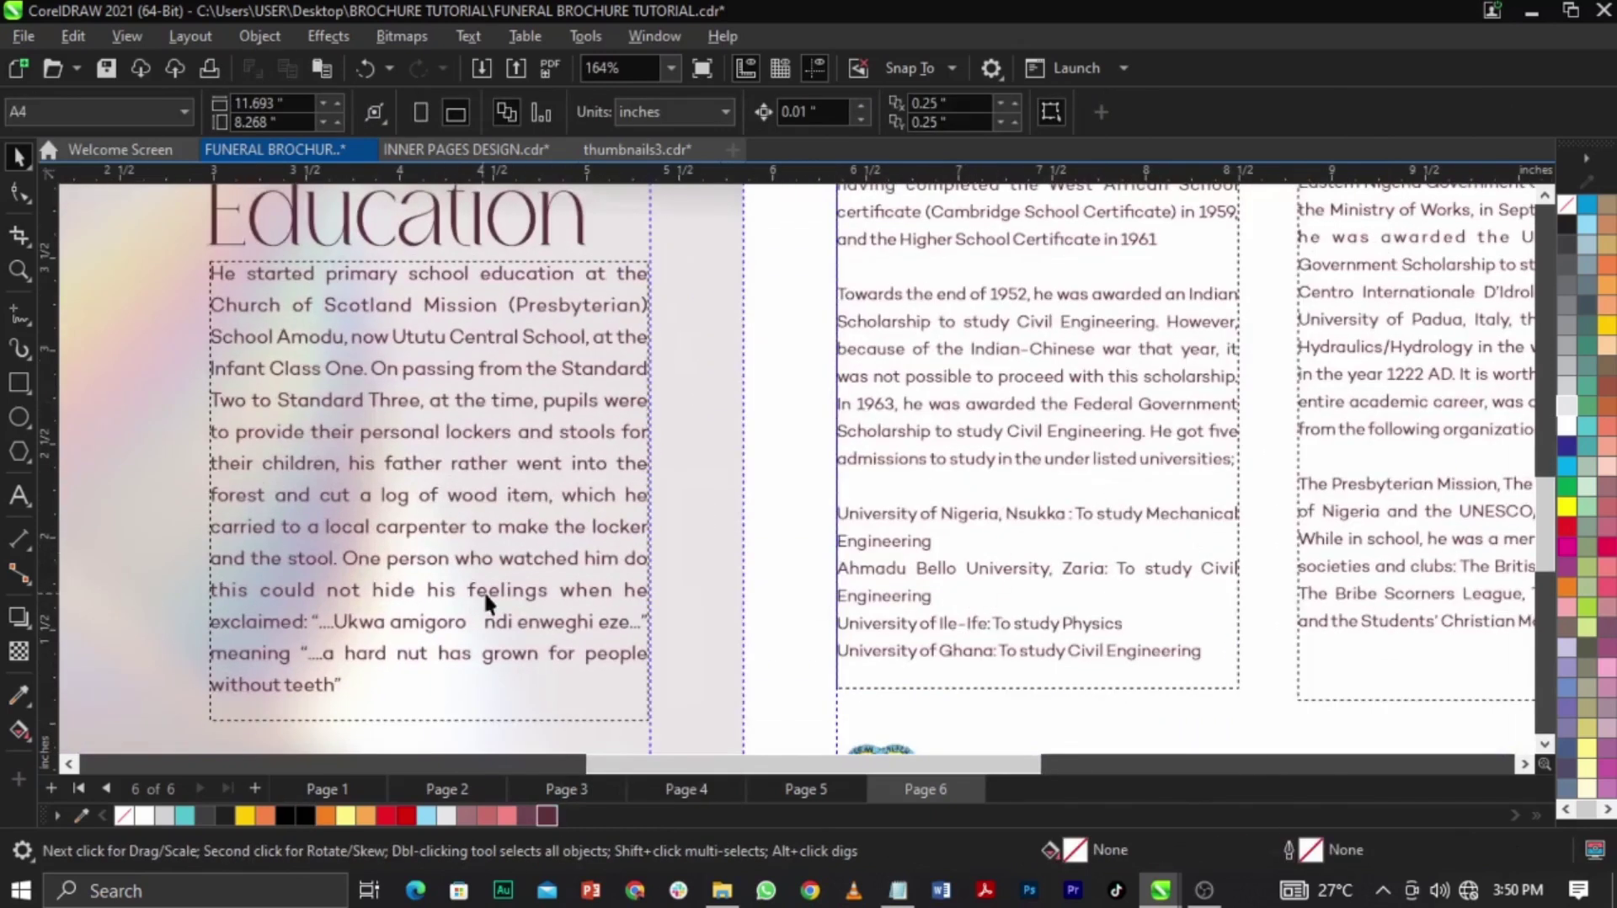
pyautogui.scroll(-1, 605, 571)
pyautogui.scroll(2, 563, 497)
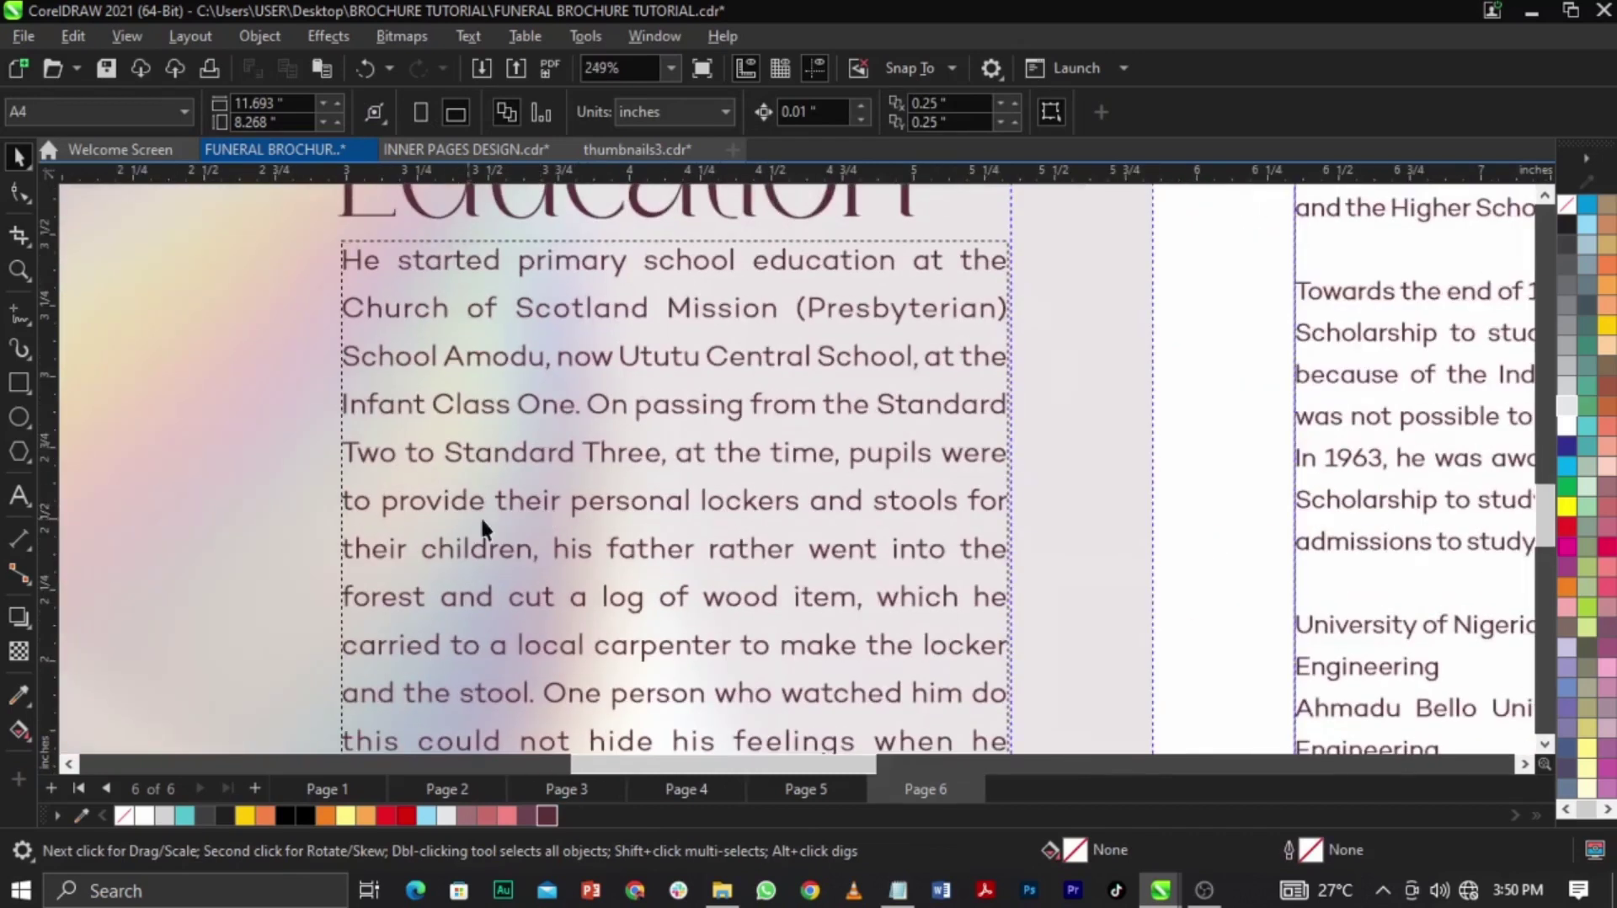
pyautogui.scroll(-2, 474, 524)
pyautogui.click(1225, 517)
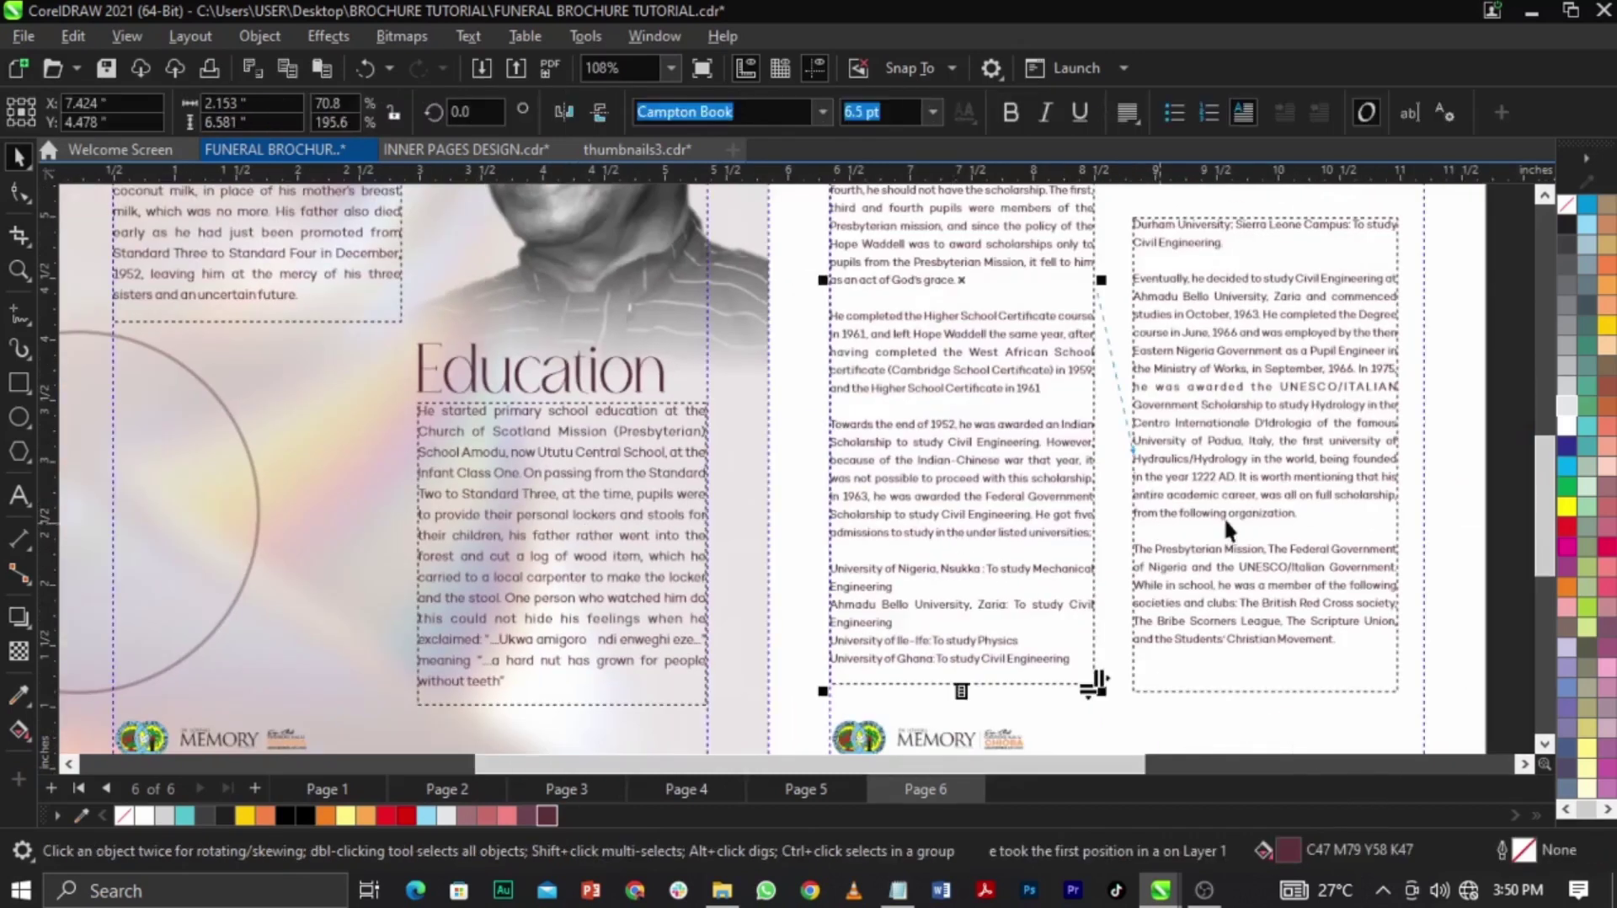
pyautogui.scroll(-2, 943, 447)
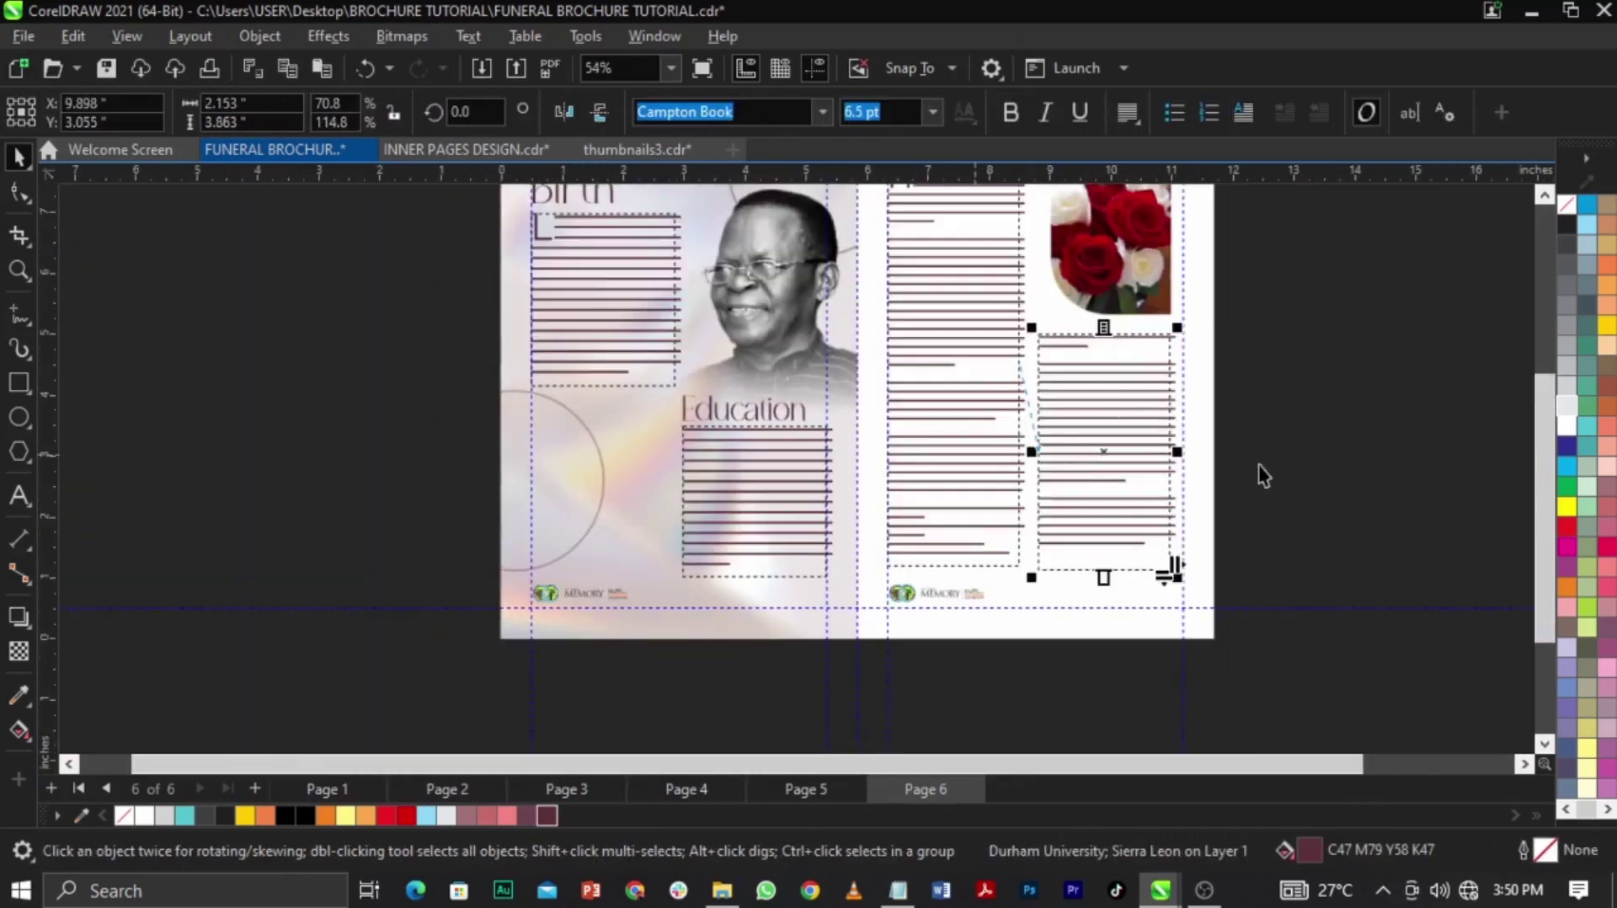
# Open the PowerClip contents of the Birth and Education page's background for editing
pyautogui.click(1329, 477)
pyautogui.click(629, 549)
pyautogui.press('F10')
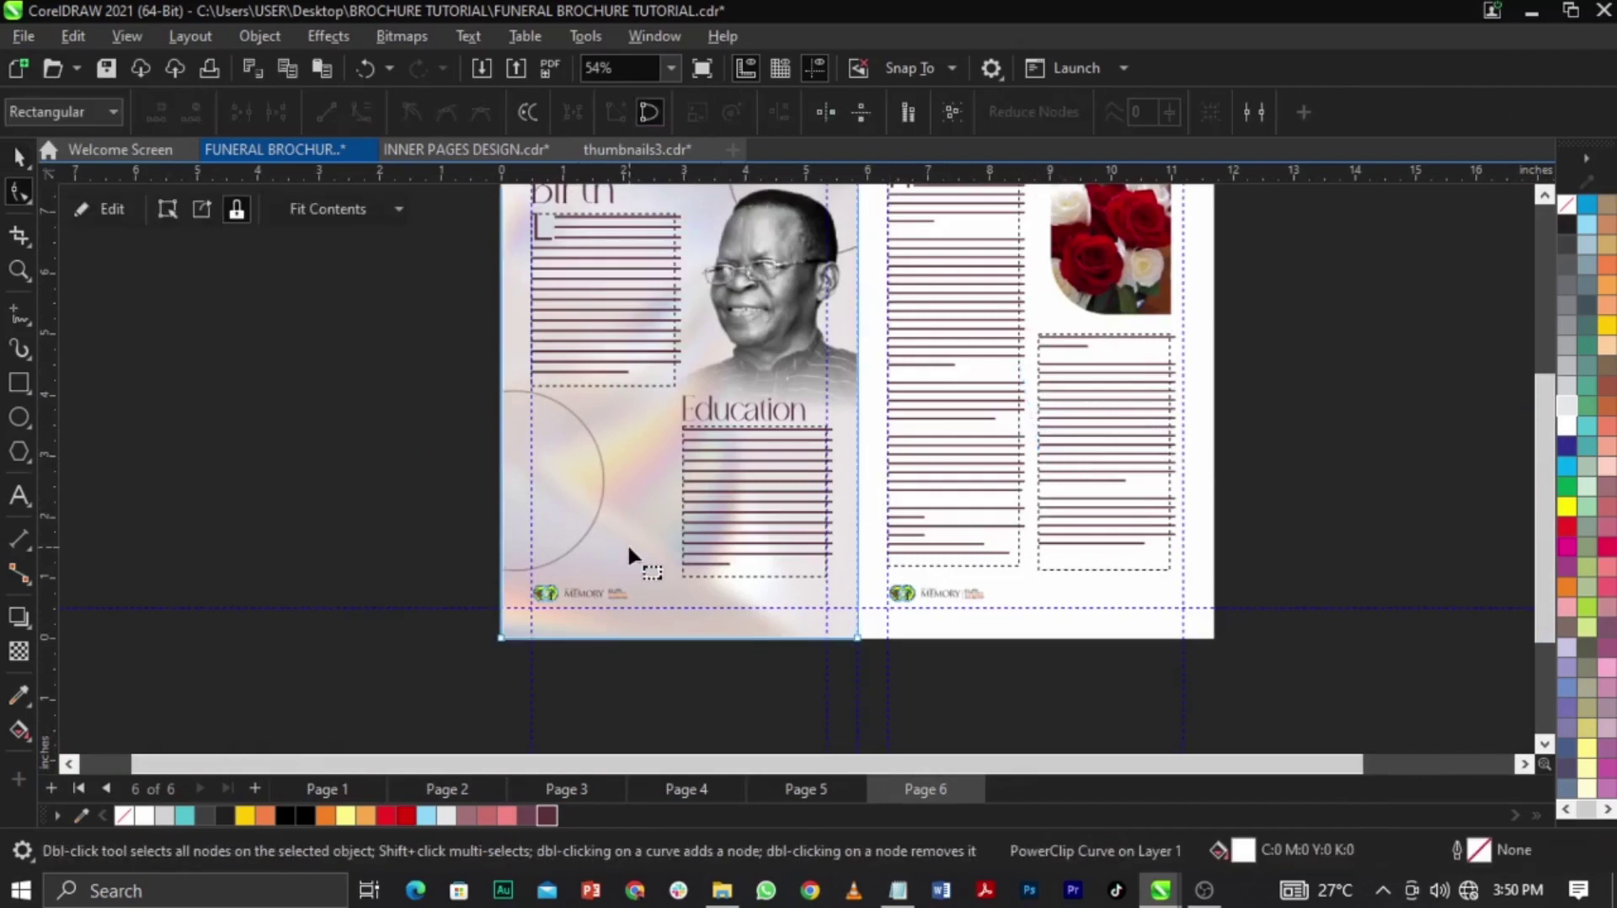
pyautogui.press('space')
pyautogui.keyDown('ctrl'); pyautogui.click(629, 547); pyautogui.keyUp('ctrl')
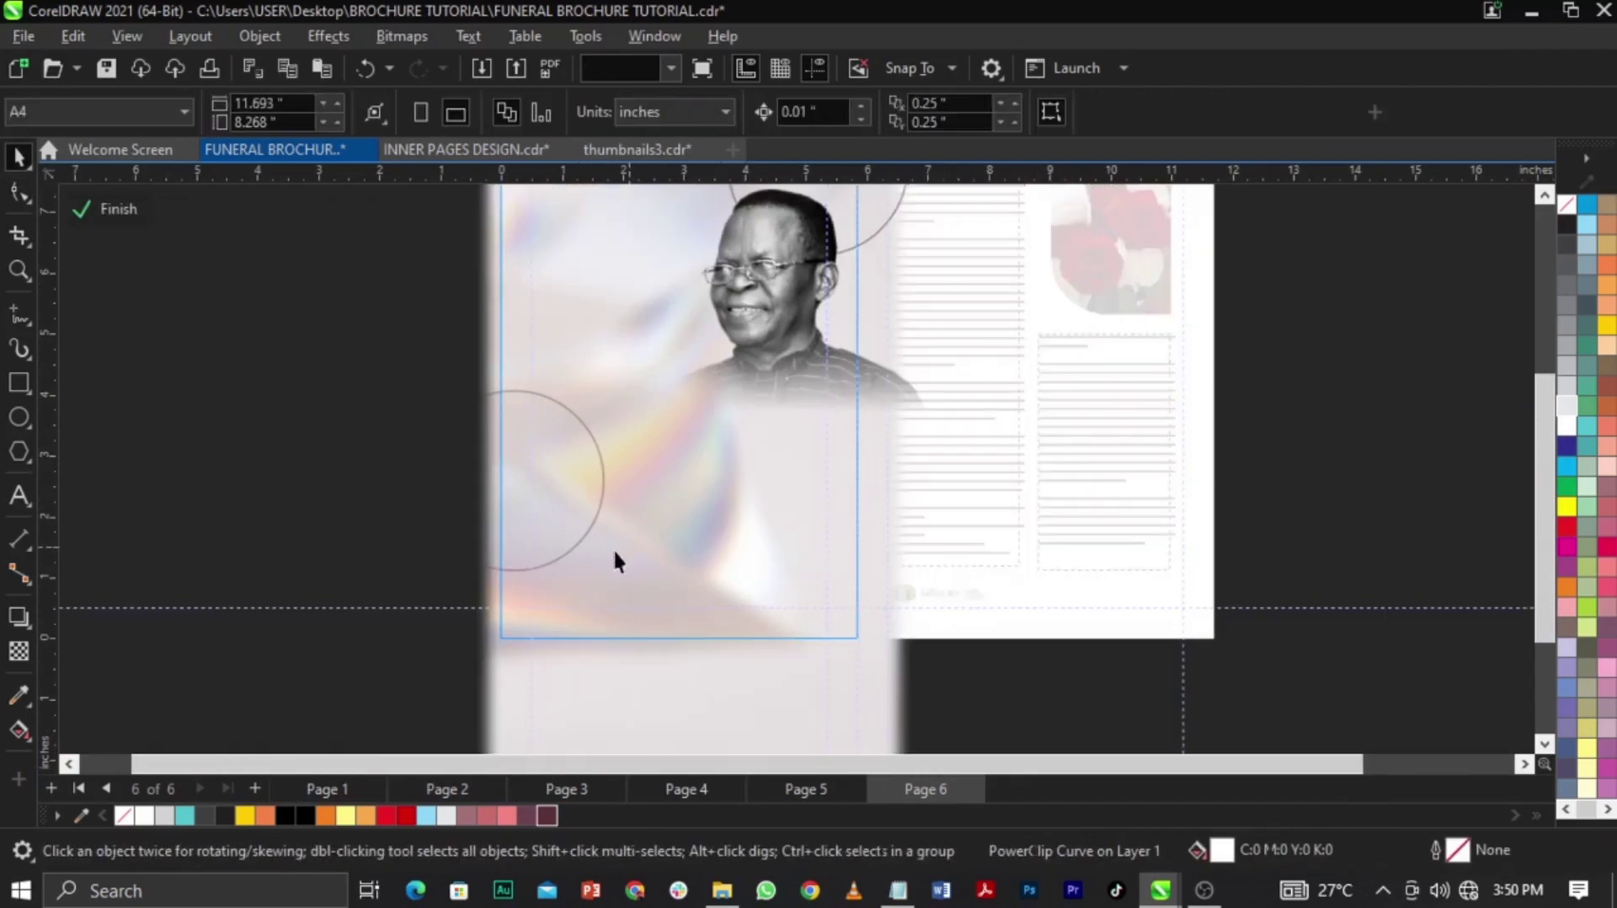
# Apply a slight uniform transparency to the iridescent background image and finish editing the PowerClip
pyautogui.click(602, 559)
pyautogui.click(19, 650)
pyautogui.scroll(-3, 647, 482)
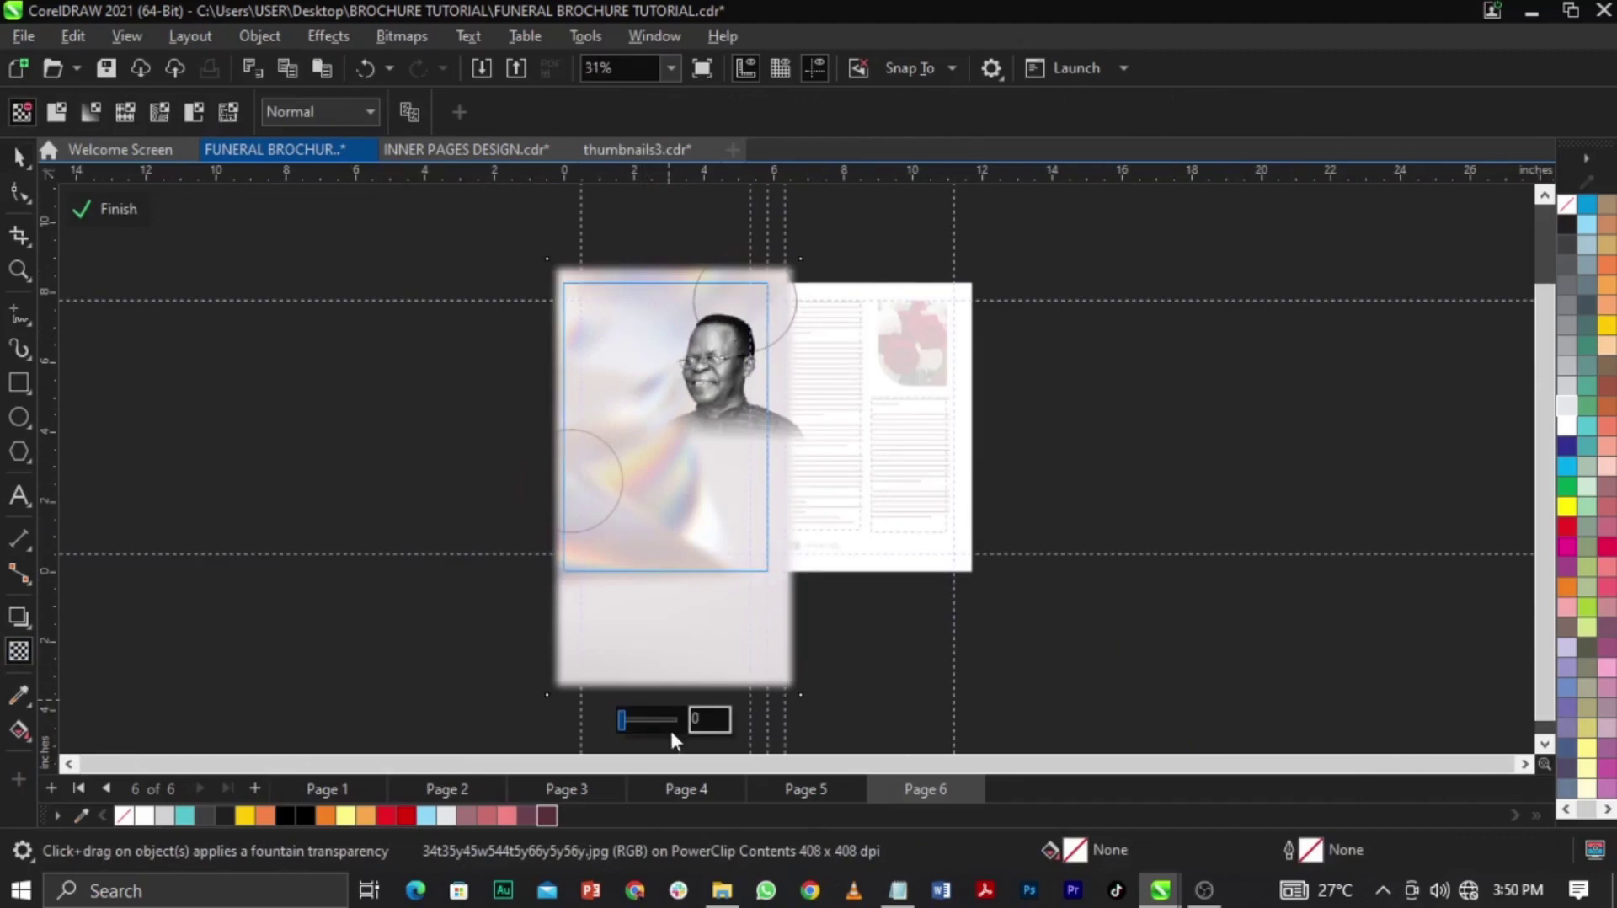
pyautogui.moveTo(631, 721); pyautogui.dragTo(640, 719)
pyautogui.click(916, 659)
pyautogui.press('space')
pyautogui.keyDown('ctrl'); pyautogui.click(916, 657); pyautogui.keyUp('ctrl')
pyautogui.press('F4')
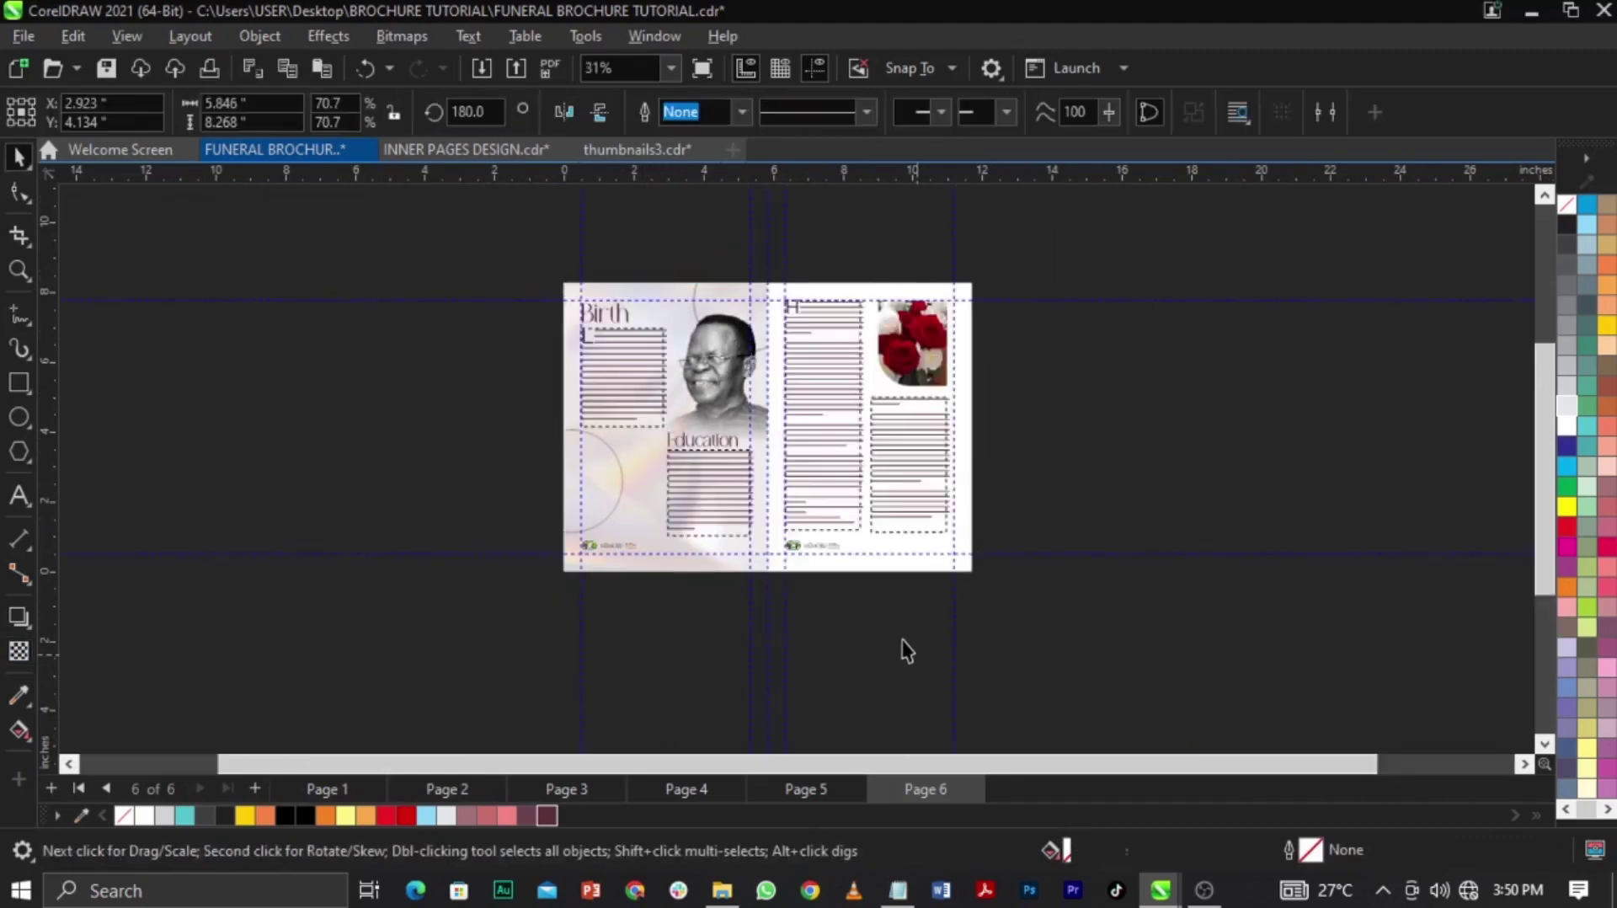
pyautogui.click(1312, 427)
pyautogui.press('F2')
pyautogui.moveTo(203, 363); pyautogui.dragTo(1000, 669)
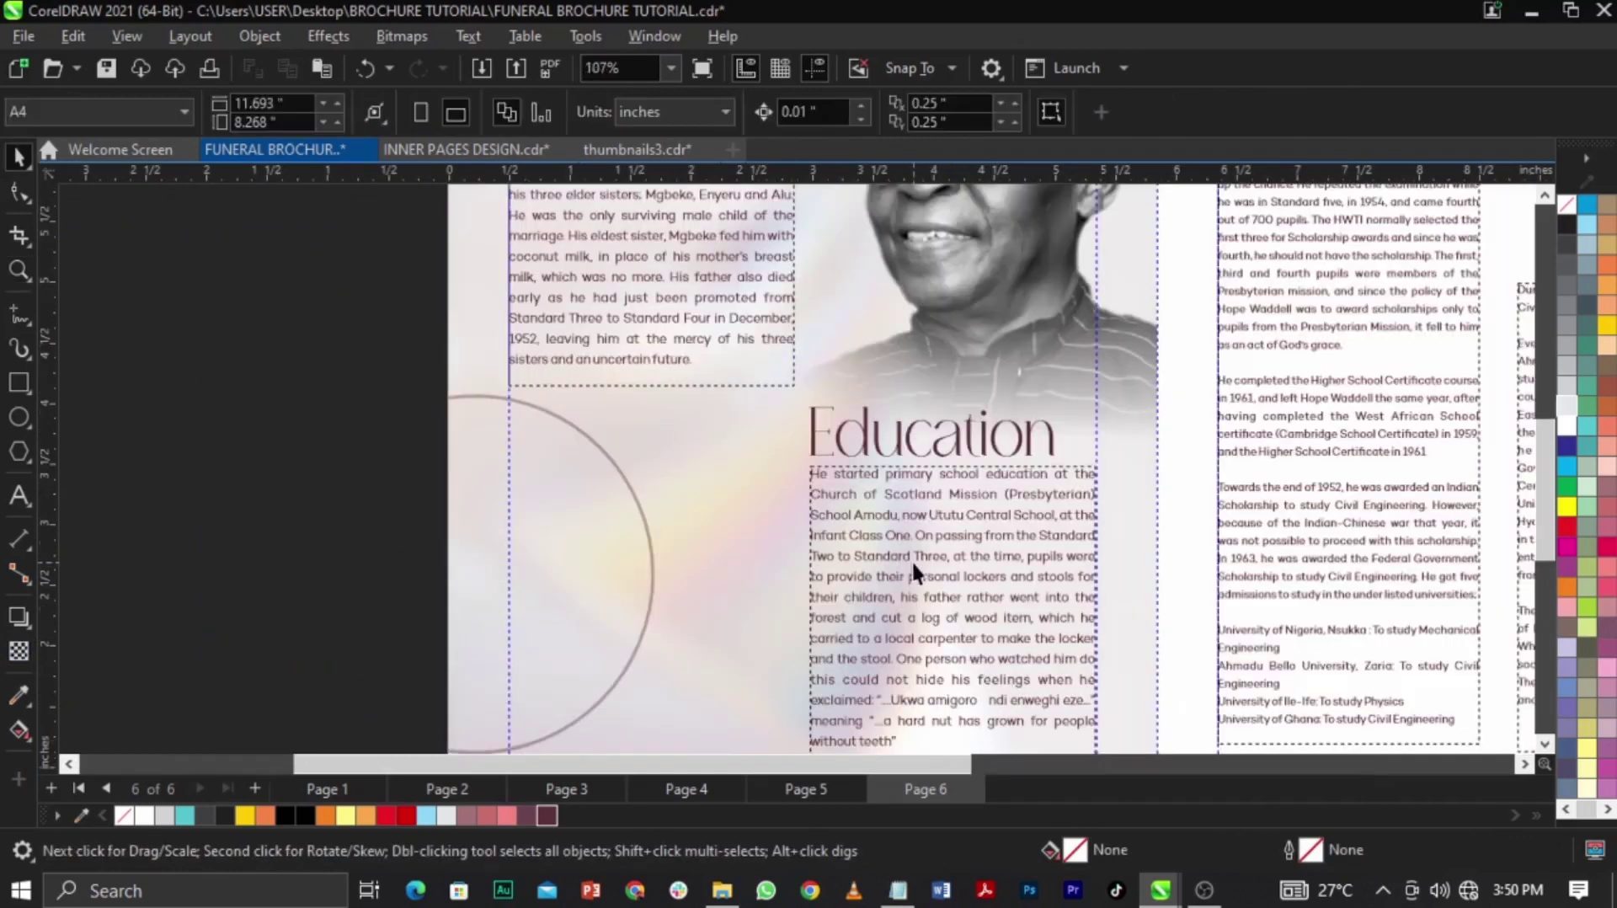
pyautogui.press('F4')
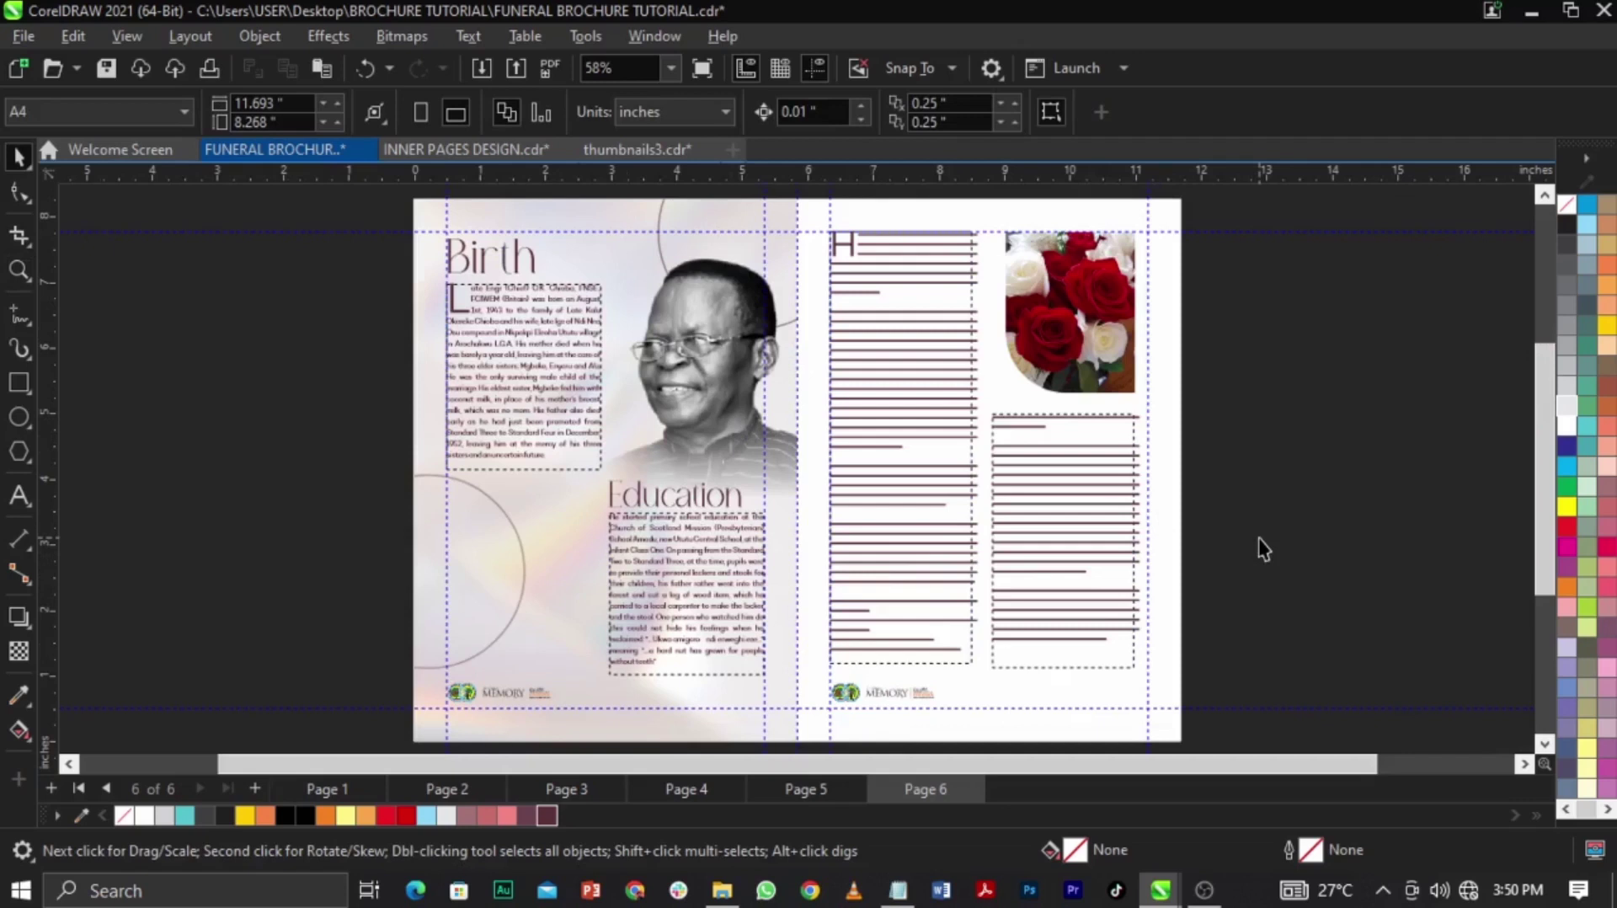
# Add page 7 after page 6 and paste onto it a copy of page 6's right-half background panel
pyautogui.click(255, 788)
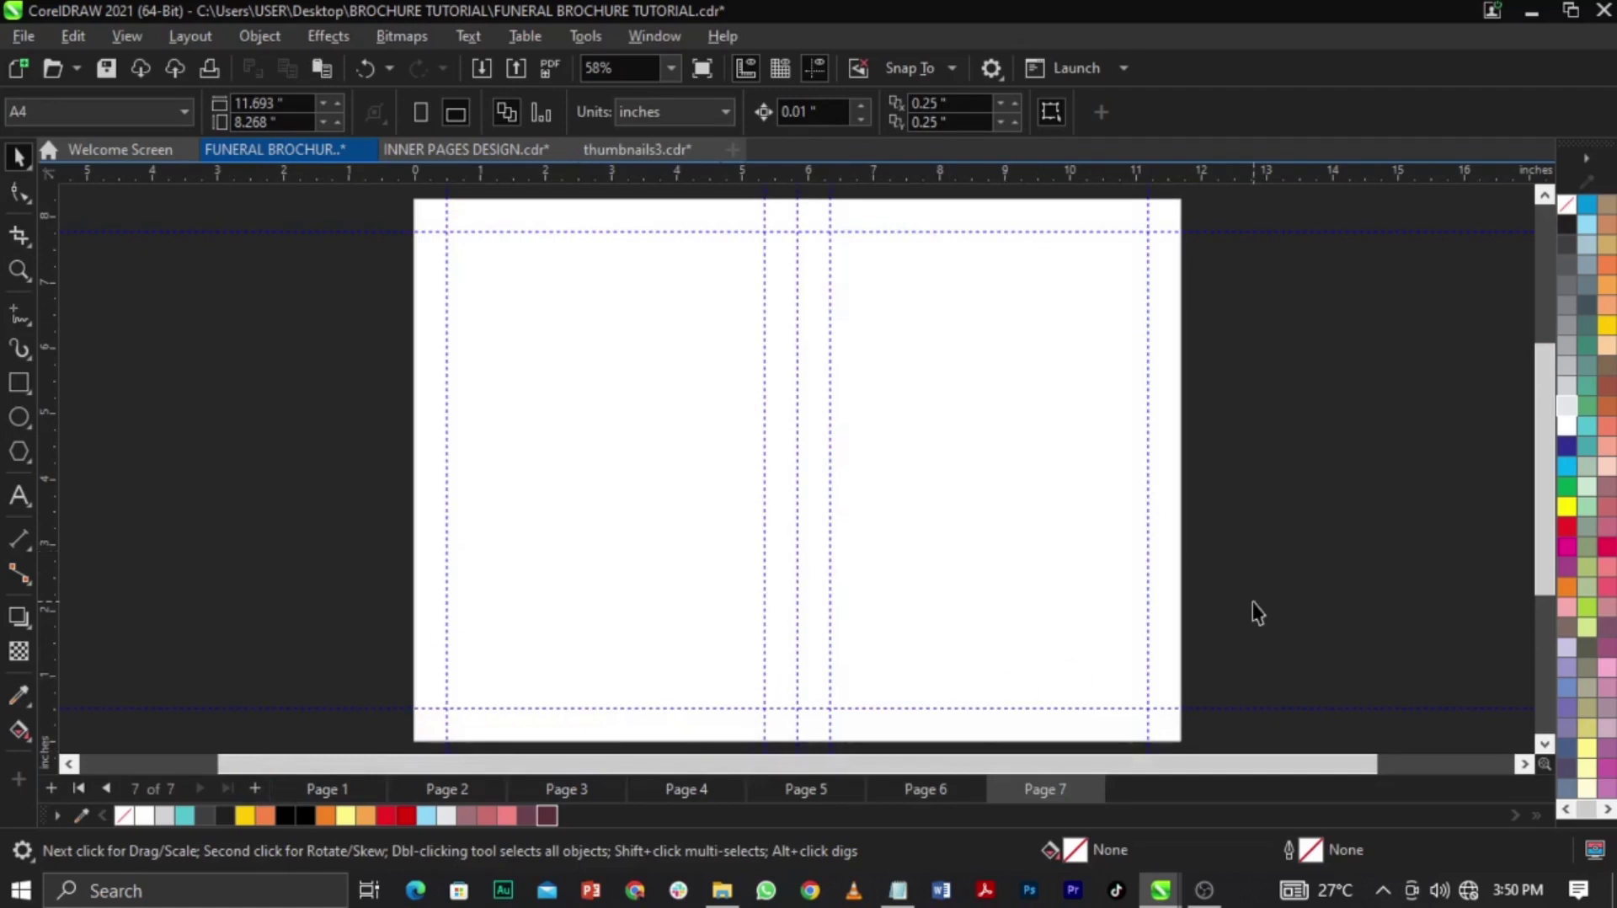
pyautogui.press('pageup')
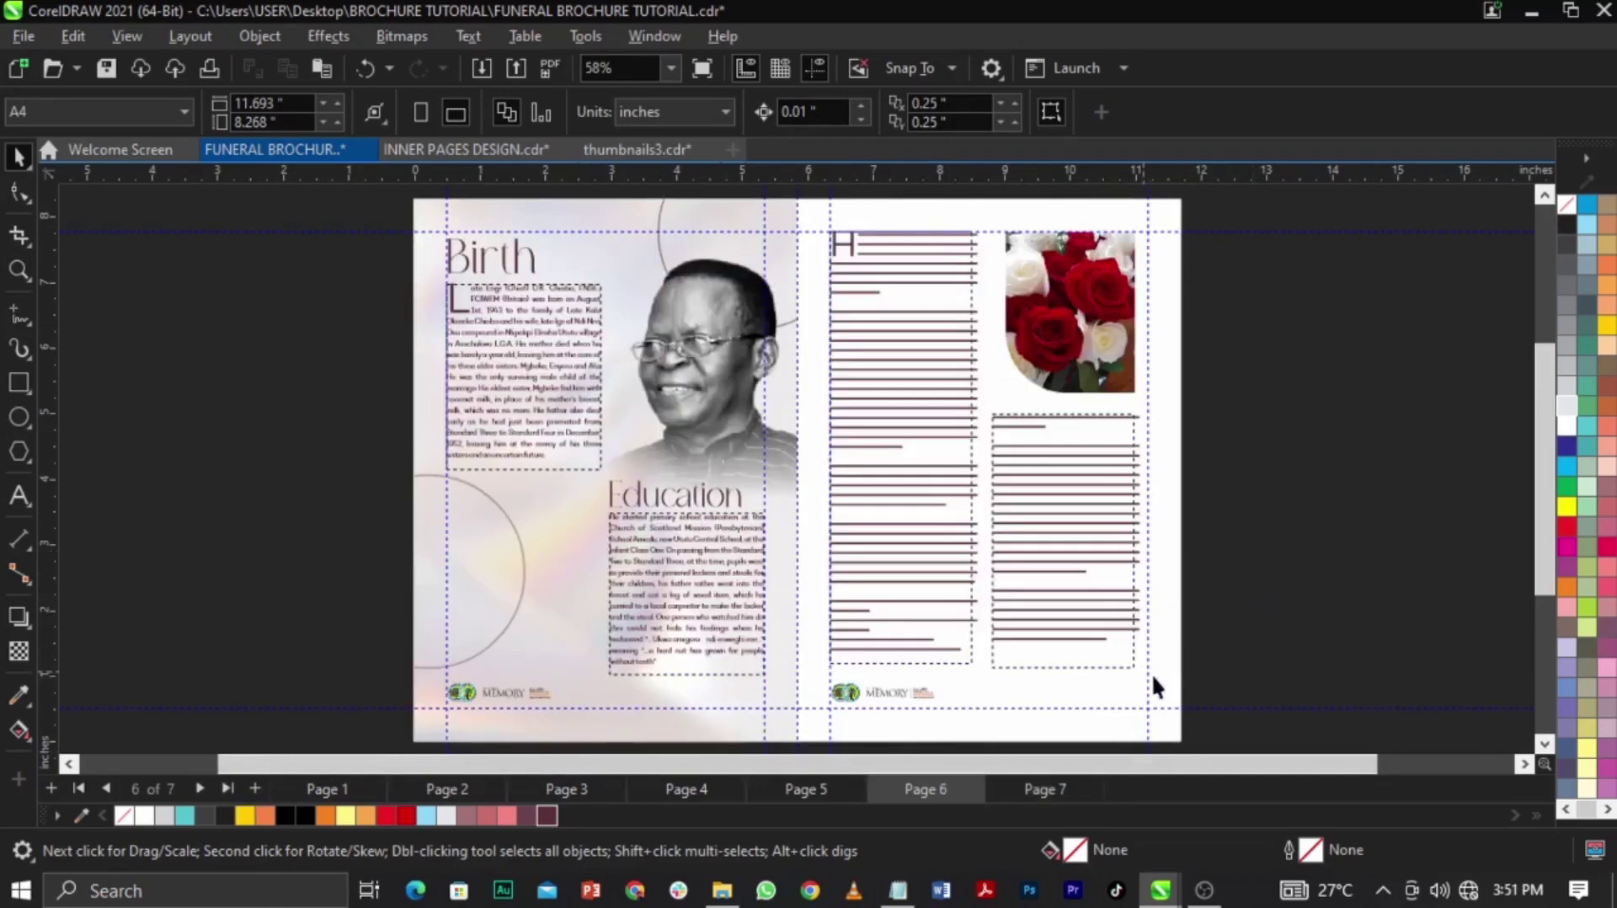
pyautogui.click(1161, 680)
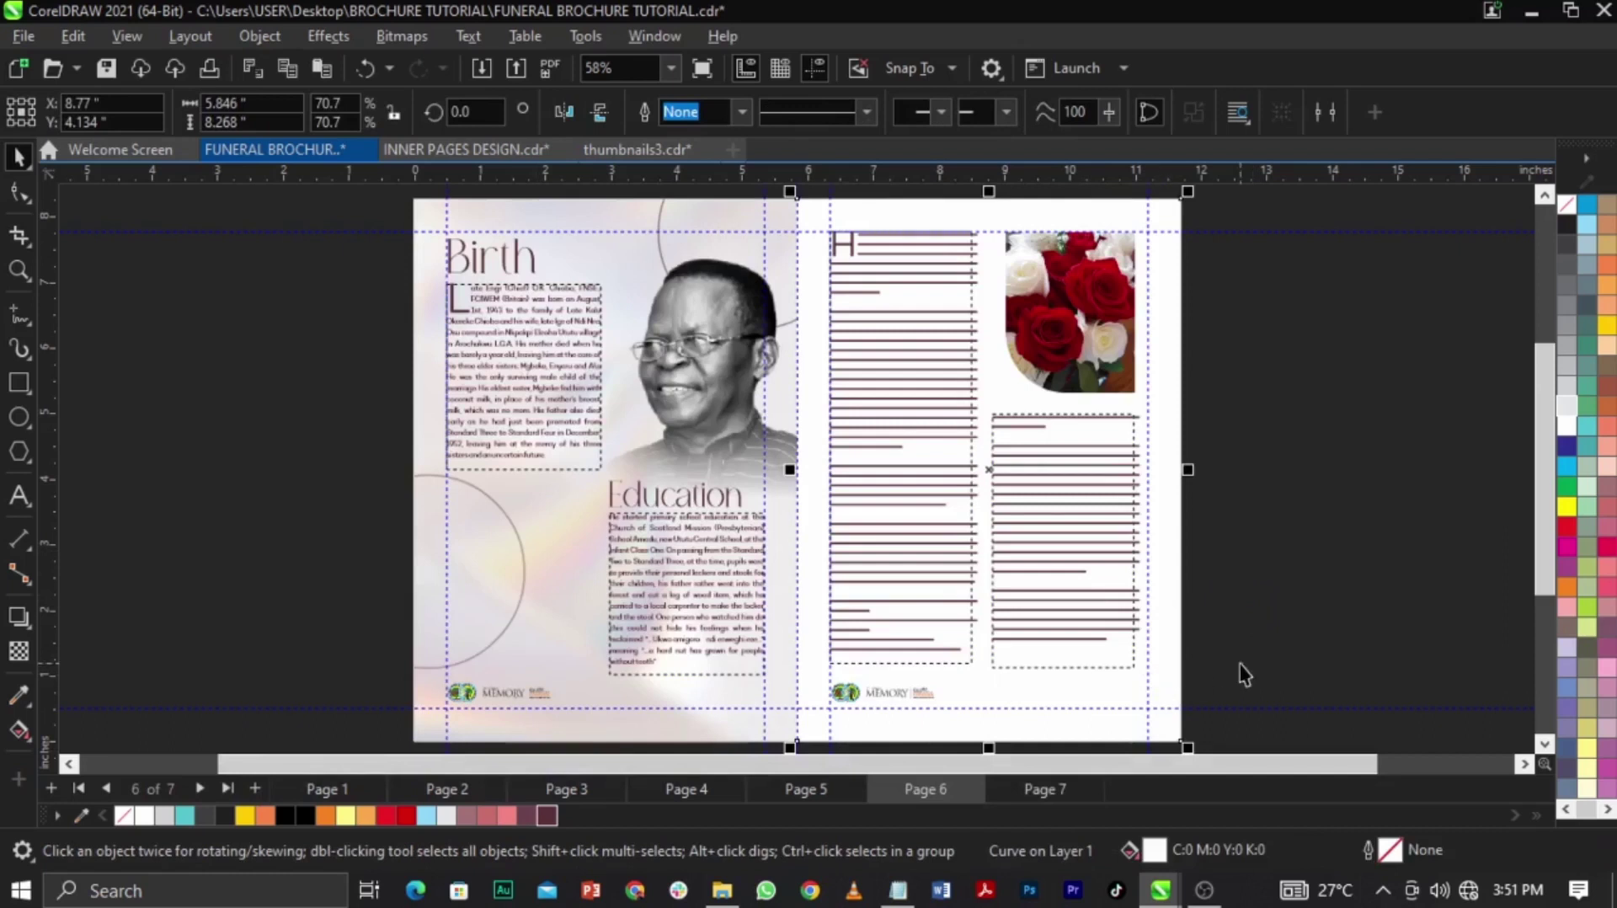
pyautogui.press('pagedown')
pyautogui.hotkey('ctrl', 'v')
# Make a mirrored duplicate of the background panel covering the left half of page 7
pyautogui.click(1292, 620)
pyautogui.moveTo(978, 535); pyautogui.dragTo(1192, 549)
pyautogui.hotkey('ctrl', 'z')
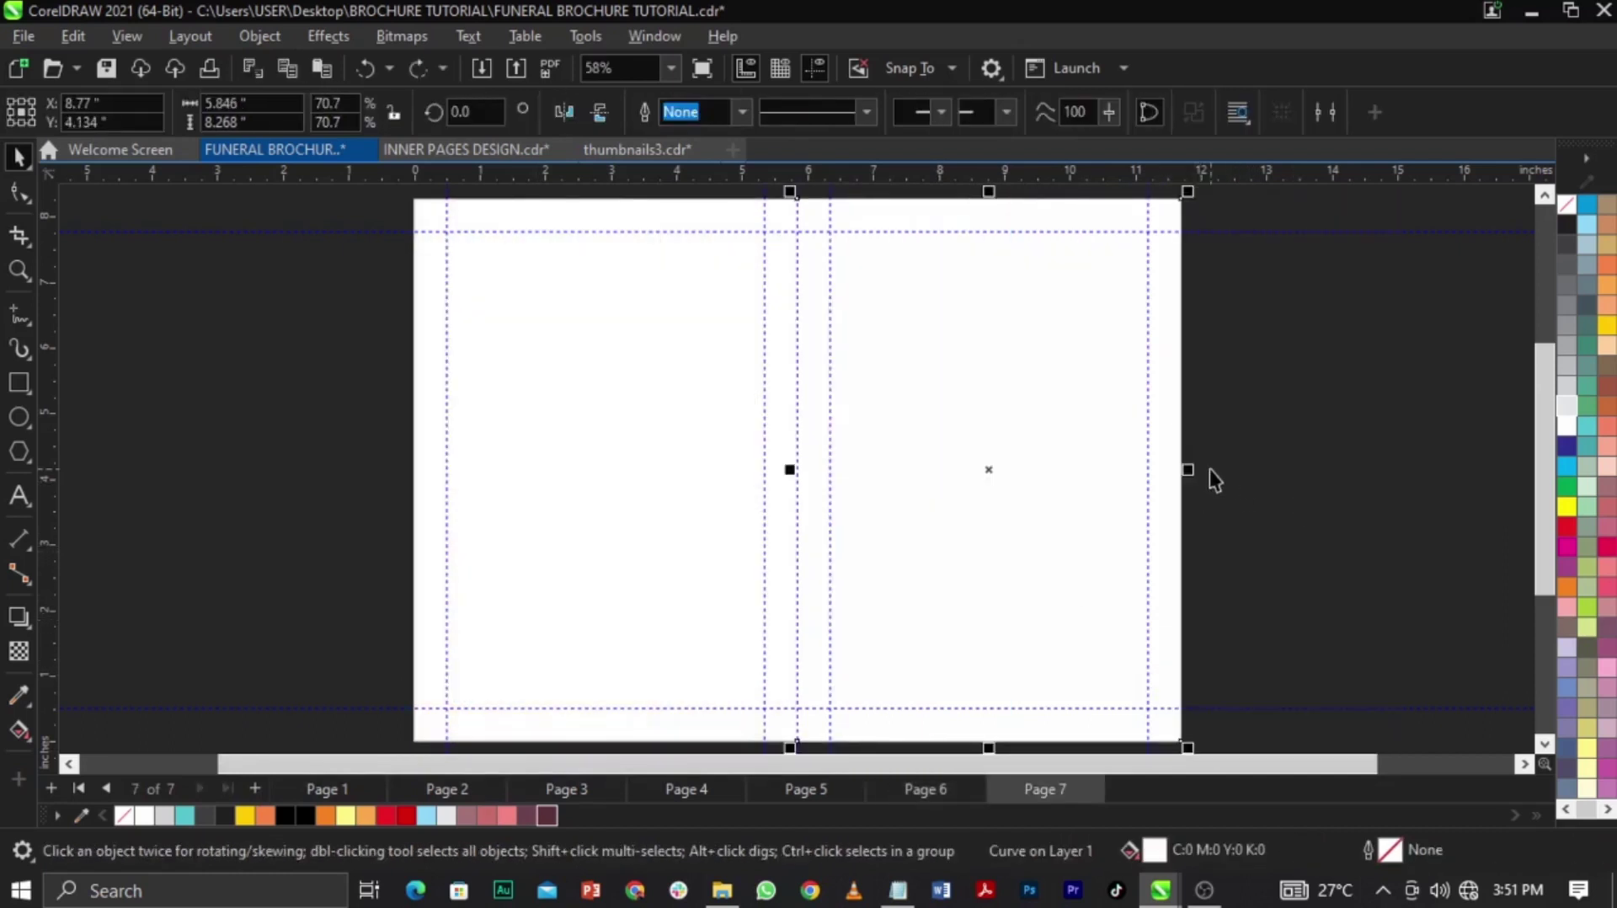
pyautogui.moveTo(1196, 480); pyautogui.dragTo(576, 469)
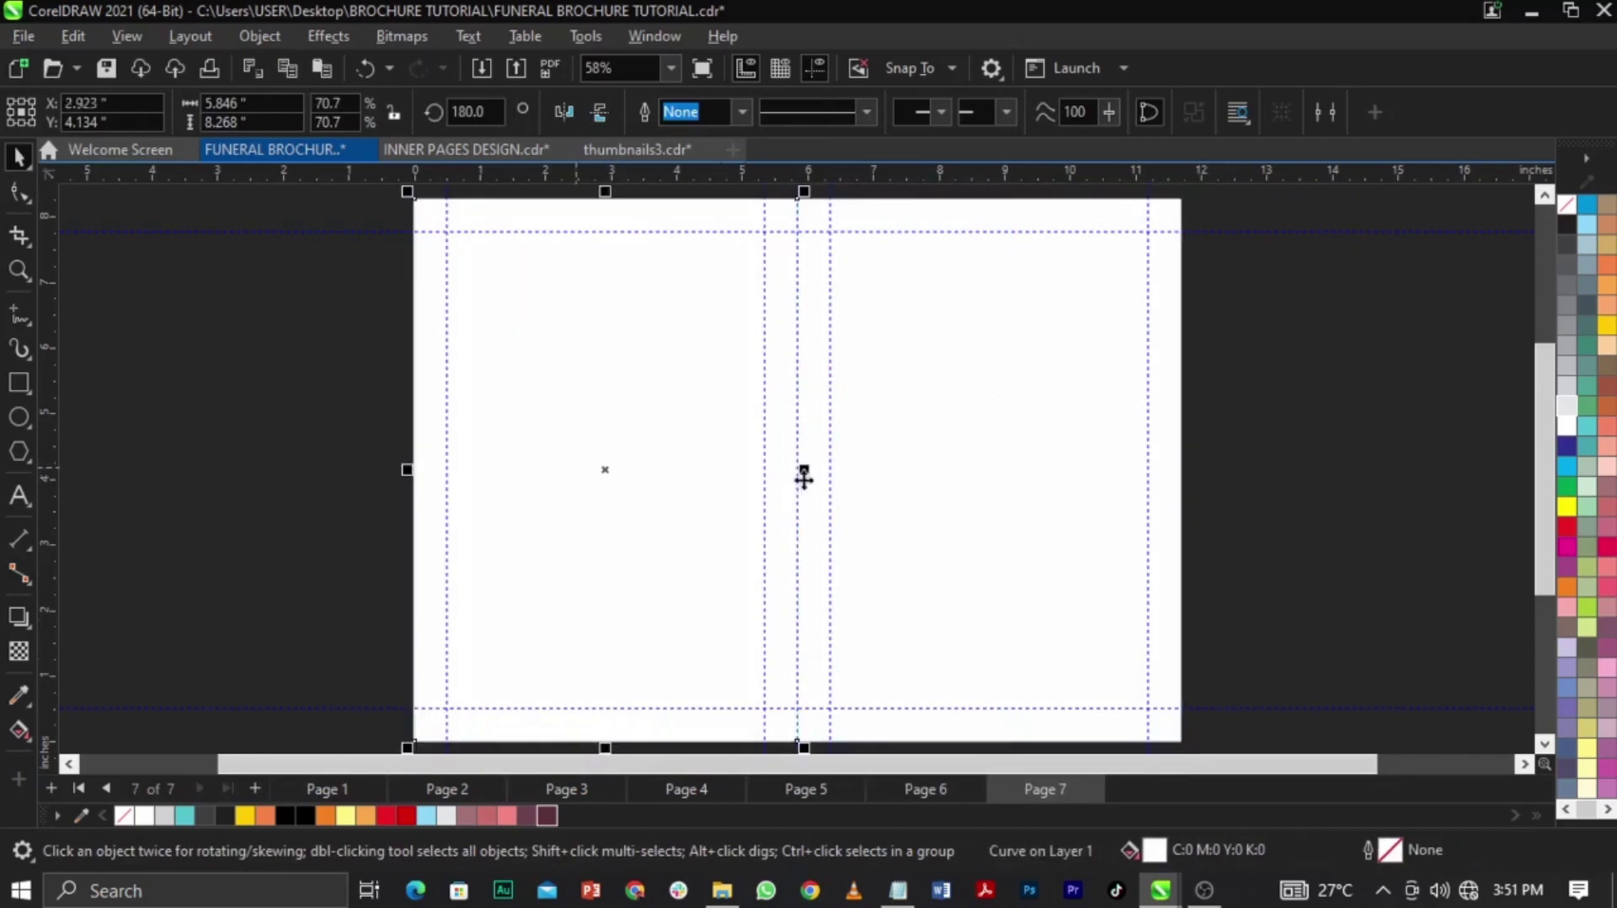
pyautogui.hotkey('ctrl', 'a')
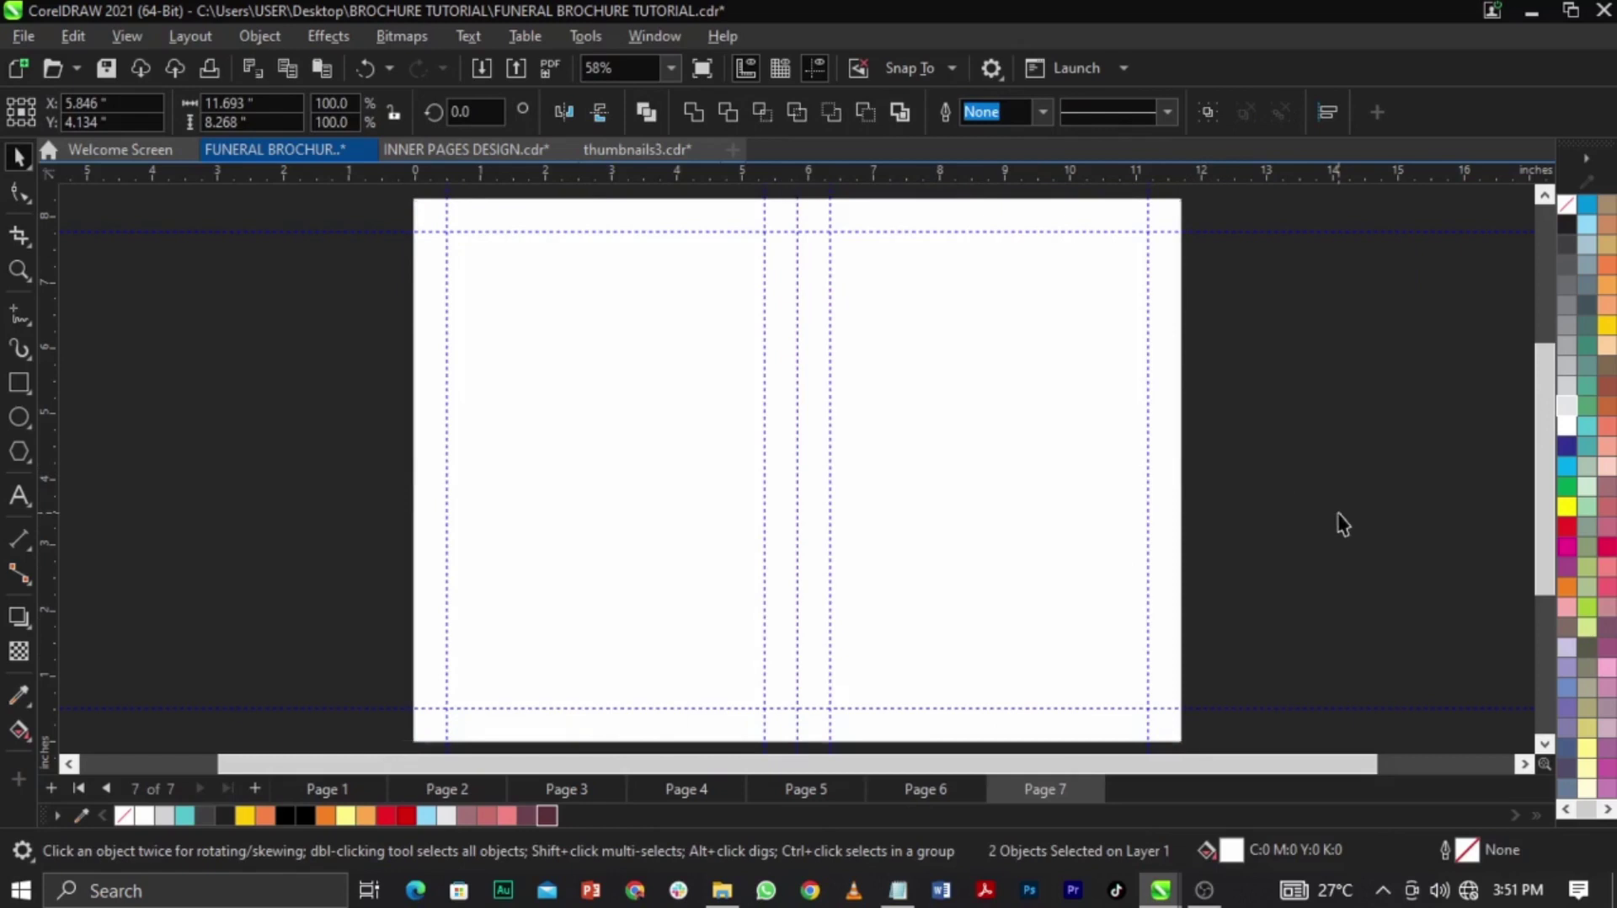
pyautogui.click(1336, 524)
pyautogui.click(738, 476)
pyautogui.click(1030, 473)
pyautogui.click(716, 472)
pyautogui.click(1286, 452)
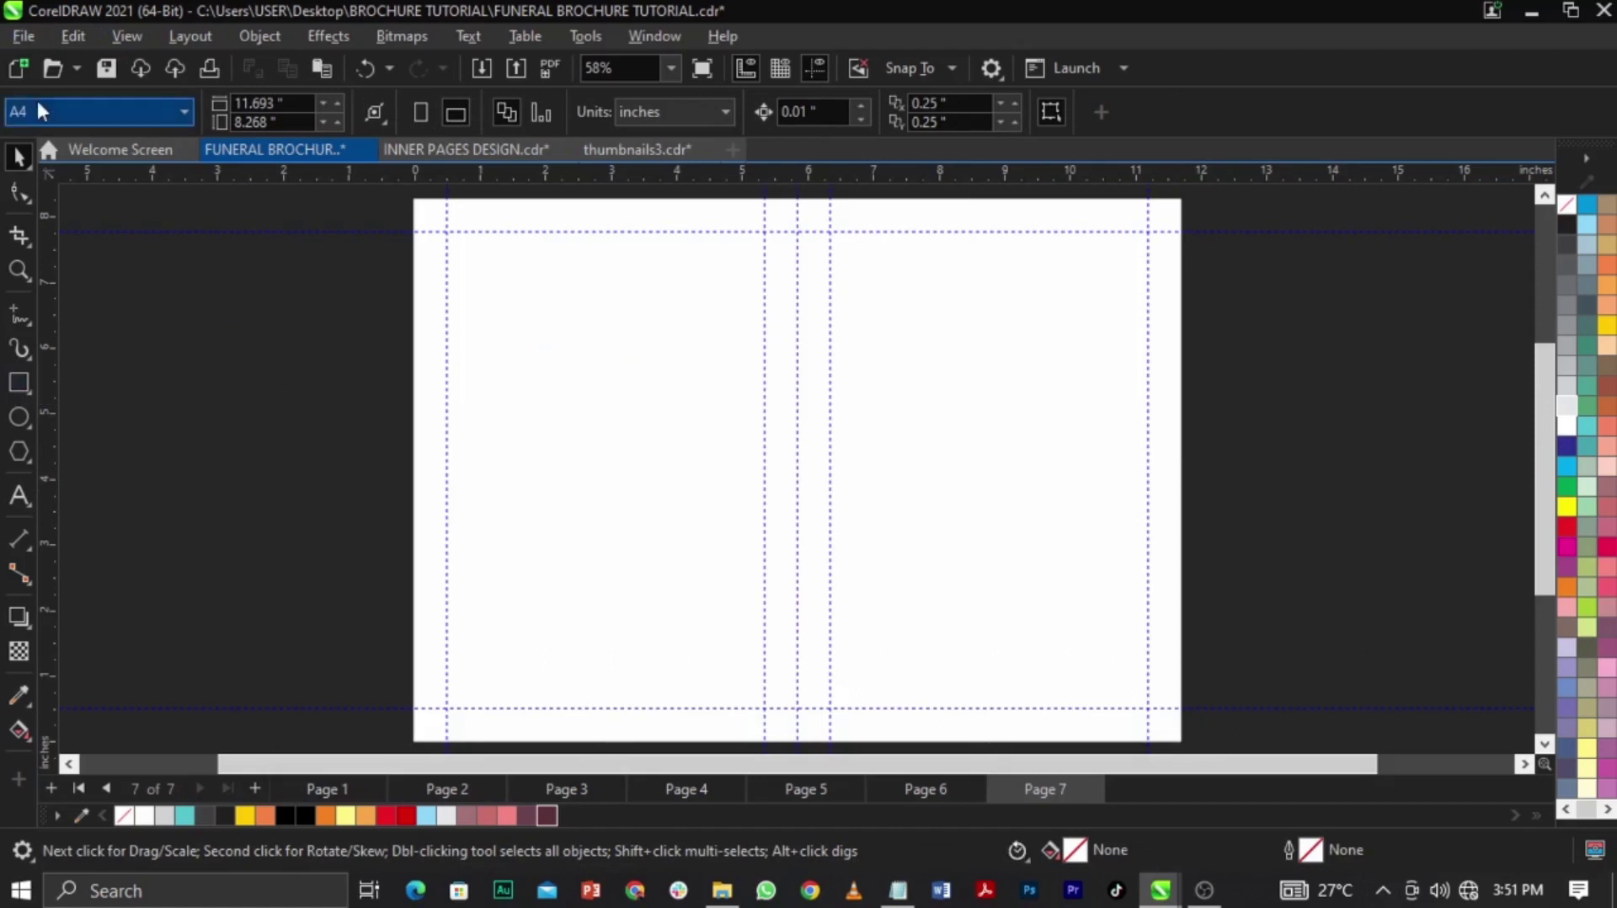
# Import the plaque and skyscrapper images from the pag 9-10 folder inside Downloads > FUNERAL BROCHURE +
pyautogui.click(23, 37)
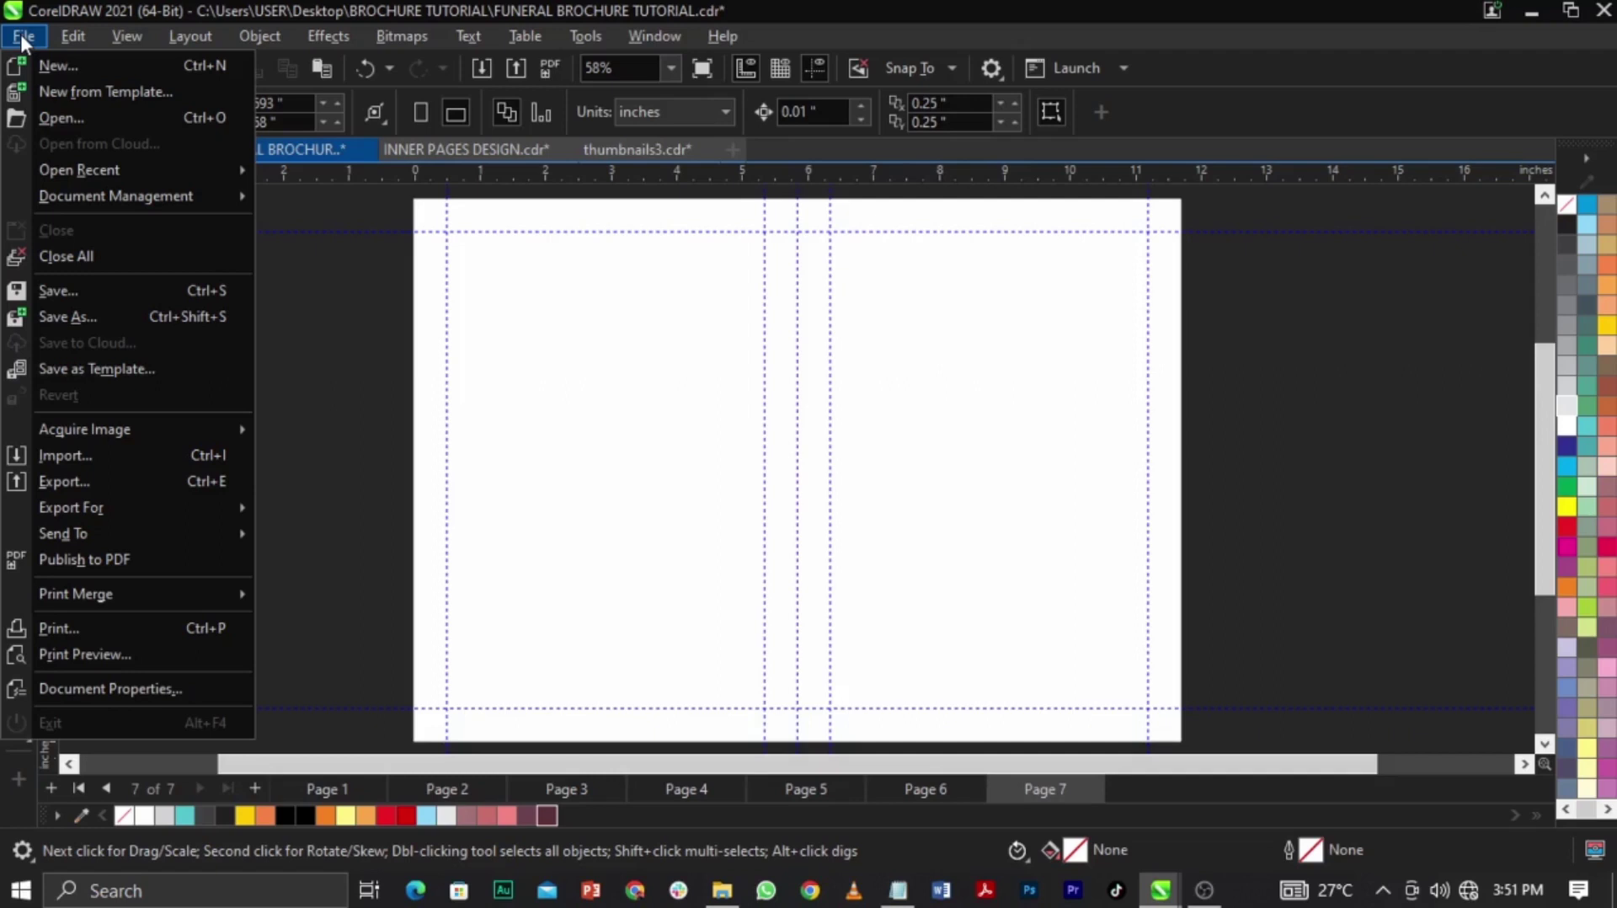
pyautogui.click(87, 455)
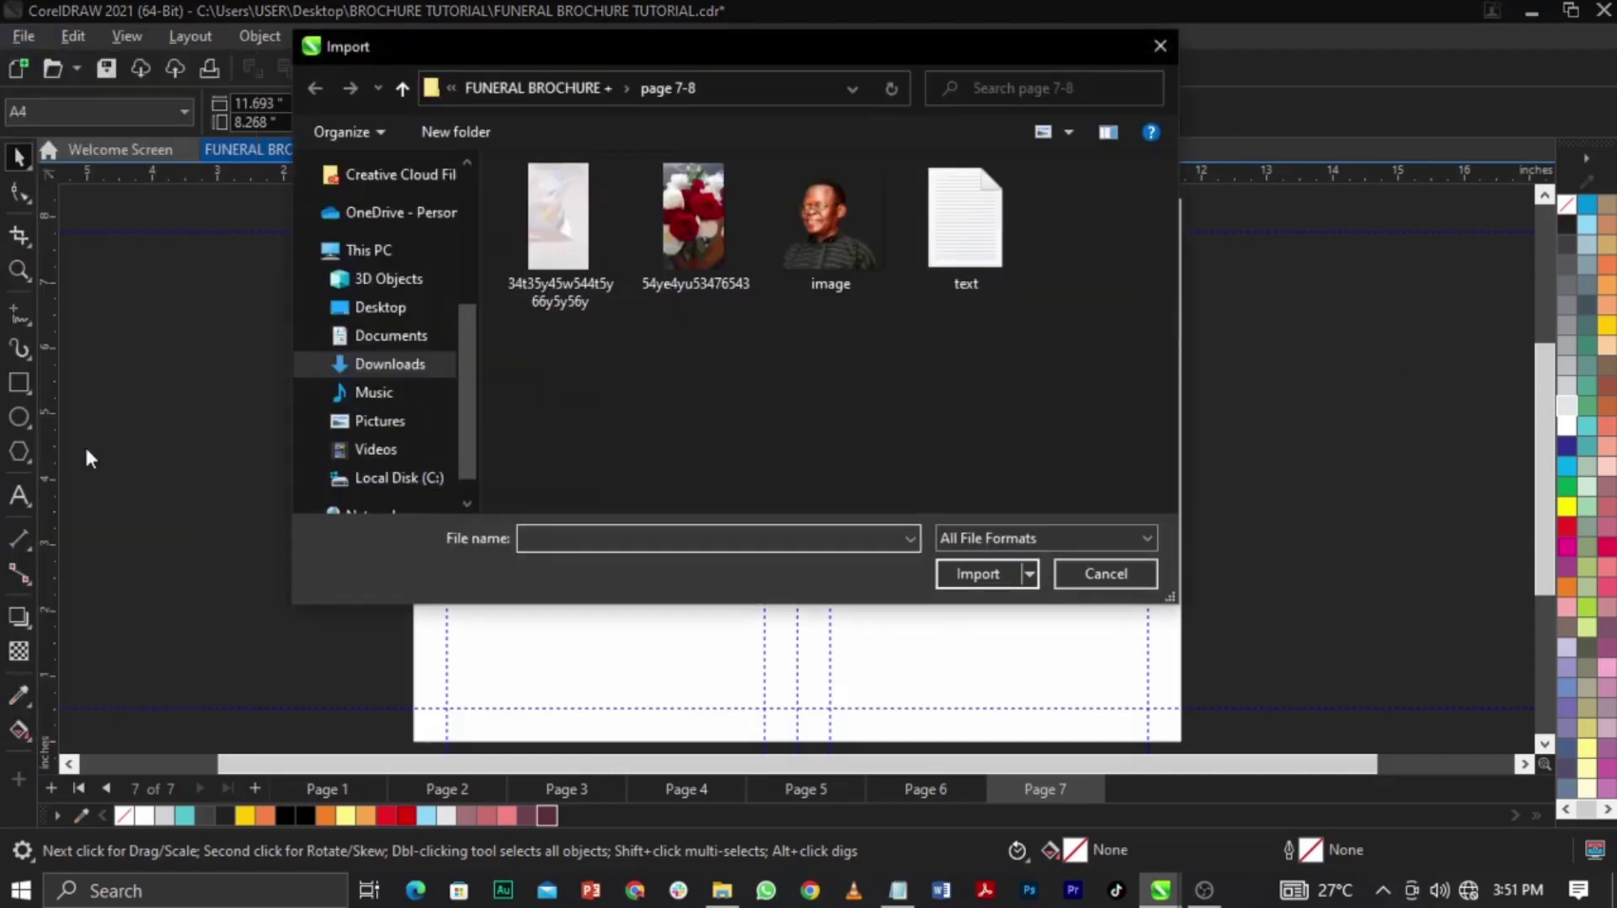
pyautogui.click(387, 370)
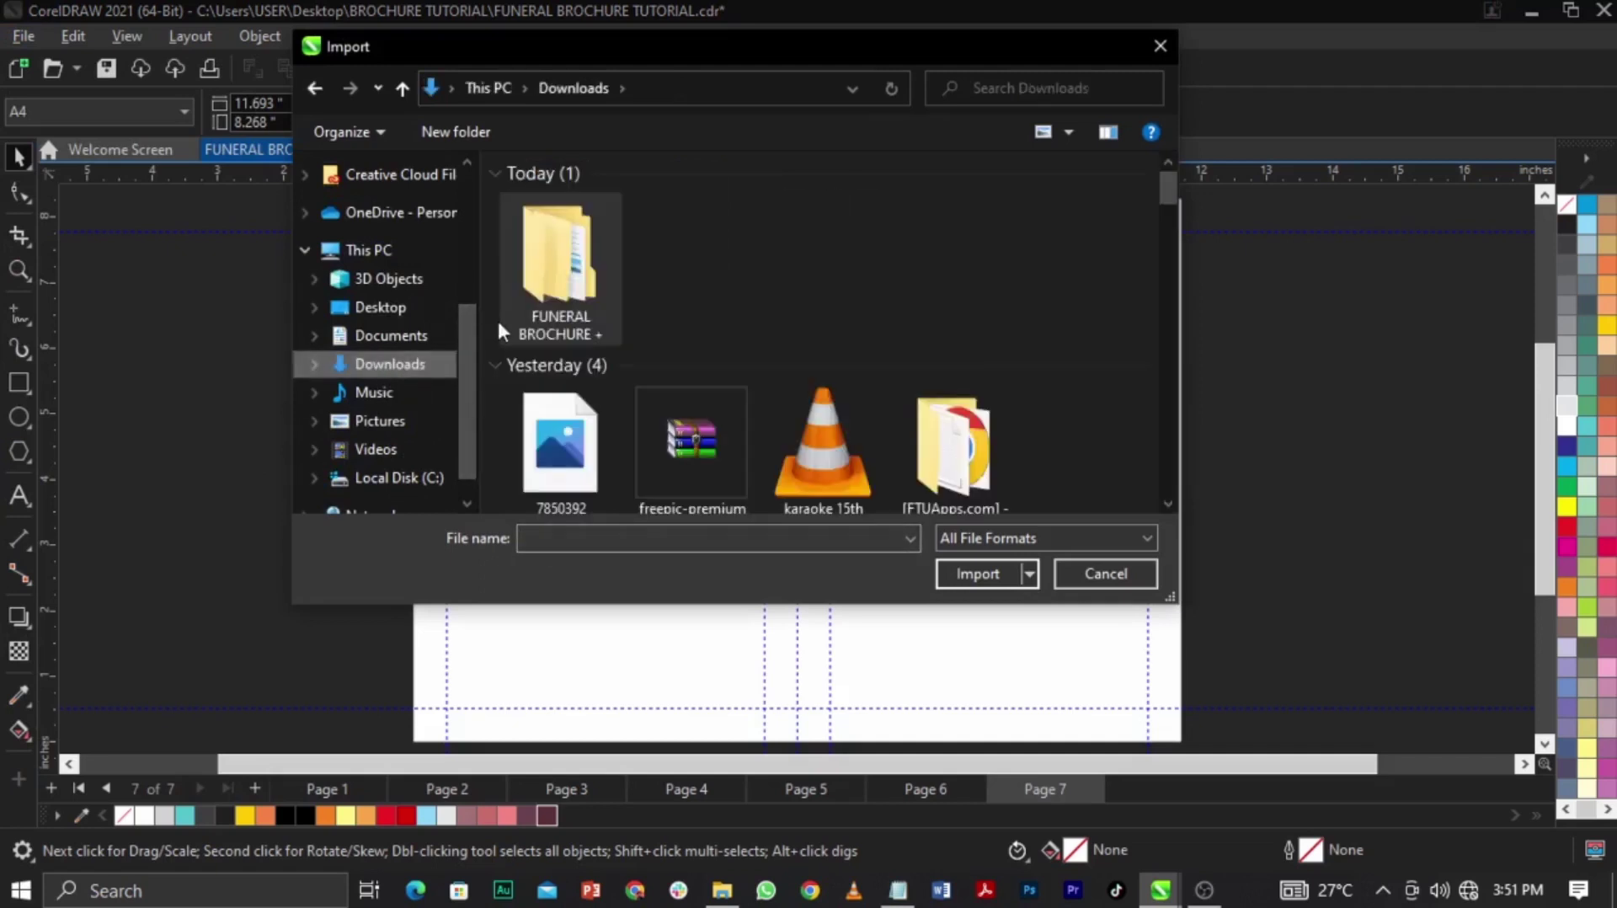
pyautogui.doubleClick(538, 290)
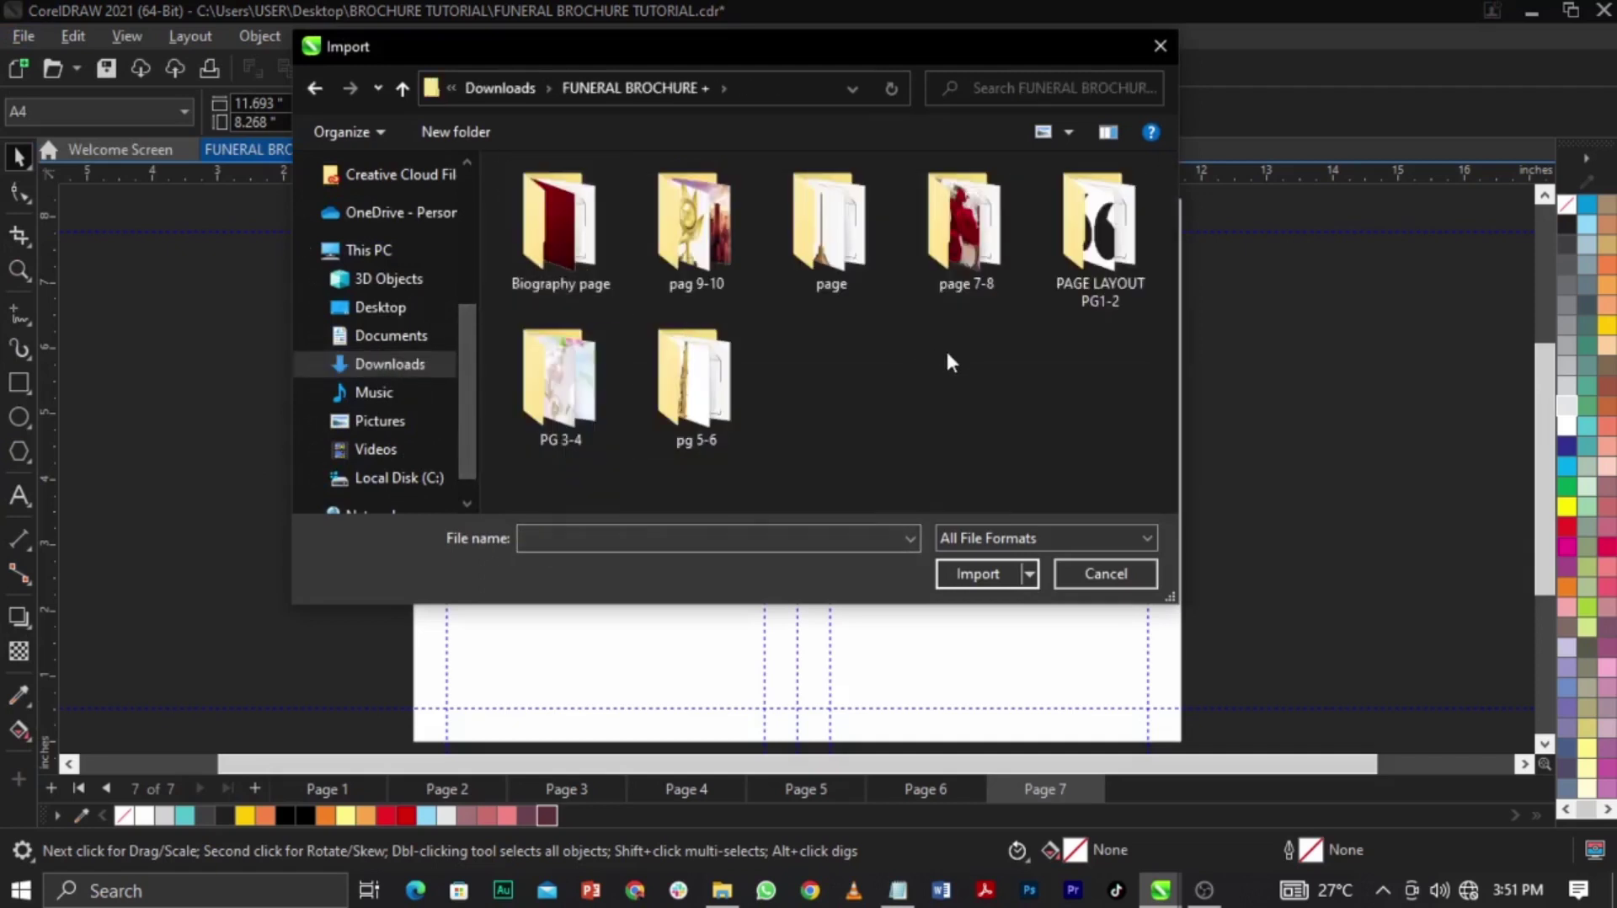
pyautogui.doubleClick(717, 251)
pyautogui.click(524, 263)
pyautogui.keyDown('ctrl'); pyautogui.click(666, 248); pyautogui.keyUp('ctrl')
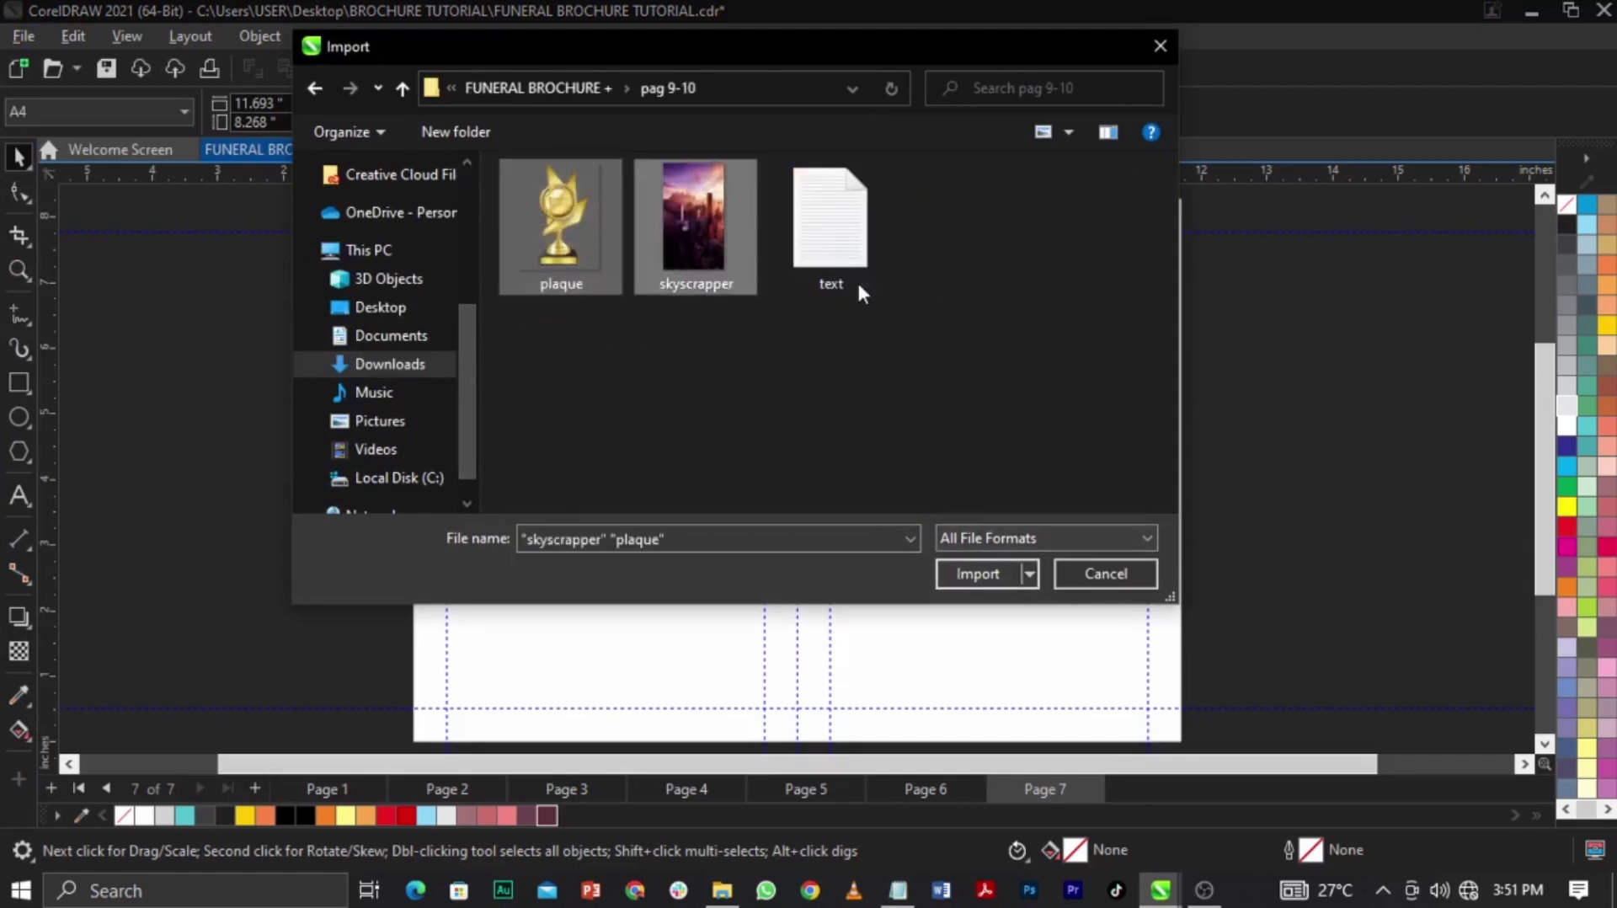
pyautogui.click(973, 574)
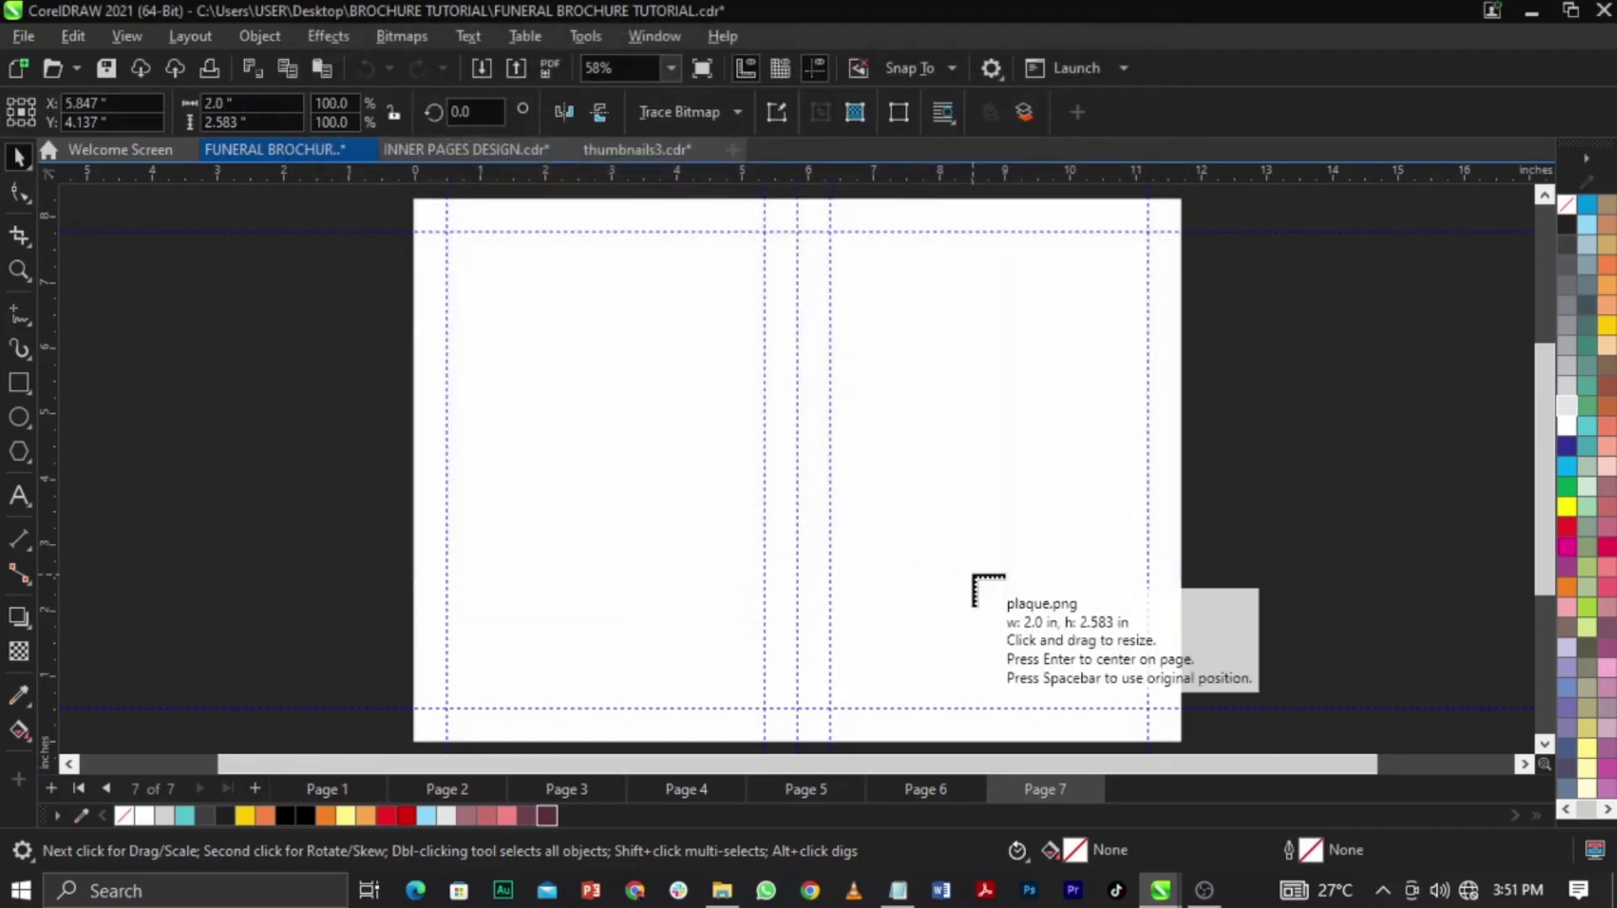
# Place the plaque and skyscrapper images side by side at small size on the pasteboard left of page 7
pyautogui.moveTo(189, 322); pyautogui.dragTo(276, 533)
pyautogui.click(277, 487)
pyautogui.click(205, 463)
pyautogui.moveTo(199, 357); pyautogui.dragTo(296, 478)
pyautogui.click(1233, 472)
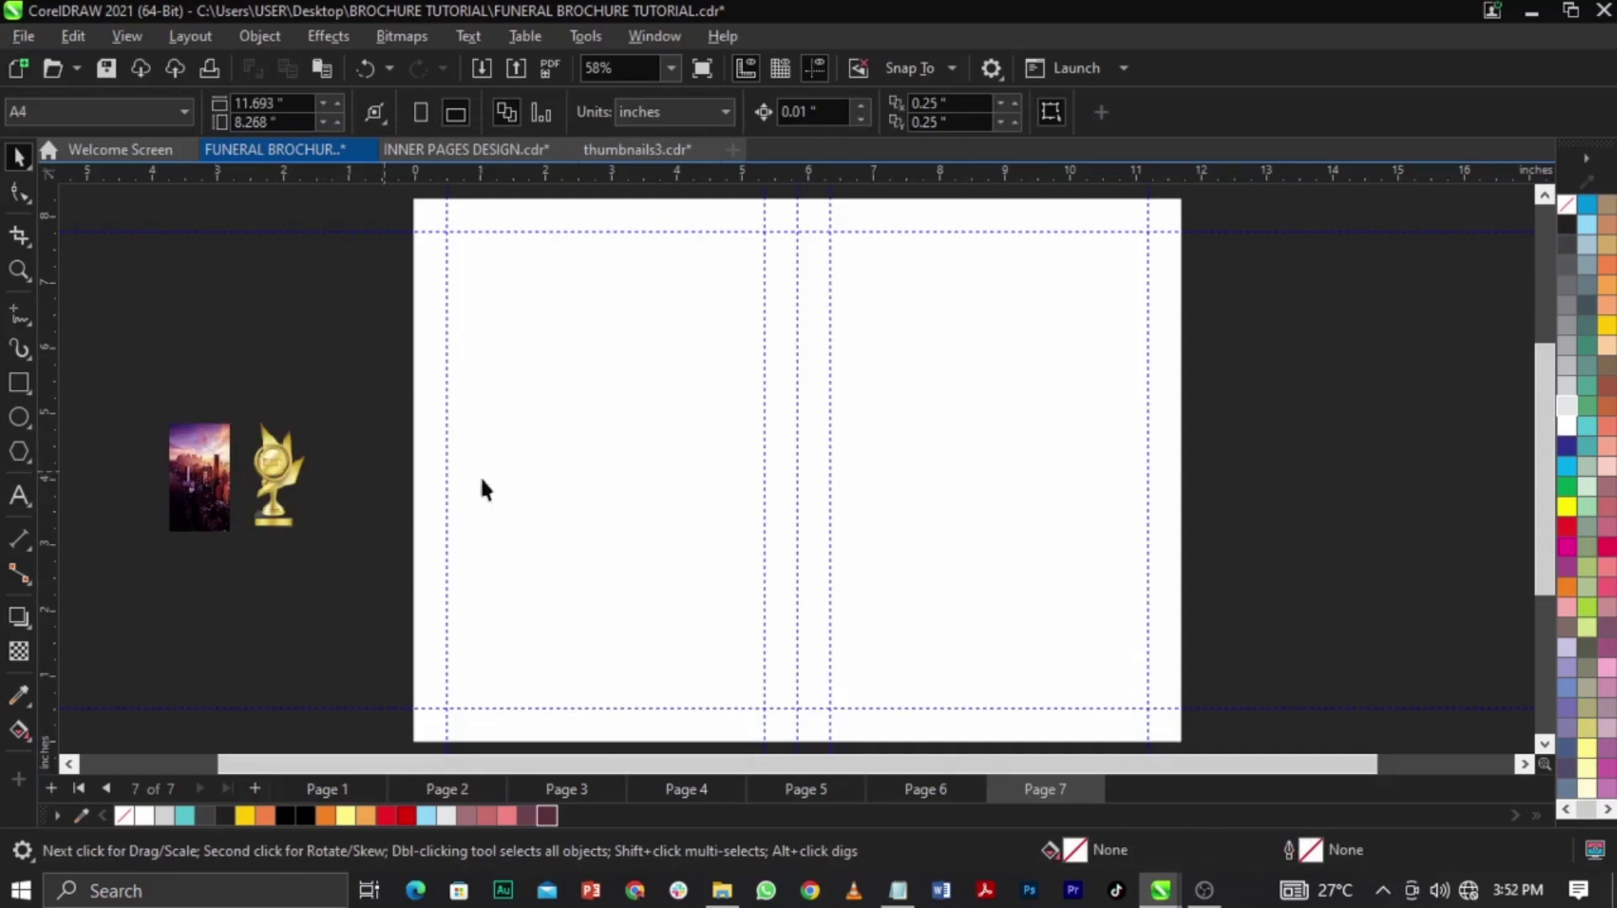
# Look back through the earlier pages up to page 1 for a portrait photo of the deceased to reuse
pyautogui.press('pageup')
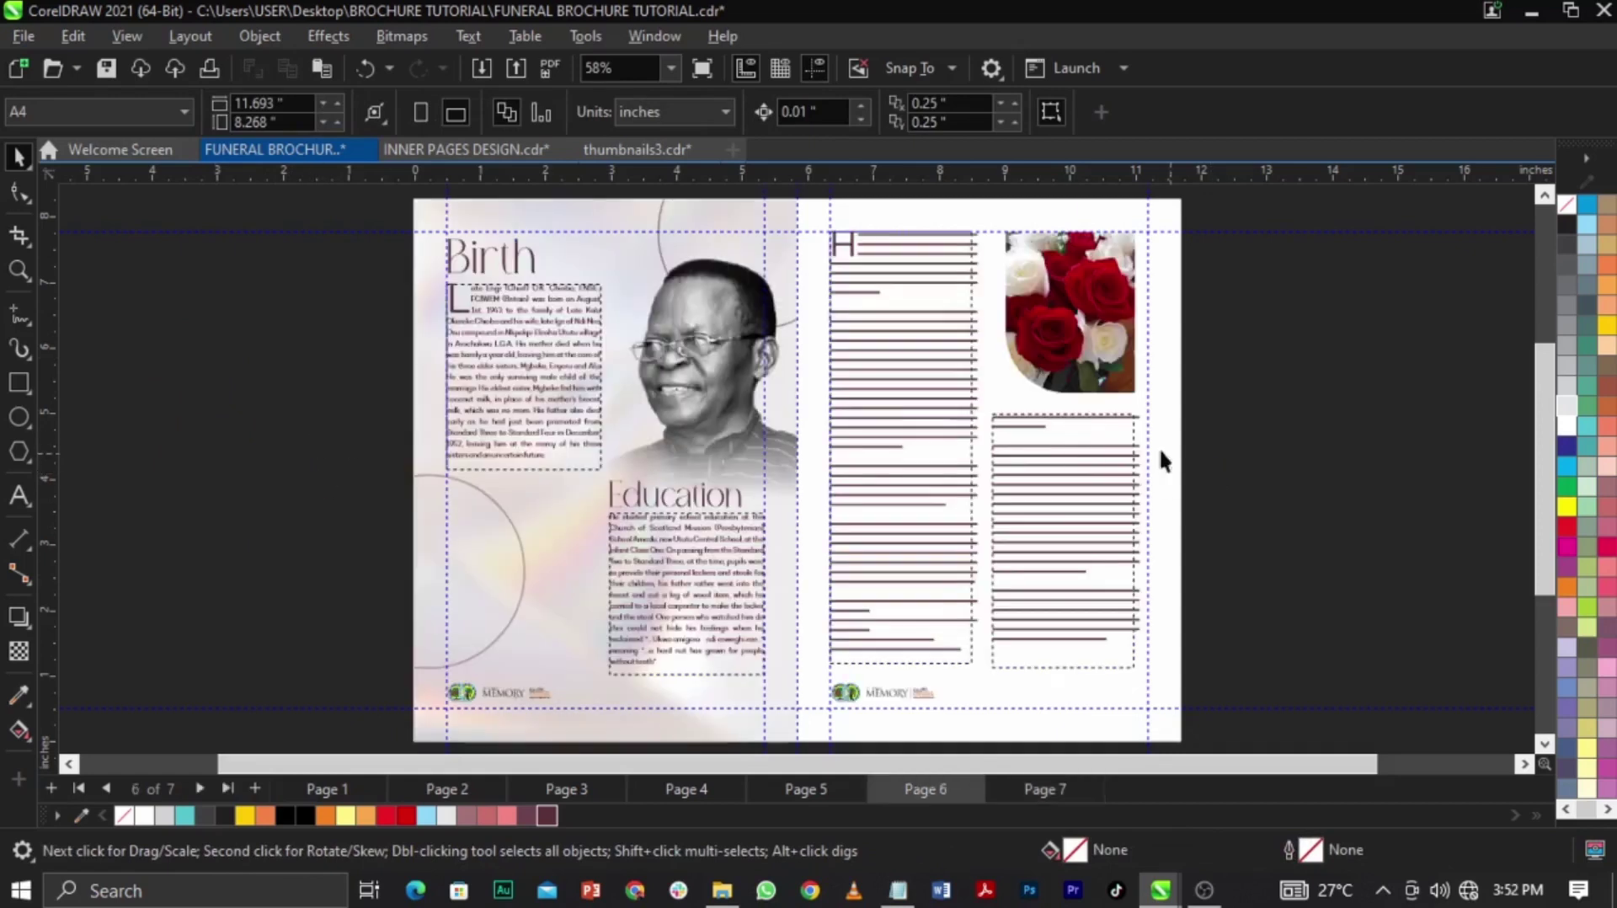
pyautogui.click(640, 391)
pyautogui.press('pageup')
pyautogui.press('pageup')
pyautogui.press('pageup')
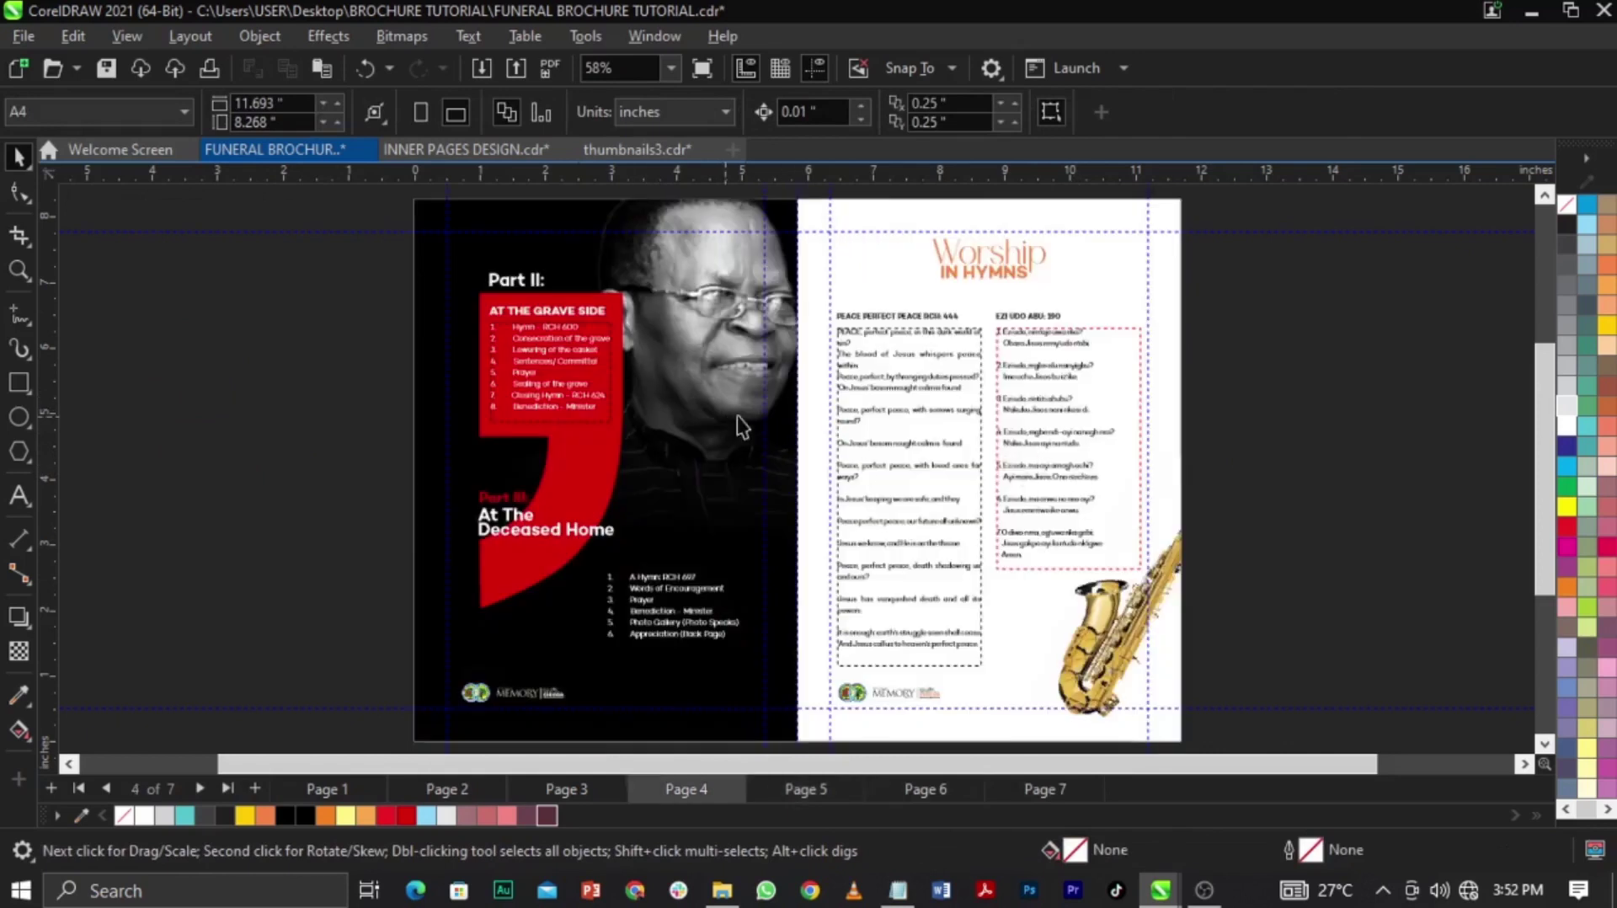
pyautogui.press('pageup')
pyautogui.press('pagedown')
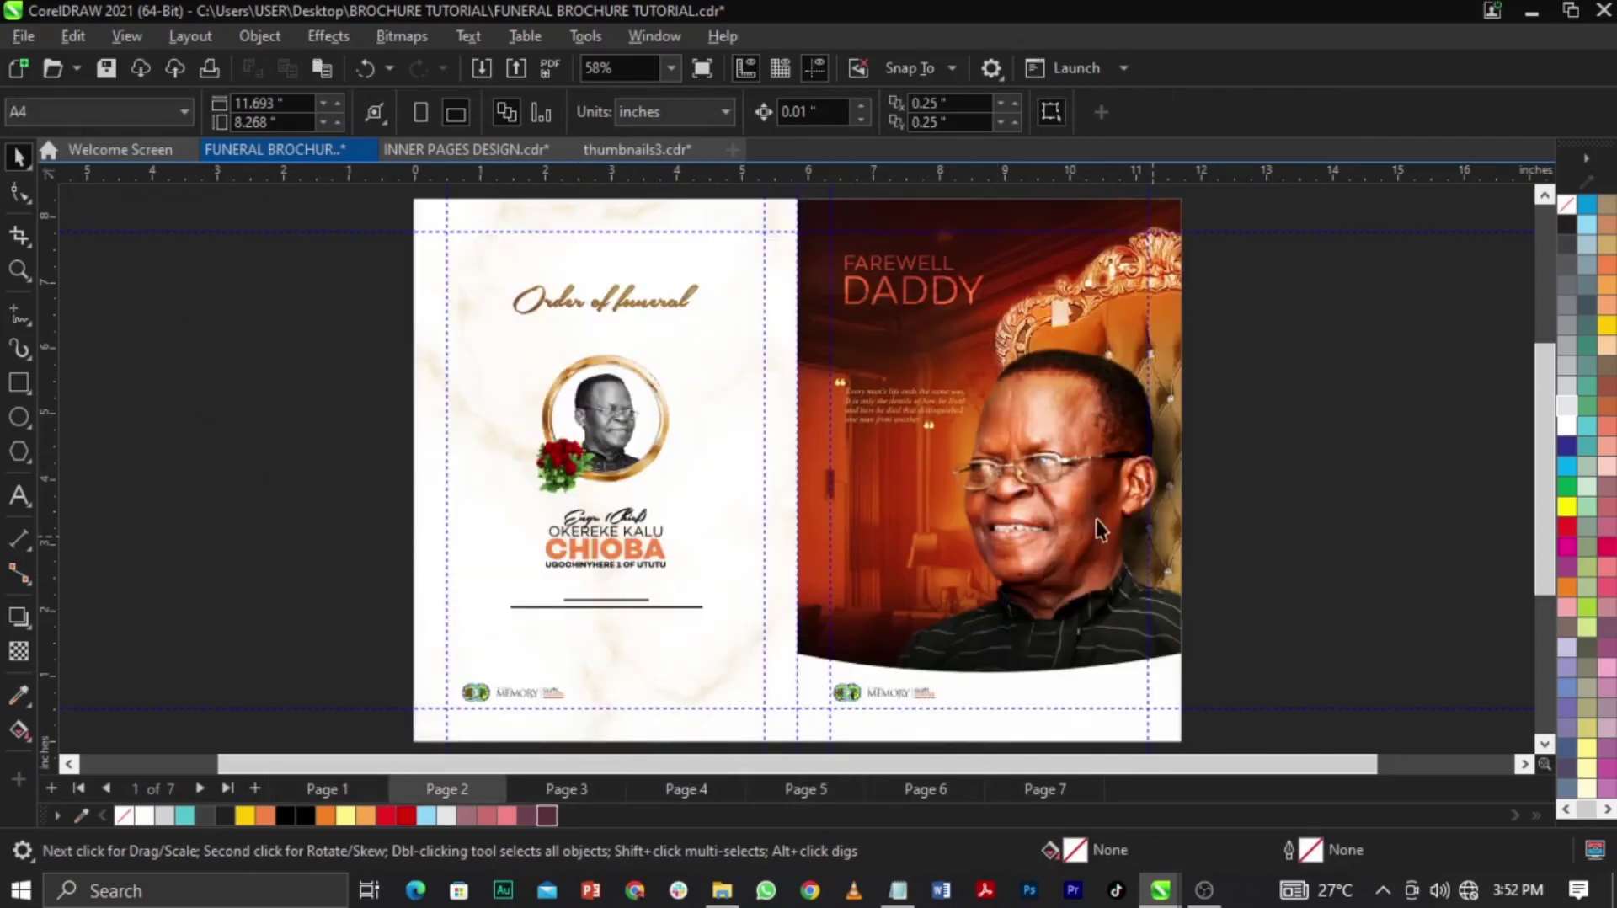
pyautogui.press('F10')
pyautogui.click(1060, 506)
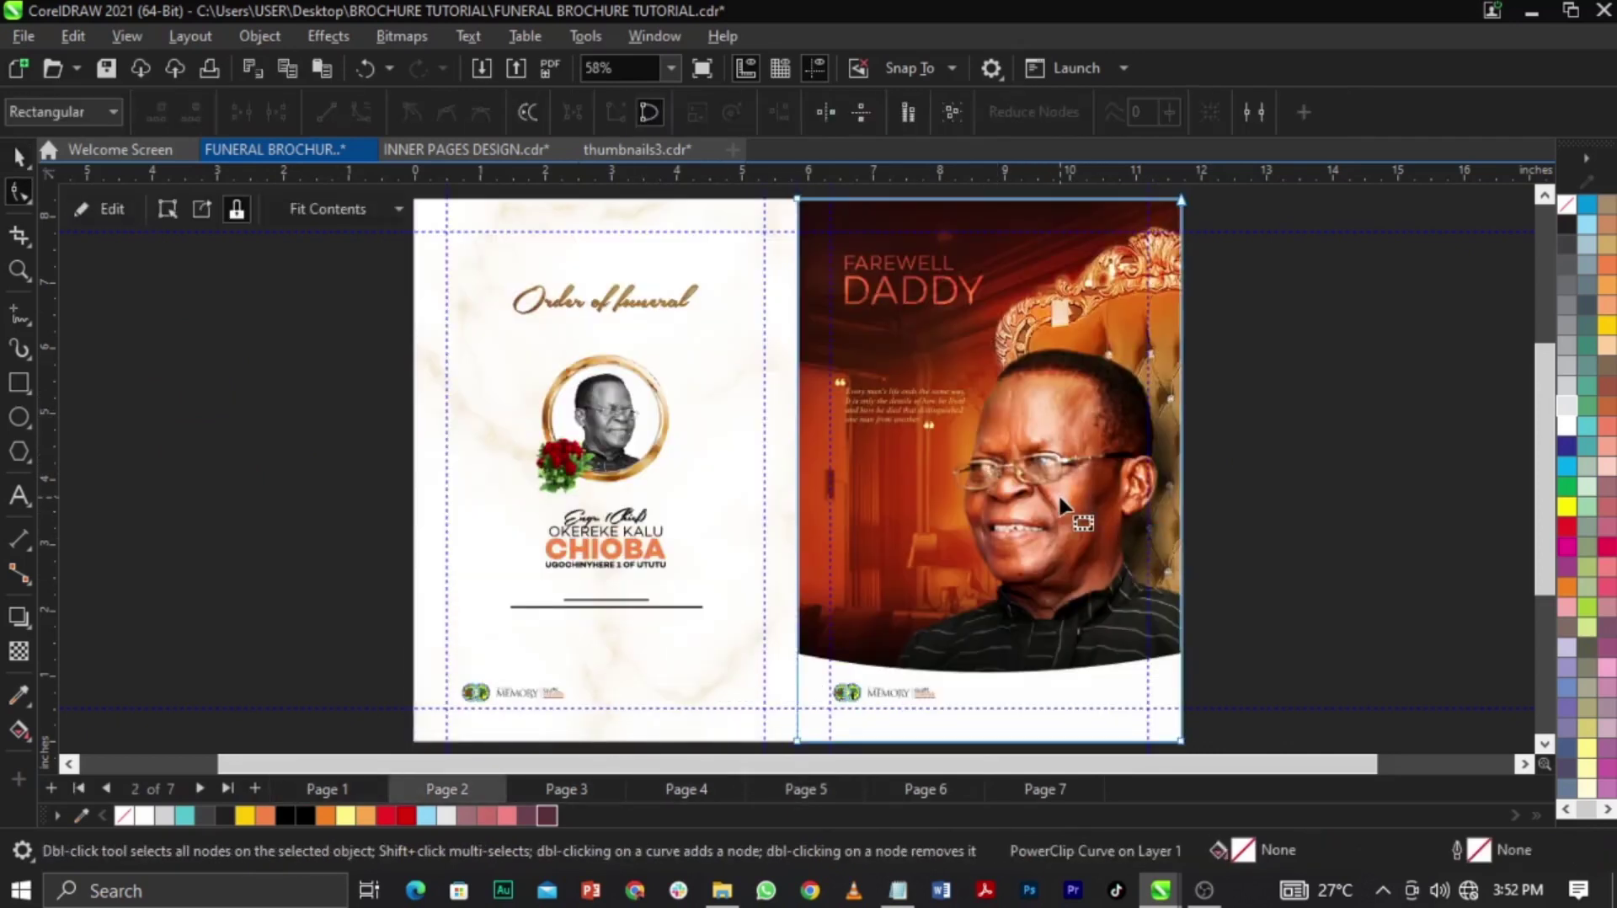
pyautogui.press('space')
pyautogui.press('Escape')
pyautogui.press('pageup')
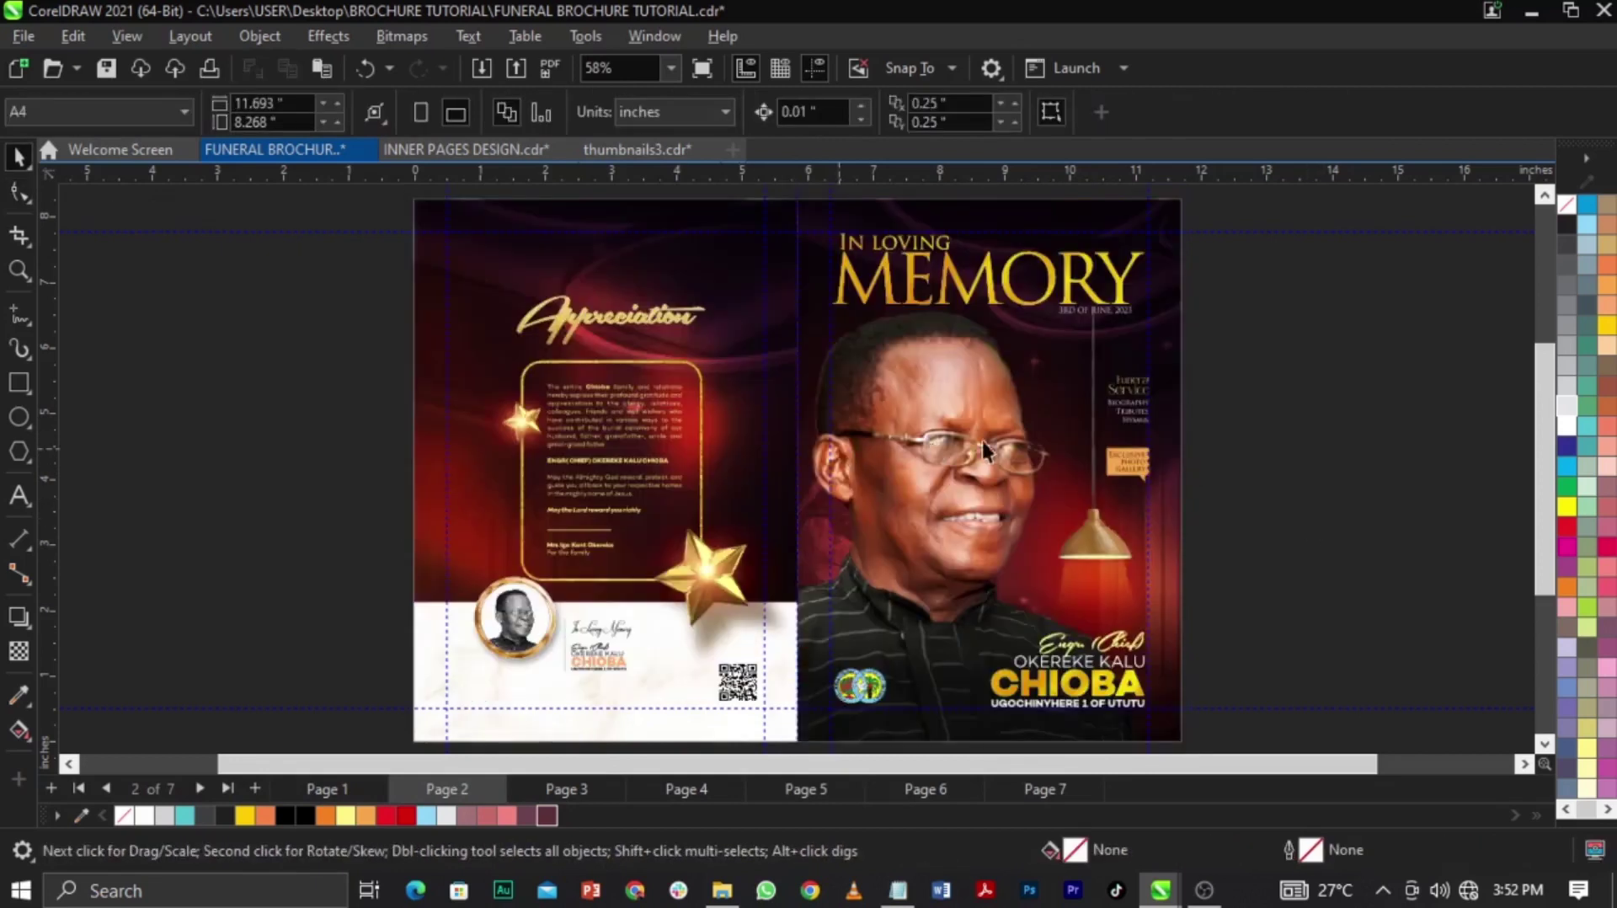
# Copy the portrait from the front cover's PowerClip on page 1, undoing the accidental move of the photo
pyautogui.doubleClick(969, 447)
pyautogui.click(942, 493)
pyautogui.moveTo(941, 493); pyautogui.dragTo(961, 485)
pyautogui.hotkey('ctrl', 'z')
pyautogui.keyDown('ctrl'); pyautogui.click(266, 452); pyautogui.keyUp('ctrl')
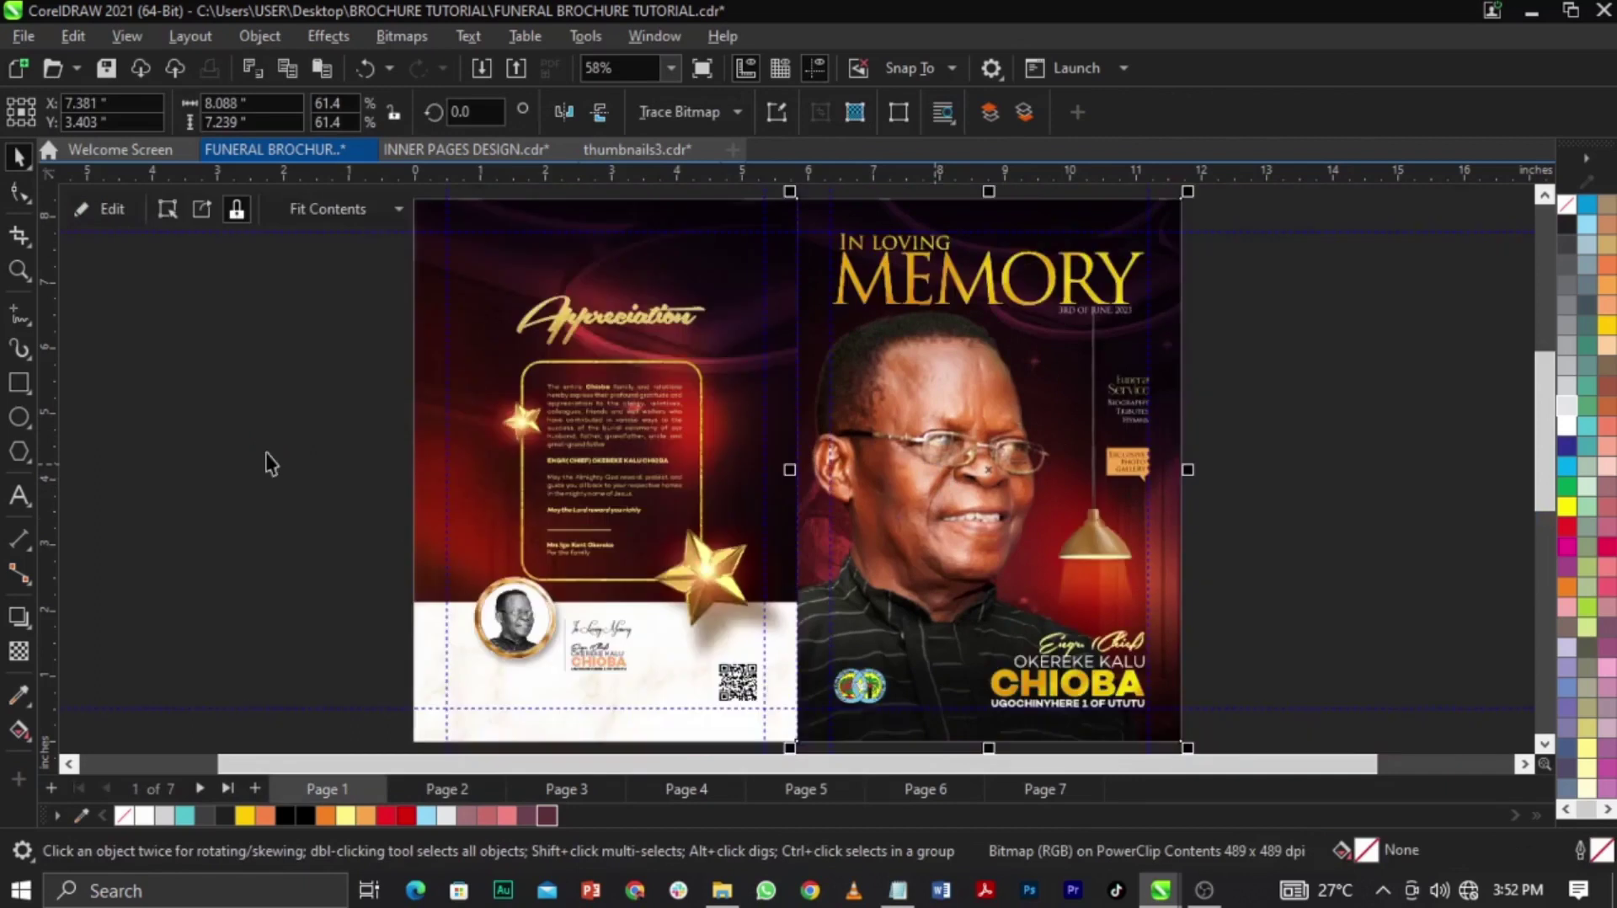
# Paste the copied portrait onto page 7 and move it to the pasteboard just right of the page
pyautogui.click(311, 479)
pyautogui.click(1013, 787)
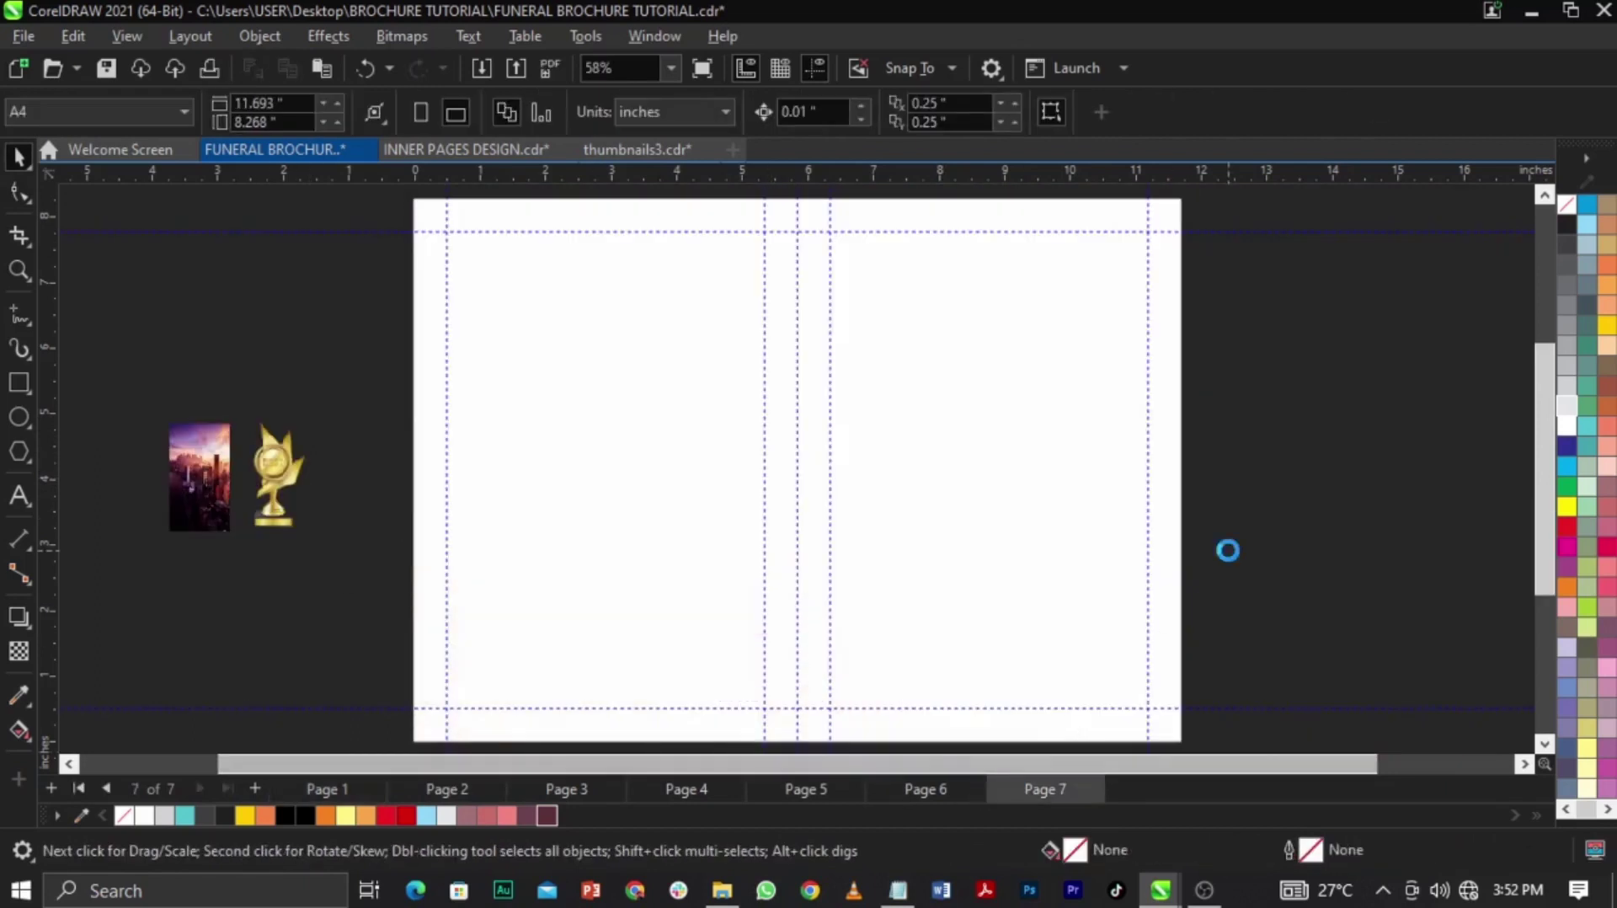
pyautogui.hotkey('ctrl', 'v')
pyautogui.scroll(-1, 1439, 564)
pyautogui.moveTo(950, 495); pyautogui.dragTo(1386, 502)
# Convert the portrait to a 300 dpi, 24-bit RGB bitmap with anti-aliasing and a transparent background
pyautogui.click(384, 34)
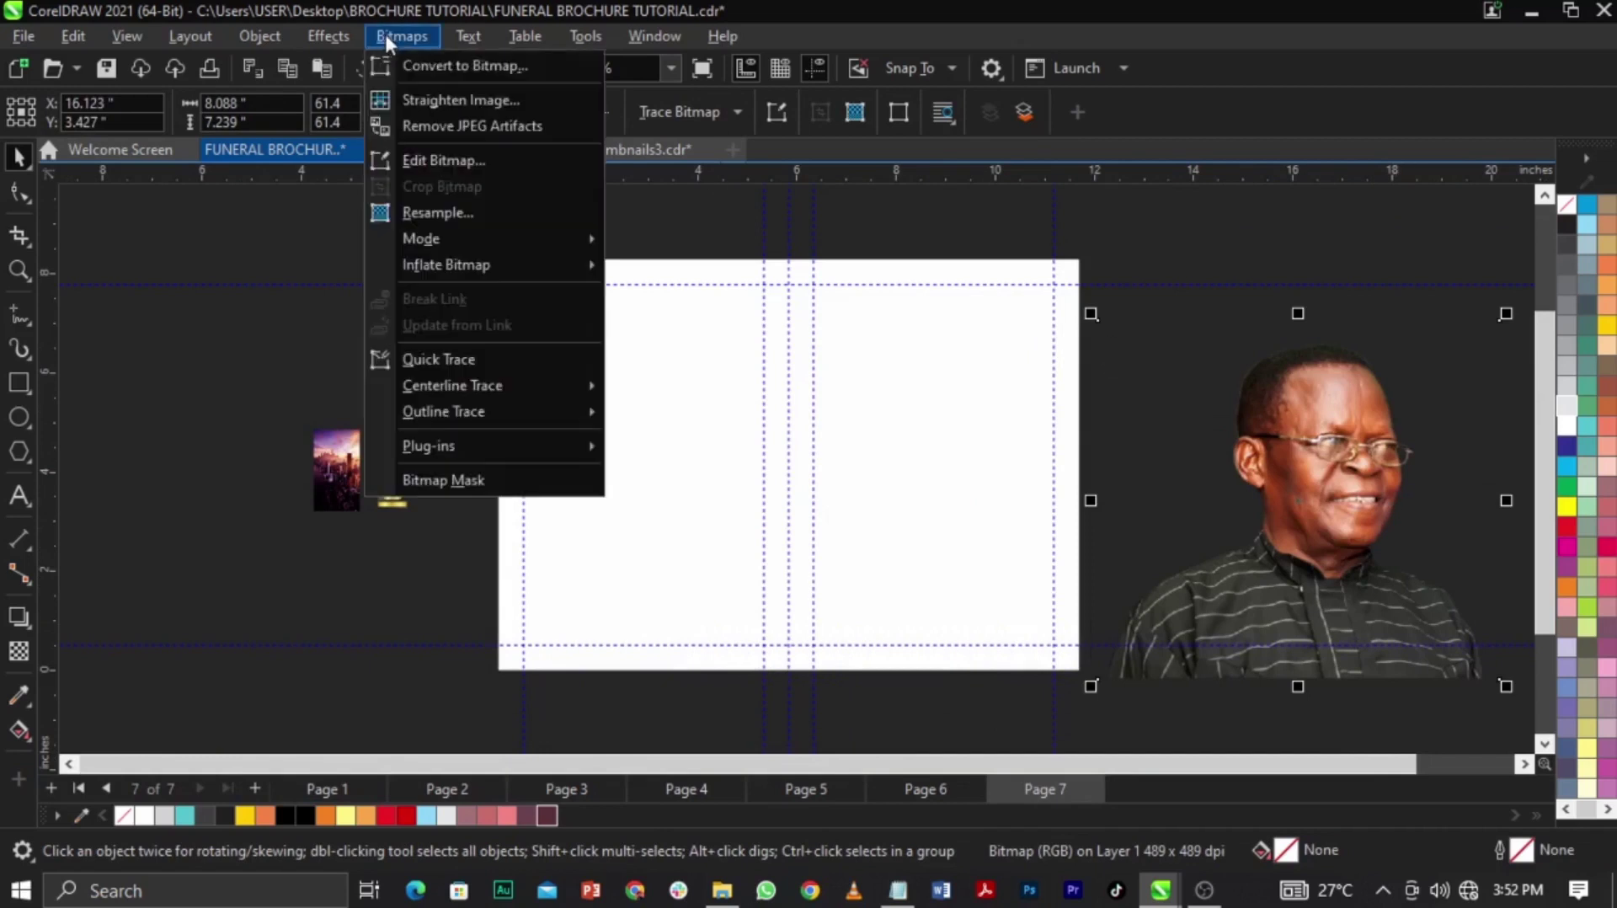
pyautogui.click(421, 65)
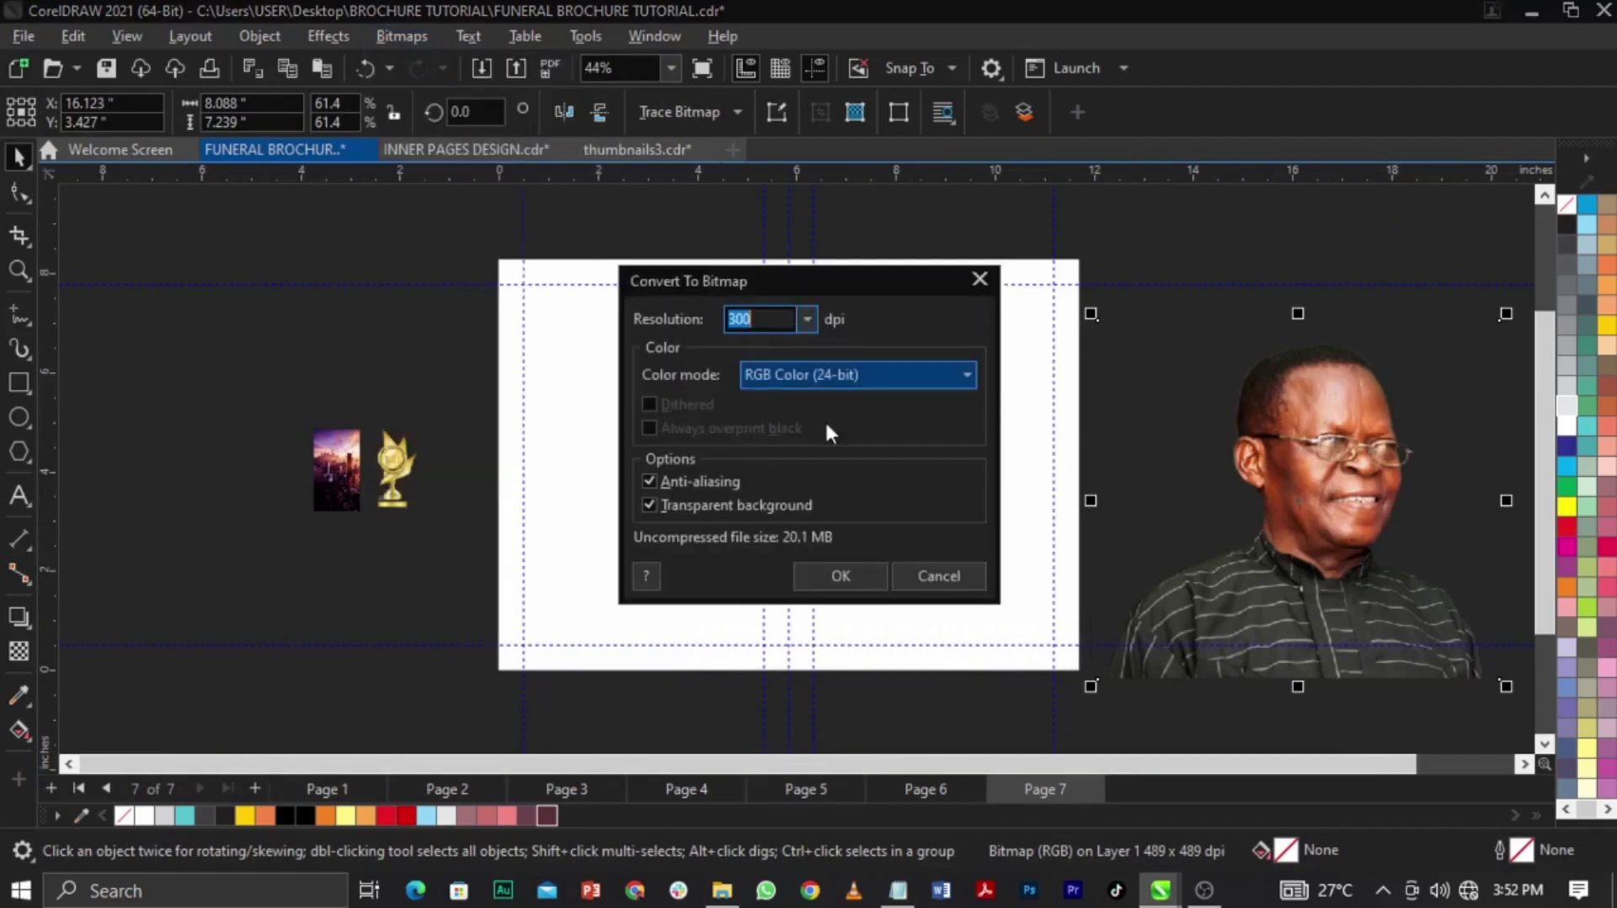
pyautogui.click(868, 578)
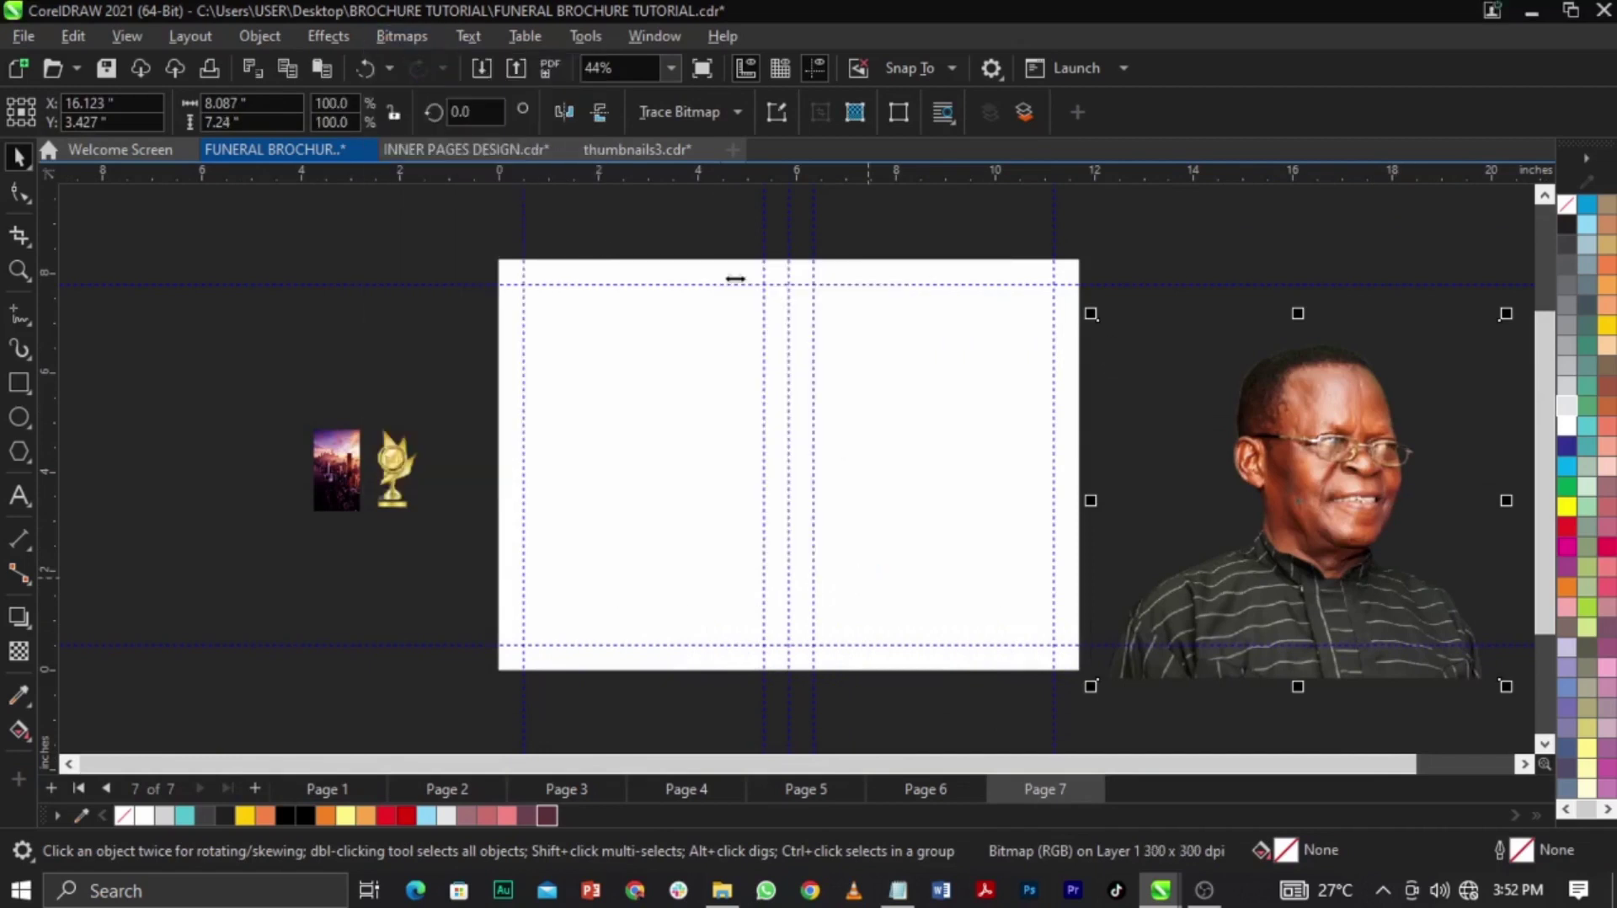
# Convert the portrait to a 1-bit black-and-white silhouette using the Line Art method with a threshold of 252
pyautogui.click(428, 35)
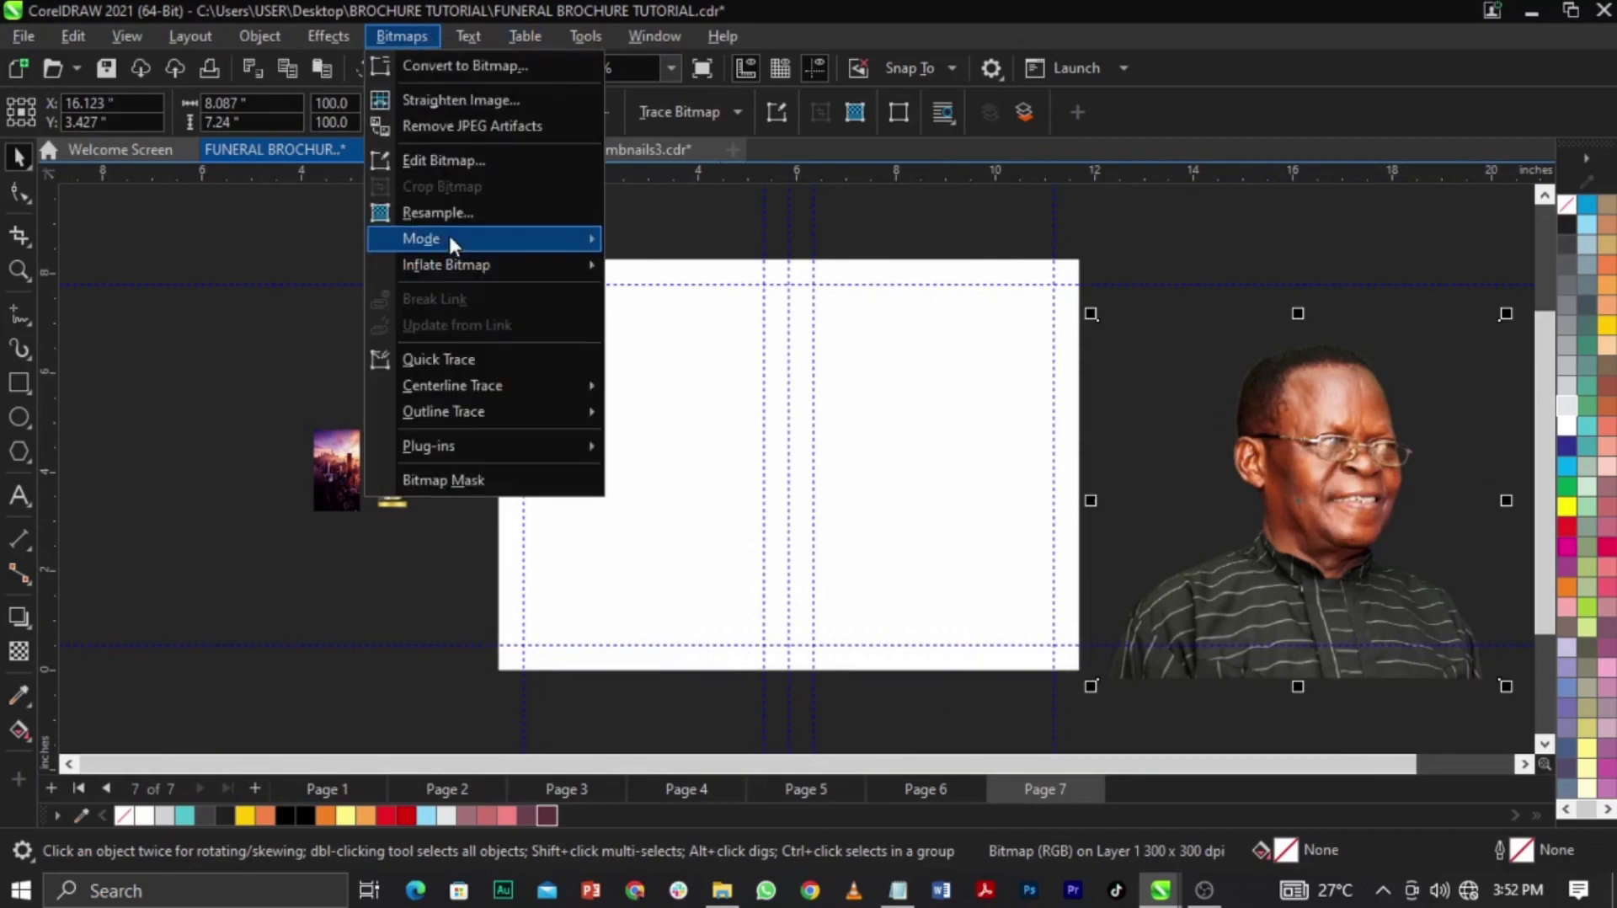
pyautogui.moveTo(453, 244)
pyautogui.click(691, 242)
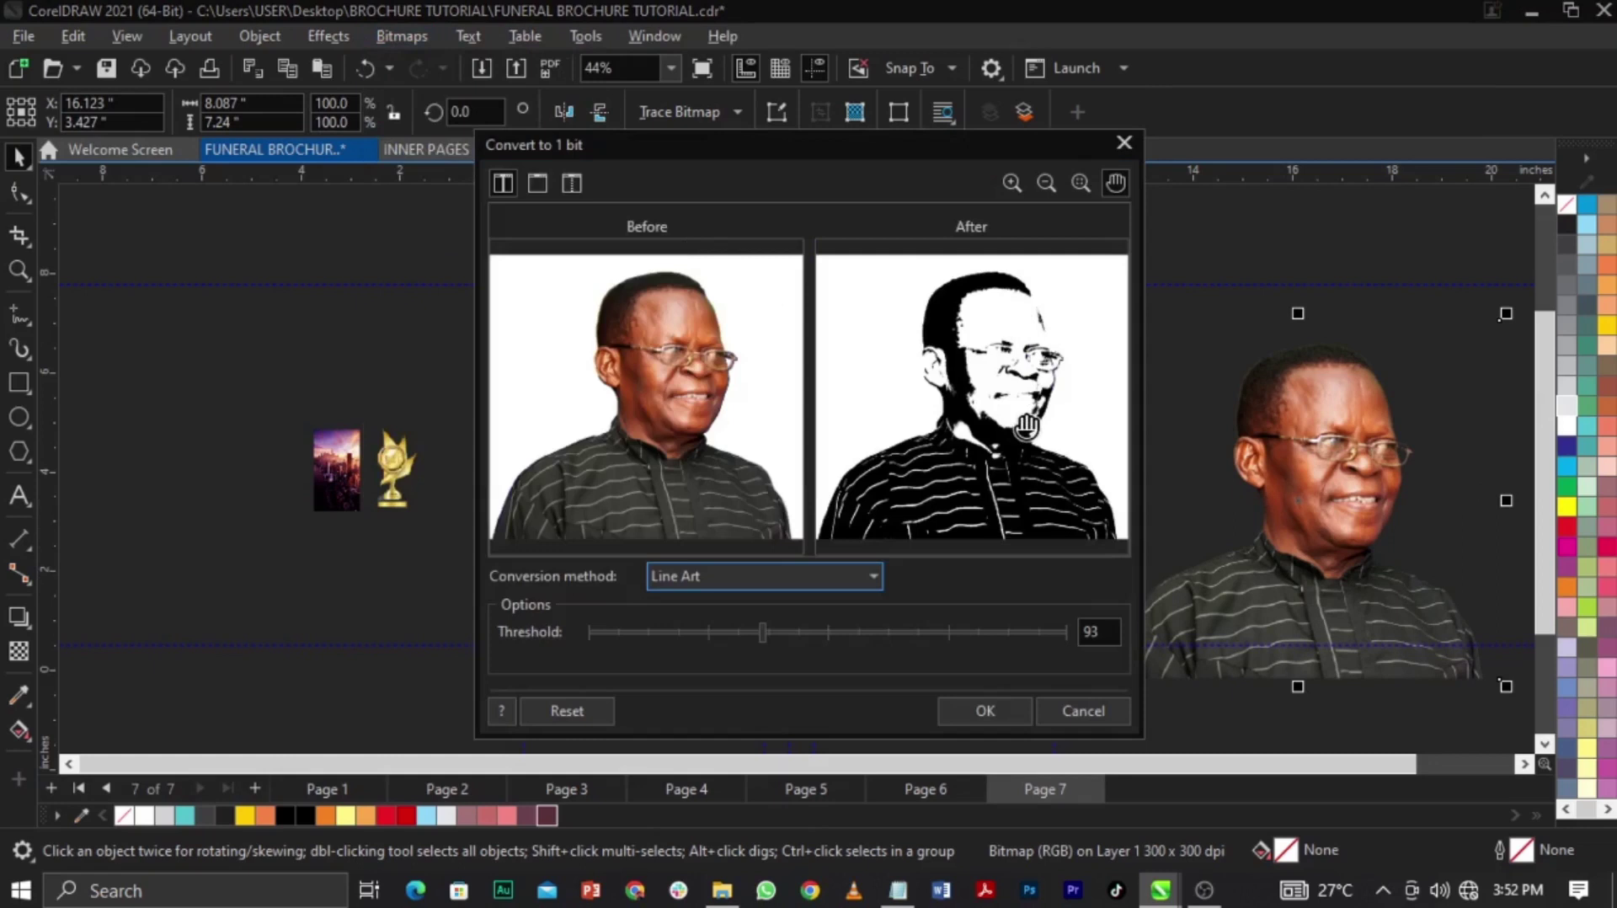
pyautogui.click(1048, 630)
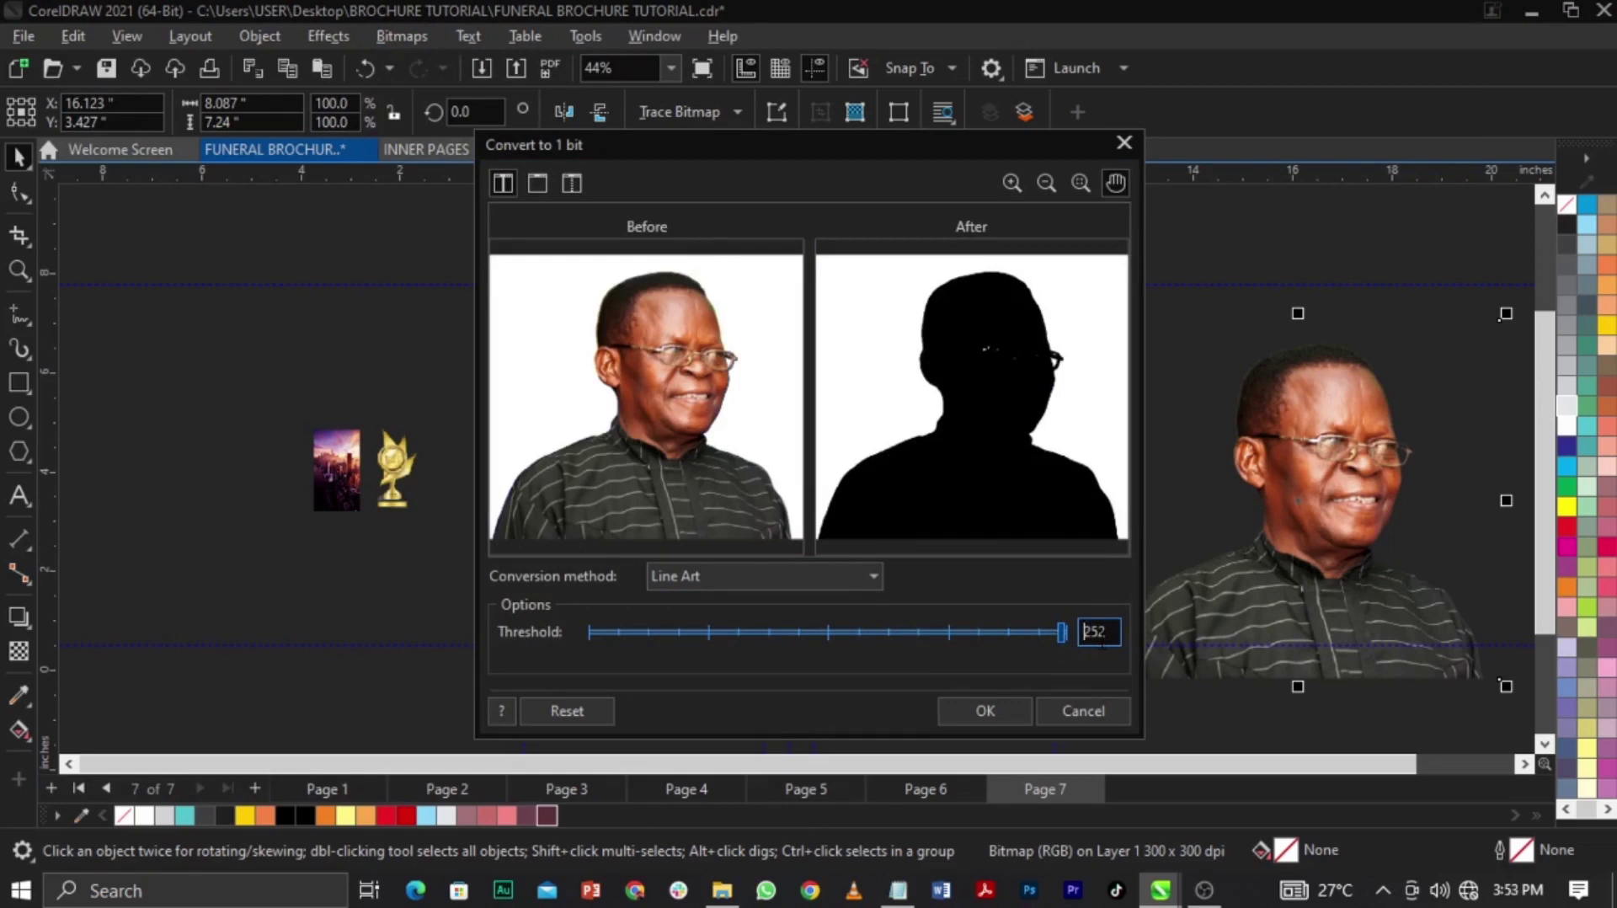
pyautogui.click(983, 711)
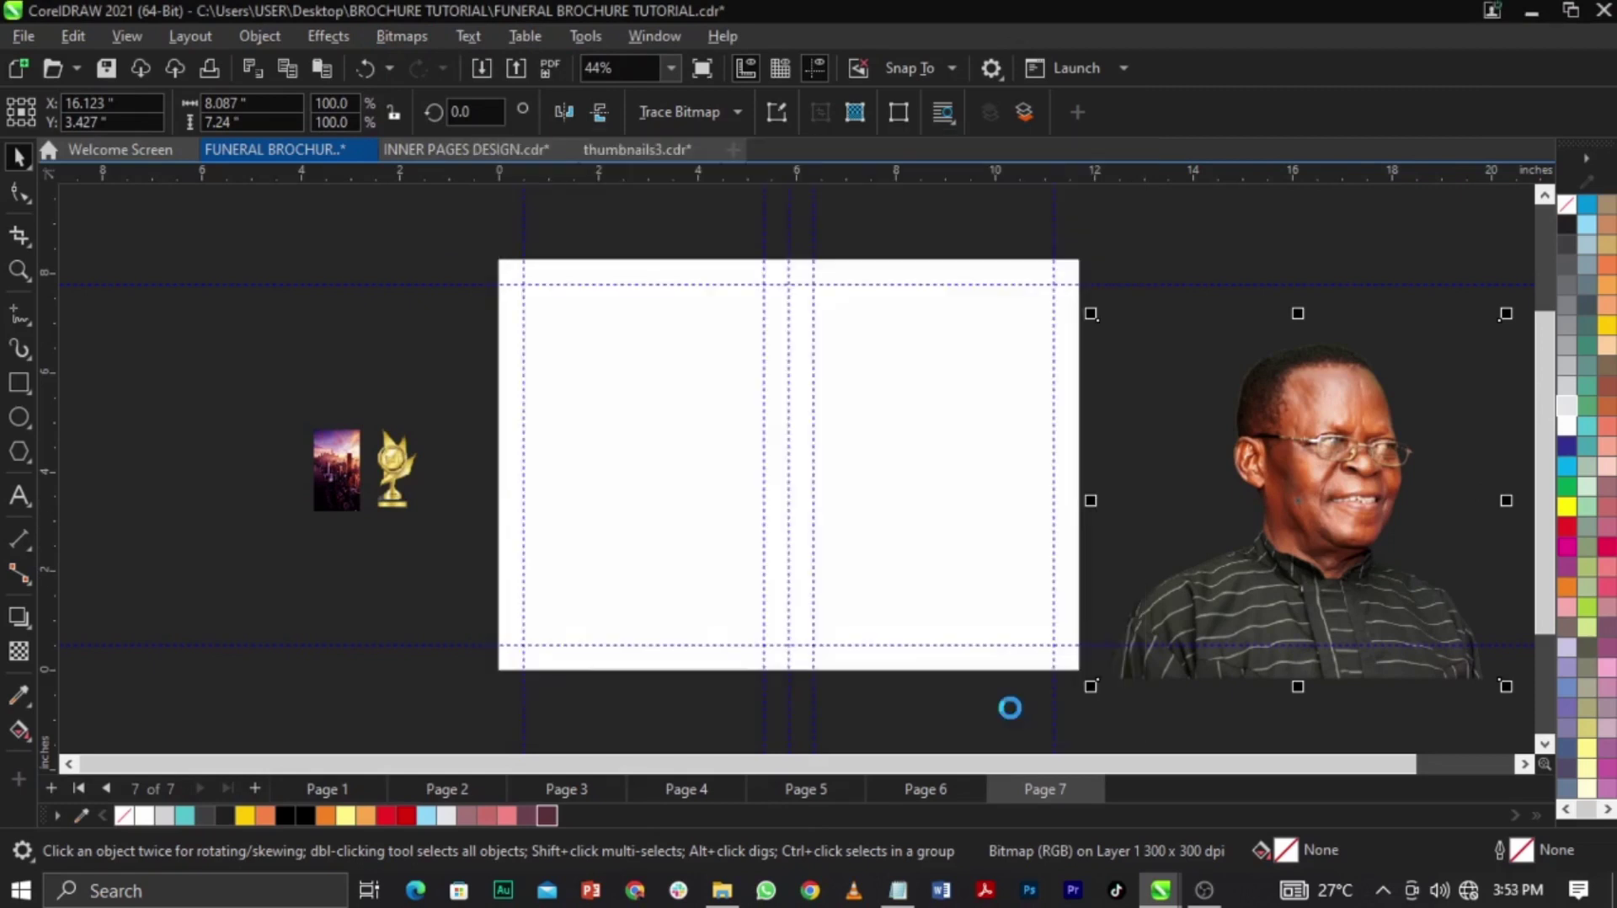
# Reconvert the silhouette to a bitmap and outline-trace it as line art with detail 62, smoothing 25 and background color removal
pyautogui.click(401, 36)
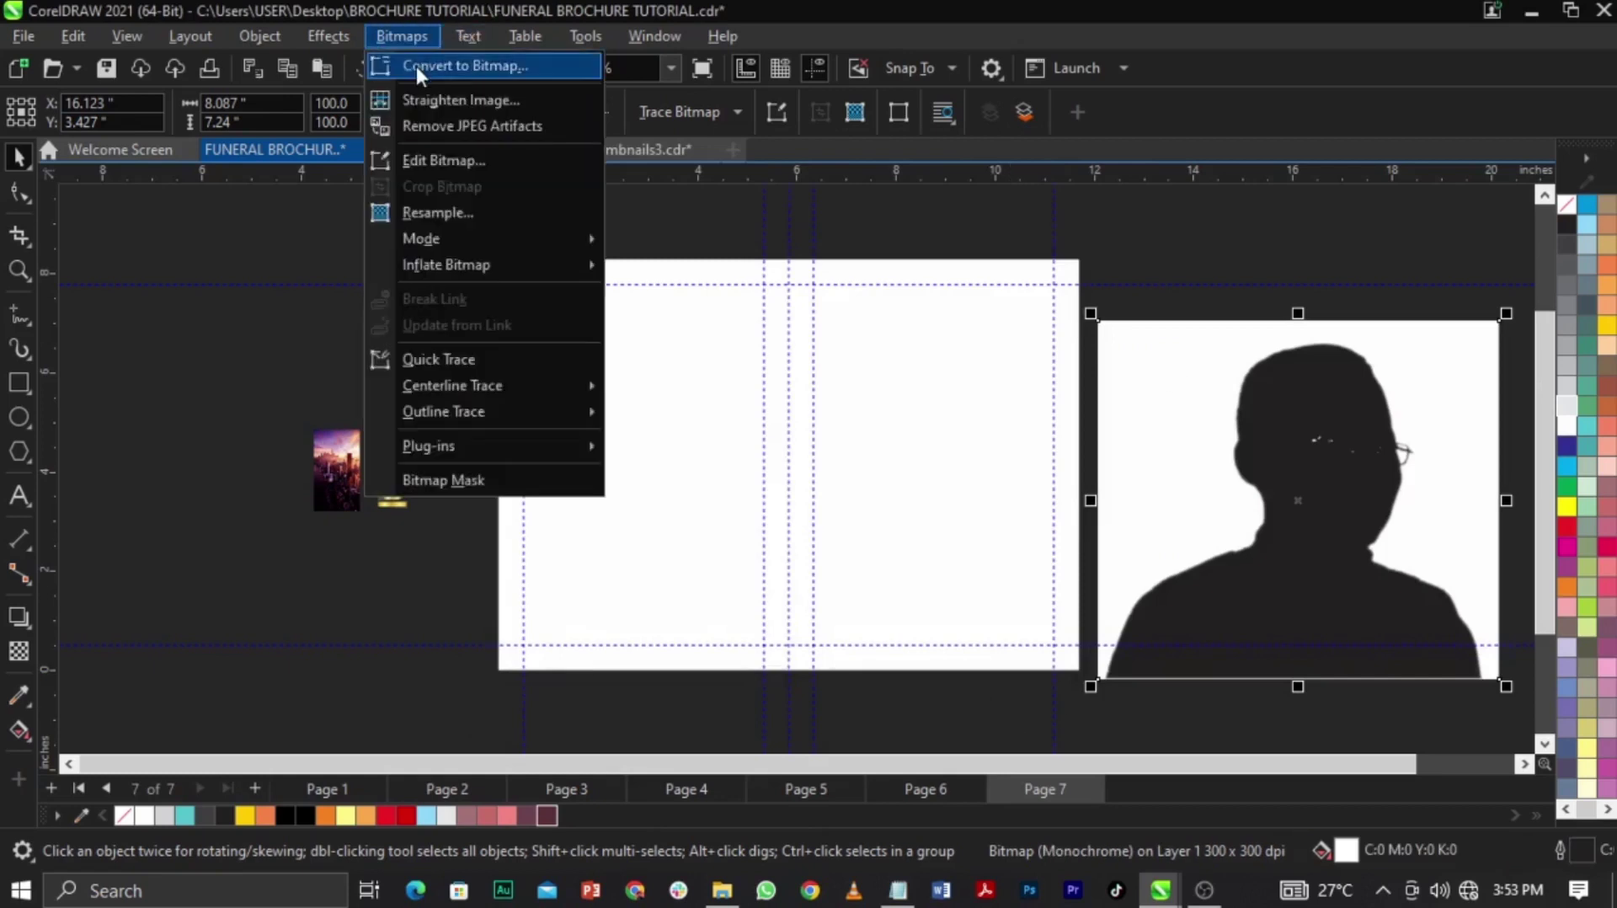
pyautogui.click(416, 65)
pyautogui.click(853, 568)
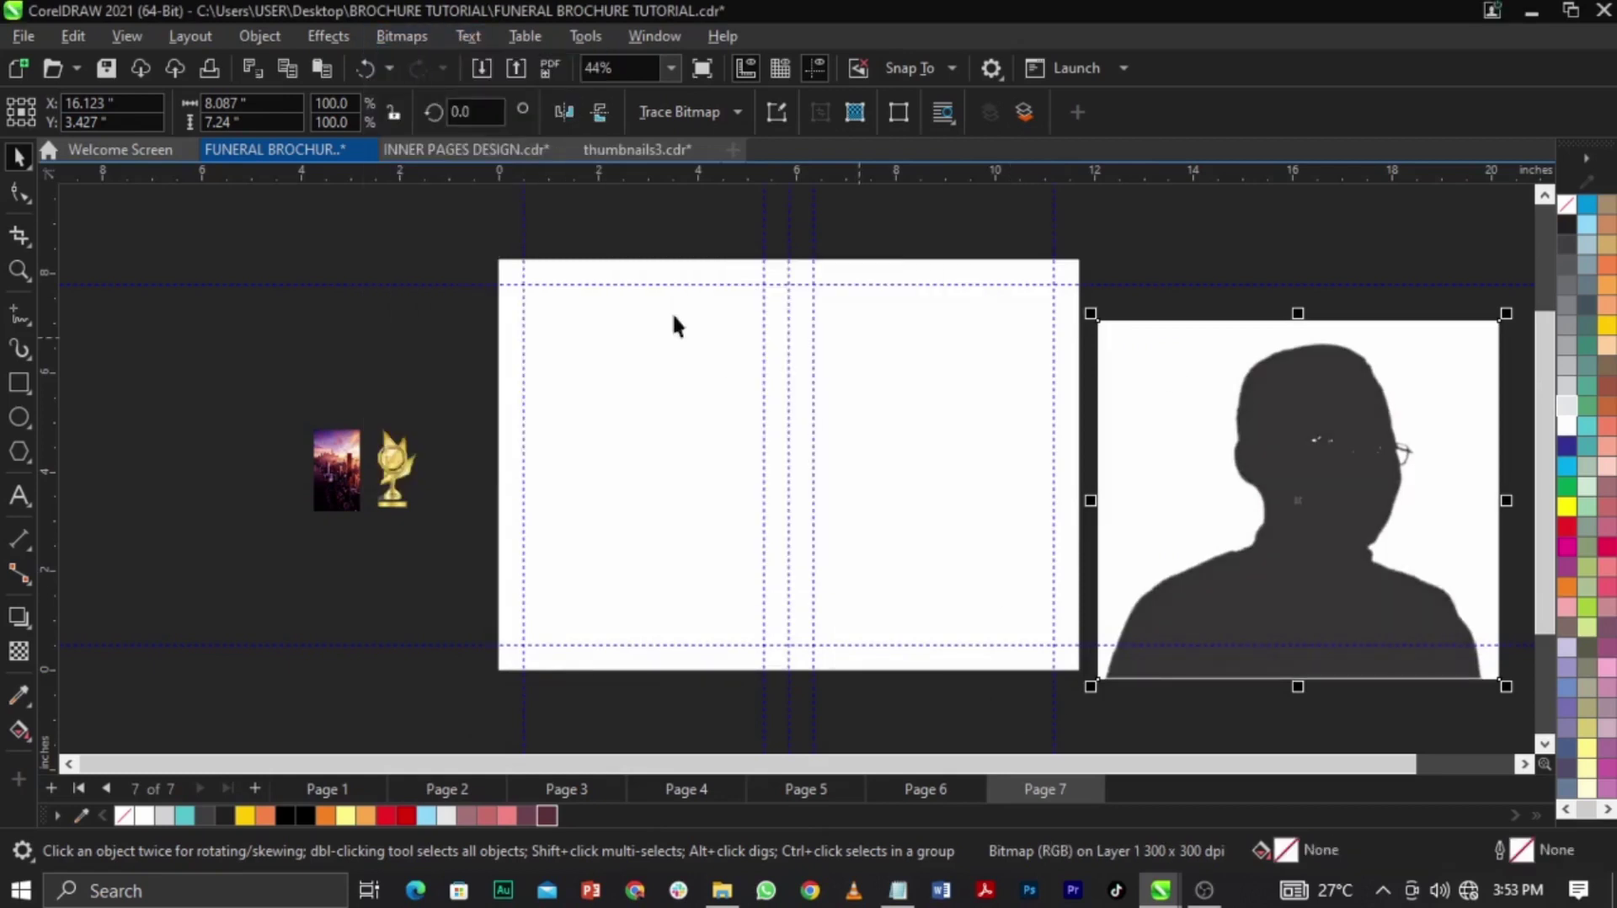
pyautogui.click(691, 114)
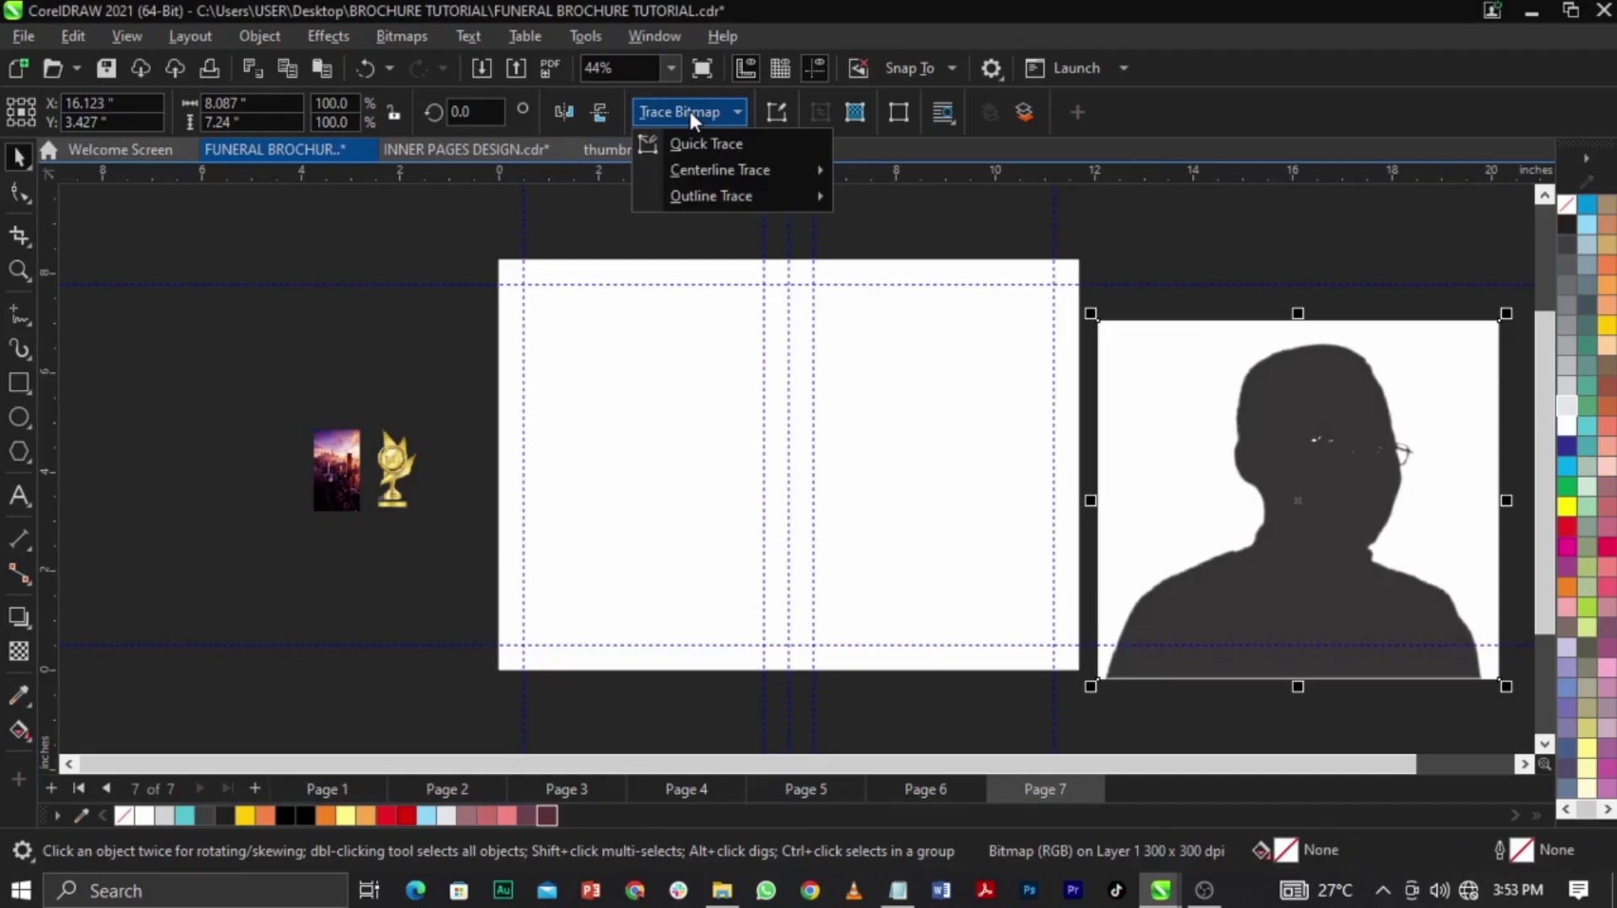
pyautogui.moveTo(722, 204)
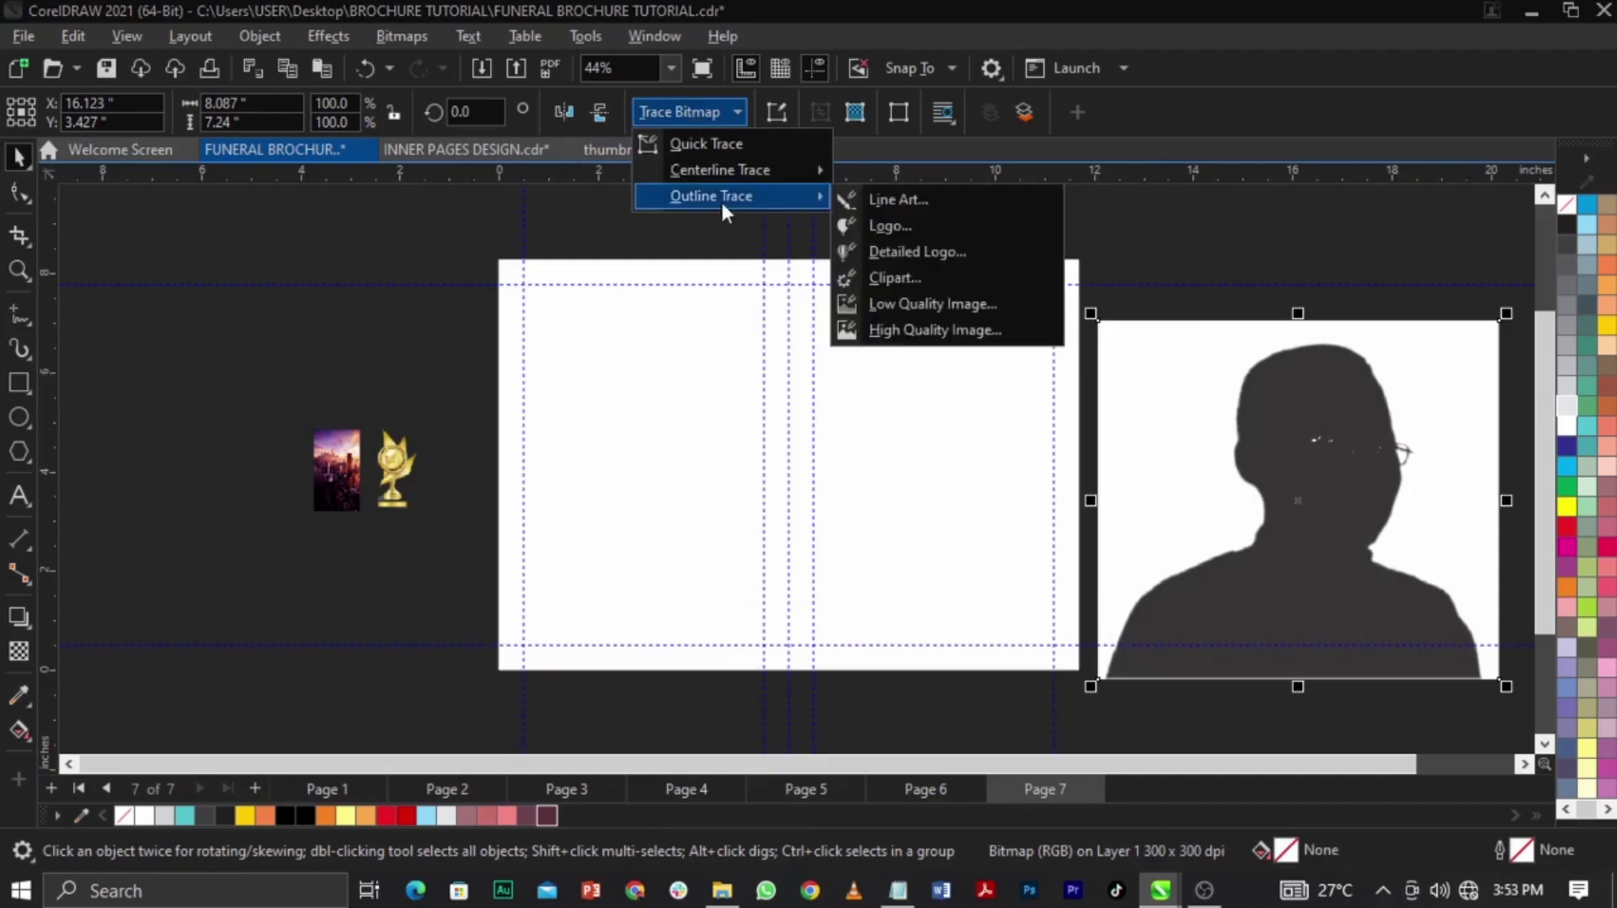
pyautogui.click(948, 199)
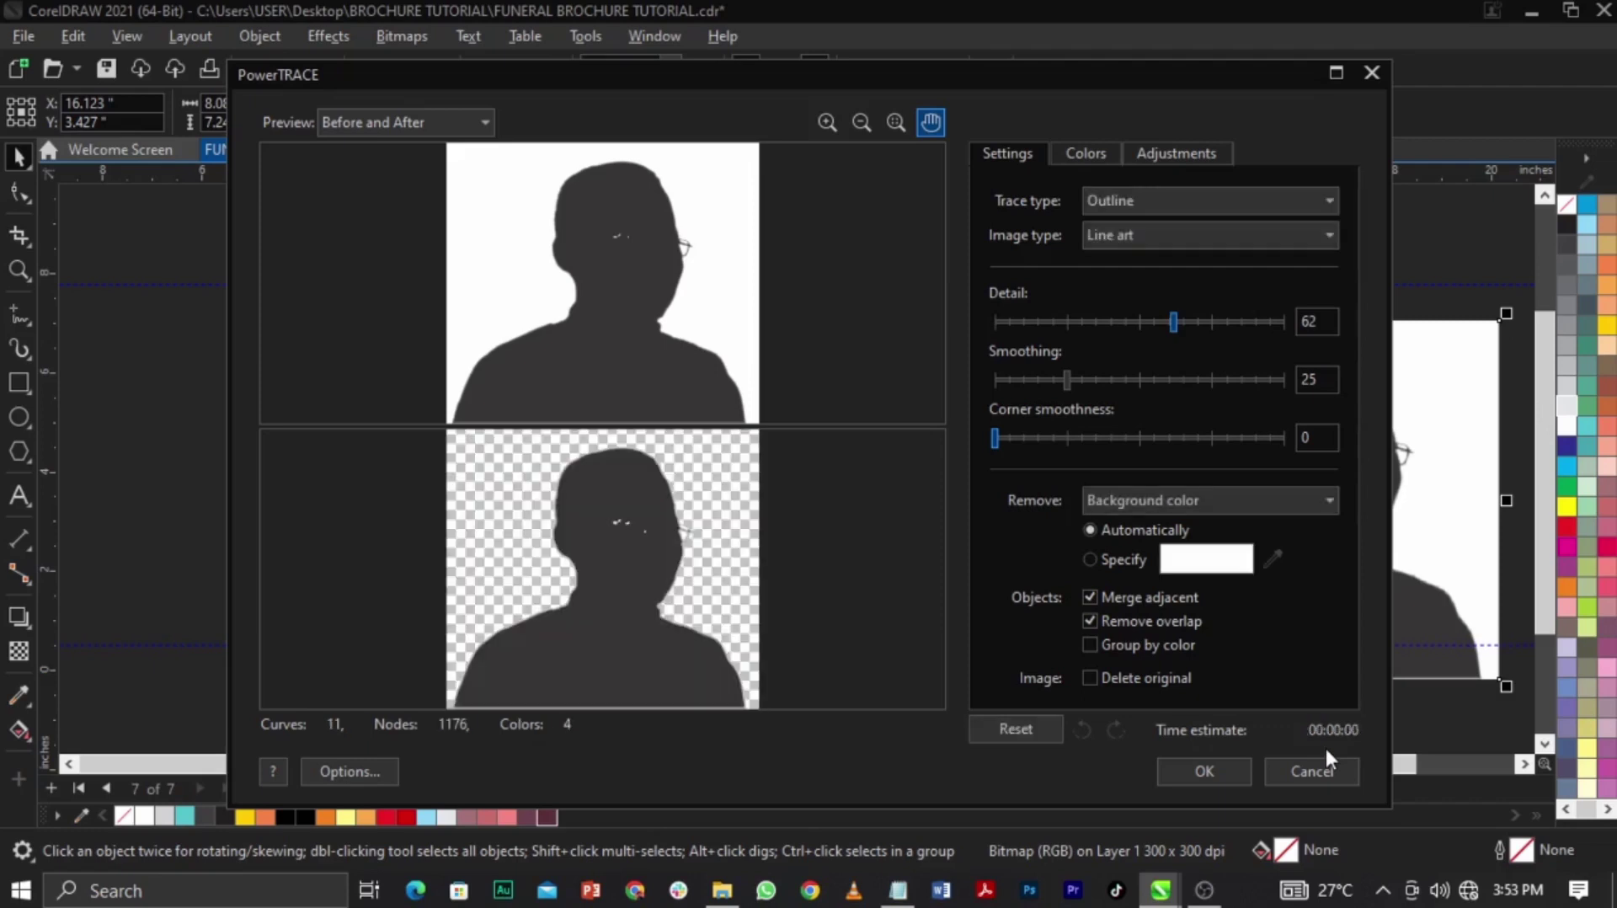
pyautogui.click(1206, 761)
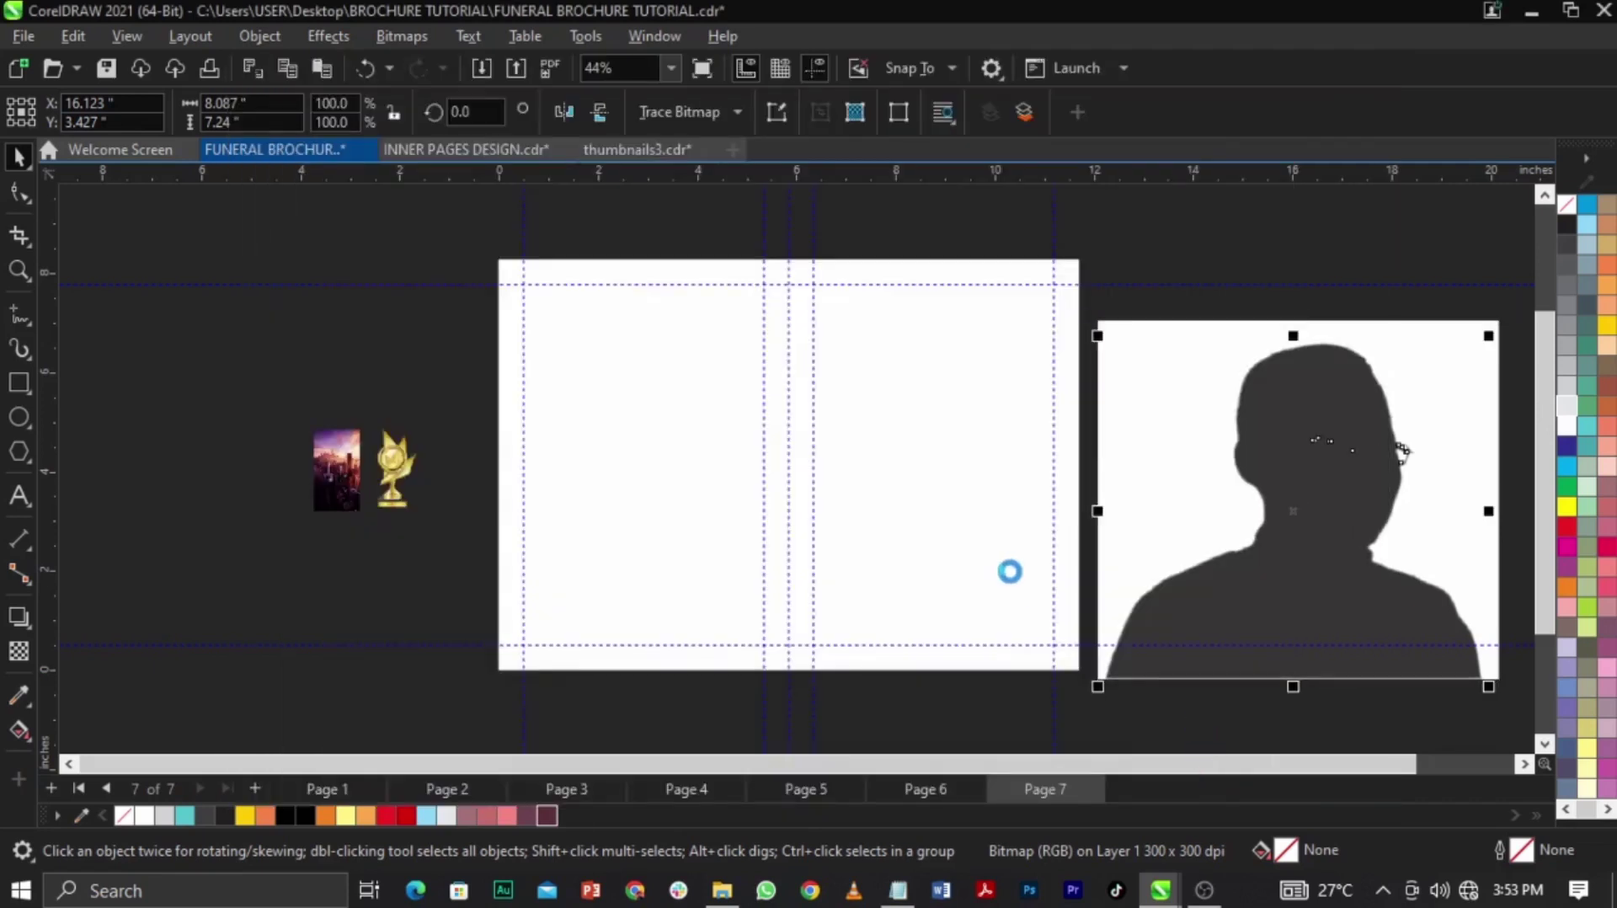
# Delete the original silhouette bitmap with its white background, keeping the traced copy
pyautogui.scroll(-1, 1010, 571)
pyautogui.click(1084, 314)
pyautogui.click(1145, 400)
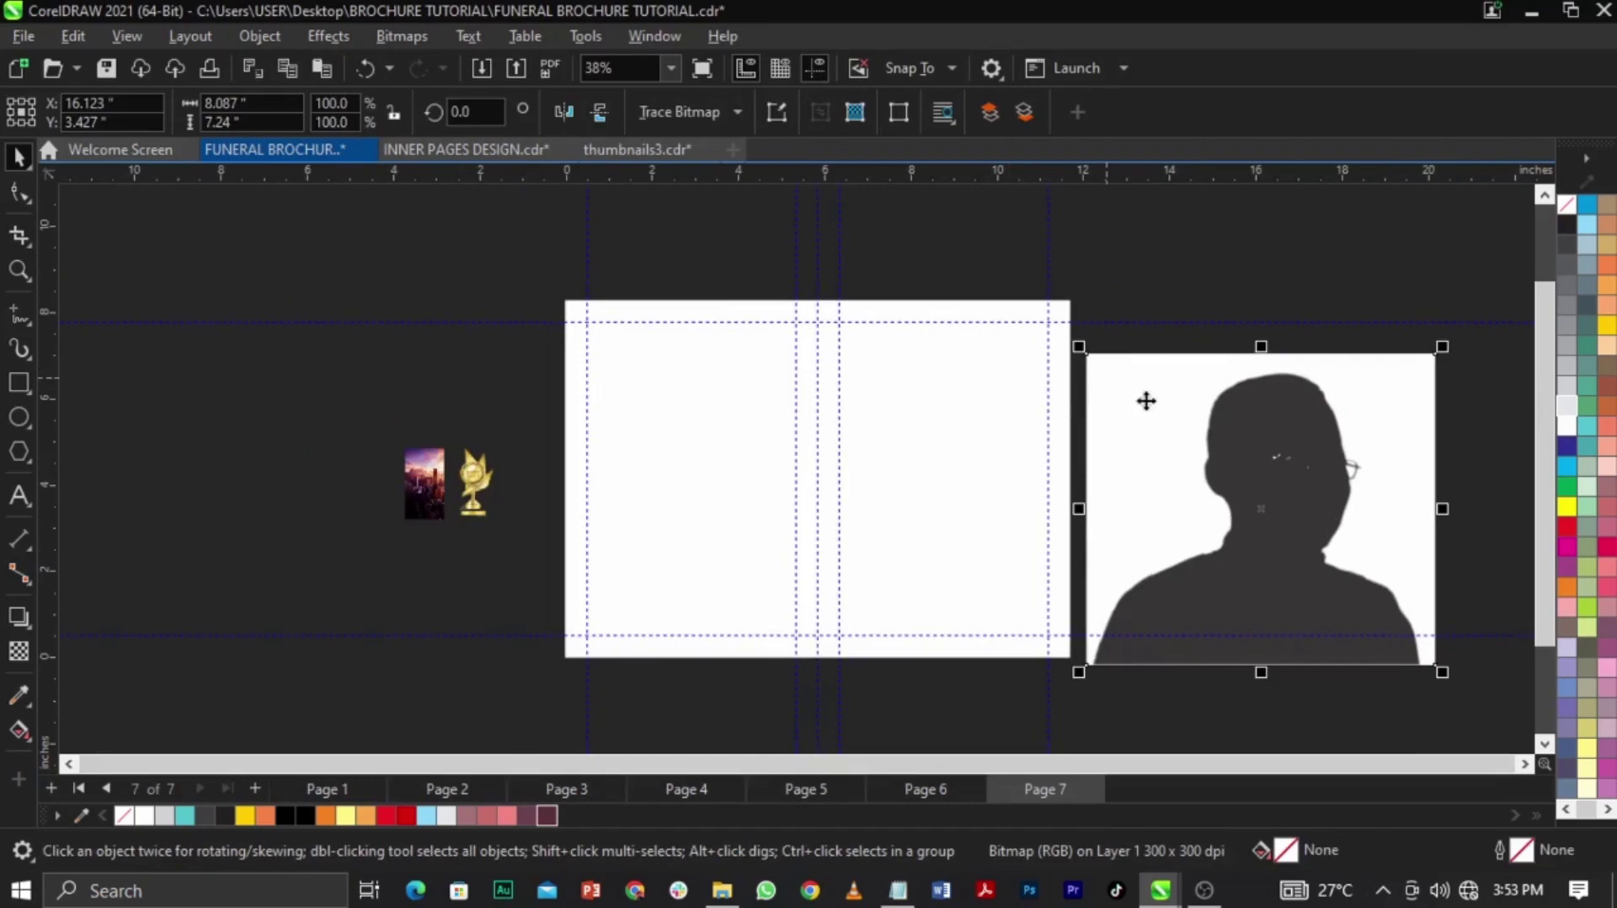
pyautogui.press('Delete')
# Move the traced silhouette slightly farther from the page and ungroup its pieces
pyautogui.click(1274, 506)
pyautogui.moveTo(1274, 506); pyautogui.dragTo(1351, 479)
pyautogui.click(910, 112)
# Try to delete the separate light grey outline pieces around the traced silhouette's edge and glasses
pyautogui.moveTo(1207, 306); pyautogui.dragTo(1490, 487)
pyautogui.press('F2')
pyautogui.moveTo(1221, 354); pyautogui.dragTo(497, 587)
pyautogui.press('Delete')
pyautogui.scroll(4, 859, 481)
pyautogui.scroll(1, 859, 481)
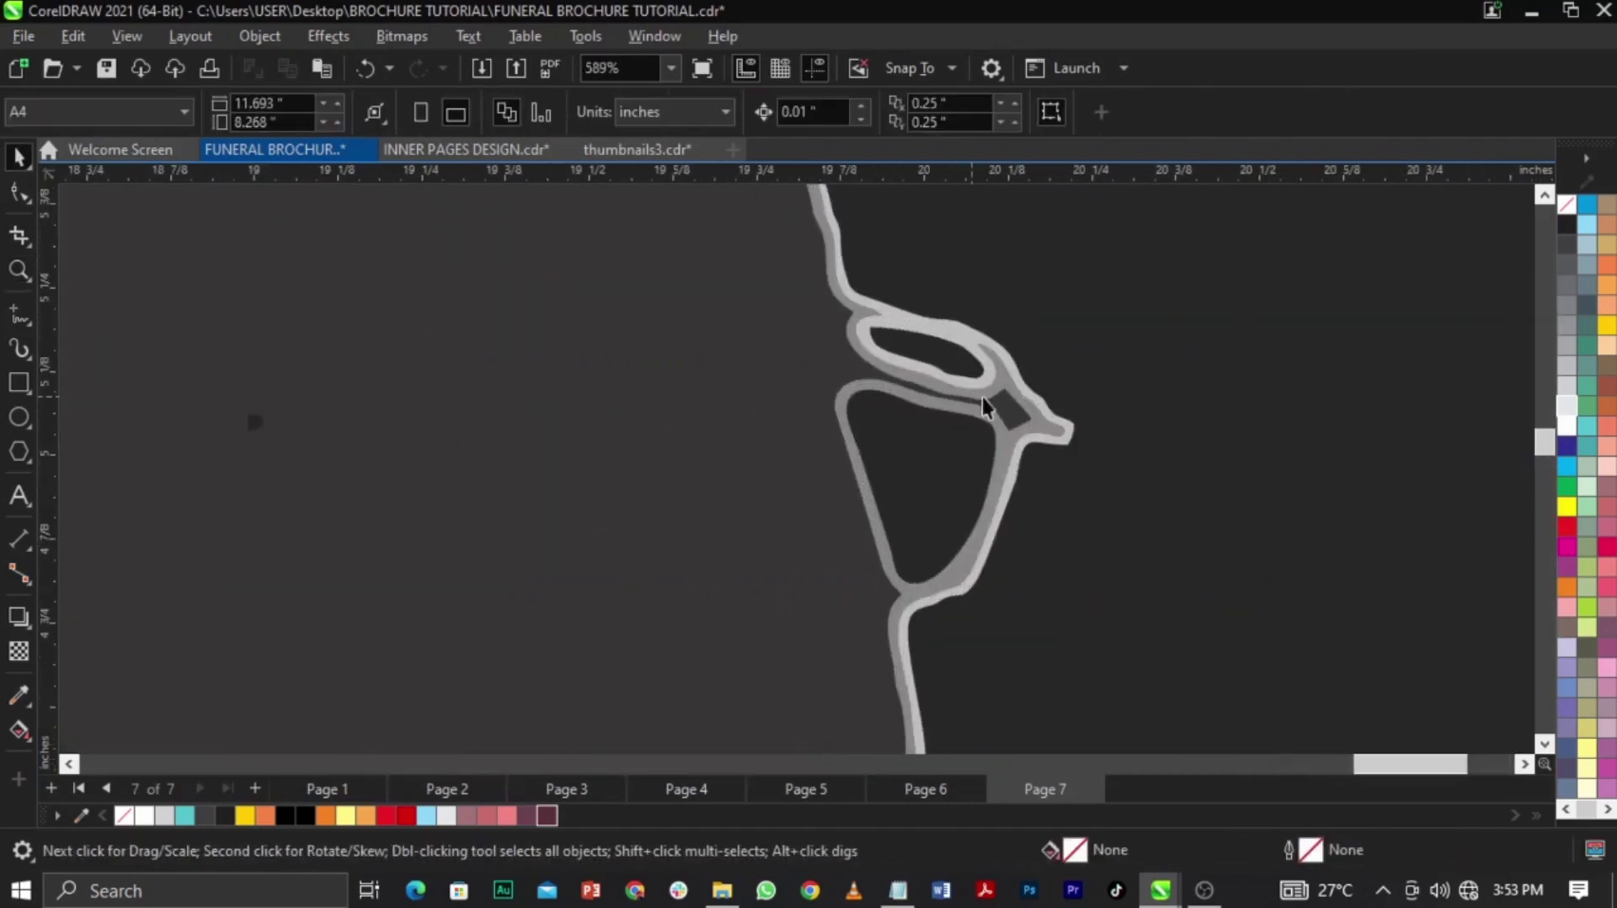
pyautogui.scroll(-5, 1027, 408)
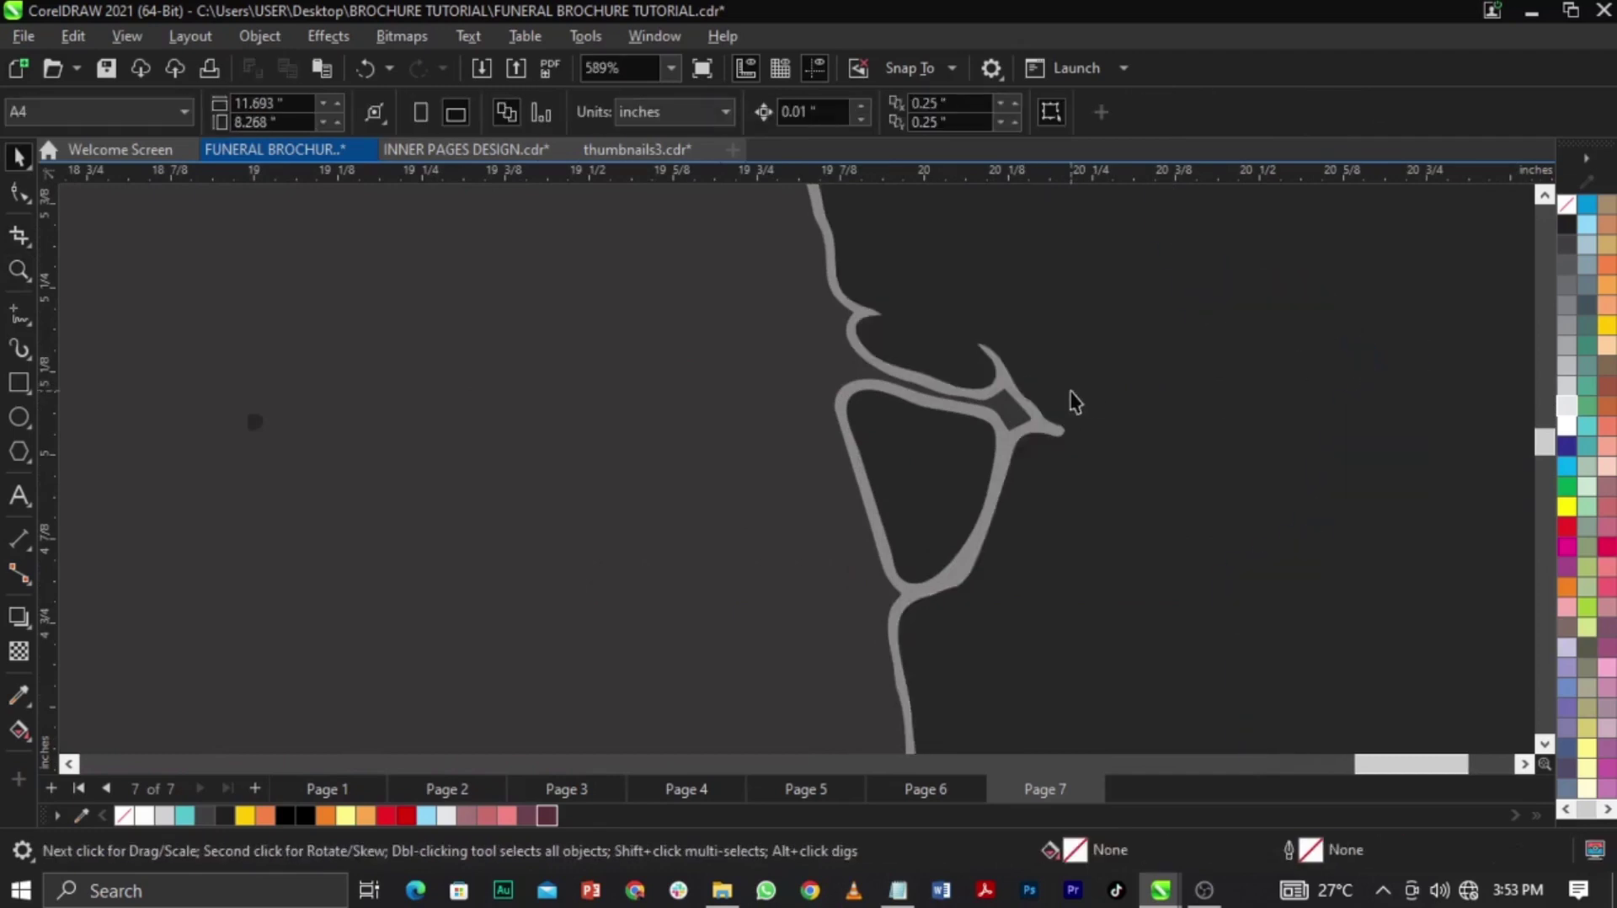
pyautogui.scroll(2, 1105, 321)
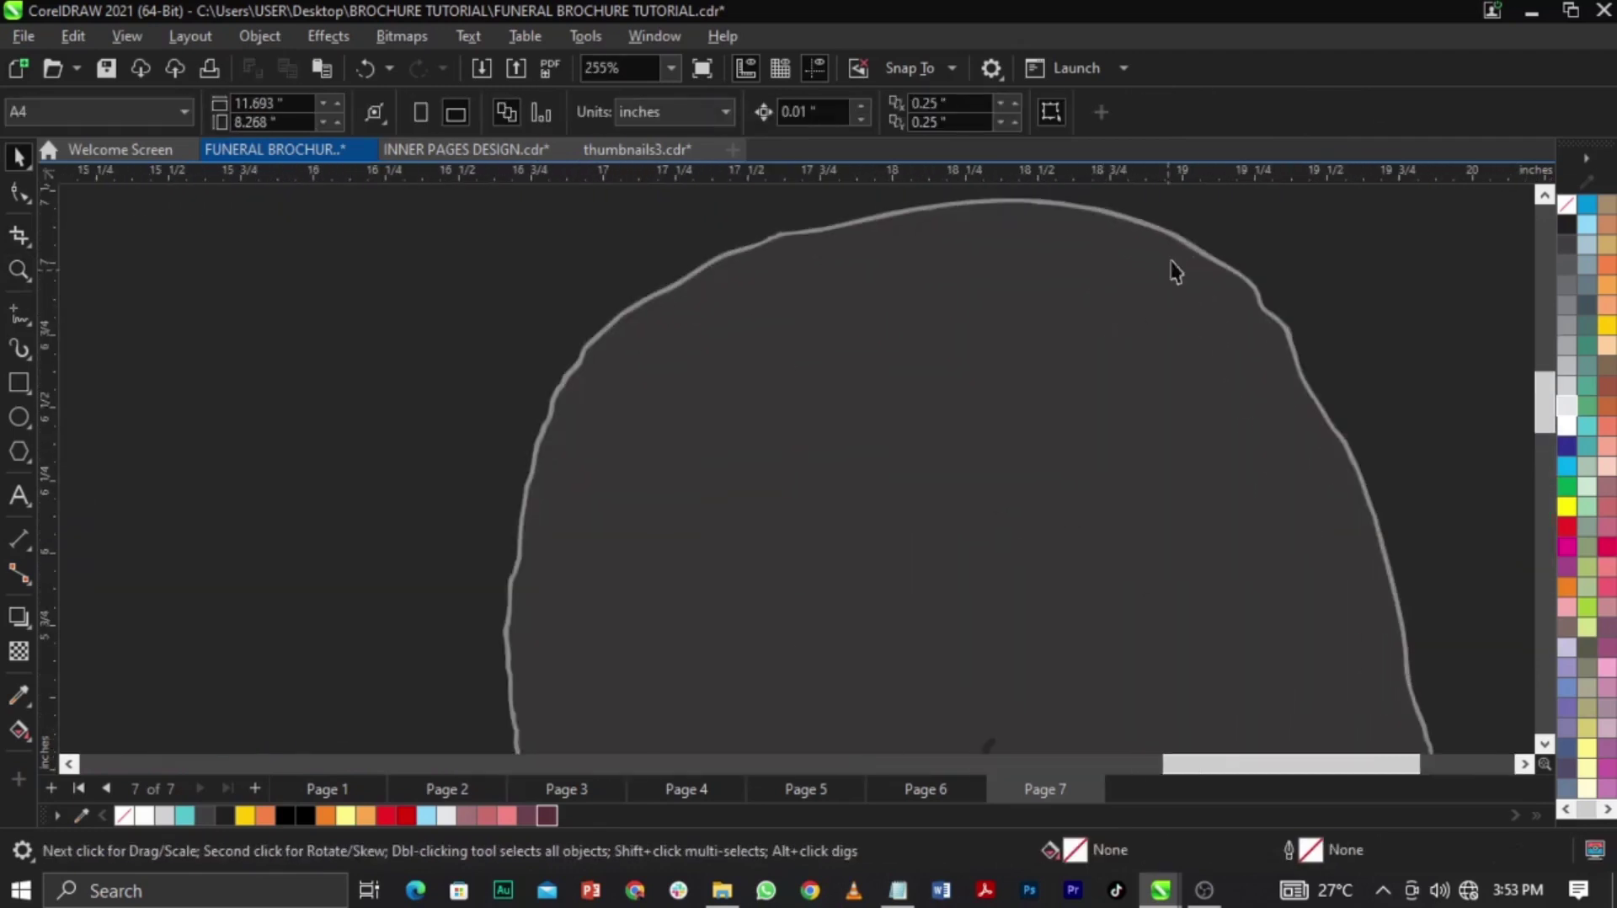
pyautogui.moveTo(1185, 245); pyautogui.dragTo(1253, 229)
pyautogui.press('Delete')
# Undo the deletions of the silhouette's outline pieces
pyautogui.scroll(-4, 1017, 323)
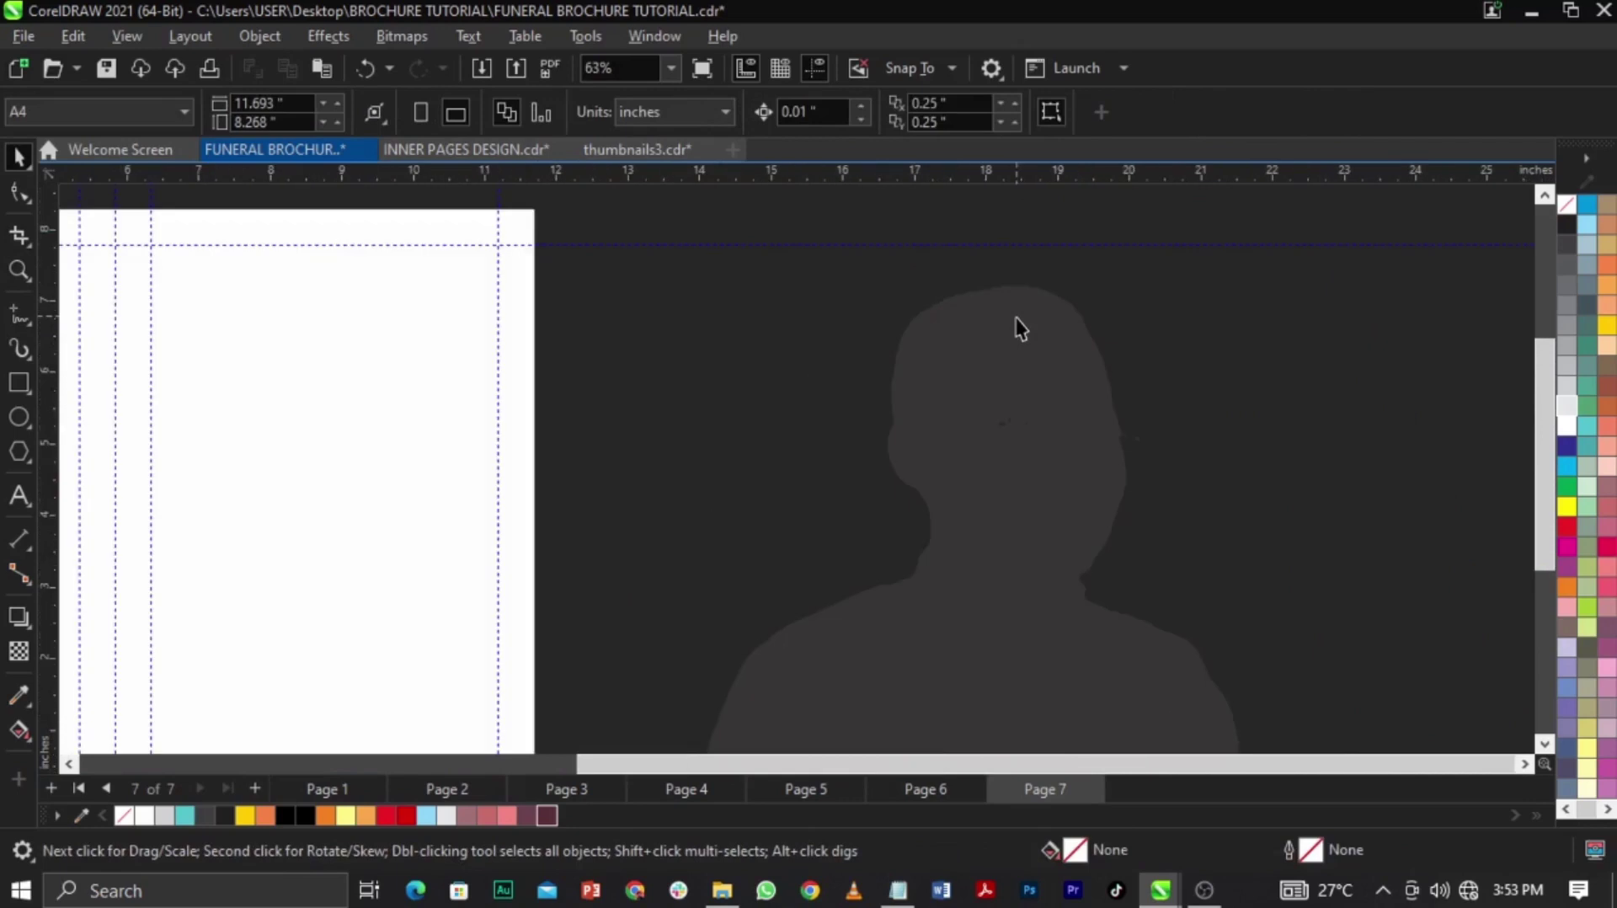
pyautogui.scroll(-2, 989, 376)
pyautogui.hotkey('ctrl', 'z')
pyautogui.hotkey('ctrl', 'z')
pyautogui.hotkey('ctrl', 'z')
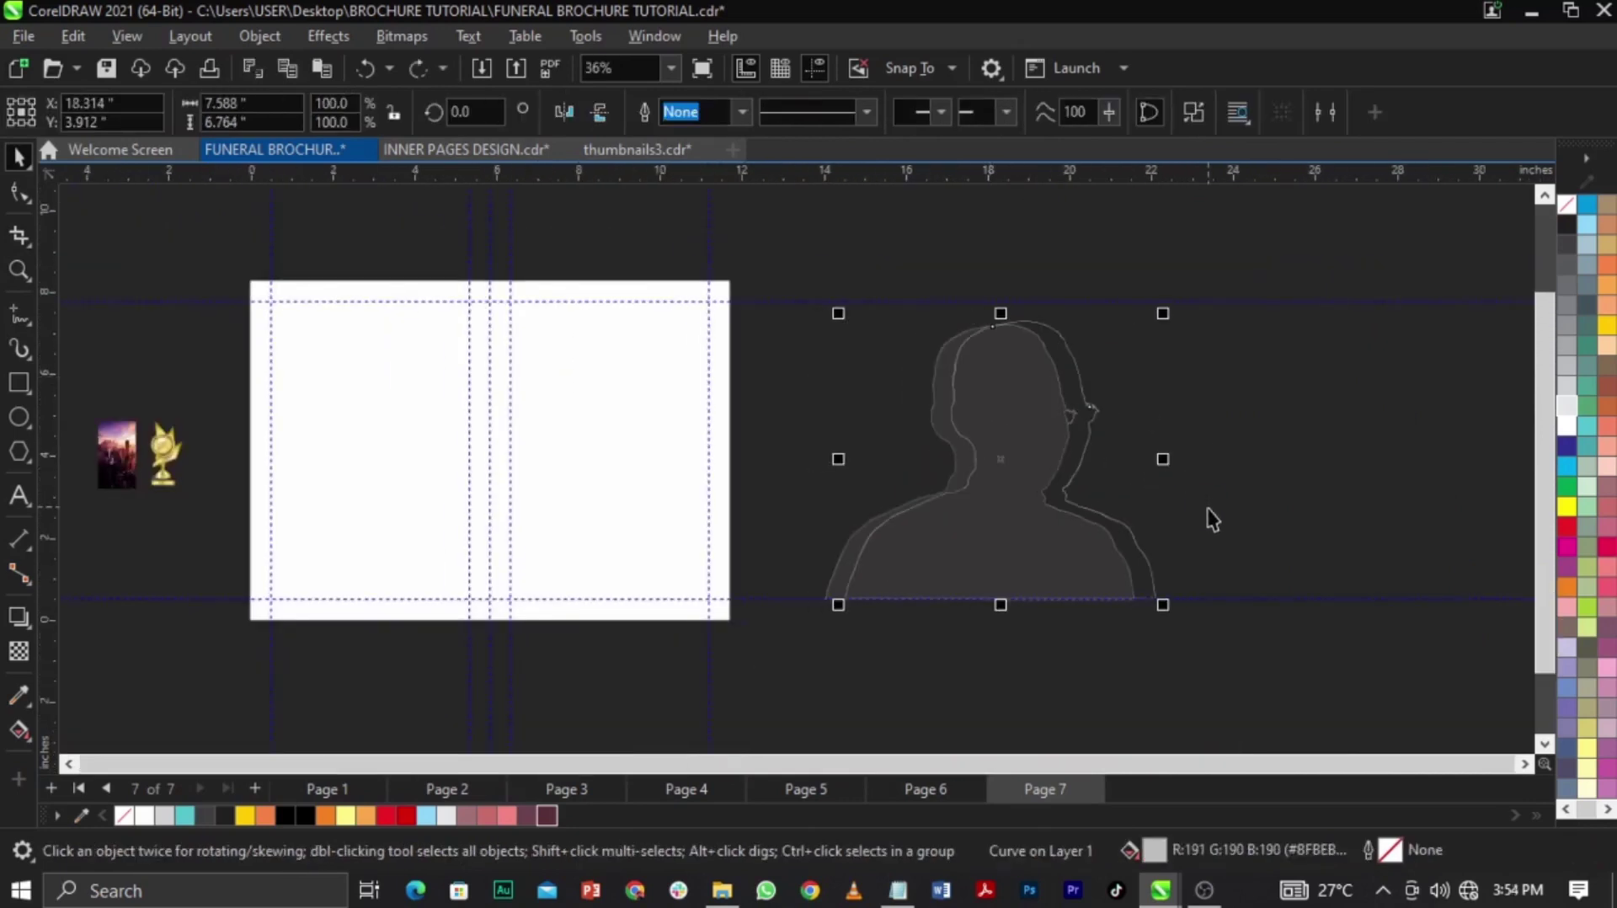
# Select all the traced silhouette pieces and weld them into a single curve
pyautogui.click(1212, 606)
pyautogui.moveTo(1247, 672); pyautogui.dragTo(709, 240)
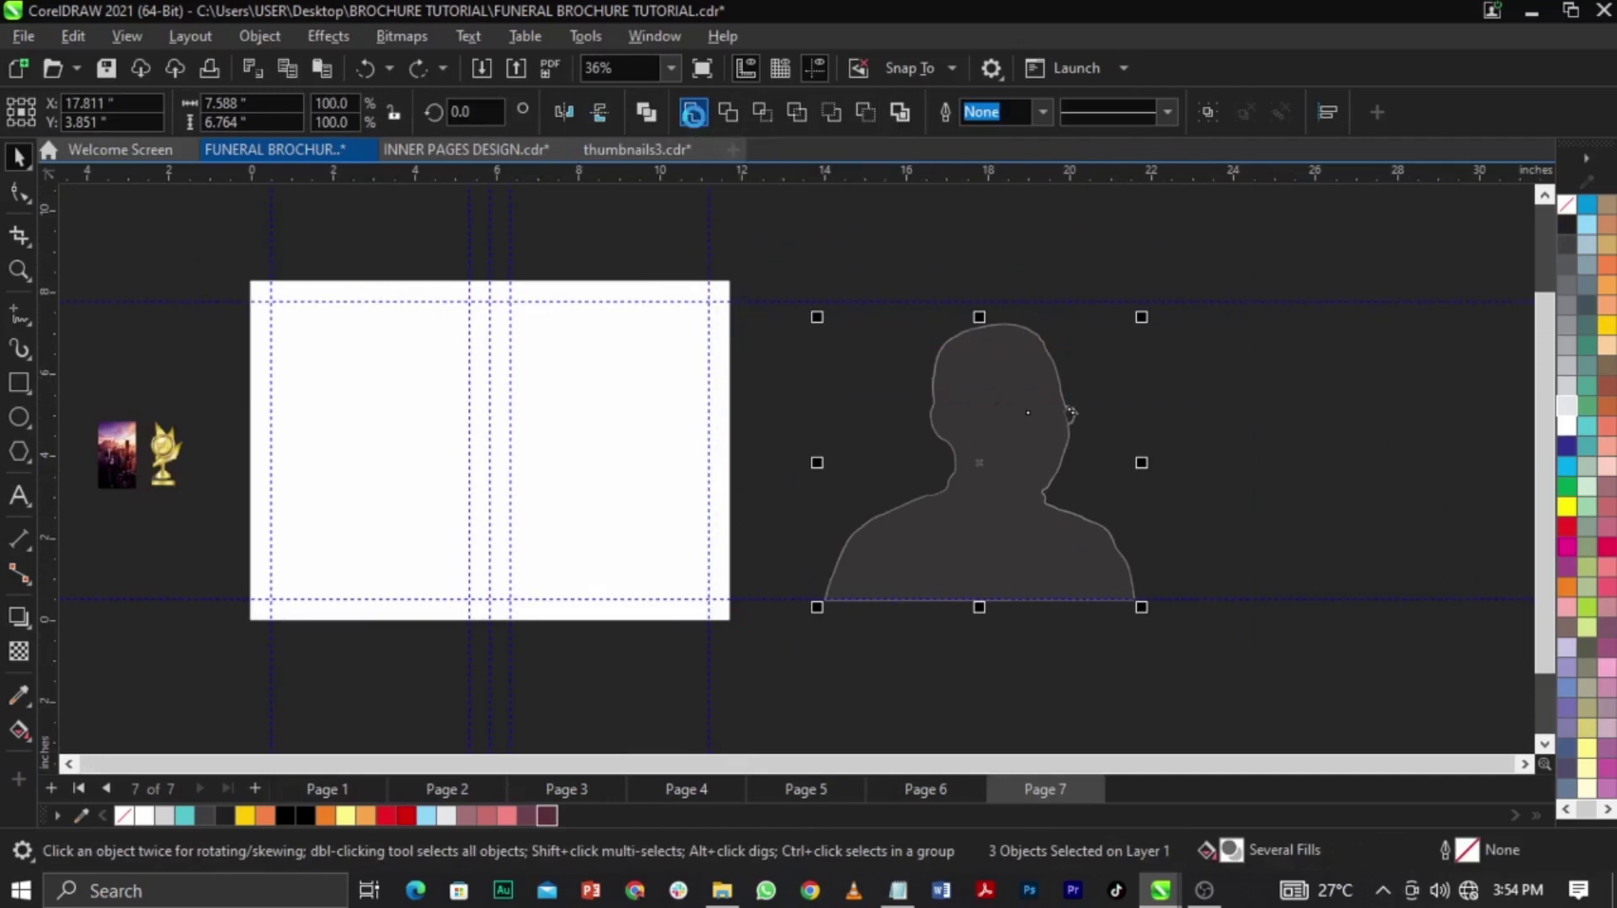
pyautogui.click(695, 113)
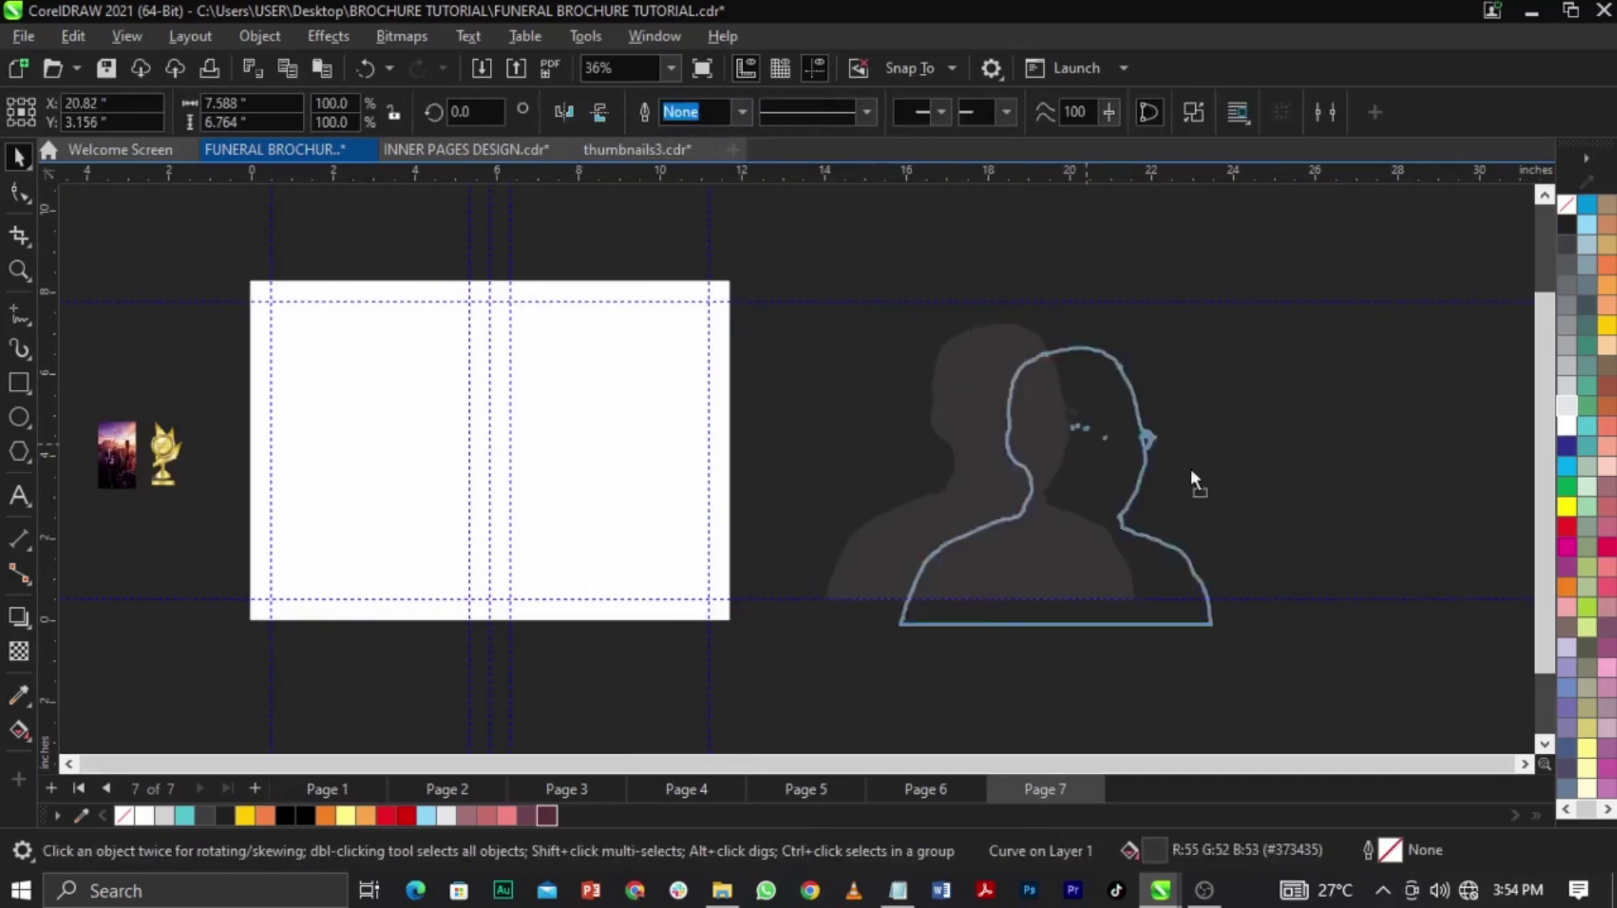
# Move the welded silhouette slightly farther from the page and delete the stray nodes inside the face around the eyes
pyautogui.moveTo(1112, 480); pyautogui.dragTo(1177, 487)
pyautogui.press('z')
pyautogui.click(908, 341)
pyautogui.press('space')
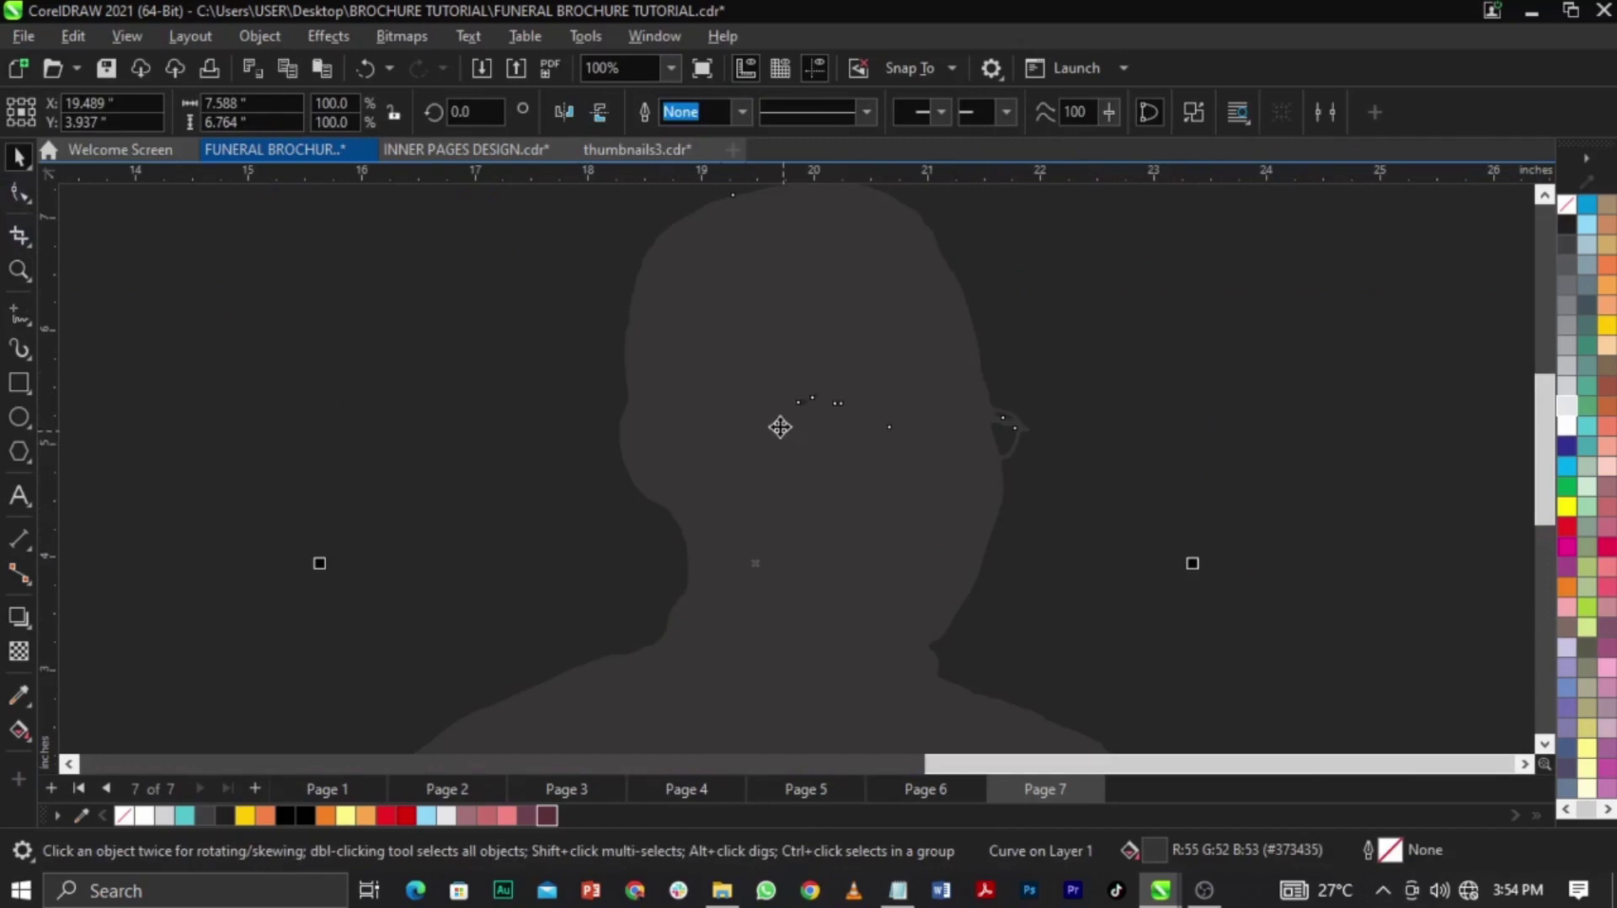
pyautogui.click(19, 192)
pyautogui.moveTo(779, 373); pyautogui.dragTo(914, 465)
pyautogui.press('Delete')
pyautogui.scroll(-2, 956, 425)
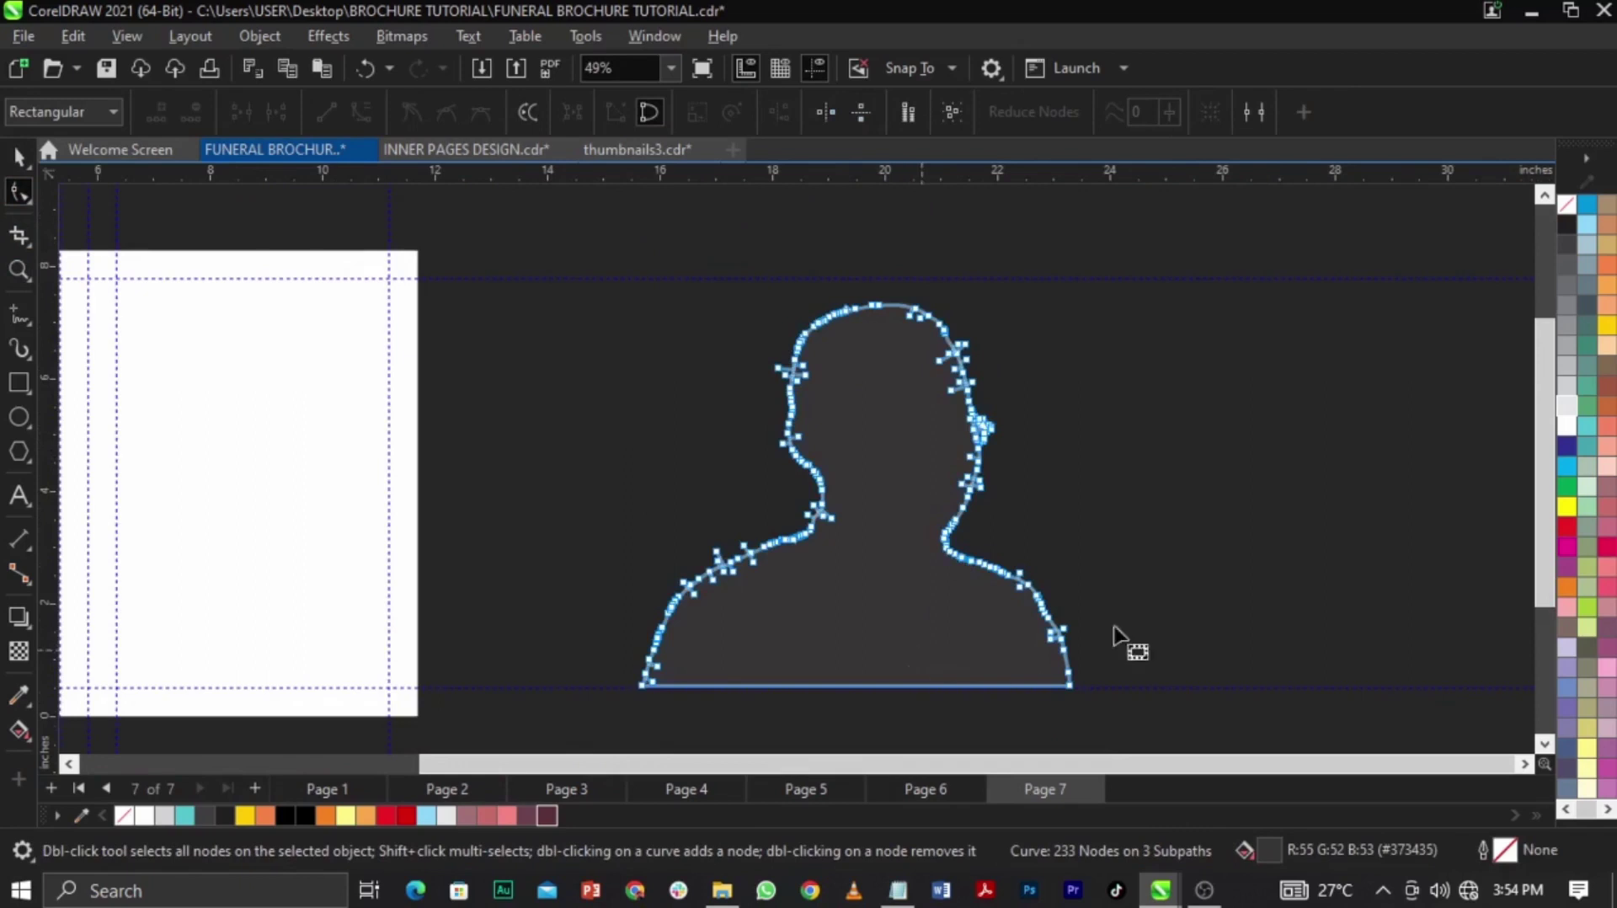
# Inspect the silhouette's cleaned face and glasses and move the silhouette onto the left half of the page 7 spread
pyautogui.press('space')
pyautogui.click(1042, 712)
pyautogui.doubleClick(902, 481)
pyautogui.click(1112, 477)
pyautogui.scroll(2, 1008, 439)
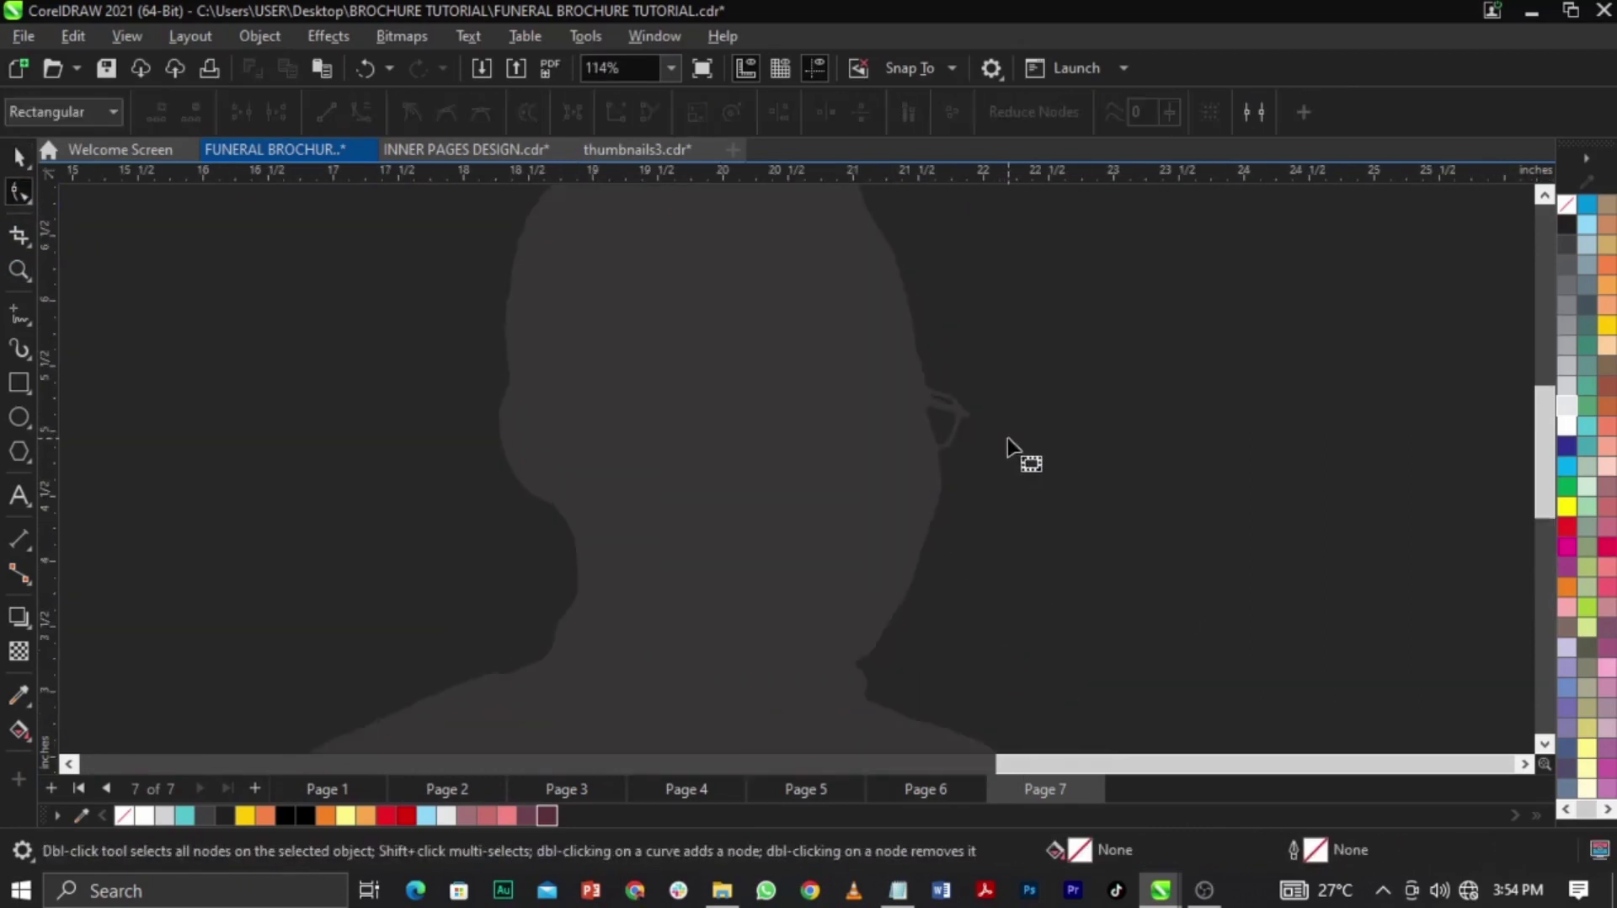
pyautogui.press('space')
pyautogui.scroll(-4, 1213, 394)
pyautogui.moveTo(1108, 440); pyautogui.dragTo(567, 440)
pyautogui.press('z')
pyautogui.moveTo(321, 281); pyautogui.dragTo(815, 637)
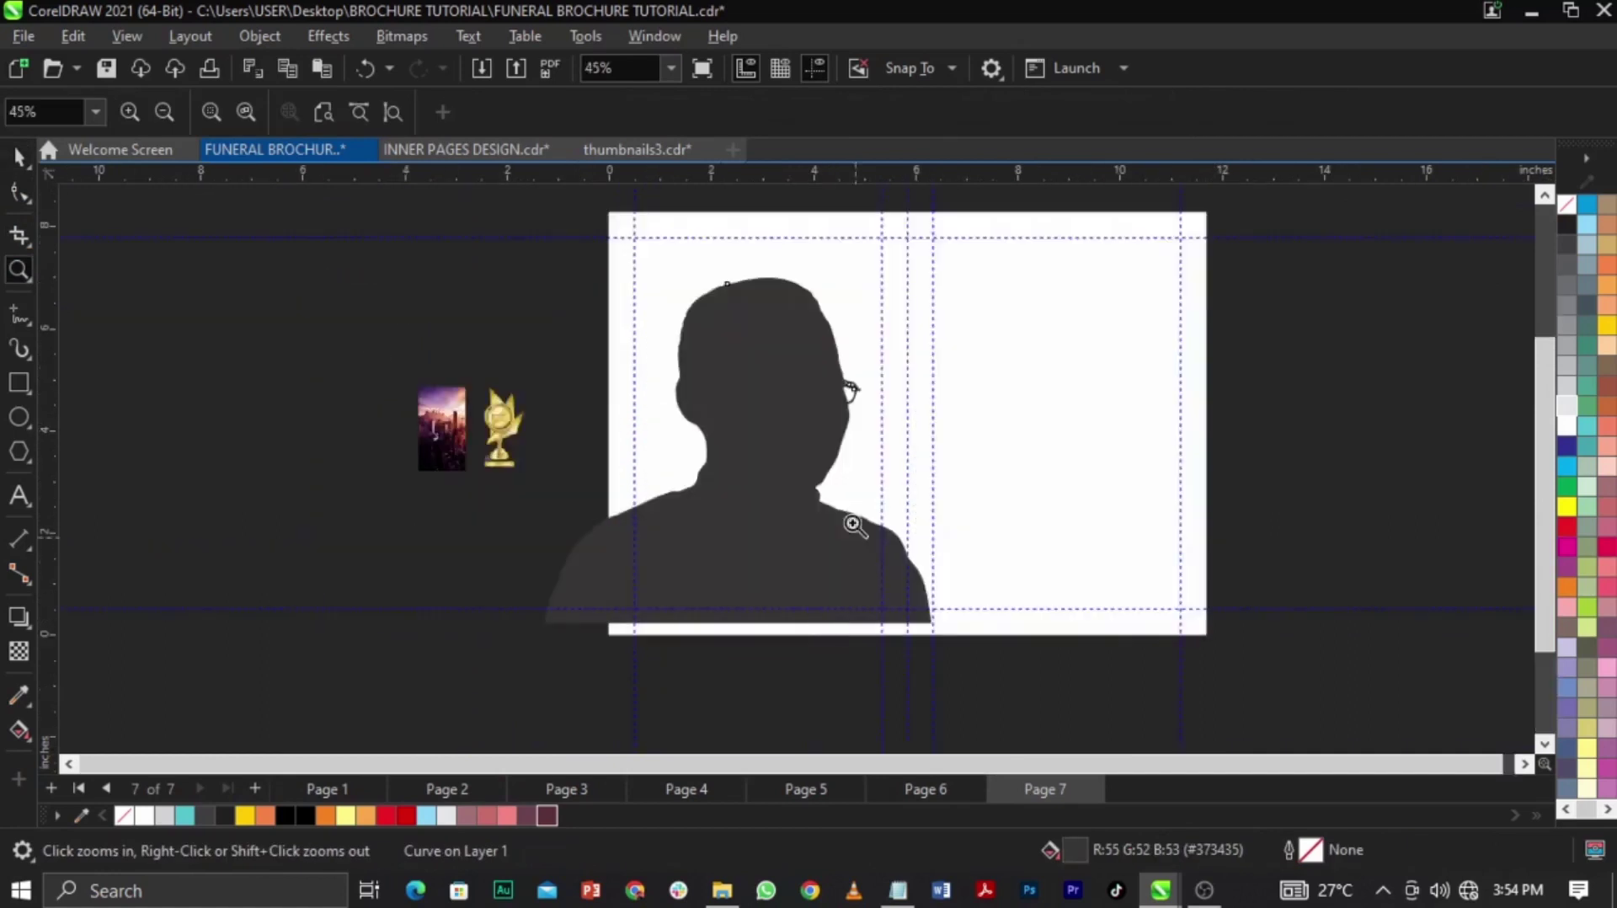
pyautogui.press('space')
# Enlarge the silhouette slightly to about 7.72 by 6.88 inches and position its base at the left page's lower edge
pyautogui.moveTo(757, 365); pyautogui.dragTo(771, 386)
pyautogui.scroll(1, 750, 377)
pyautogui.scroll(-1, 841, 426)
pyautogui.moveTo(1003, 291); pyautogui.dragTo(1040, 305)
pyautogui.moveTo(840, 417); pyautogui.dragTo(841, 408)
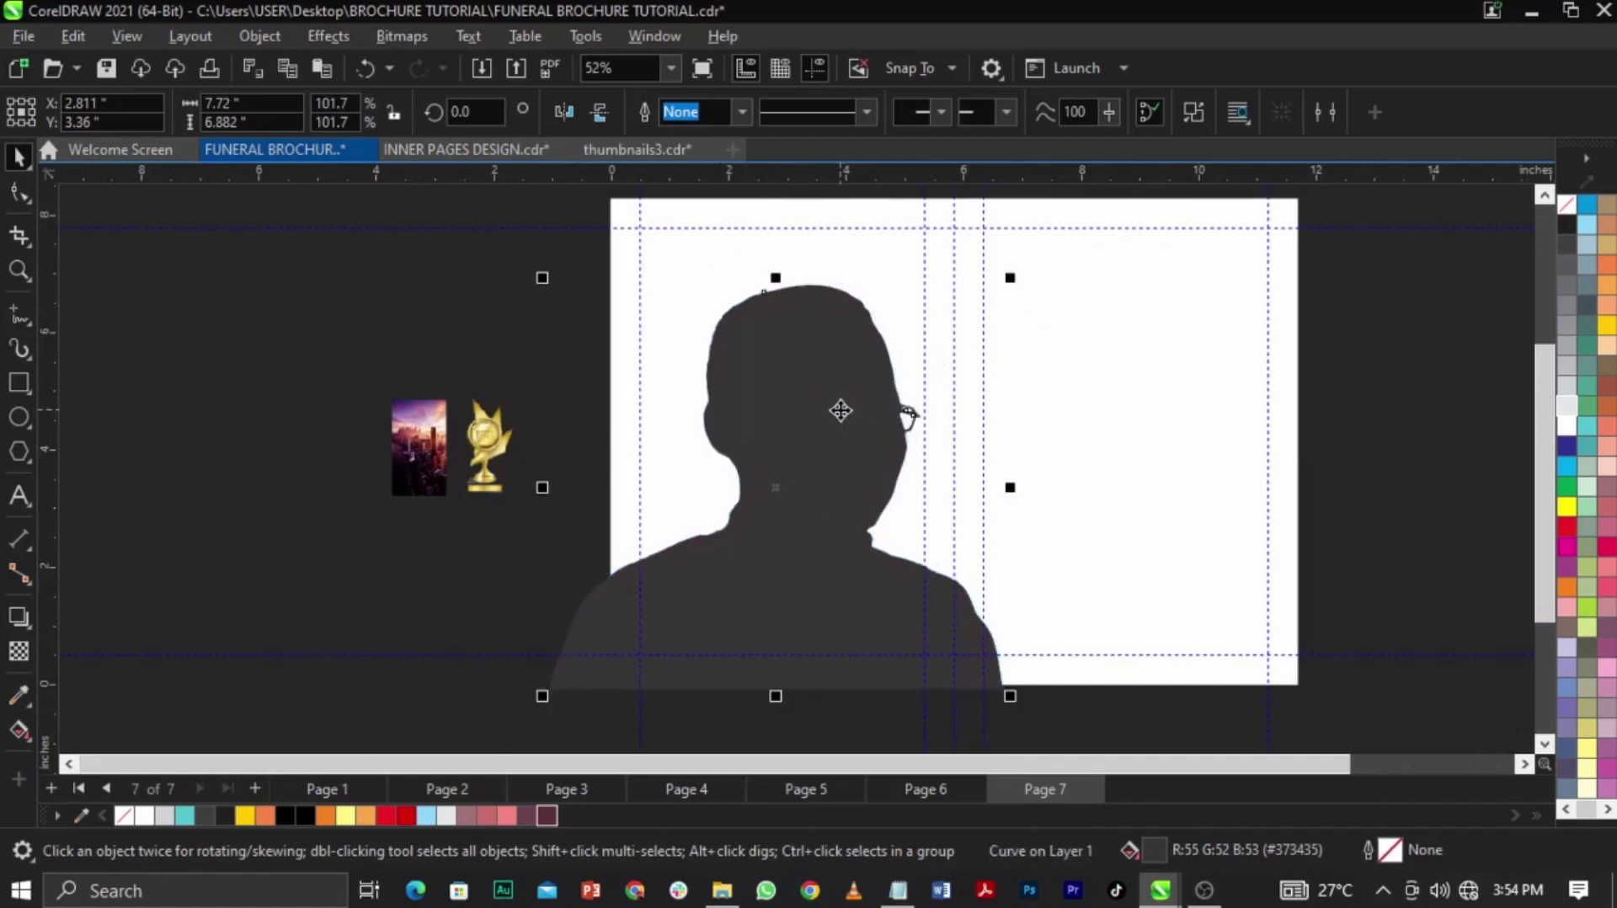
pyautogui.moveTo(838, 409); pyautogui.dragTo(834, 407)
# PowerClip the silhouette inside the frame covering the left half of the spread
pyautogui.rightClick(834, 407)
pyautogui.click(889, 460)
pyautogui.click(811, 256)
pyautogui.click(1399, 474)
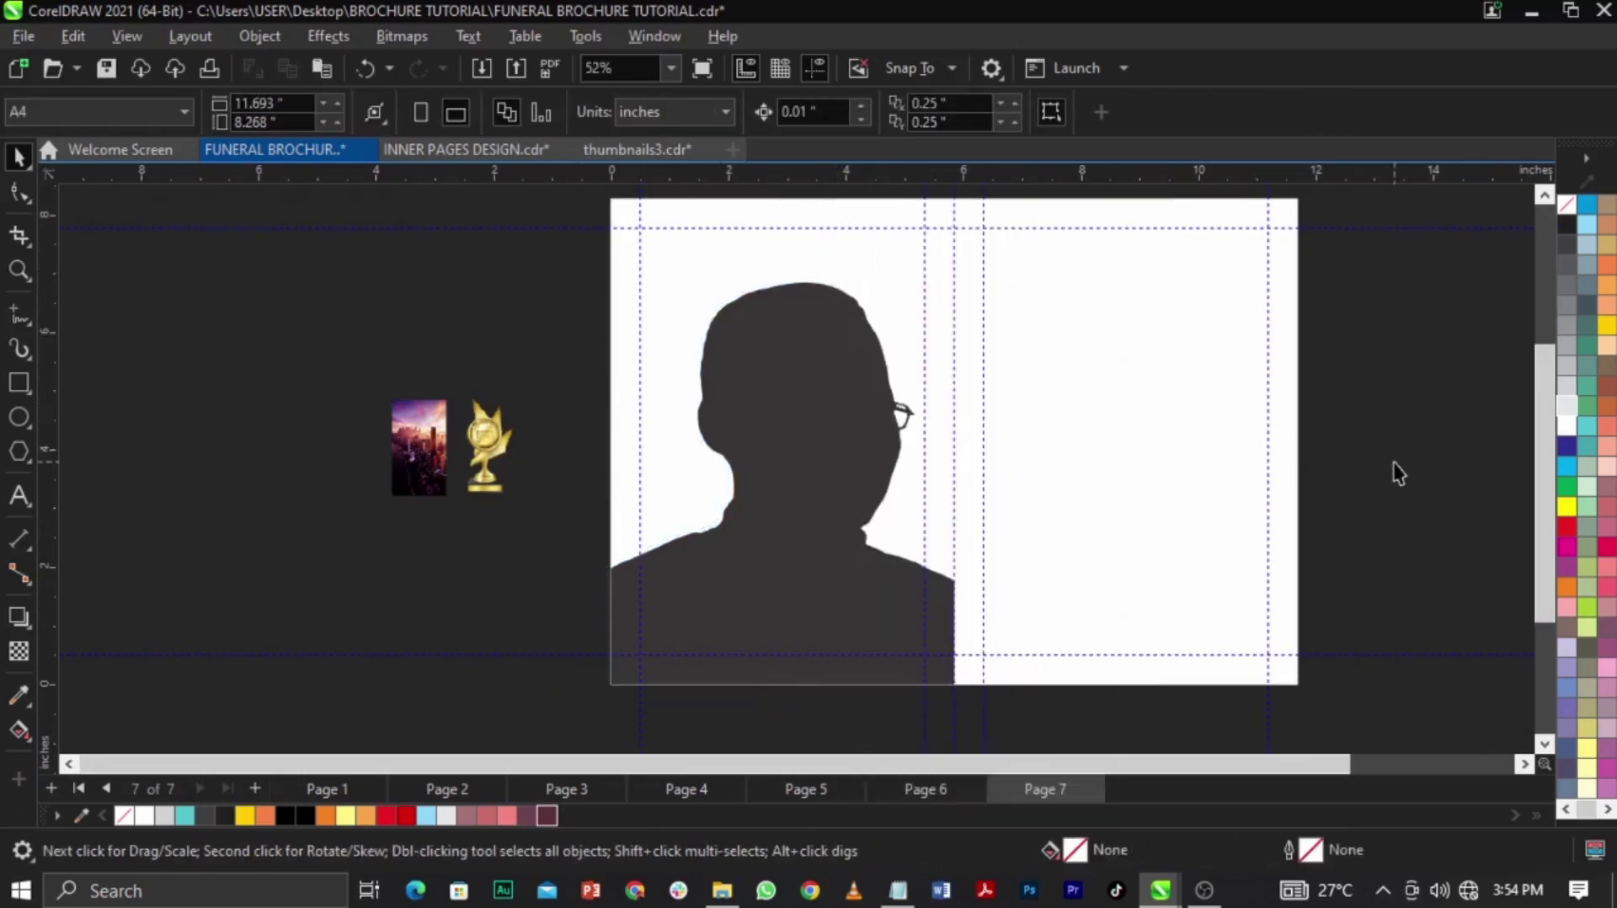
# Fill the left page frame with Ice Blue and lighten it to a very pale blue, #E9F6FD
pyautogui.click(857, 432)
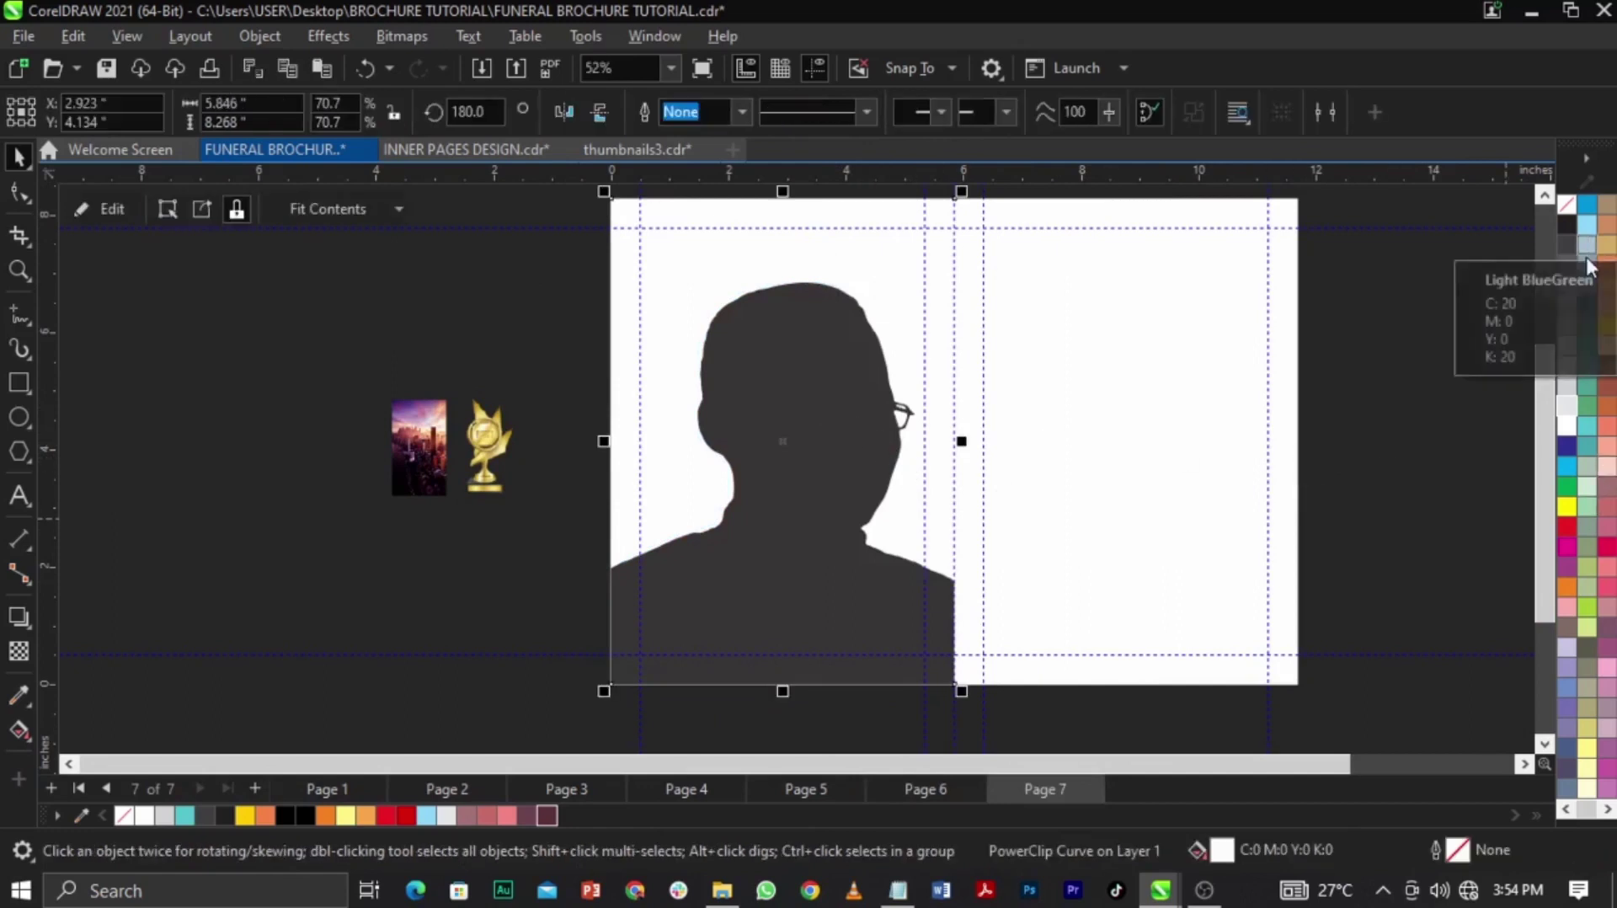
pyautogui.click(1589, 229)
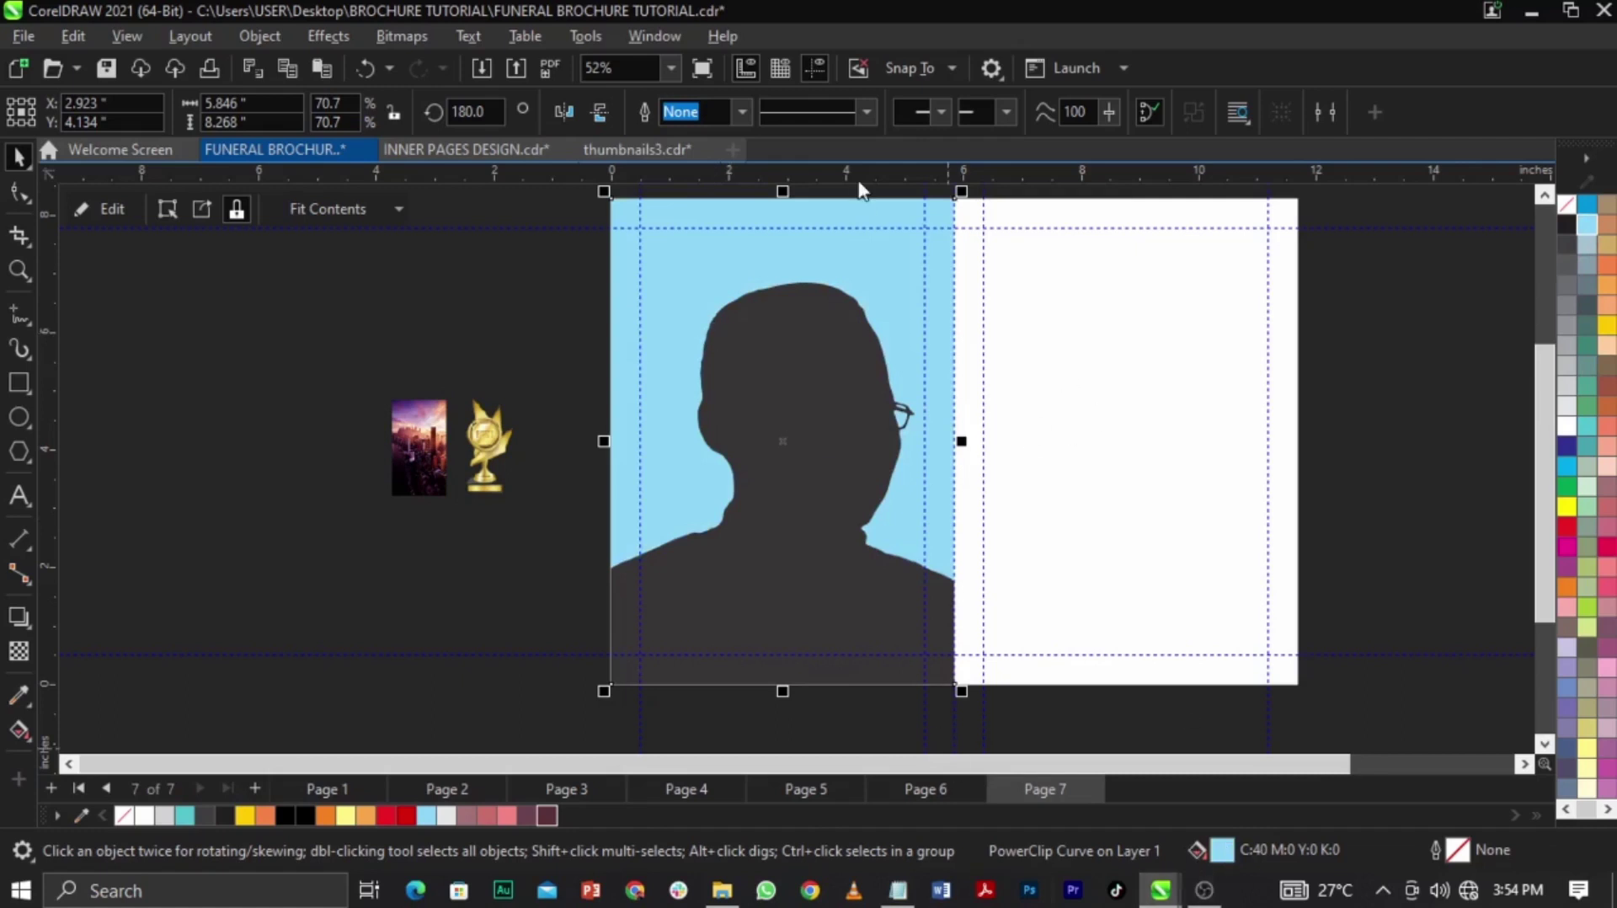
pyautogui.doubleClick(1206, 852)
pyautogui.moveTo(822, 99); pyautogui.dragTo(1323, 134)
pyautogui.click(1044, 266)
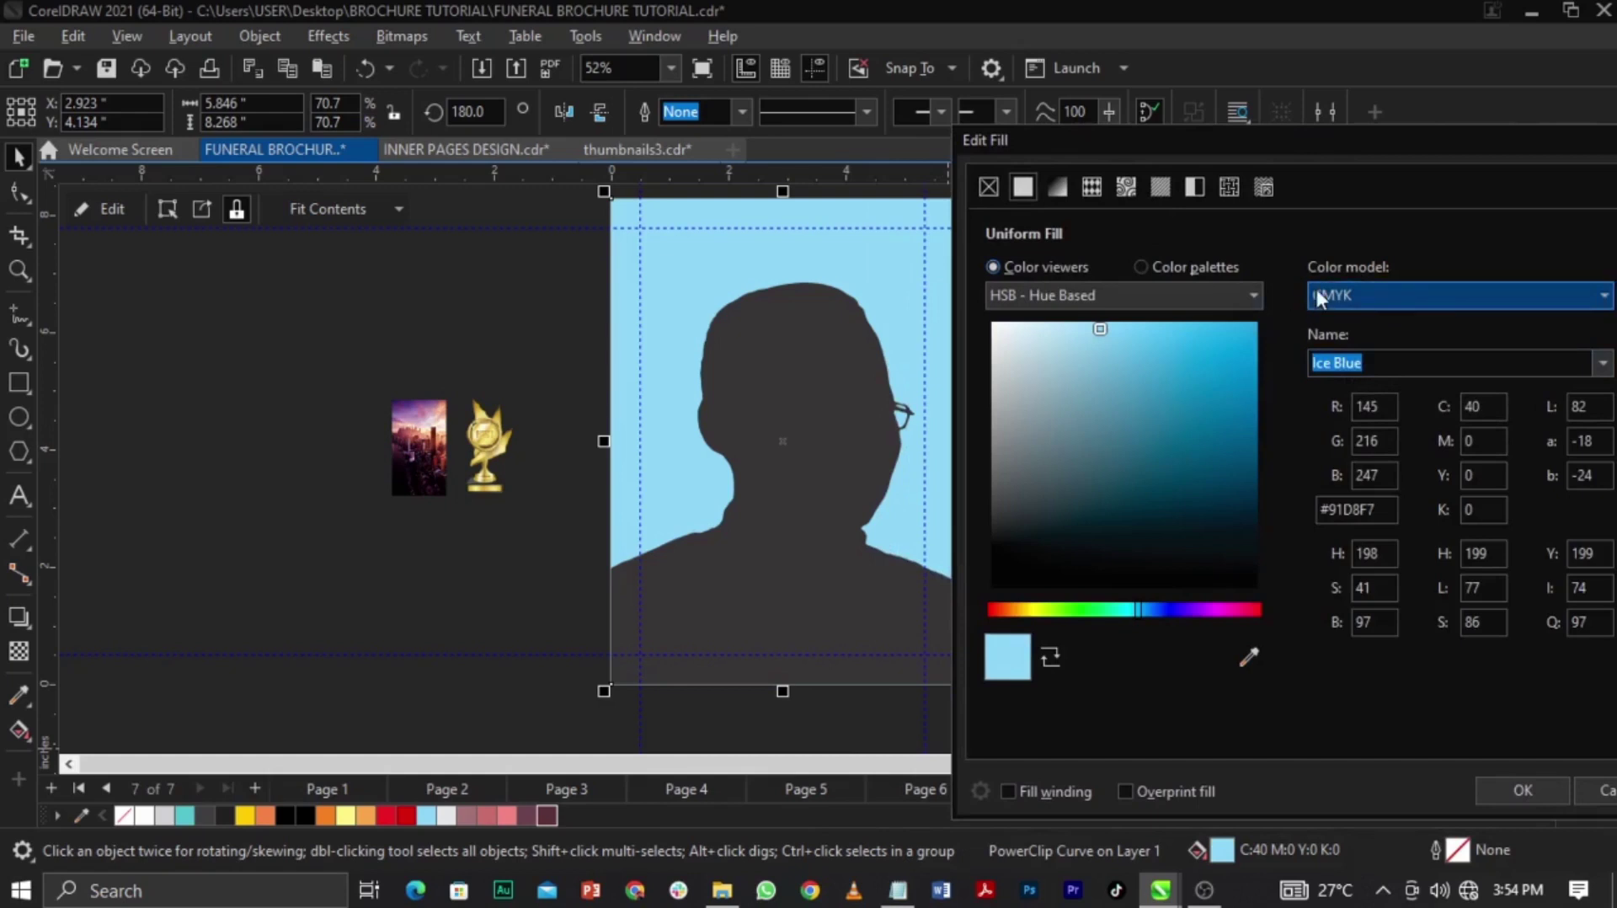
pyautogui.moveTo(1099, 323); pyautogui.dragTo(1016, 323)
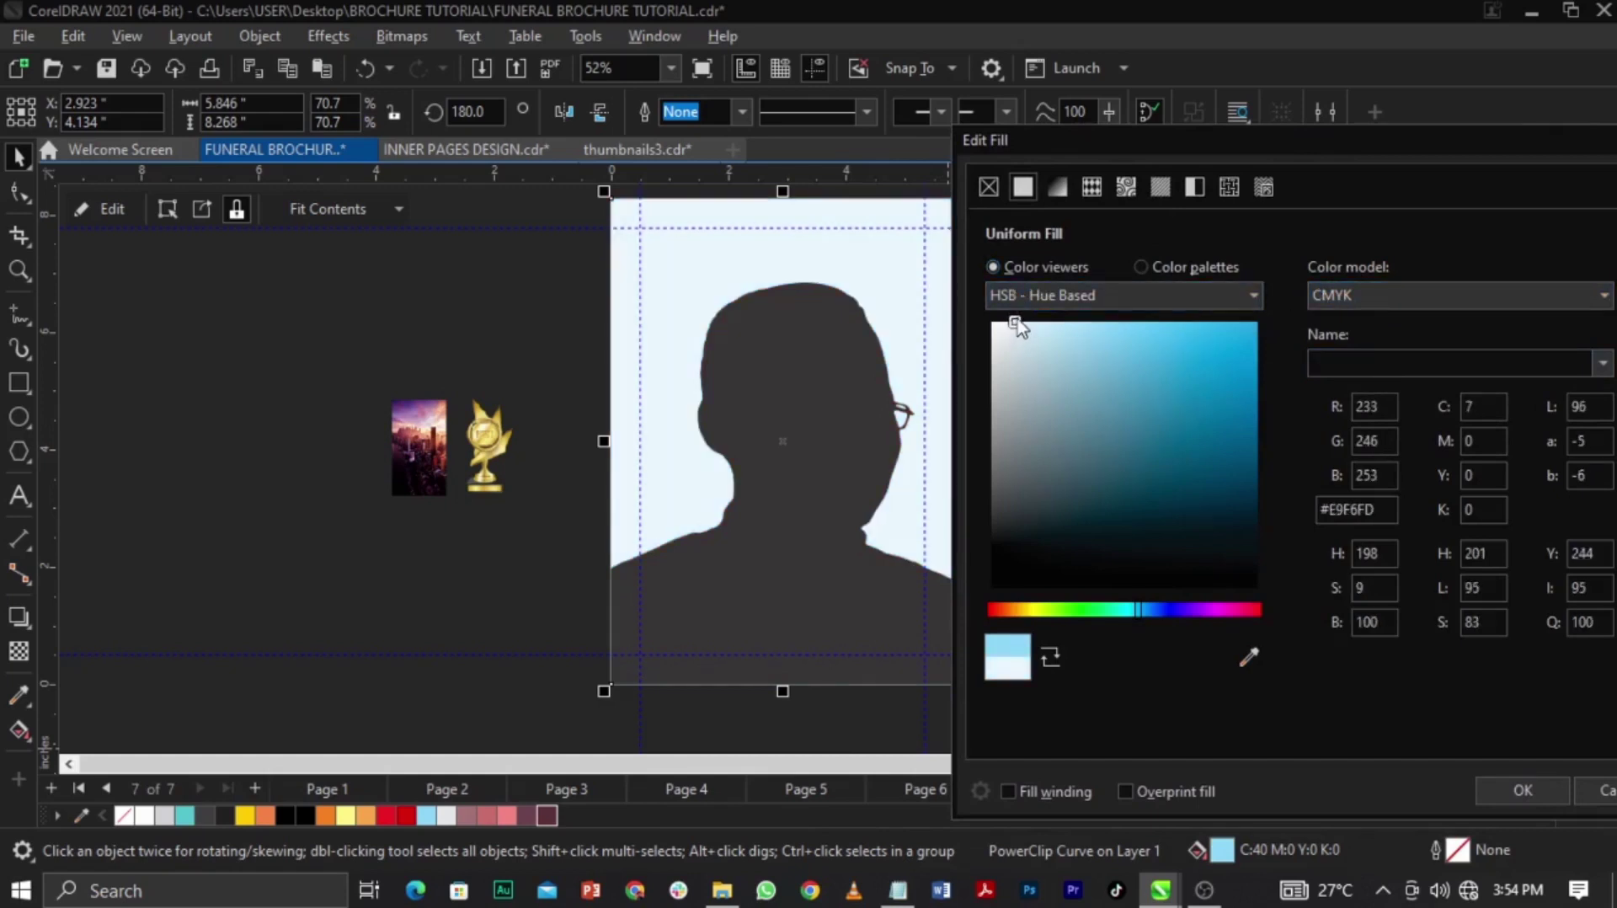
pyautogui.click(1498, 787)
pyautogui.click(1407, 422)
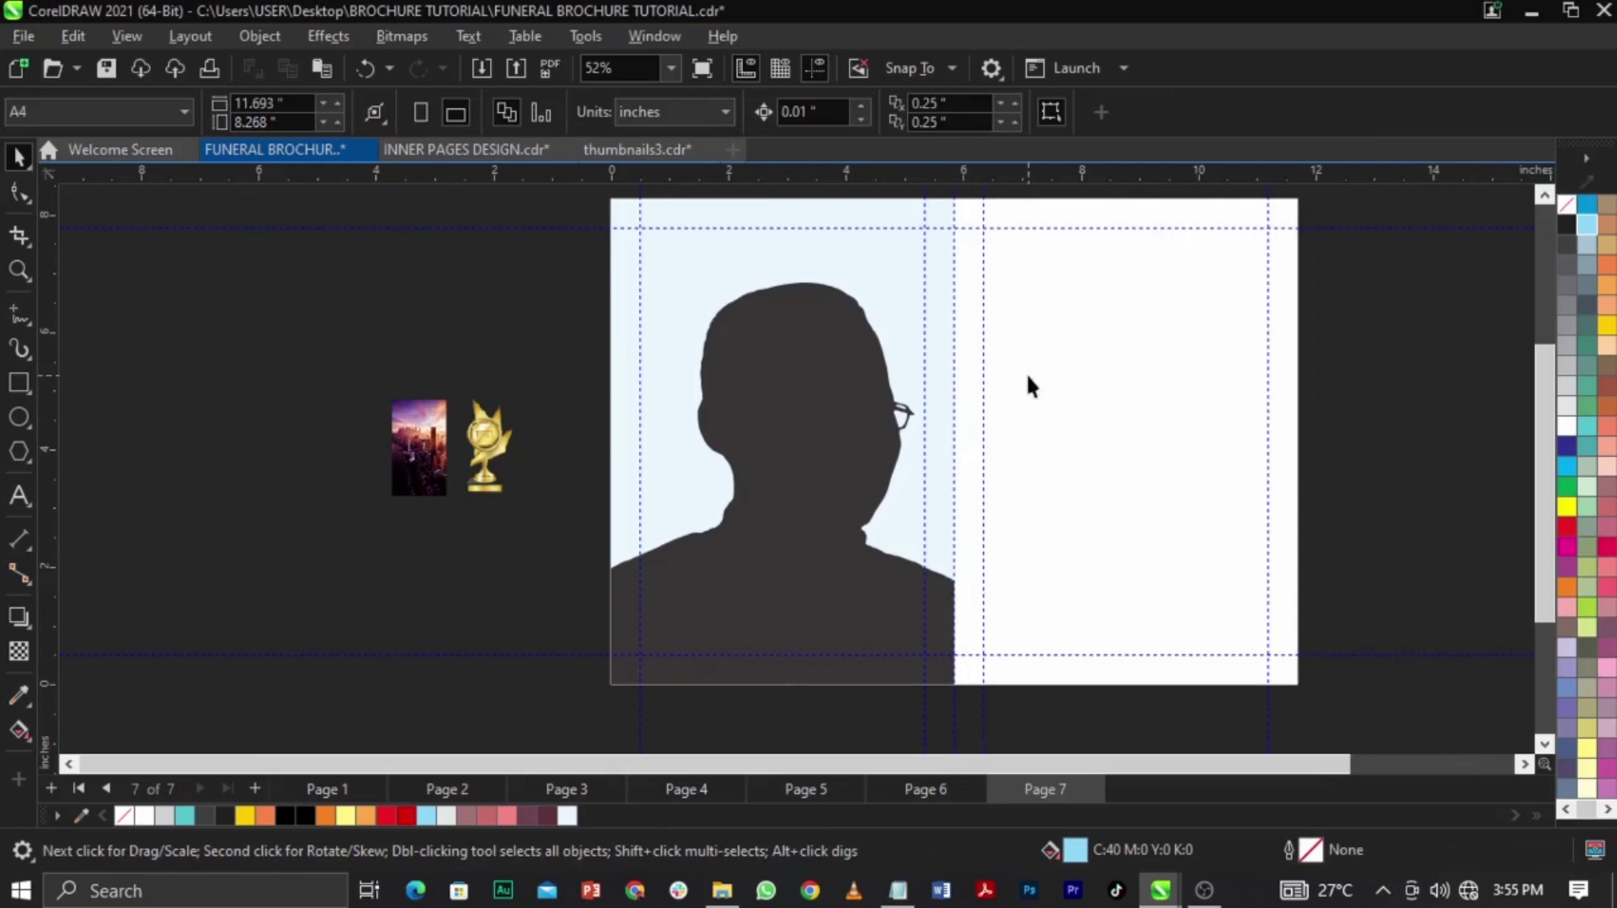
# Tint the left page frame's pale blue fill slightly toward white, to C5 M0 Y0 K0
pyautogui.click(841, 368)
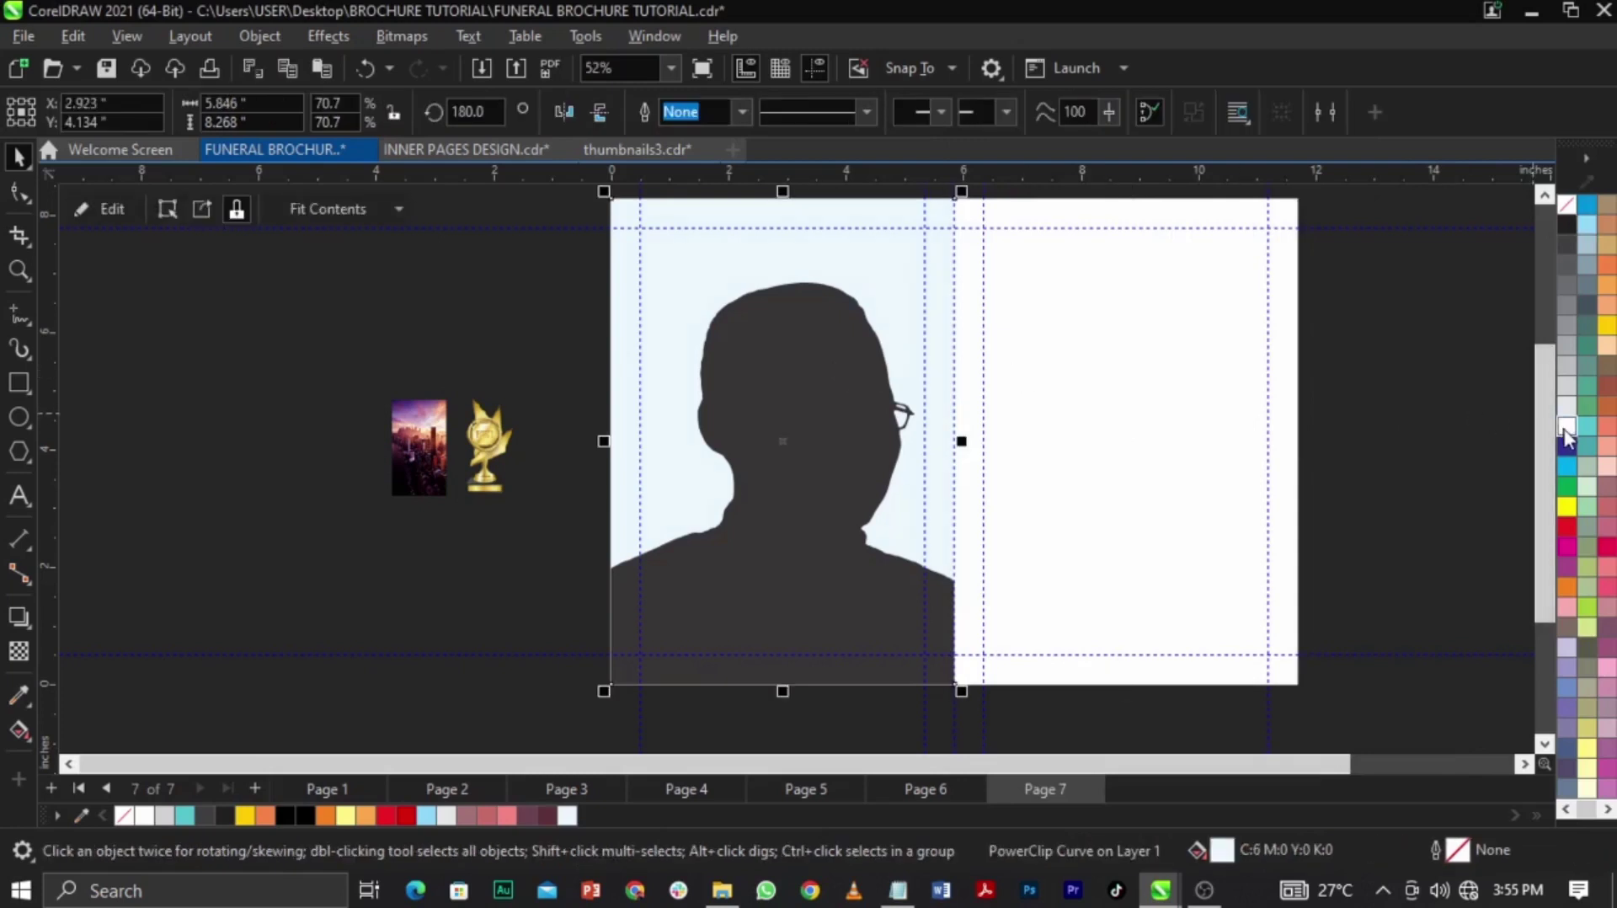
pyautogui.scroll(5, 826, 282)
pyautogui.scroll(-6, 822, 293)
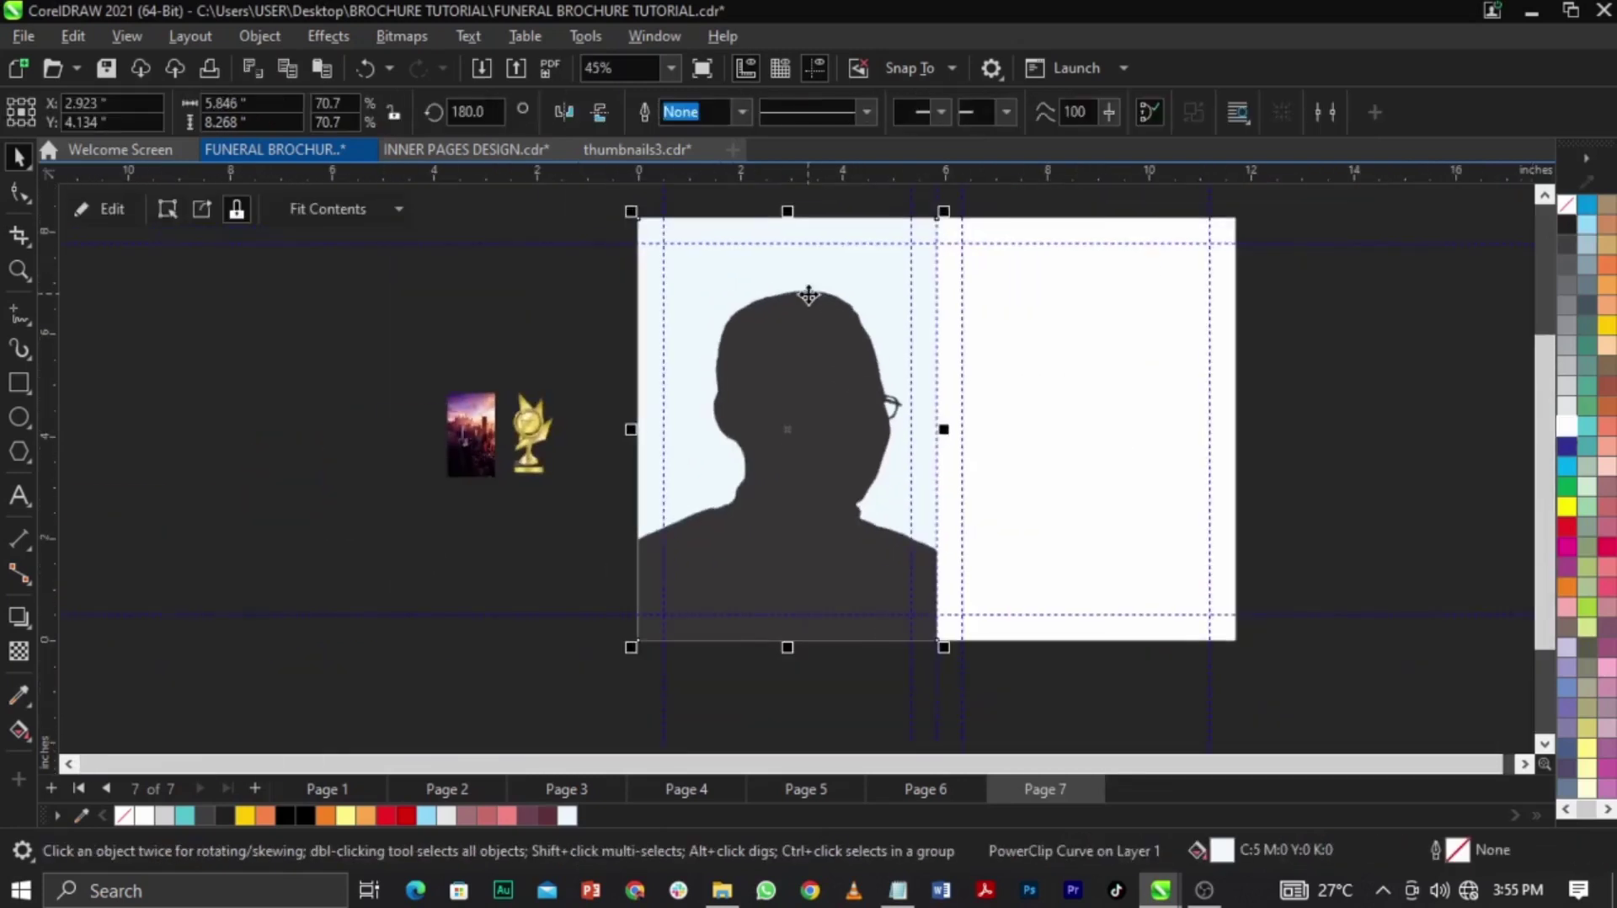
pyautogui.click(1406, 430)
# PowerClip the skyscraper image inside the left page frame
pyautogui.click(477, 440)
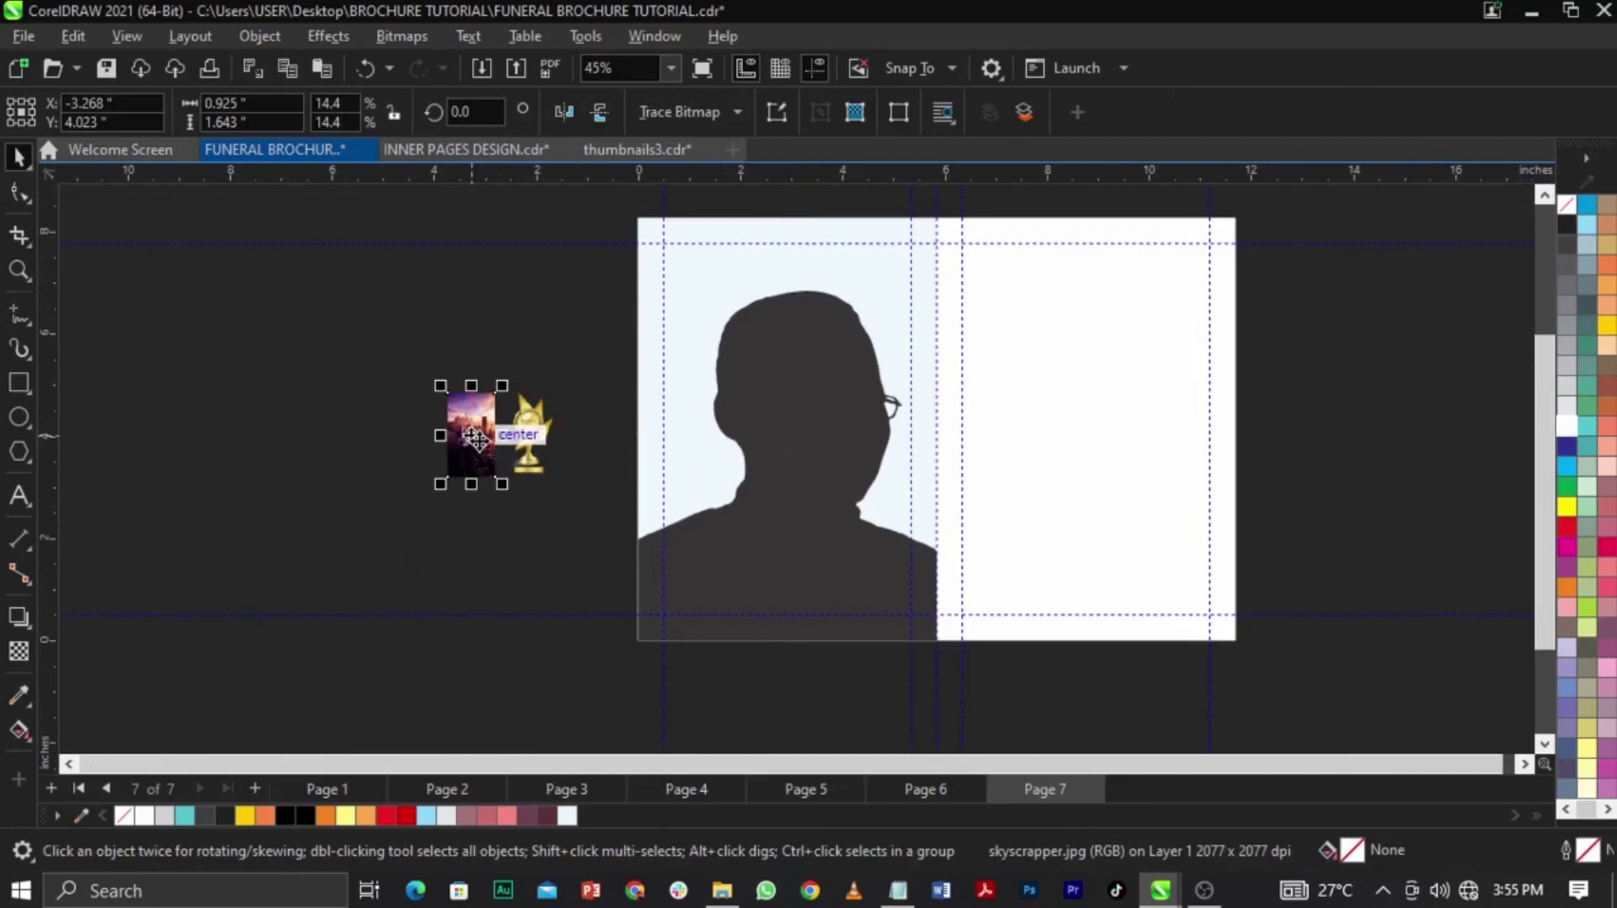
pyautogui.rightClick(478, 437)
pyautogui.click(536, 512)
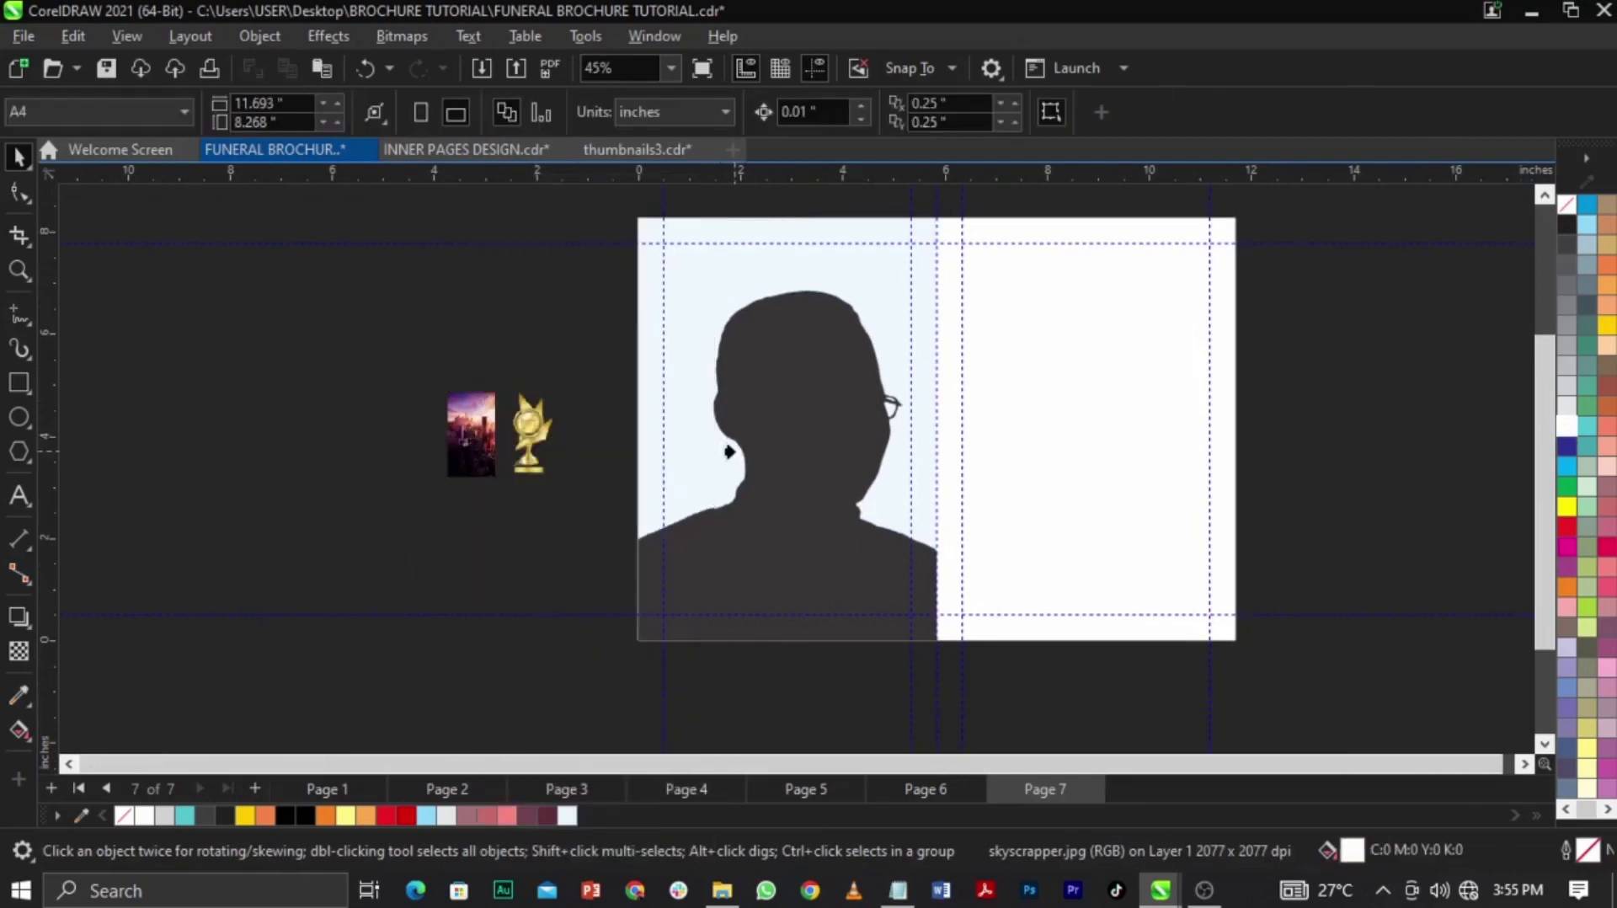
pyautogui.click(754, 472)
# Open the left frame's PowerClip contents for editing and PowerClip the skyscraper image inside the silhouette
pyautogui.rightClick(759, 518)
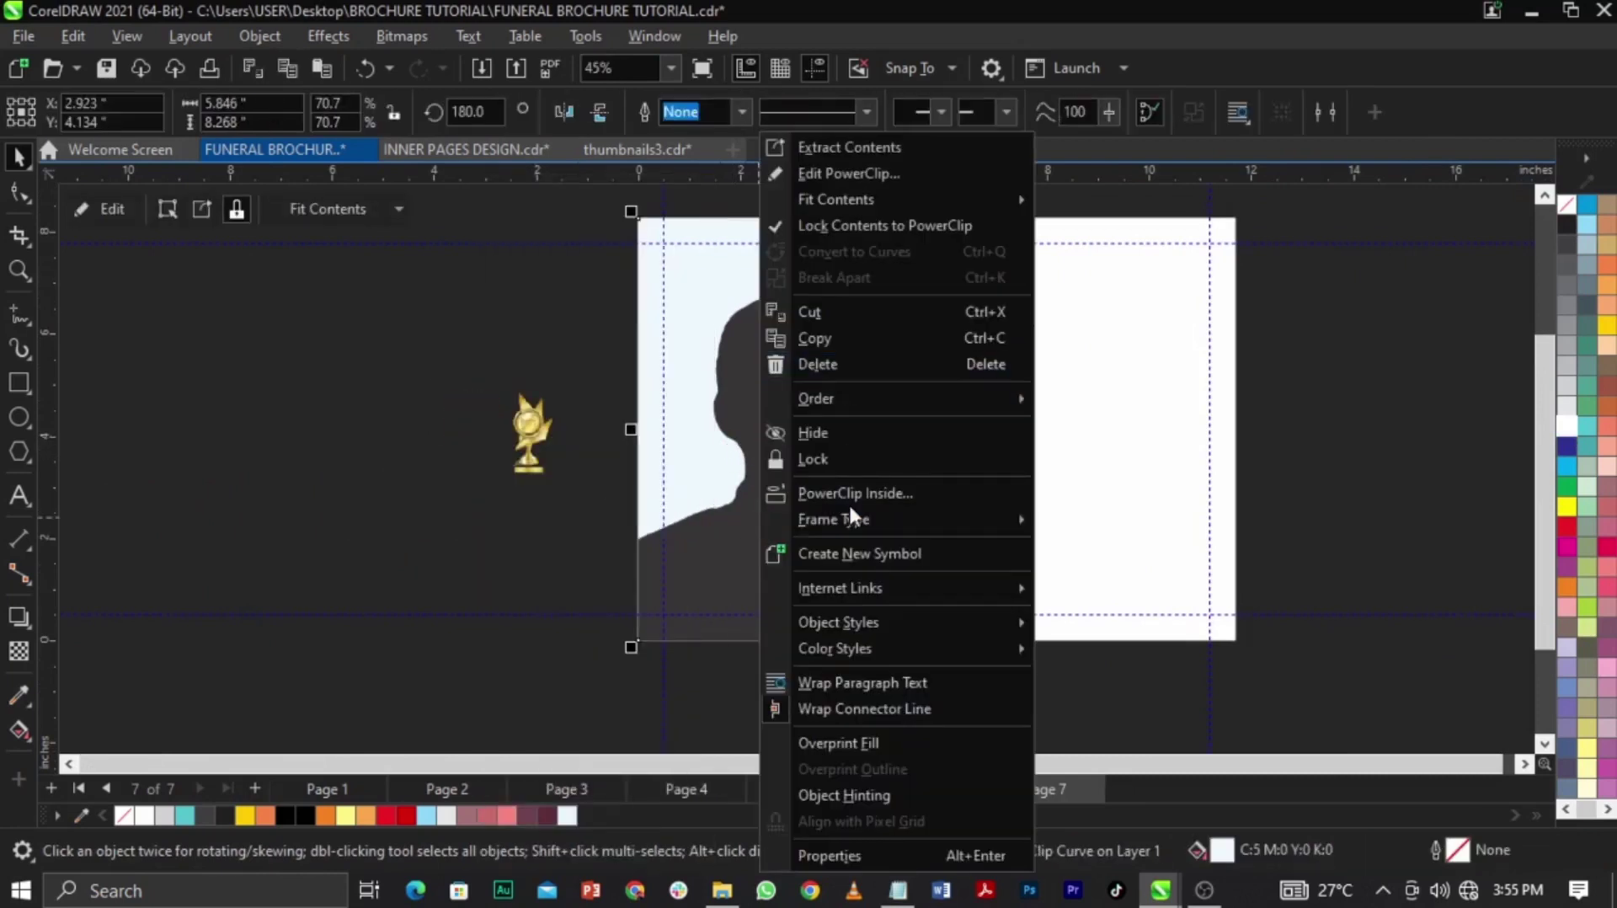
pyautogui.click(846, 174)
pyautogui.moveTo(781, 425); pyautogui.dragTo(1043, 426)
pyautogui.rightClick(1043, 424)
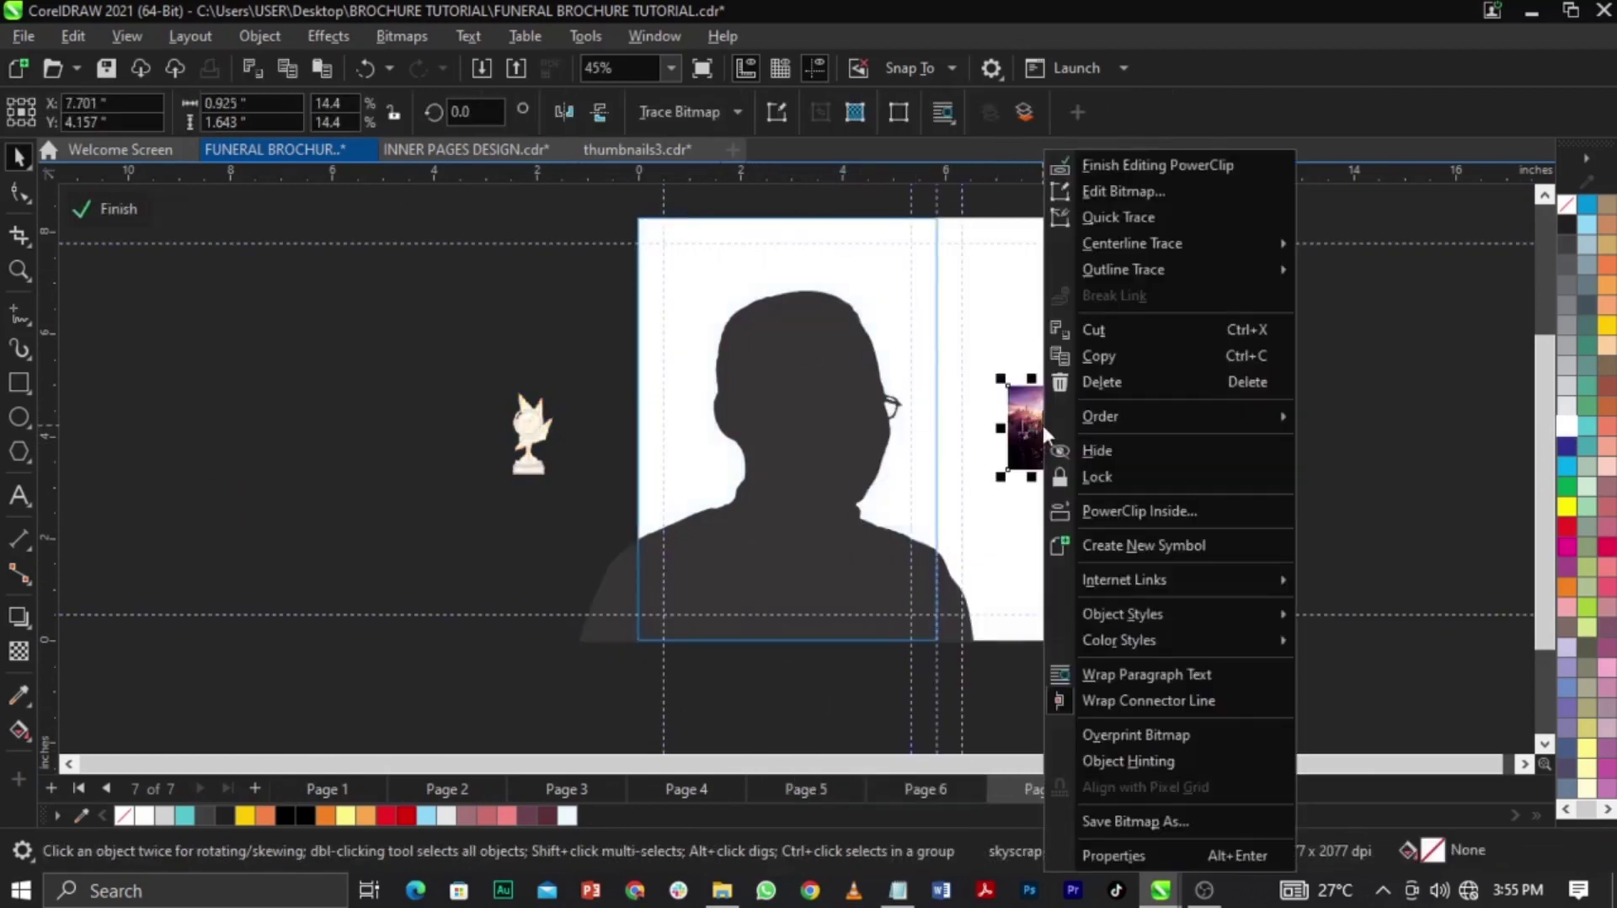
pyautogui.click(1089, 511)
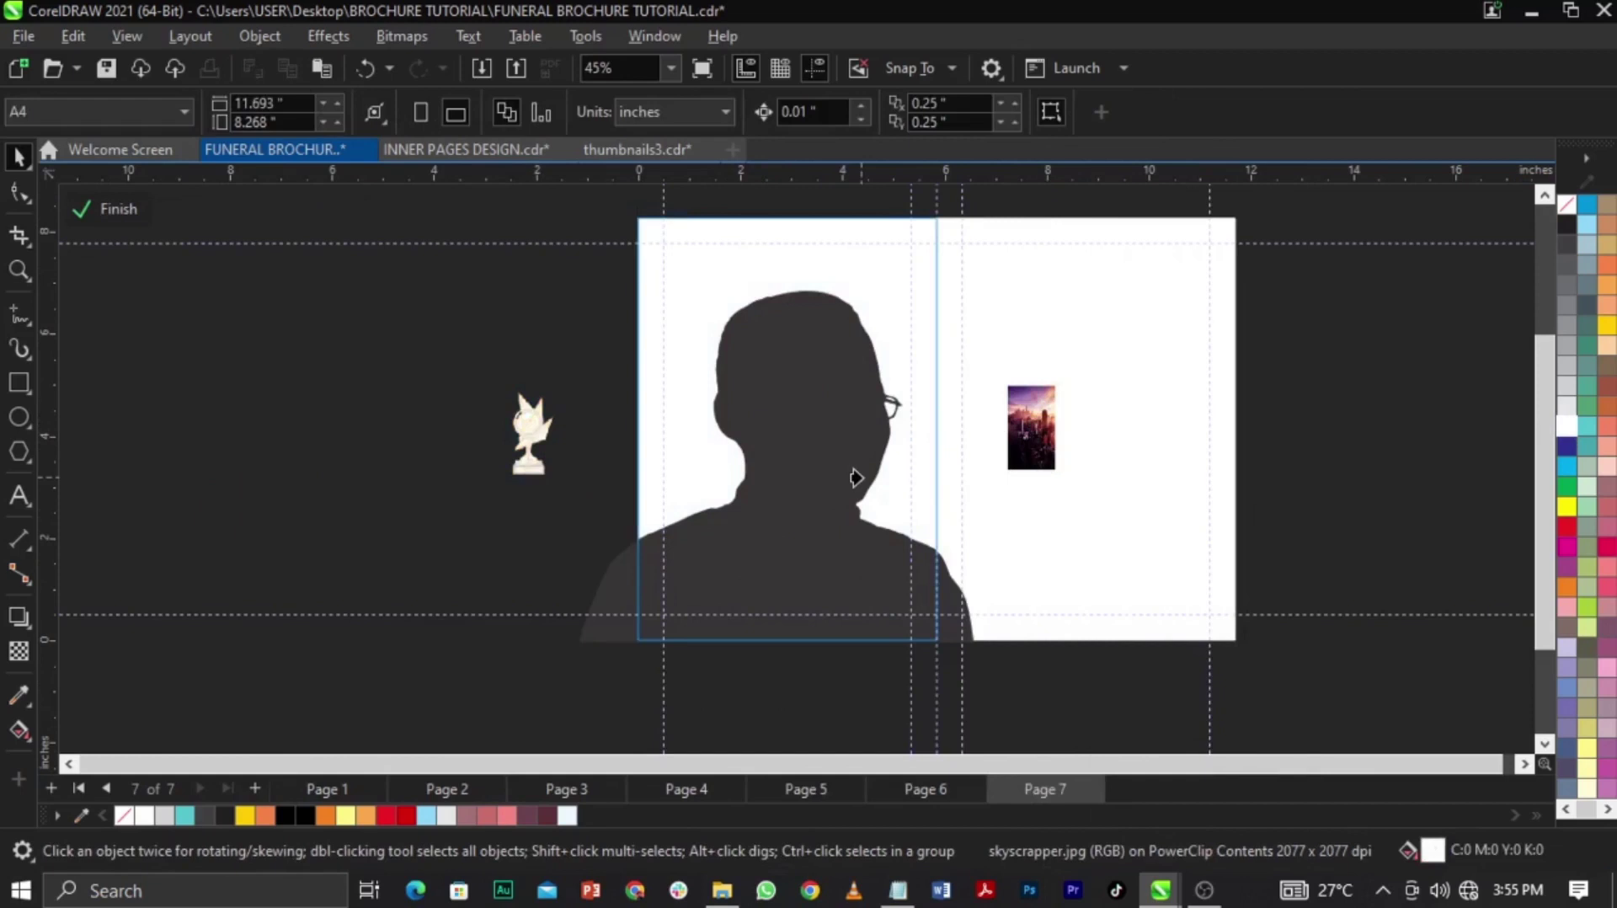
pyautogui.click(836, 440)
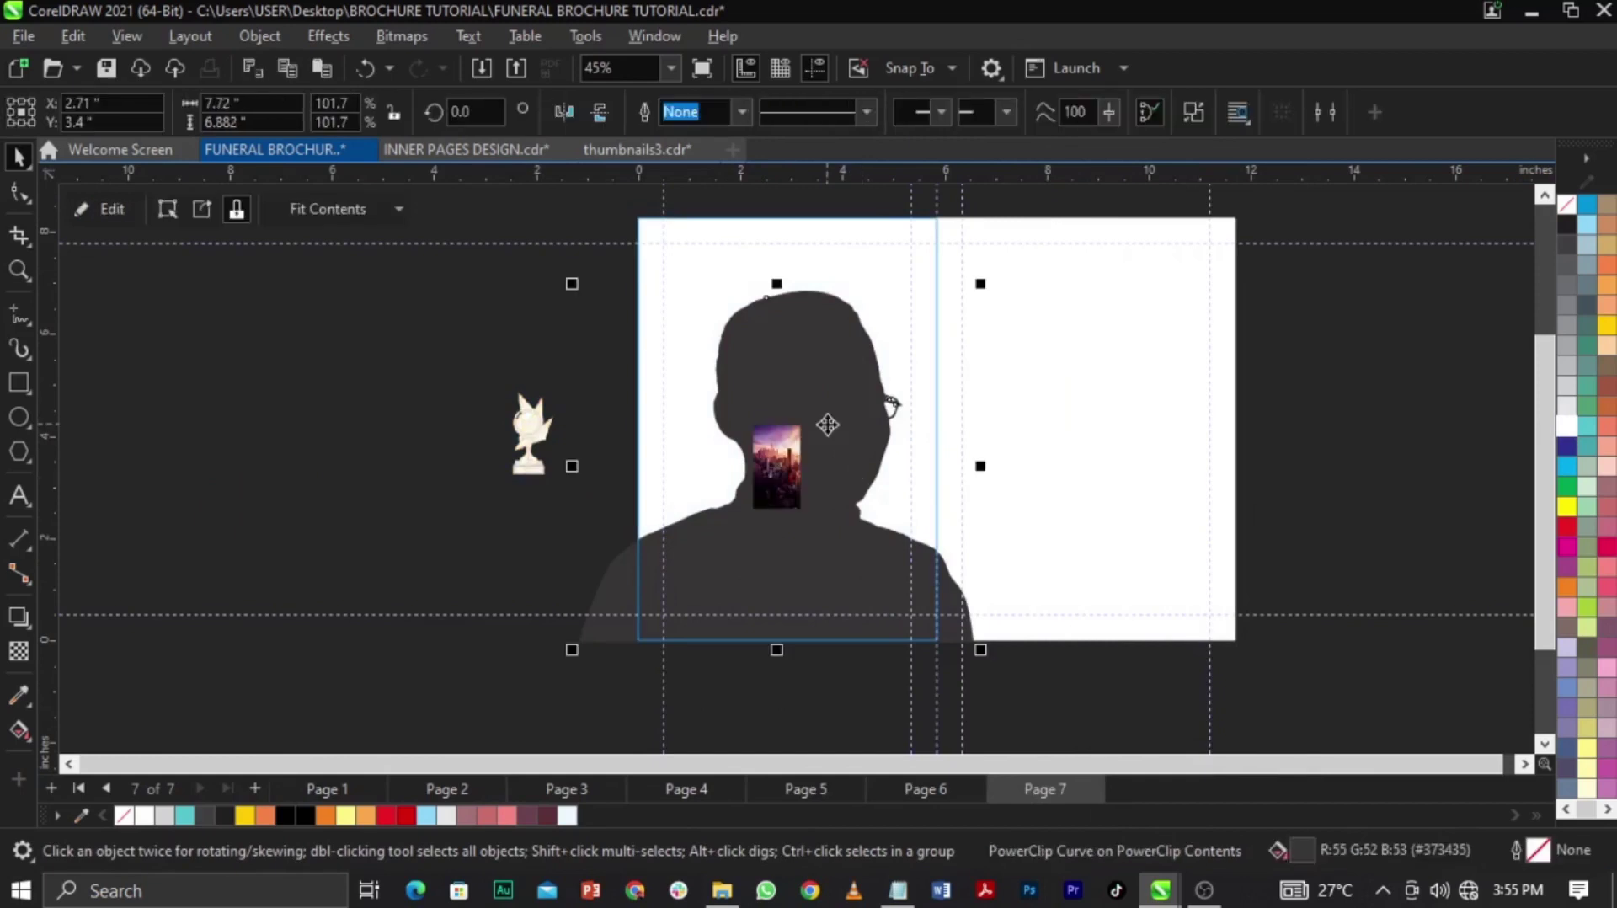
# Edit the silhouette's PowerClip contents, enlarging the skyscraper image to about 5.39 by 9.57 inches and placing it over the head and neck
pyautogui.rightClick(827, 425)
pyautogui.click(974, 139)
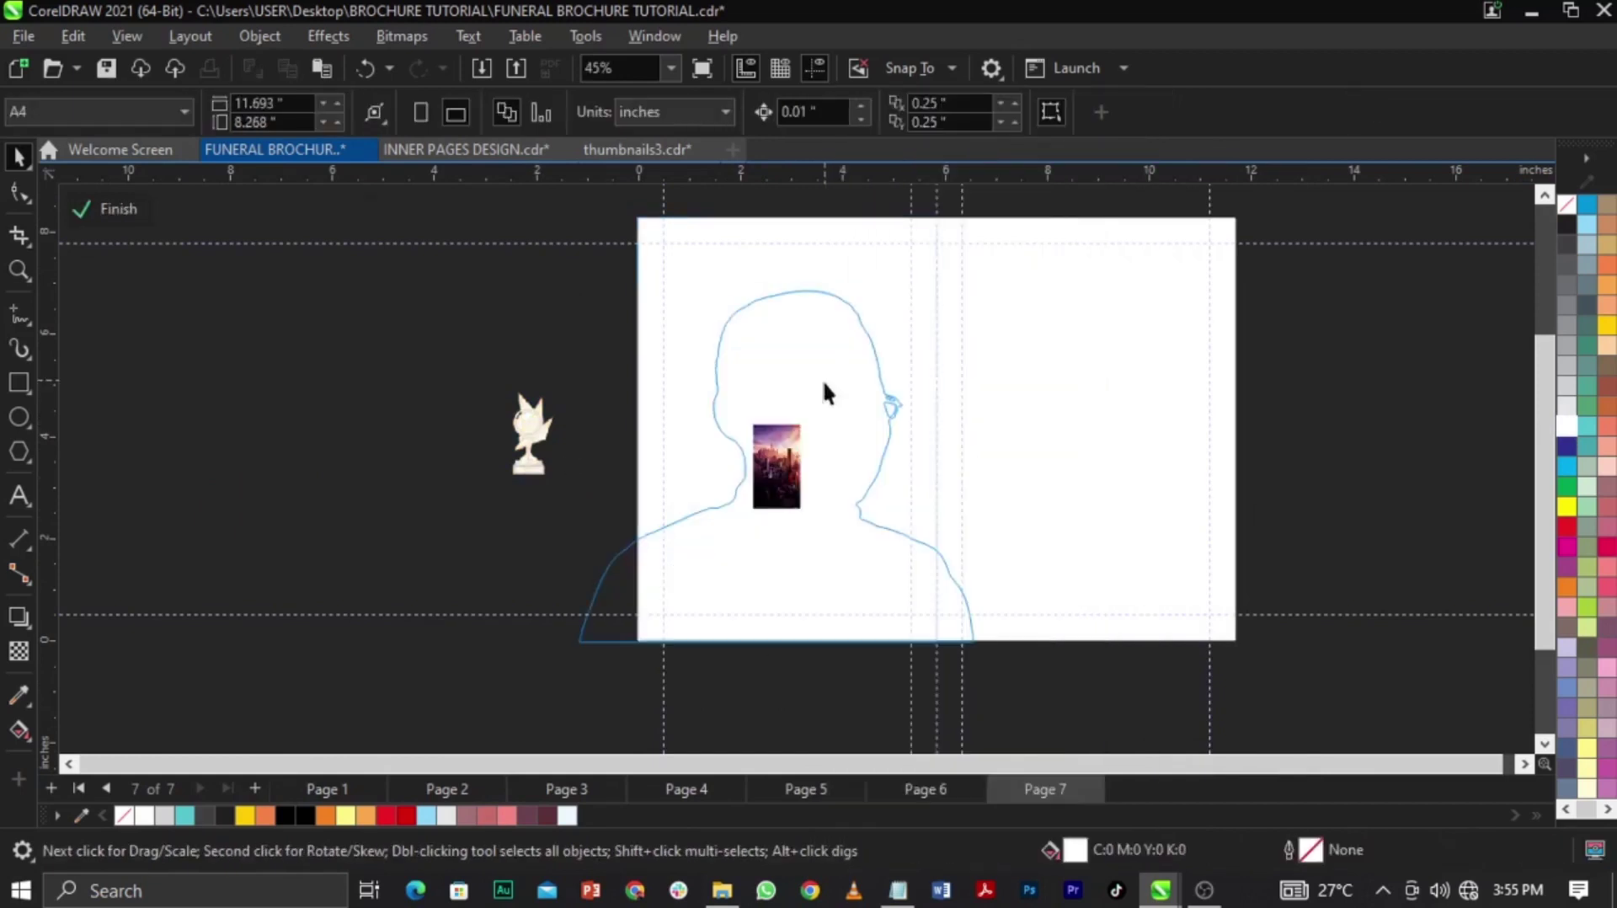
pyautogui.moveTo(787, 462); pyautogui.dragTo(1112, 278)
pyautogui.moveTo(896, 405)
pyautogui.mouseDown()
pyautogui.moveTo(896, 373)
pyautogui.moveTo(882, 405)
pyautogui.mouseUp()
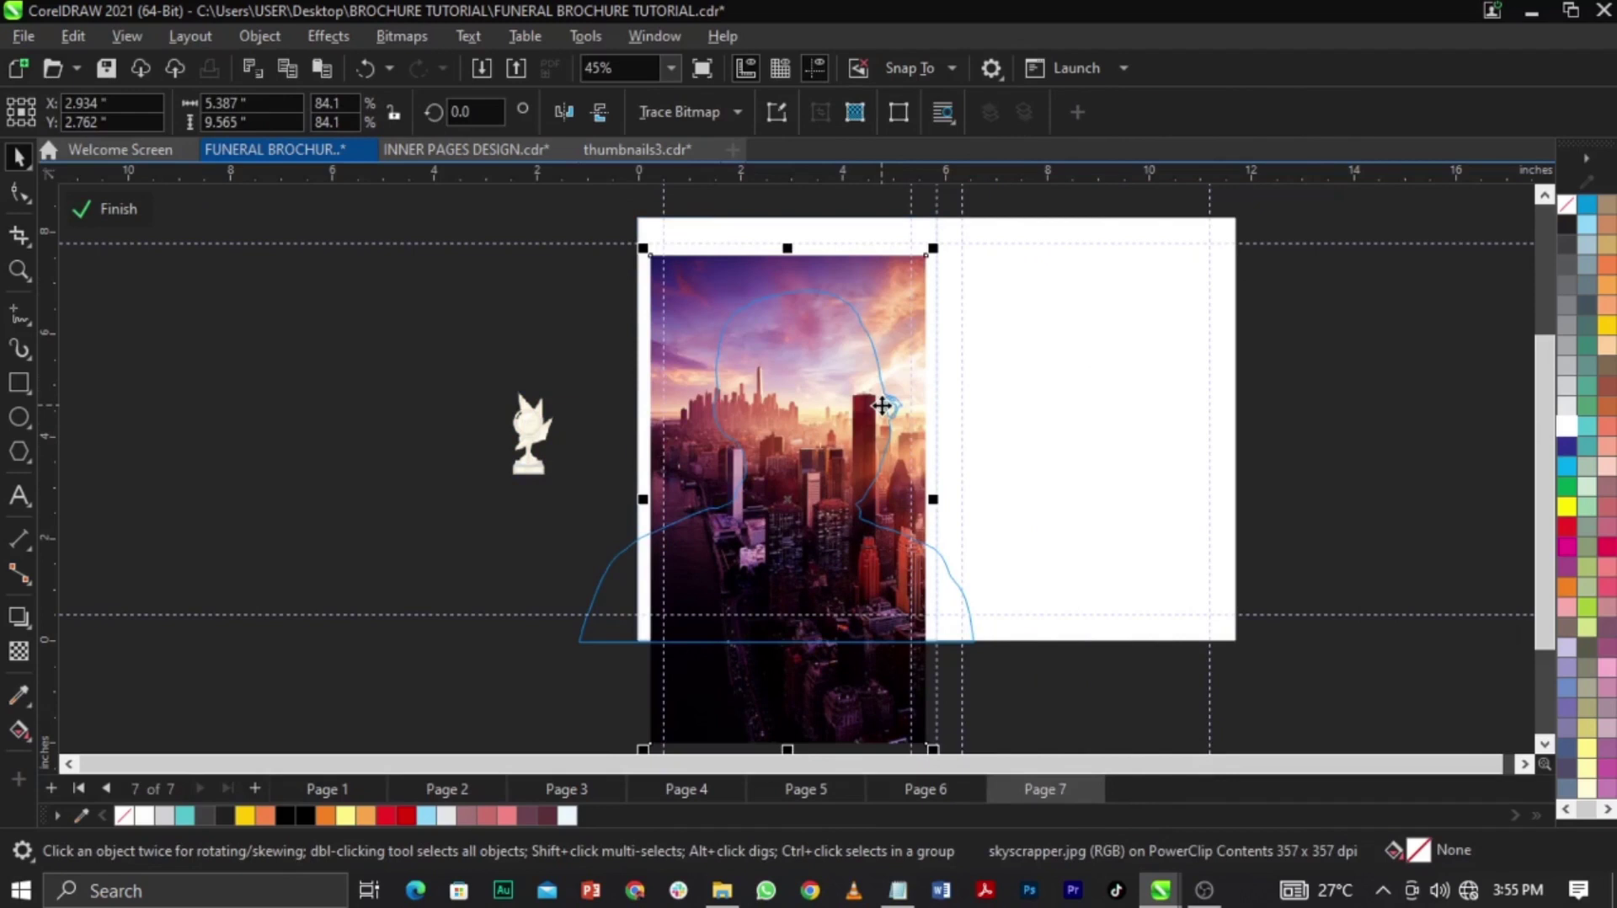
# Draw a rectangle about 9.65 by 3.55 inches over the silhouette's shoulders and fill it with black, R0 G0 B0
pyautogui.click(16, 385)
pyautogui.moveTo(531, 499); pyautogui.dragTo(1026, 680)
pyautogui.press('space')
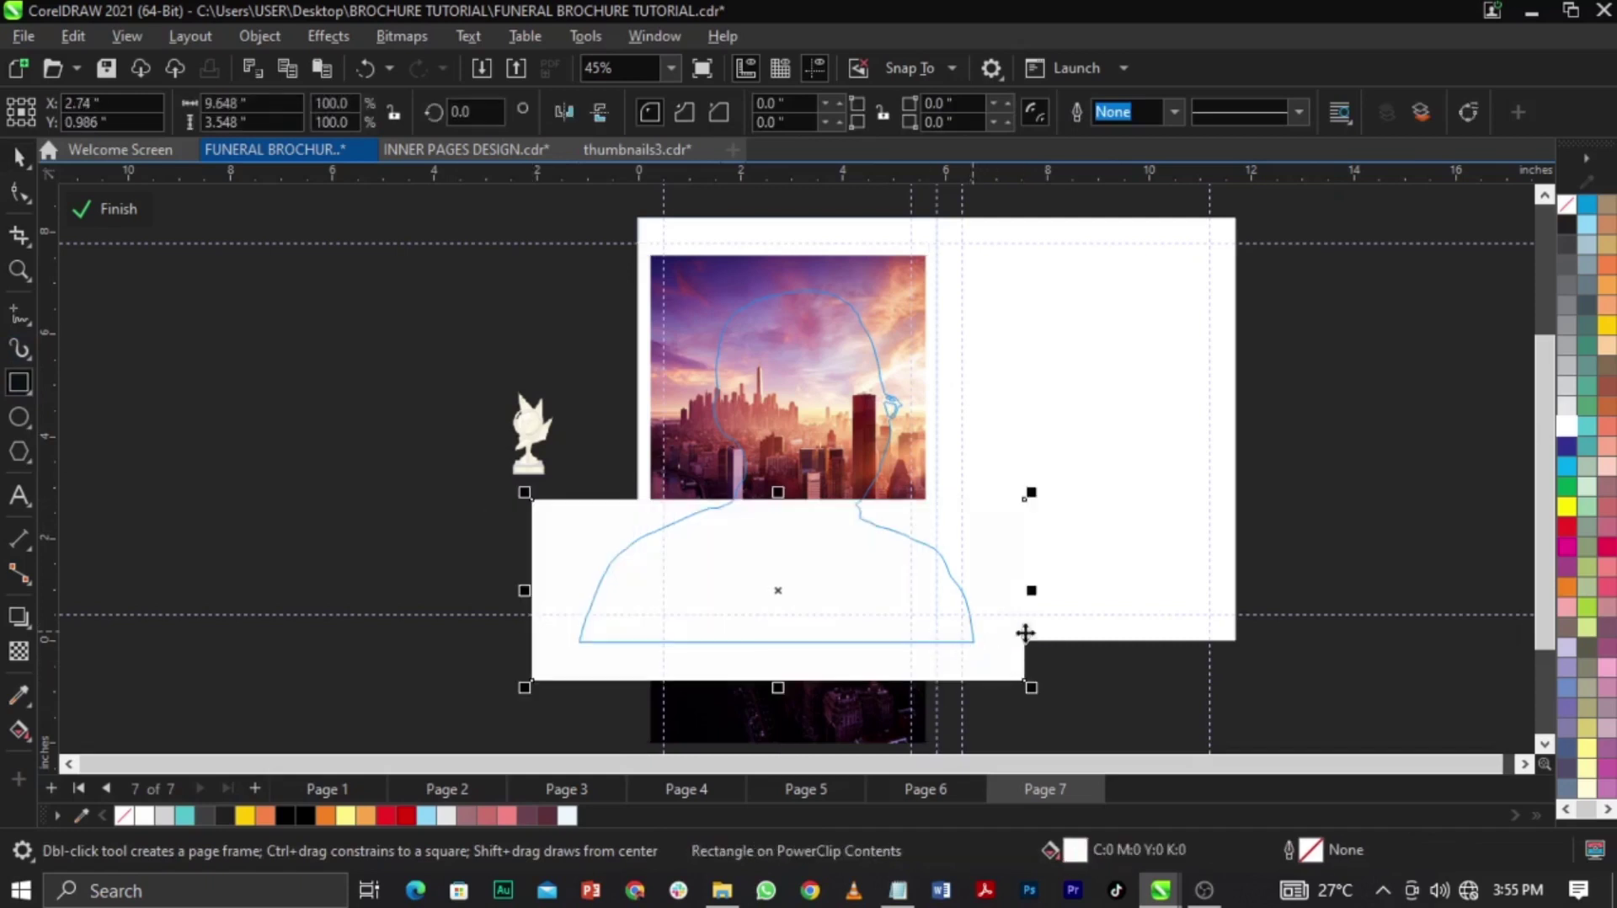
pyautogui.click(297, 816)
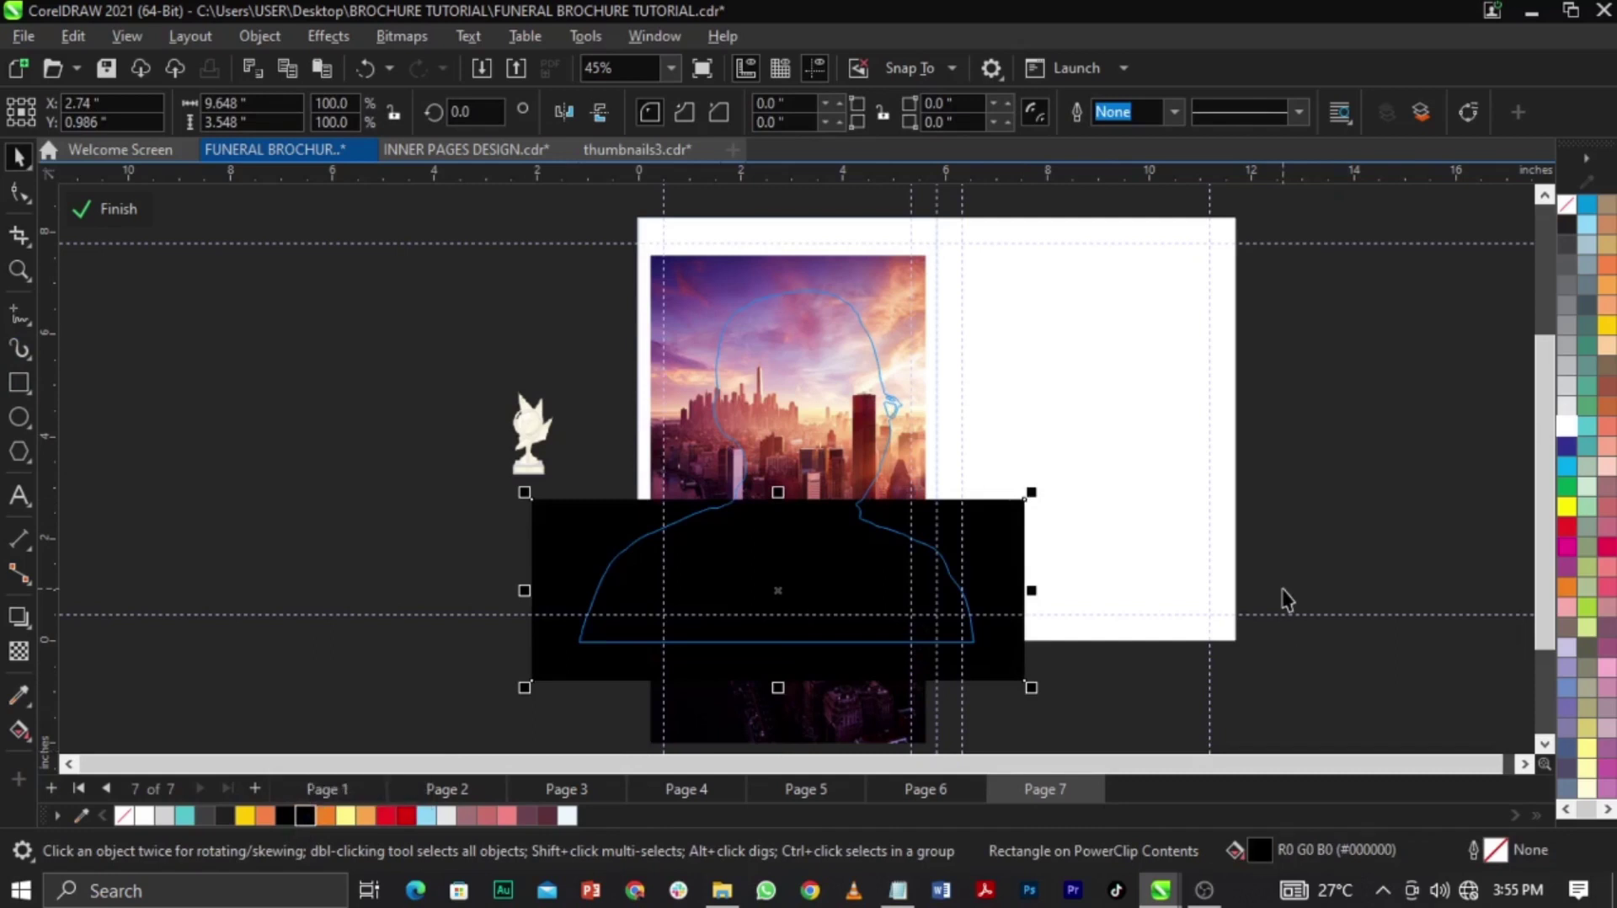
pyautogui.doubleClick(1260, 846)
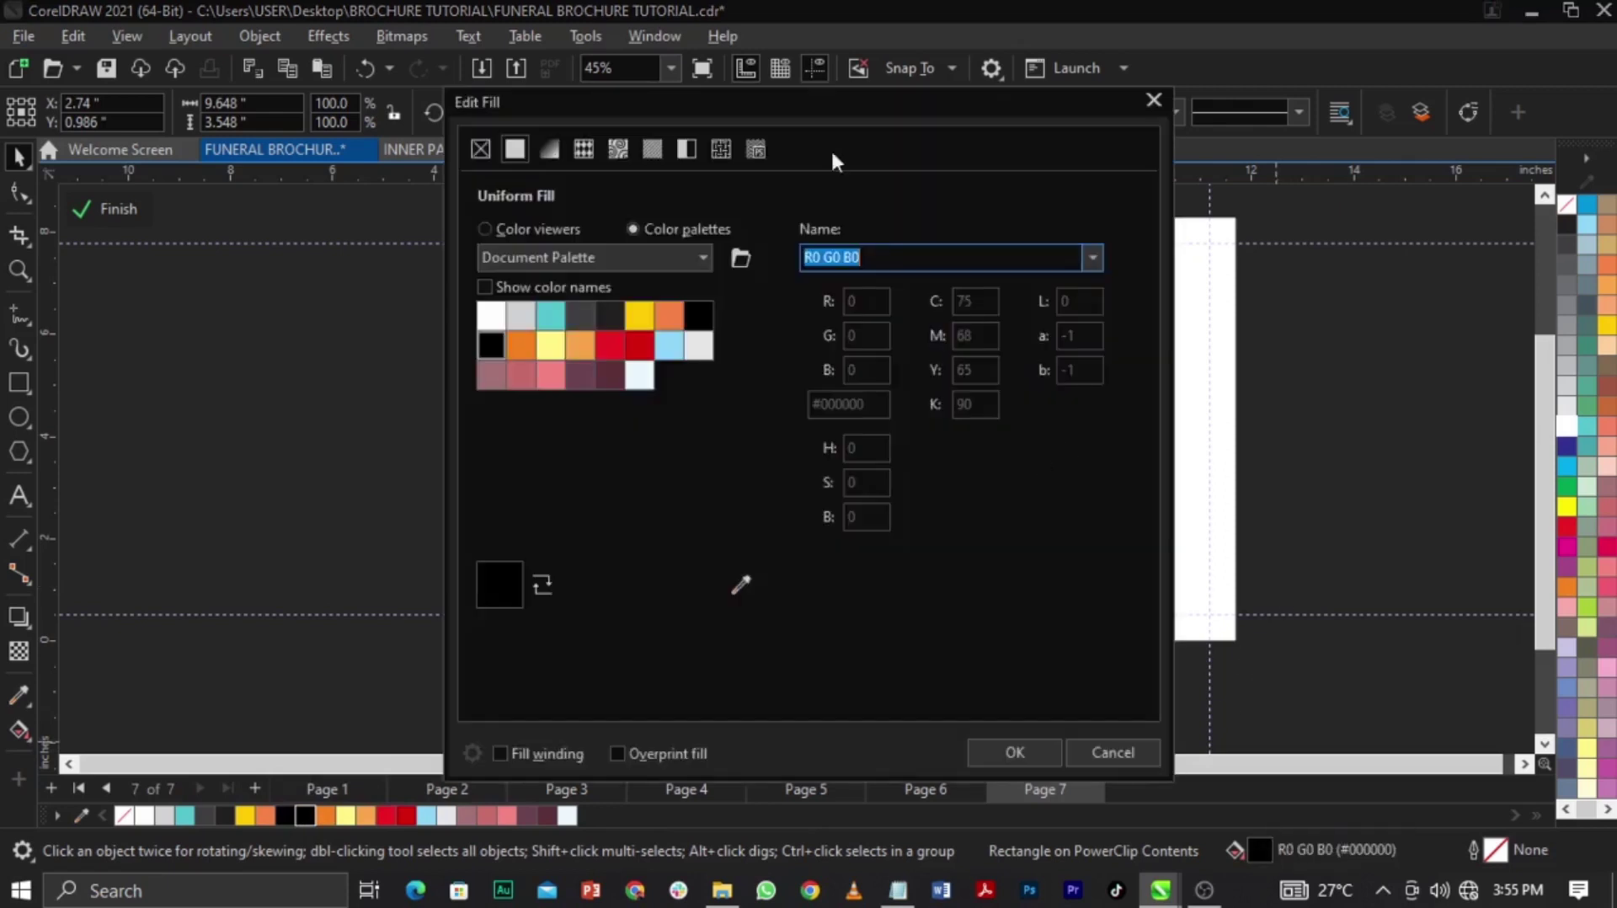
pyautogui.moveTo(734, 119); pyautogui.dragTo(1291, 160)
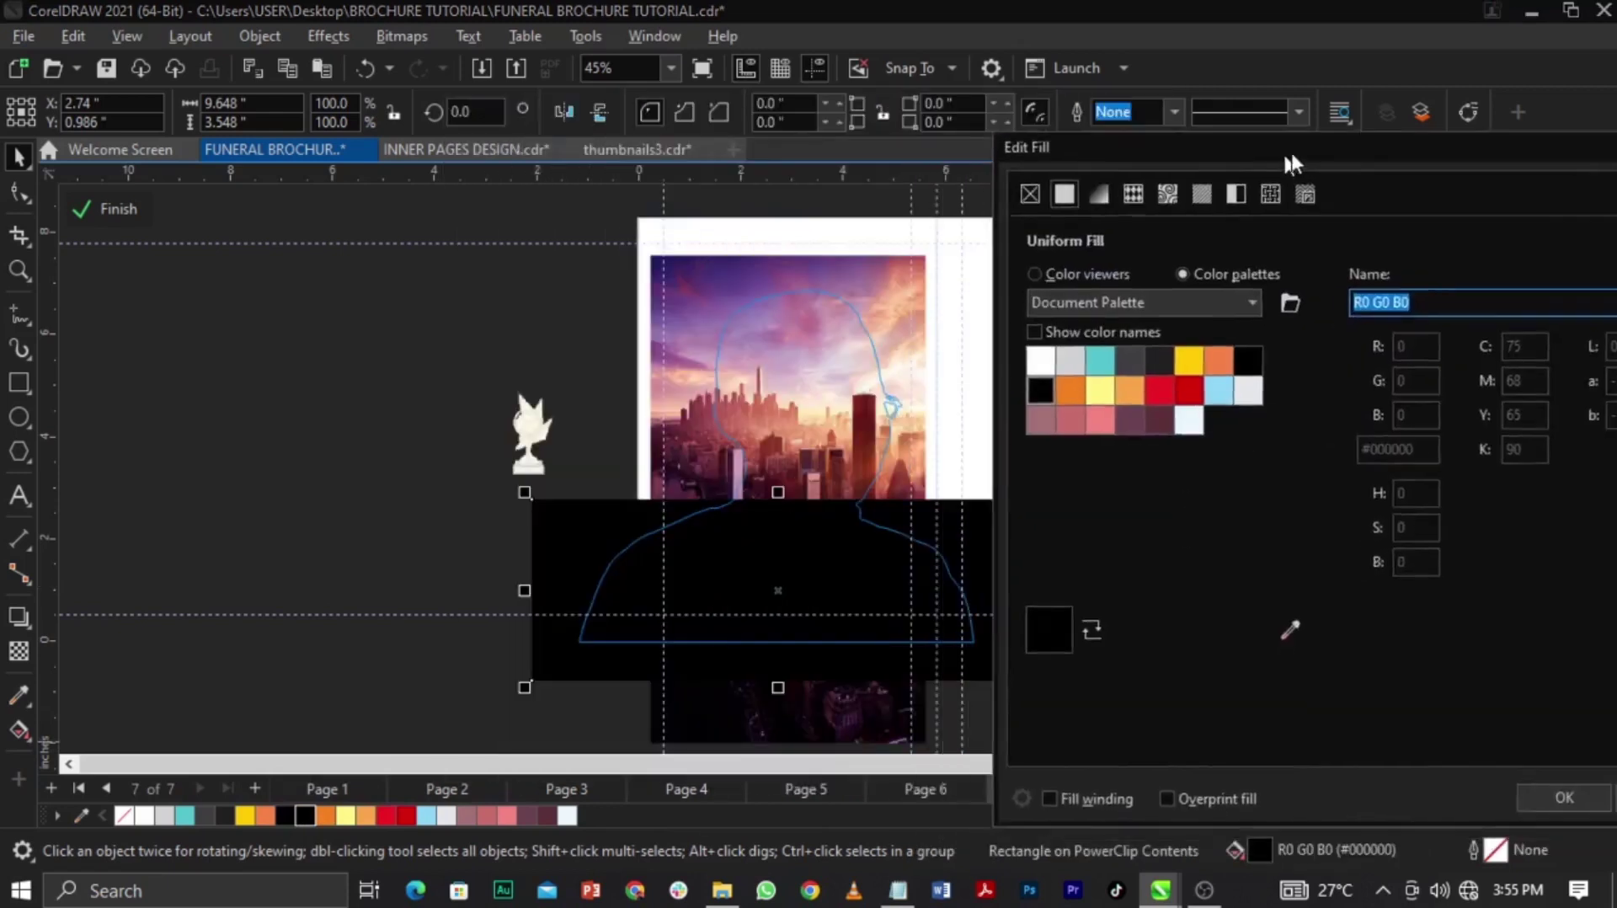
pyautogui.click(1081, 260)
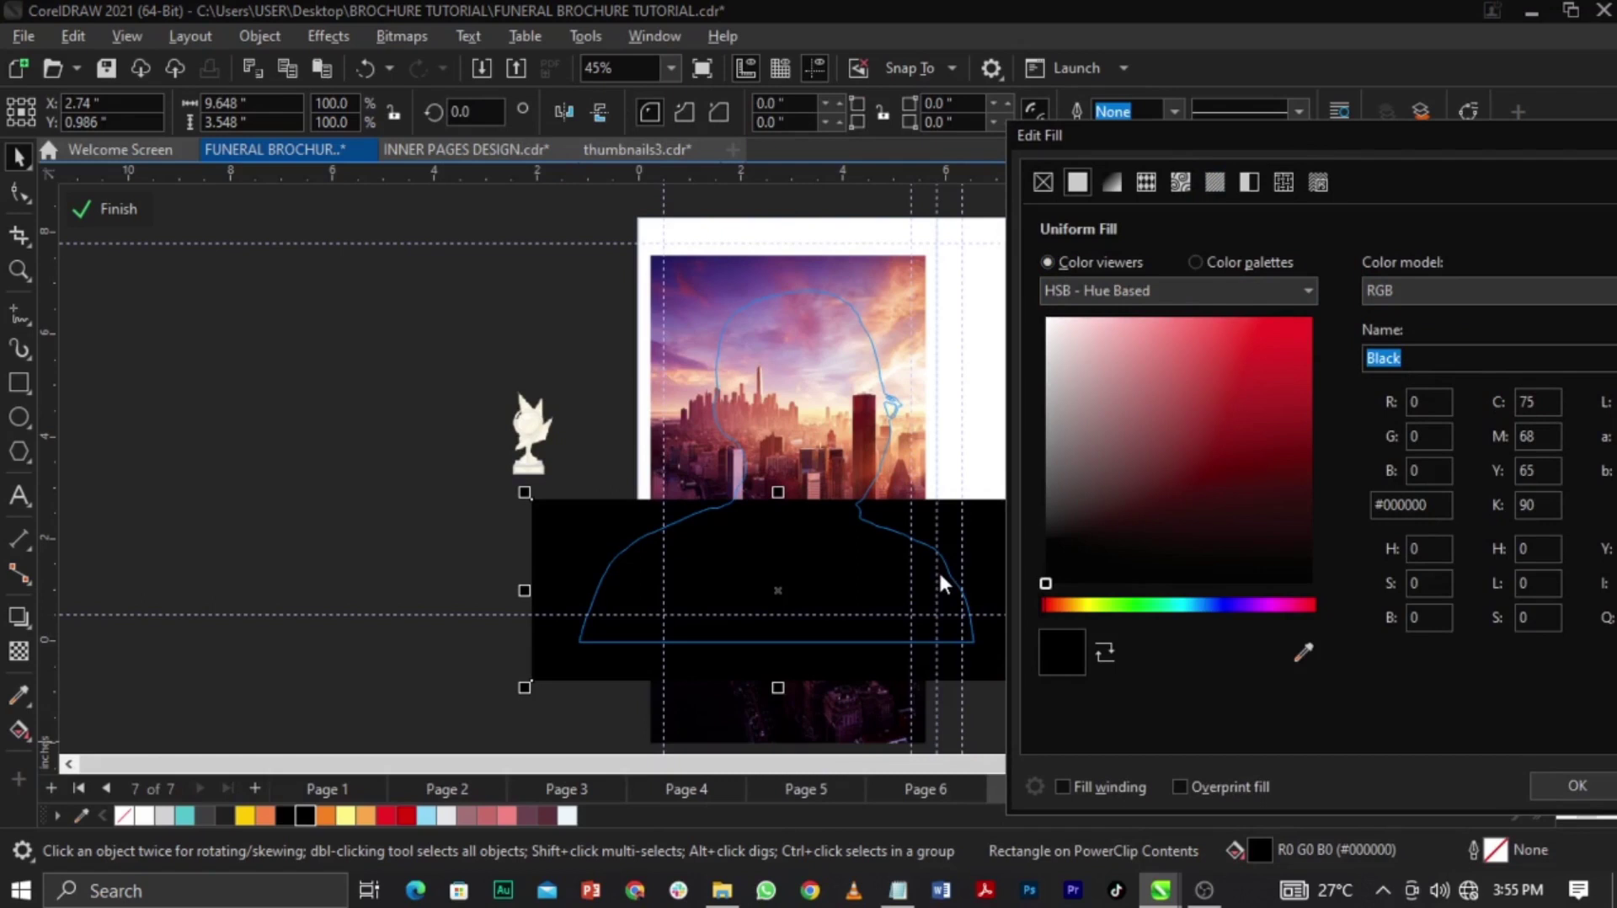
pyautogui.click(1542, 790)
# Fade the black rectangle's upper edge with a vertical fountain transparency and extend the rectangle upward to about 4 inches high
pyautogui.scroll(3, 757, 546)
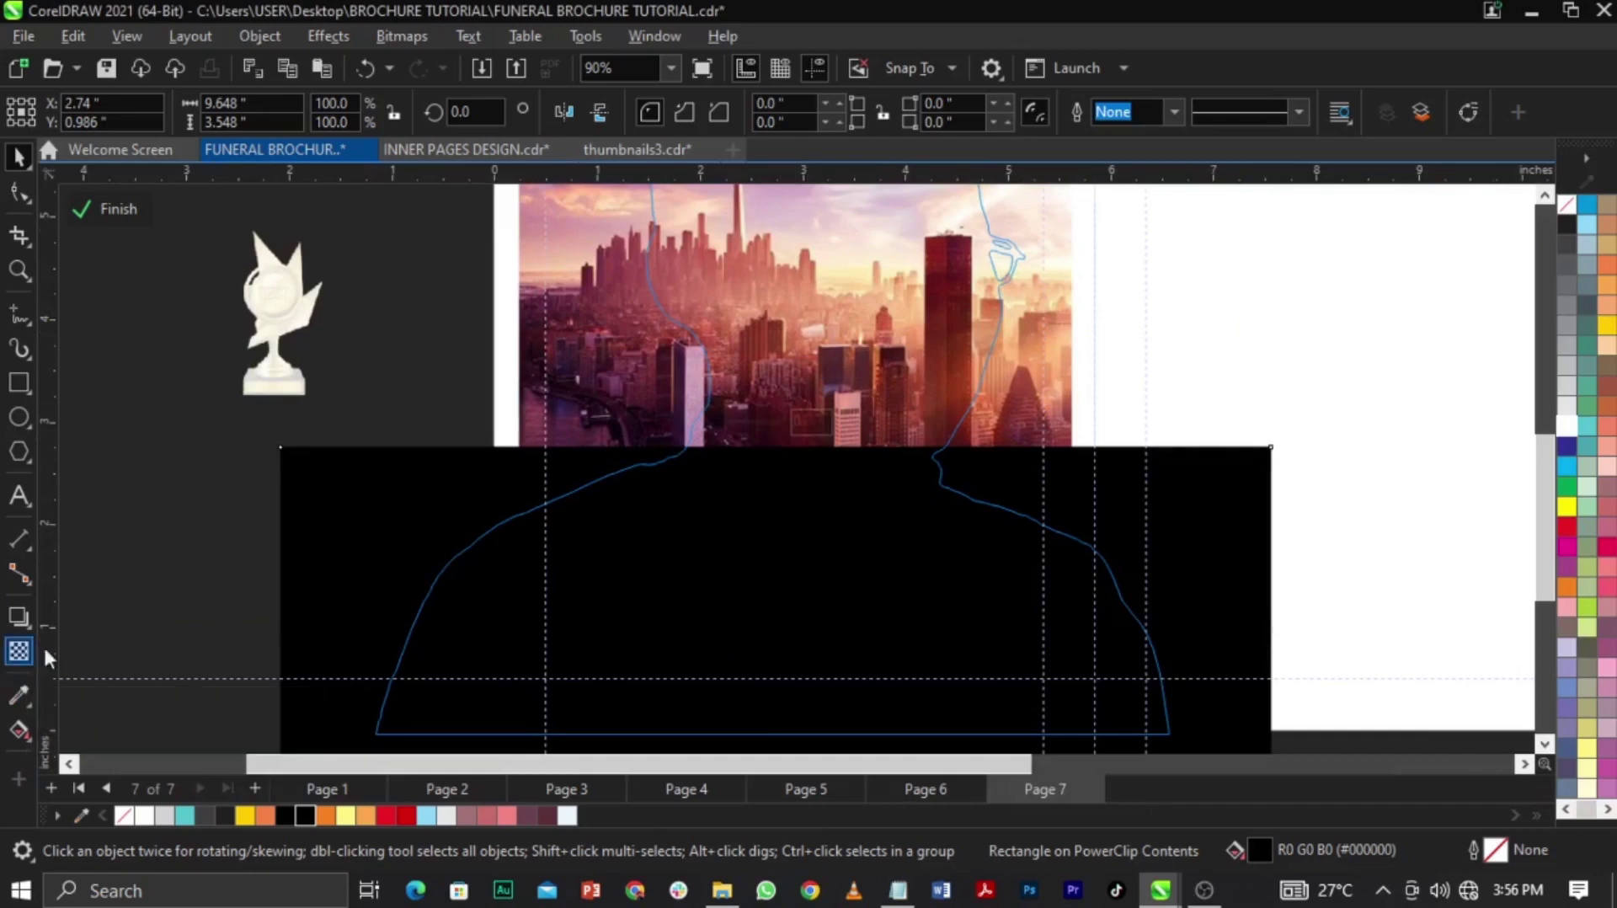
pyautogui.click(18, 651)
pyautogui.moveTo(875, 566); pyautogui.dragTo(875, 457)
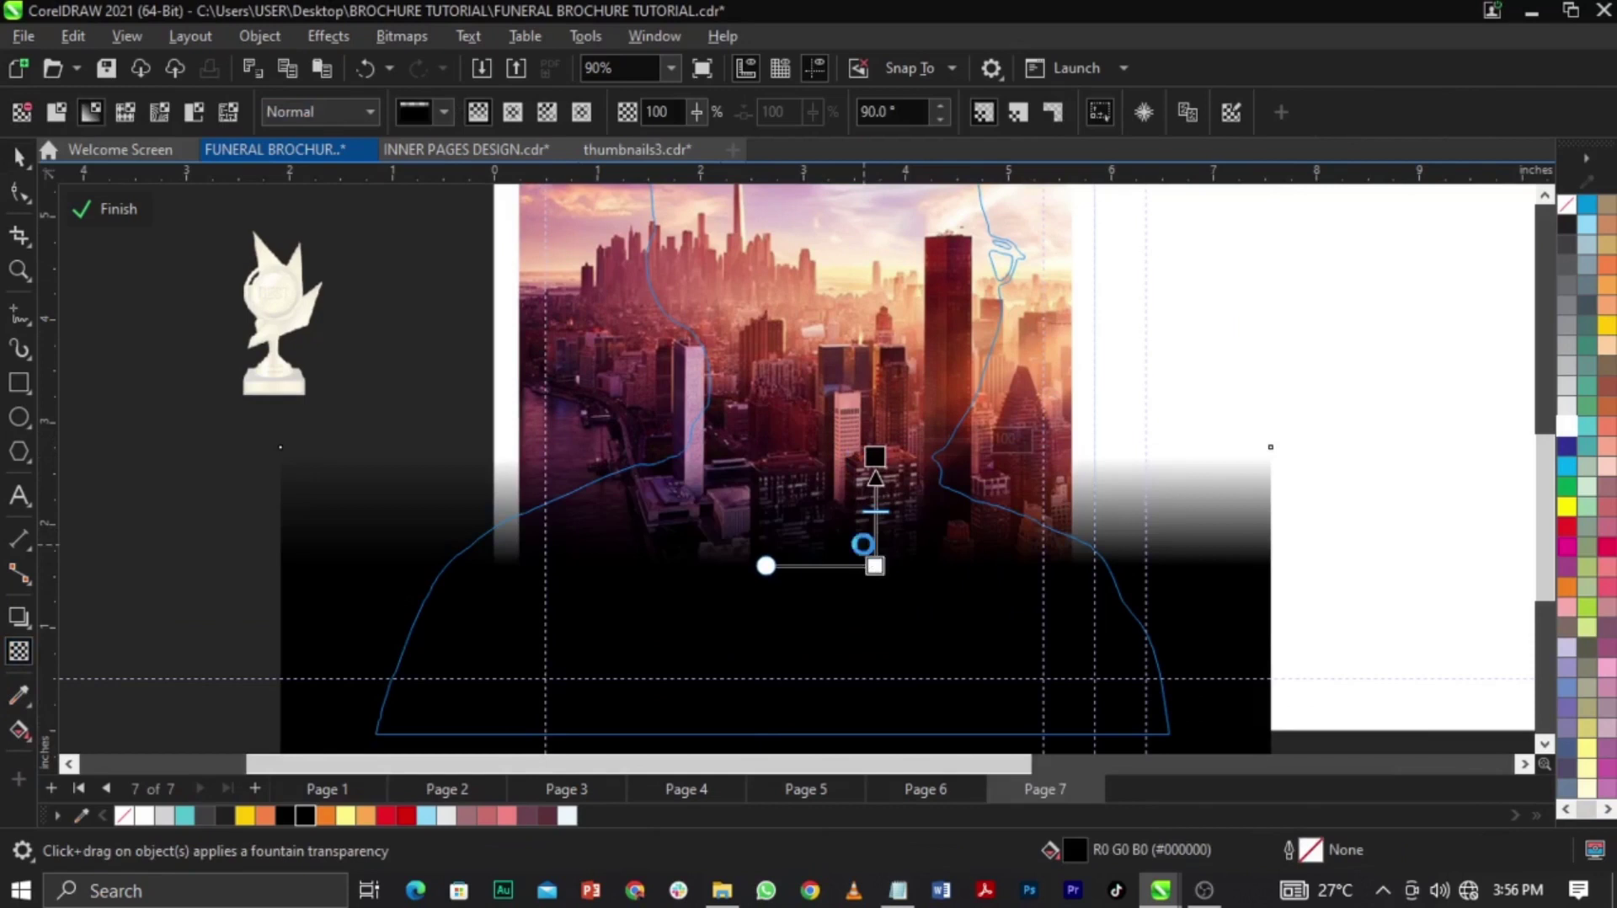
pyautogui.hotkey('ctrl', 'z')
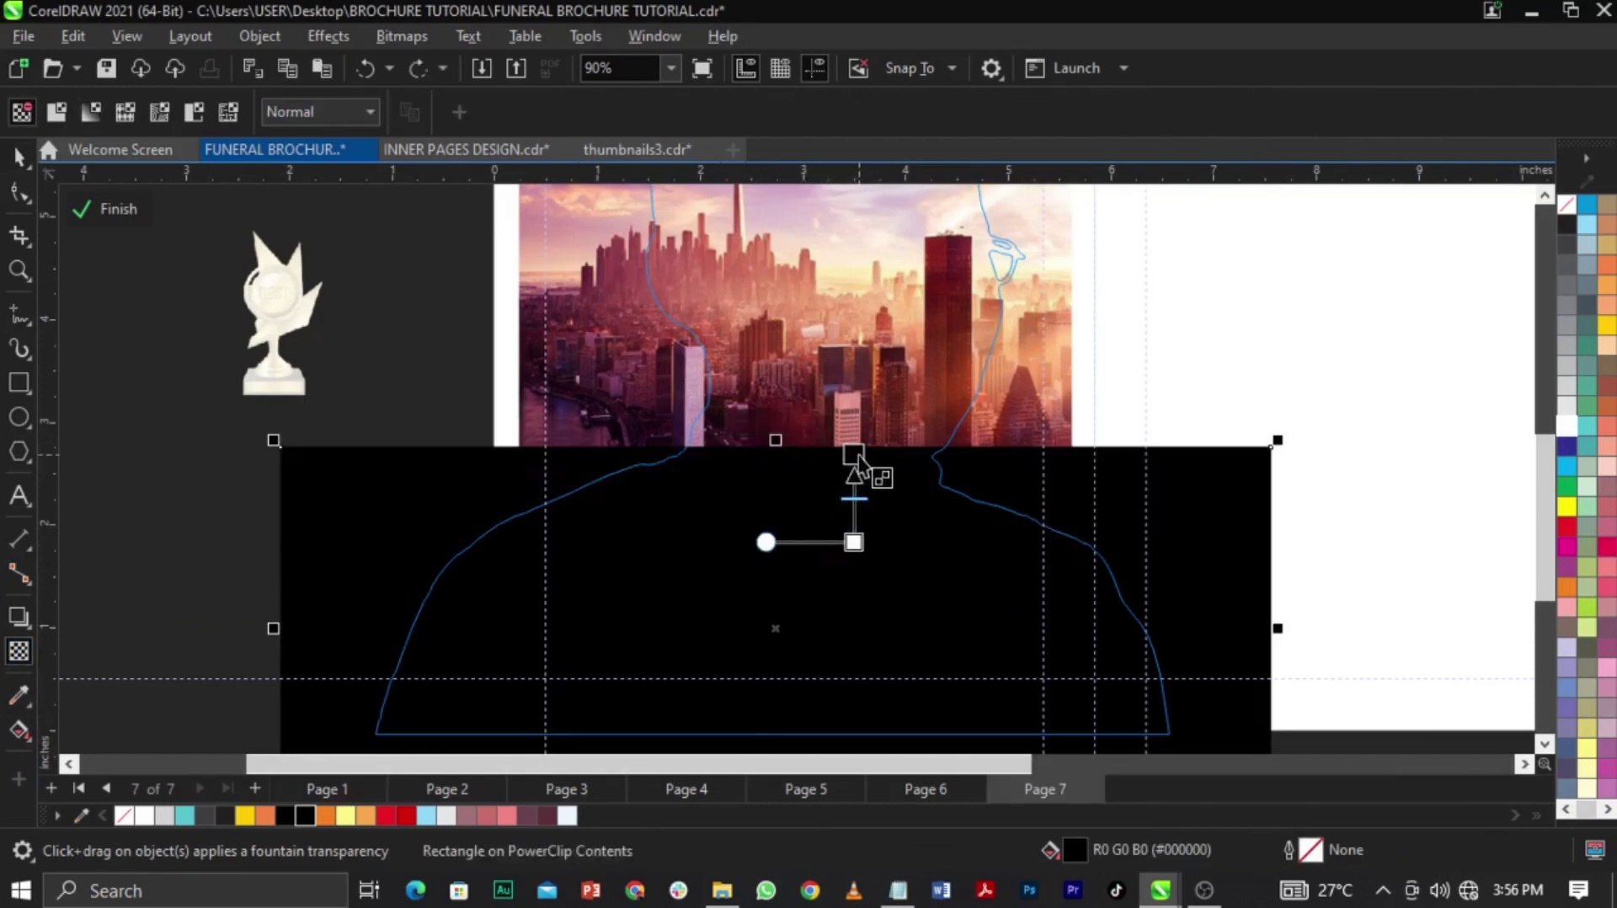
pyautogui.moveTo(859, 457); pyautogui.dragTo(855, 455)
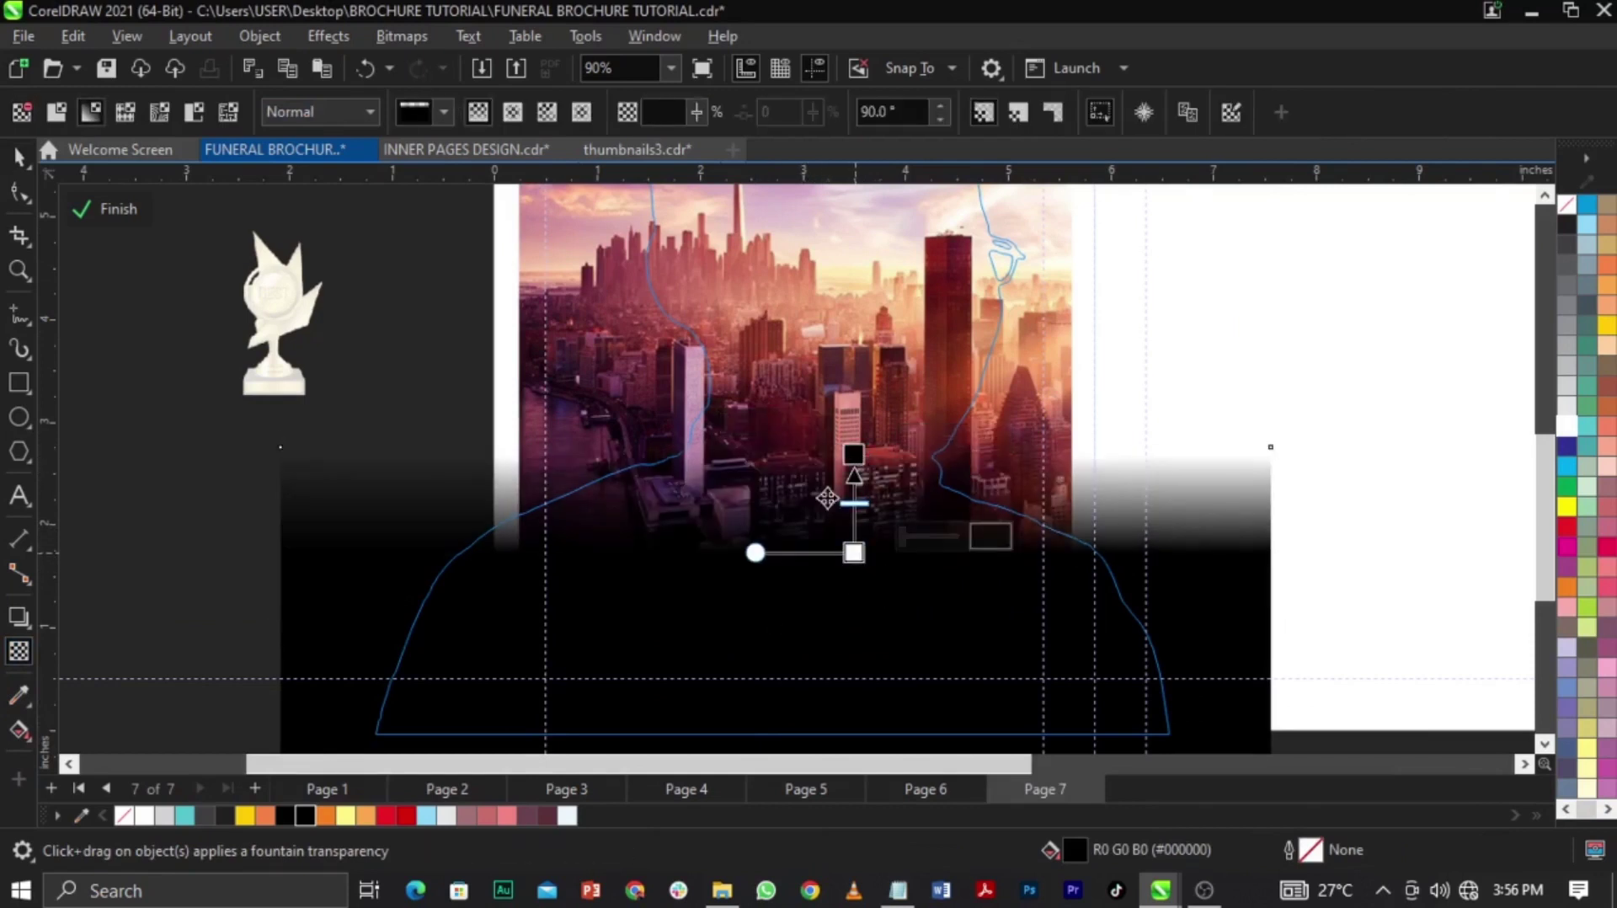
pyautogui.press('space')
pyautogui.moveTo(773, 446); pyautogui.dragTo(777, 394)
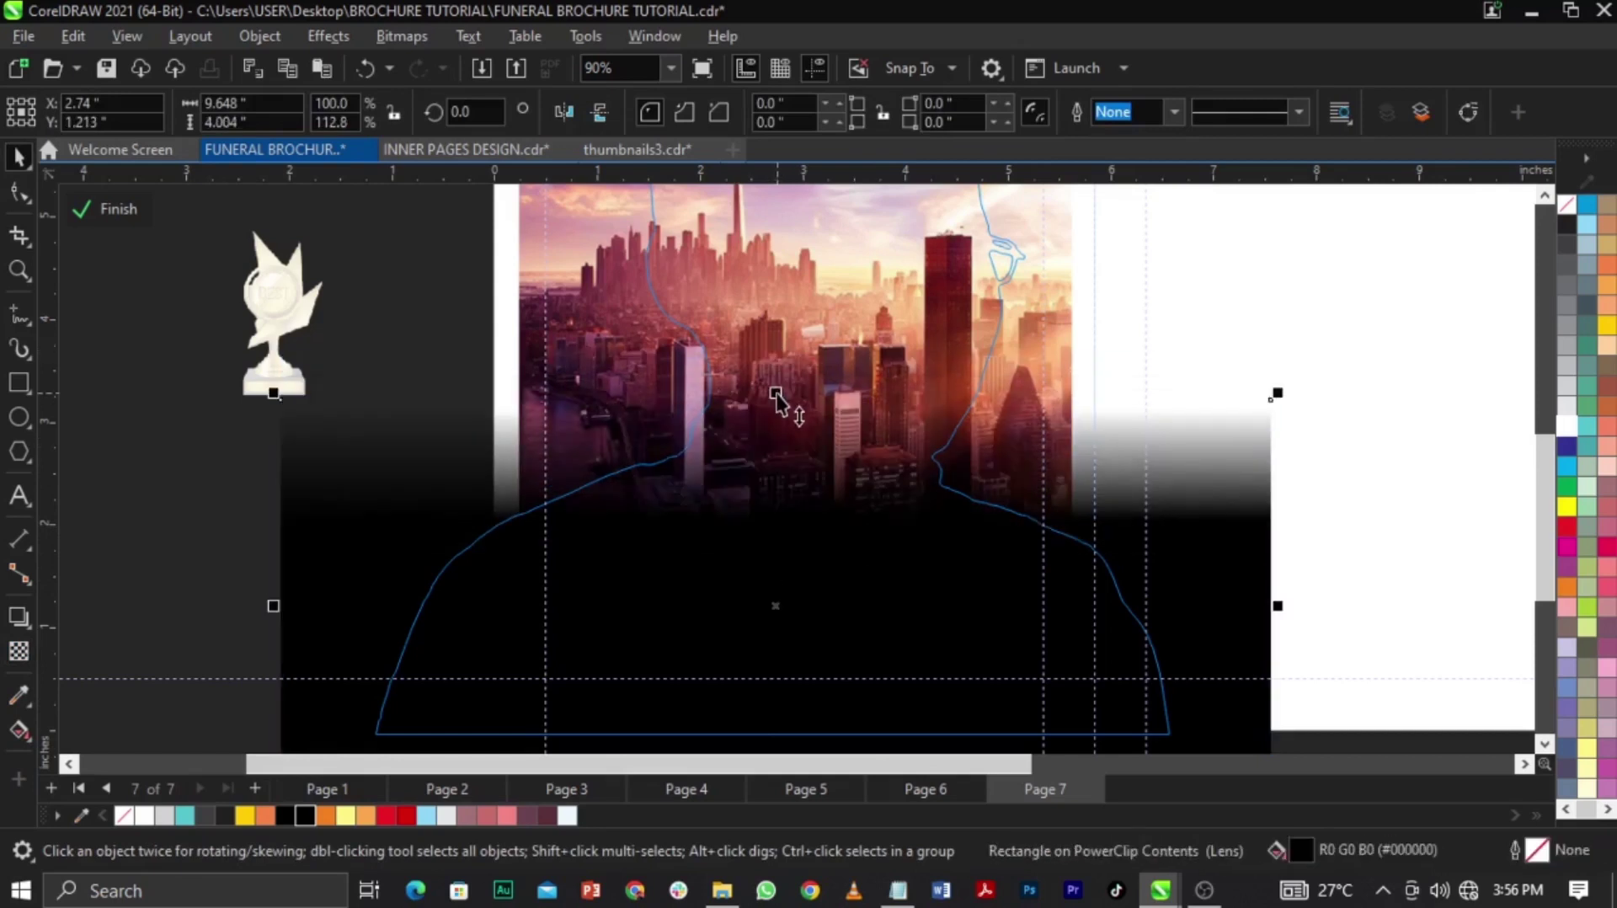
# Finish editing both nested PowerClips and lighten the left page frame's pale blue fill to C4 M0 Y0 K0
pyautogui.click(114, 209)
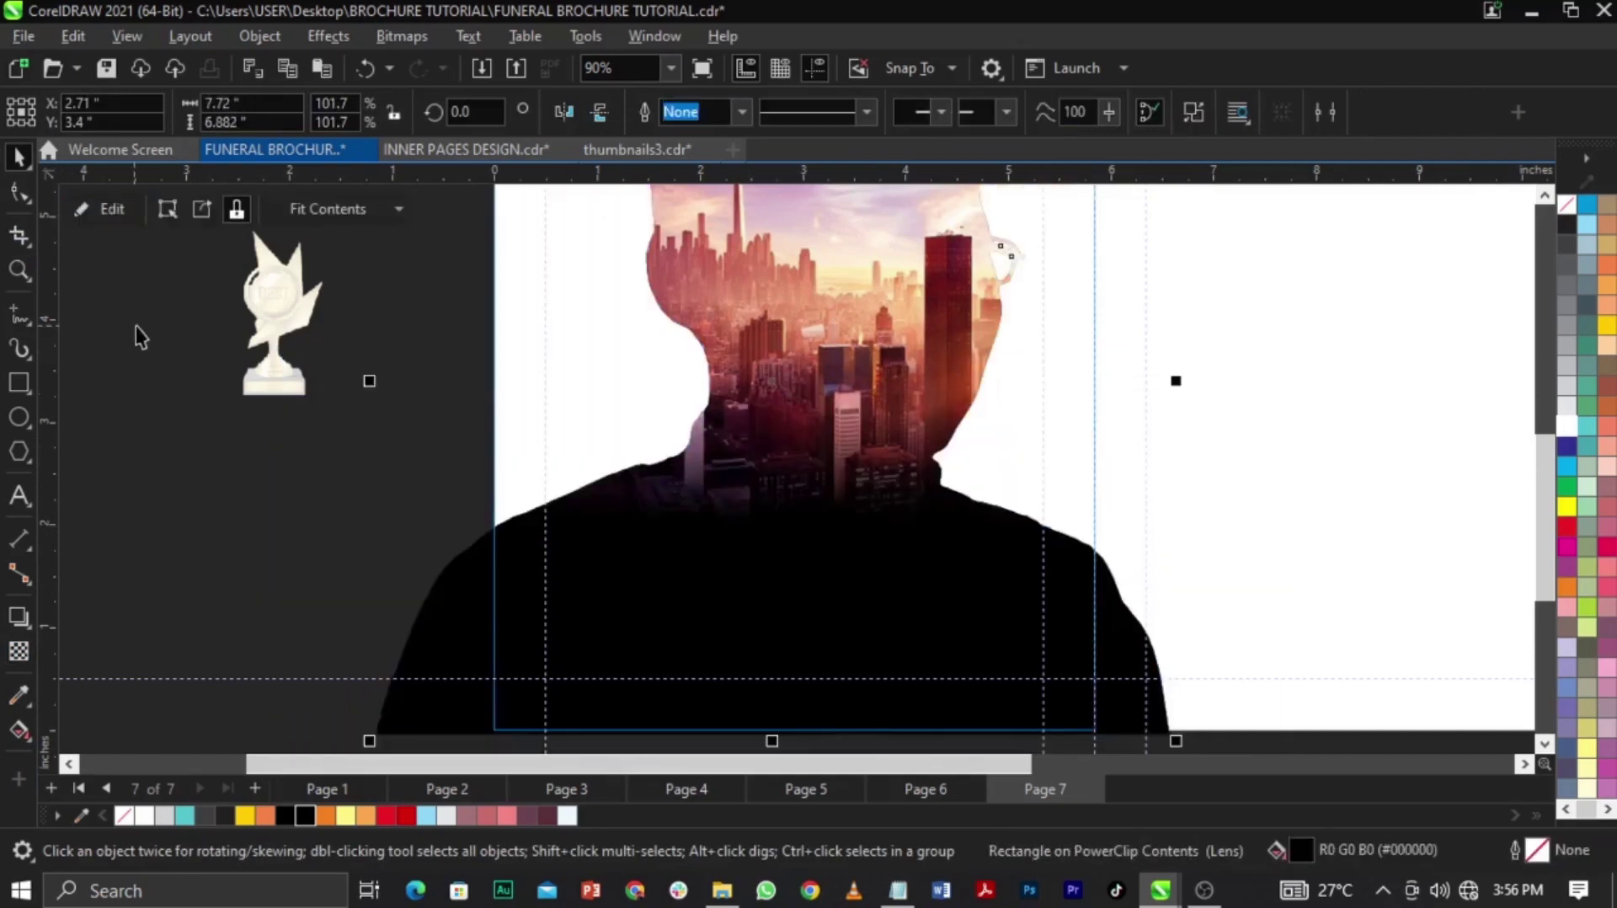
pyautogui.press('F2')
pyautogui.rightClick(556, 464)
pyautogui.click(1334, 515)
pyautogui.press('F2')
pyautogui.moveTo(1252, 630); pyautogui.dragTo(624, 235)
pyautogui.press('space')
pyautogui.click(737, 361)
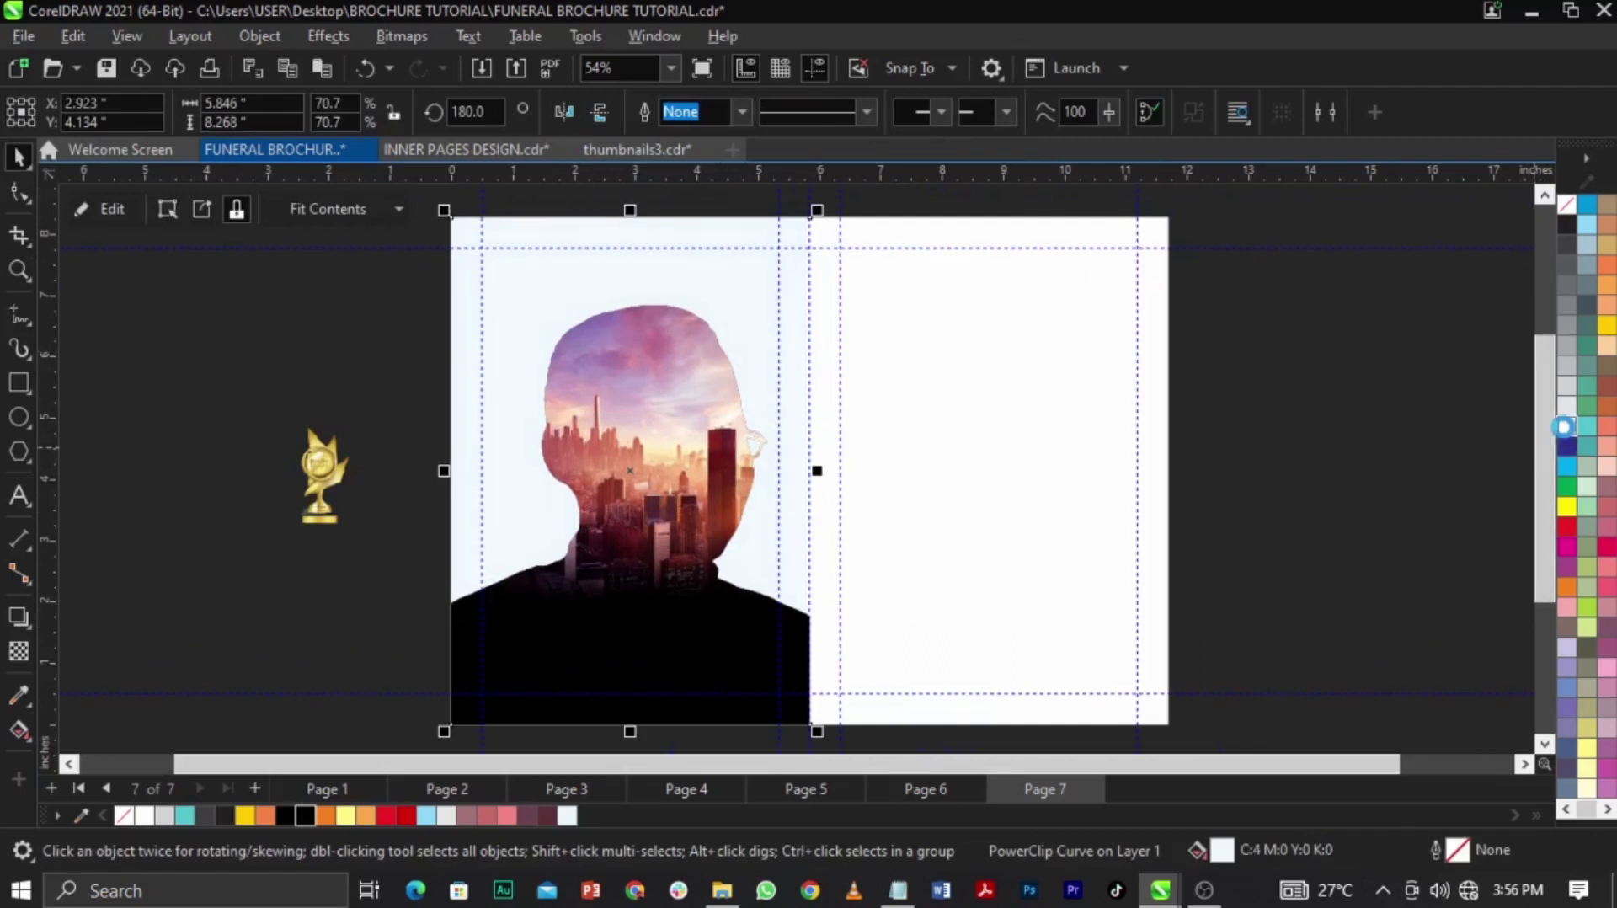
pyautogui.click(1466, 442)
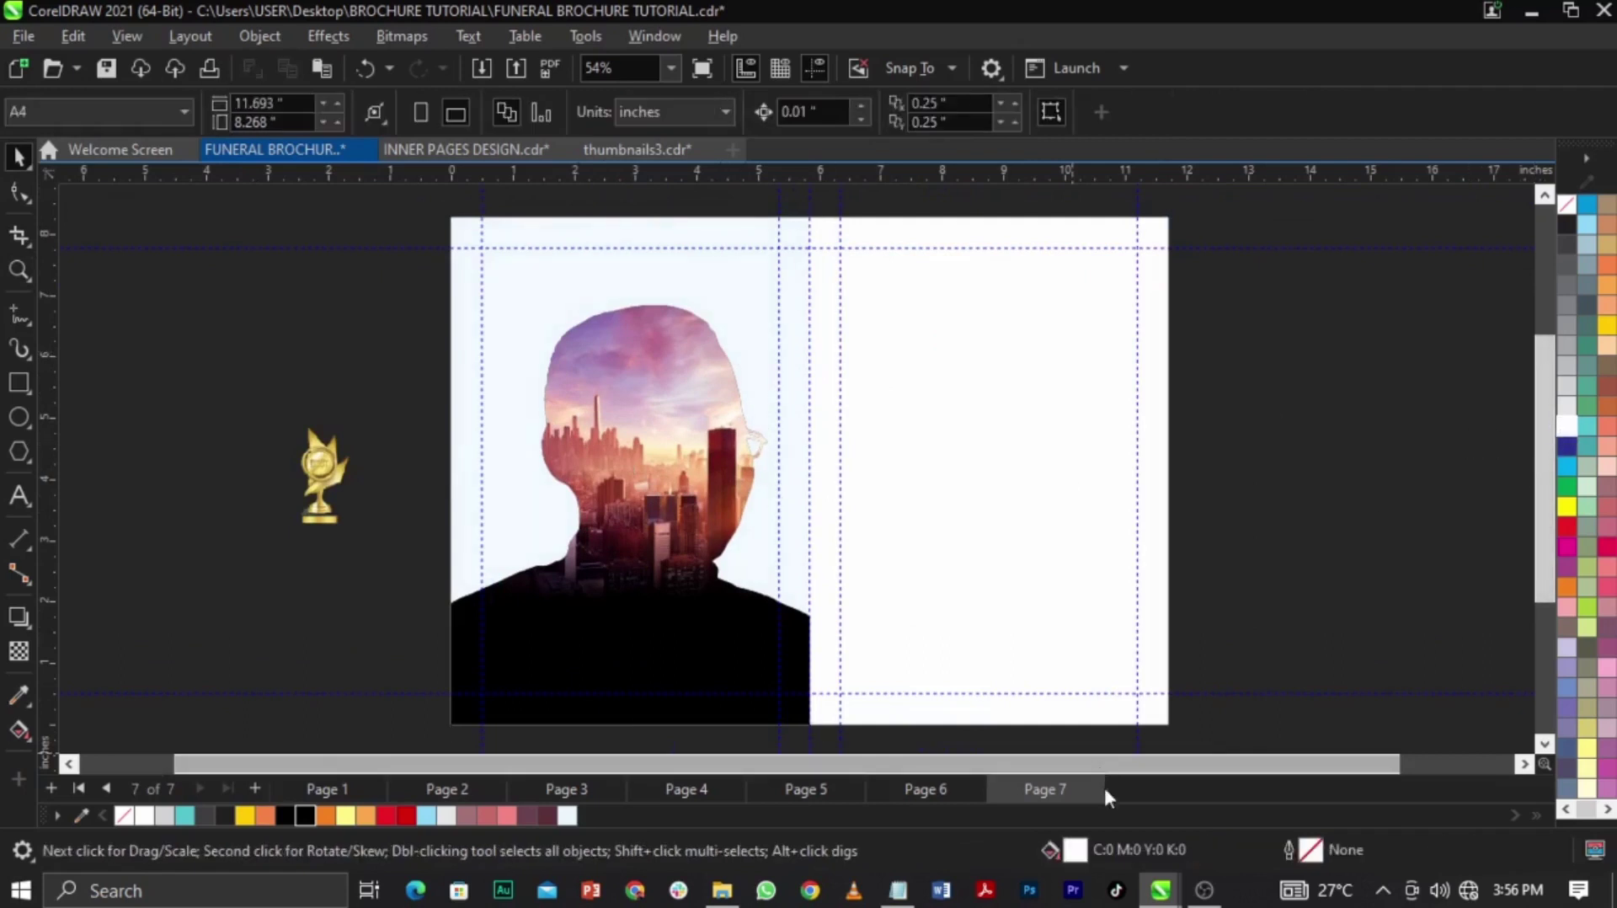
# Add the heading CAREER from the Notepad text file as artistic text and place it above the silhouette's head on the left page
pyautogui.click(900, 886)
pyautogui.scroll(20, 1048, 362)
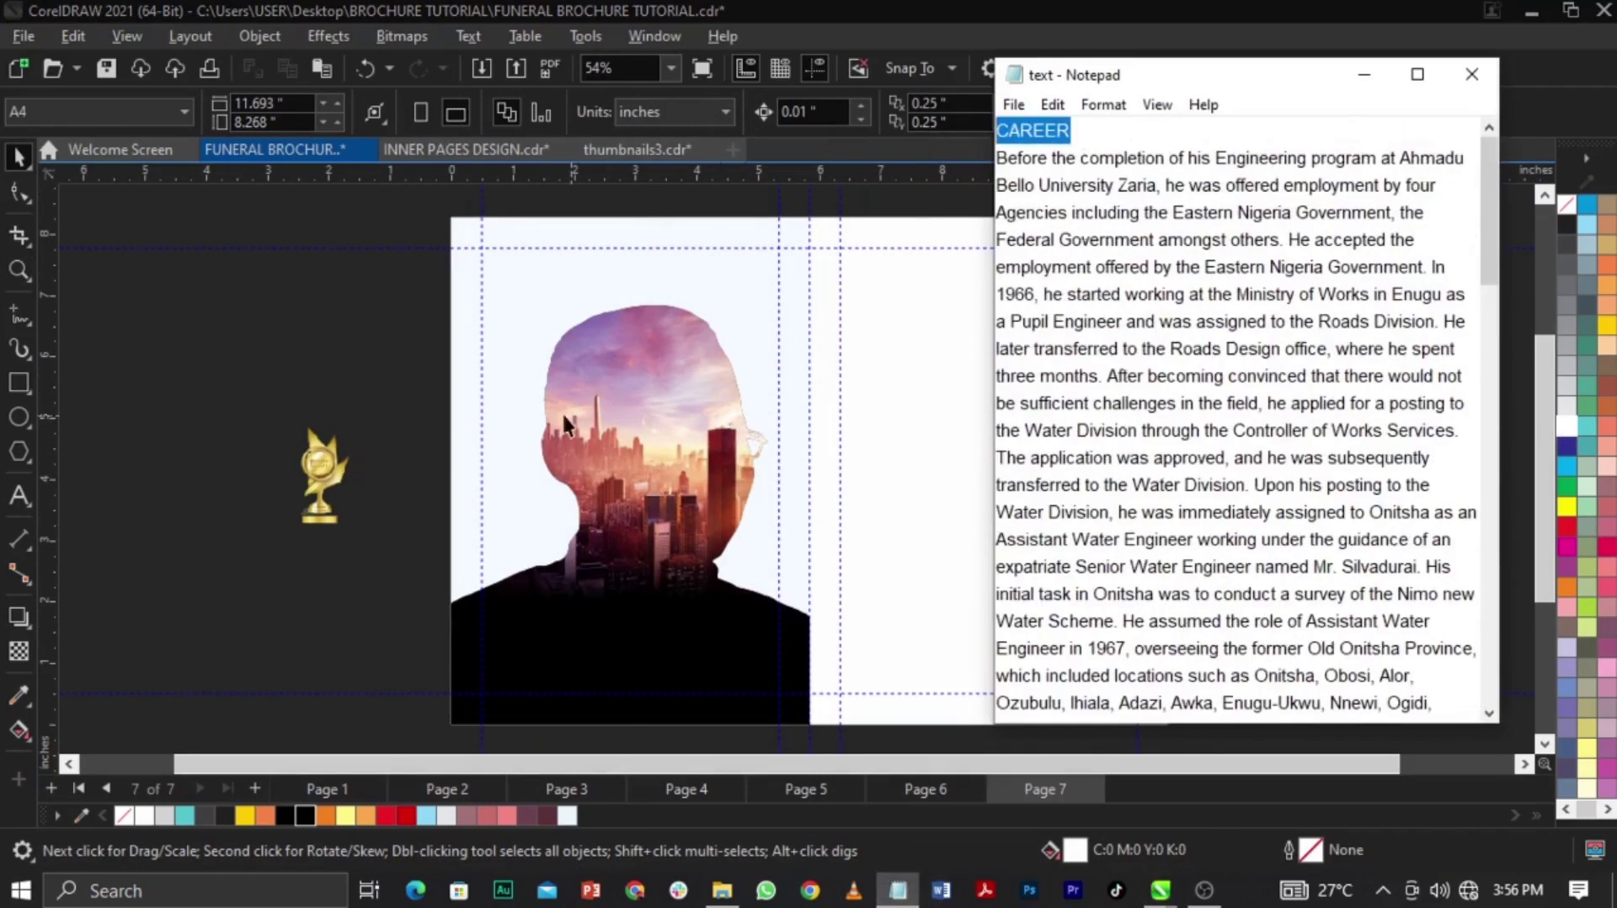
pyautogui.click(187, 397)
pyautogui.click(19, 495)
pyautogui.write('CAREER')
pyautogui.hotkey('ctrl', 'space')
pyautogui.press('F2')
pyautogui.moveTo(375, 234); pyautogui.dragTo(900, 442)
pyautogui.moveTo(579, 403); pyautogui.dragTo(1004, 365)
# Change the CAREER heading's font to Albright free and rotate the heading 90 degrees
pyautogui.scroll(-2, 1003, 371)
pyautogui.scroll(1, 999, 274)
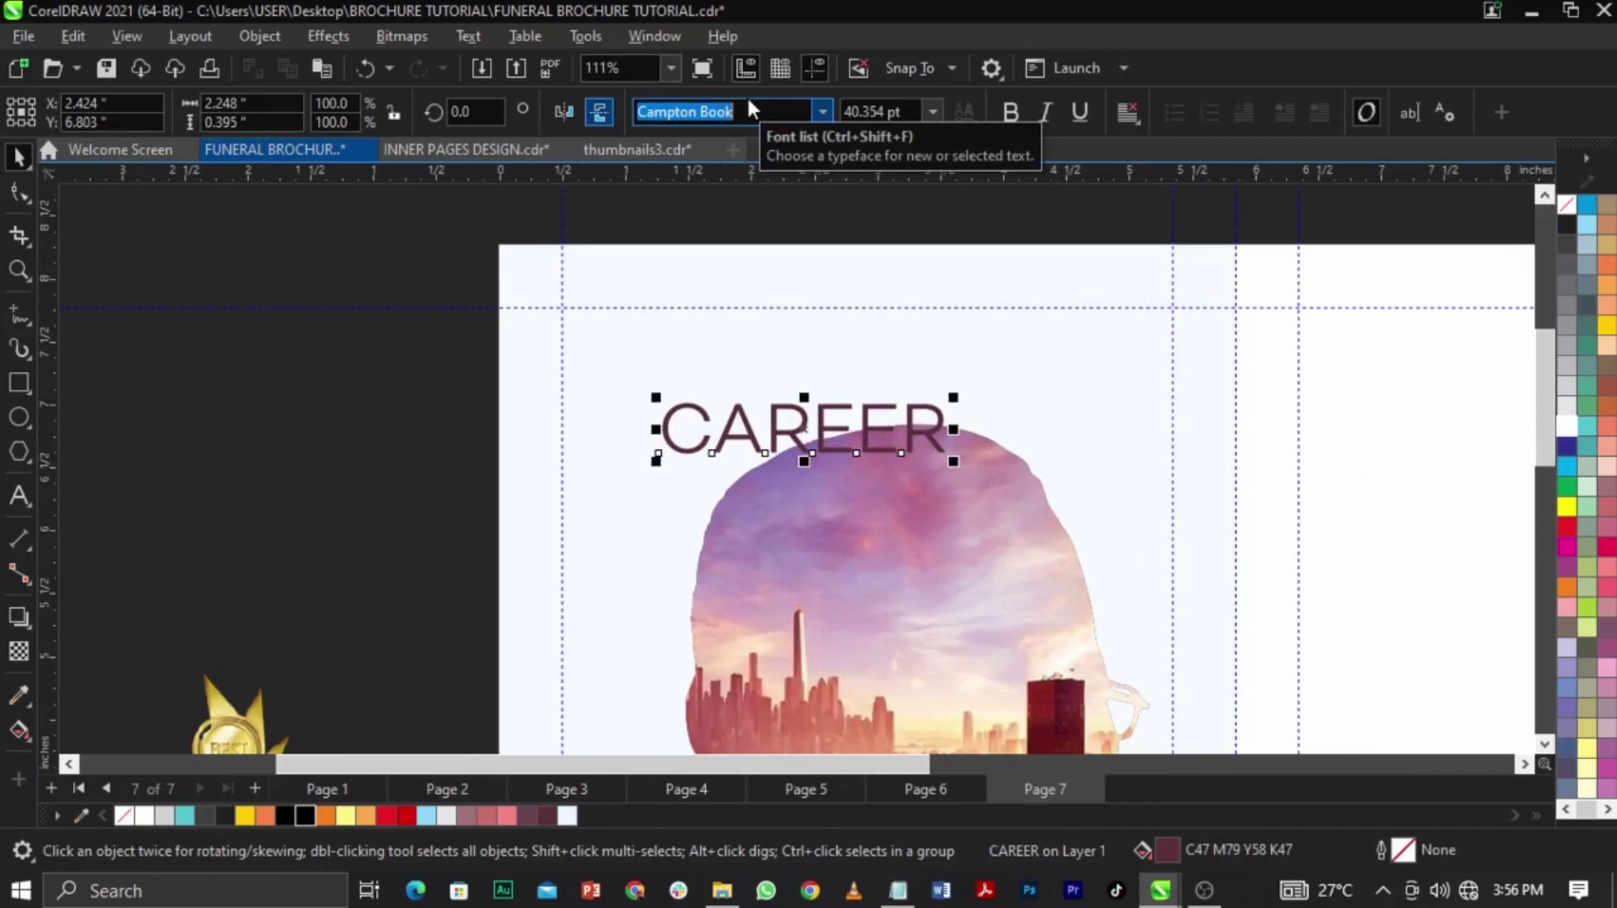
pyautogui.write('a')
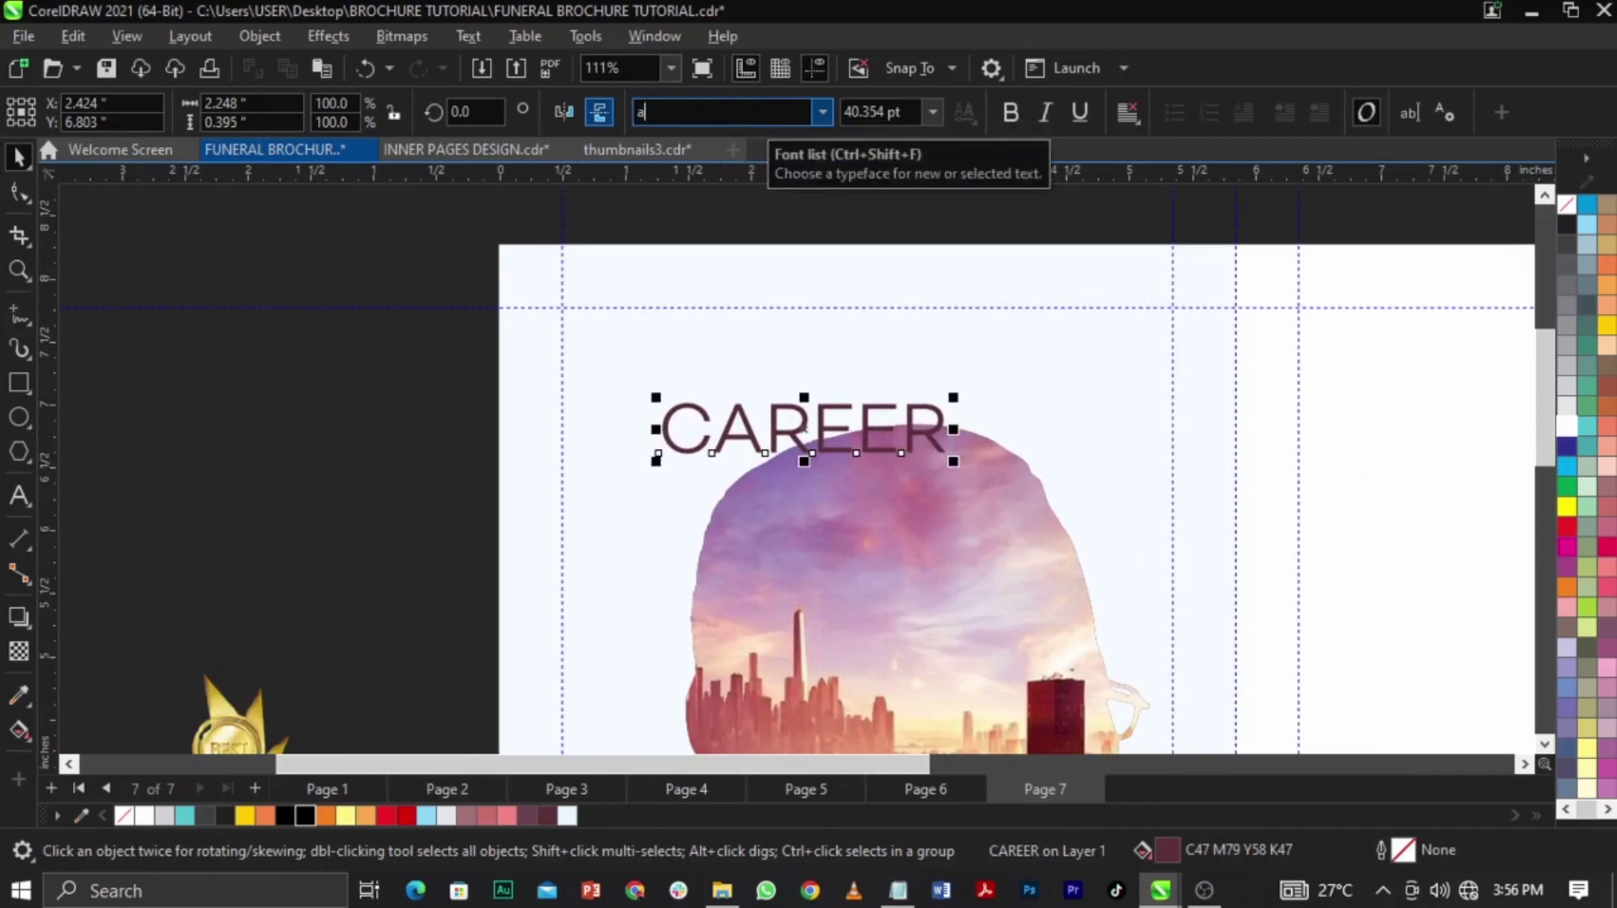
pyautogui.write('lbright free')
pyautogui.press('Return')
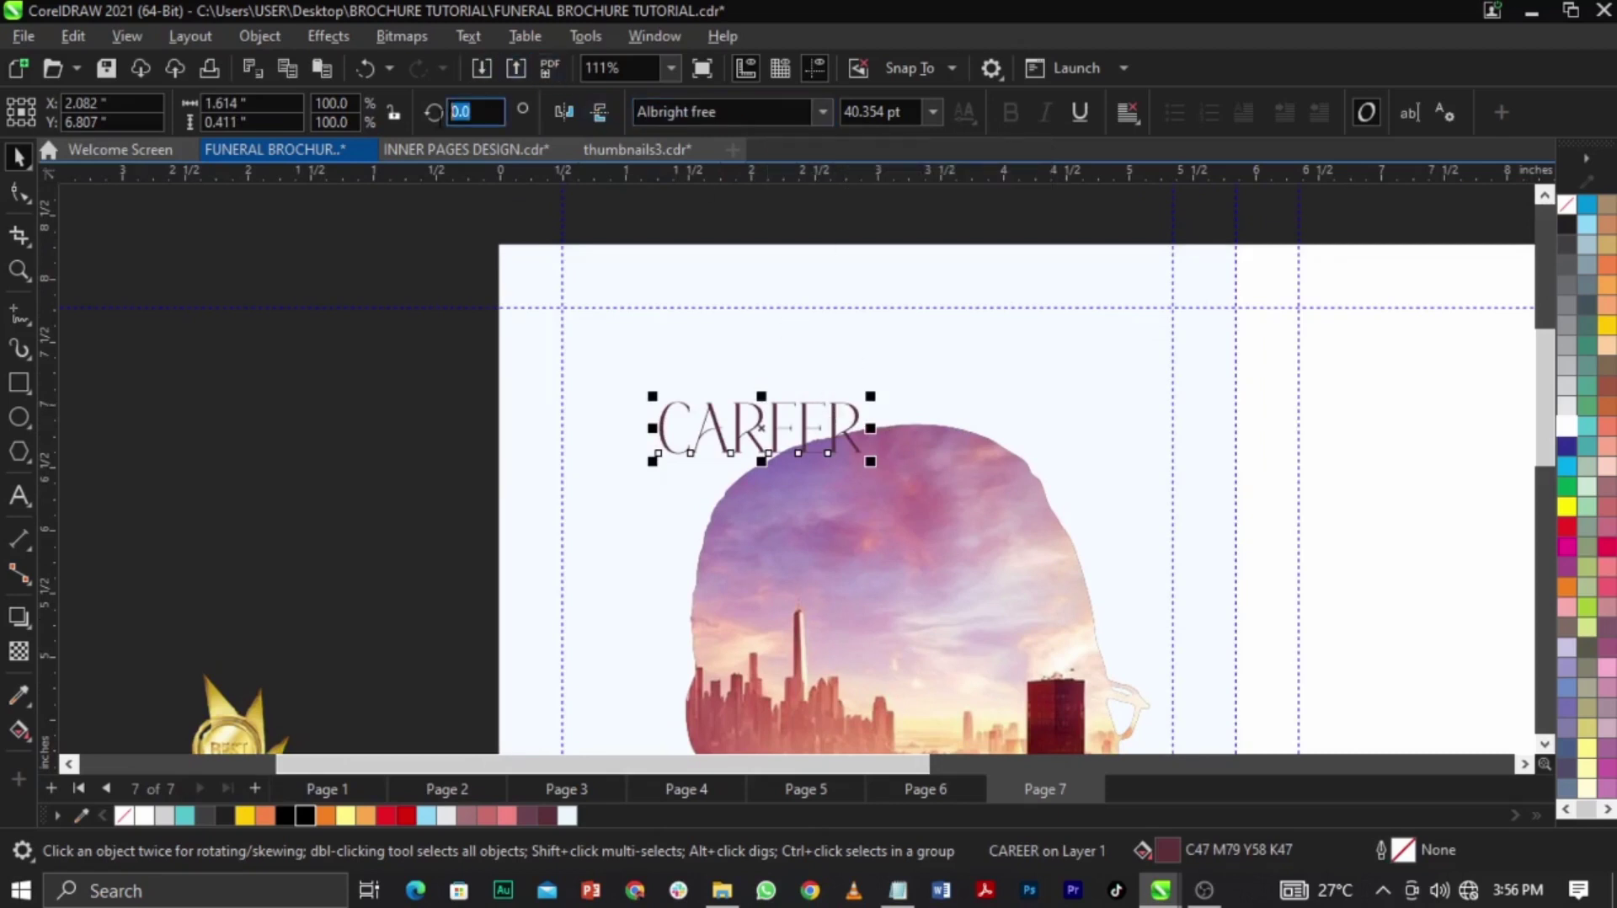
pyautogui.write('90')
pyautogui.press('Return')
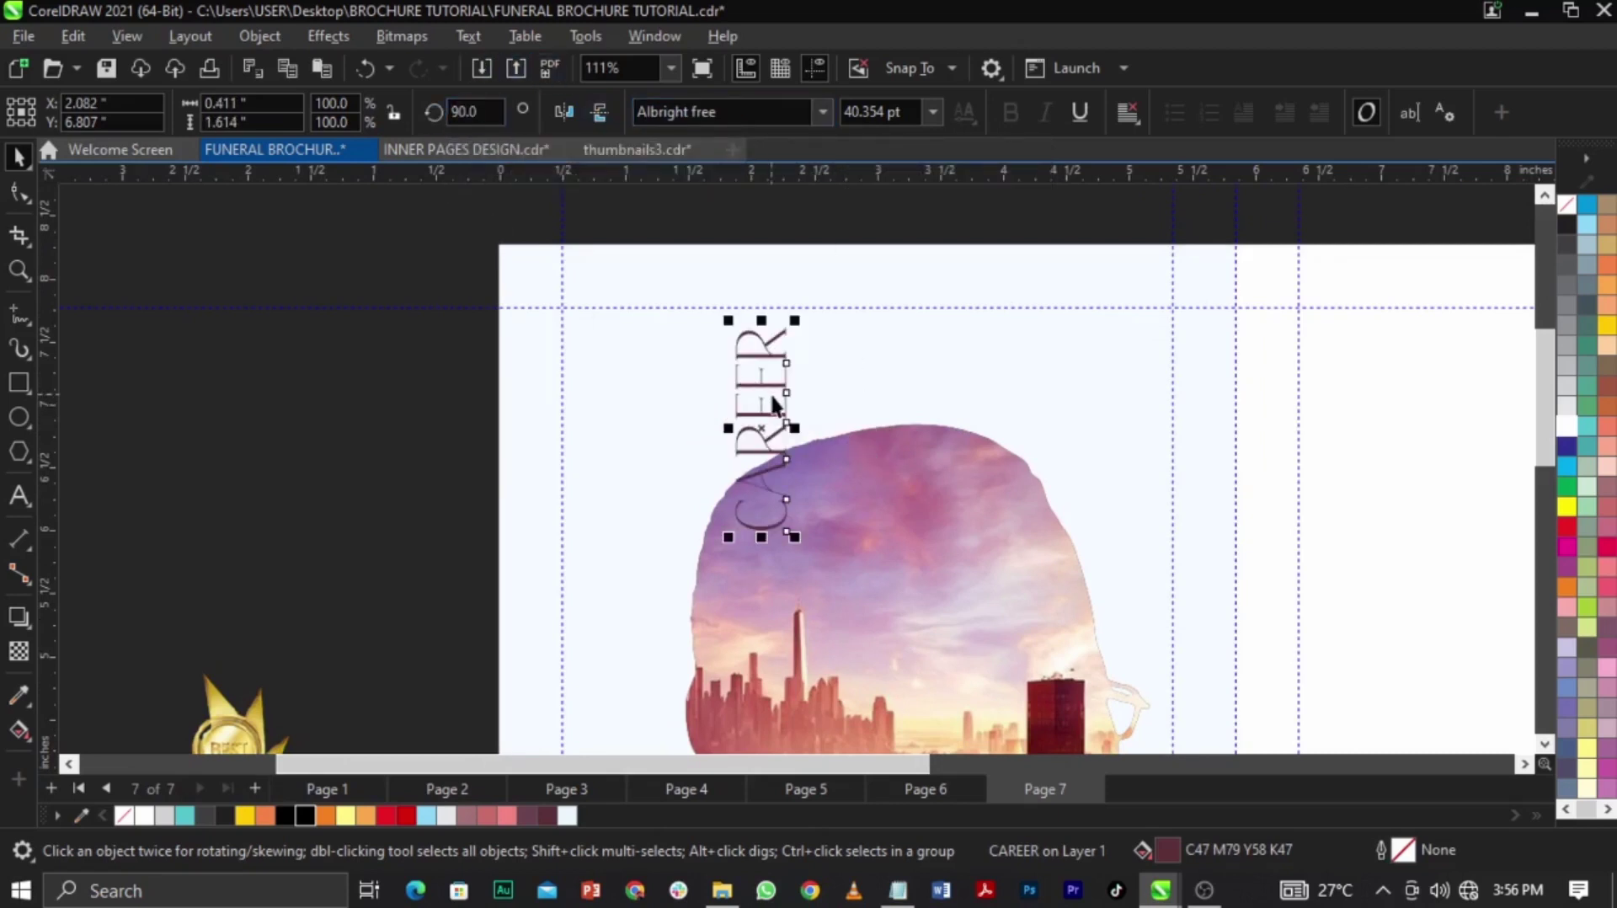
# Place the vertical CAREER heading against the left page's upper left margin guides and enlarge it to about 0.53 by 2.06 inches
pyautogui.moveTo(788, 448); pyautogui.dragTo(627, 453)
pyautogui.moveTo(634, 539); pyautogui.dragTo(670, 592)
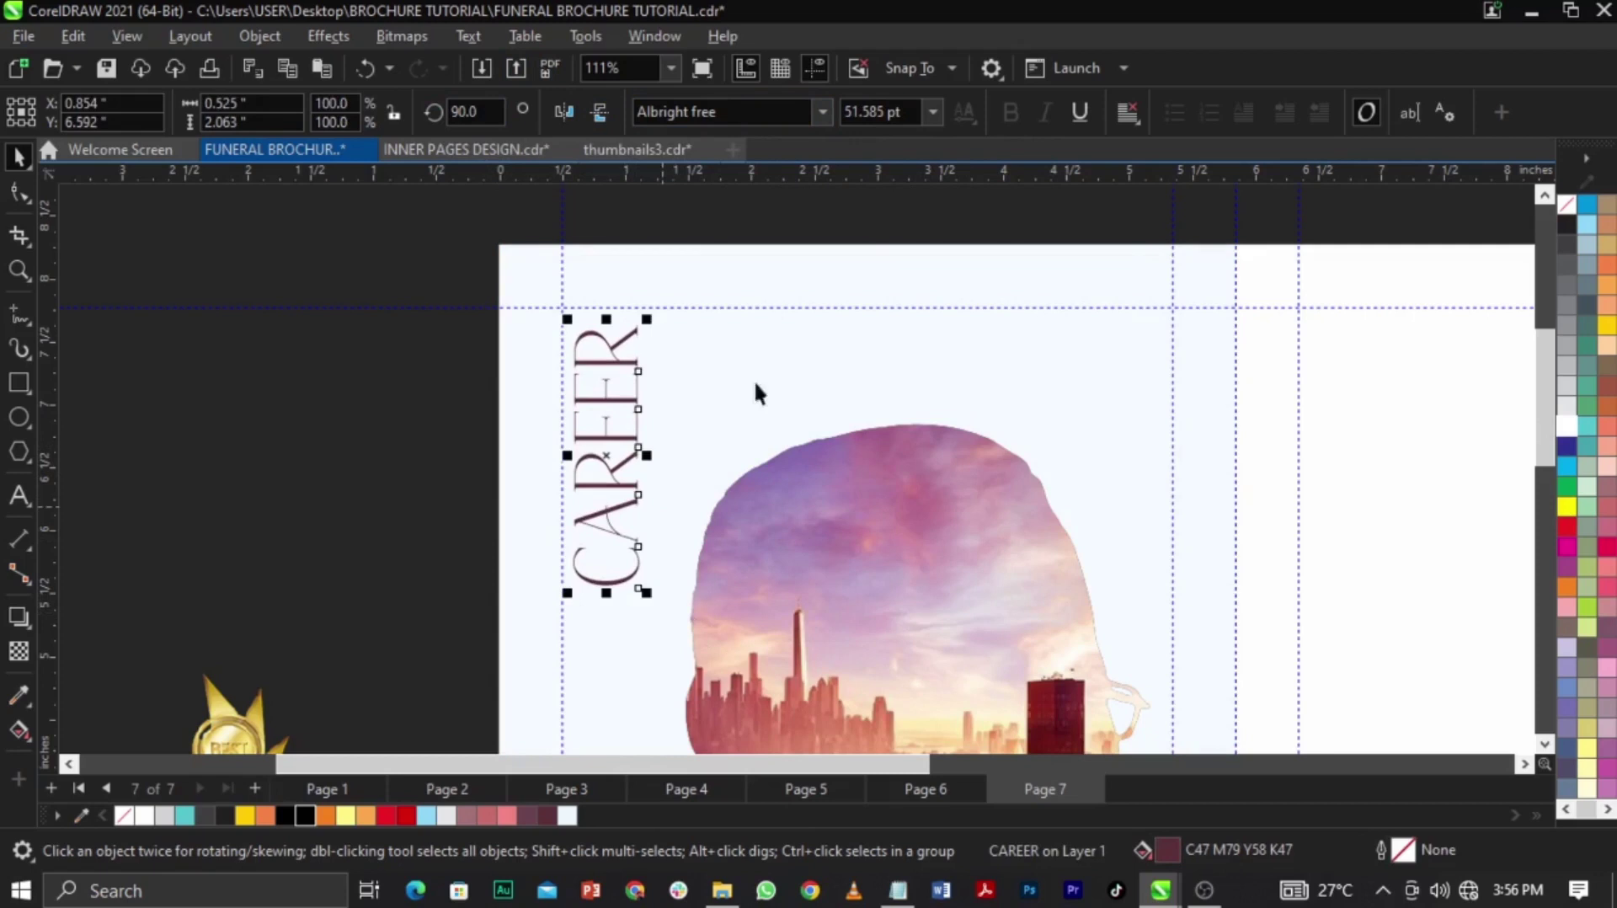
pyautogui.press('F3')
pyautogui.click(581, 389)
pyautogui.press('F2')
pyautogui.moveTo(605, 255); pyautogui.dragTo(1254, 712)
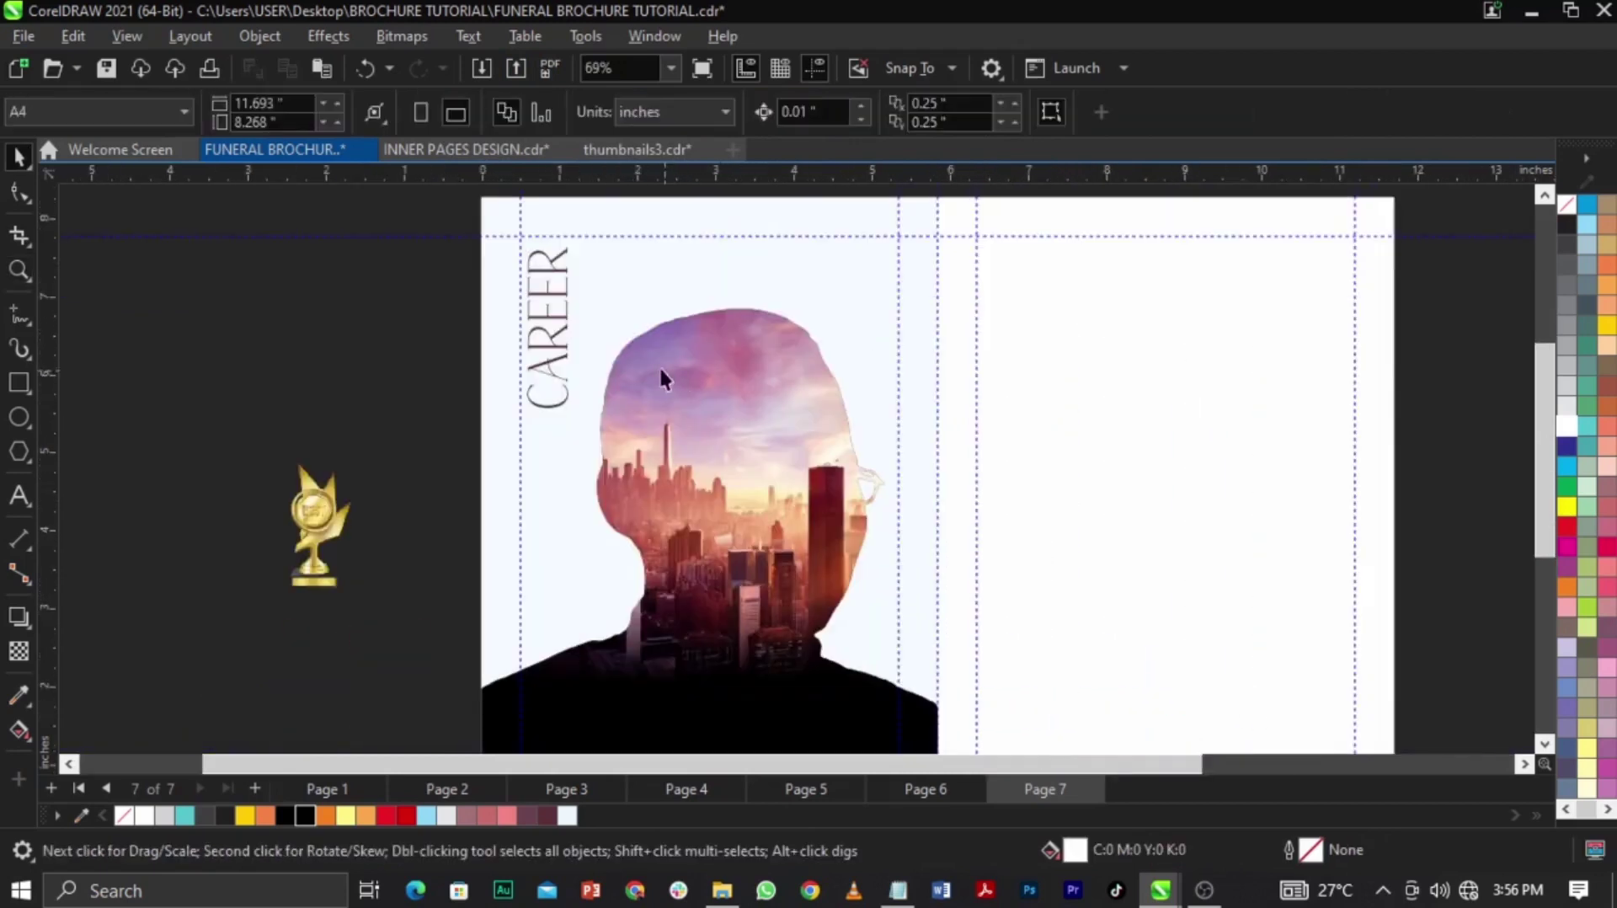
pyautogui.scroll(-3, 743, 433)
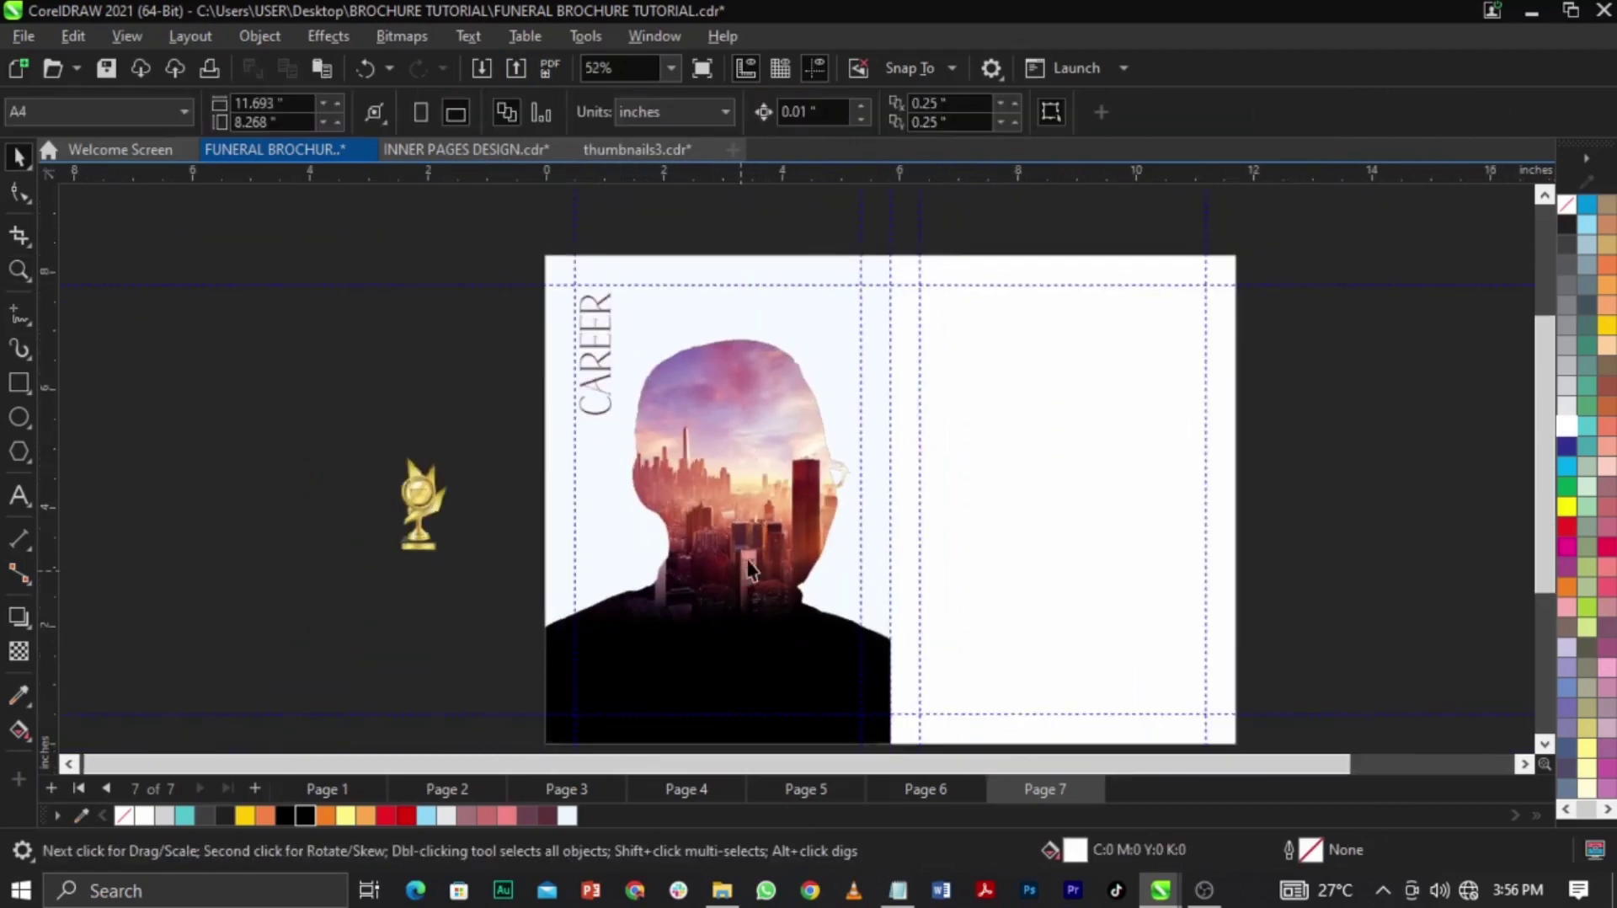
pyautogui.scroll(3, 757, 589)
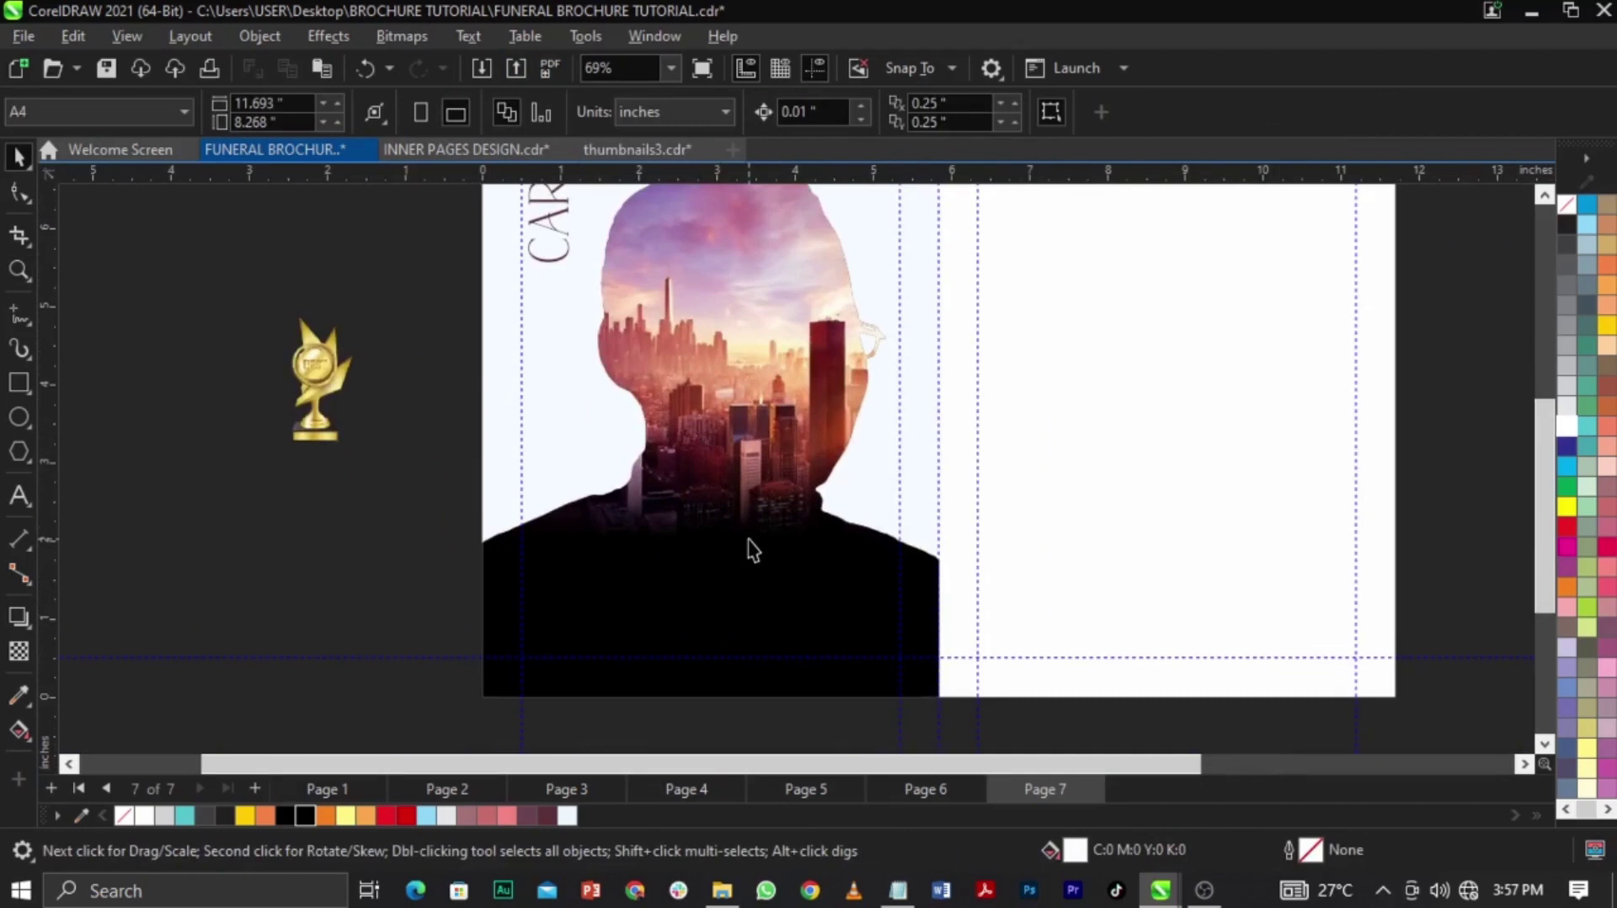
# Edit the left page's PowerClip contents and raise the silhouette until its base is about 0.5 inch above the page's lower edge
pyautogui.scroll(-2, 748, 541)
pyautogui.doubleClick(790, 404)
pyautogui.click(773, 493)
pyautogui.scroll(2, 776, 502)
pyautogui.moveTo(778, 470); pyautogui.dragTo(779, 403)
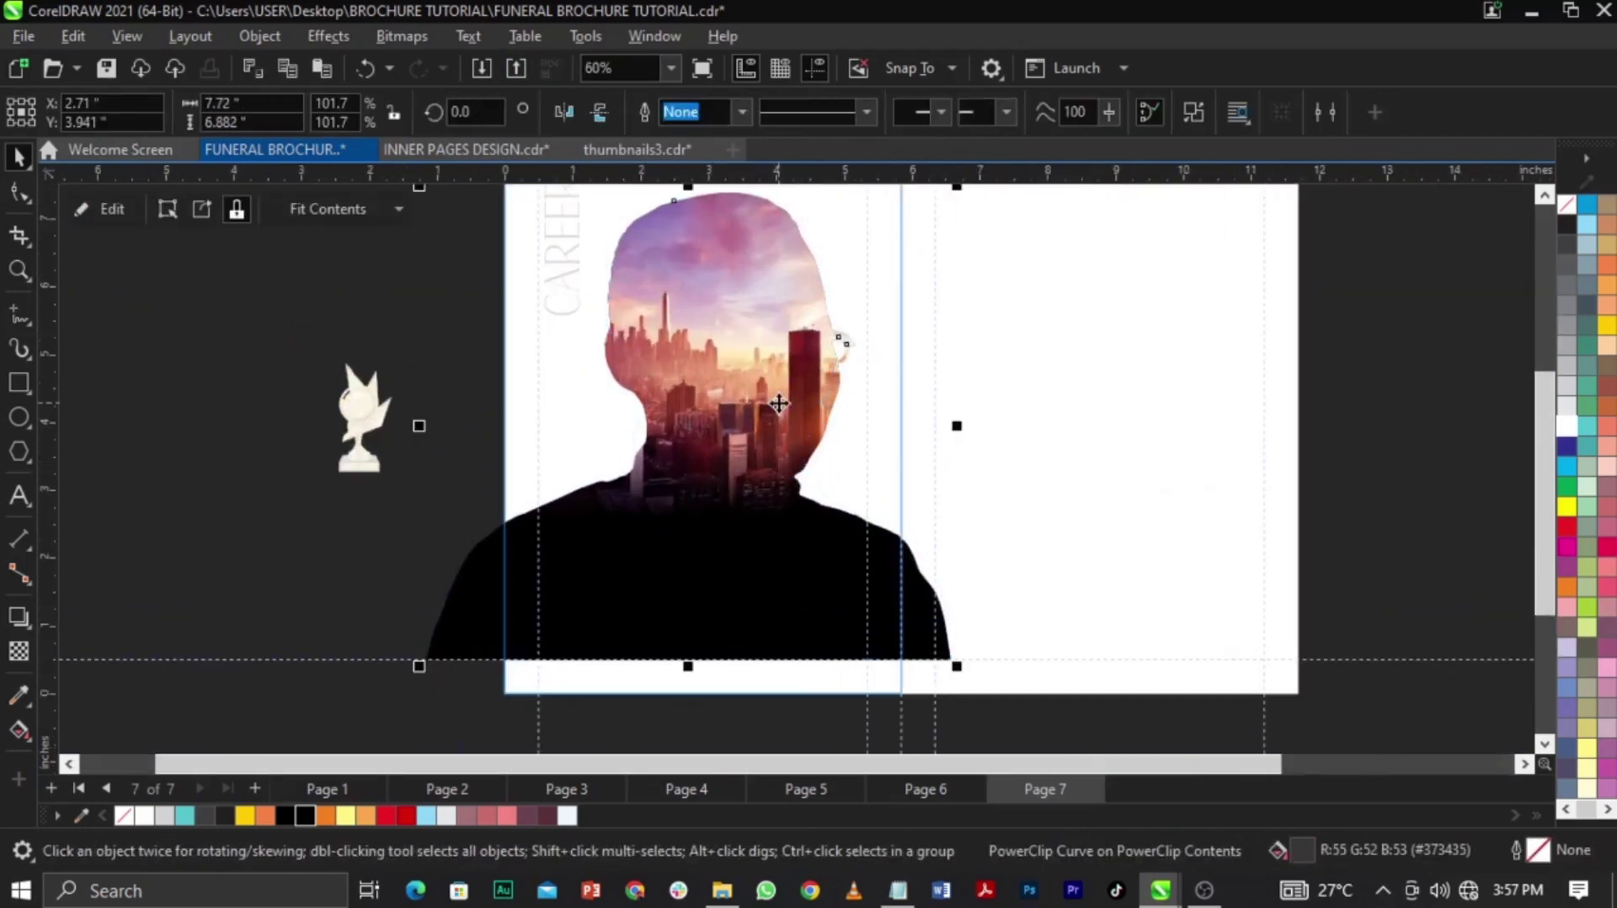
pyautogui.click(415, 594)
# Draw a black rectangle about 9.57 by 1.94 inches to fill the gap beneath the silhouette and finish editing the PowerClip
pyautogui.click(18, 384)
pyautogui.moveTo(380, 626); pyautogui.dragTo(1036, 705)
pyautogui.press('space')
pyautogui.click(286, 814)
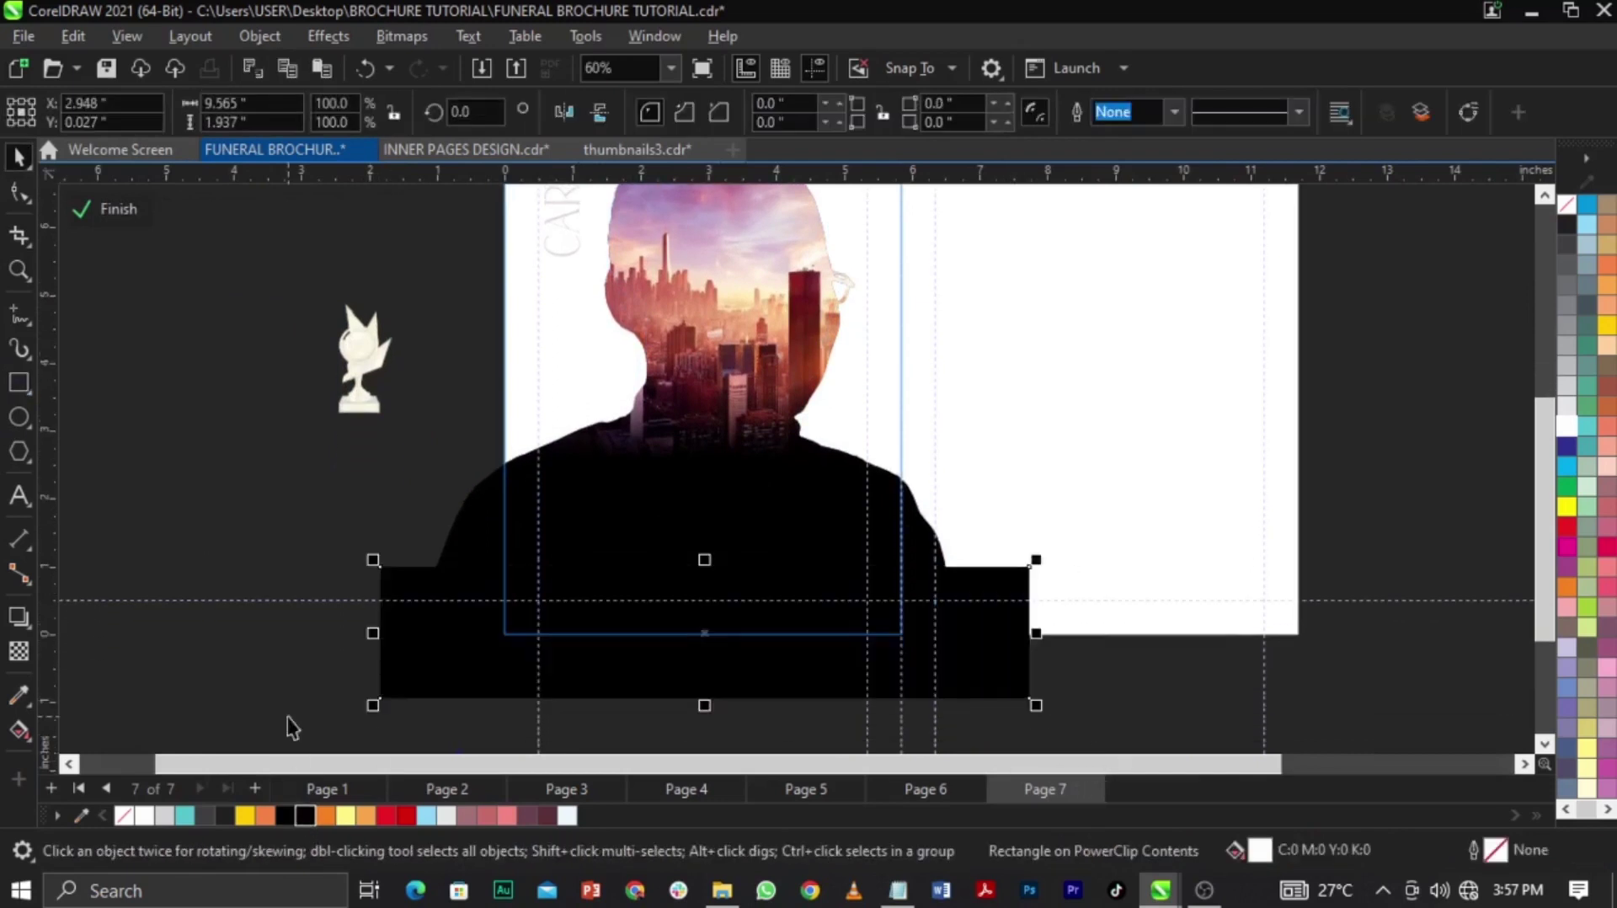
pyautogui.keyDown('ctrl'); pyautogui.click(289, 714); pyautogui.keyUp('ctrl')
pyautogui.scroll(-4, 777, 649)
pyautogui.scroll(5, 783, 497)
pyautogui.scroll(-3, 782, 499)
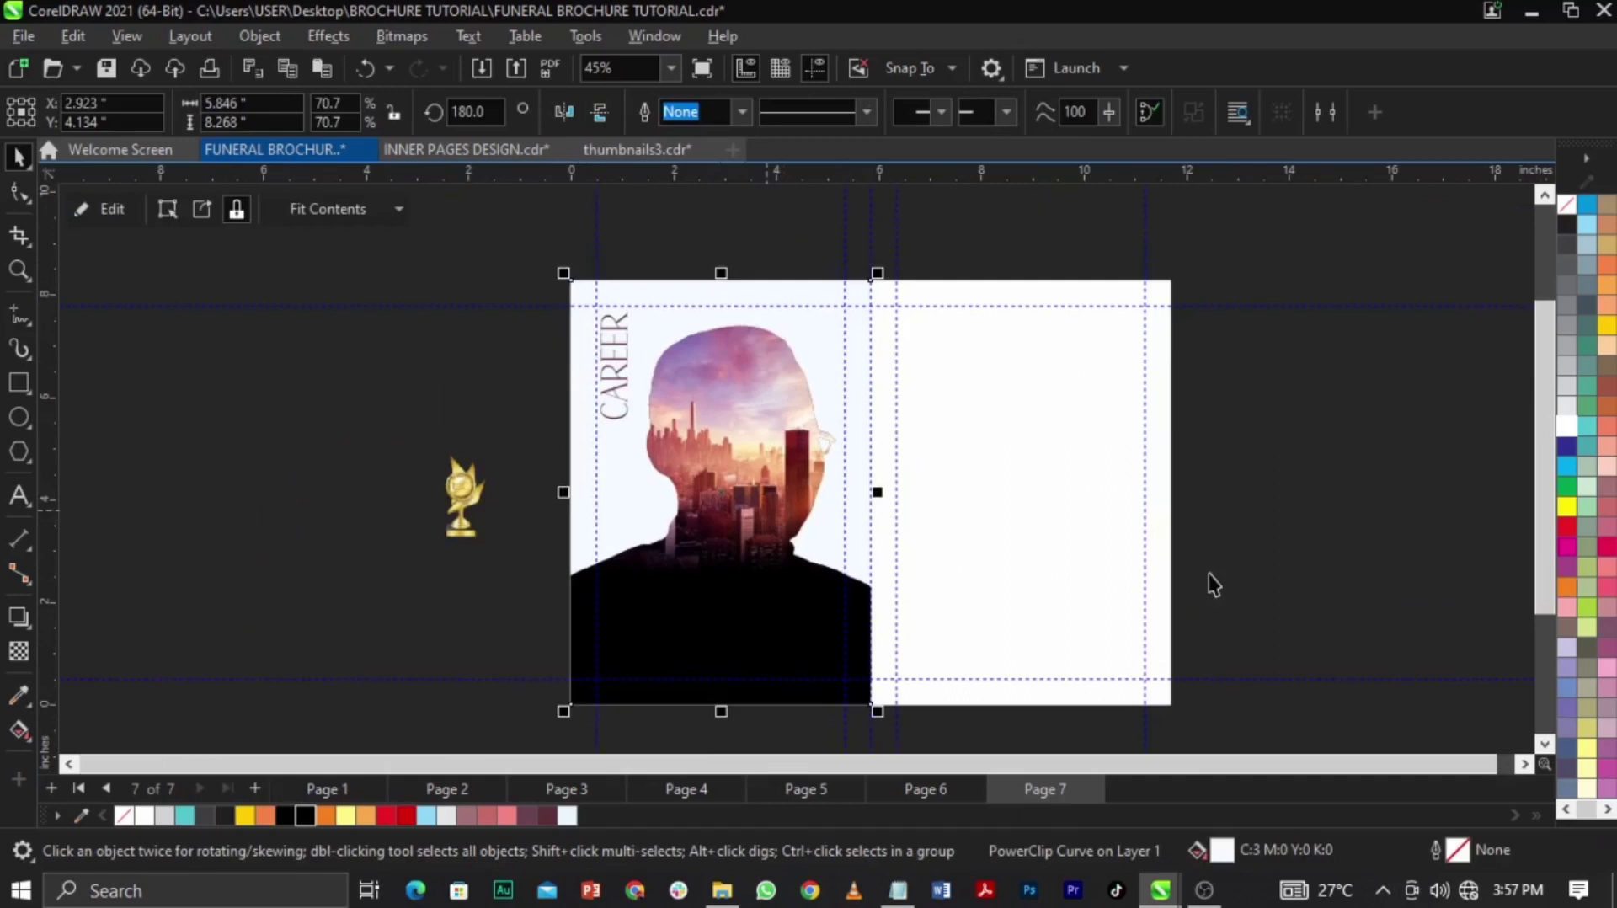
pyautogui.click(1380, 577)
# Copy the text frame beside the photo of roses on page 6 onto page 7 and delete all its text
pyautogui.press('pageup')
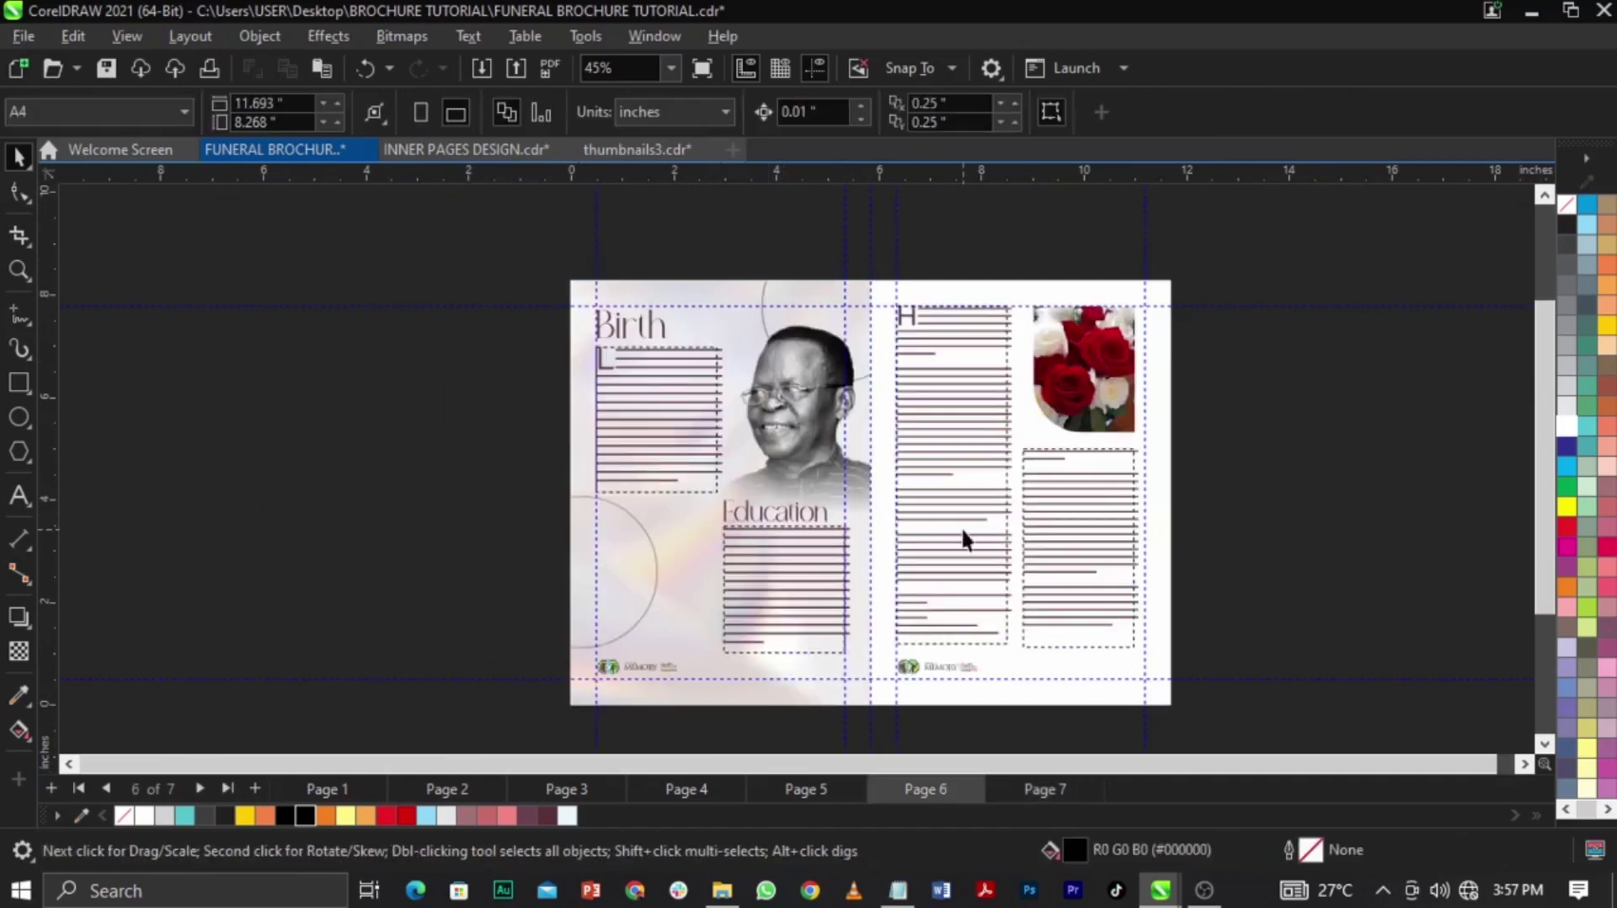
pyautogui.click(963, 528)
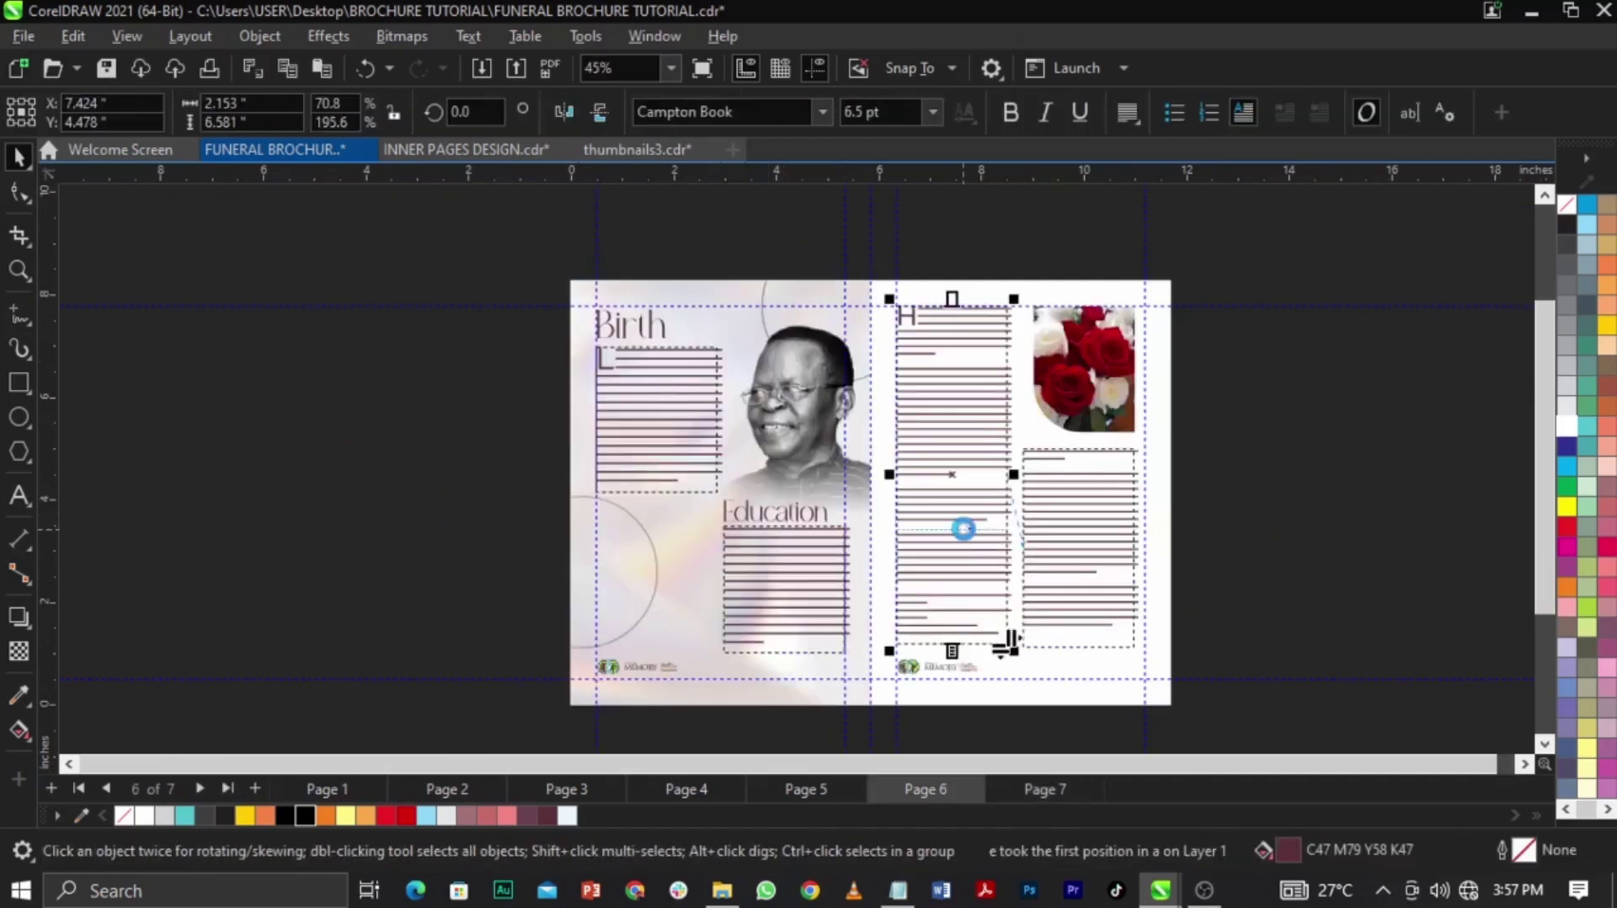
pyautogui.press('pagedown')
pyautogui.click(963, 527)
pyautogui.click(972, 497)
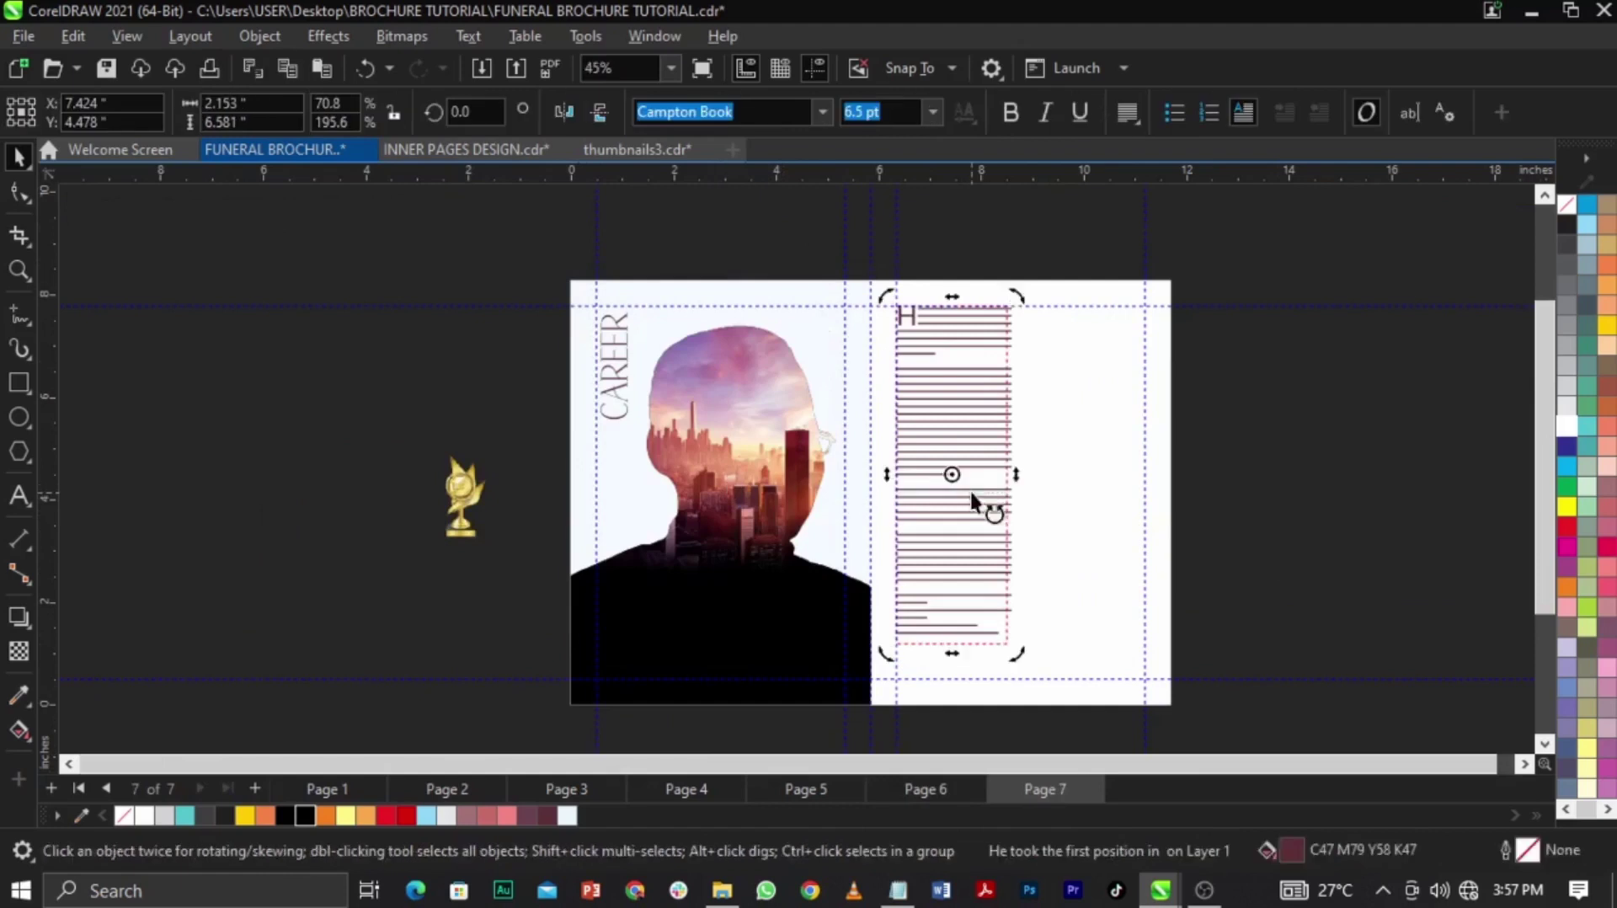
pyautogui.doubleClick(972, 497)
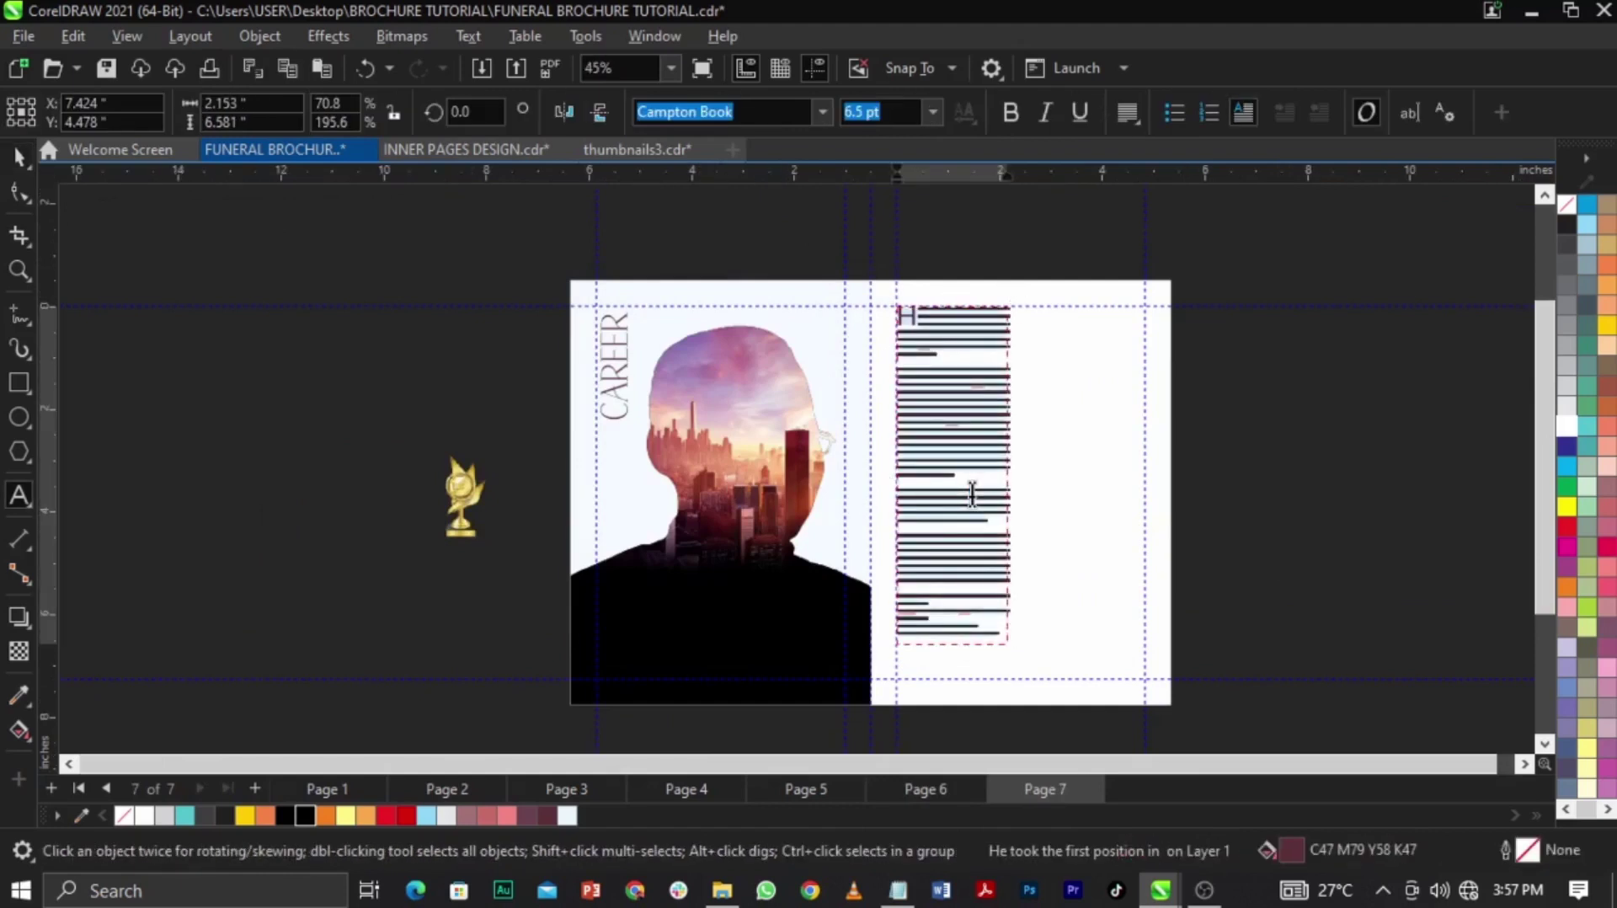
pyautogui.press('Delete')
pyautogui.hotkey('ctrl', 'space')
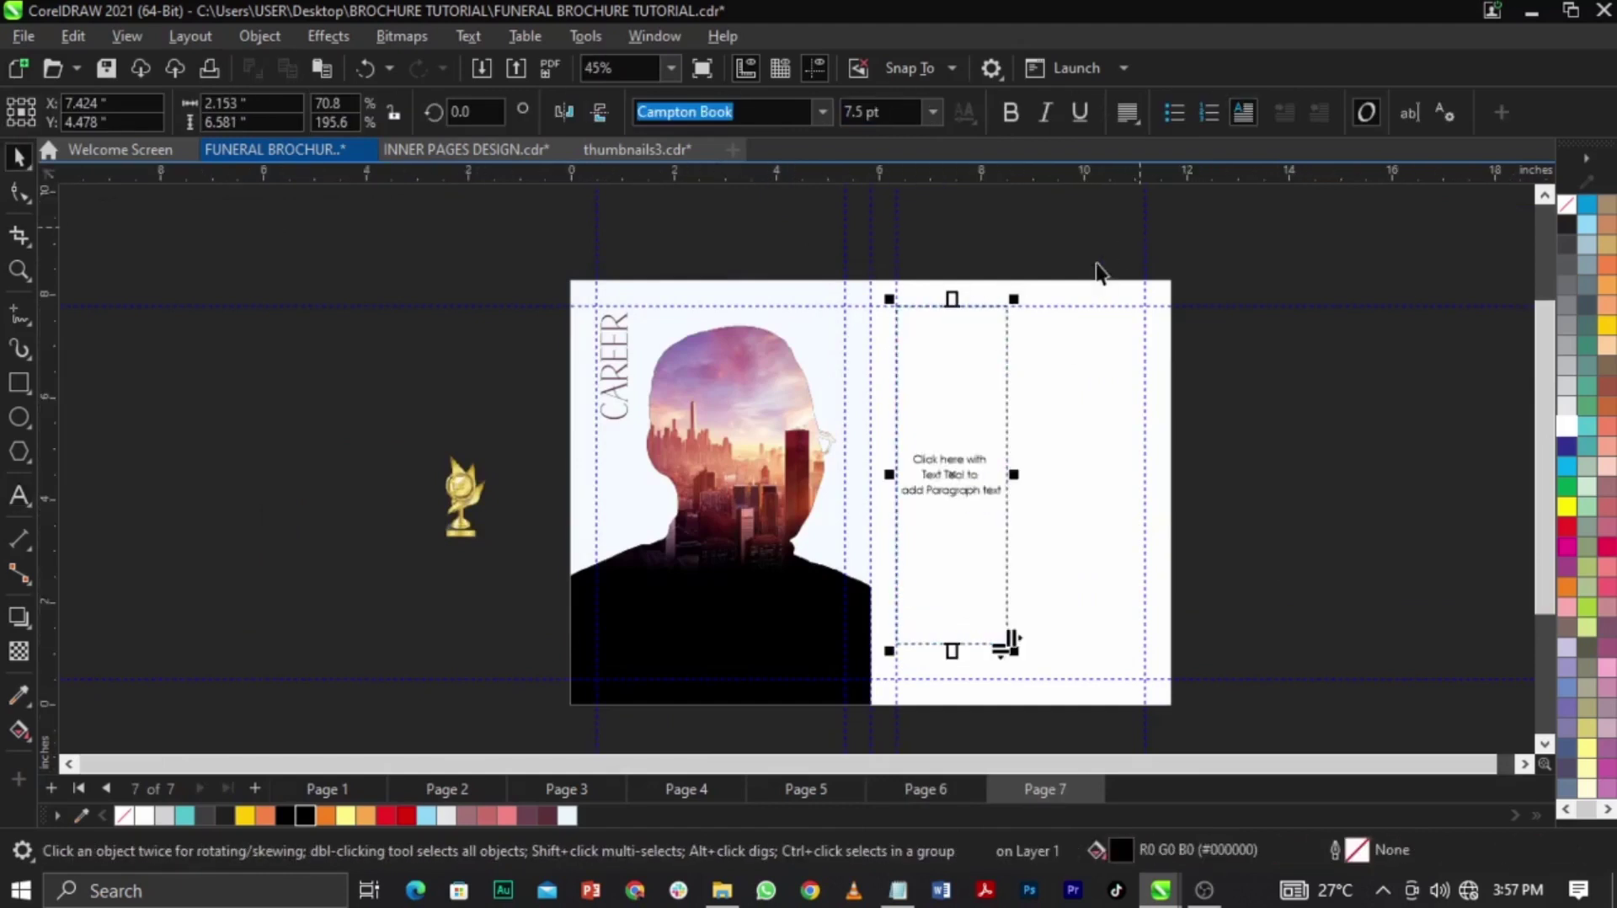
# Resize the empty text frame to about 2.15 by 1.82 inches and place it over the silhouette's black shoulders
pyautogui.moveTo(953, 300)
pyautogui.mouseDown()
pyautogui.moveTo(975, 406)
pyautogui.moveTo(969, 514)
pyautogui.moveTo(706, 603)
pyautogui.mouseUp()
pyautogui.press('z')
pyautogui.moveTo(523, 546); pyautogui.dragTo(976, 727)
pyautogui.press('space')
pyautogui.moveTo(621, 628); pyautogui.dragTo(619, 512)
pyautogui.moveTo(614, 368); pyautogui.dragTo(606, 423)
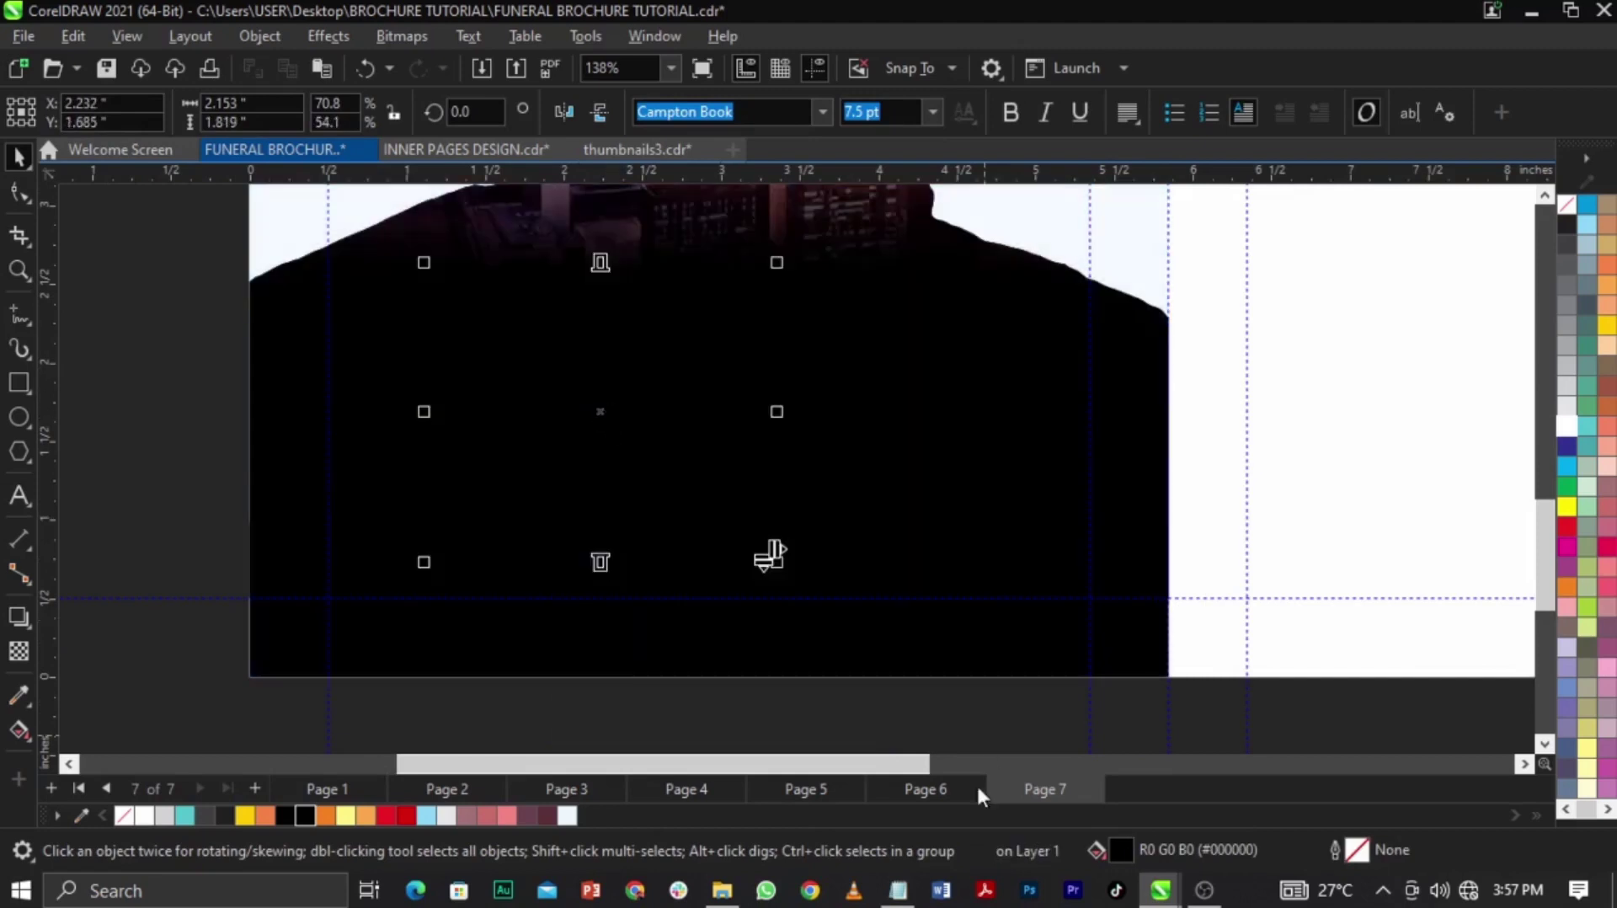
# Copy the career paragraphs, from "Before the completion" to "Government.", out of the Notepad file and paste them into the empty text frame
pyautogui.click(901, 891)
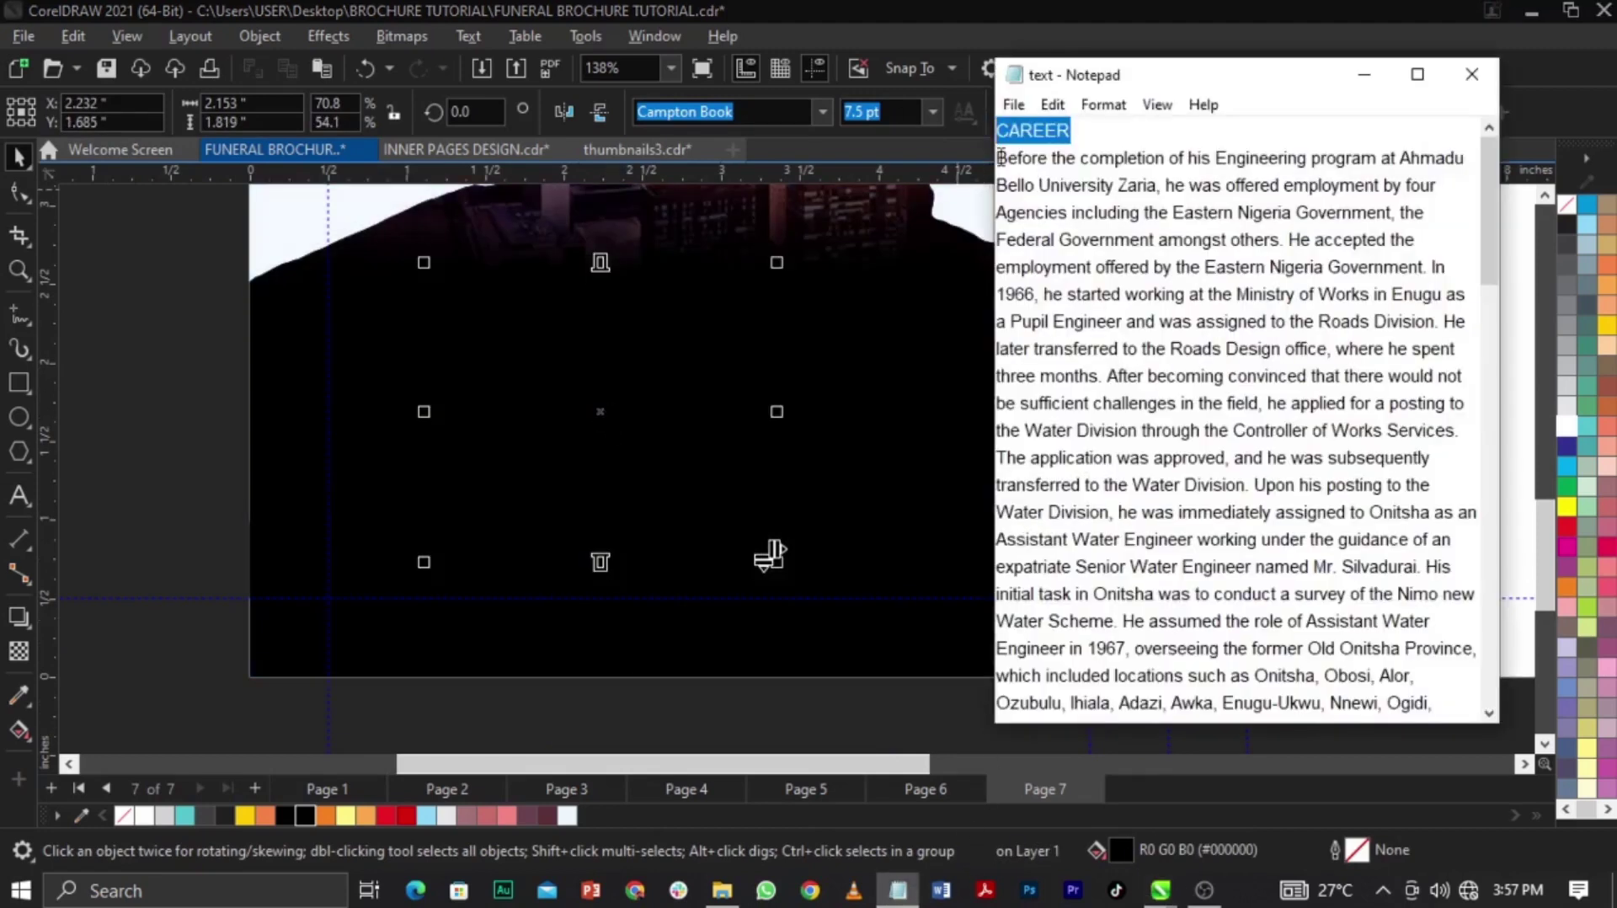
pyautogui.moveTo(1000, 158); pyautogui.dragTo(1396, 493)
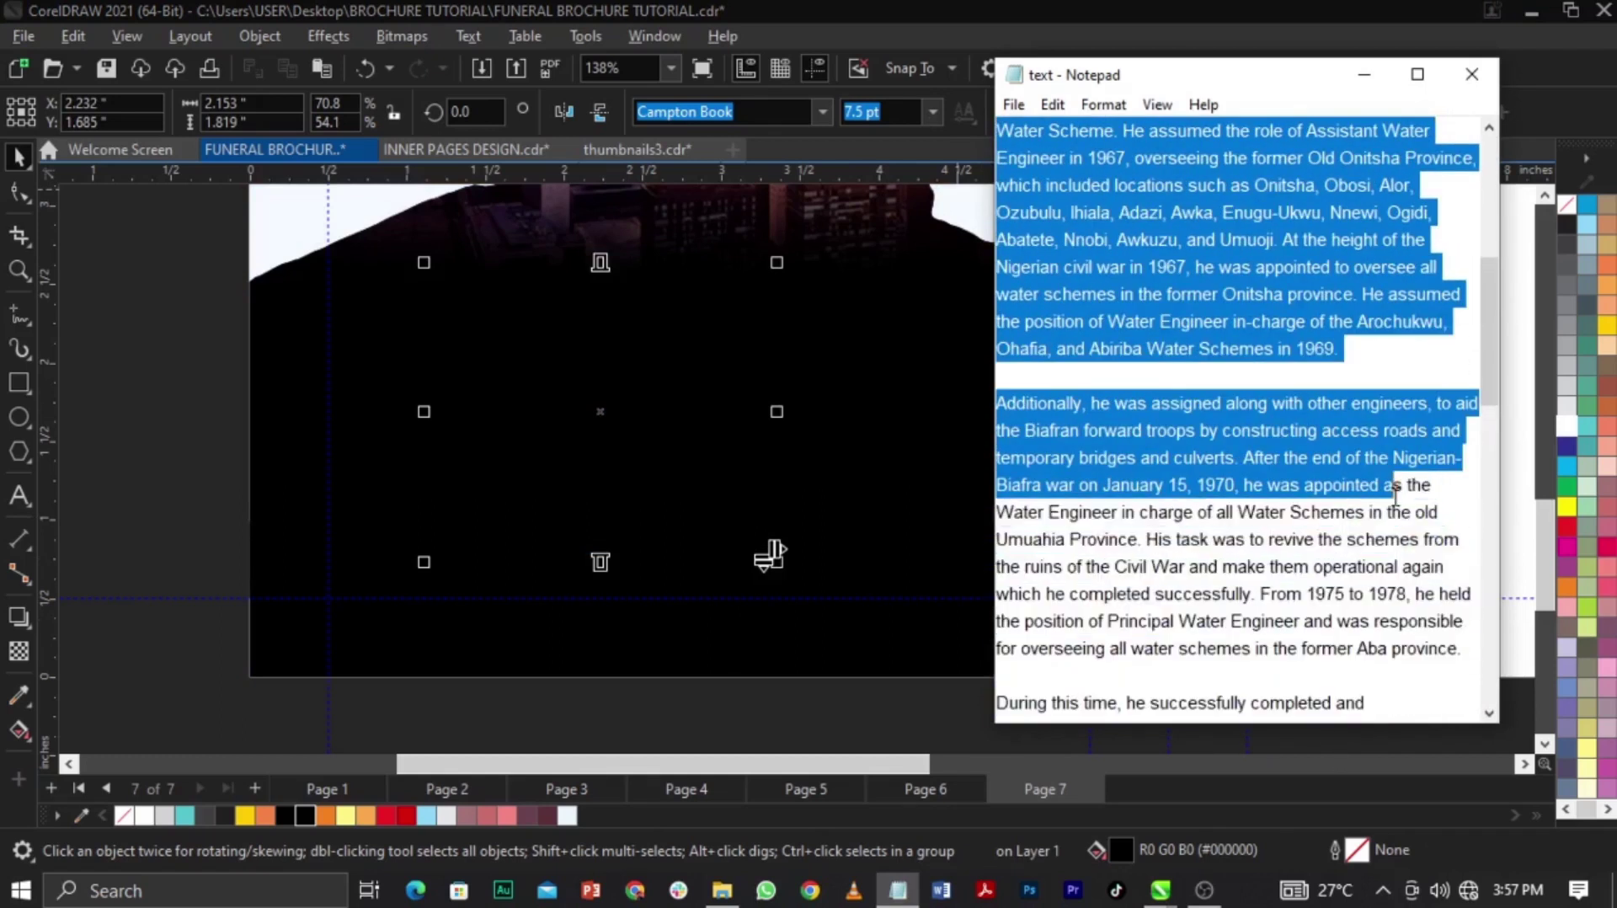
pyautogui.moveTo(1396, 492); pyautogui.dragTo(1408, 609)
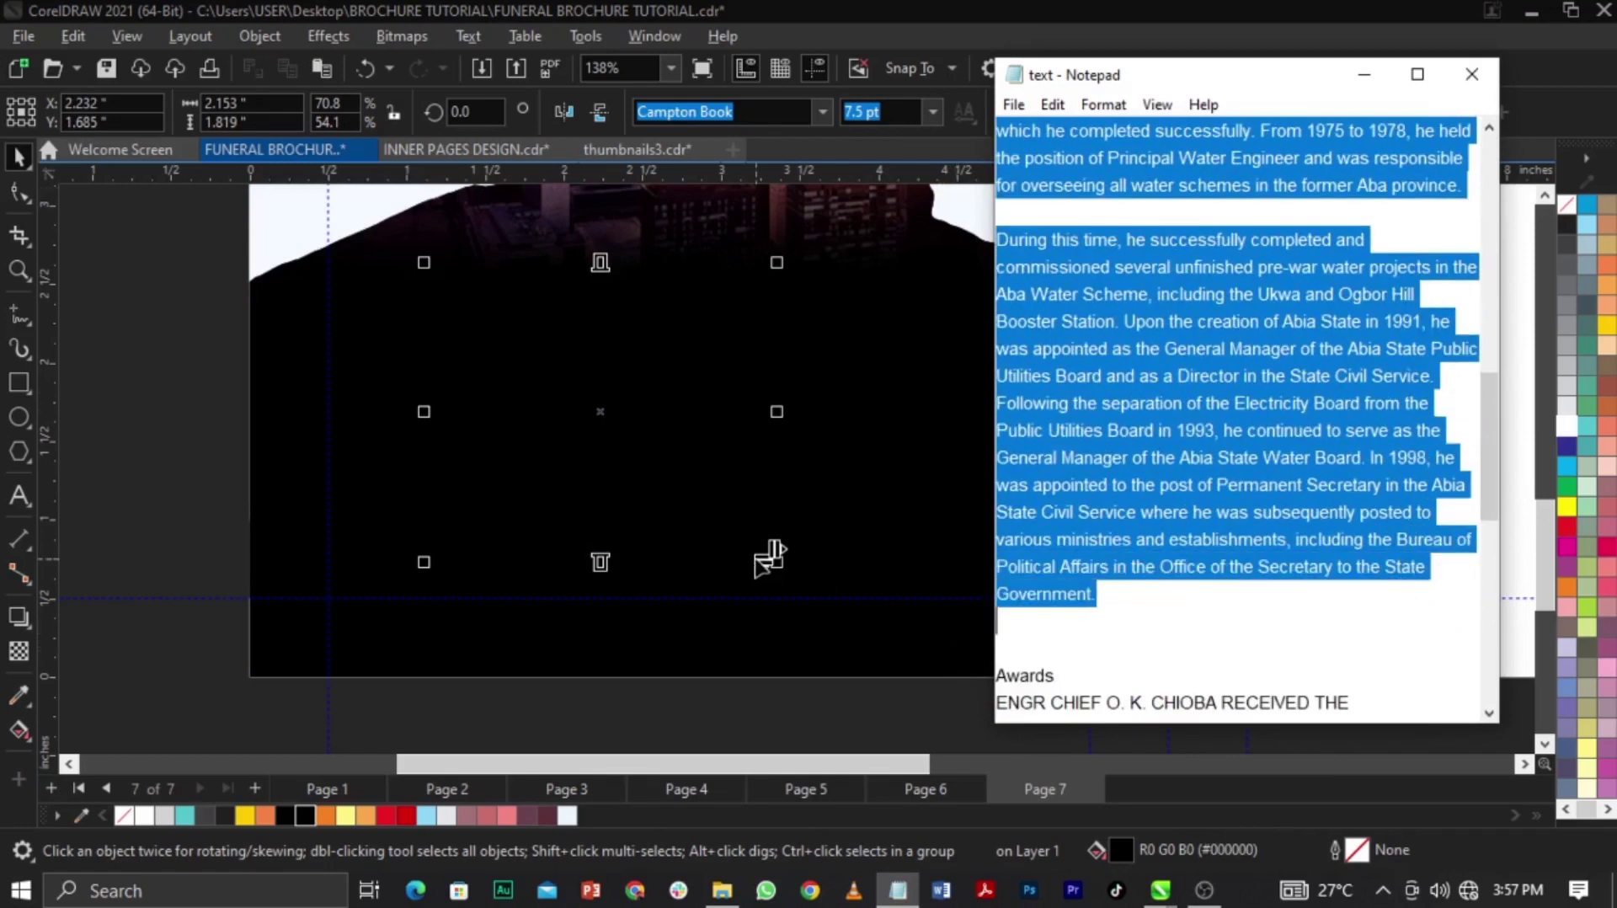
pyautogui.doubleClick(477, 456)
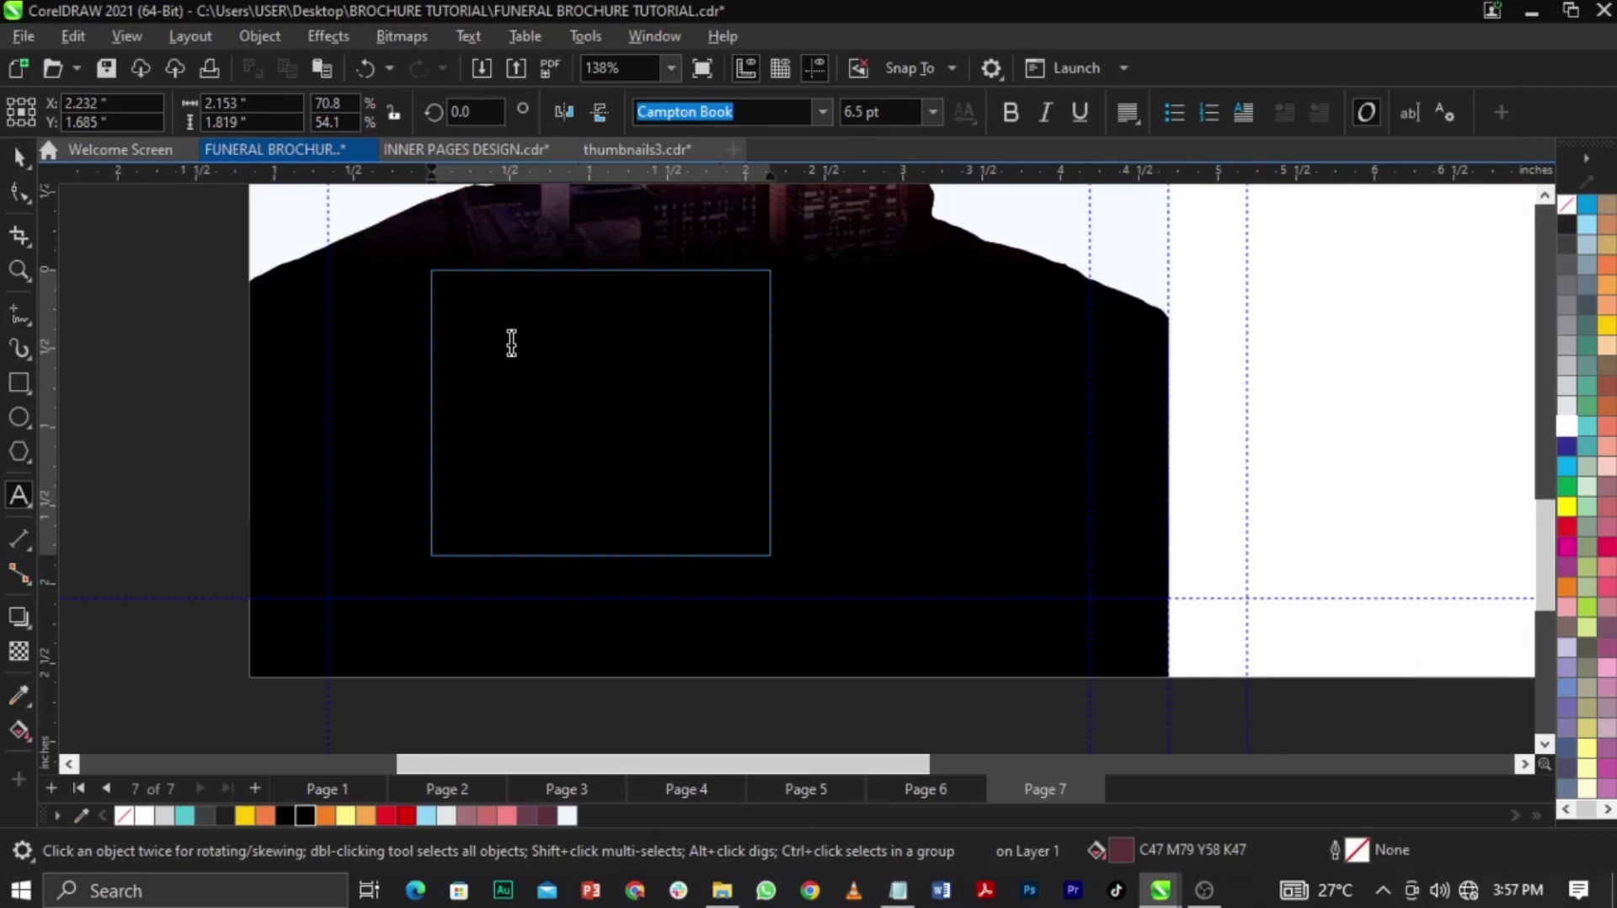
pyautogui.hotkey('ctrl', 'v')
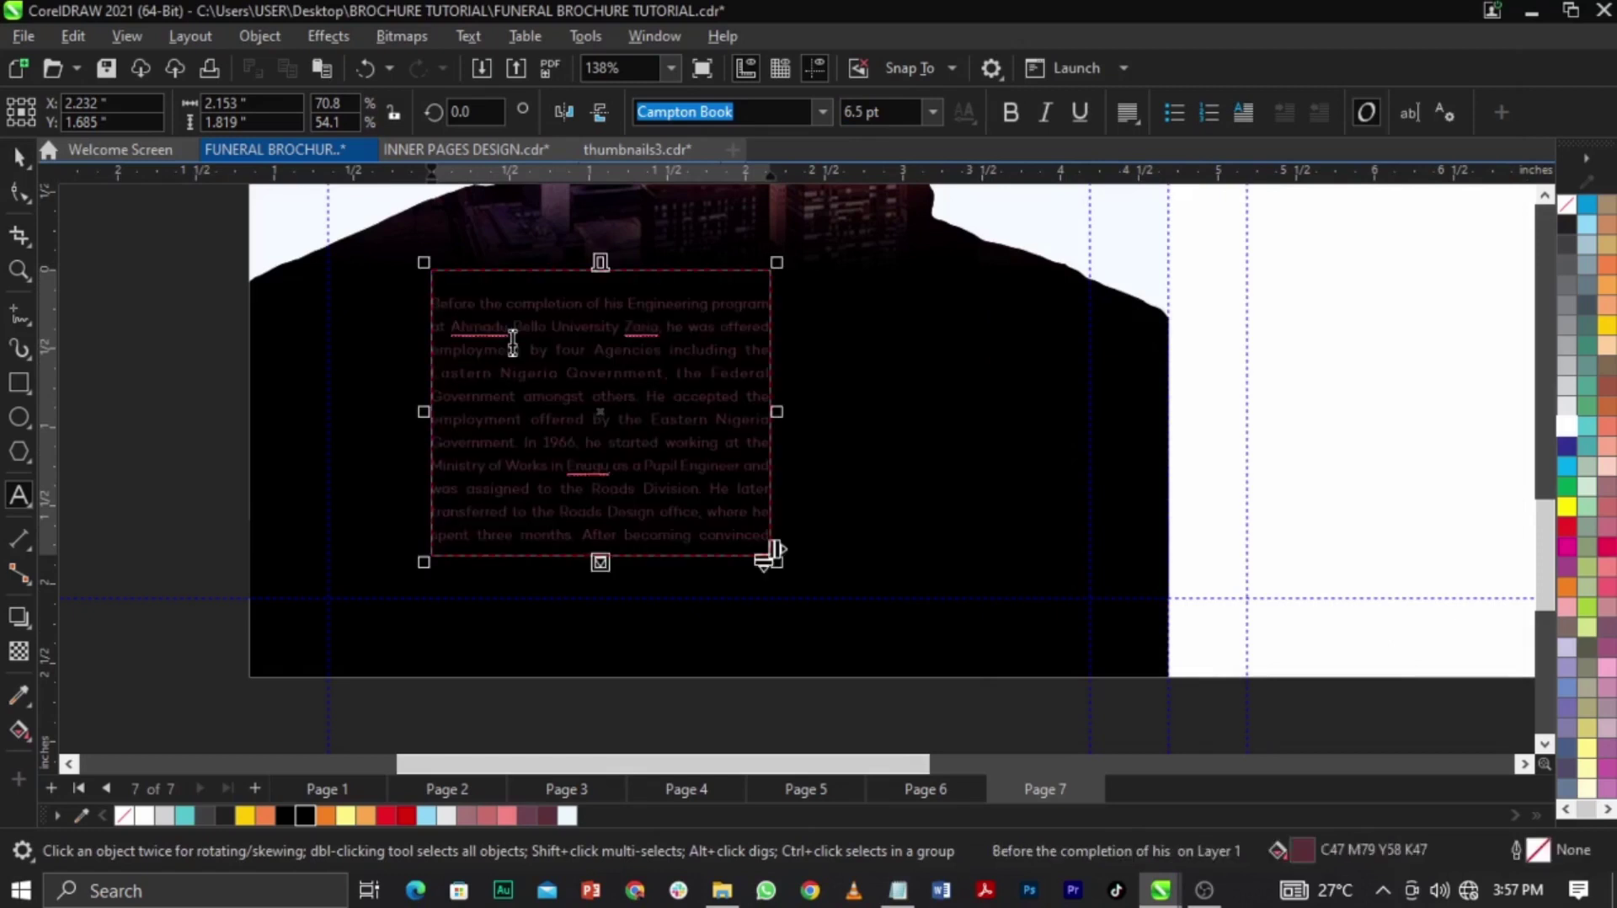
# Color the career text white and remove the blank line above its first paragraph
pyautogui.hotkey('ctrl', 'space')
pyautogui.click(1565, 426)
pyautogui.scroll(2, 470, 253)
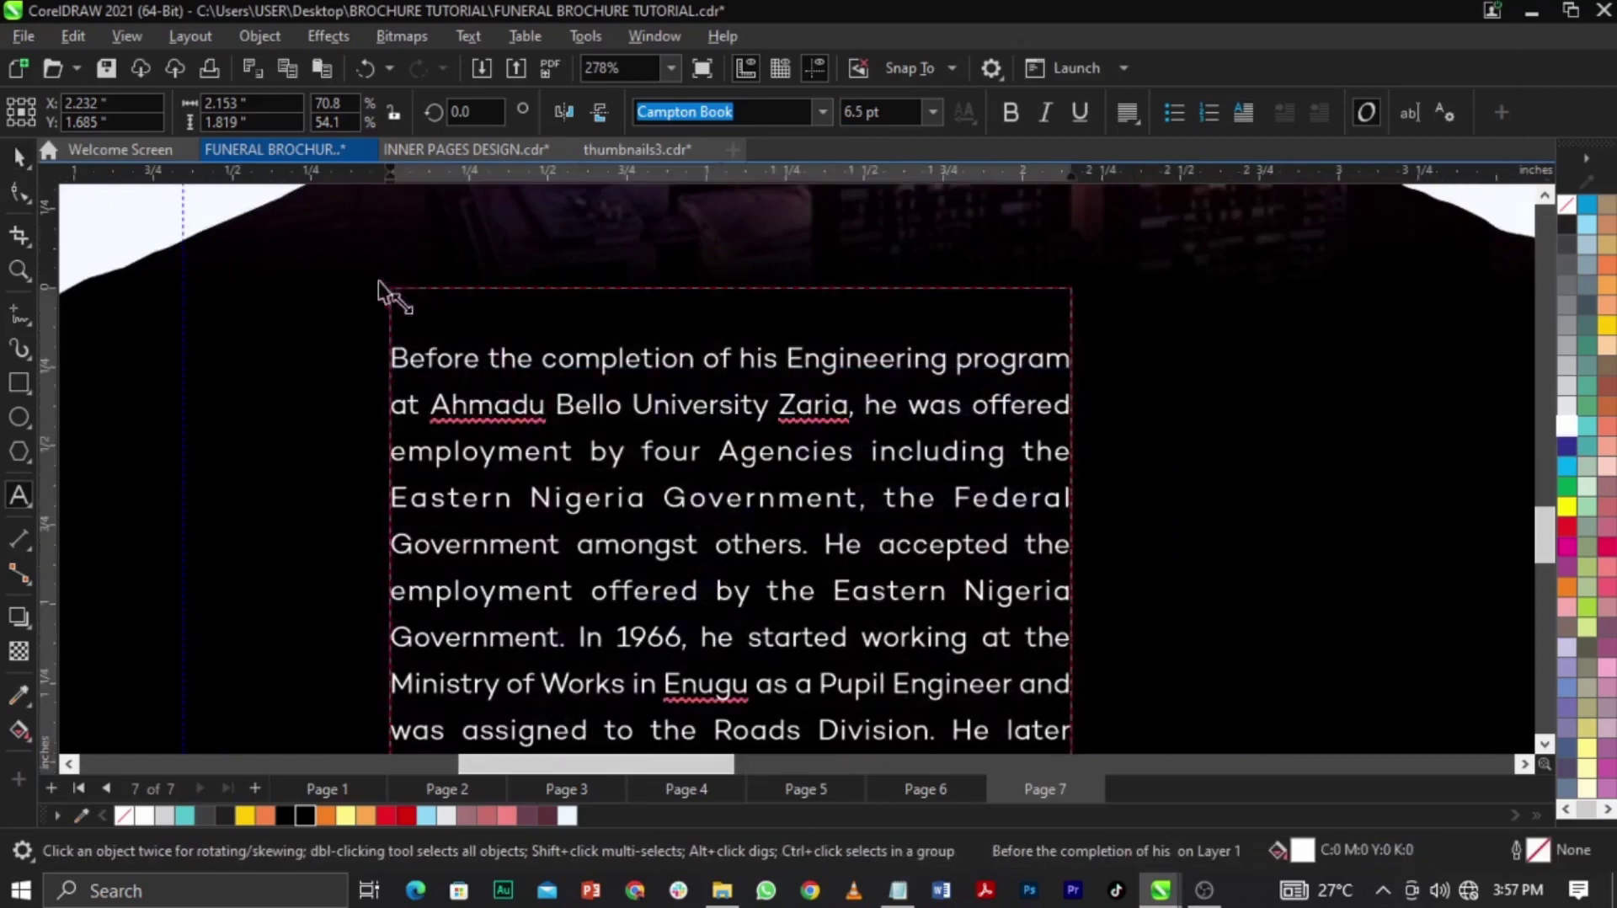
pyautogui.scroll(-1, 378, 280)
pyautogui.click(425, 318)
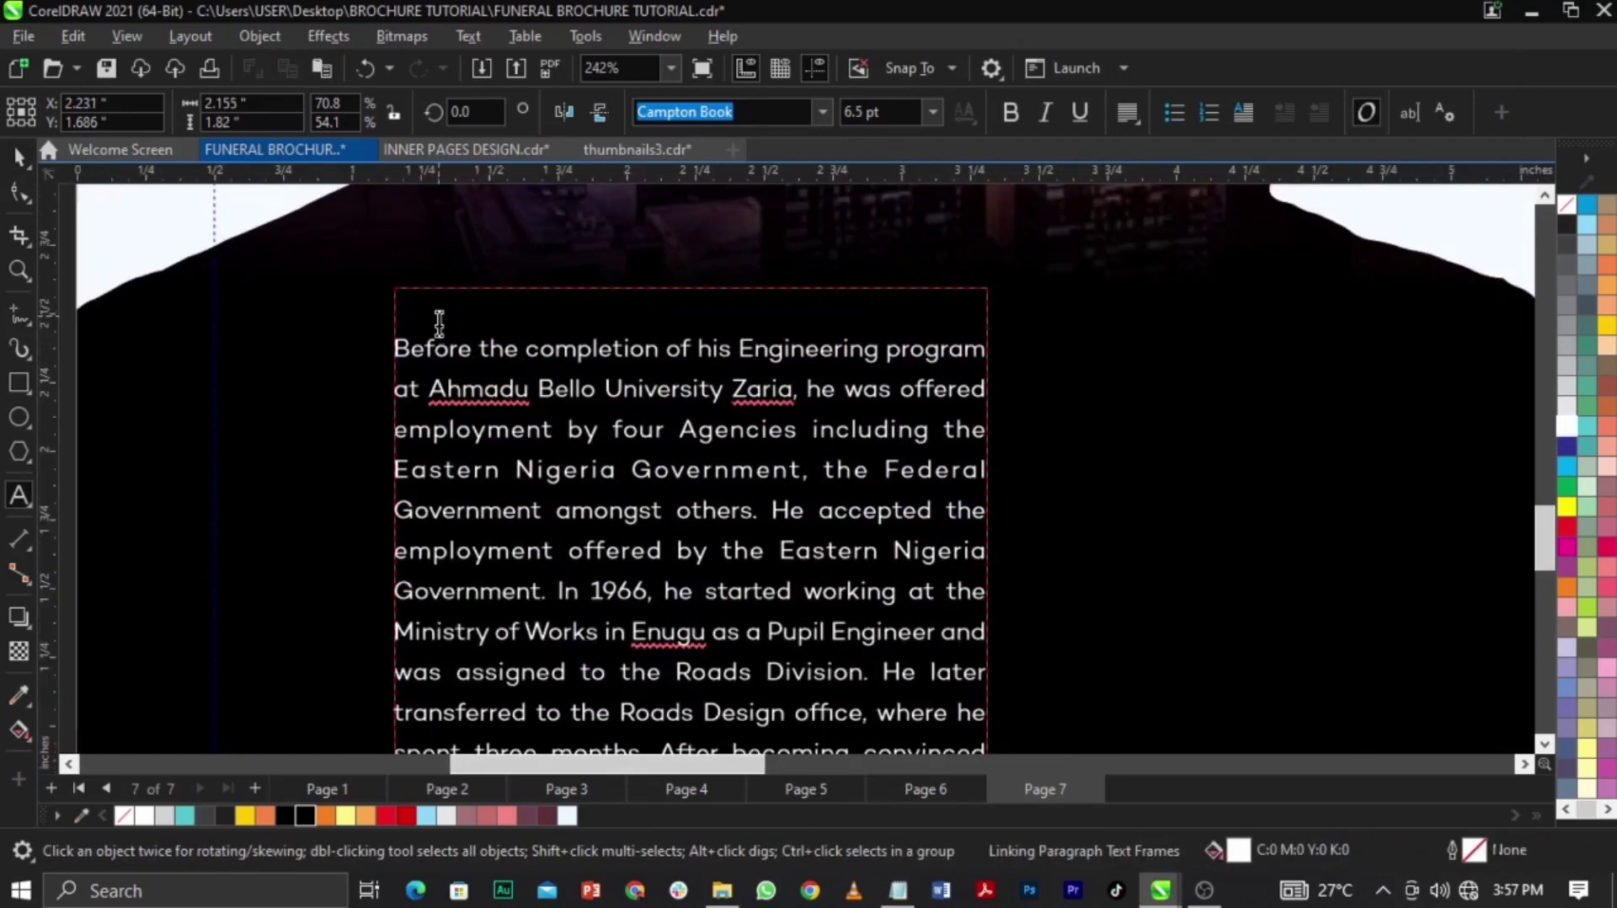
pyautogui.click(425, 304)
pyautogui.press('Delete')
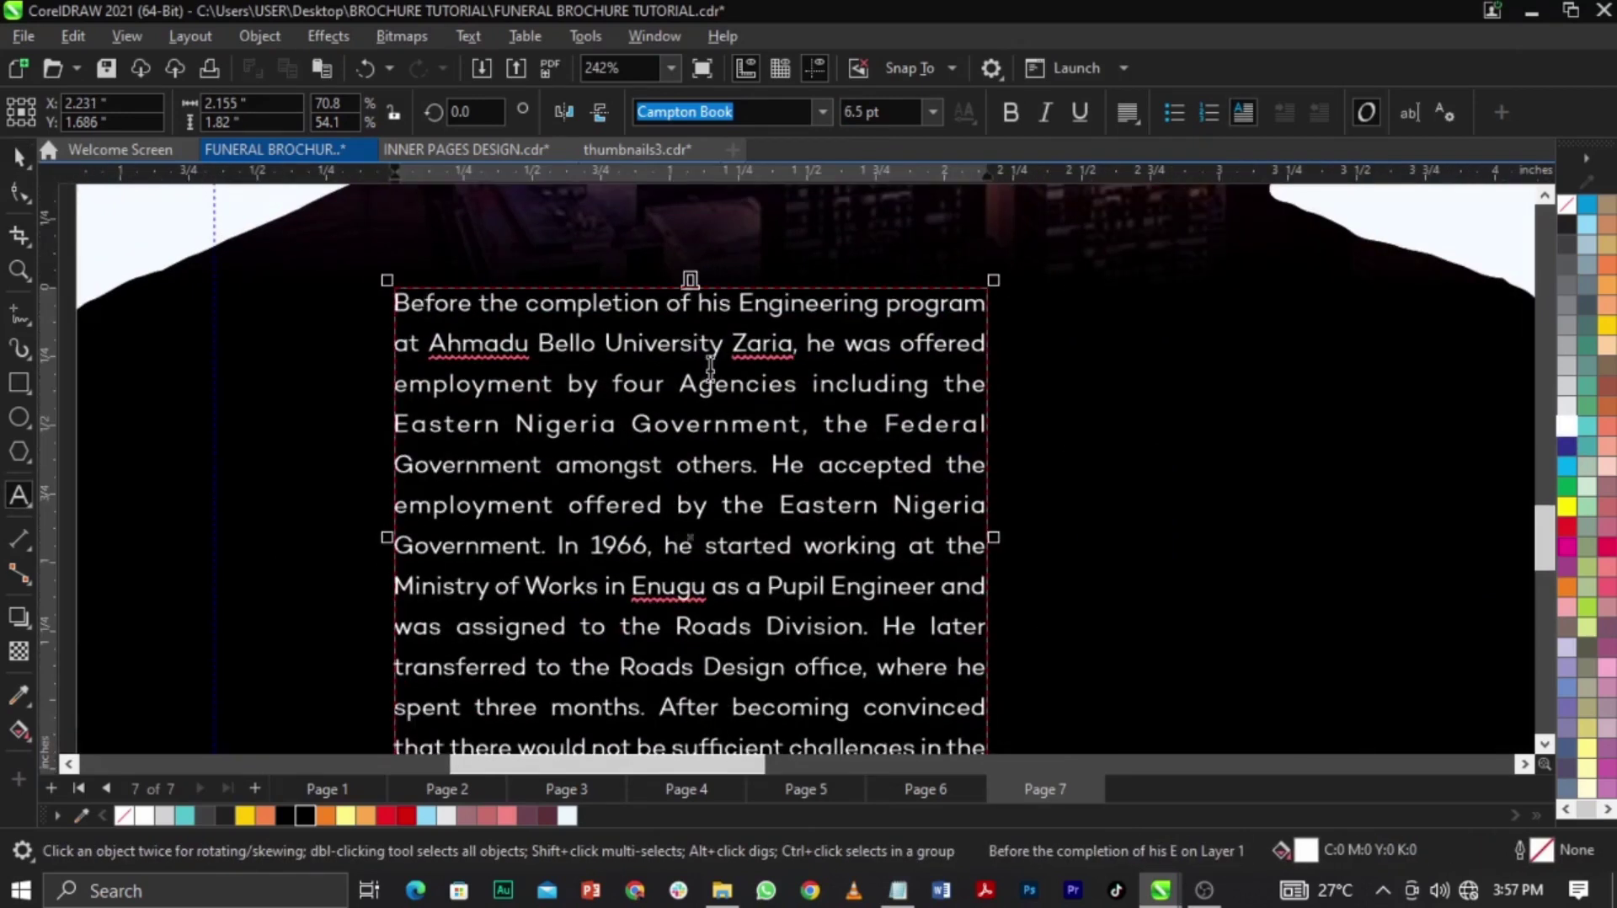
# Shorten the career text frame from its lower edge to about 1.61 inches high
pyautogui.scroll(-2, 710, 368)
pyautogui.hotkey('ctrl', 'space')
pyautogui.moveTo(712, 628); pyautogui.dragTo(711, 589)
pyautogui.moveTo(738, 495); pyautogui.dragTo(1048, 508)
pyautogui.rightClick(1129, 542)
pyautogui.hotkey('ctrl', 'z')
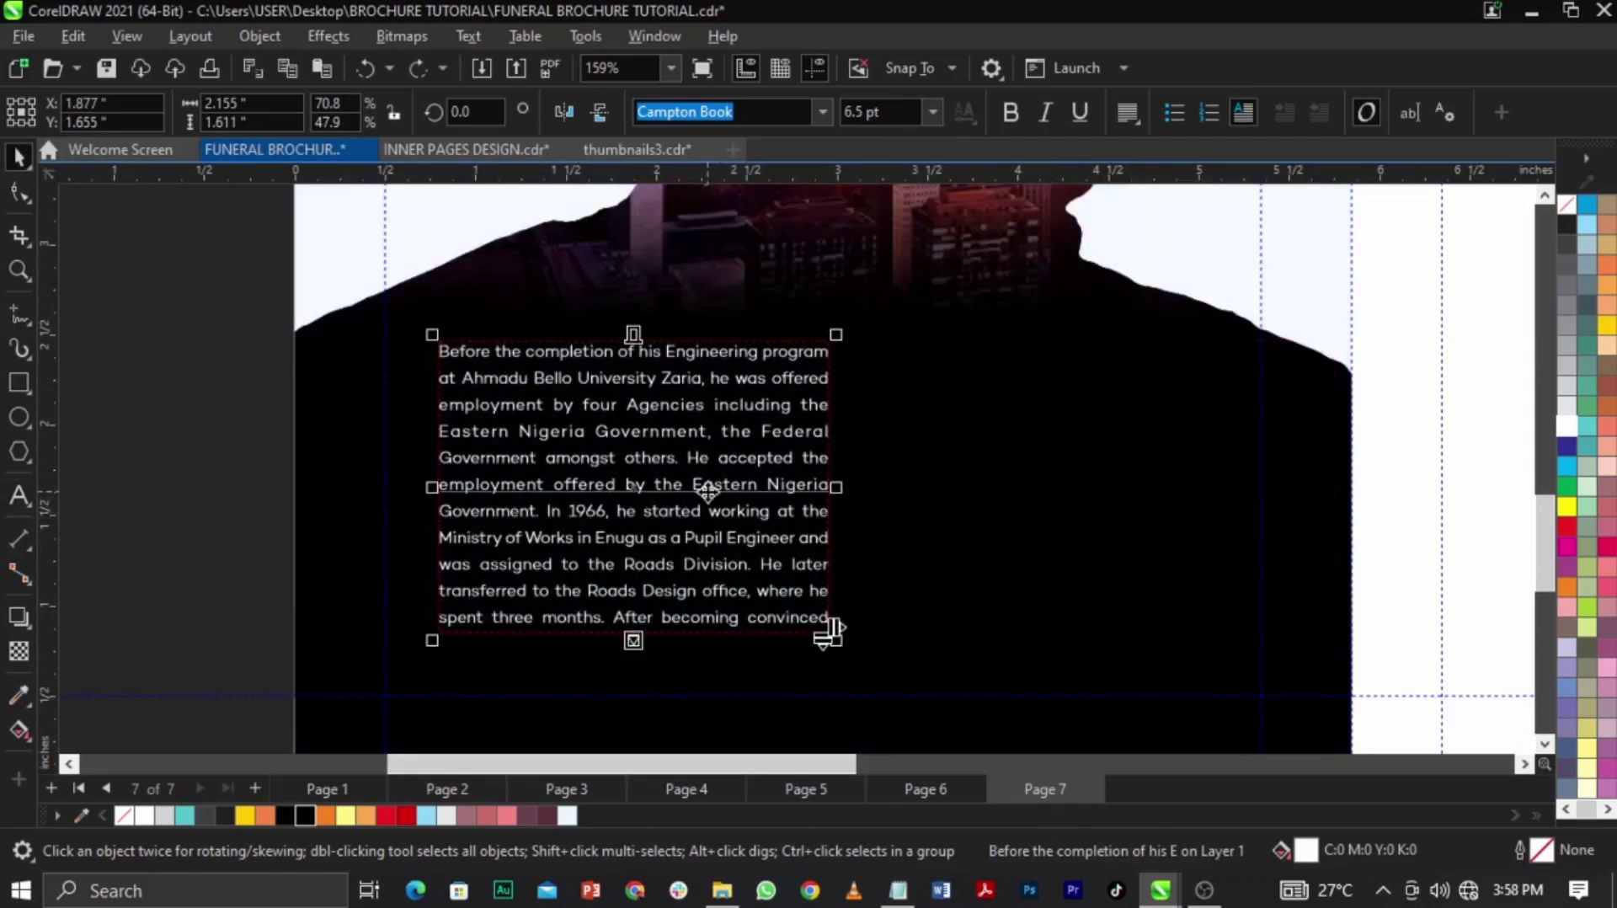
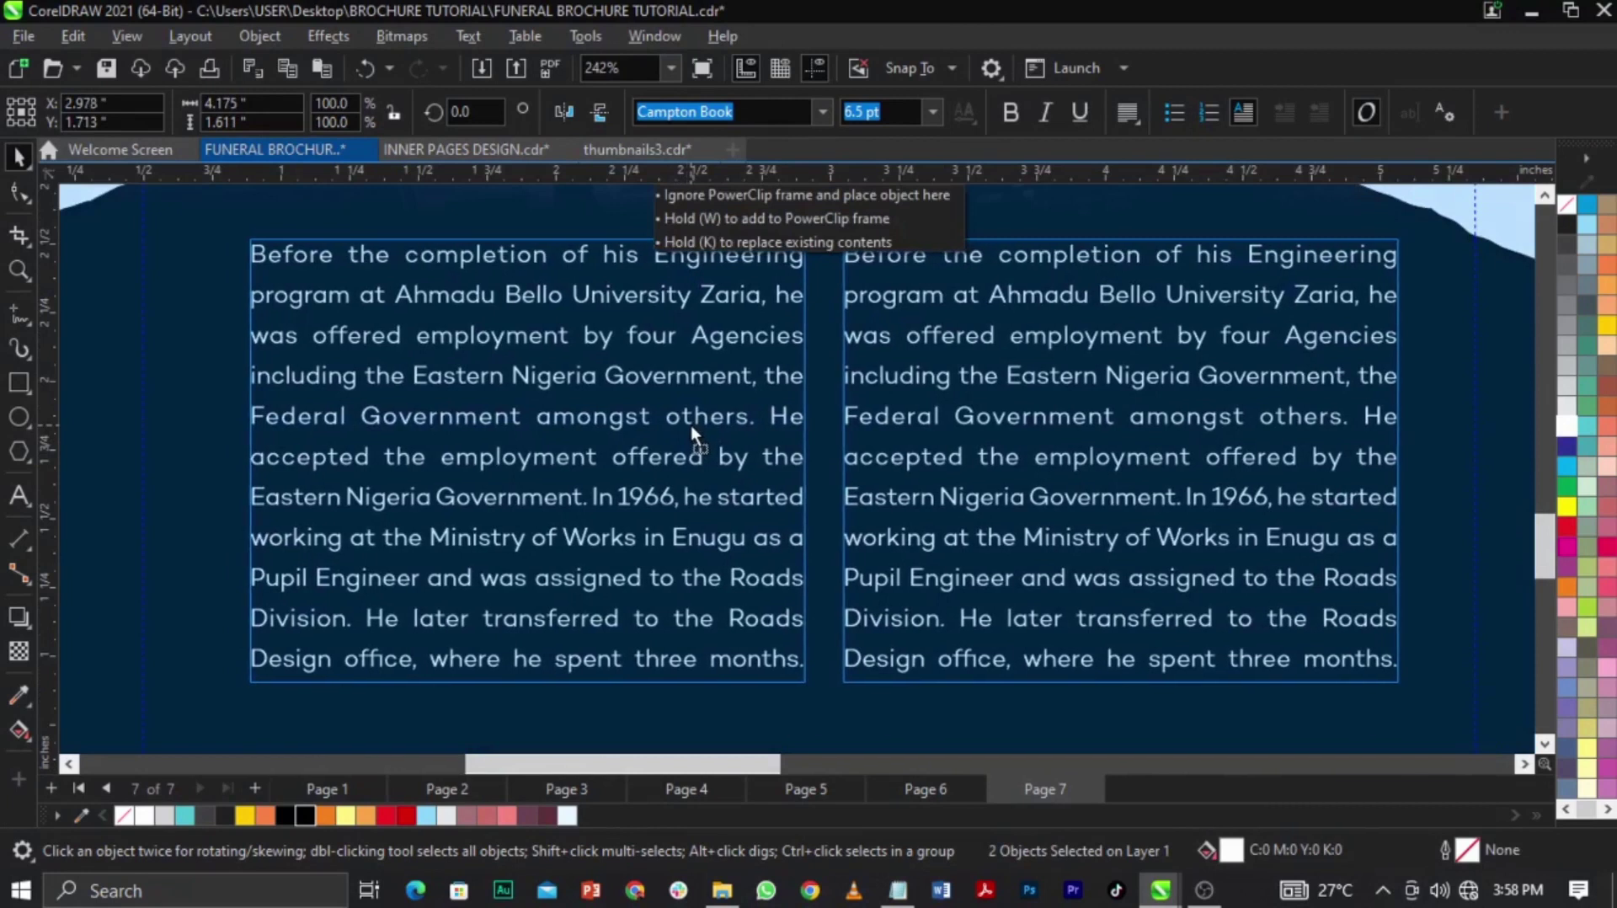
# Center the two career text columns horizontally on the left page frame
pyautogui.scroll(-3, 691, 425)
pyautogui.click(926, 599)
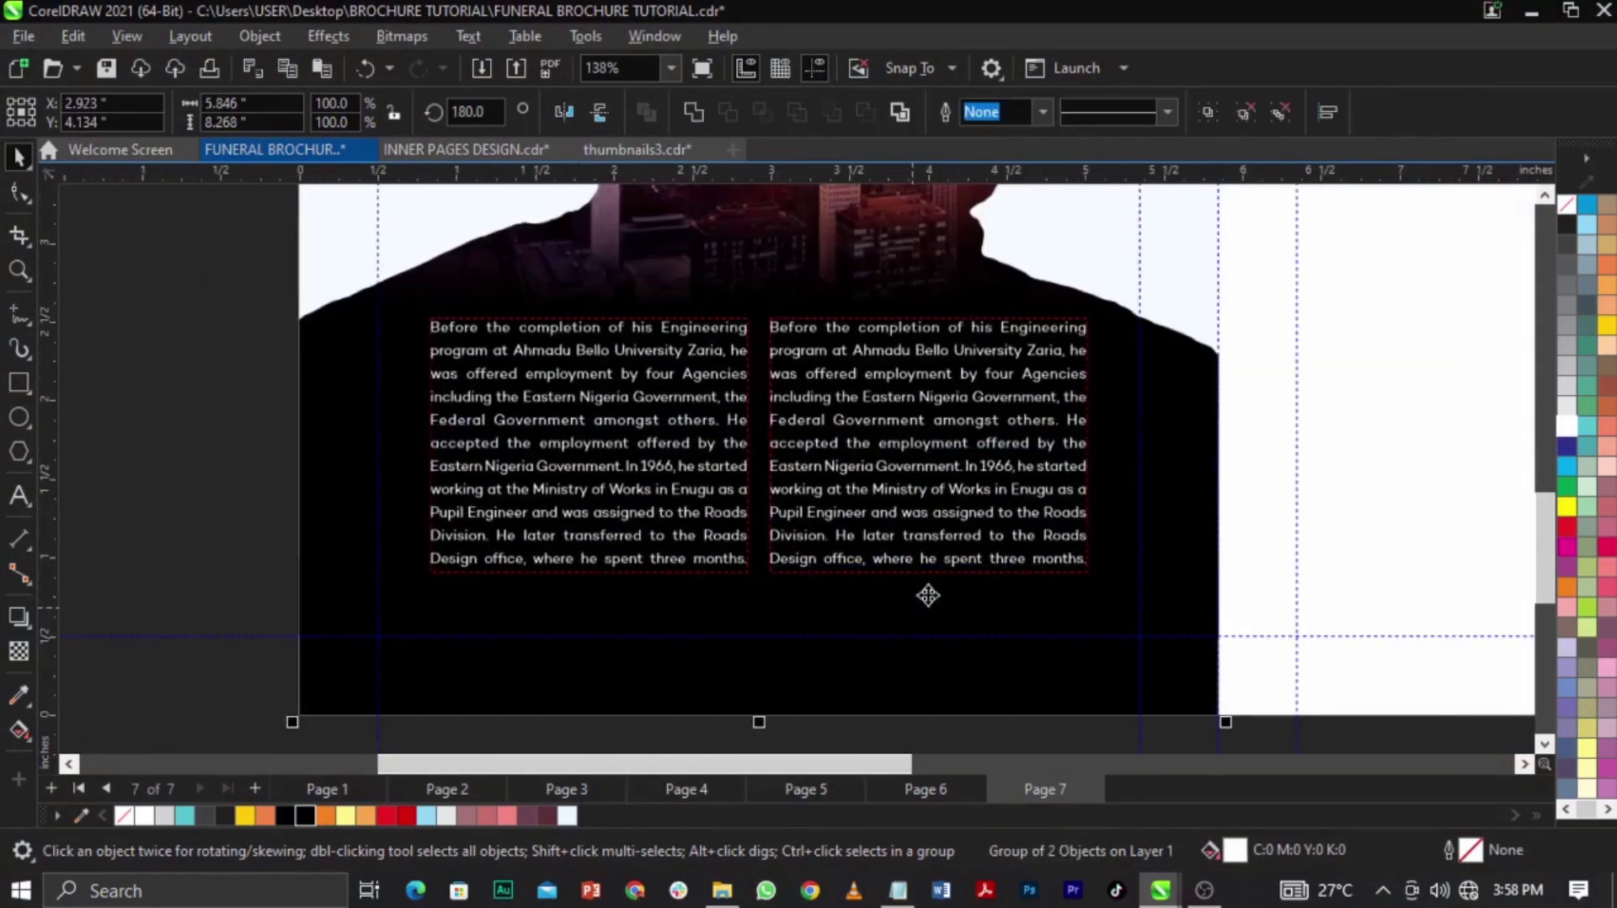
pyautogui.scroll(-3, 930, 594)
pyautogui.click(445, 438)
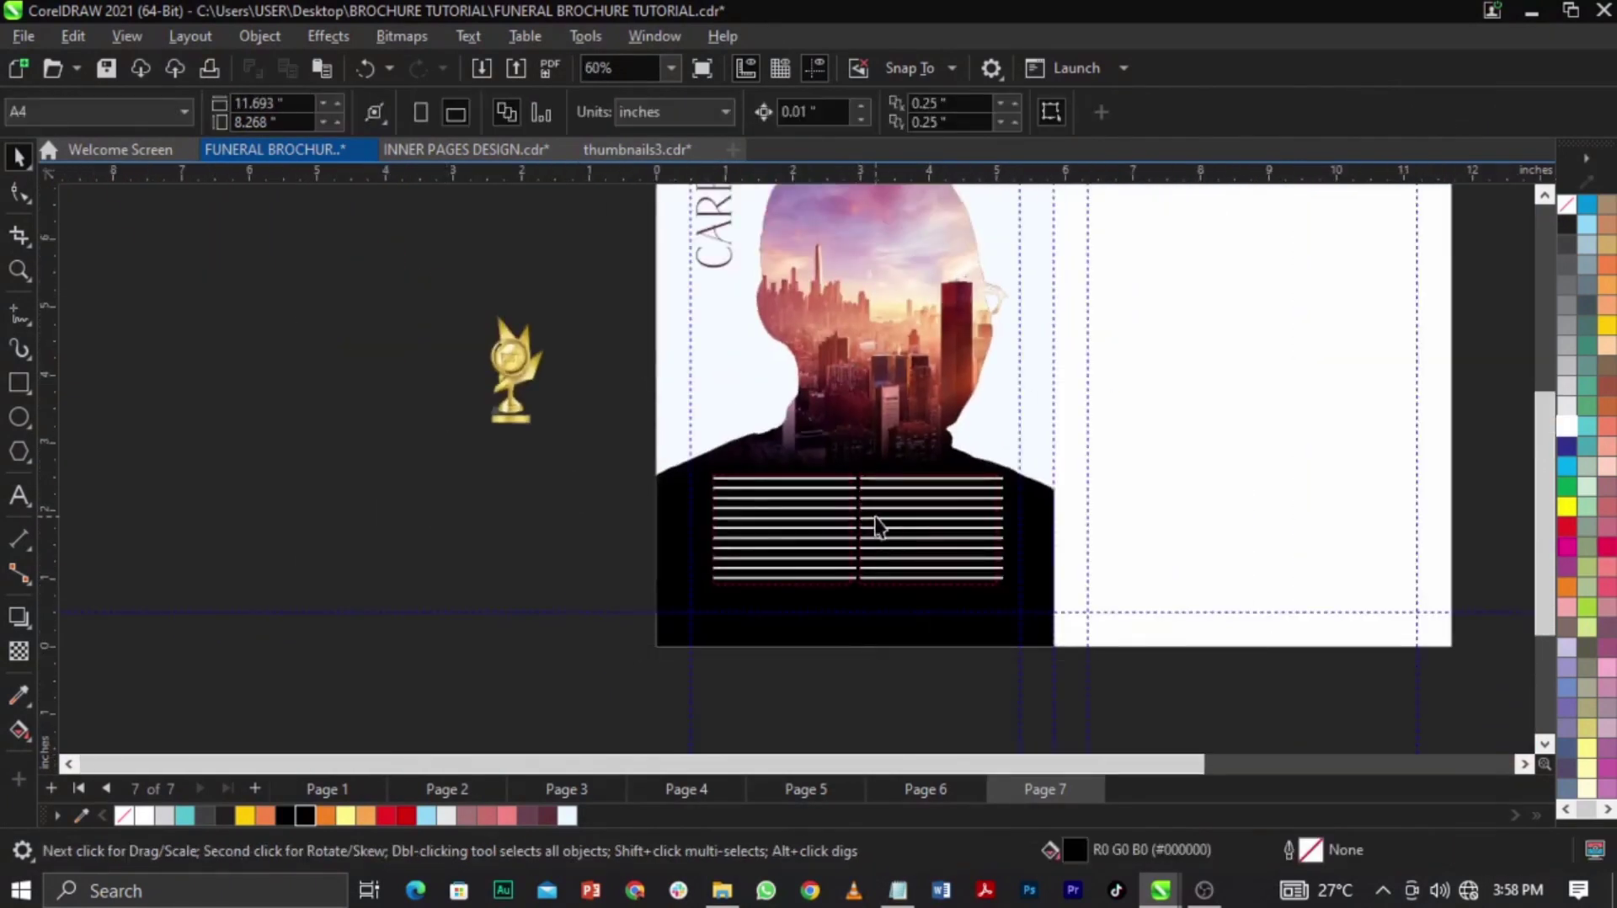
# Try replacing the right column's text with the career paragraphs starting "Additionally, he was assigned" and "During this time"
pyautogui.click(845, 480)
pyautogui.click(906, 119)
pyautogui.click(601, 496)
pyautogui.press('z')
pyautogui.moveTo(614, 429); pyautogui.dragTo(1059, 625)
pyautogui.press('space')
pyautogui.click(1091, 528)
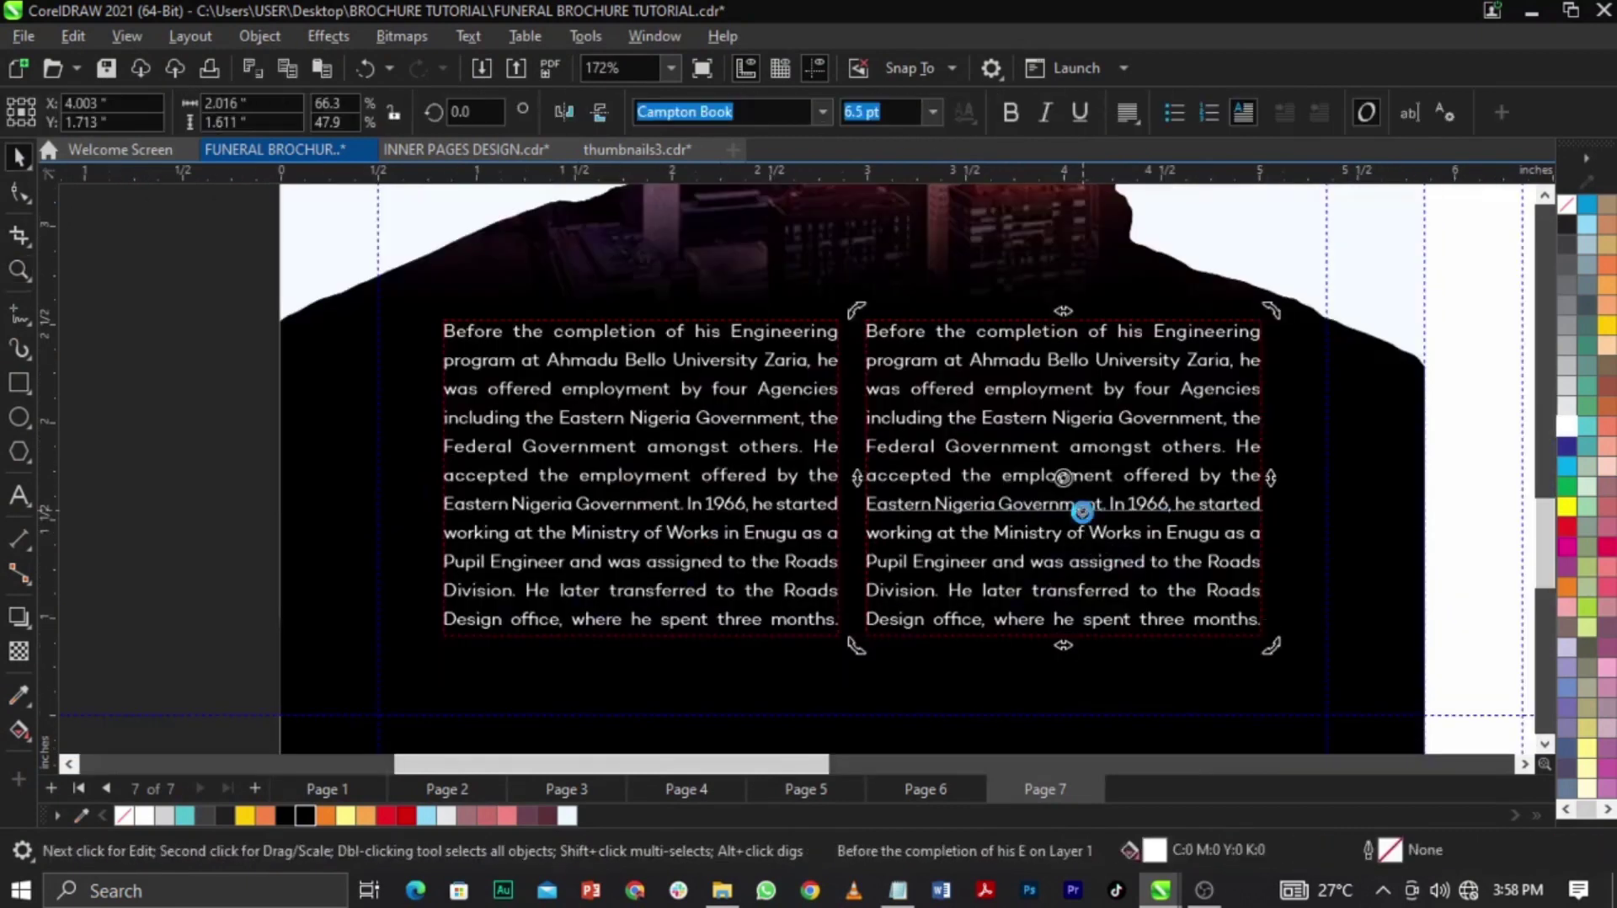
pyautogui.doubleClick(1119, 478)
pyautogui.hotkey('ctrl', 'a')
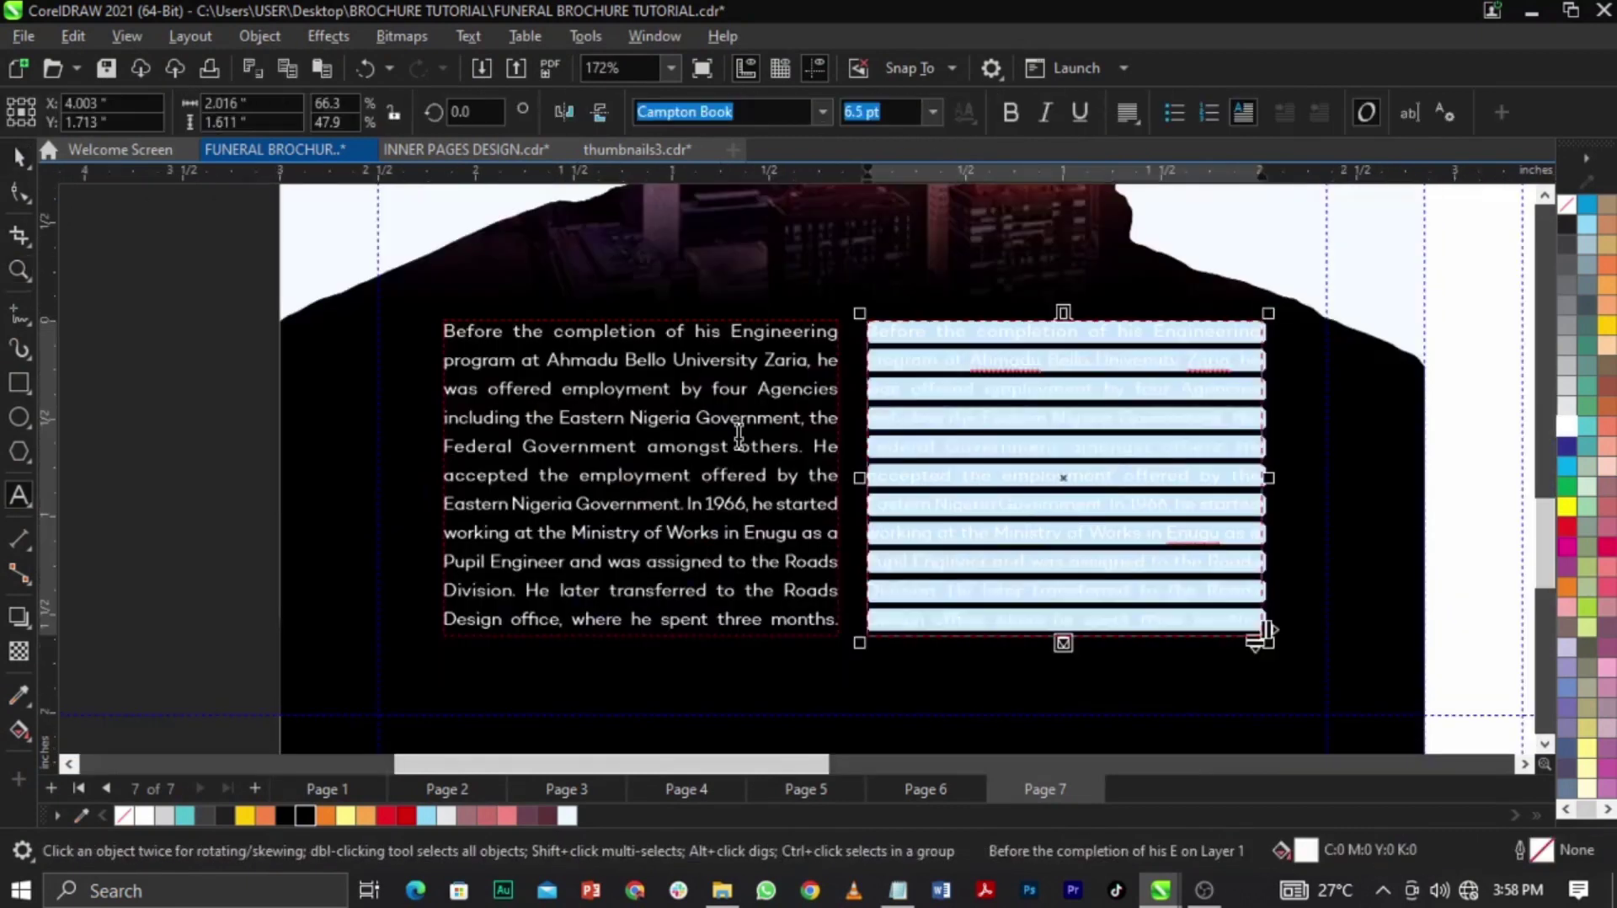
pyautogui.hotkey('ctrl', 'v')
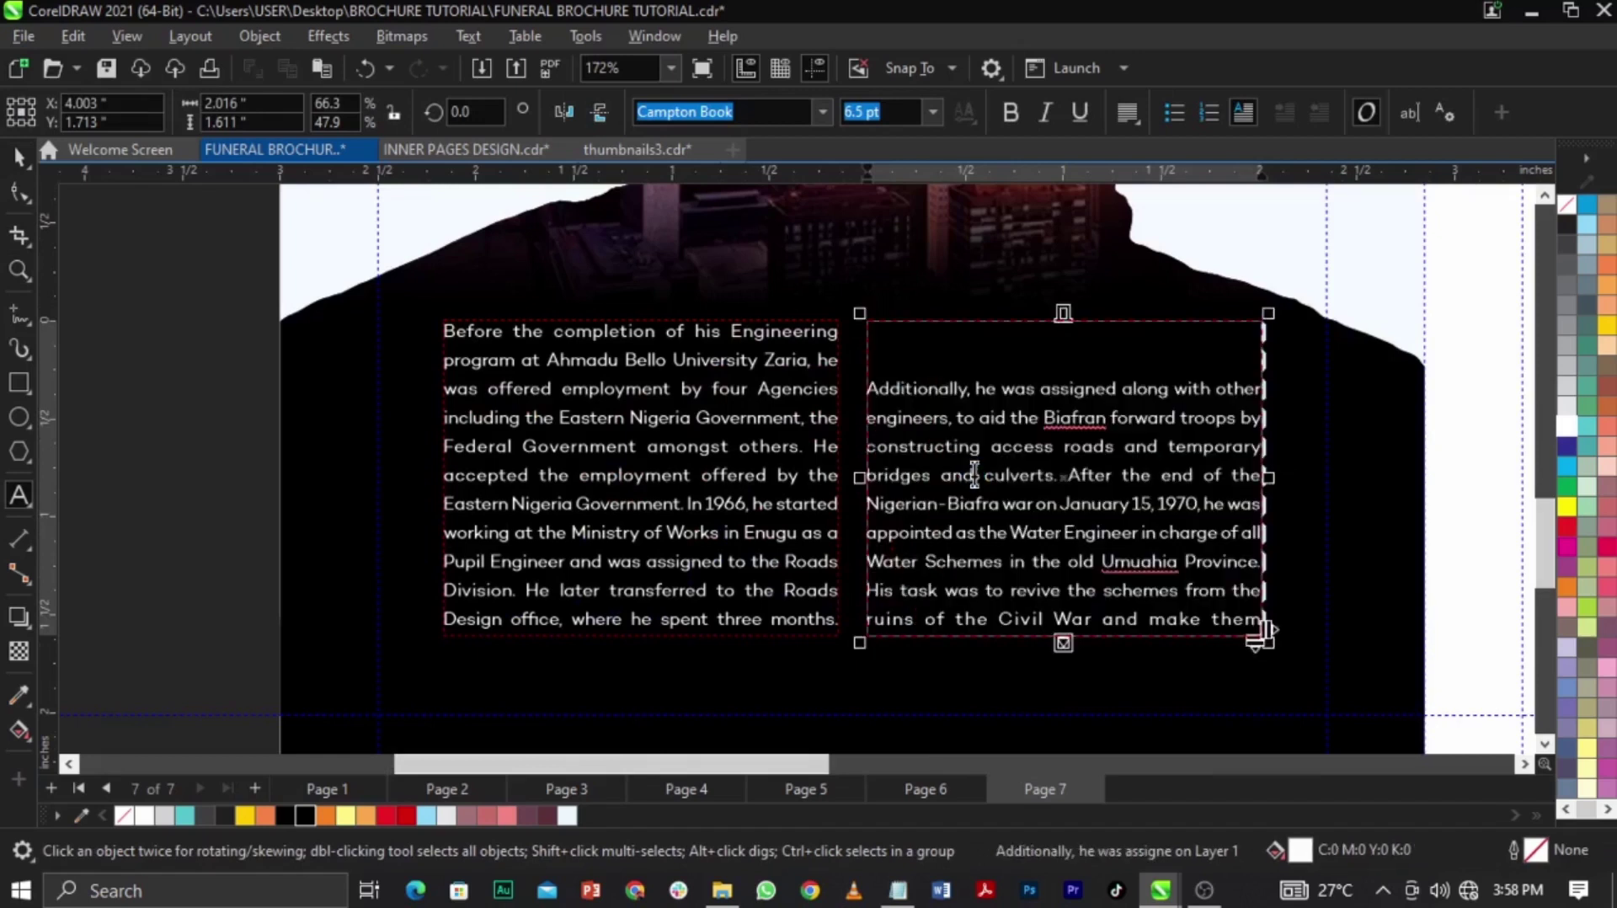
pyautogui.hotkey('ctrl', 'a')
pyautogui.hotkey('ctrl', 'v')
# Delete the right career text column with its contents and select the remaining left column
pyautogui.hotkey('ctrl', 'a')
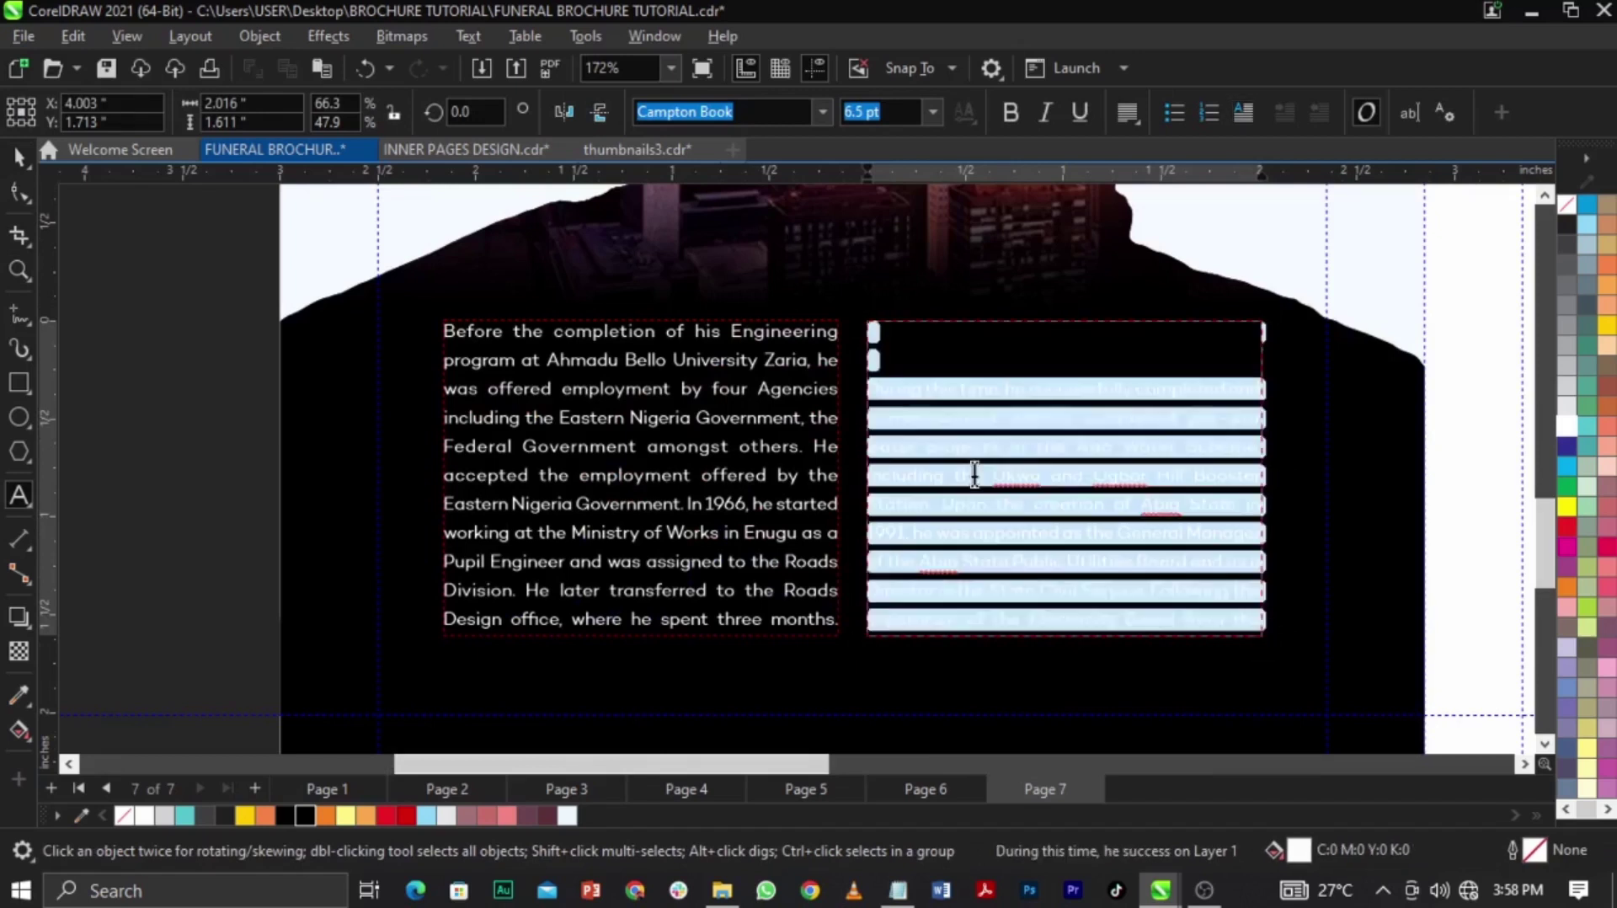
pyautogui.press('BackSpace')
pyautogui.hotkey('ctrl', 'space')
pyautogui.press('Delete')
pyautogui.click(739, 541)
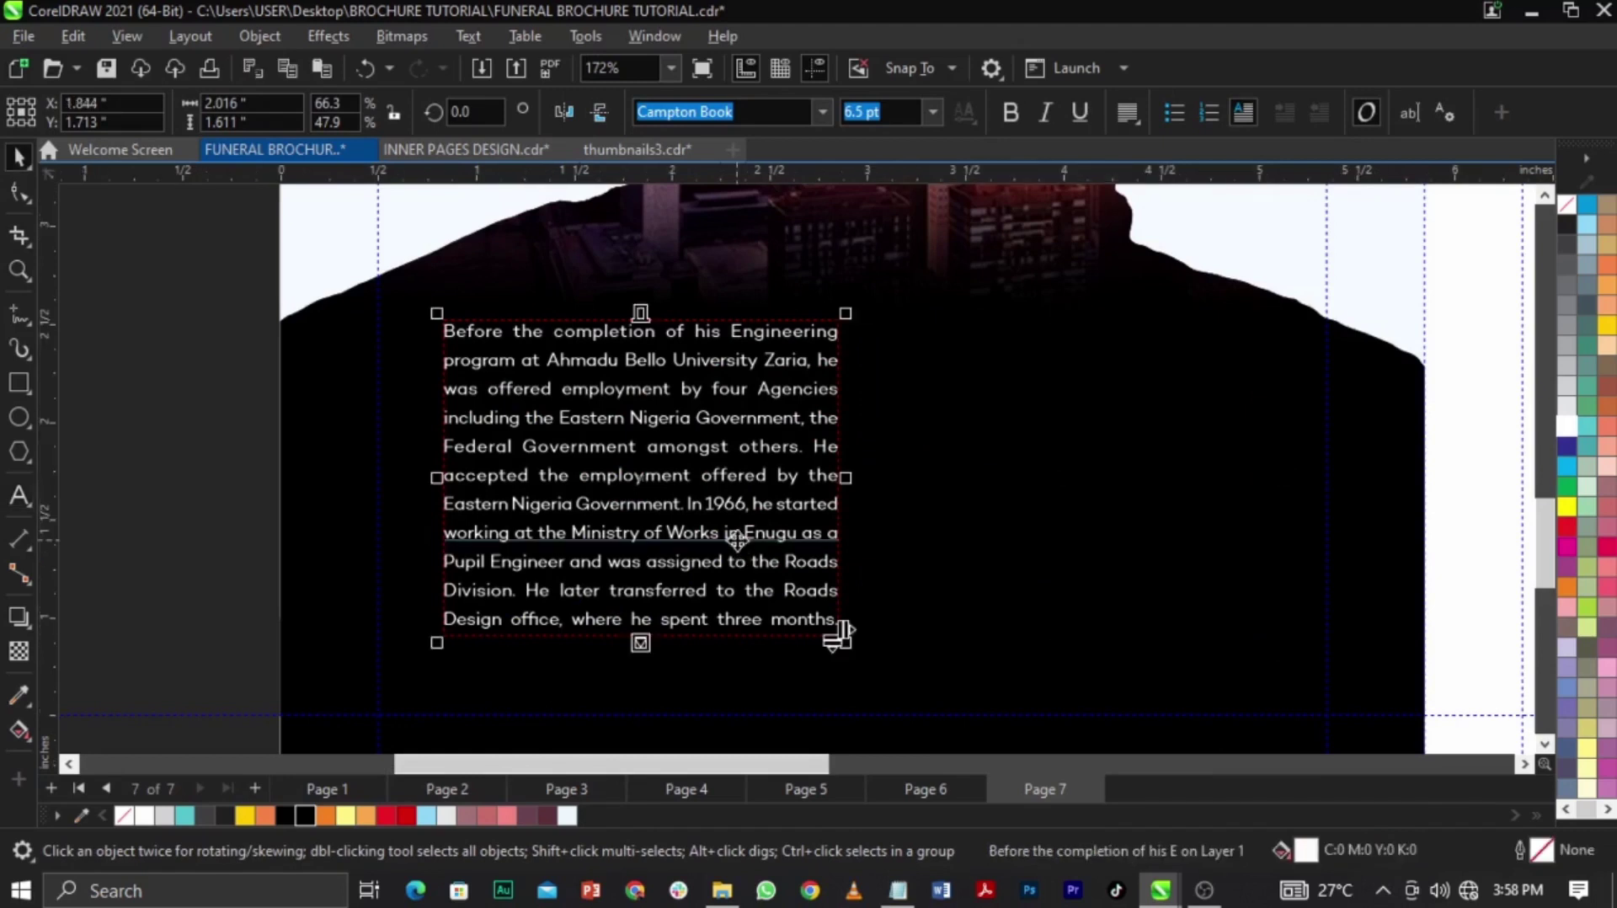
# Try to flow the left career column's overflow text into the emptied right column
pyautogui.click(973, 502)
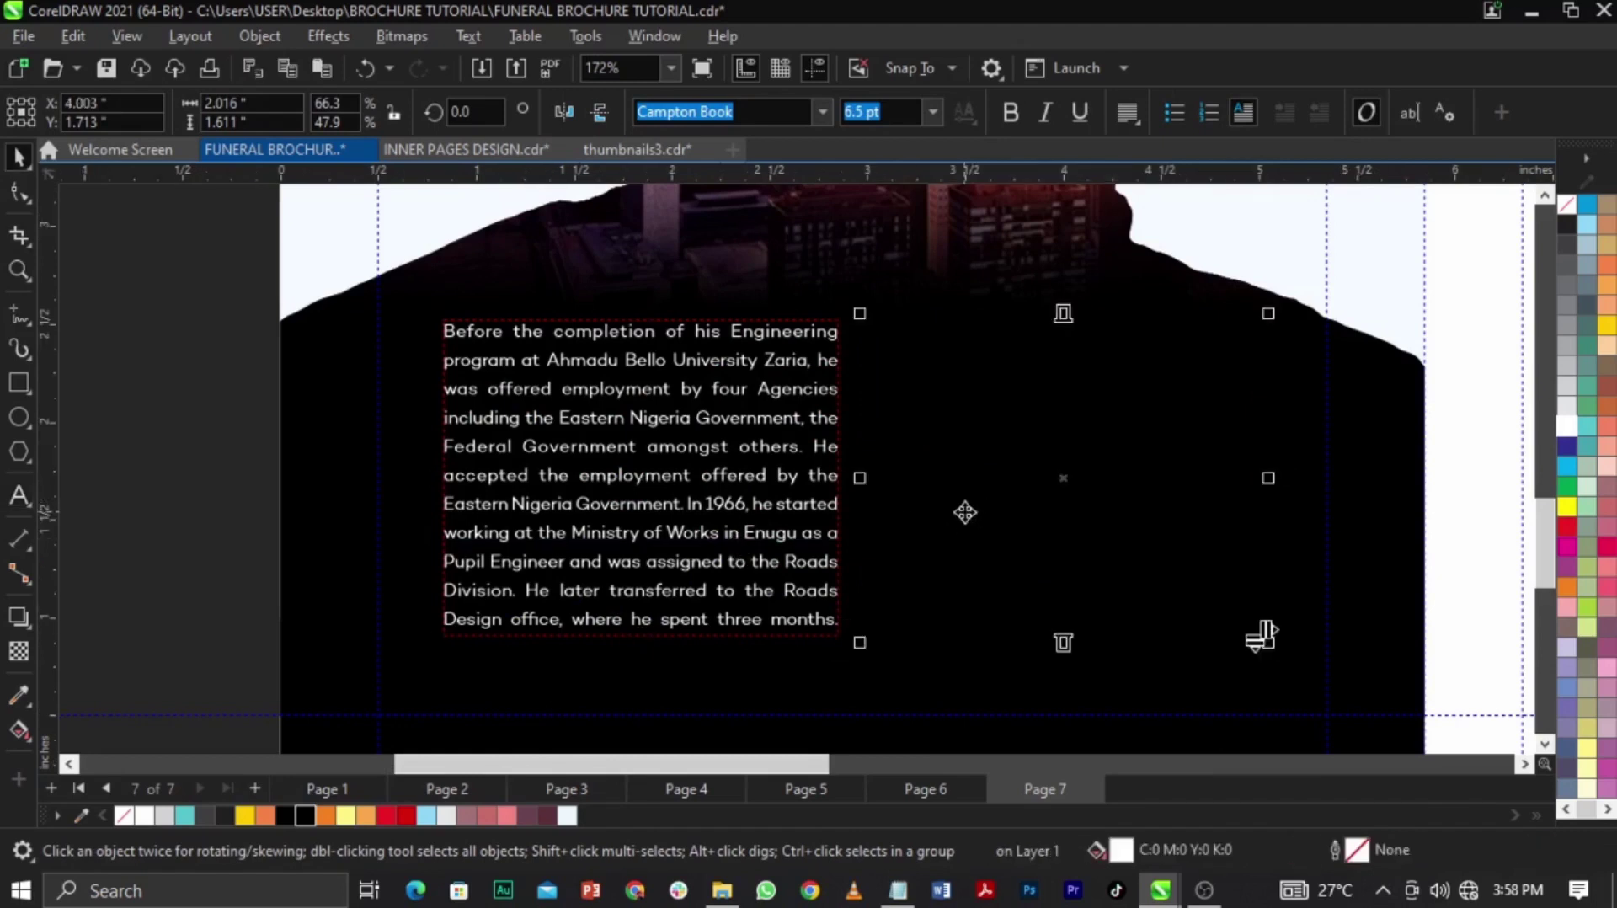
pyautogui.click(669, 581)
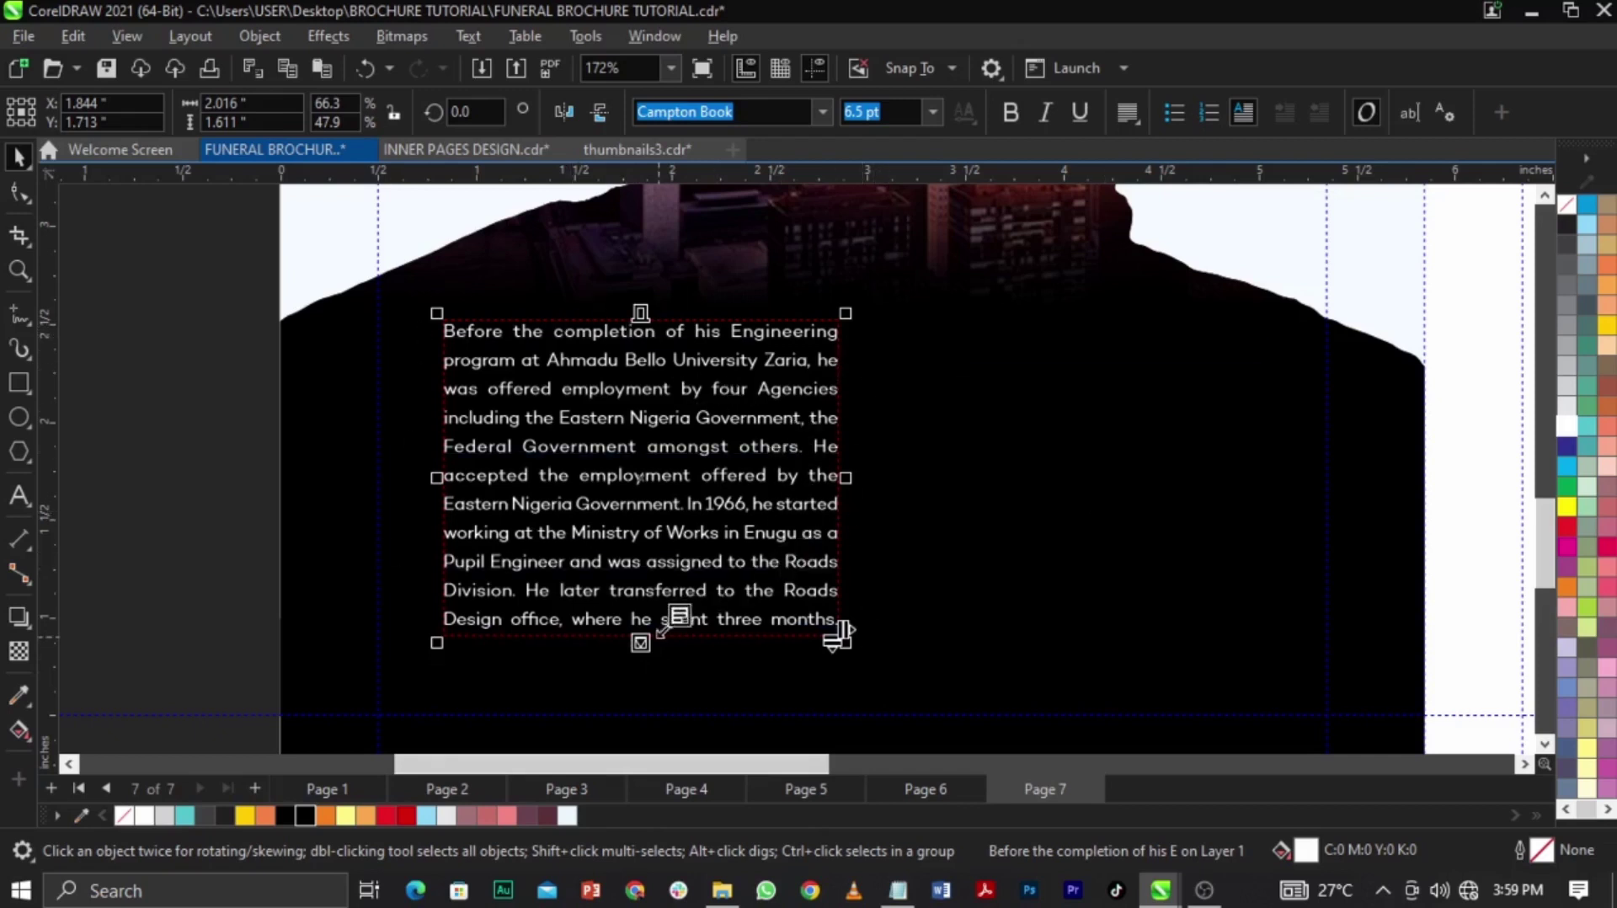
pyautogui.doubleClick(683, 621)
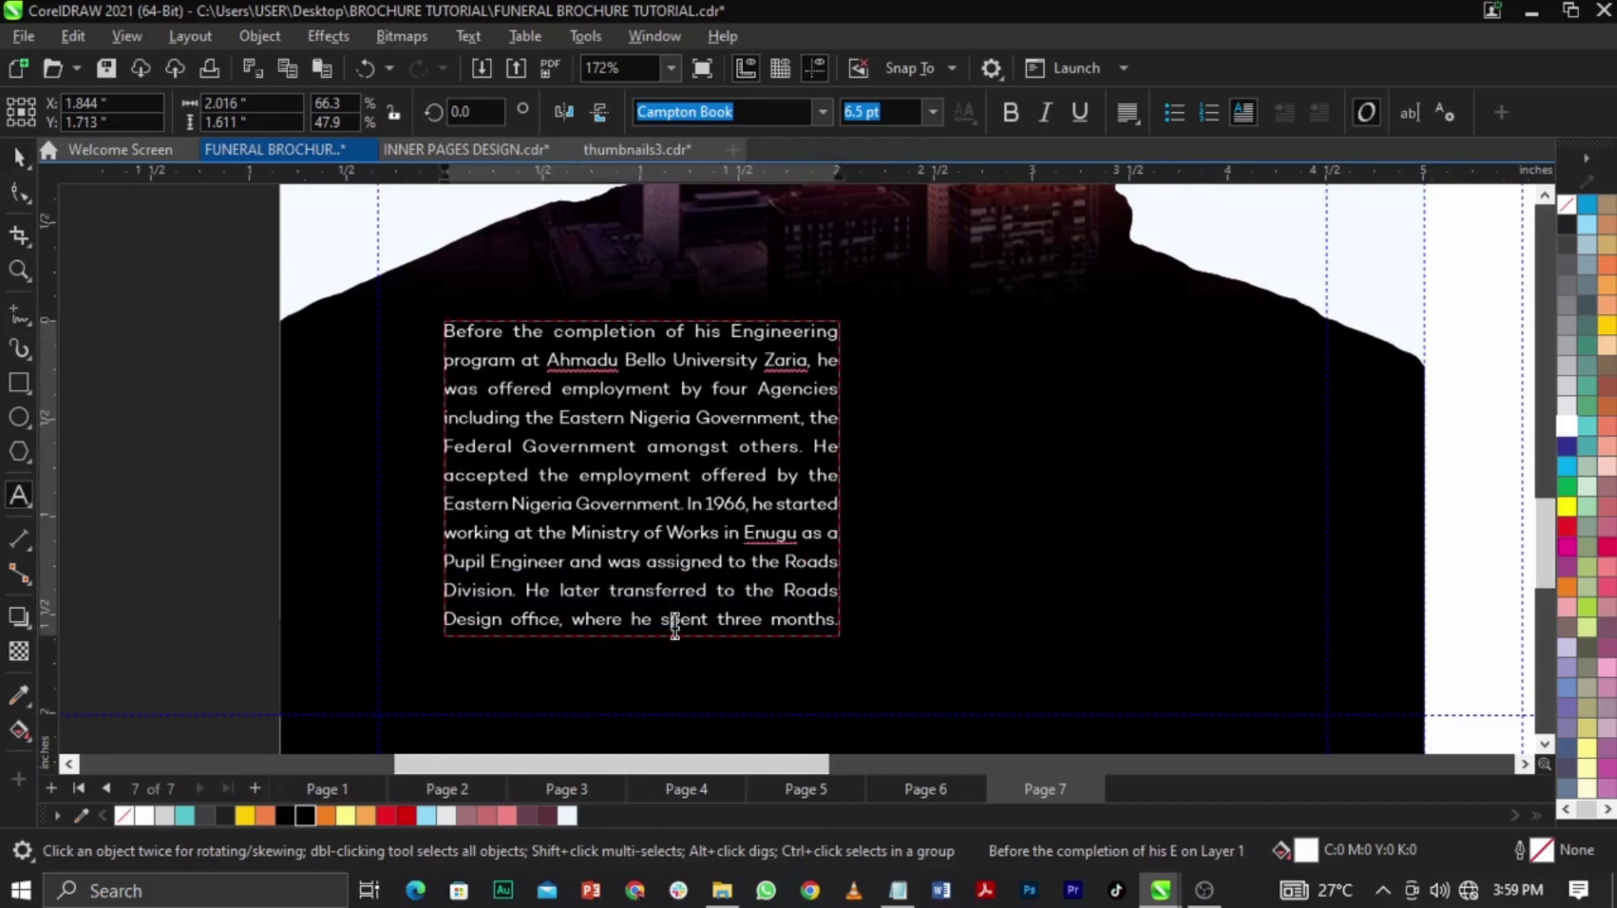
pyautogui.hotkey('ctrl', 'space')
pyautogui.moveTo(642, 649); pyautogui.dragTo(661, 722)
pyautogui.hotkey('ctrl', 'z')
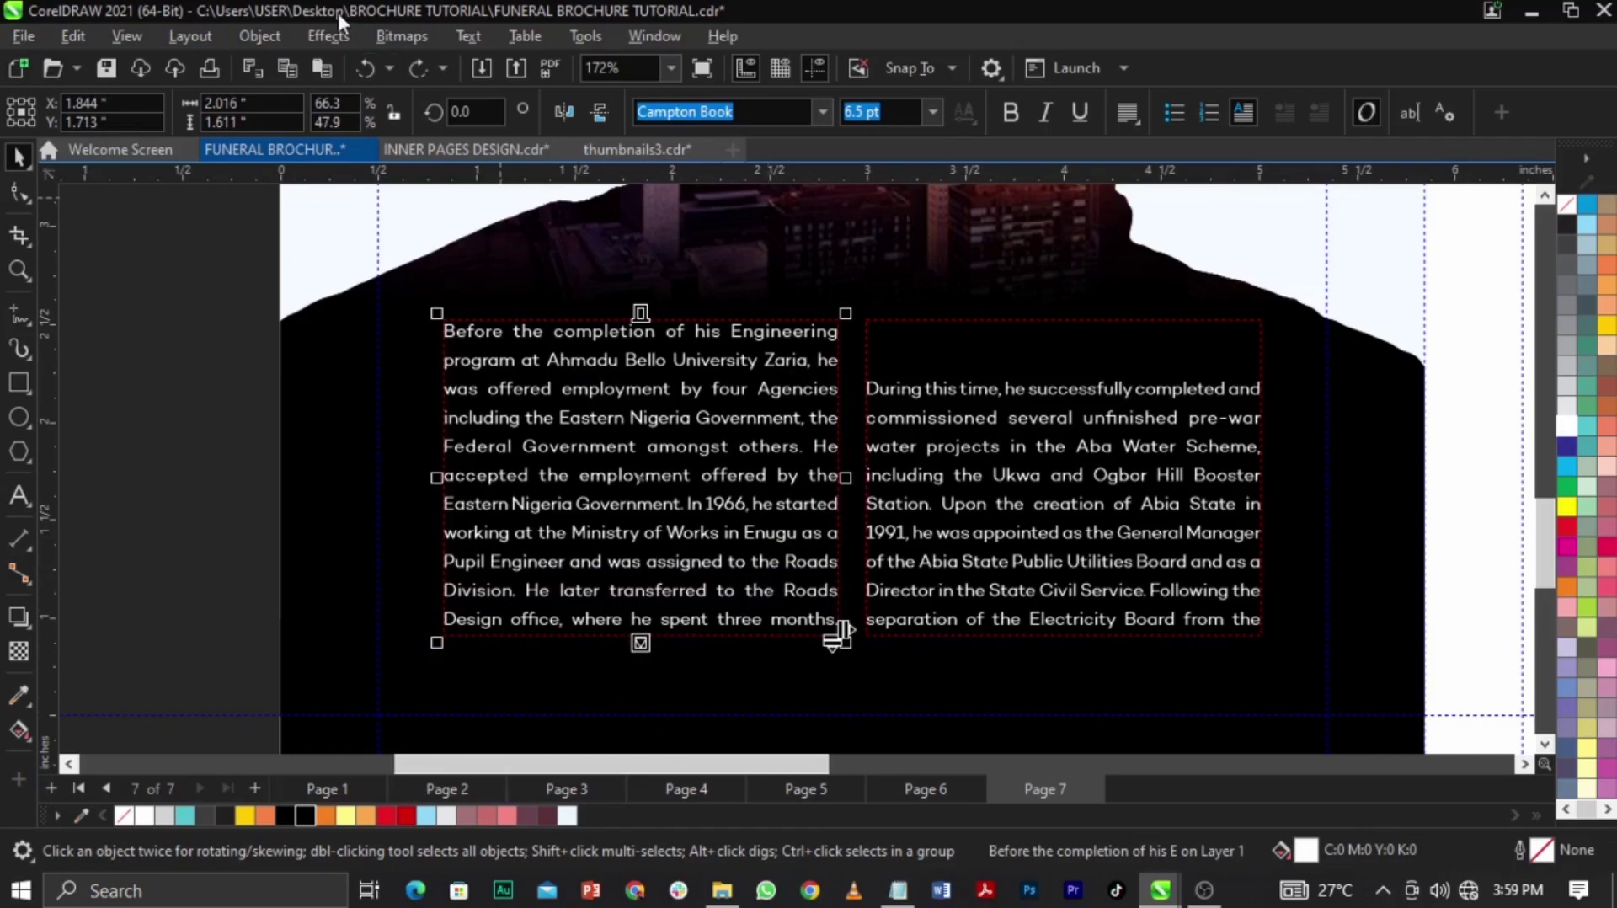
# Redo the removal of the right column's text and link the left career column's overflow into that frame
pyautogui.click(420, 71)
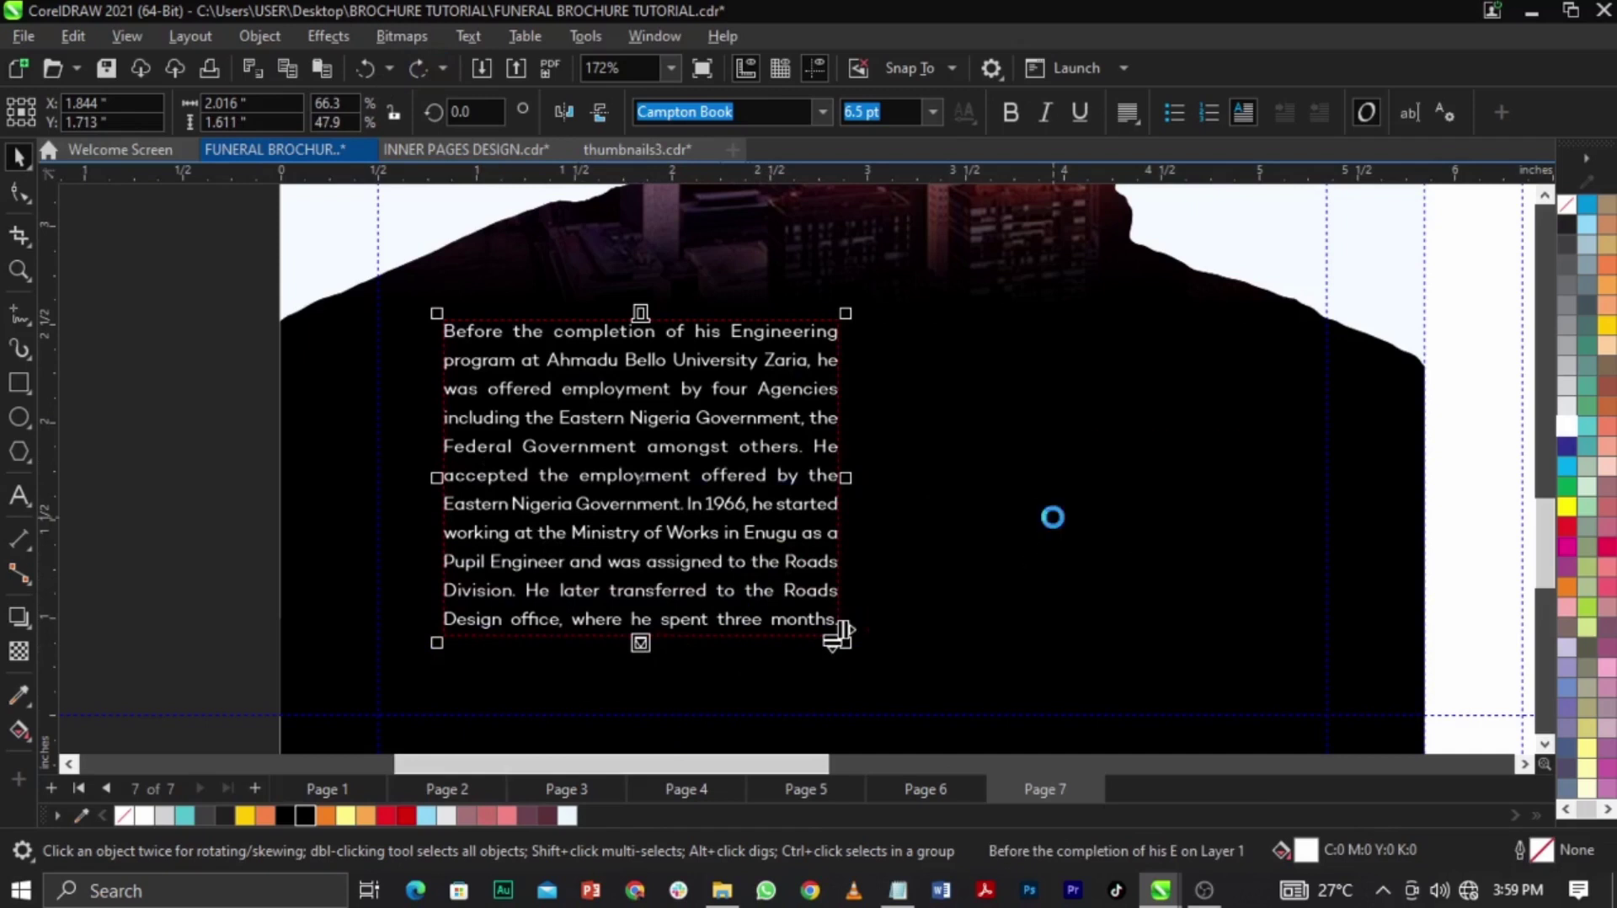
pyautogui.scroll(2, 796, 648)
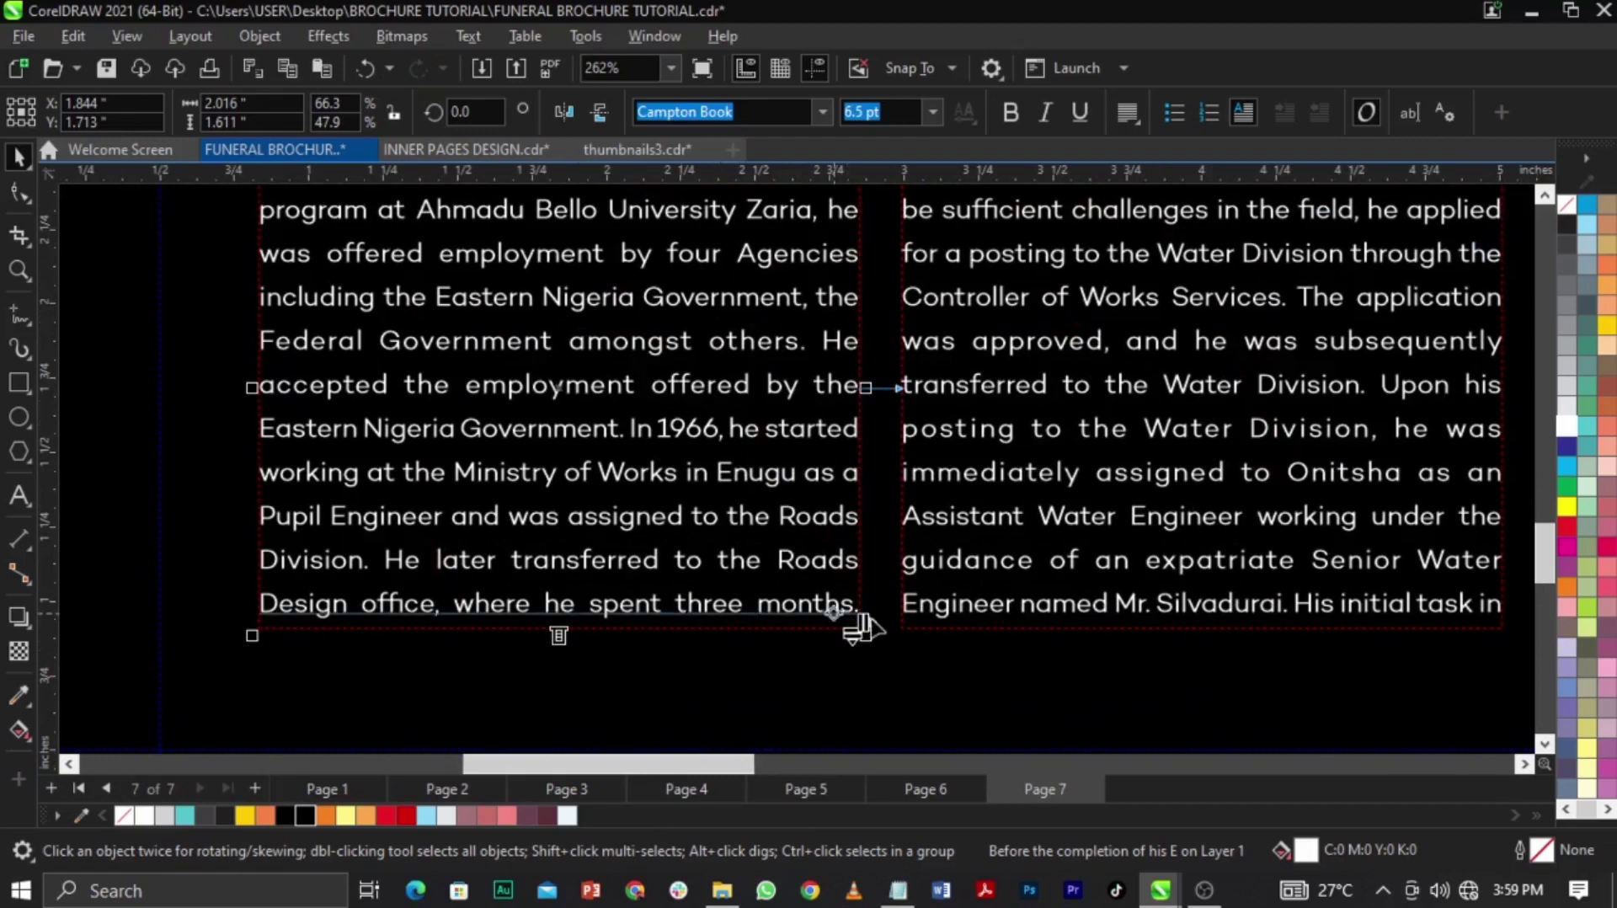
pyautogui.scroll(-2, 842, 621)
pyautogui.scroll(3, 838, 421)
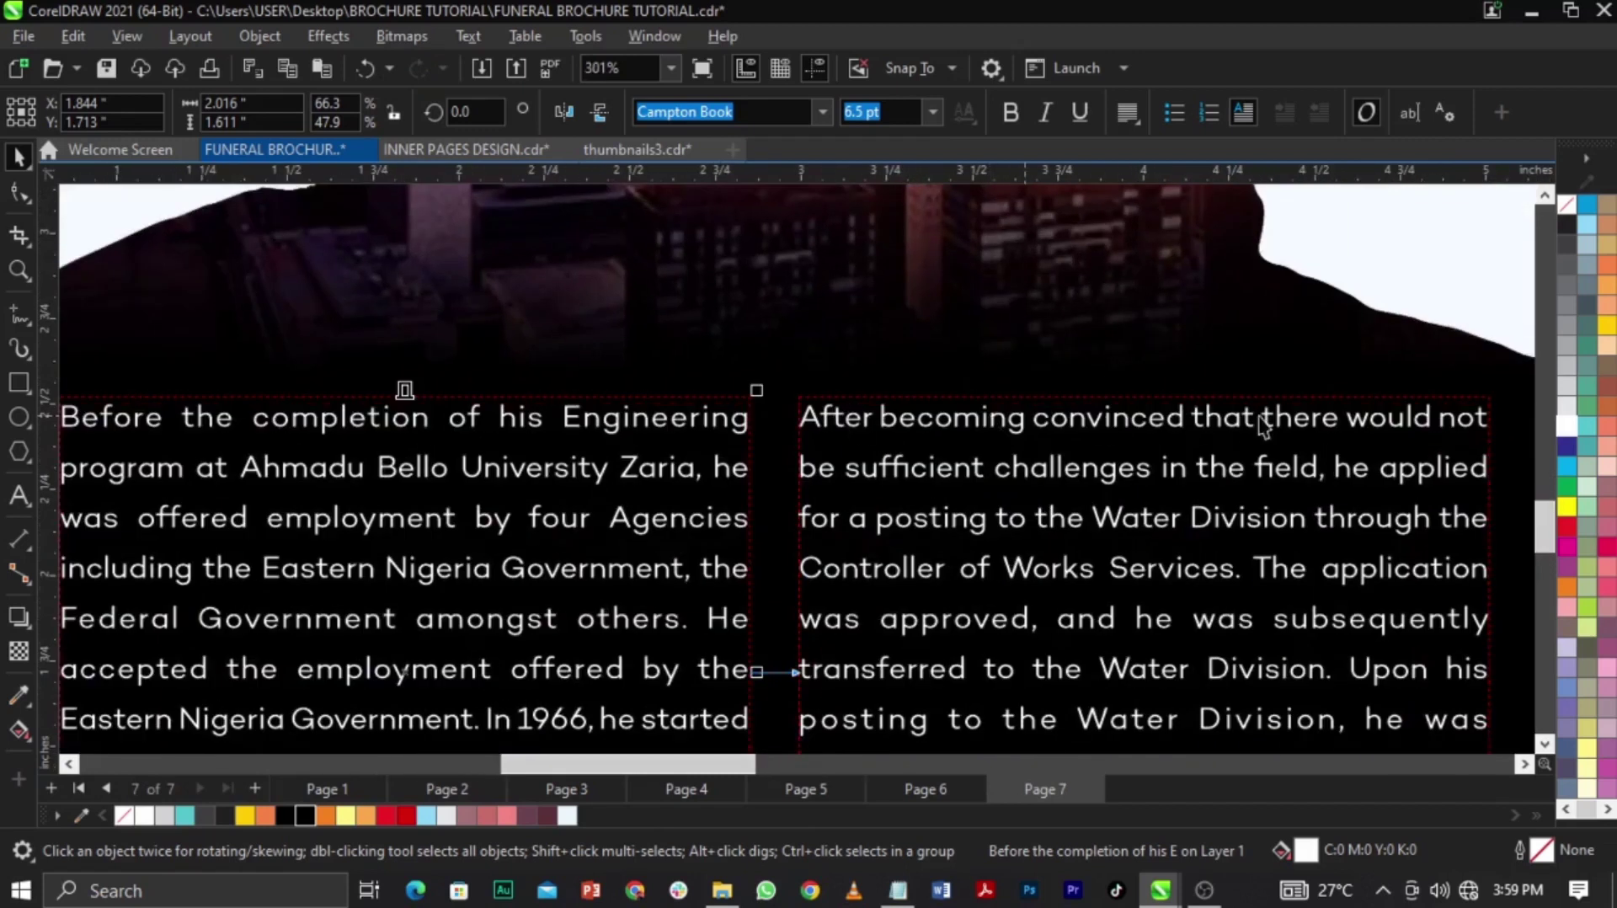
pyautogui.scroll(-8, 1275, 424)
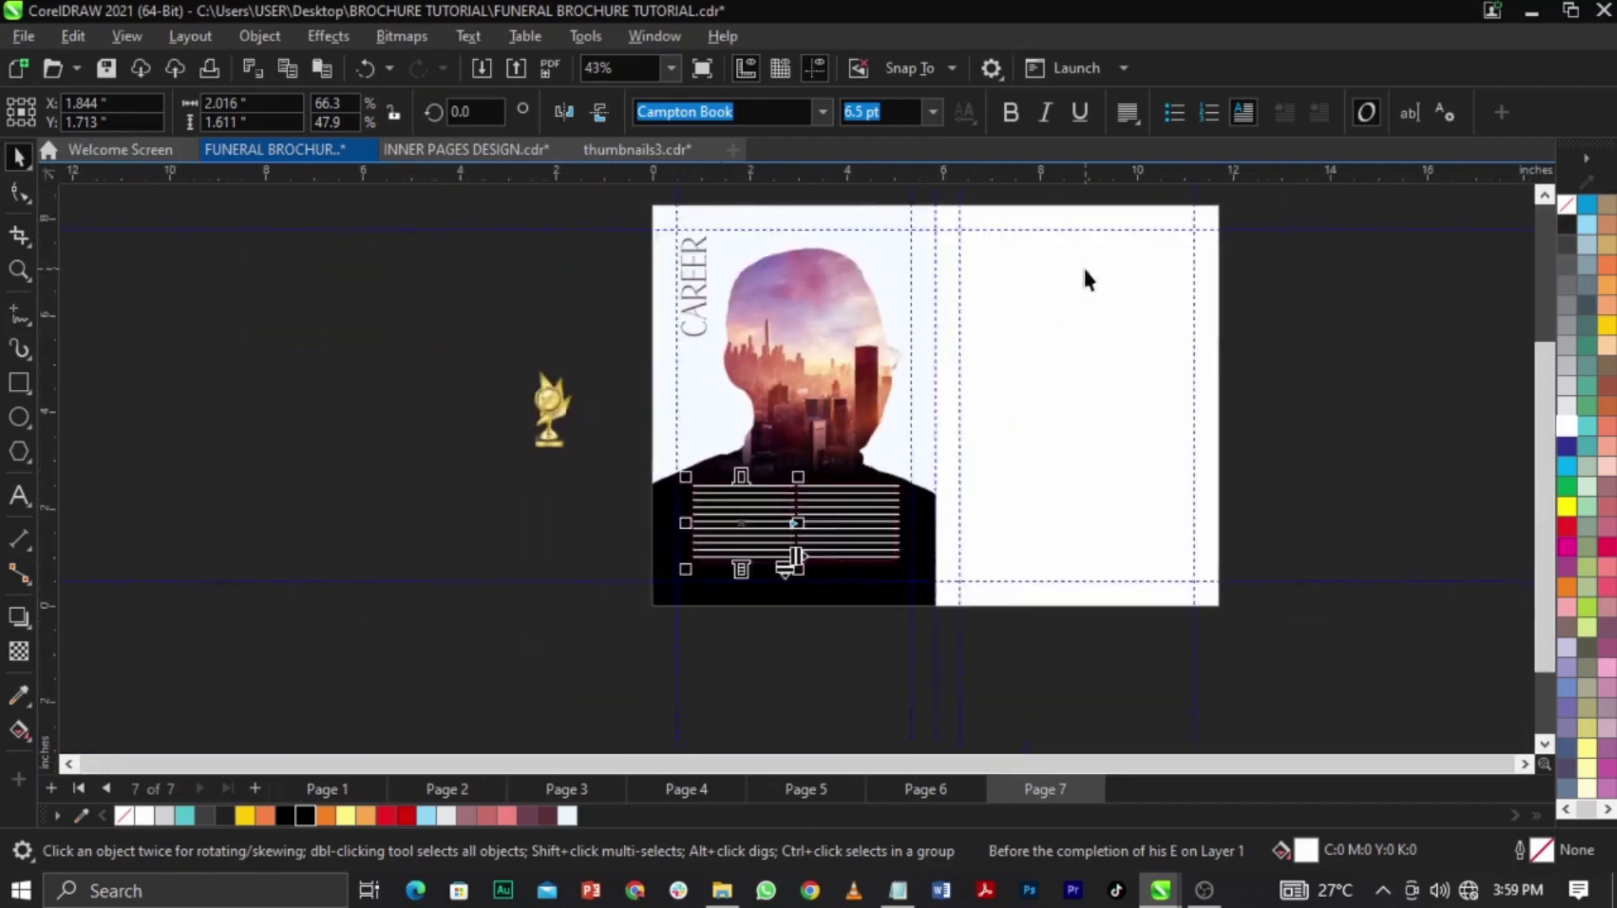
# Copy the first text column of page 6's right-hand page onto page 7 and clear its text
pyautogui.press('pageup')
pyautogui.click(994, 409)
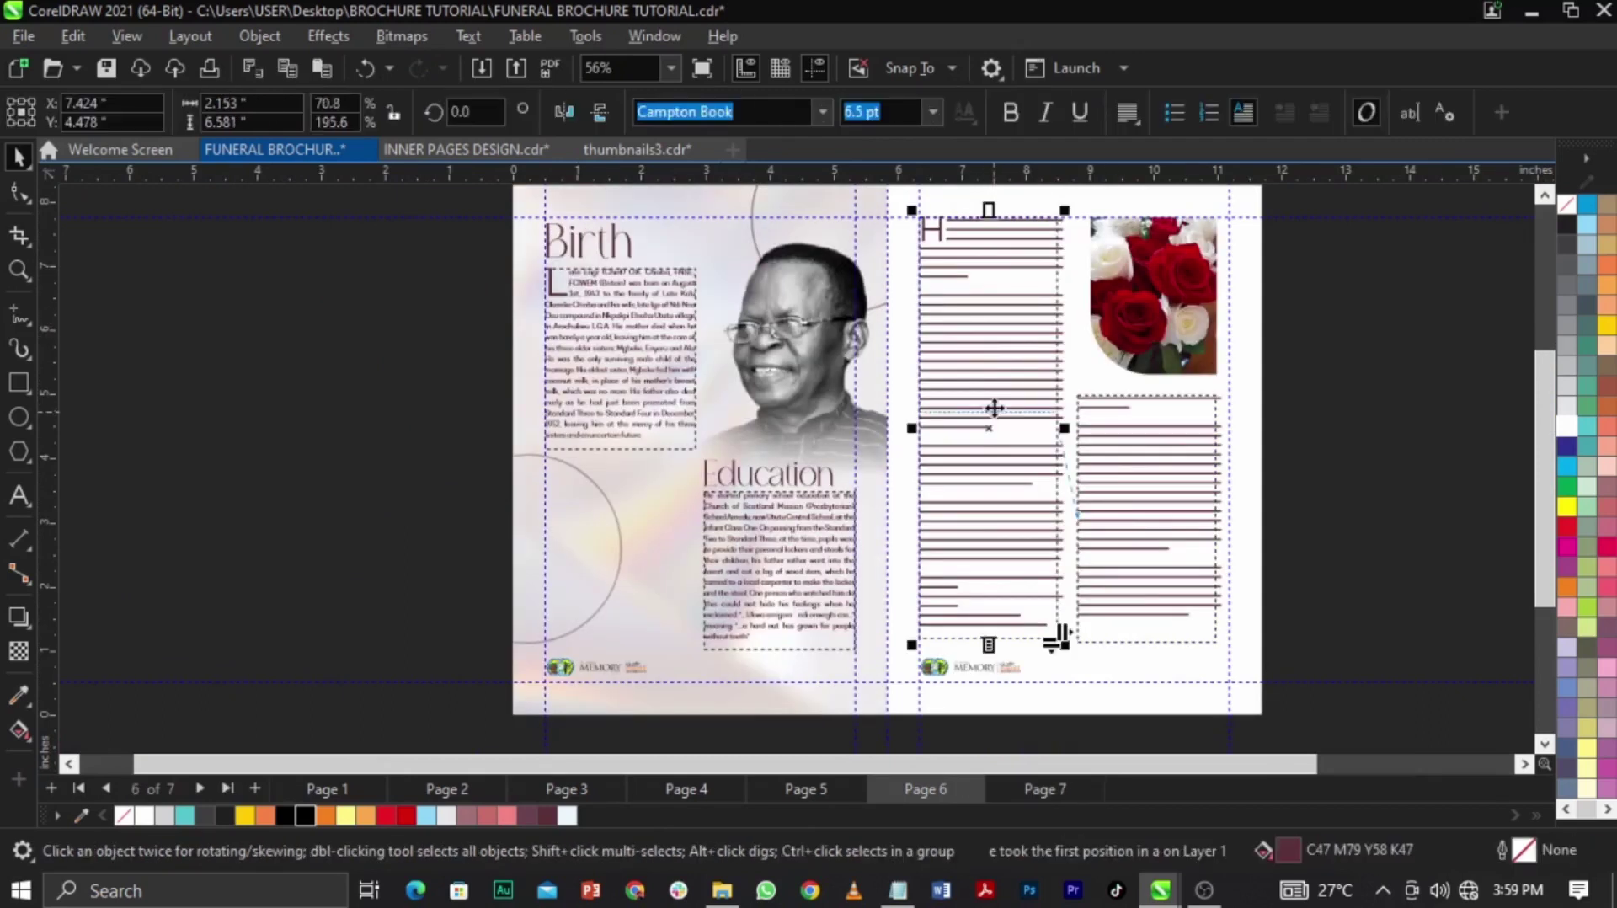
pyautogui.press('pagedown')
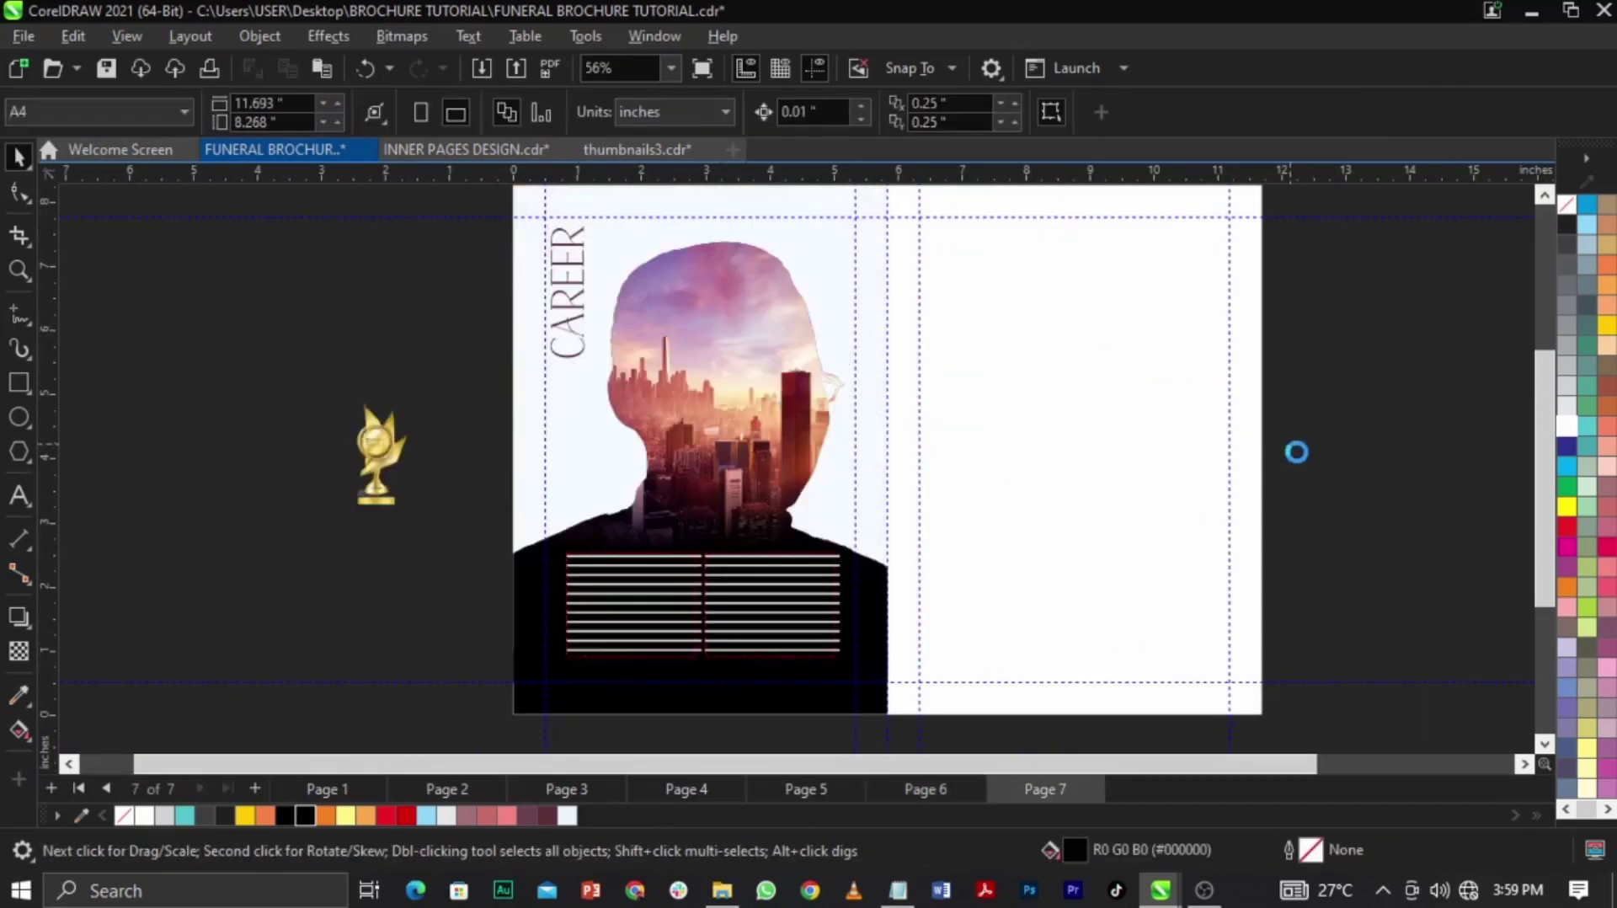
pyautogui.hotkey('ctrl', 'v')
pyautogui.doubleClick(1005, 377)
pyautogui.hotkey('ctrl', 'a')
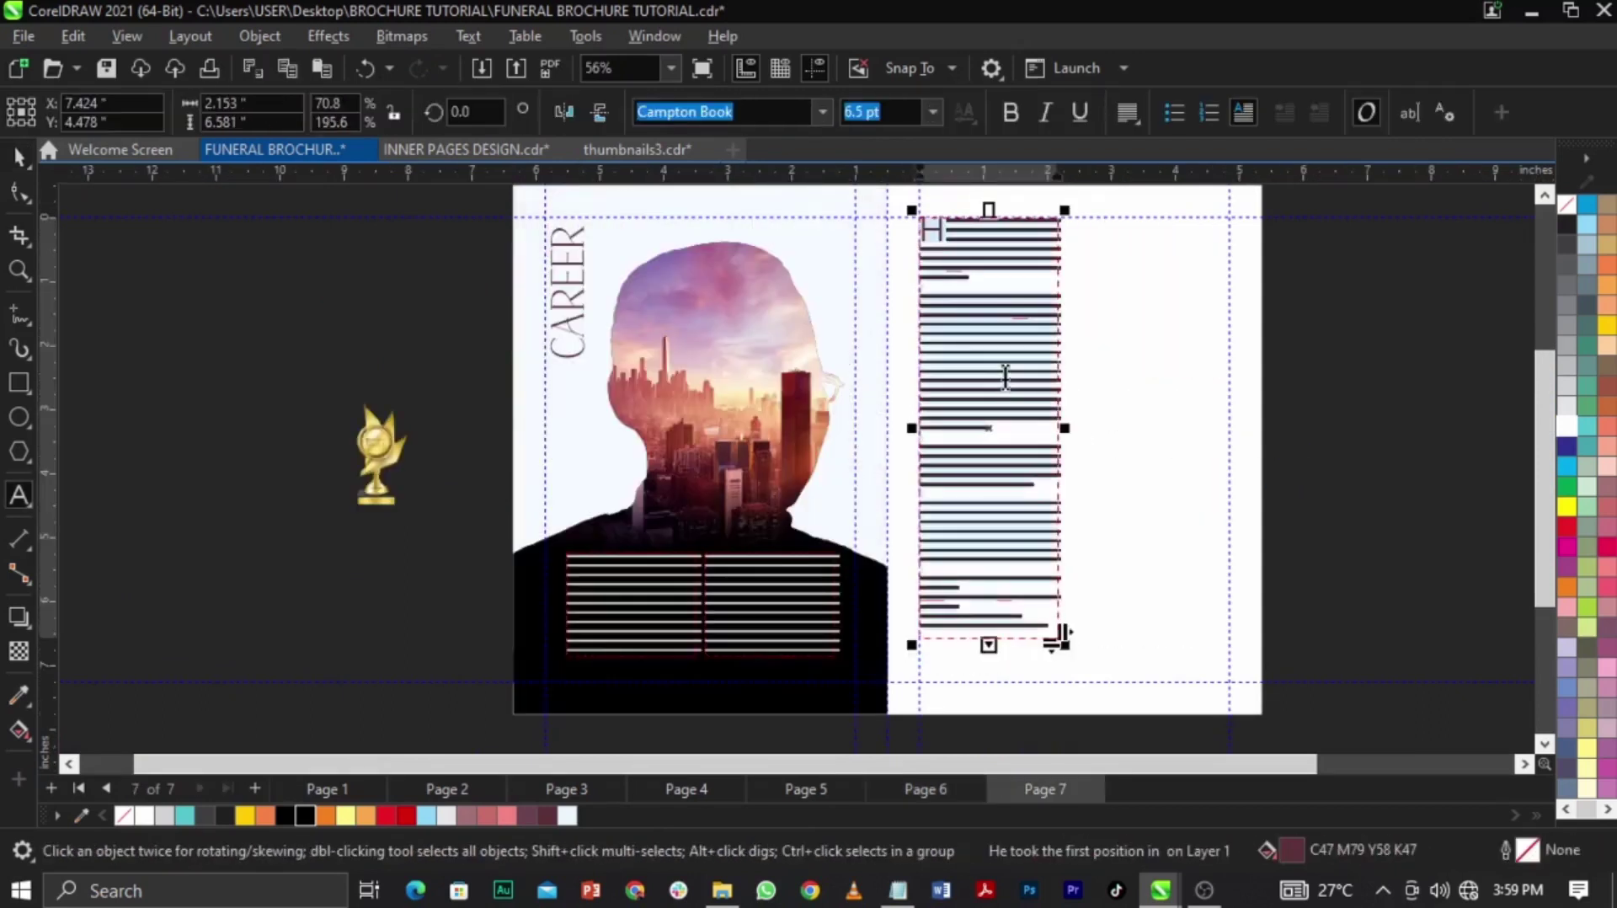
pyautogui.press('BackSpace')
# Extend the empty text frame on the right page downward to about 6.8 inches high
pyautogui.press('F2')
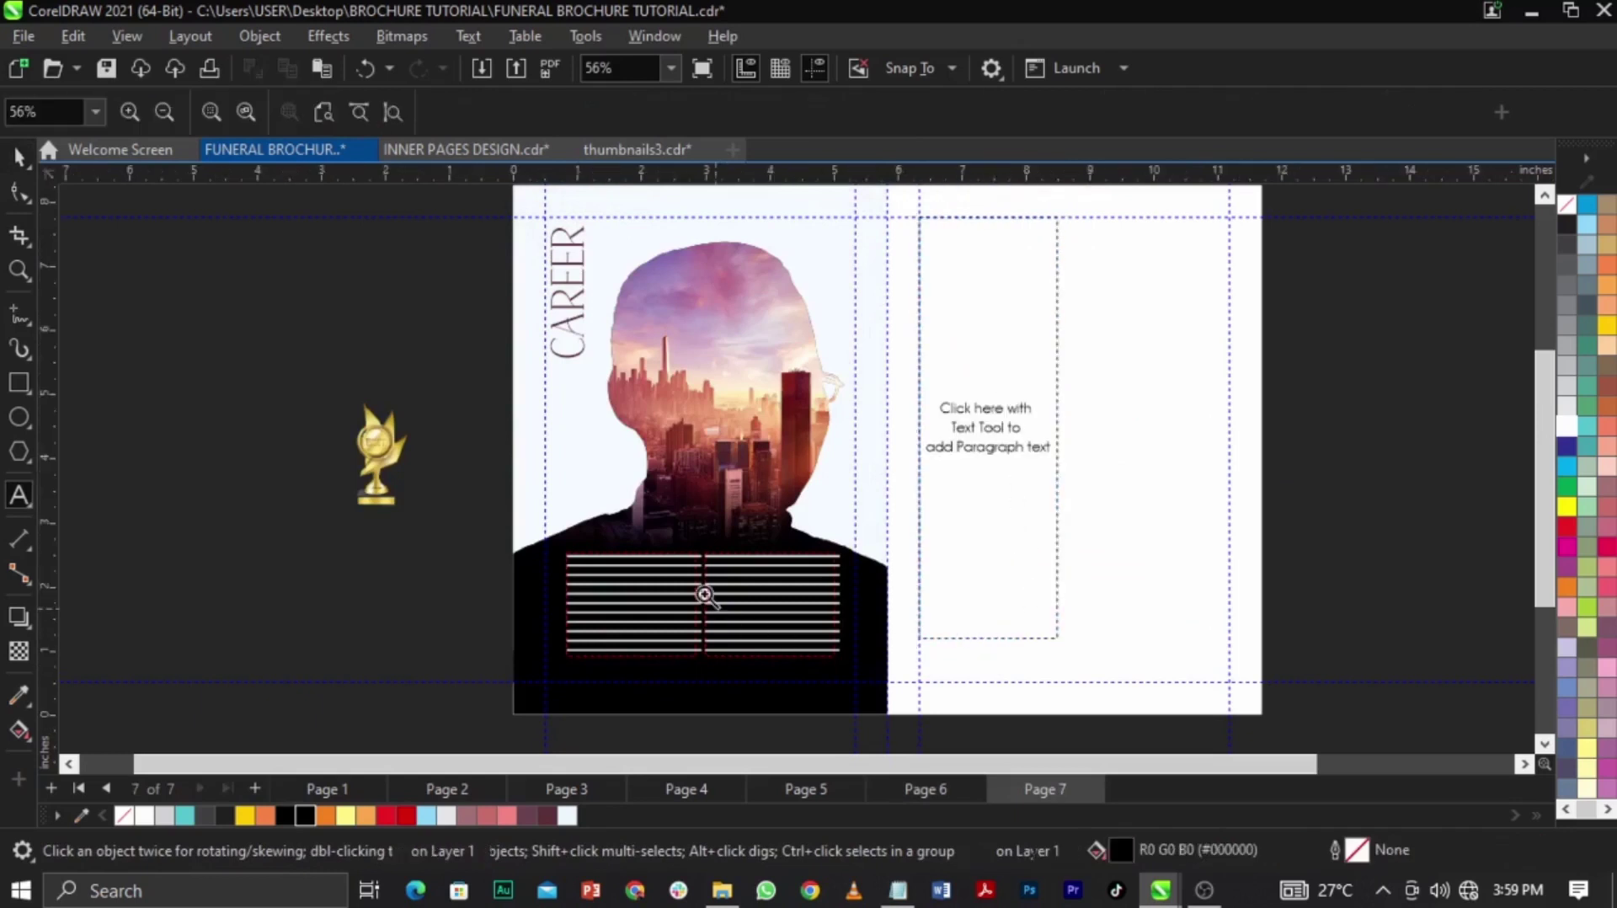
pyautogui.moveTo(705, 595); pyautogui.dragTo(1126, 699)
pyautogui.press('space')
pyautogui.click(1033, 406)
pyautogui.moveTo(1055, 412); pyautogui.dragTo(1061, 451)
pyautogui.scroll(-5, 792, 620)
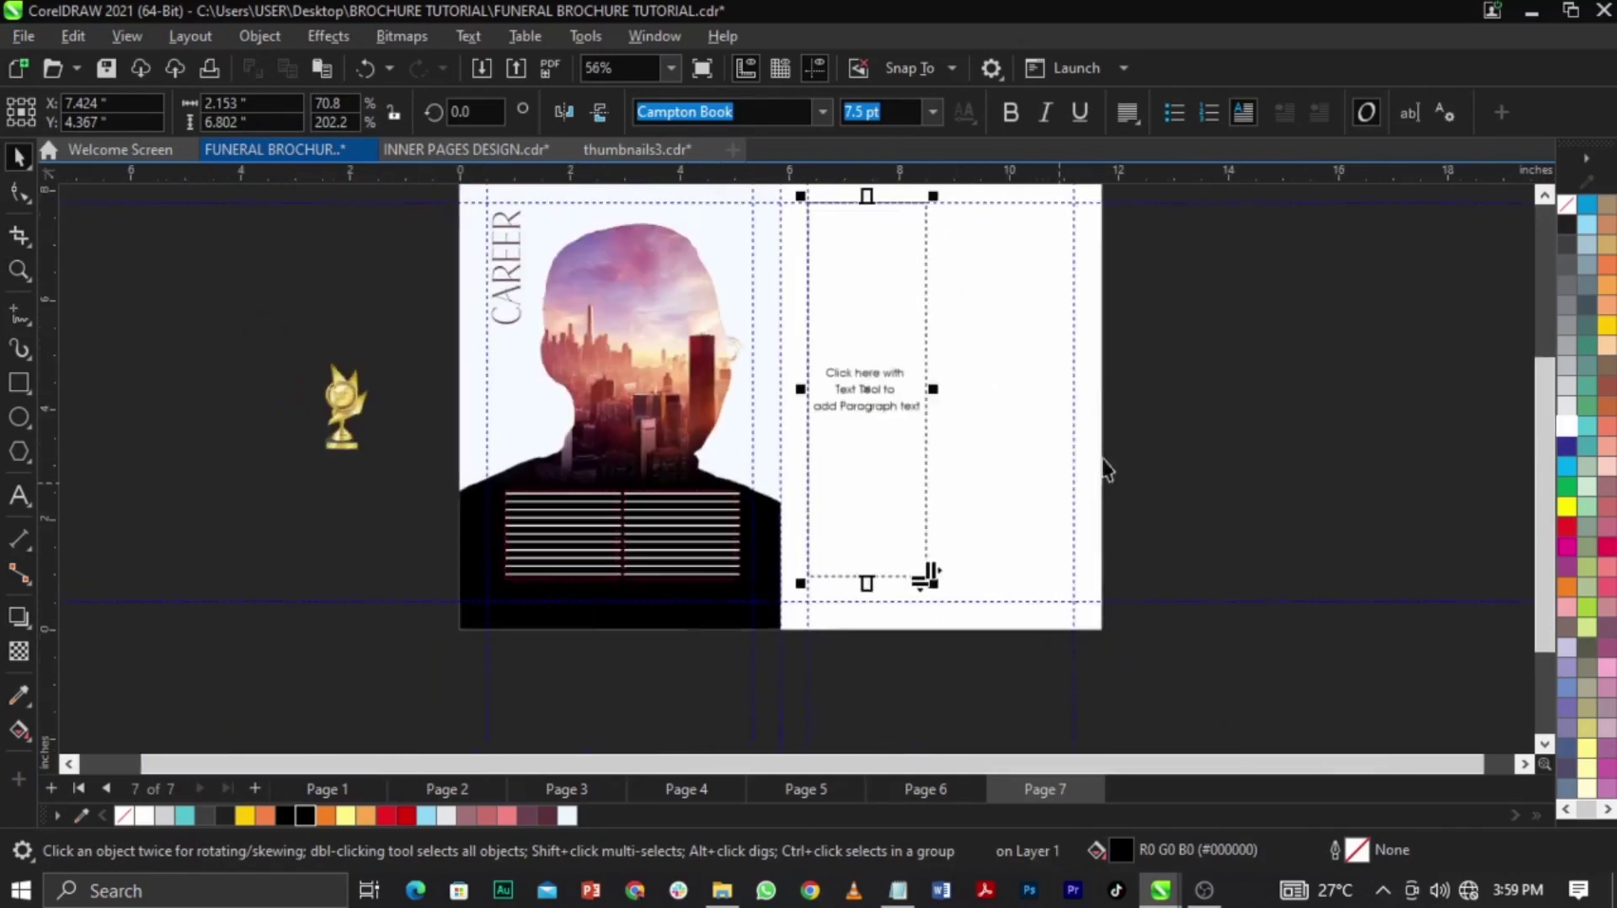
# Link the overflow of the silhouette's second career column into the empty text frame on the right page
pyautogui.click(996, 458)
pyautogui.scroll(-2, 975, 403)
pyautogui.scroll(2, 957, 357)
pyautogui.click(917, 376)
pyautogui.click(1098, 460)
pyautogui.click(693, 588)
pyautogui.scroll(1, 657, 645)
pyautogui.moveTo(656, 647); pyautogui.dragTo(647, 691)
pyautogui.hotkey('ctrl', 'z')
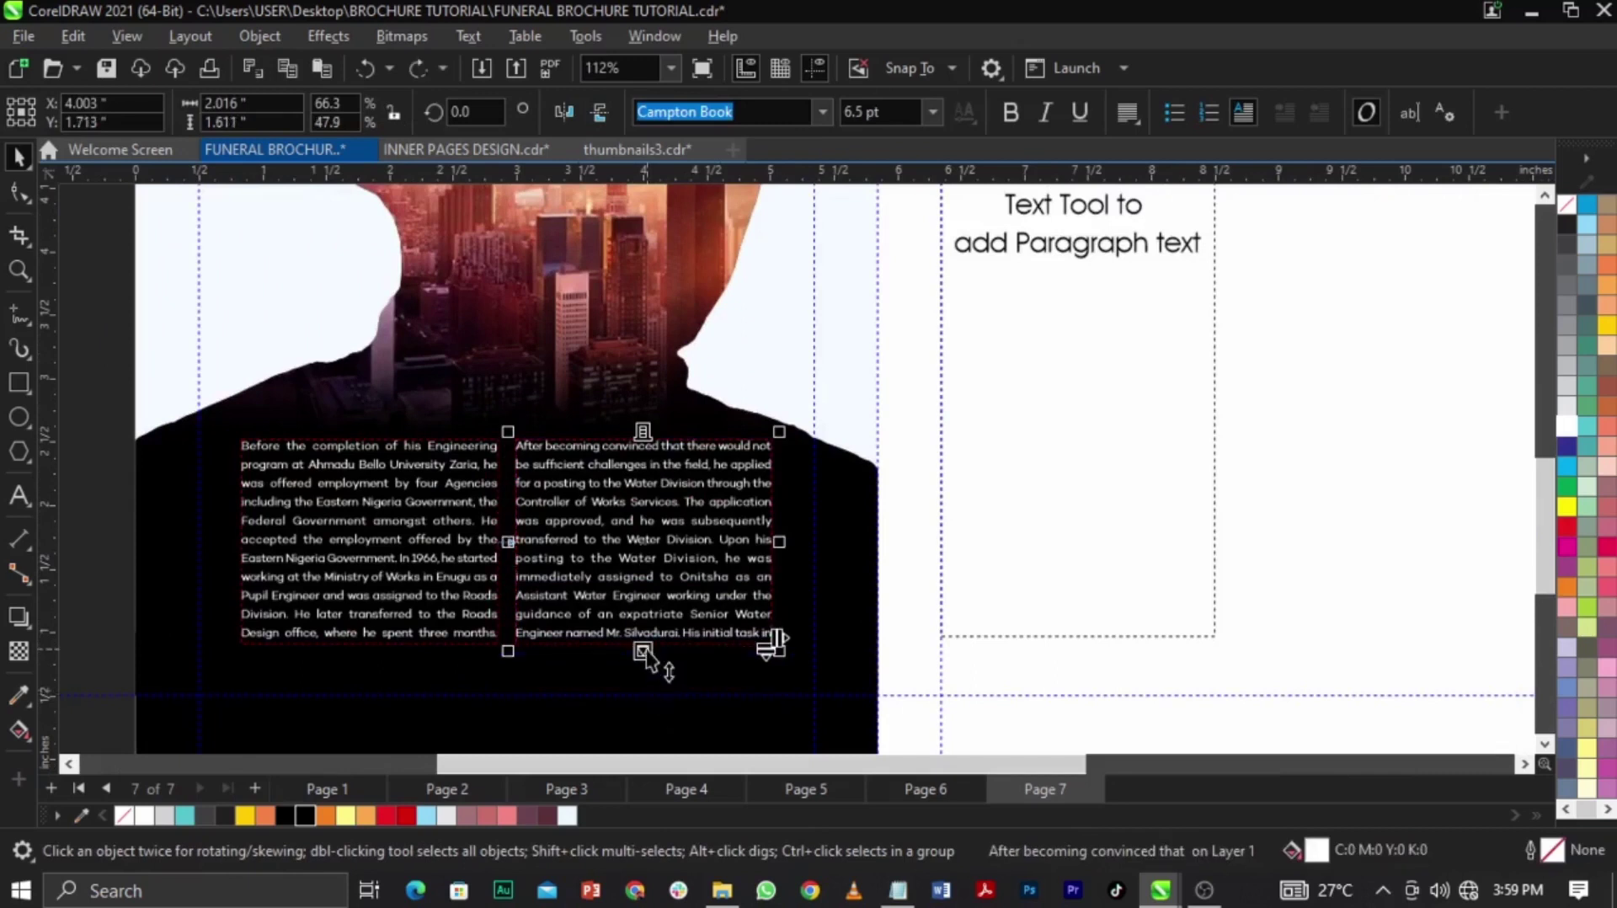
pyautogui.click(1107, 447)
pyautogui.scroll(-5, 1036, 455)
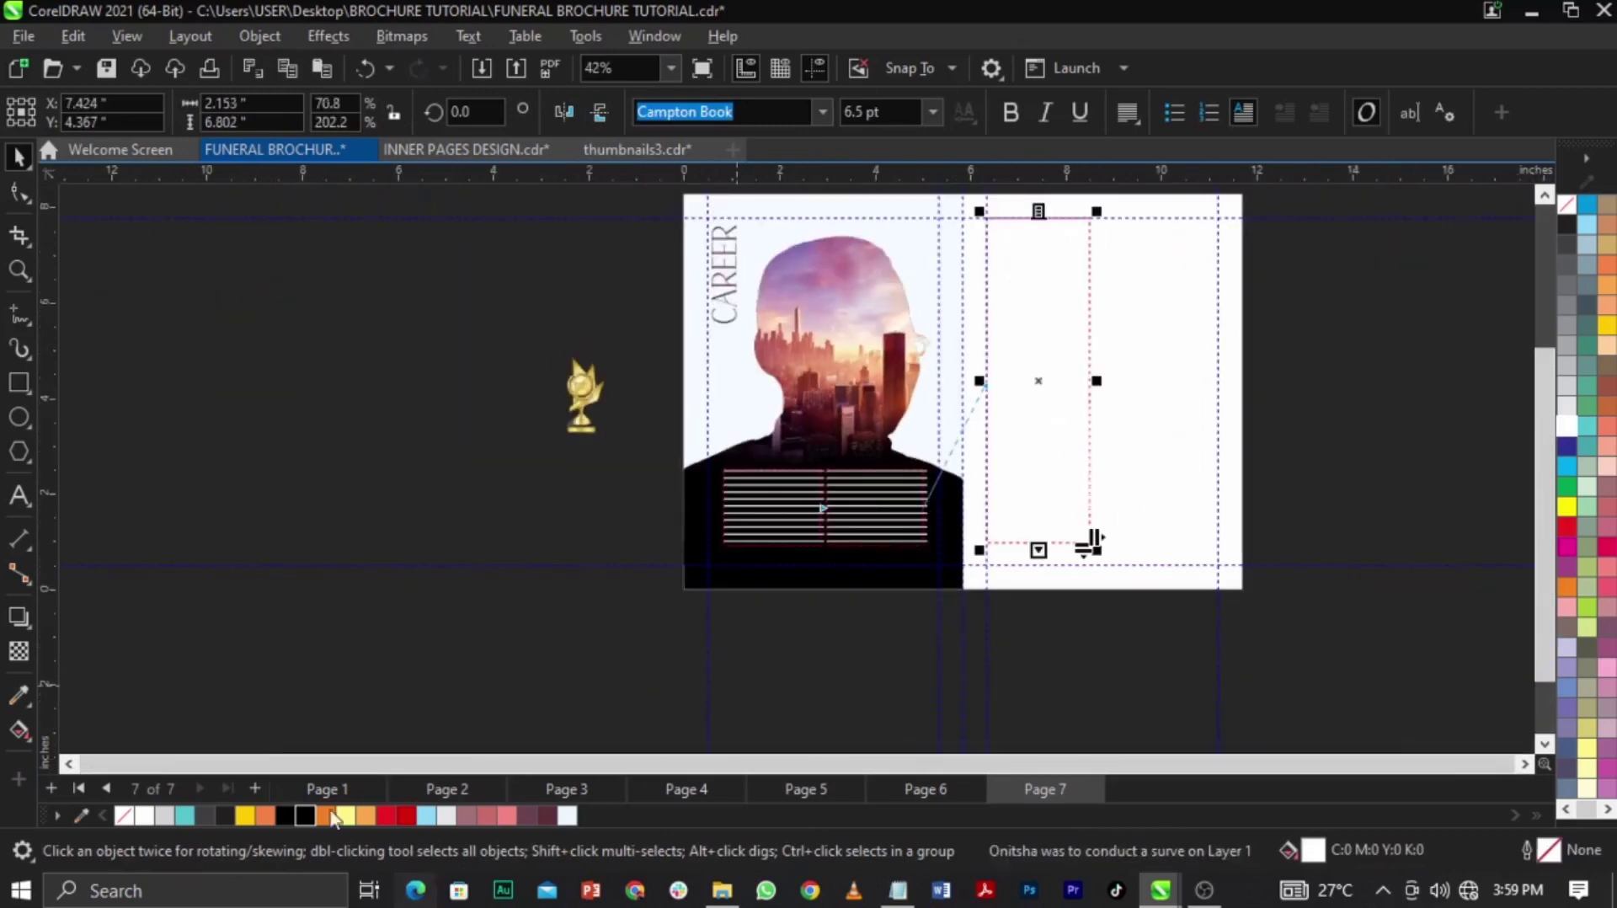
# Fill the linked career text on the right page with black
pyautogui.click(305, 815)
pyautogui.scroll(1, 1070, 227)
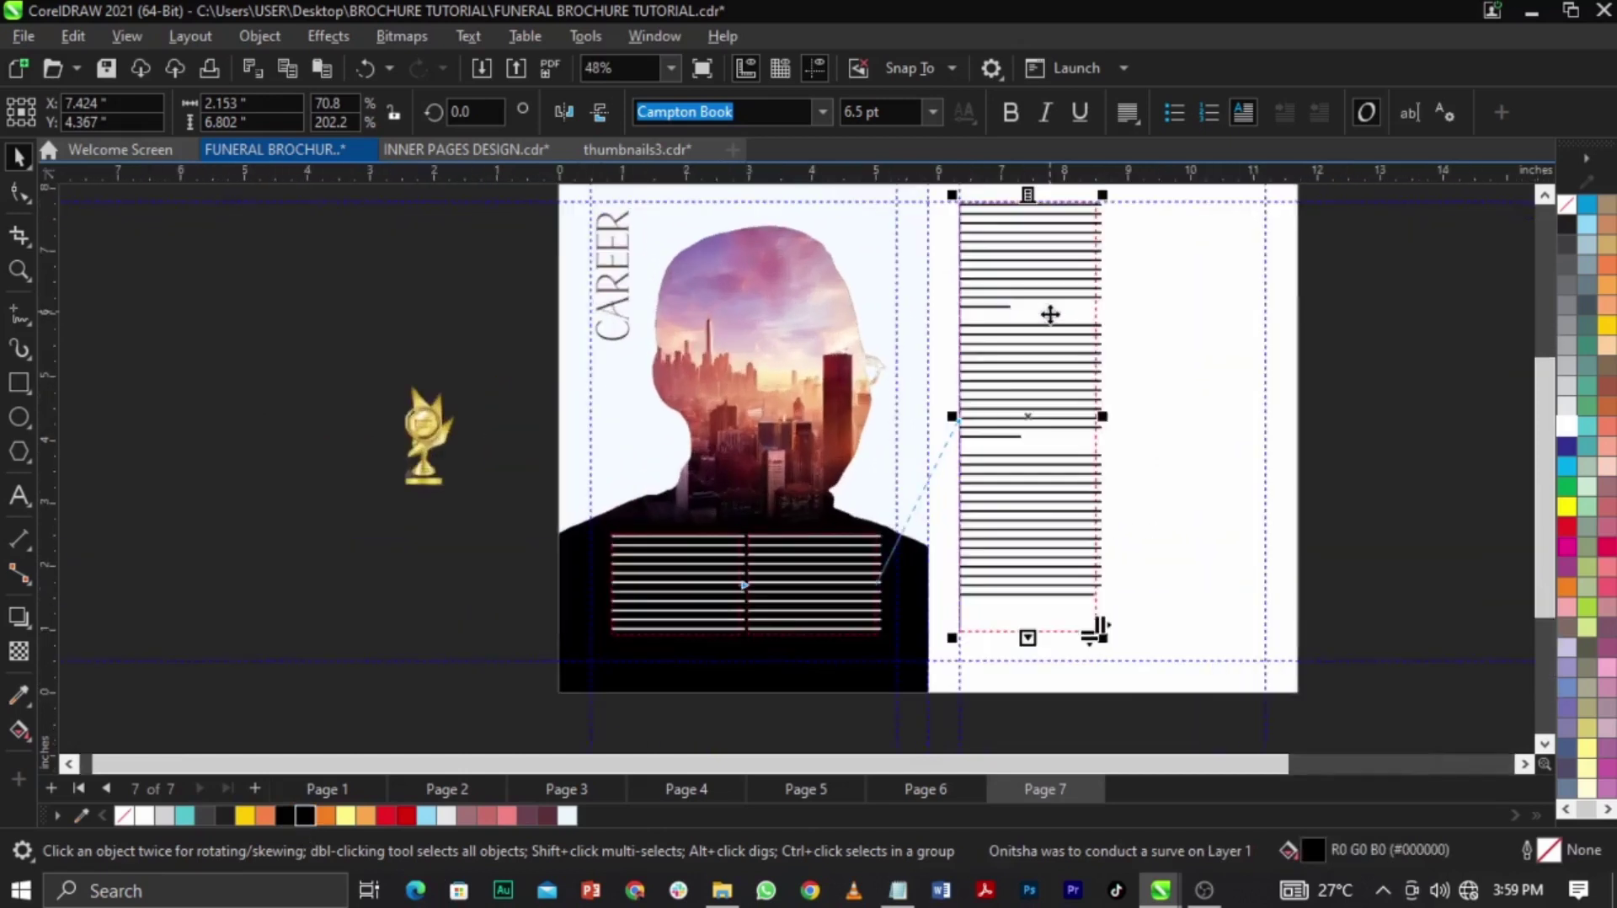
pyautogui.click(1275, 432)
pyautogui.click(1077, 518)
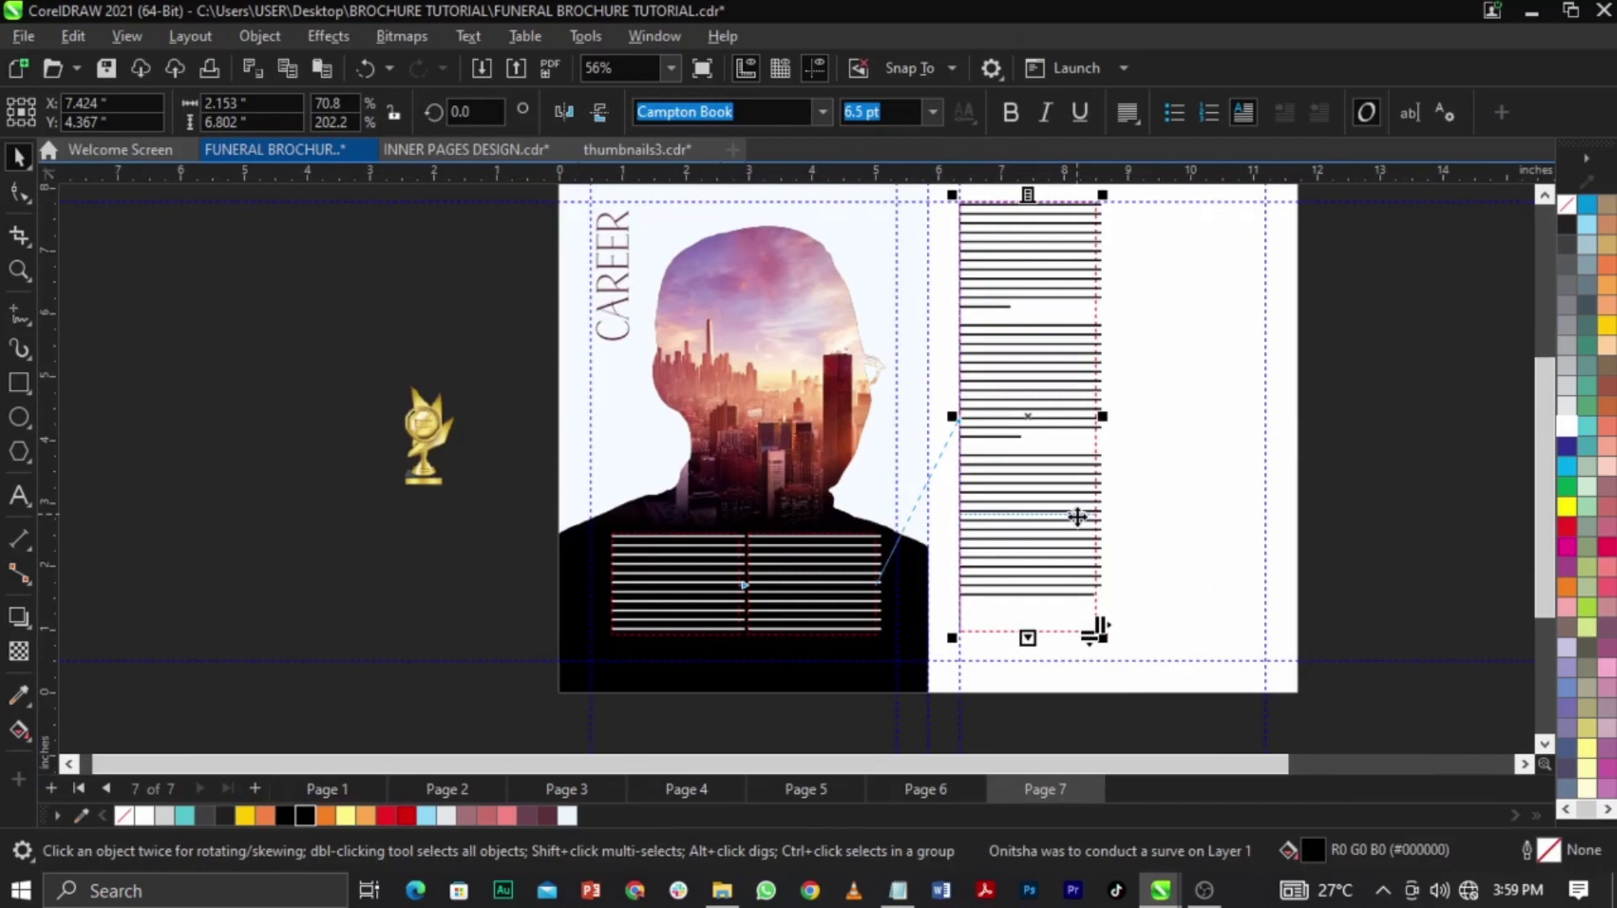
pyautogui.scroll(-1, 1210, 396)
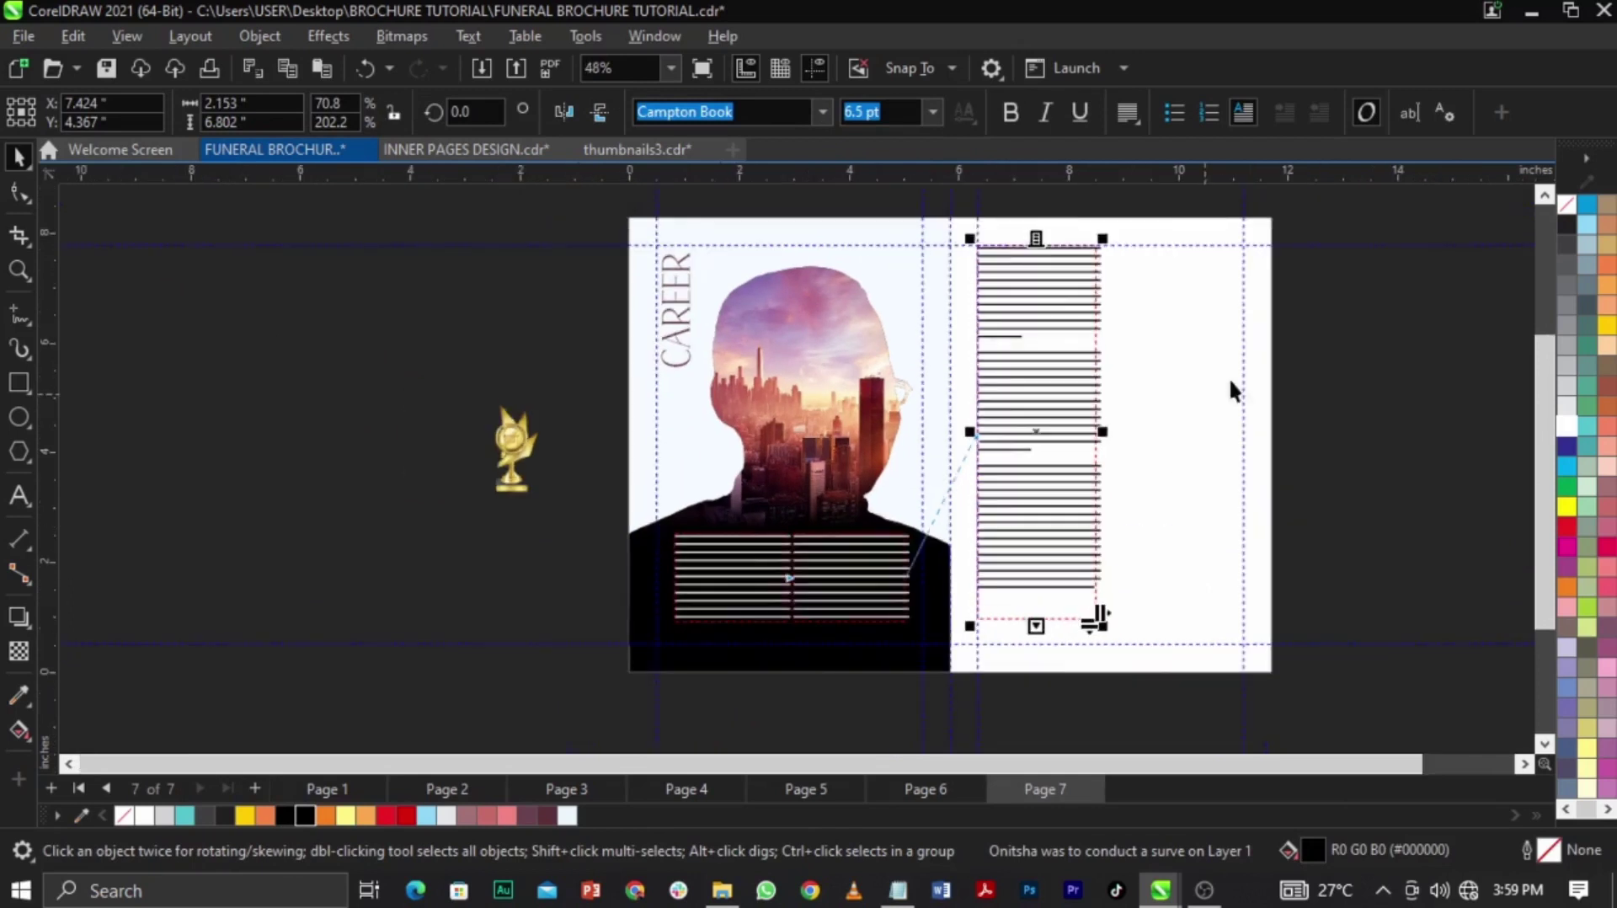
pyautogui.scroll(-1, 1347, 254)
pyautogui.scroll(2, 1322, 451)
pyautogui.scroll(-1, 1164, 589)
pyautogui.scroll(1, 1165, 583)
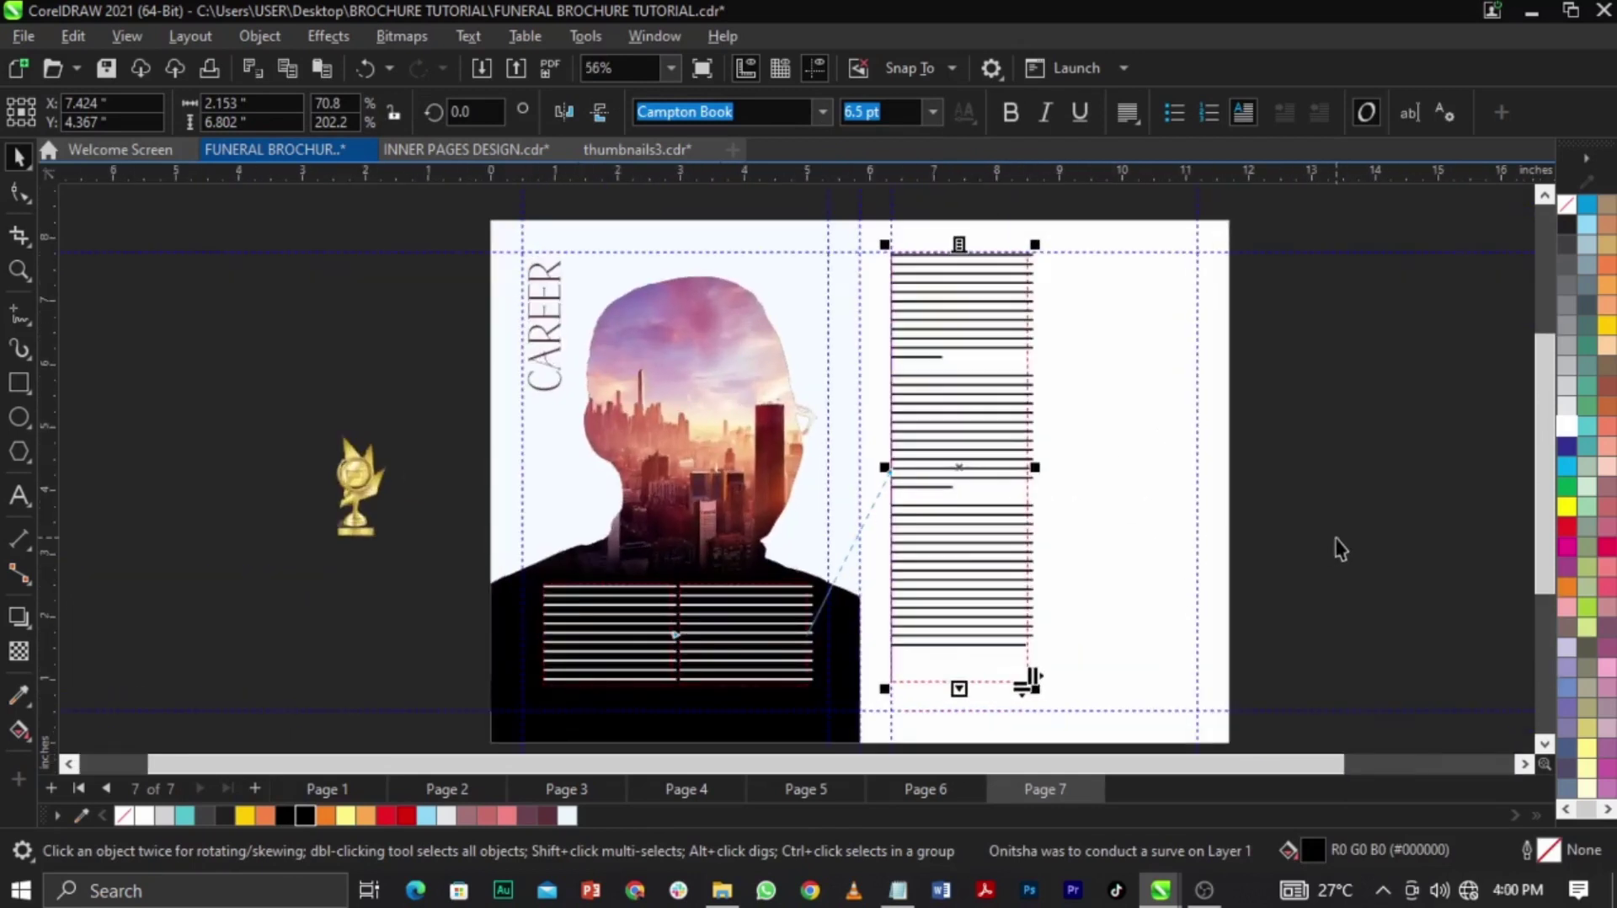
# Enlarge the vertical CAREER heading proportionally to about 59 pt
pyautogui.click(1338, 549)
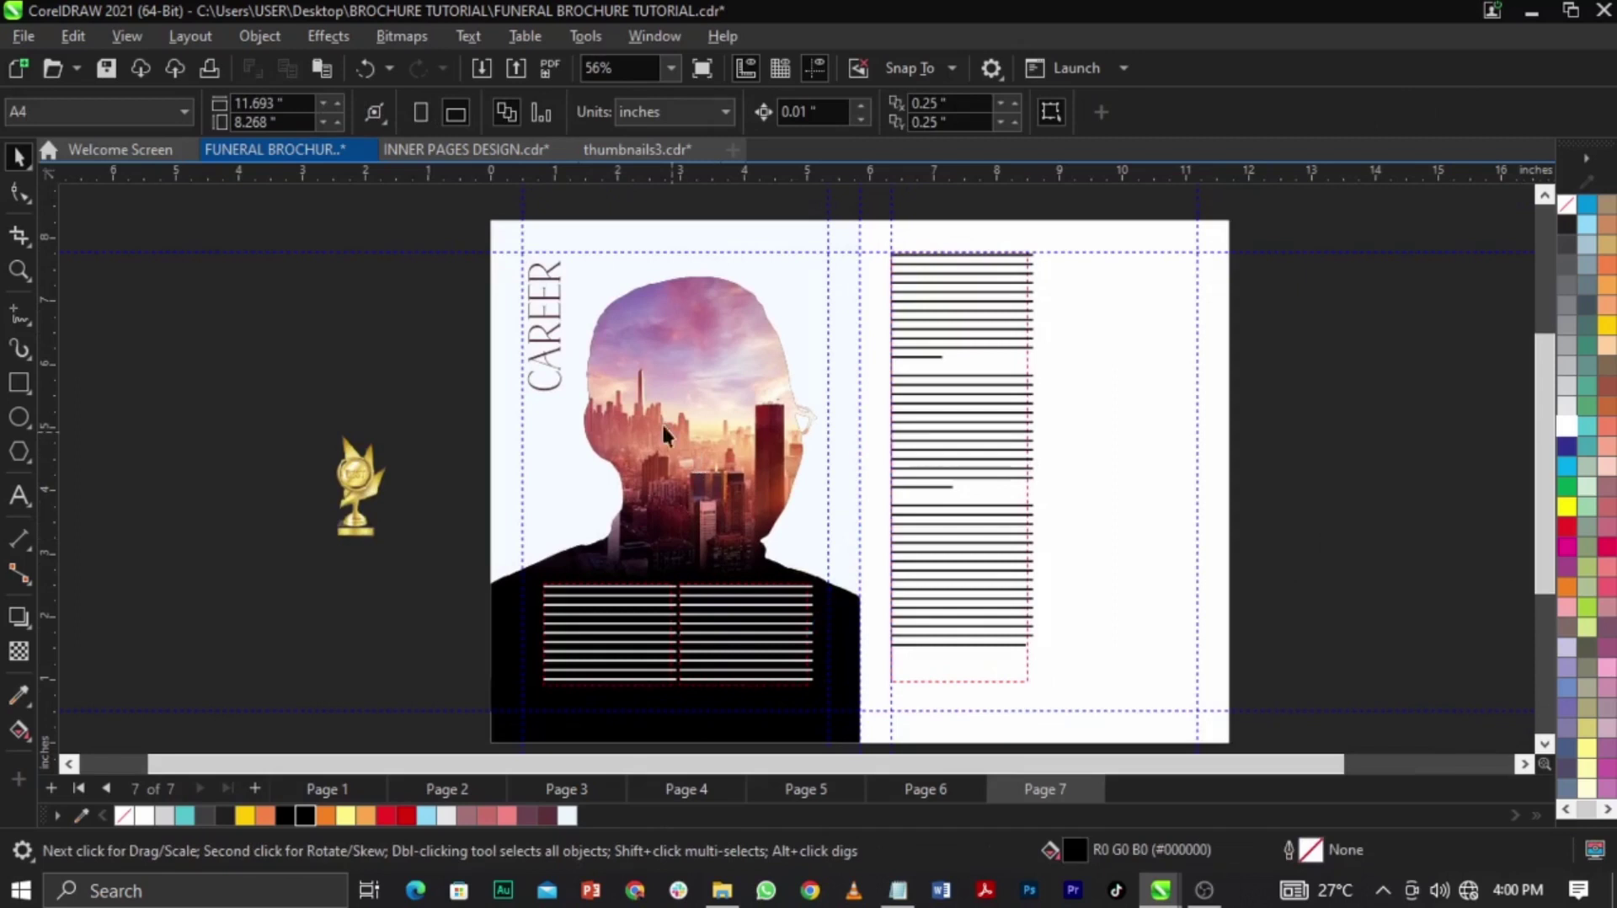
pyautogui.click(562, 388)
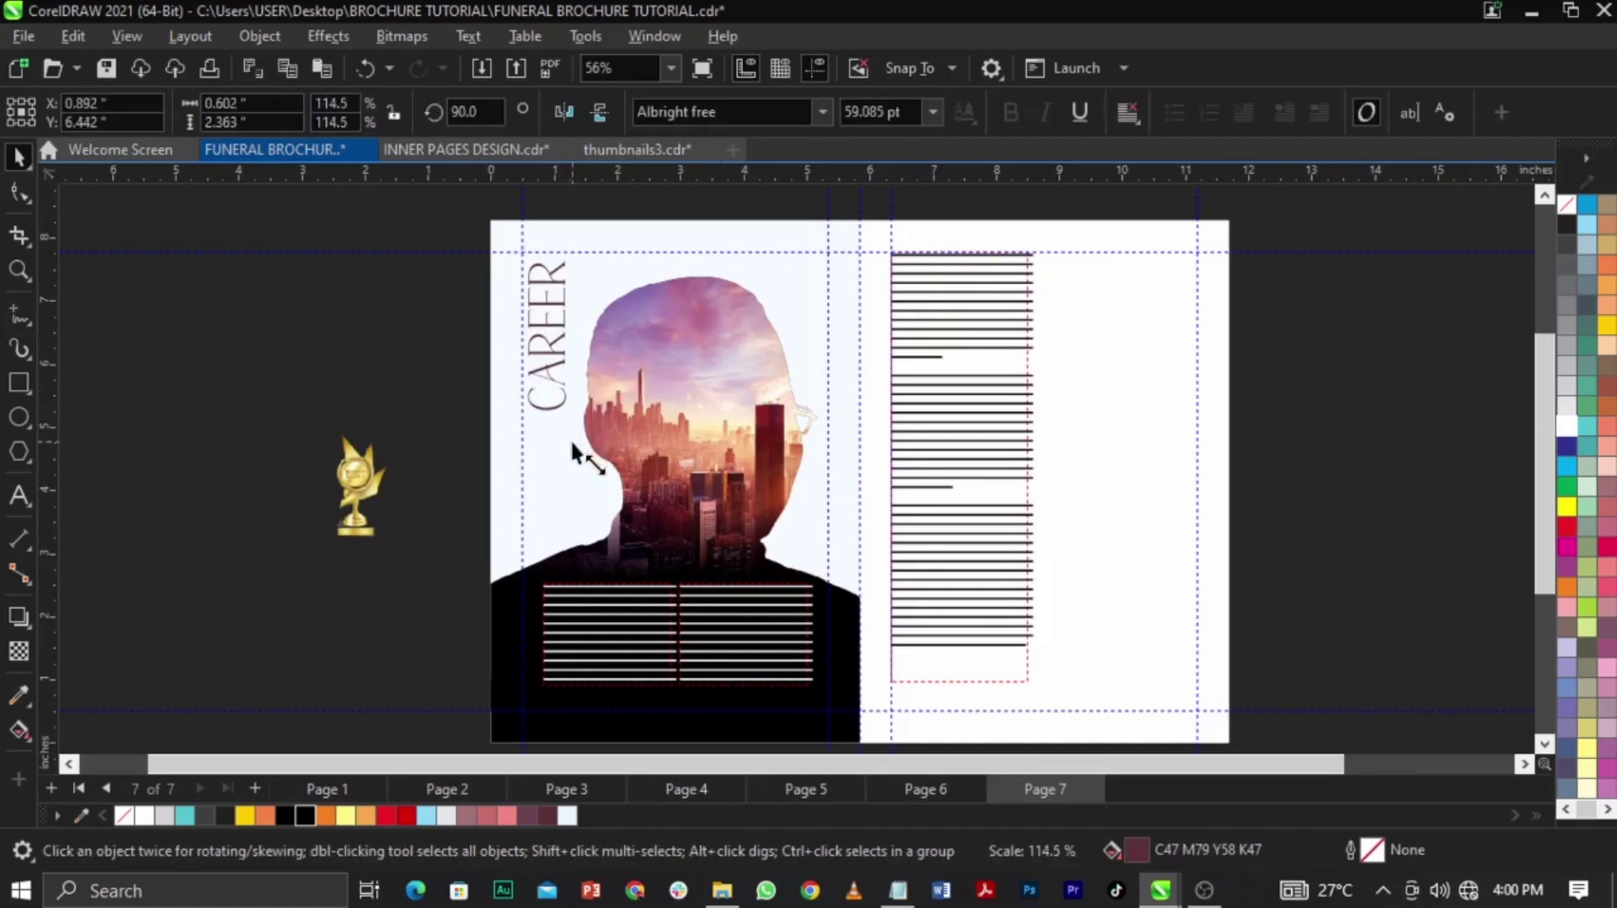
pyautogui.click(1317, 559)
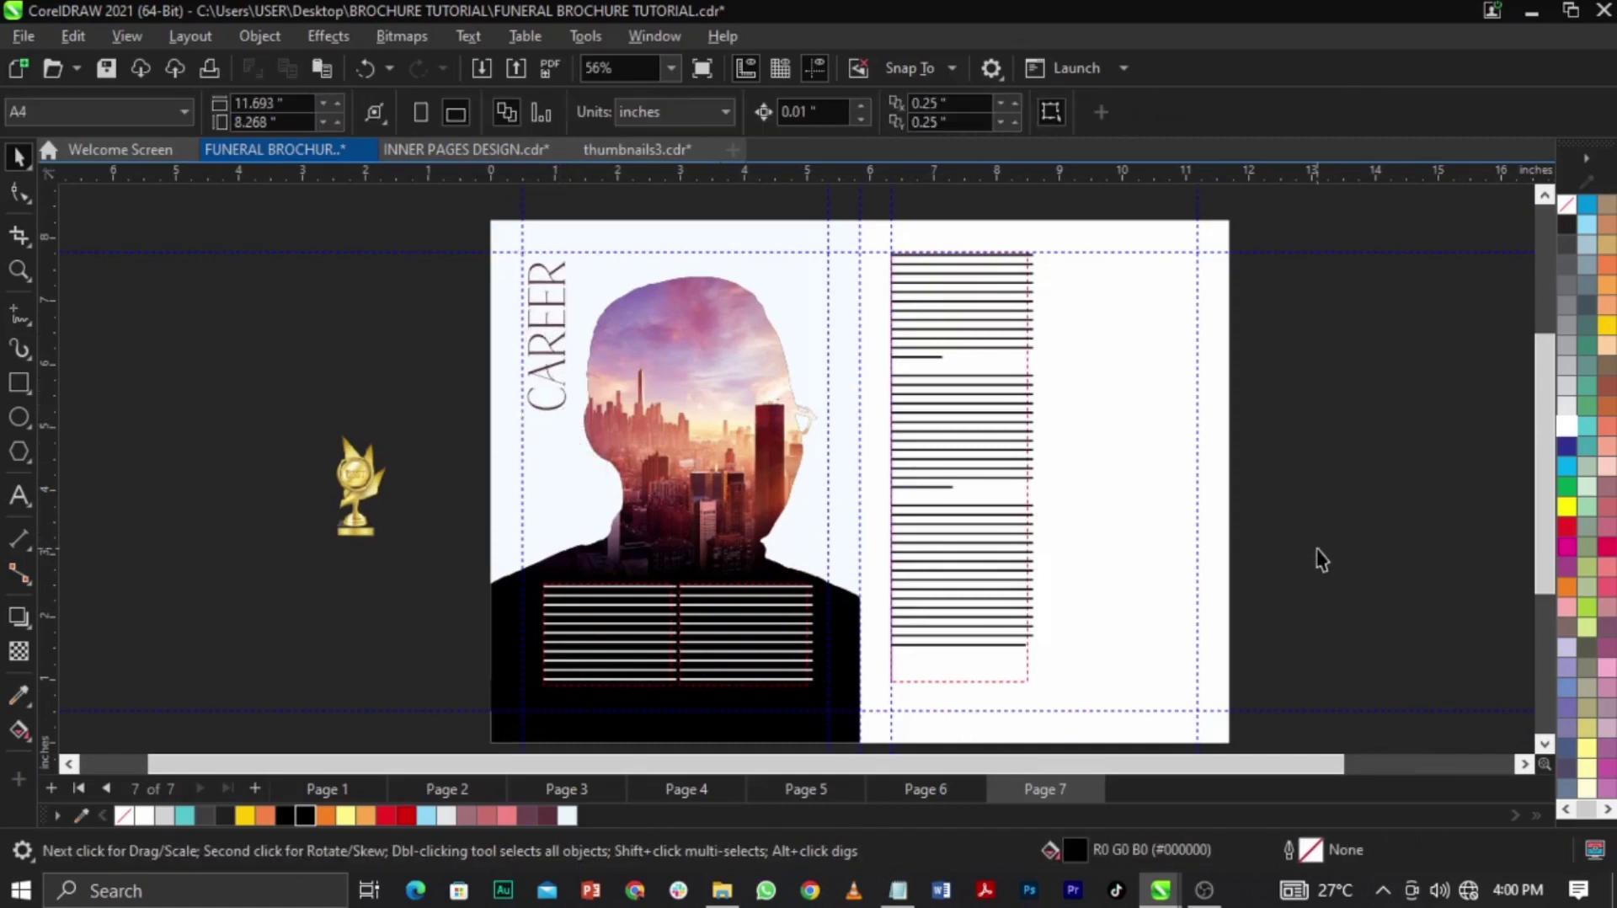
# Duplicate the right page's text column beside the original to form a second column
pyautogui.click(881, 453)
pyautogui.moveTo(939, 437); pyautogui.dragTo(1100, 438)
pyautogui.rightClick(1090, 428)
# Group the two right-page text columns, center them horizontally on the right page, and ungroup them
pyautogui.scroll(2, 1087, 427)
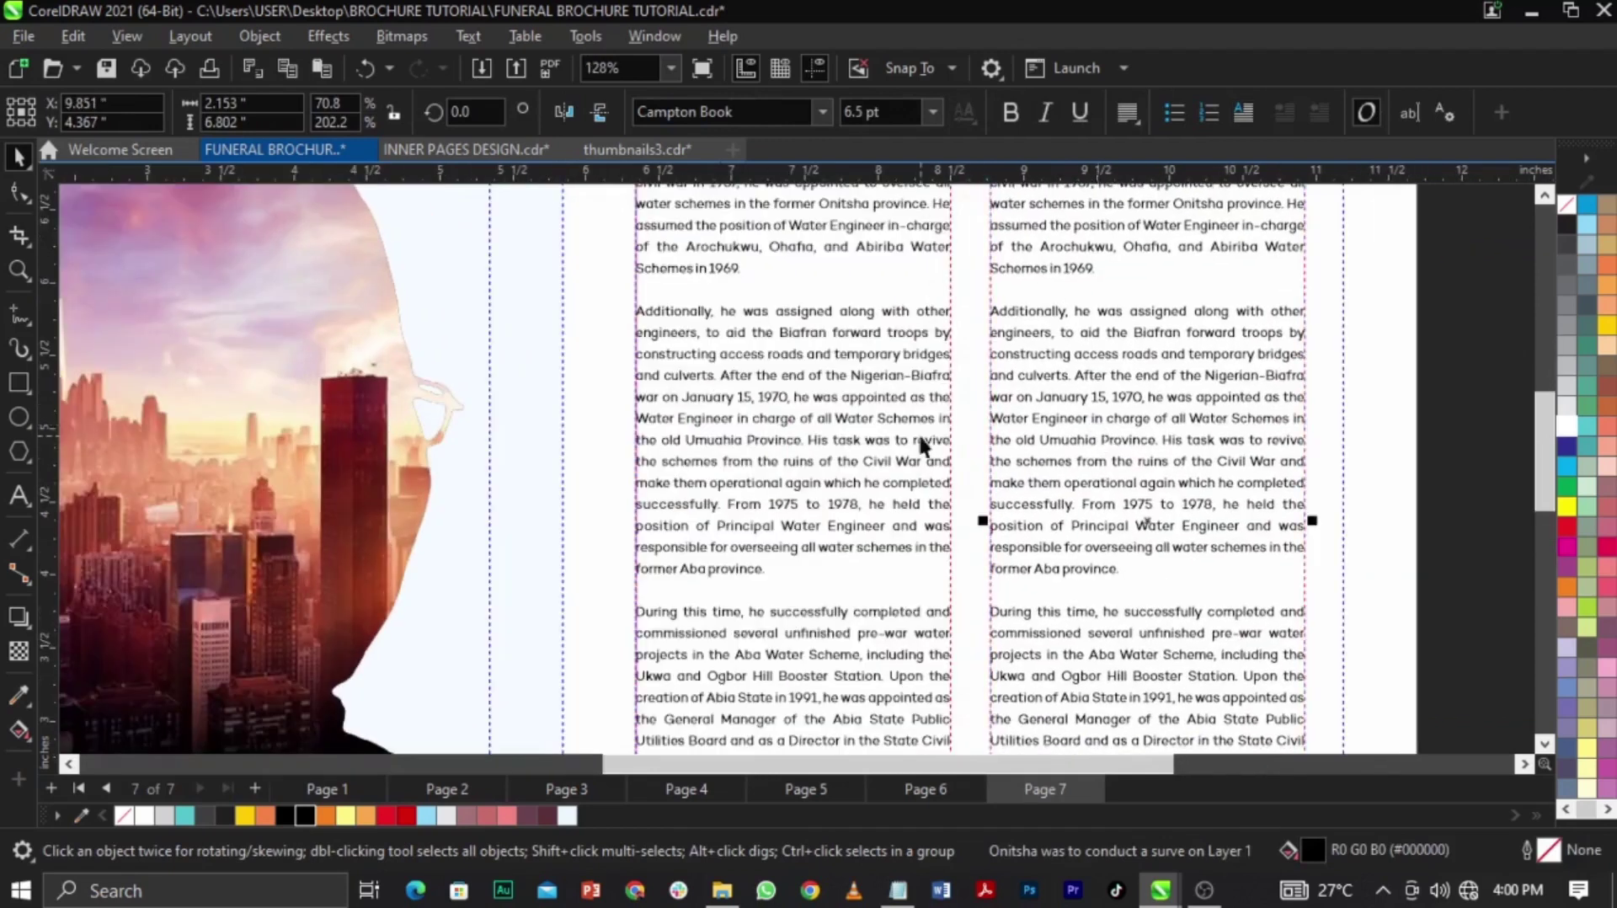
pyautogui.keyDown('shift'); pyautogui.click(921, 437); pyautogui.keyUp('shift')
pyautogui.scroll(-2, 920, 436)
pyautogui.hotkey('ctrl', 'g')
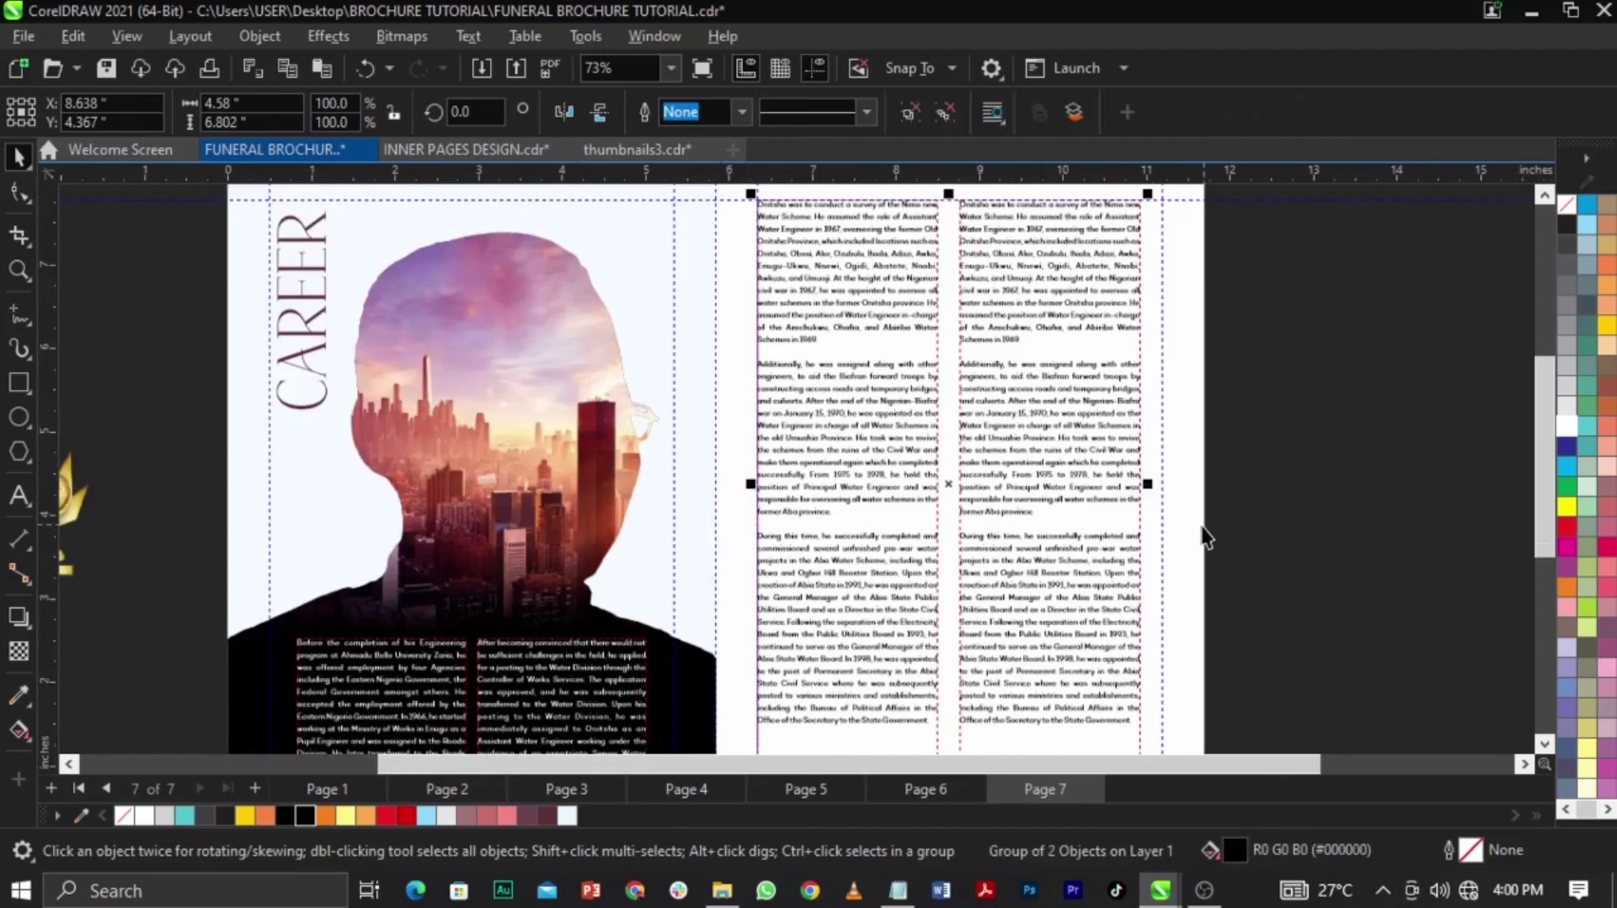
pyautogui.keyDown('shift'); pyautogui.click(1193, 527); pyautogui.keyUp('shift')
pyautogui.press('c')
pyautogui.click(1281, 512)
pyautogui.click(1140, 480)
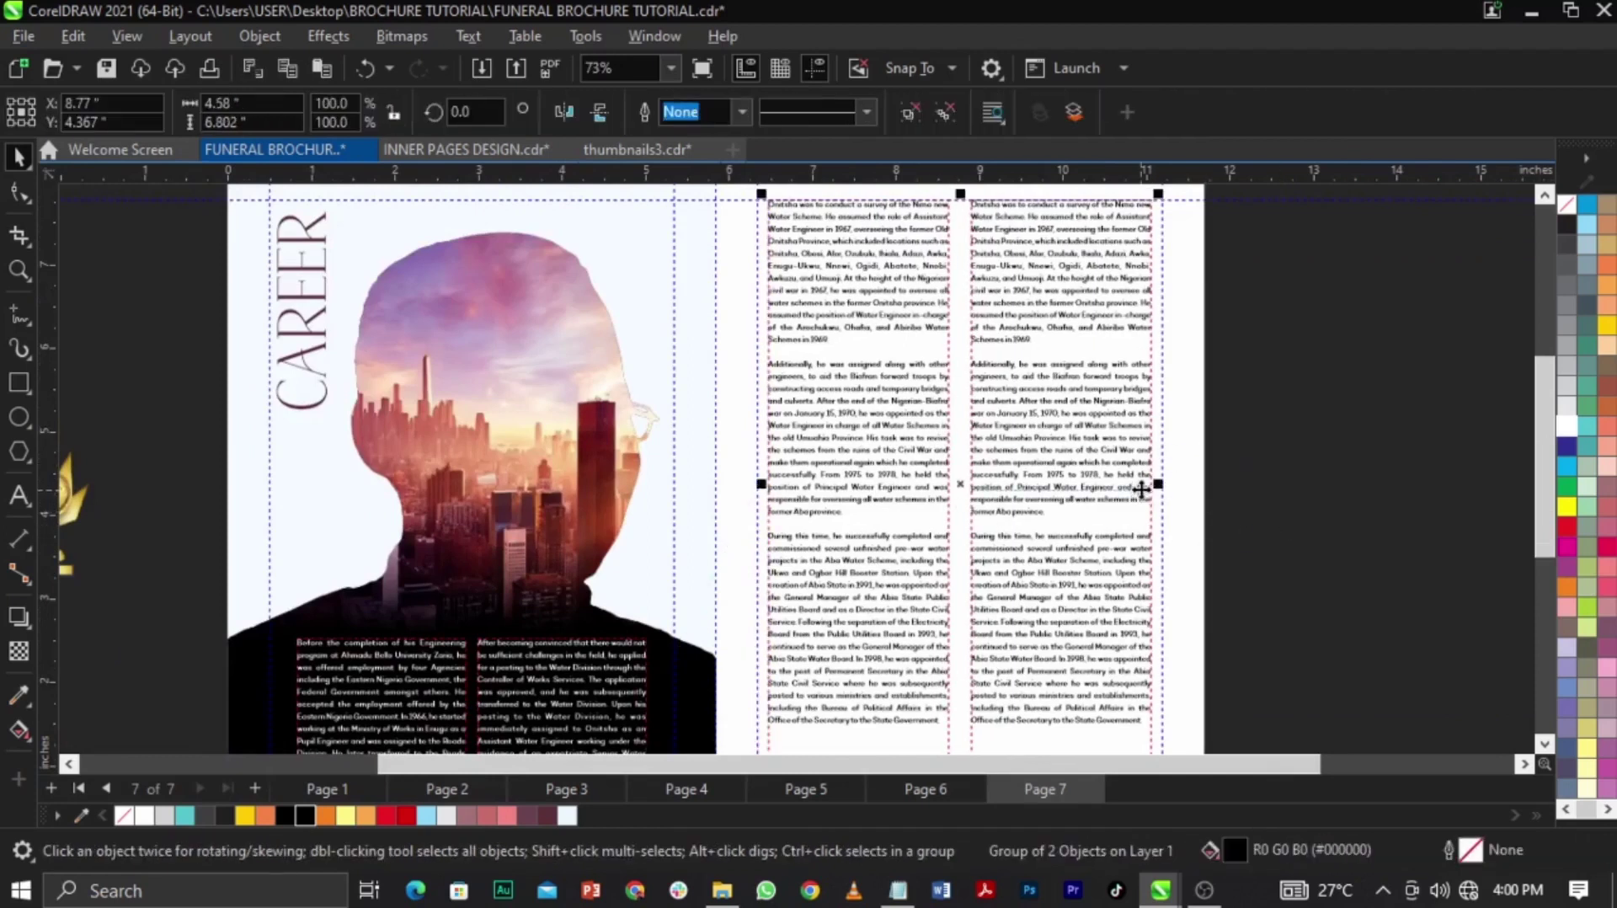
pyautogui.click(911, 113)
# Delete all the text inside the second column on the right page, keeping its empty frame
pyautogui.doubleClick(1088, 337)
pyautogui.hotkey('ctrl', 'a')
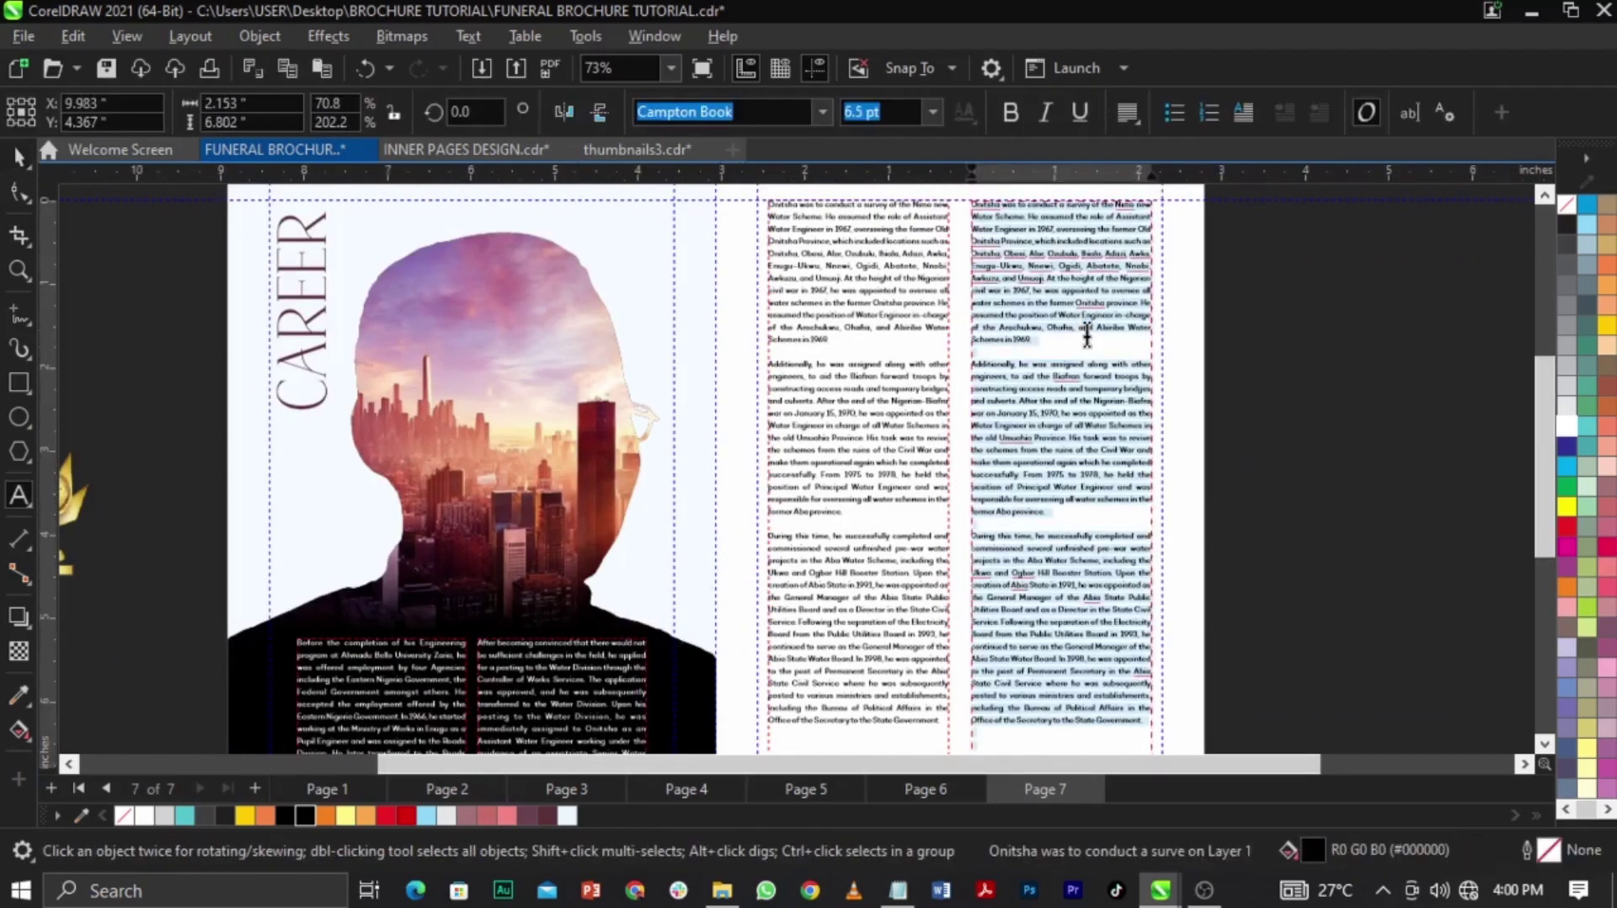
pyautogui.press('Delete')
pyautogui.press('Escape')
pyautogui.scroll(-2, 983, 471)
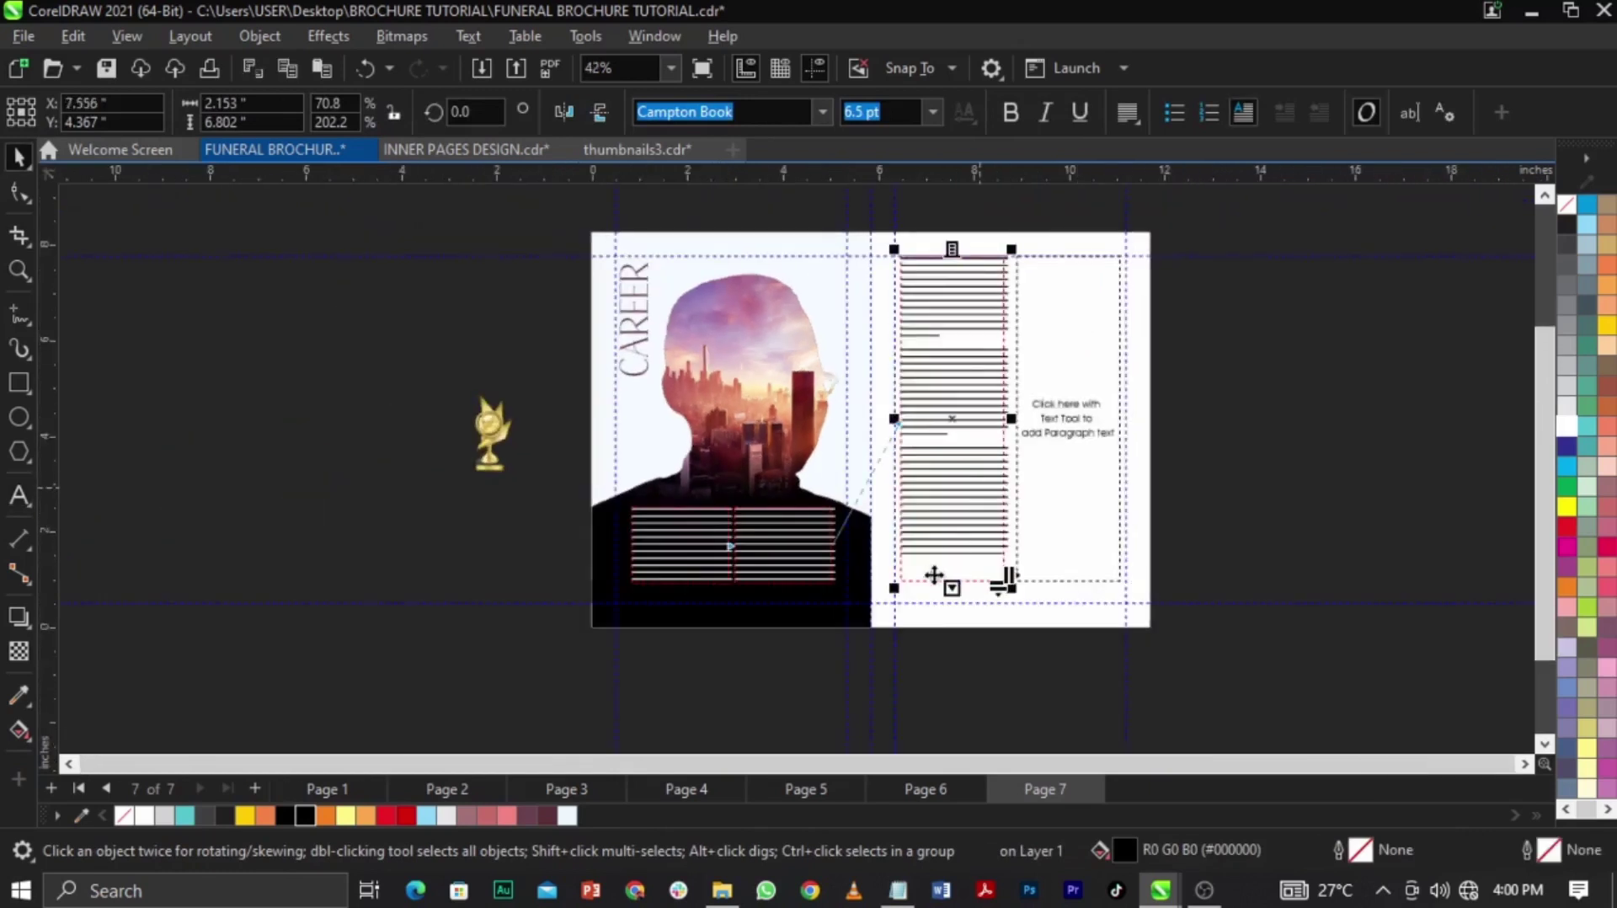
# Link the right page's first text column to the empty second column frame
pyautogui.scroll(1, 935, 575)
pyautogui.click(1373, 516)
pyautogui.scroll(2, 858, 548)
pyautogui.scroll(-3, 1095, 491)
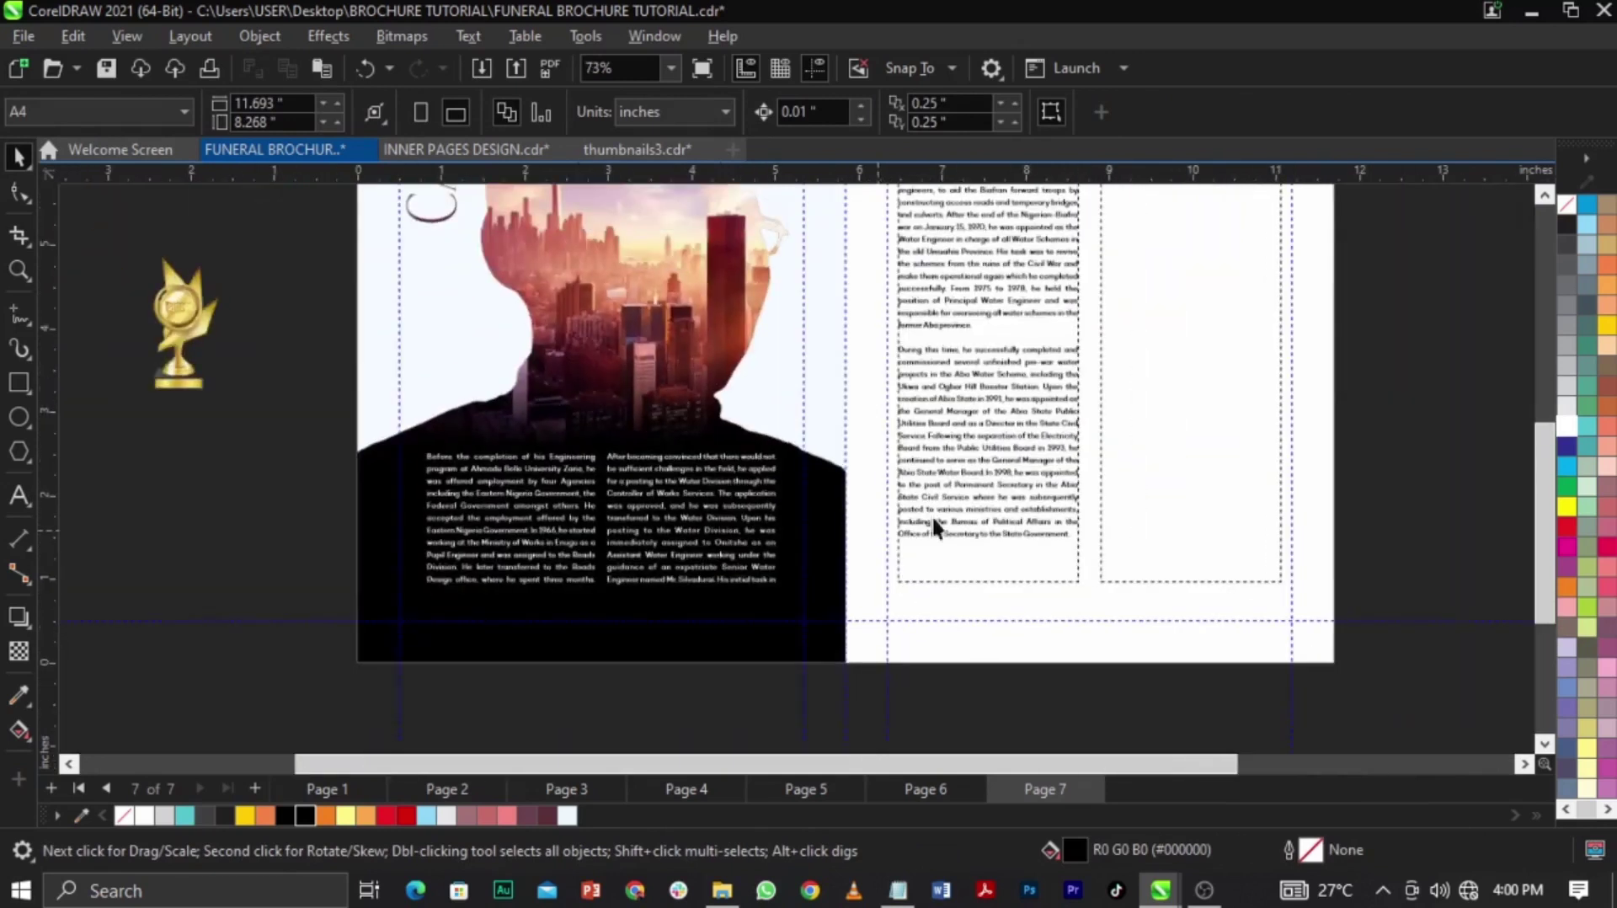
pyautogui.scroll(1, 1084, 342)
pyautogui.click(1083, 342)
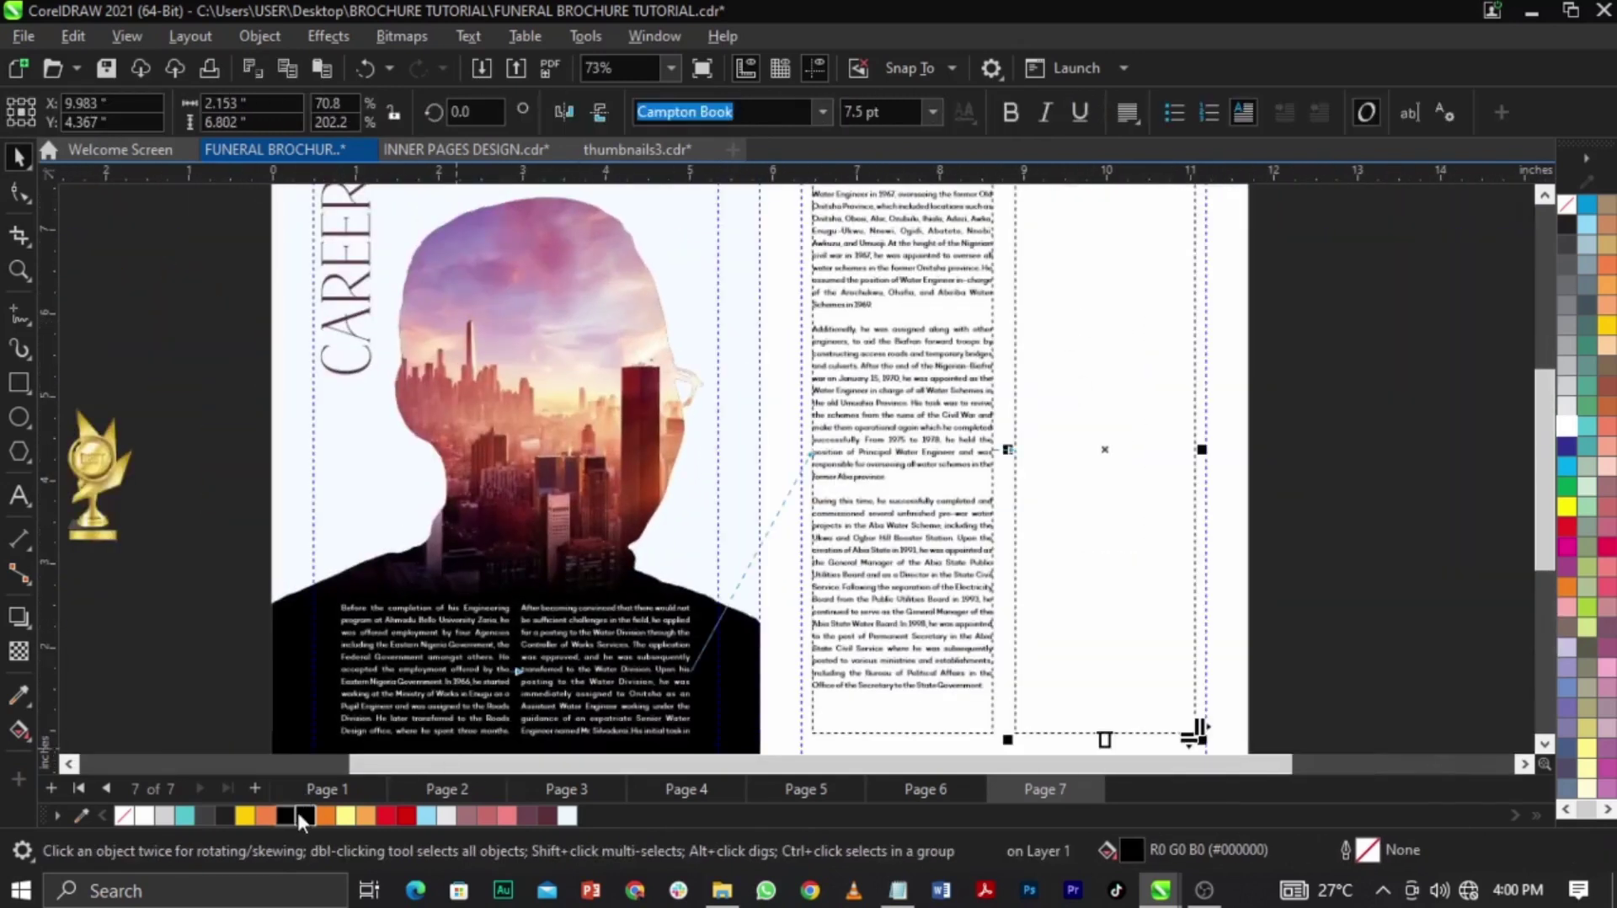
# Set the font size of the right page's career text to 7 pt
pyautogui.click(890, 587)
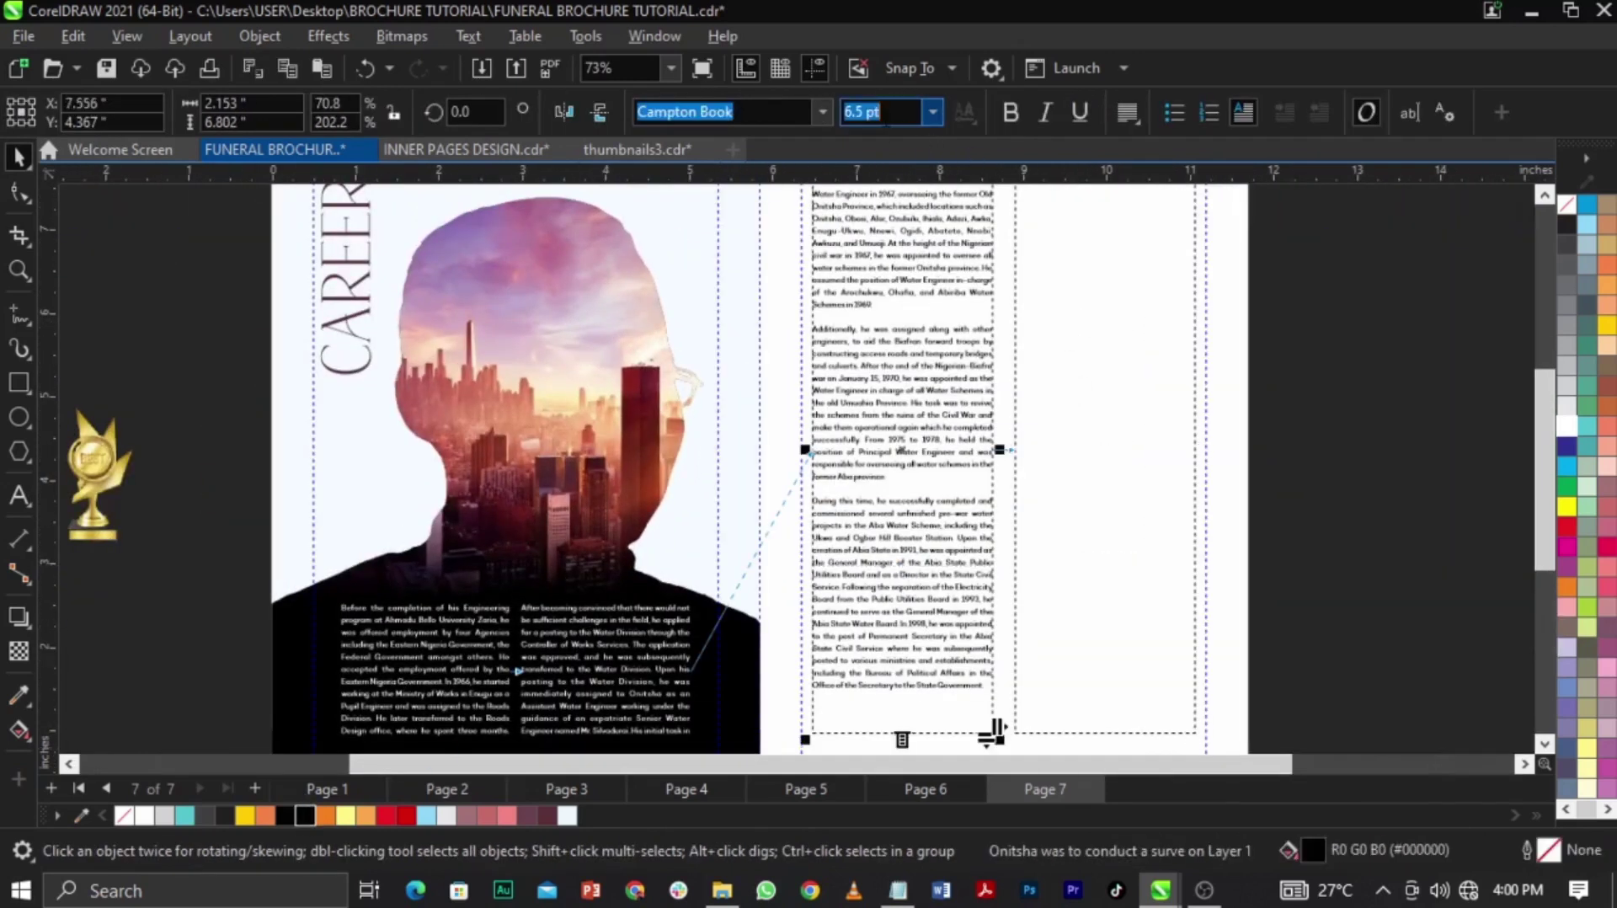
pyautogui.write('1')
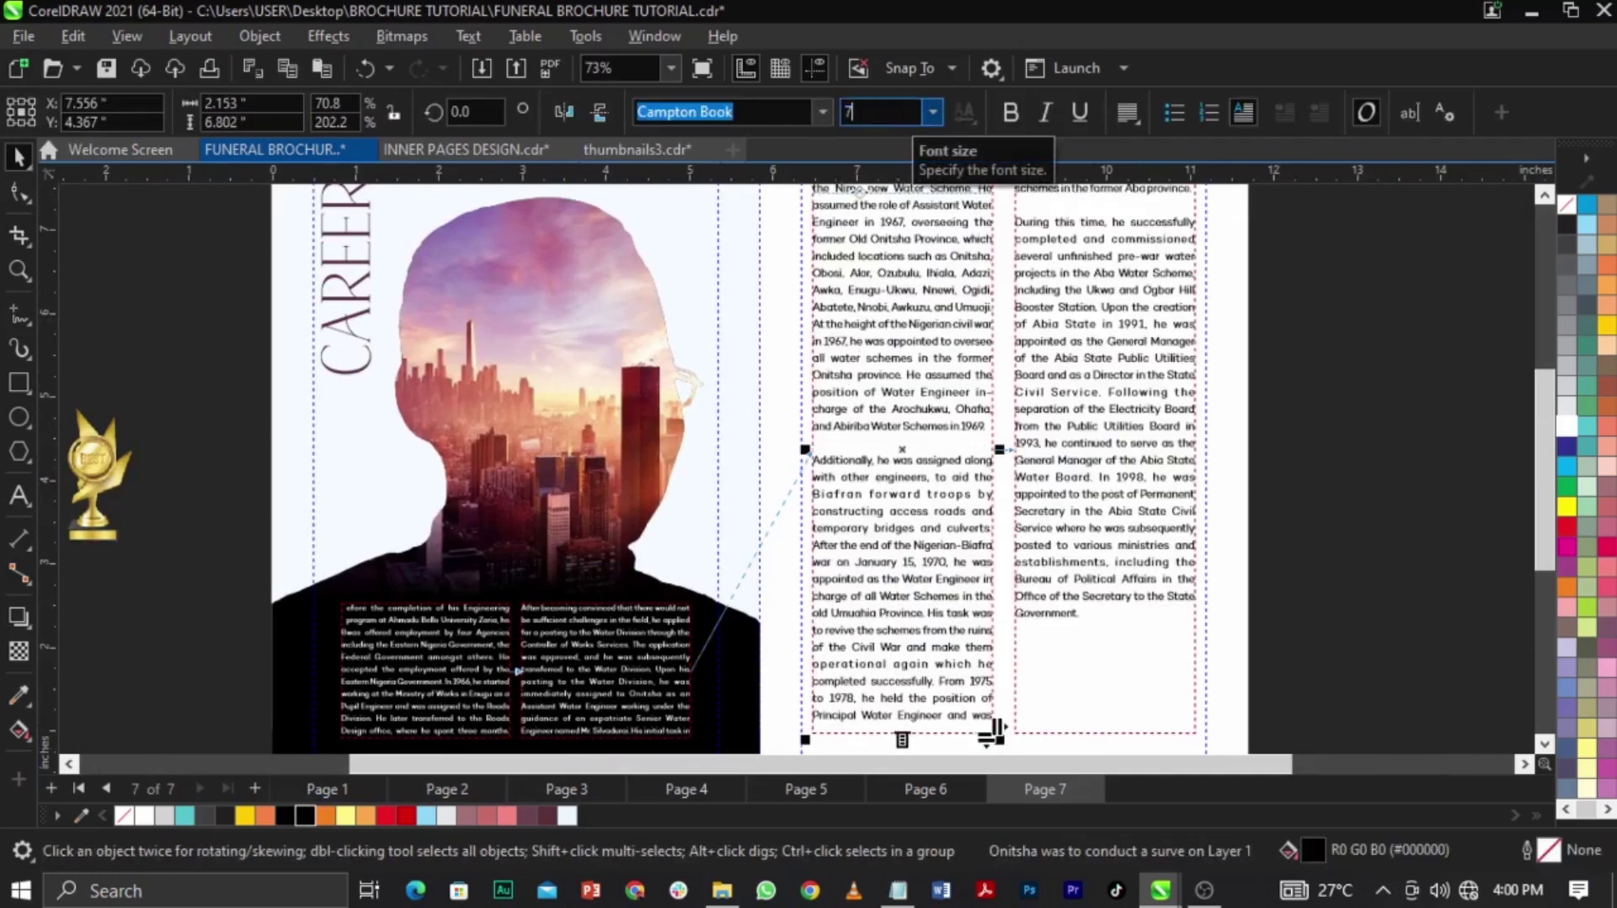
pyautogui.press('BackSpace')
pyautogui.write('6.5')
pyautogui.press('Return')
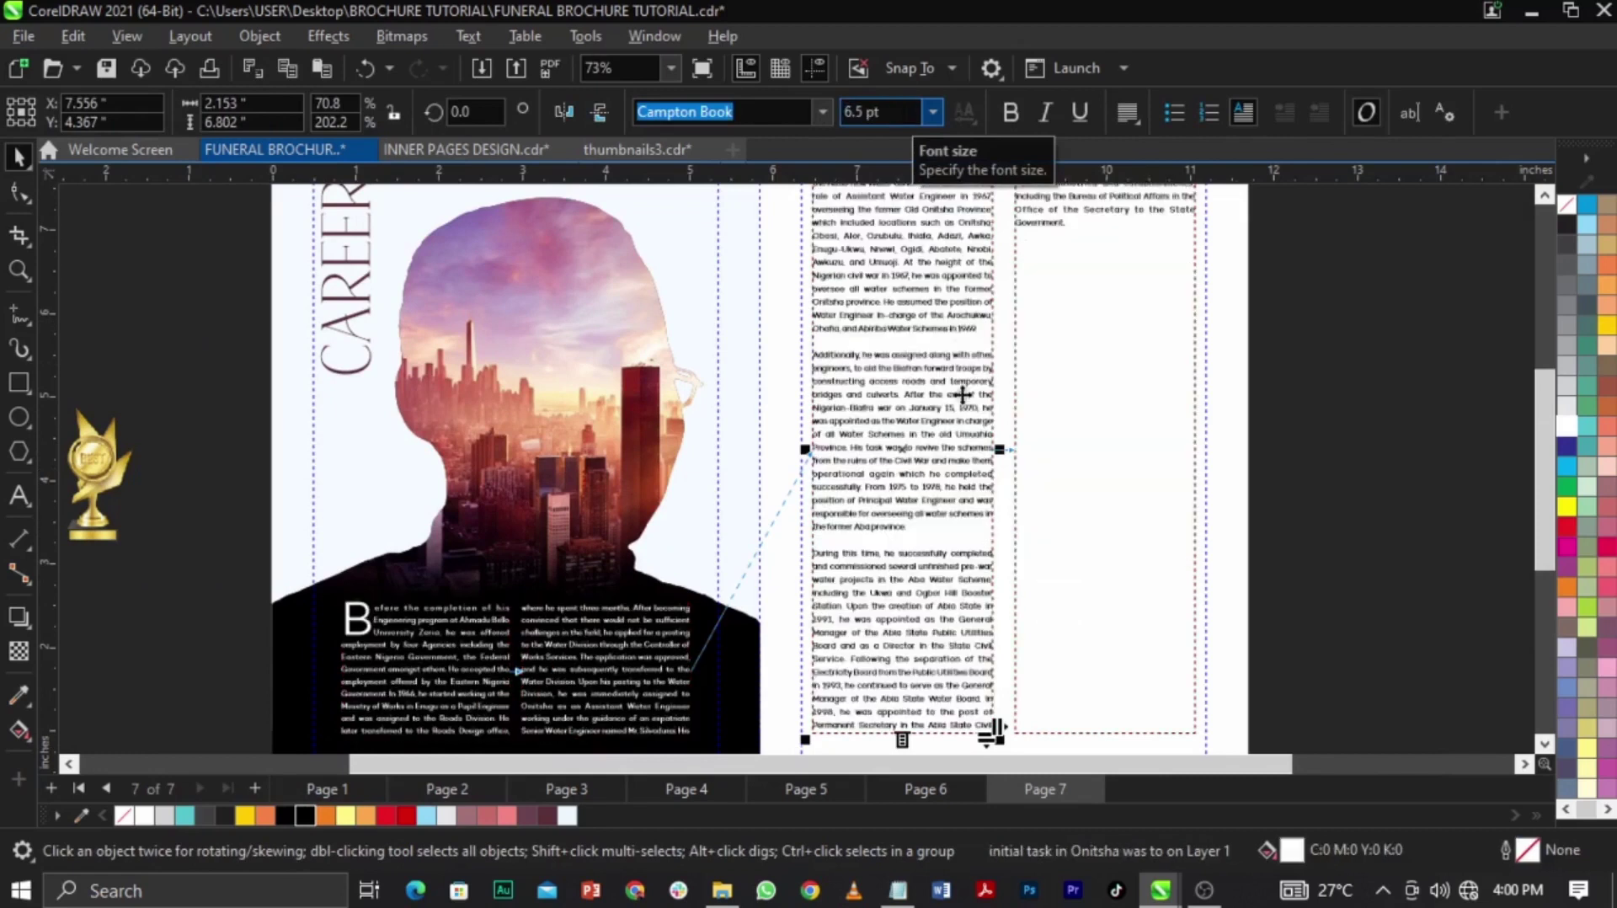
# Shorten the right page's second column frame from its lower edge to about 0.94 inches high
pyautogui.scroll(-3, 964, 443)
pyautogui.click(1090, 479)
pyautogui.click(1054, 635)
pyautogui.moveTo(1058, 643); pyautogui.dragTo(1049, 320)
pyautogui.click(1074, 335)
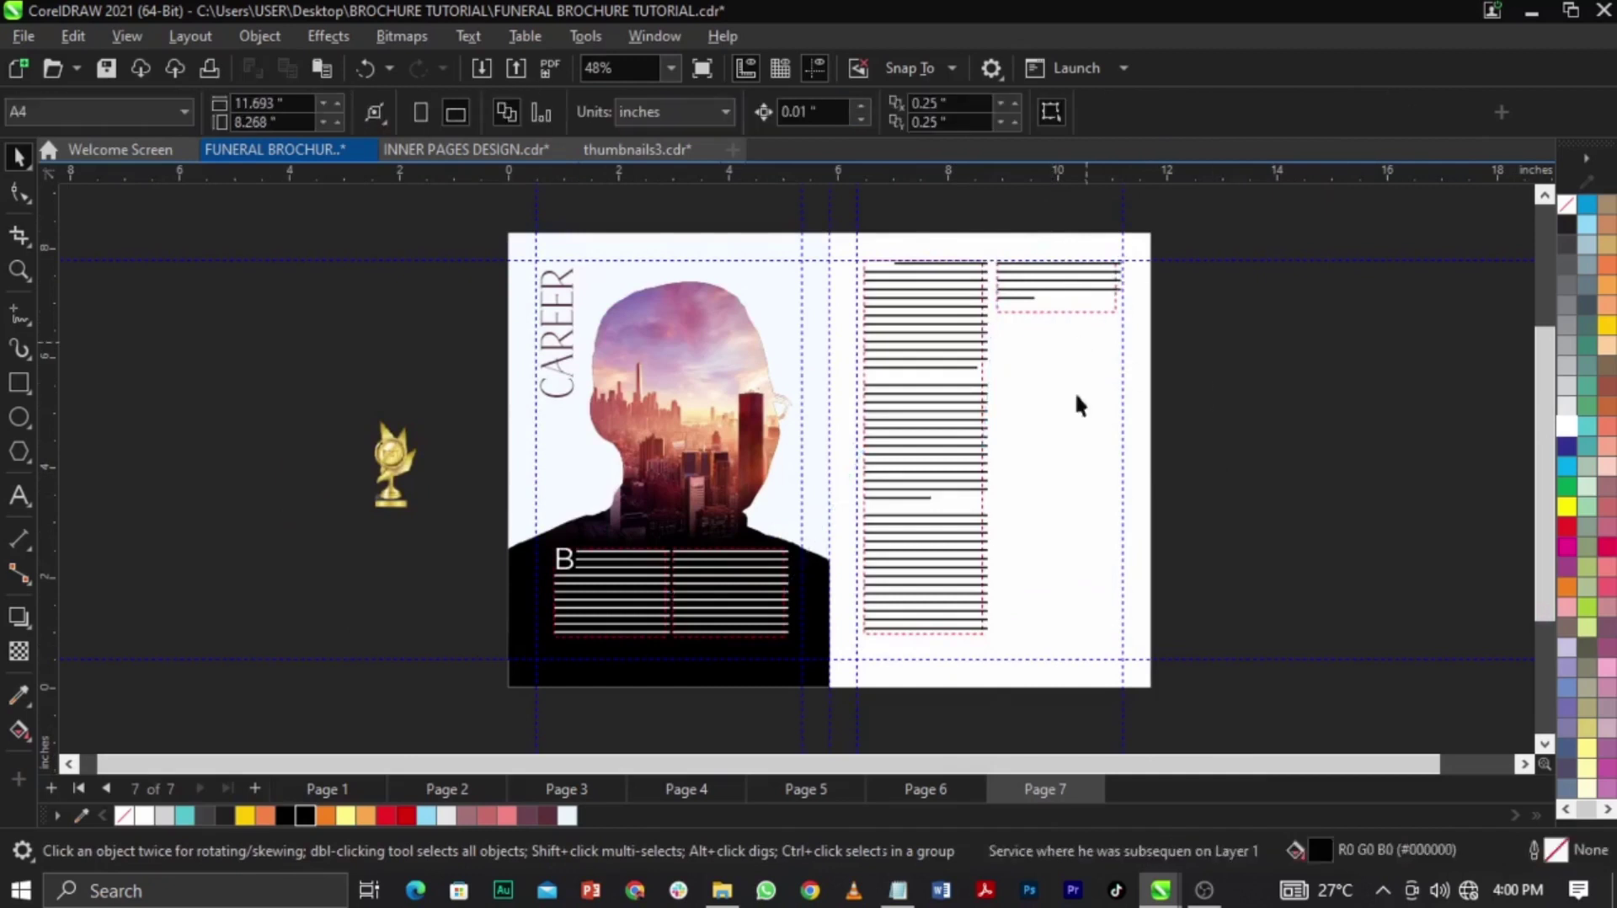
pyautogui.scroll(6, 1075, 378)
pyautogui.click(1082, 194)
pyautogui.scroll(-1, 999, 463)
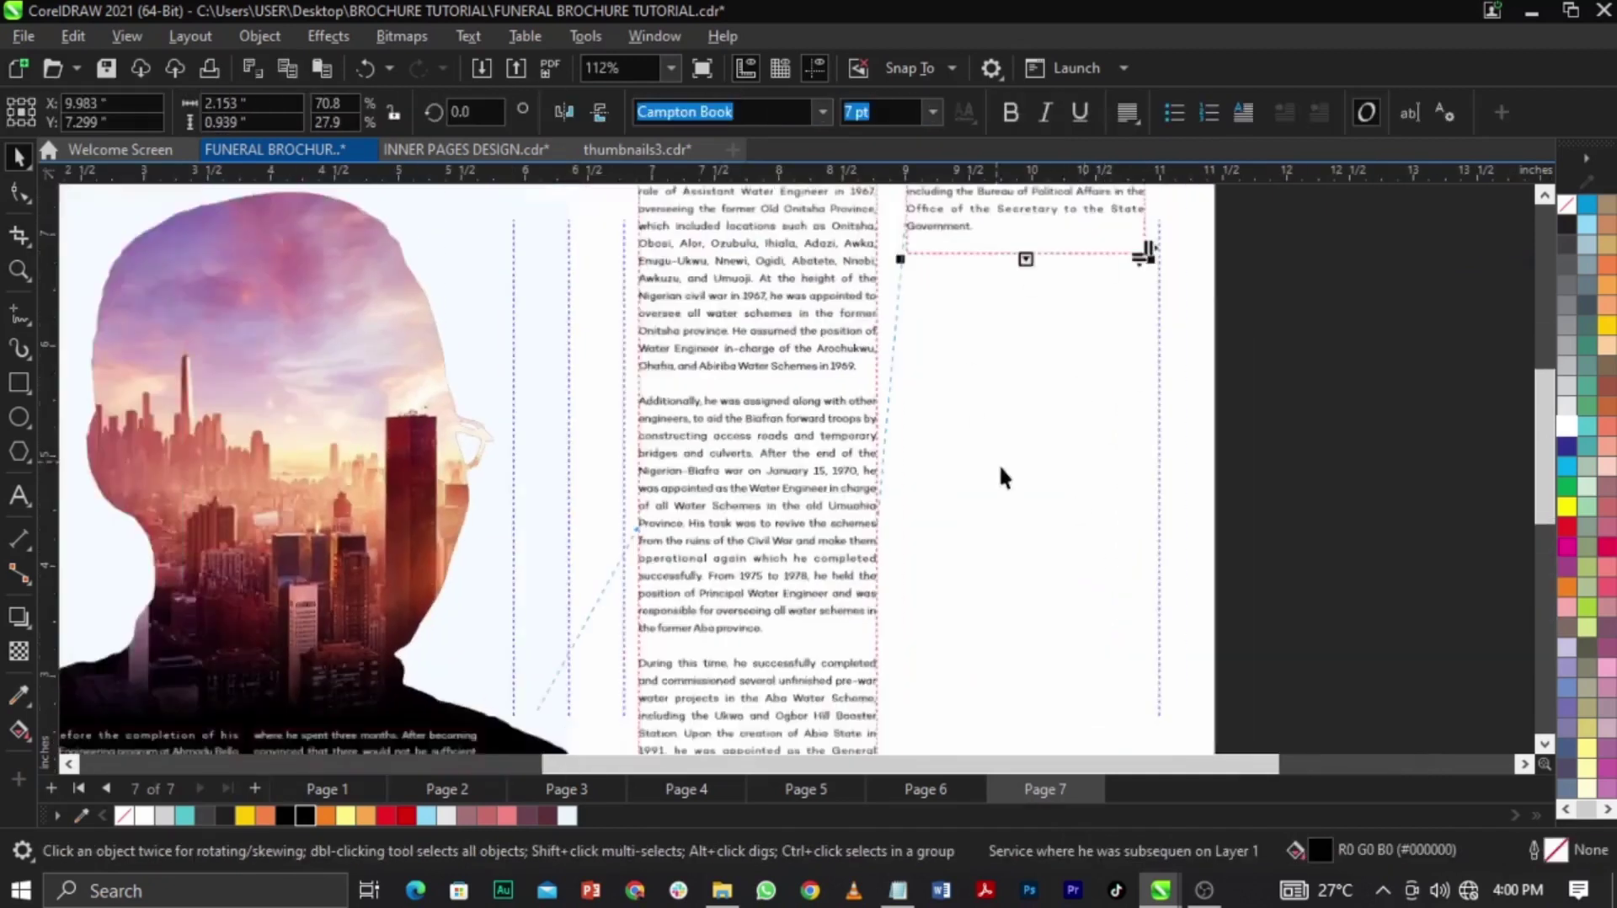
pyautogui.scroll(-1, 903, 411)
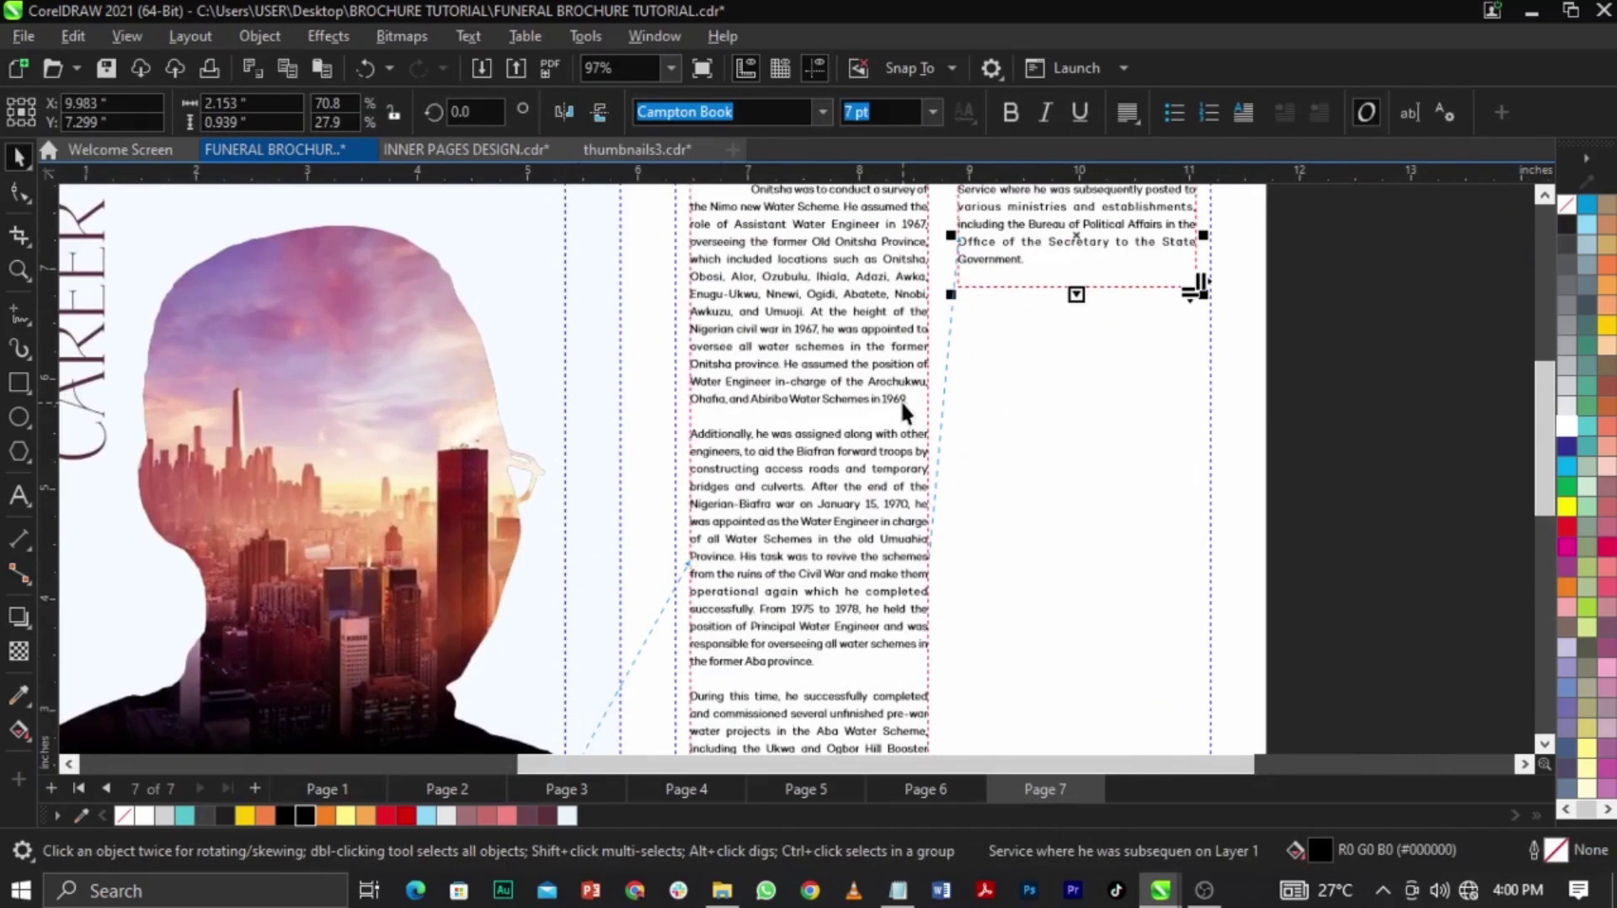
pyautogui.moveTo(1063, 300); pyautogui.dragTo(1045, 409)
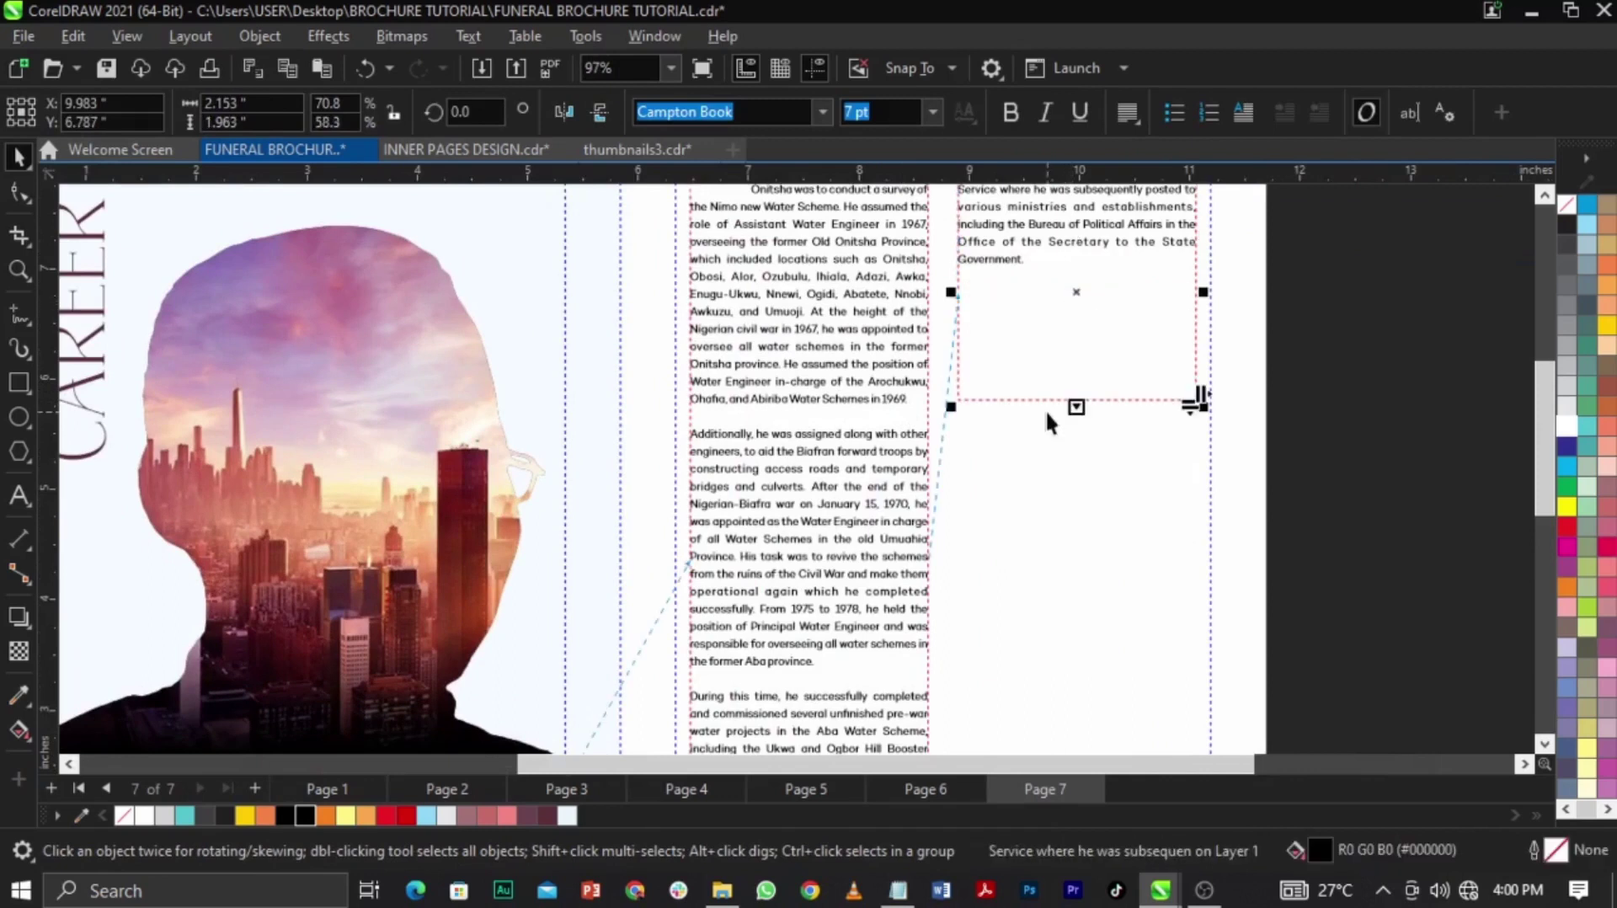
pyautogui.hotkey('ctrl', 'z')
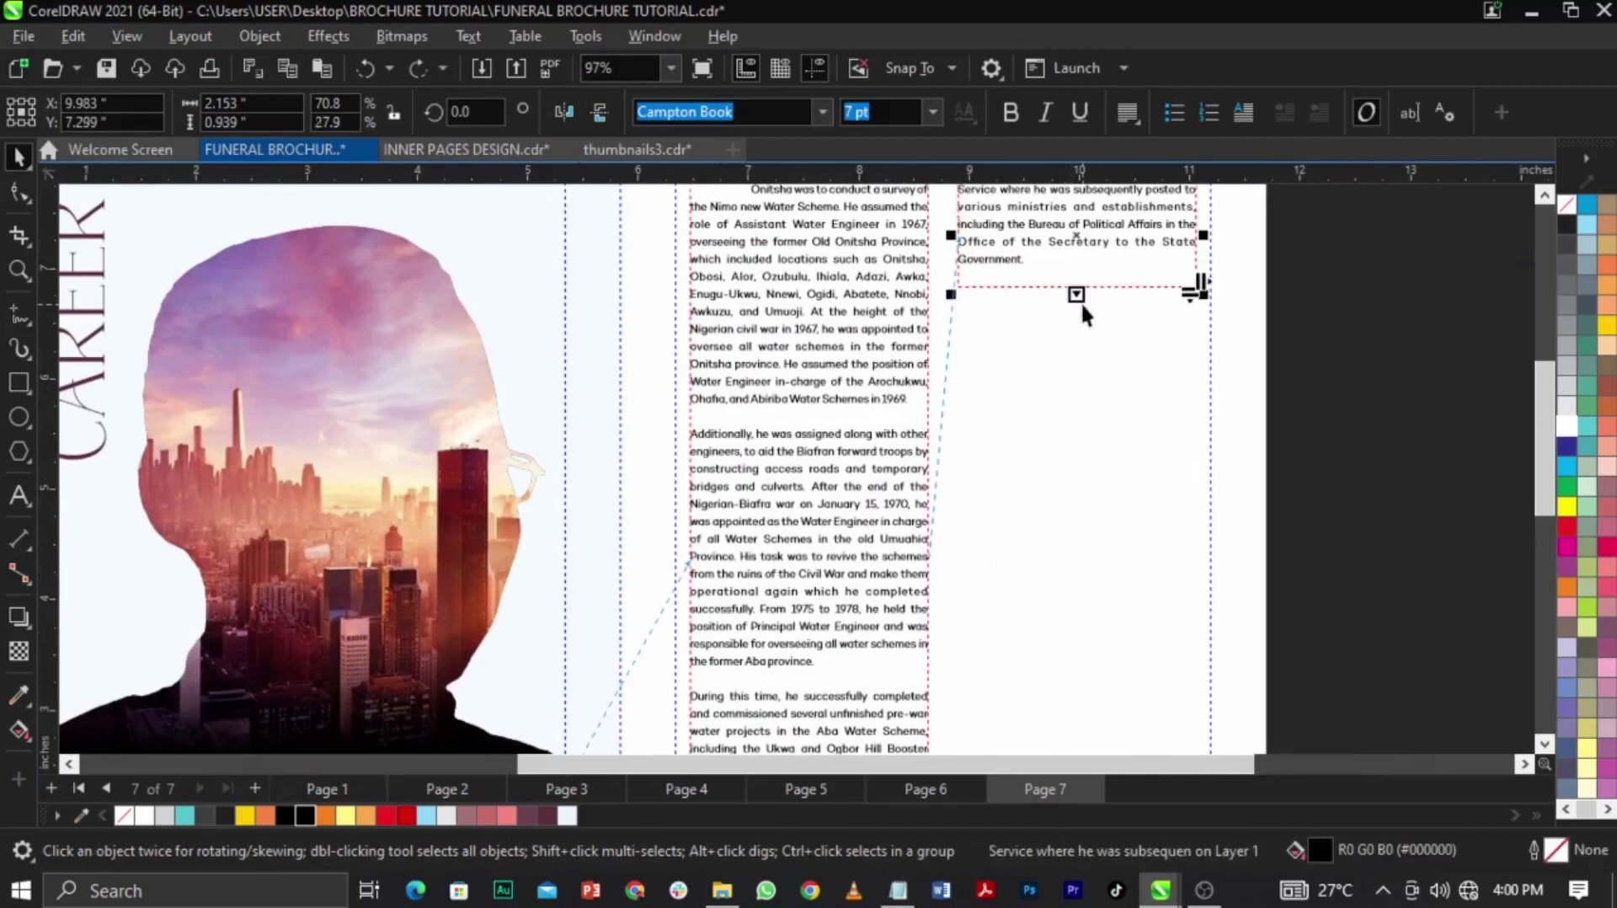
pyautogui.click(1409, 494)
pyautogui.scroll(-4, 1008, 432)
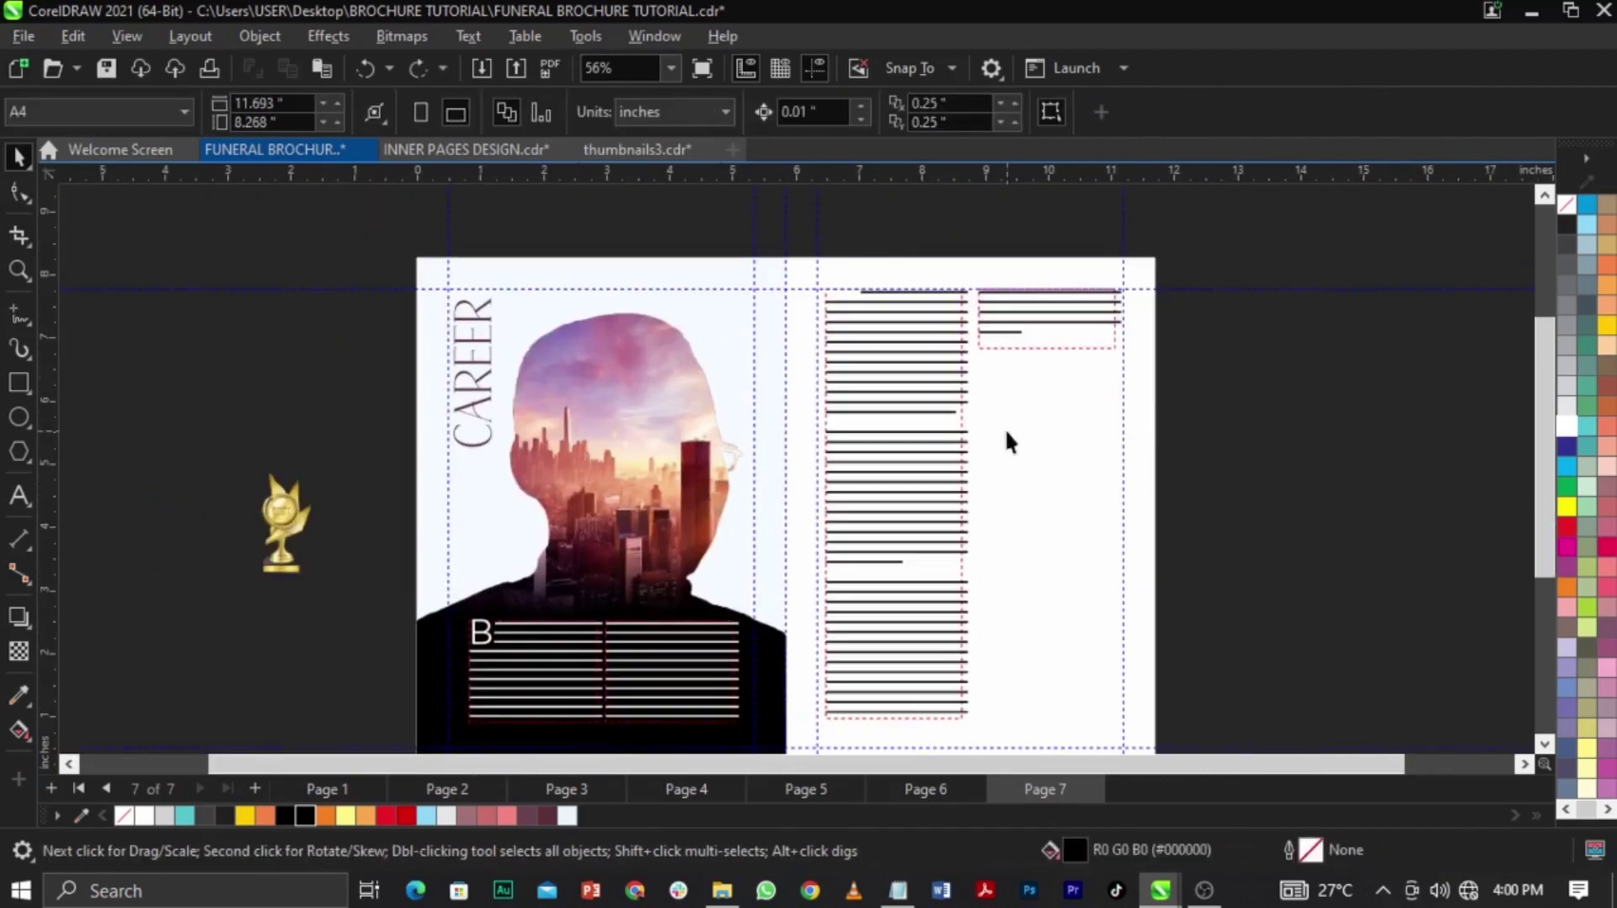
pyautogui.click(845, 510)
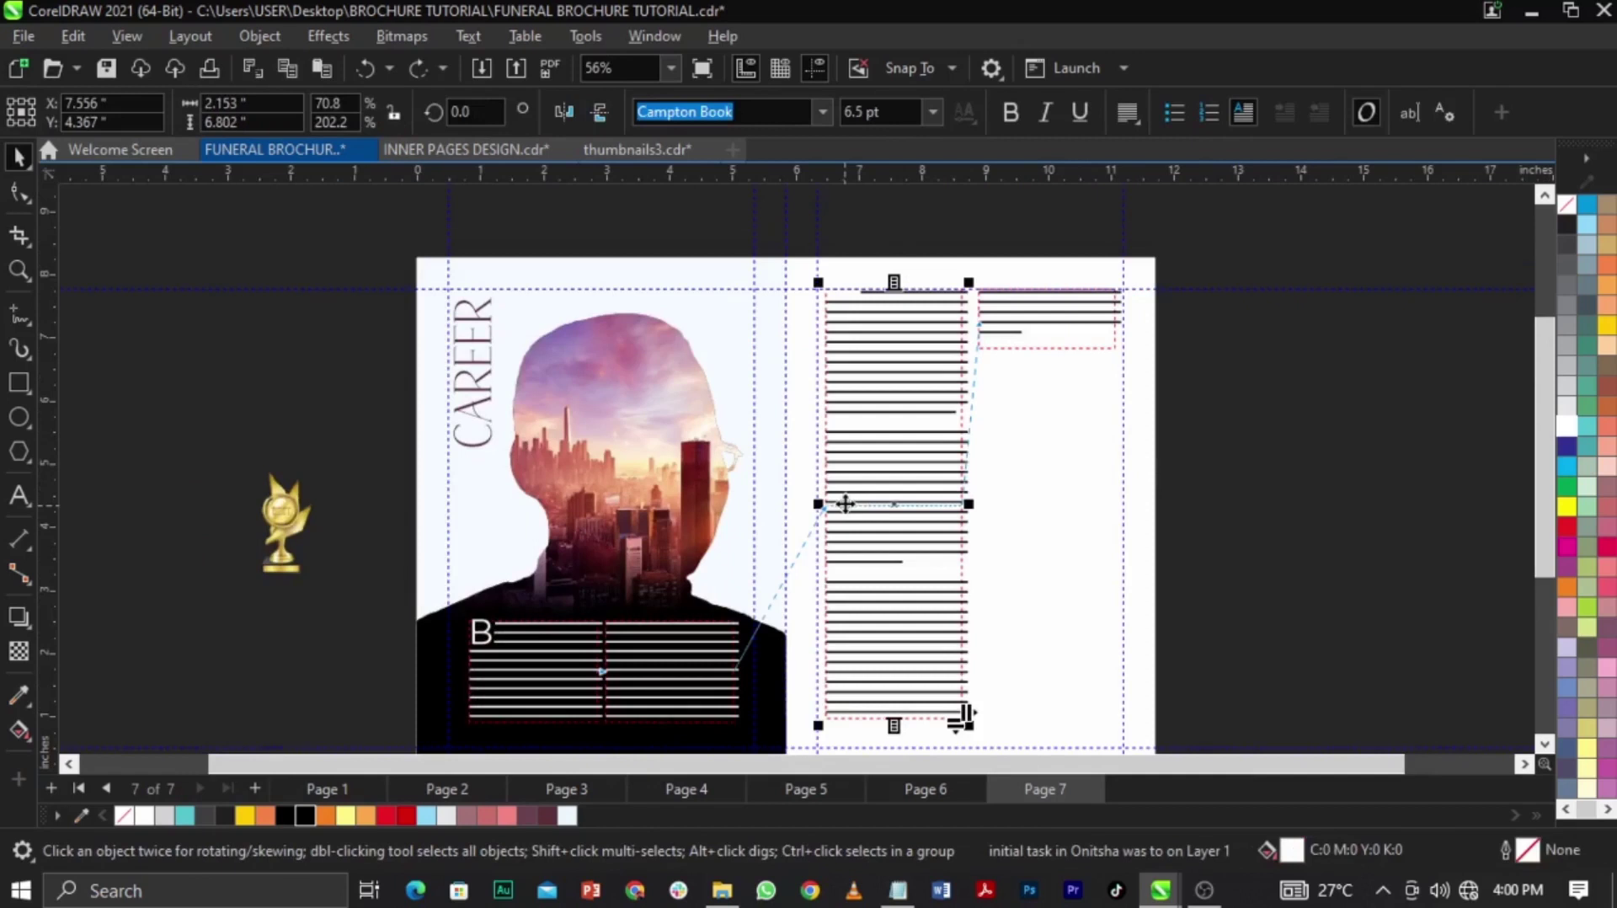
pyautogui.click(1045, 358)
pyautogui.moveTo(1046, 361); pyautogui.dragTo(1053, 619)
pyautogui.click(1026, 509)
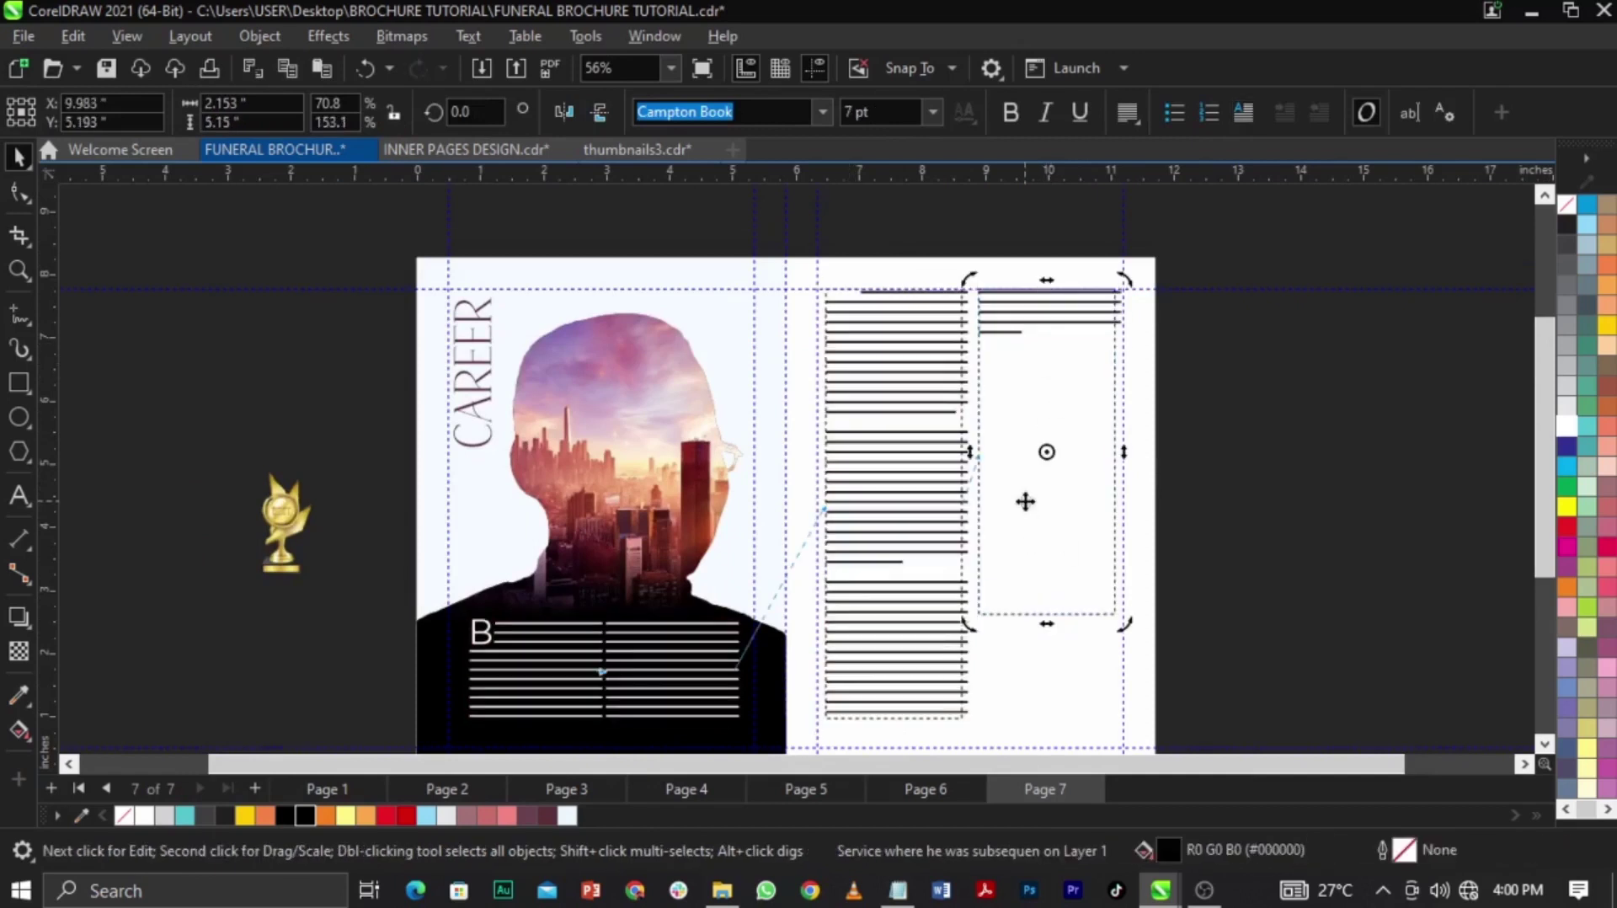
pyautogui.hotkey('ctrl', 'z')
pyautogui.press('Escape')
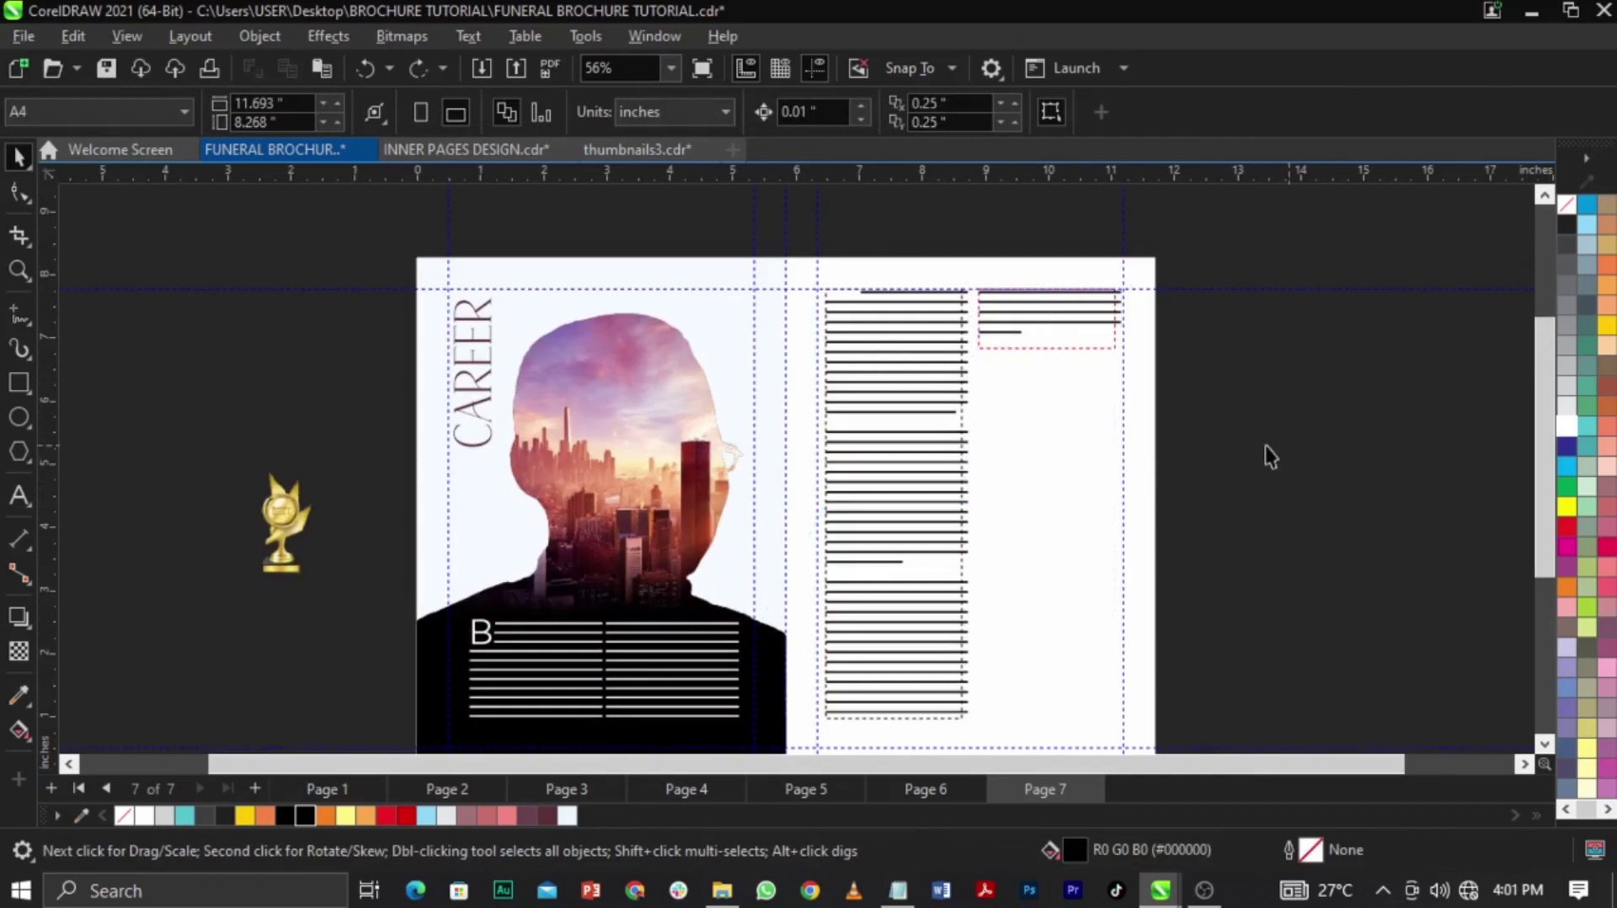
pyautogui.scroll(-1, 992, 389)
pyautogui.press('F2')
pyautogui.moveTo(492, 272); pyautogui.dragTo(1206, 725)
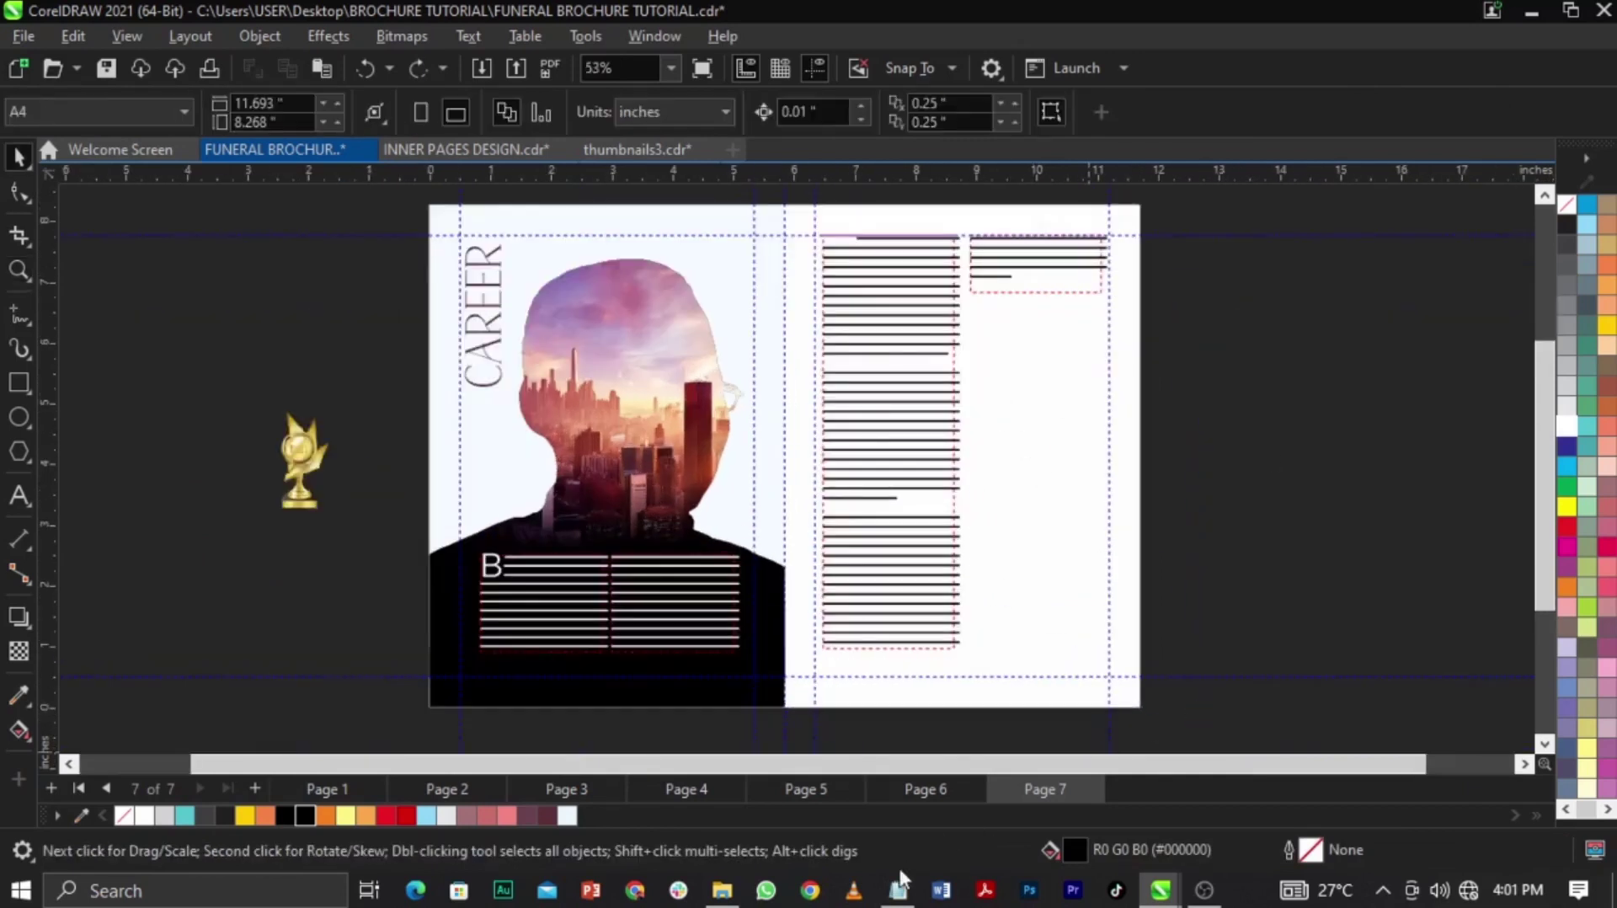
# Switch to the Notepad text file and copy the heading word "Awards" that follows the career text
pyautogui.click(900, 886)
pyautogui.scroll(-7, 1095, 632)
pyautogui.click(1117, 606)
pyautogui.scroll(7, 1084, 424)
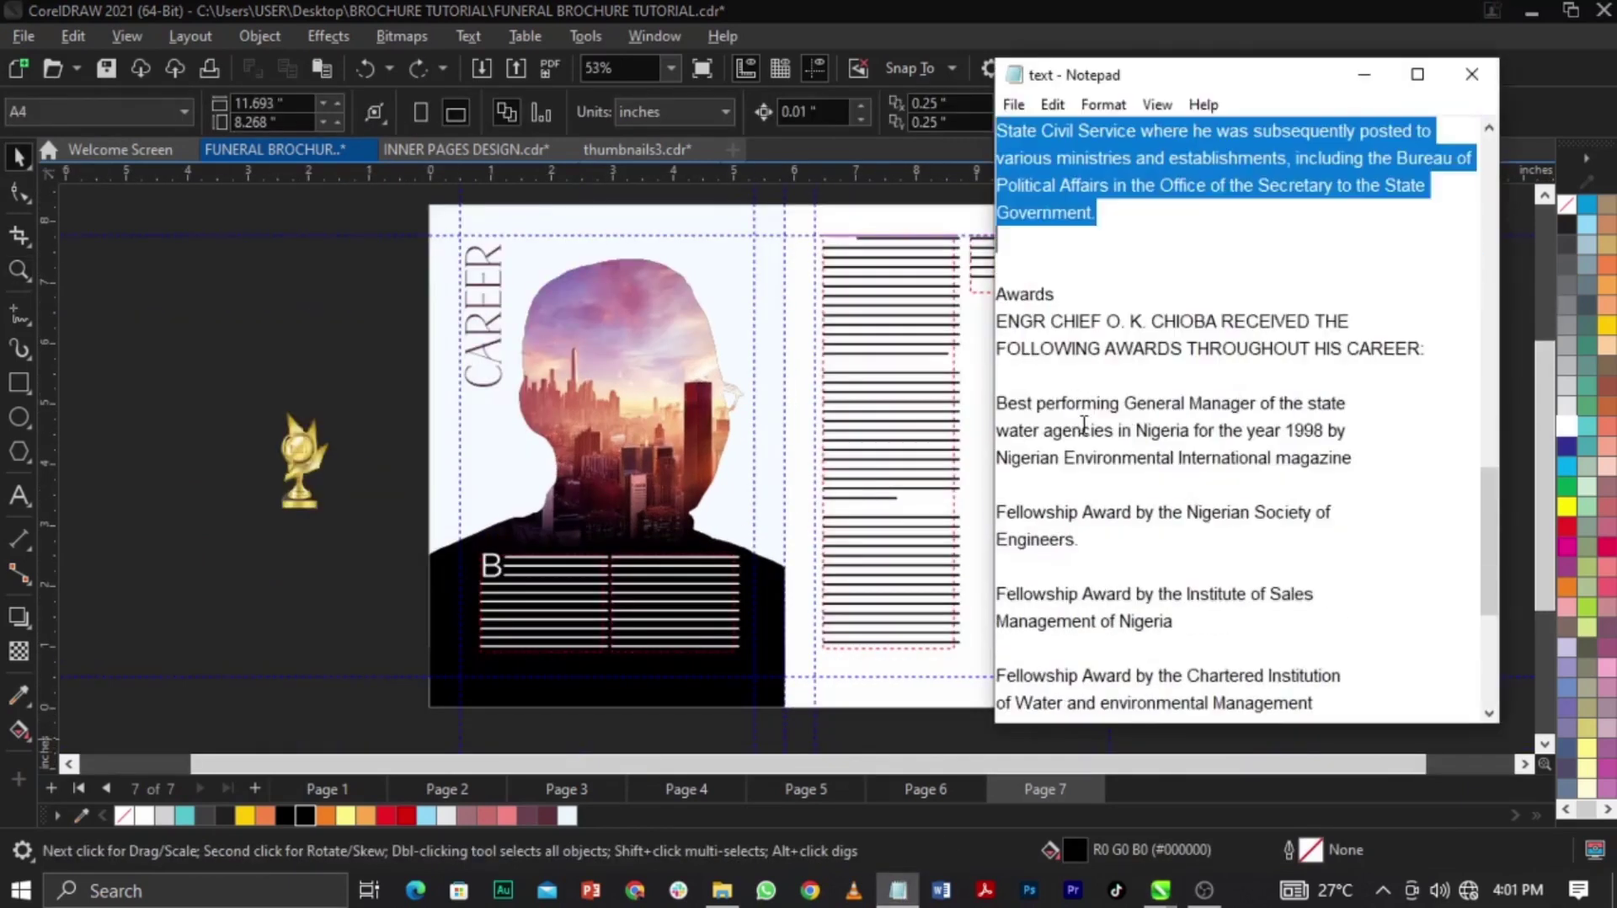
pyautogui.moveTo(1083, 299); pyautogui.dragTo(986, 308)
pyautogui.hotkey('ctrl', 'c')
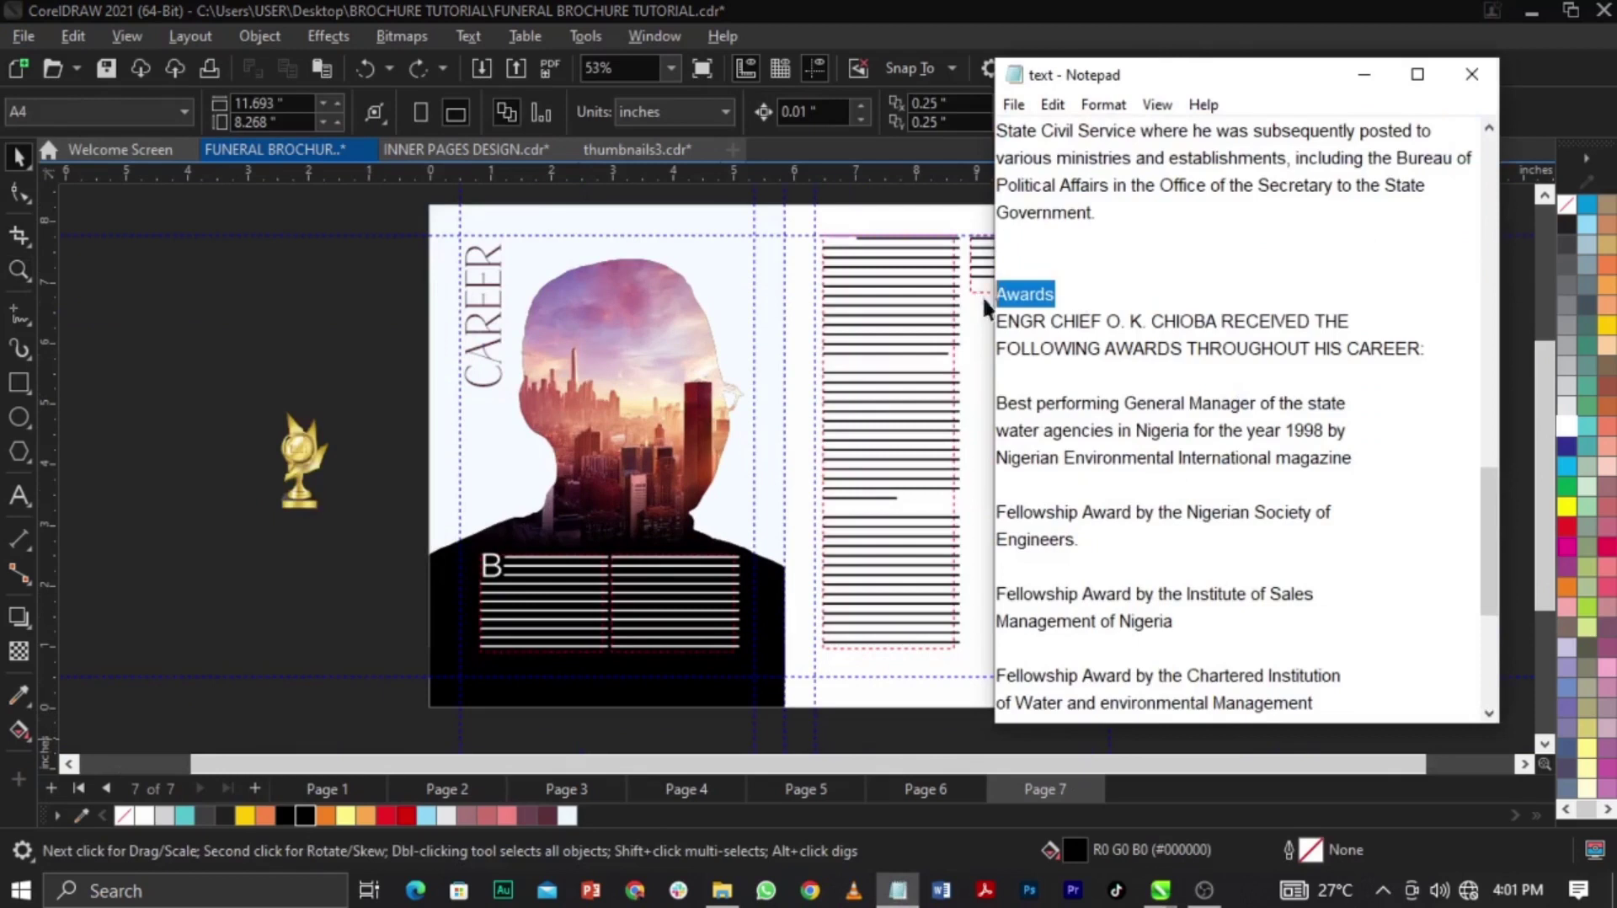
# Paste "Awards" as a separate heading below the right page's second column and scale it to about 27.4 pt
pyautogui.click(907, 466)
pyautogui.scroll(2, 1090, 350)
pyautogui.click(26, 498)
pyautogui.click(854, 350)
pyautogui.hotkey('ctrl', 'v')
pyautogui.hotkey('ctrl', 'space')
pyautogui.moveTo(908, 354); pyautogui.dragTo(1026, 415)
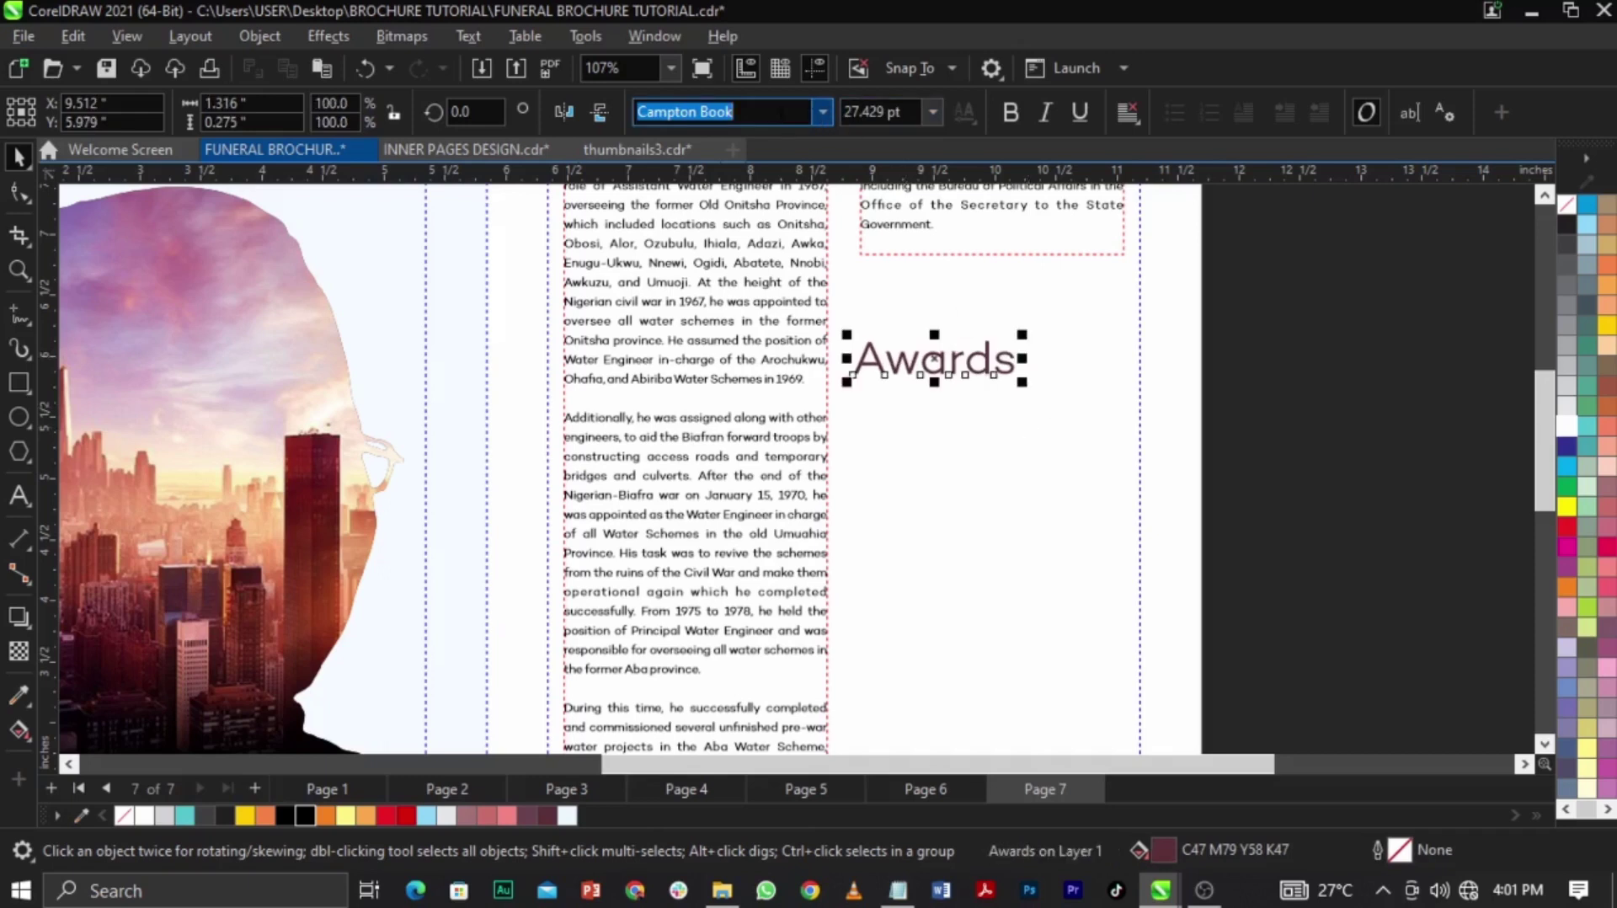
# Set the Awards heading's font to Albright free and move it toward the middle beneath the second column
pyautogui.write('albright')
pyautogui.press('Return')
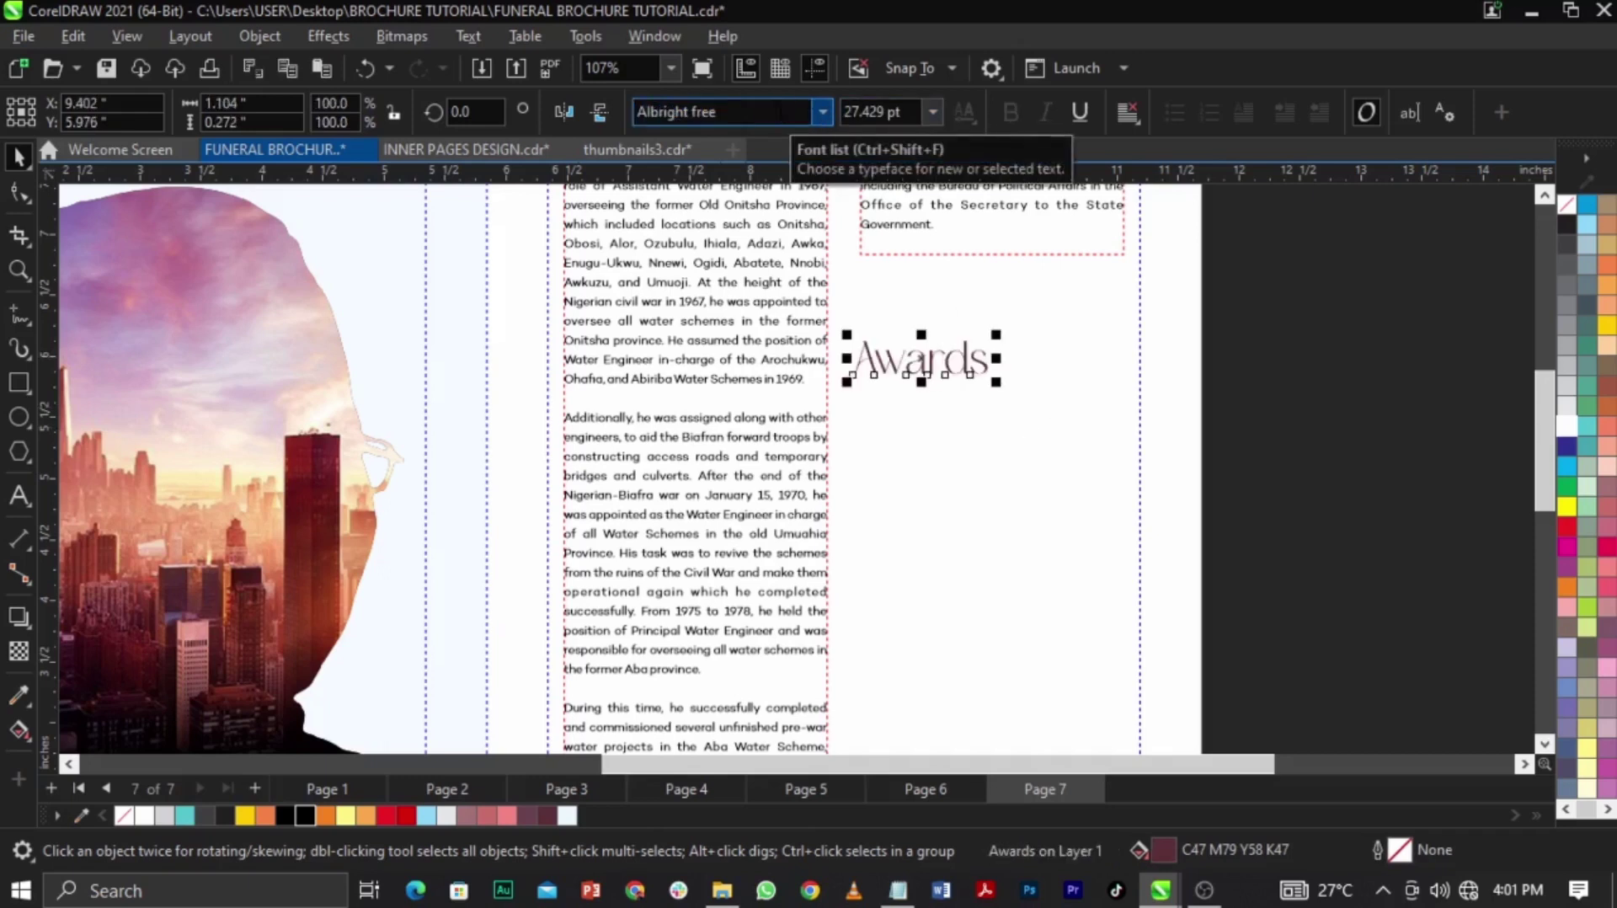
pyautogui.scroll(2, 978, 270)
pyautogui.moveTo(977, 406); pyautogui.dragTo(1083, 477)
pyautogui.keyDown('shift'); pyautogui.click(1157, 390); pyautogui.keyUp('shift')
pyautogui.press('c')
pyautogui.hotkey('ctrl', 'z')
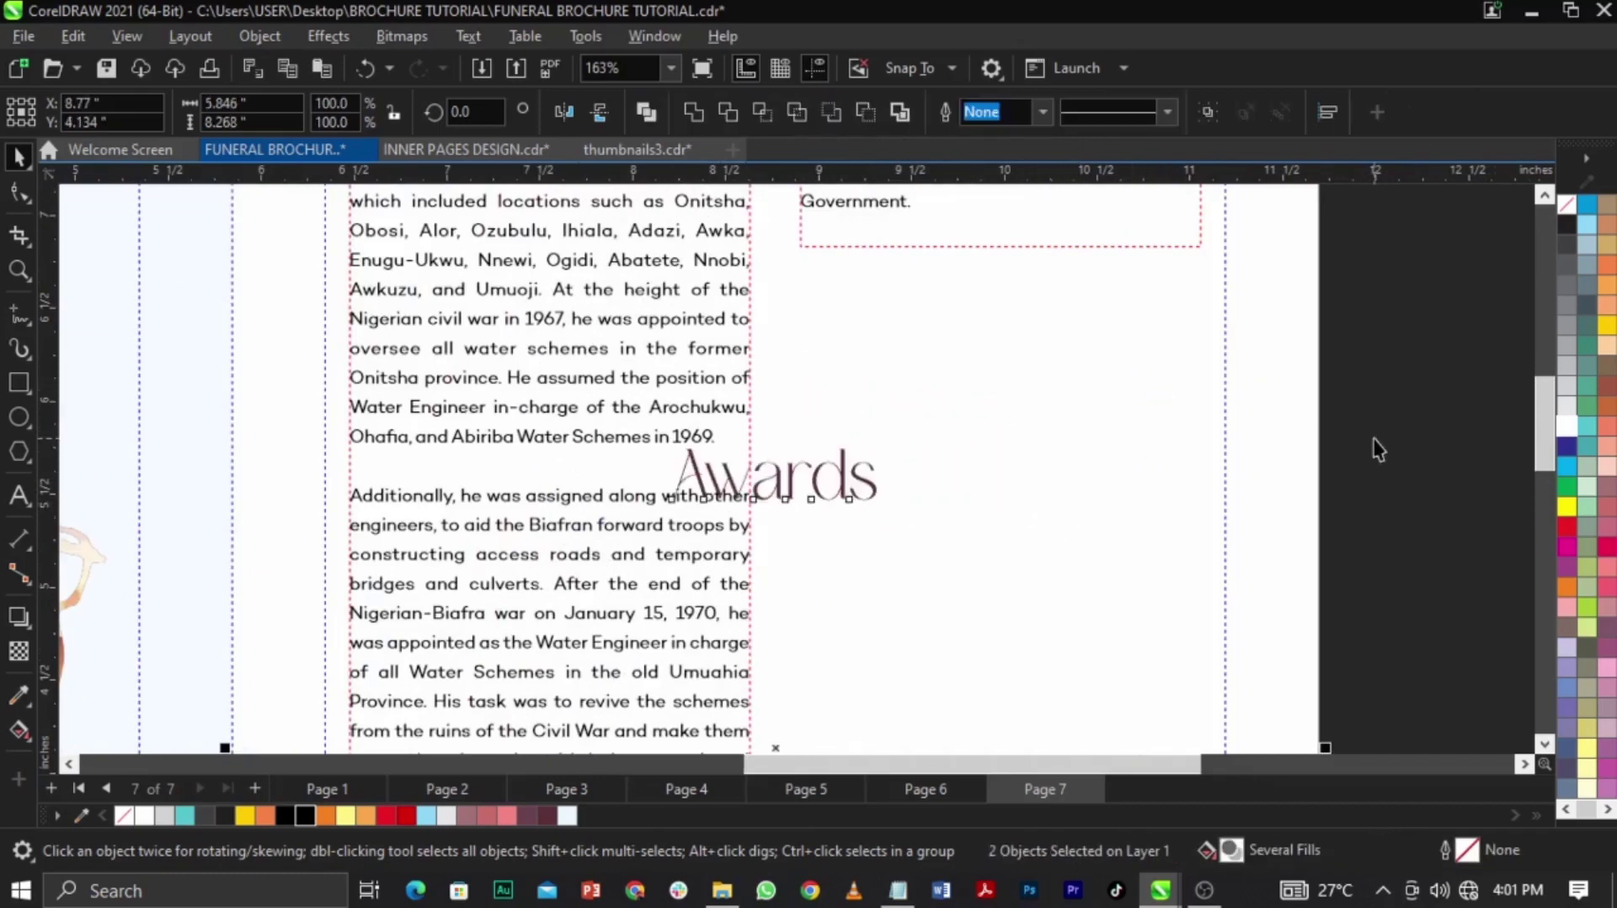
# Move the gold plaque image from outside the spread onto the Awards heading below the right page's second column
pyautogui.scroll(-5, 1267, 433)
pyautogui.moveTo(238, 535); pyautogui.dragTo(977, 415)
pyautogui.scroll(1, 1008, 269)
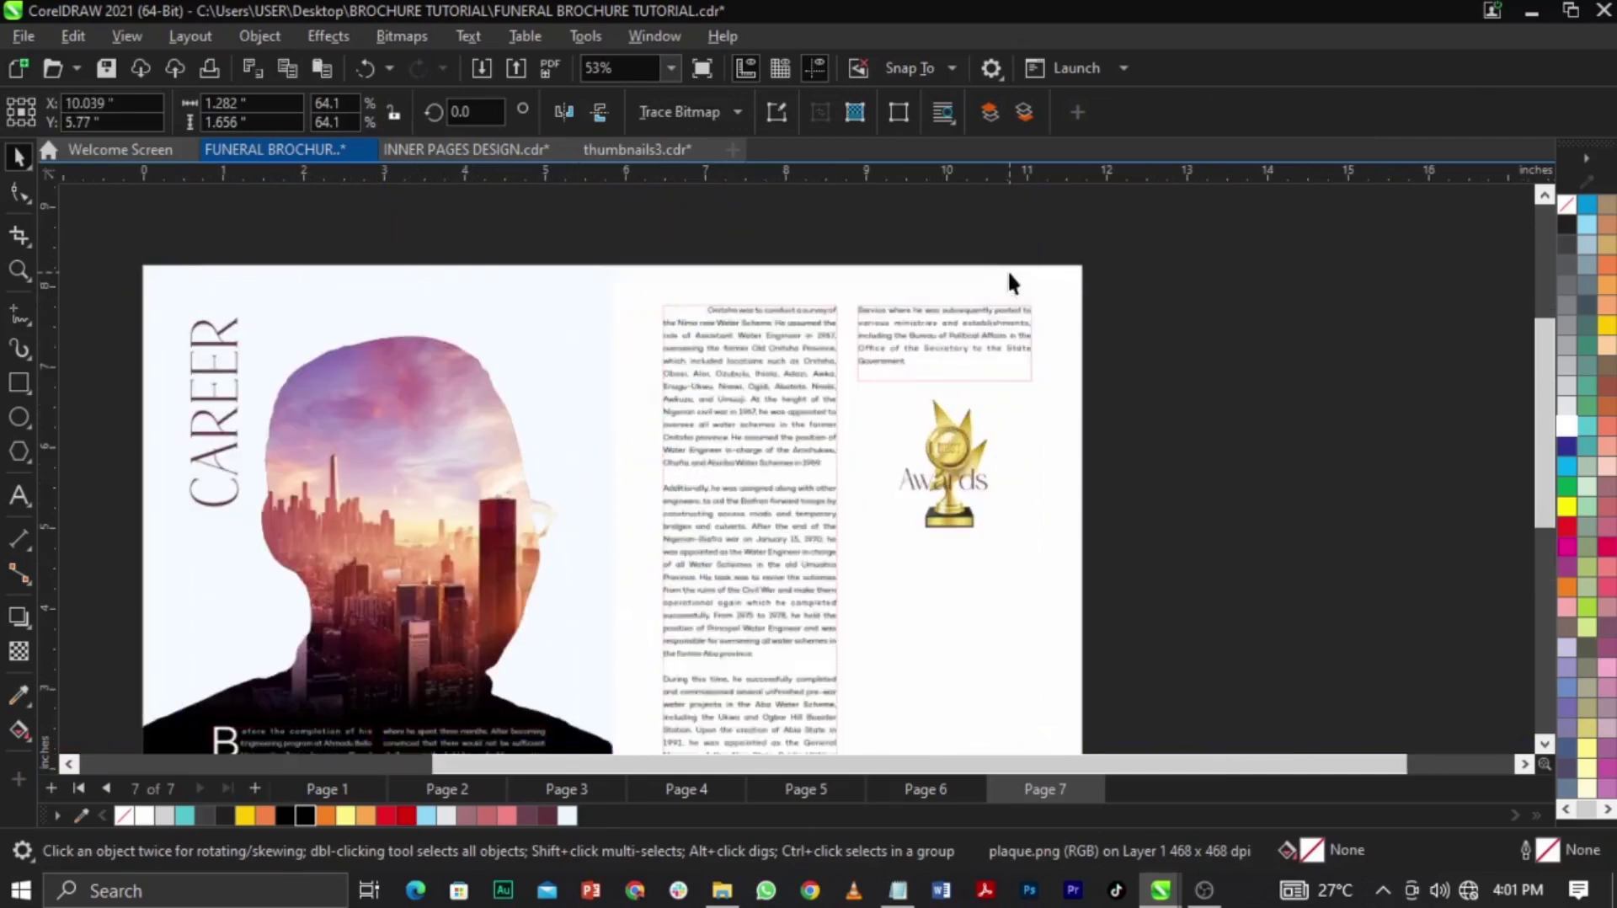
# Set the right page's second column text to 6.5 pt and shorten its frame from the lower edge
pyautogui.click(977, 321)
pyautogui.write('6')
pyautogui.press('Return')
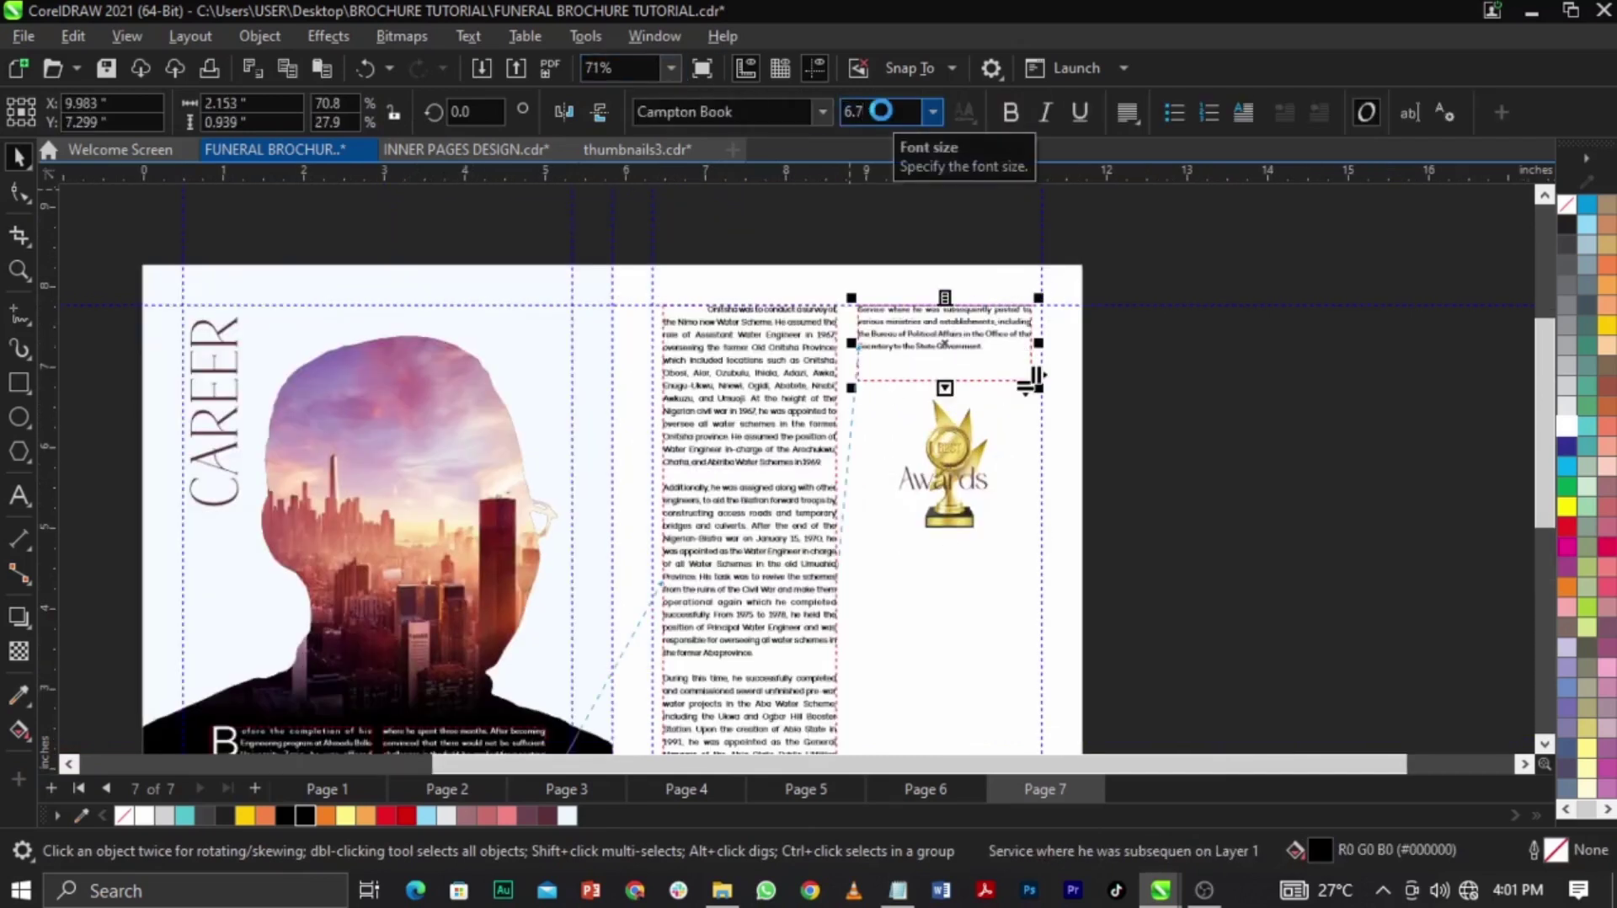
pyautogui.click(885, 112)
pyautogui.write('6')
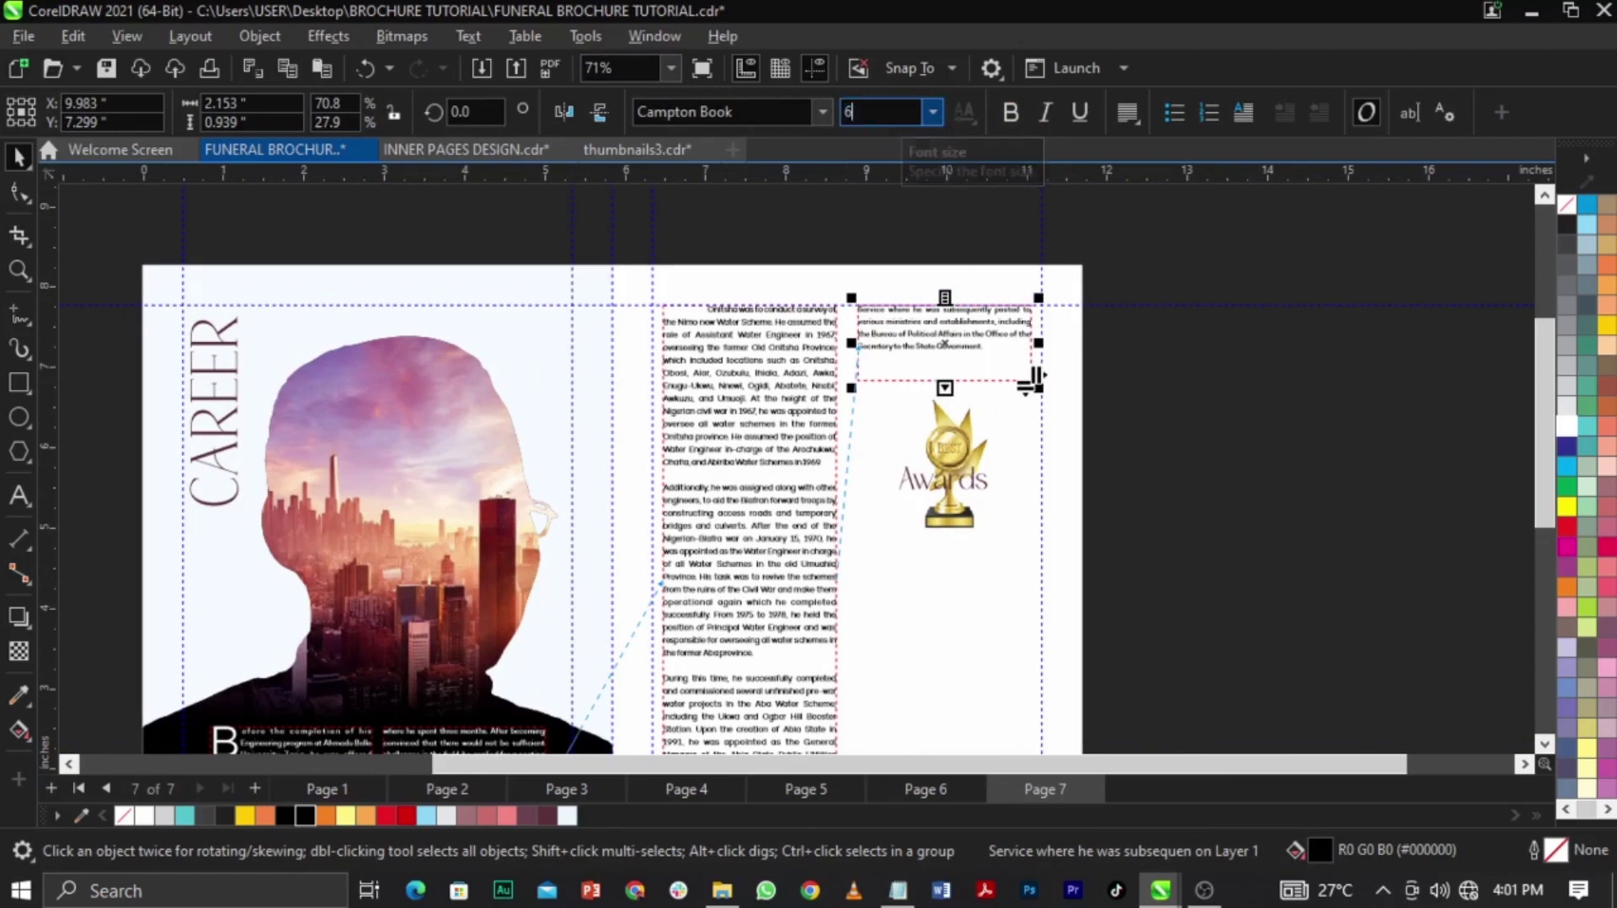
pyautogui.write('.5')
pyautogui.press('Return')
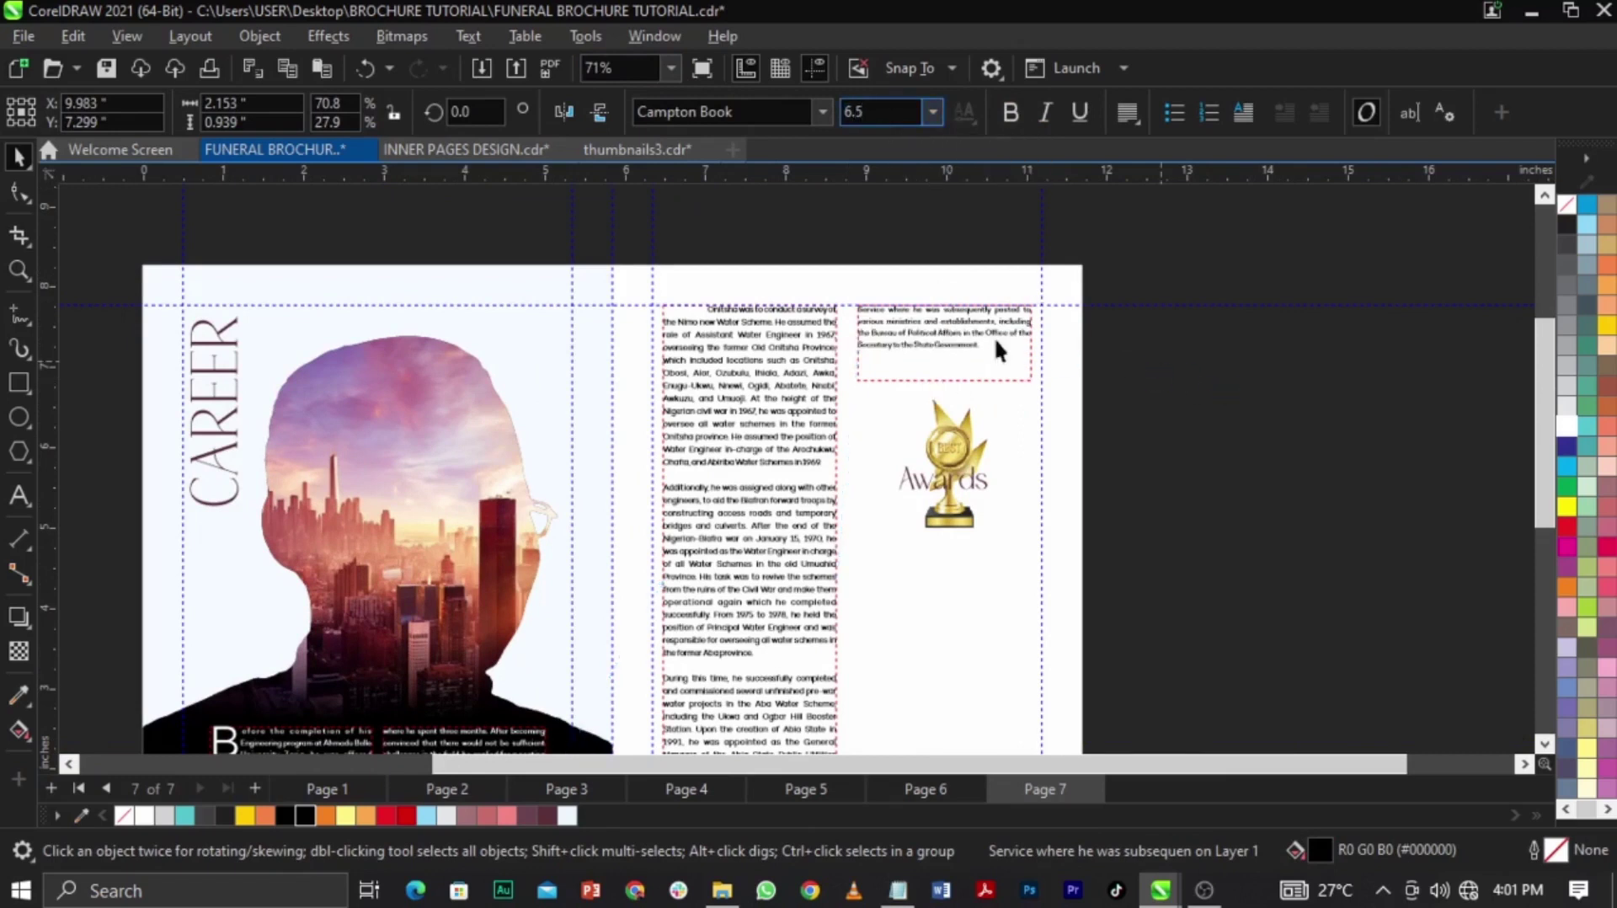
pyautogui.scroll(3, 994, 337)
pyautogui.moveTo(907, 448); pyautogui.dragTo(908, 382)
# Recolor the white words "initial task in" at the start of the right page's first column to black
pyautogui.doubleClick(266, 250)
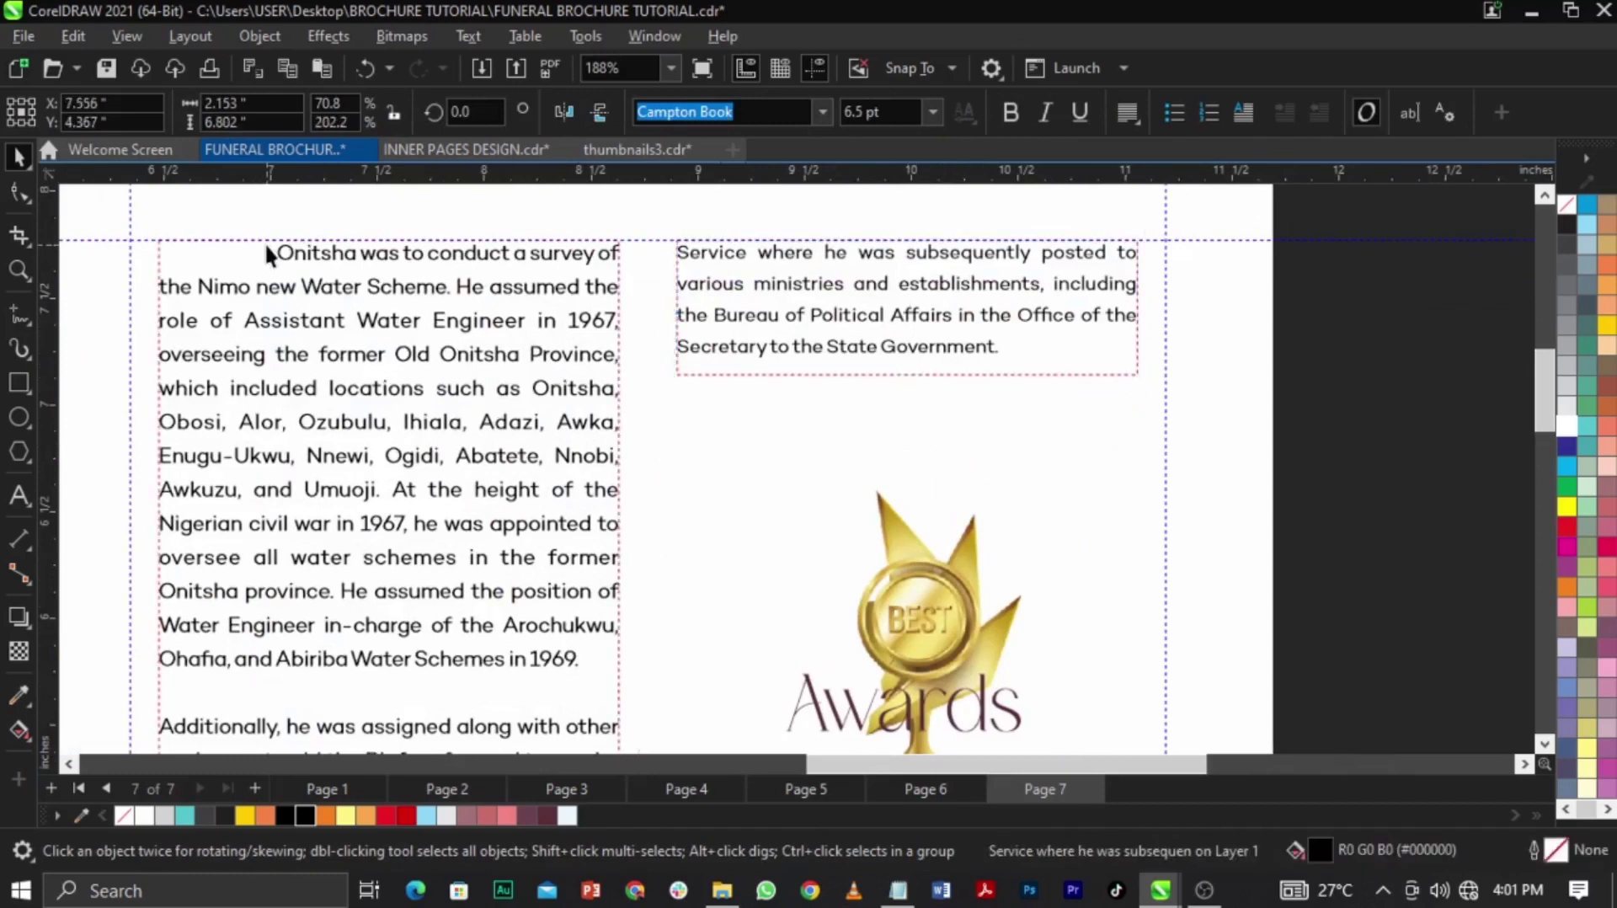
pyautogui.moveTo(268, 251); pyautogui.dragTo(163, 256)
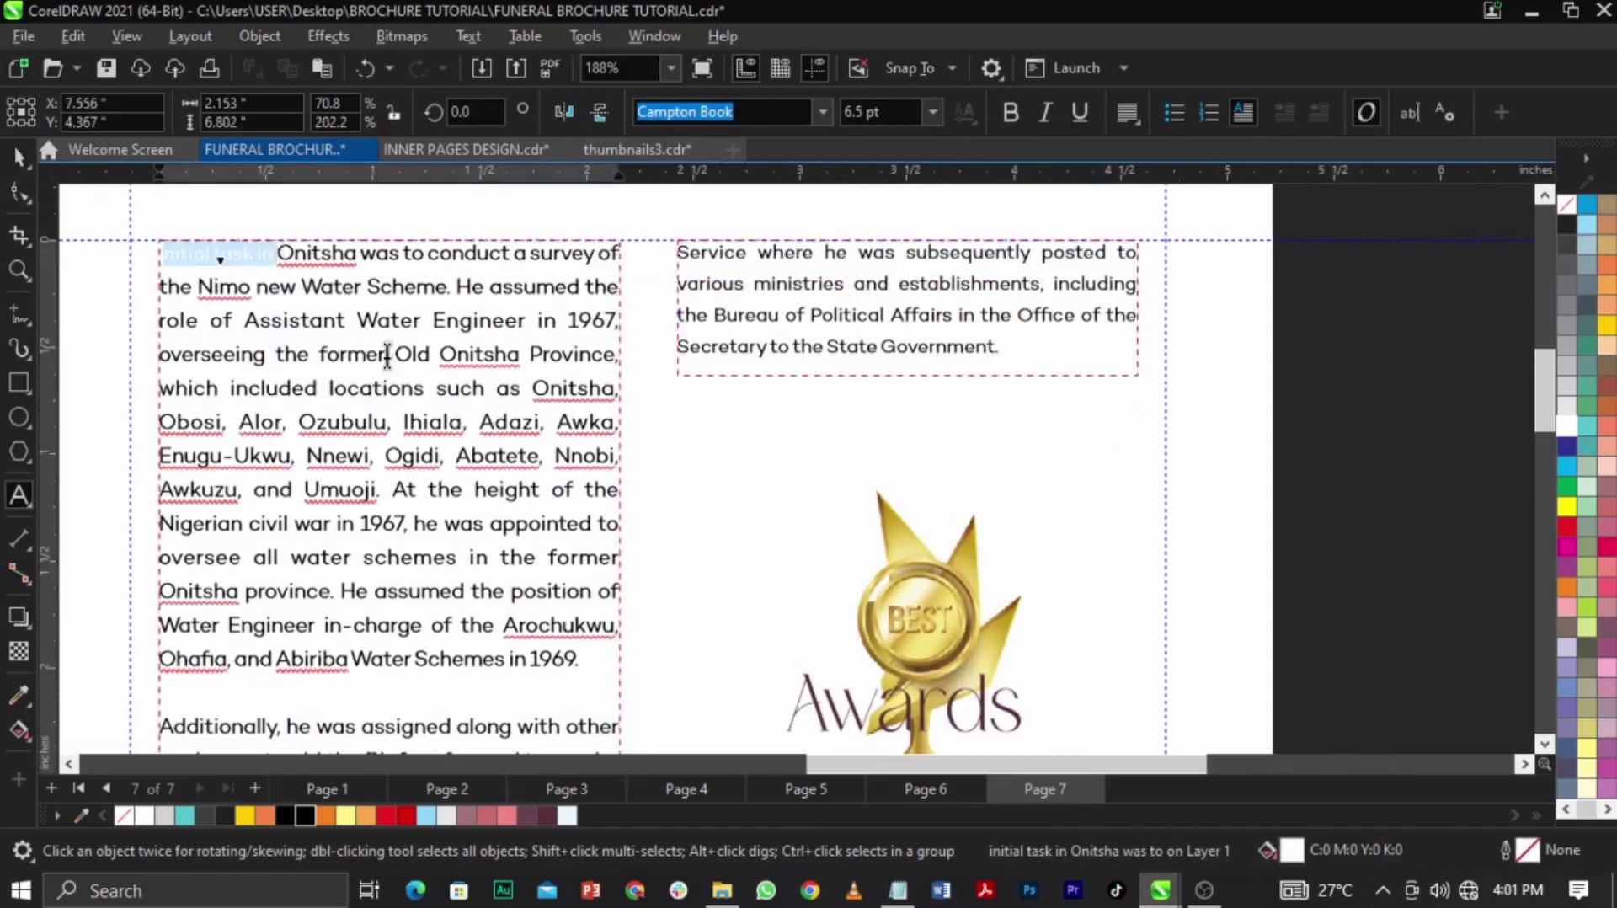
pyautogui.hotkey('ctrl', 'space')
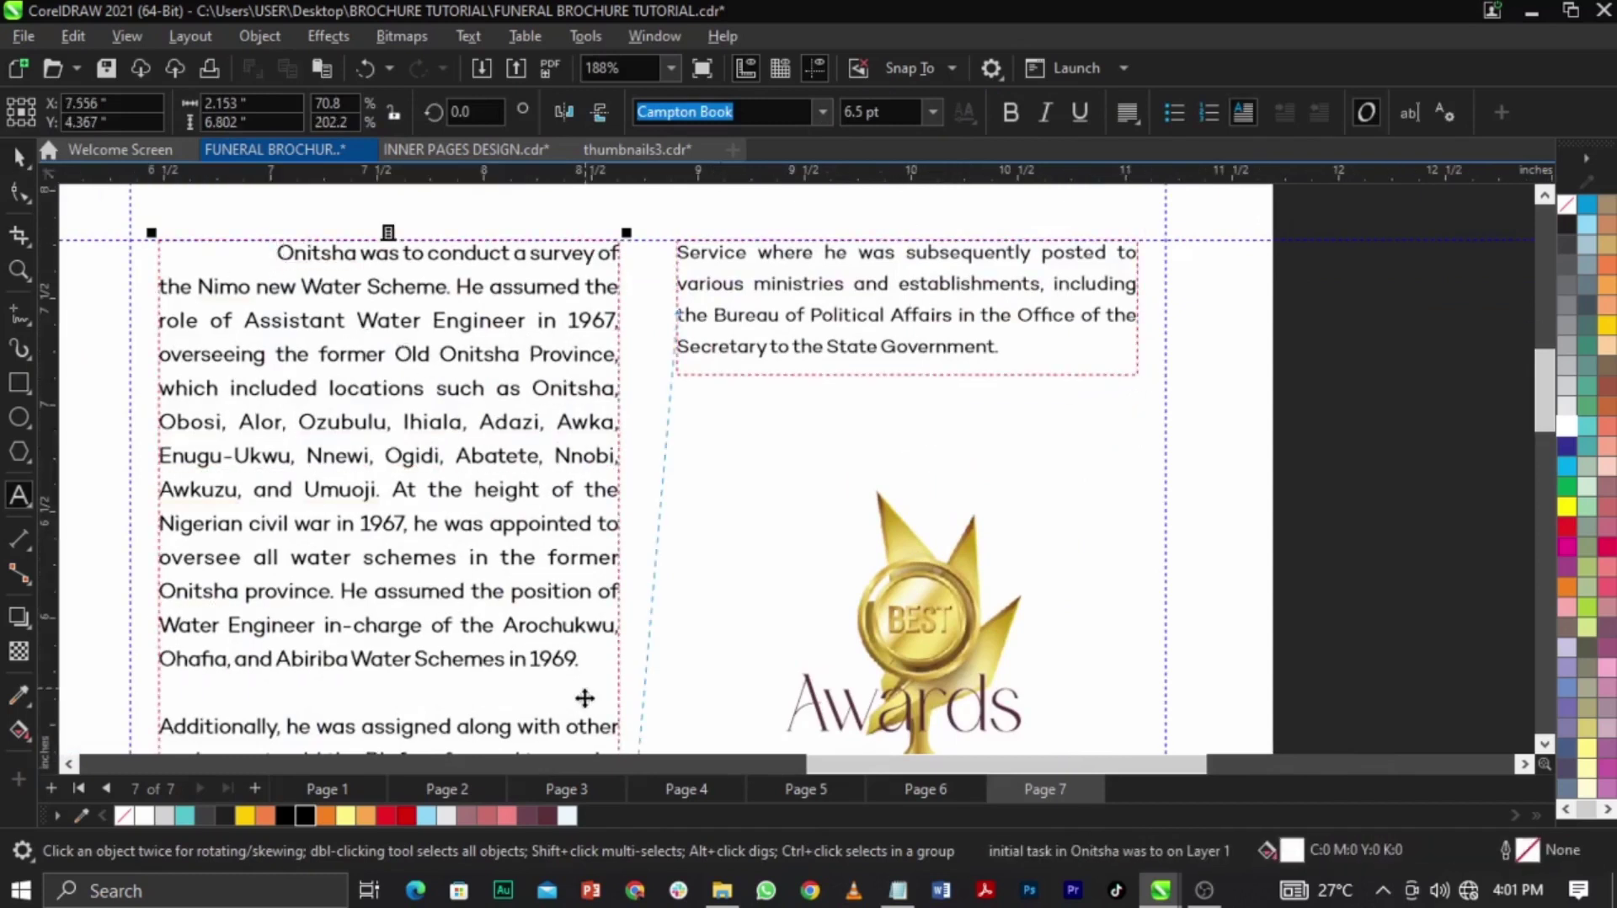
pyautogui.click(305, 814)
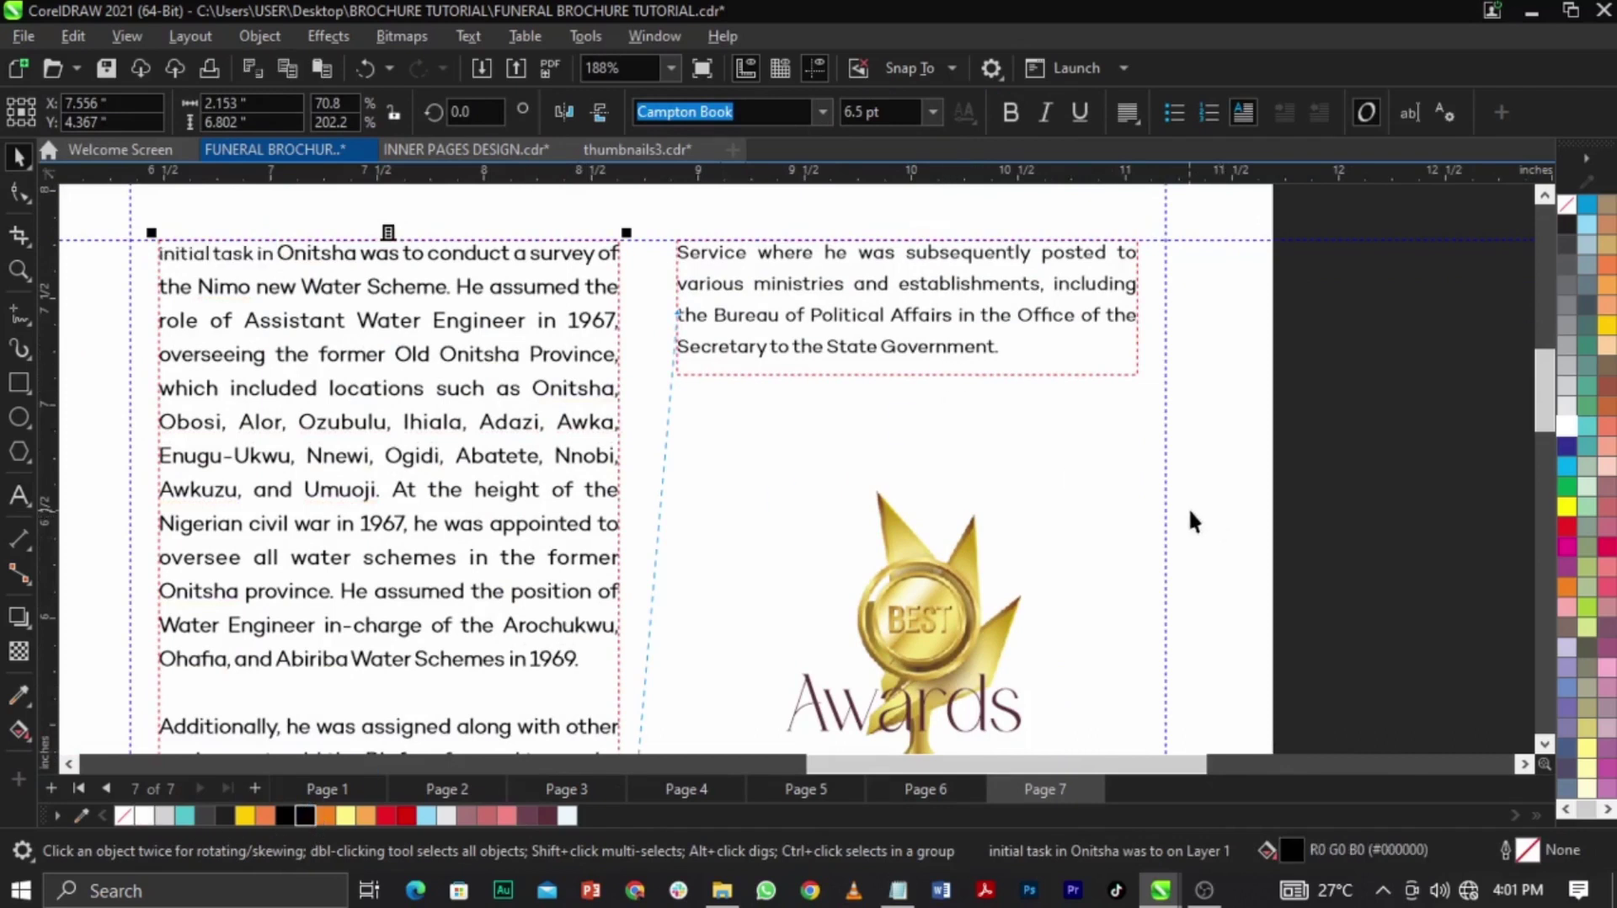
pyautogui.scroll(-1, 1196, 509)
pyautogui.scroll(1, 569, 371)
pyautogui.click(491, 313)
pyautogui.click(490, 320)
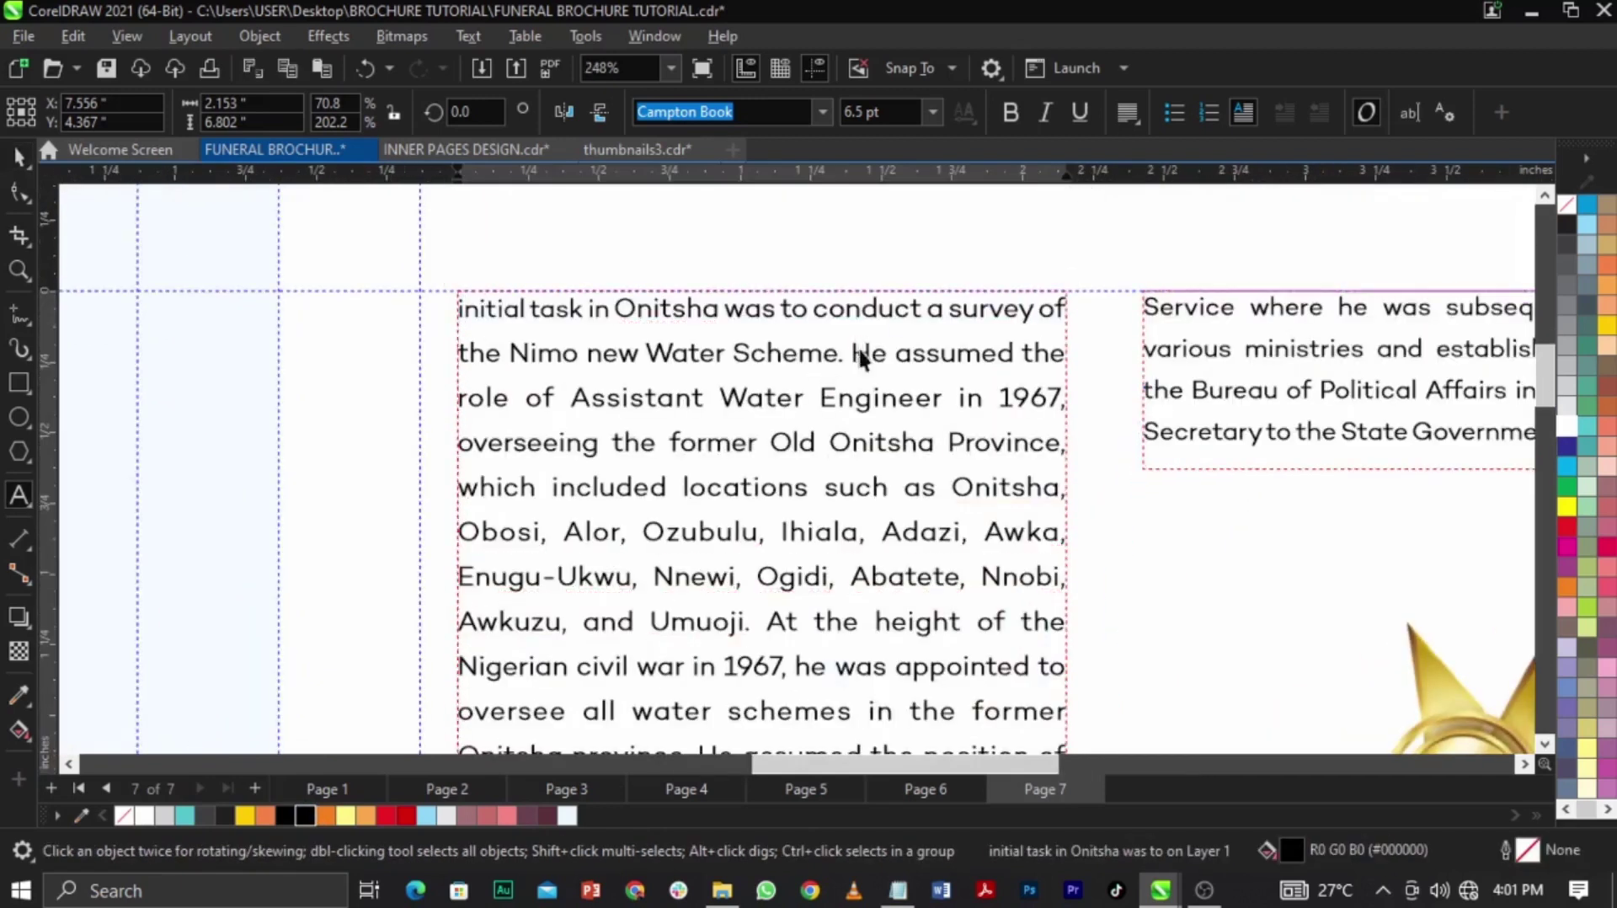
pyautogui.press('Escape')
# Select the left page's two text frames with the right page's first column and stretch them slightly downward together
pyautogui.scroll(-5, 852, 354)
pyautogui.scroll(1, 699, 547)
pyautogui.scroll(6, 710, 571)
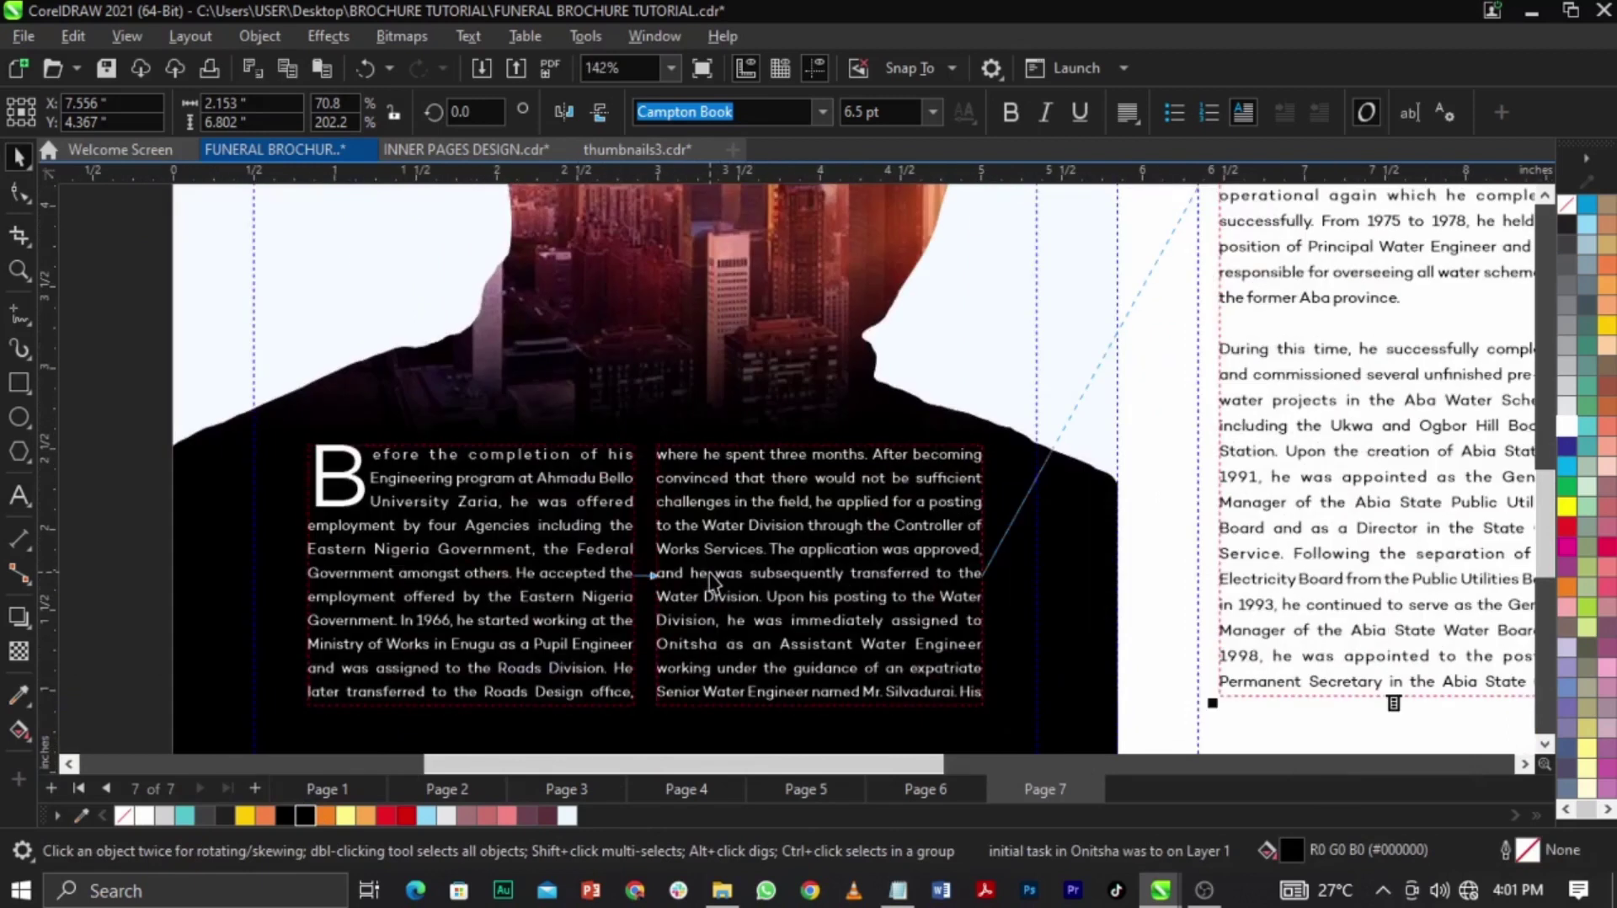
pyautogui.click(711, 560)
pyautogui.keyDown('shift'); pyautogui.click(619, 581); pyautogui.keyUp('shift')
pyautogui.scroll(1, 800, 506)
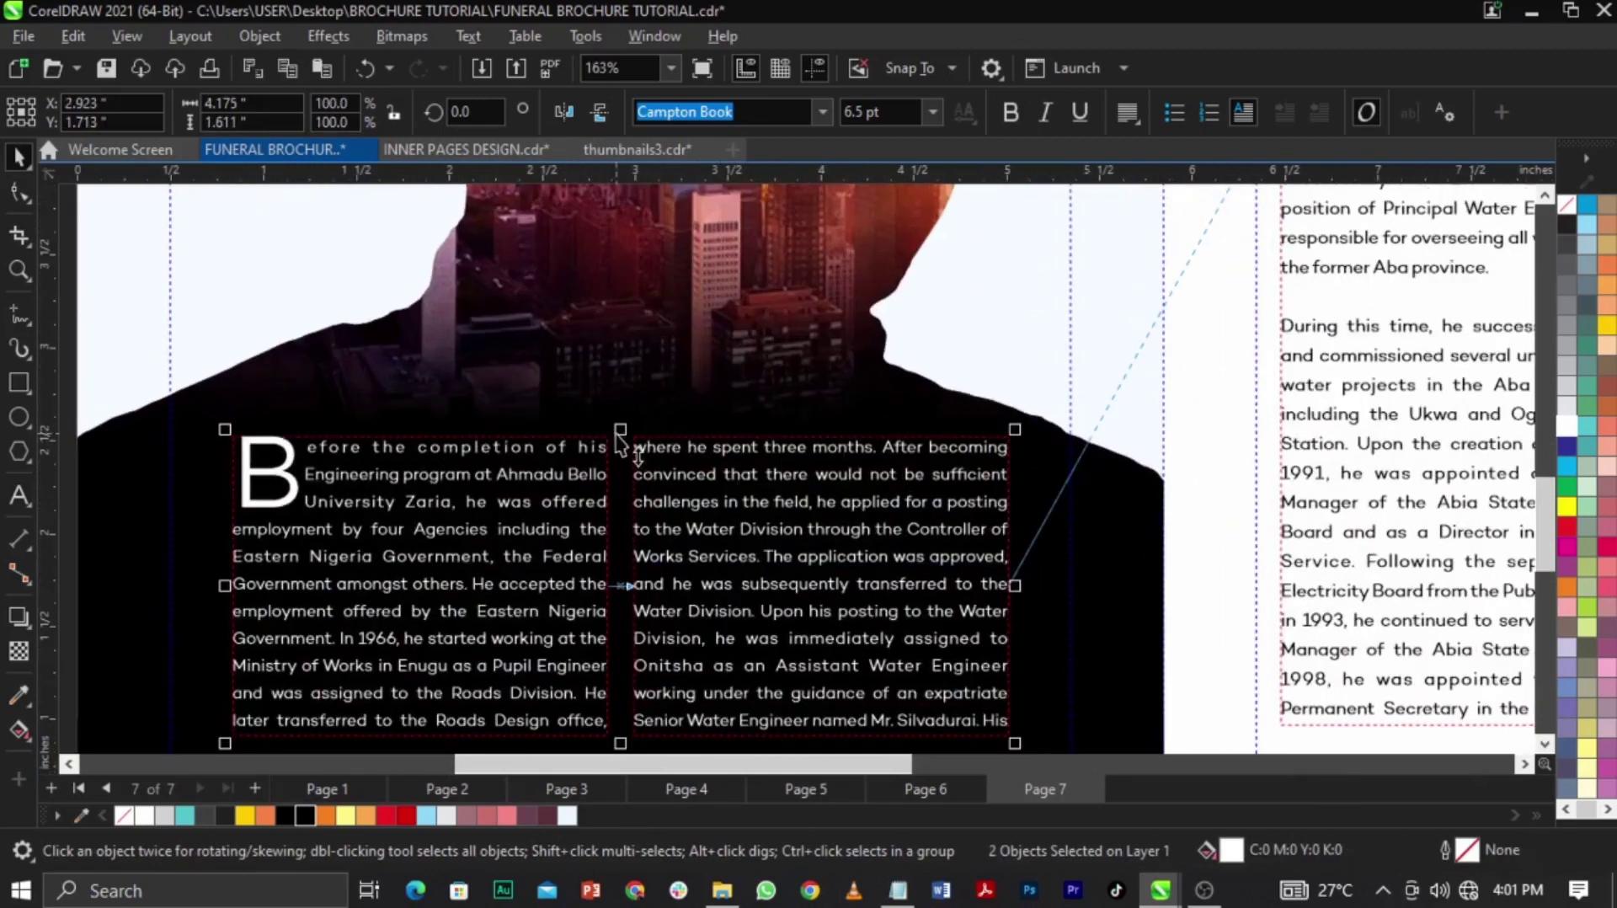
pyautogui.scroll(-2, 675, 469)
pyautogui.scroll(1, 649, 636)
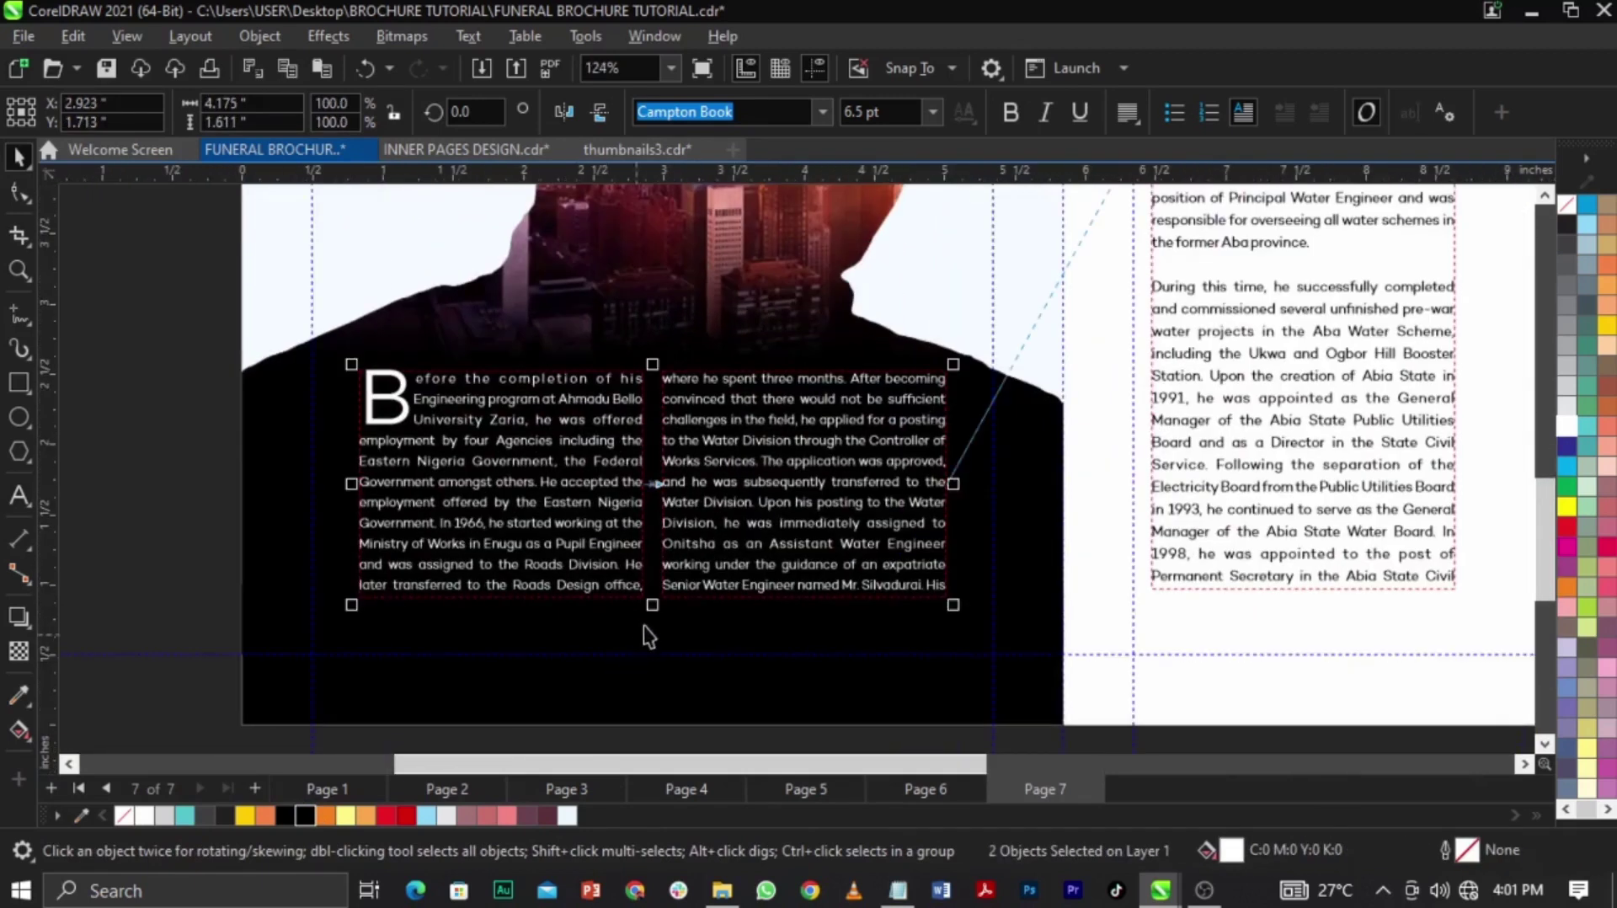
pyautogui.keyDown('shift'); pyautogui.click(1137, 551); pyautogui.keyUp('shift')
pyautogui.scroll(-2, 763, 622)
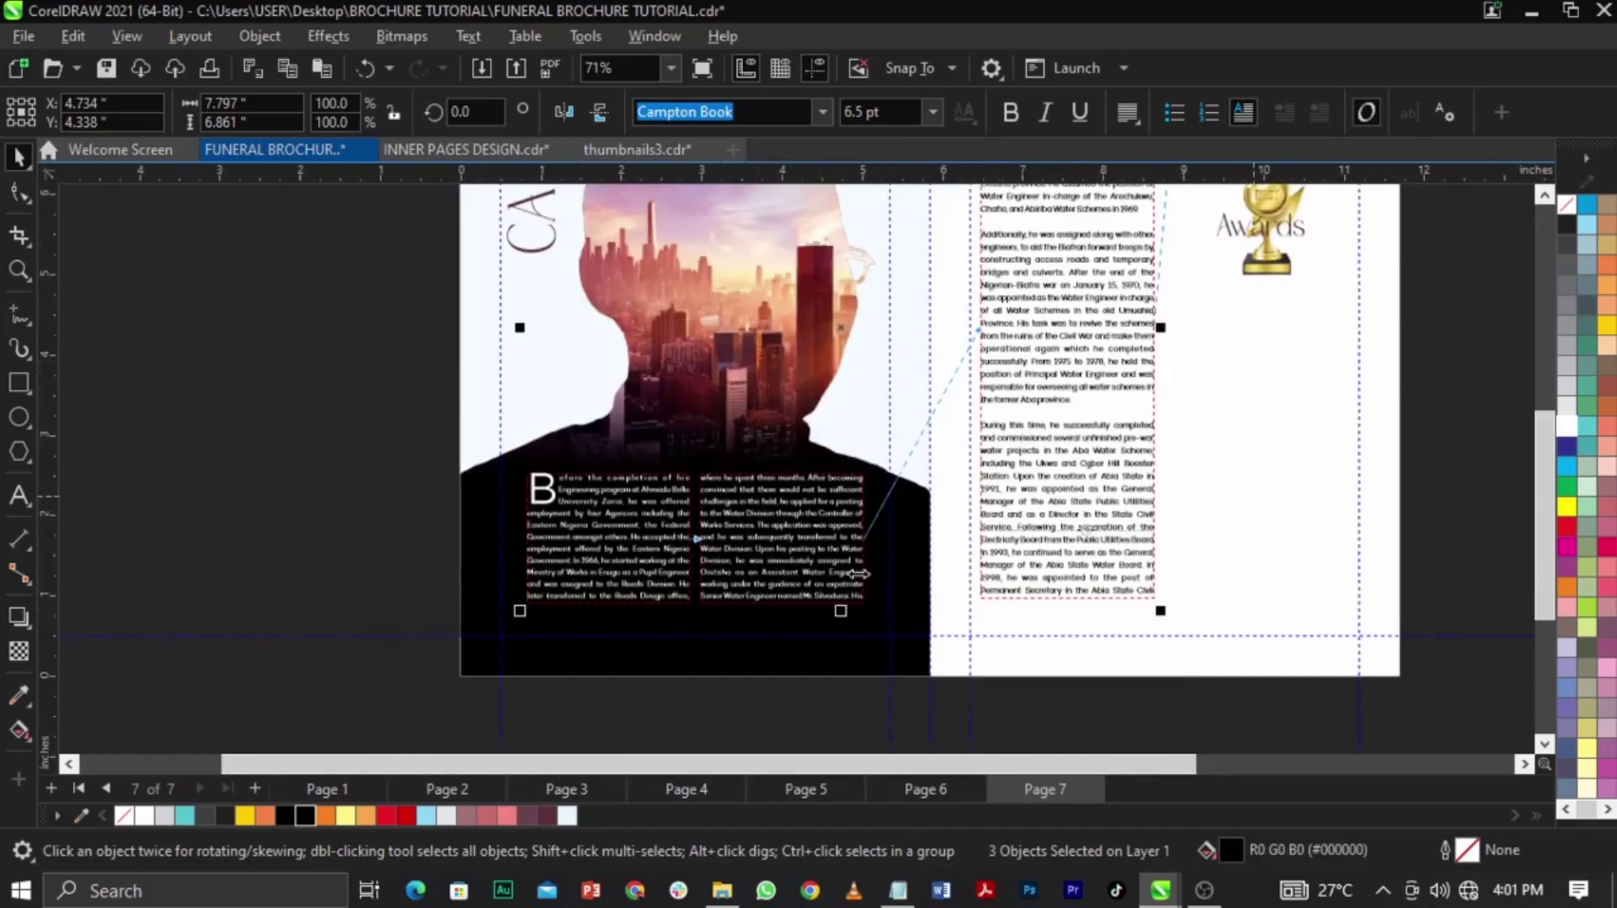
pyautogui.scroll(2, 720, 624)
pyautogui.moveTo(967, 601); pyautogui.dragTo(977, 612)
# Extend both left page text frames upward to a height of 1.73 inches
pyautogui.click(598, 338)
pyautogui.click(599, 371)
pyautogui.keyDown('shift'); pyautogui.click(806, 382); pyautogui.keyUp('shift')
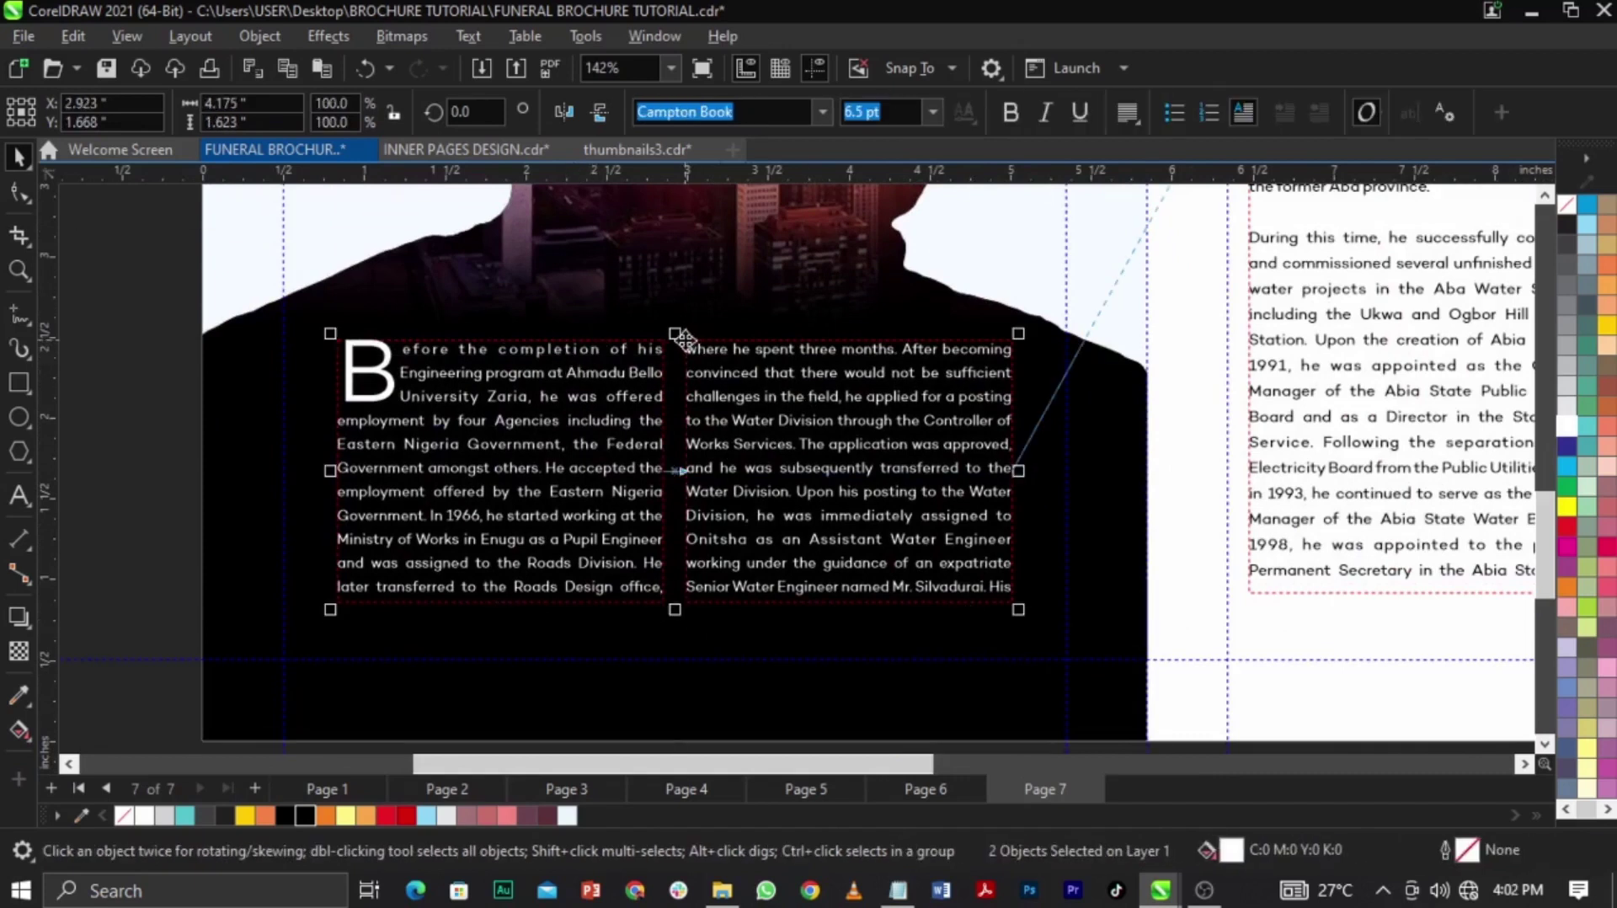
pyautogui.moveTo(677, 337); pyautogui.dragTo(676, 320)
pyautogui.click(891, 506)
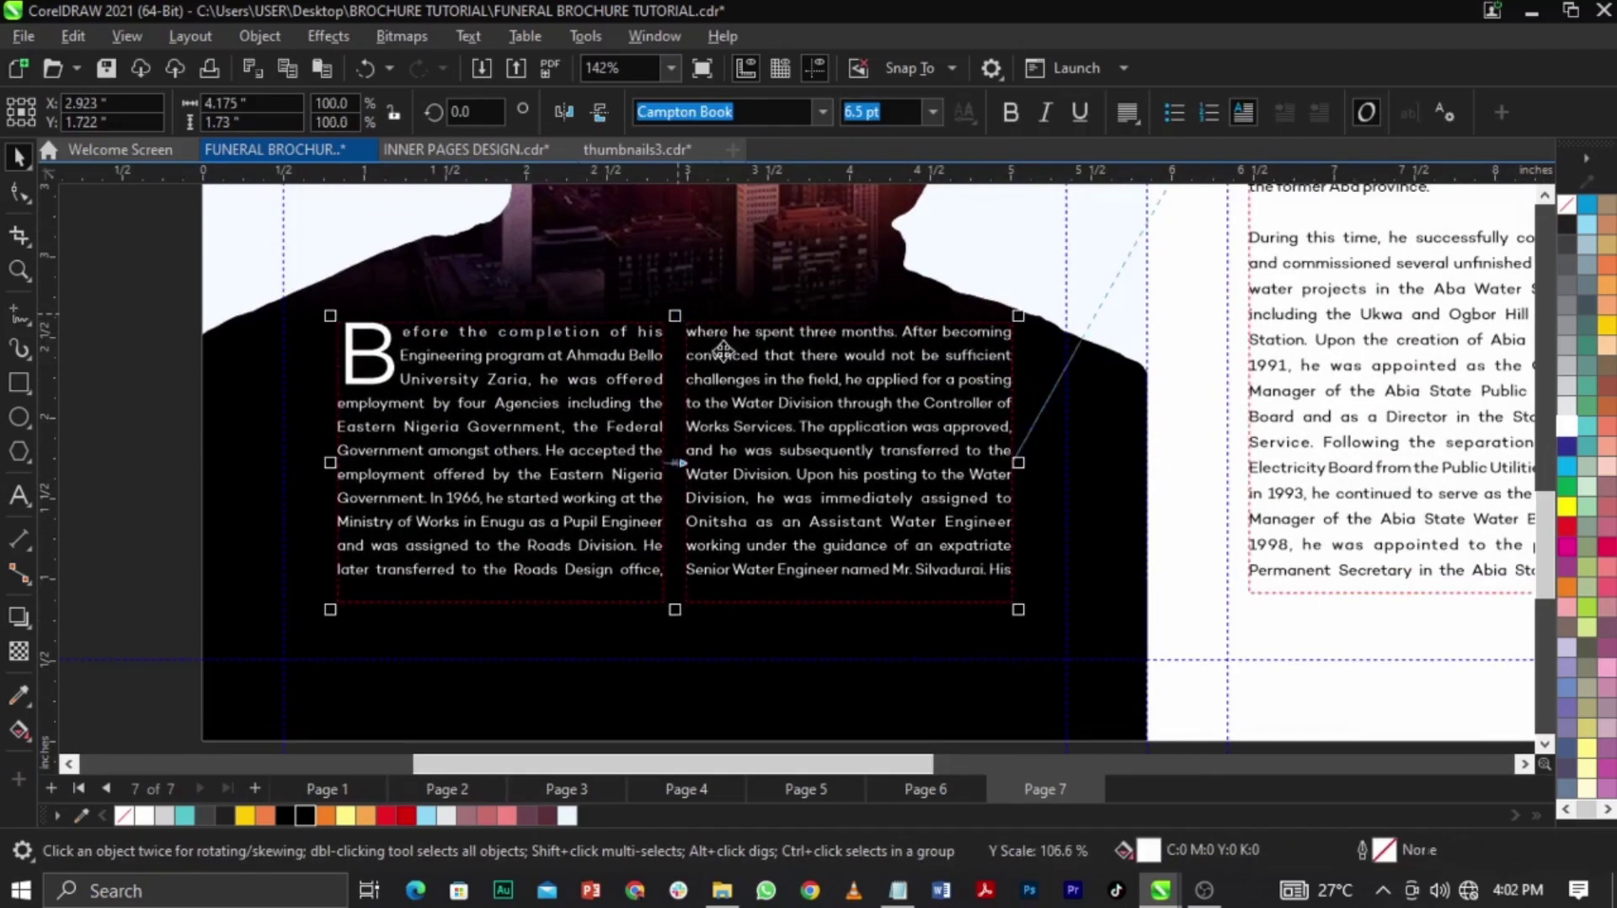
pyautogui.click(892, 505)
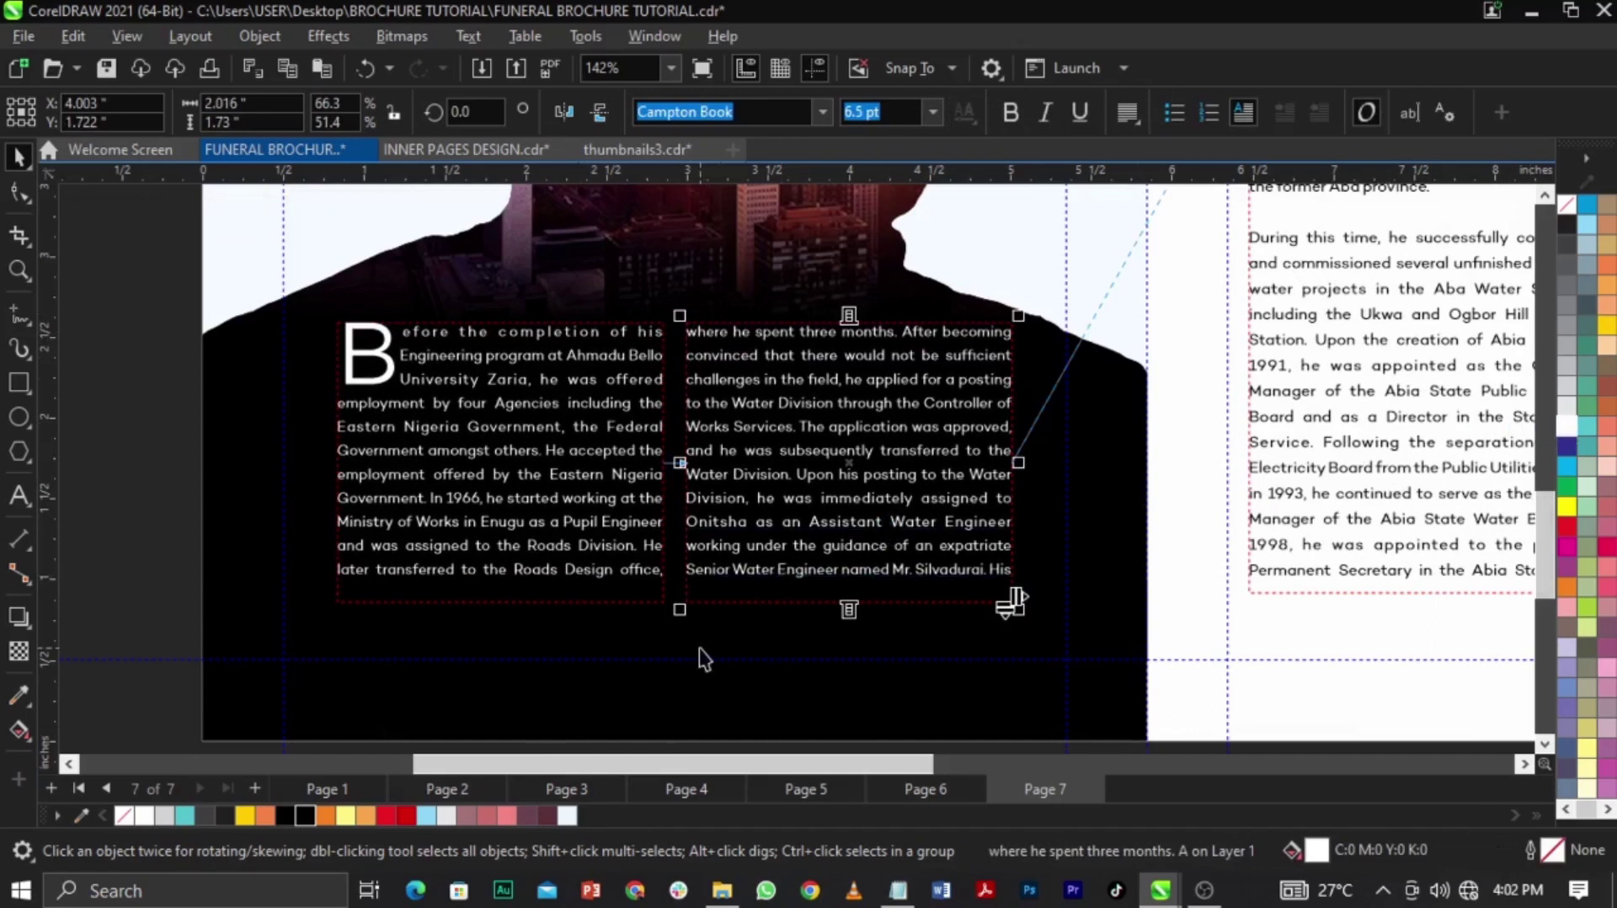
# Examine the right page's first career column and its alignment with the second column
pyautogui.scroll(-3, 700, 648)
pyautogui.click(1115, 493)
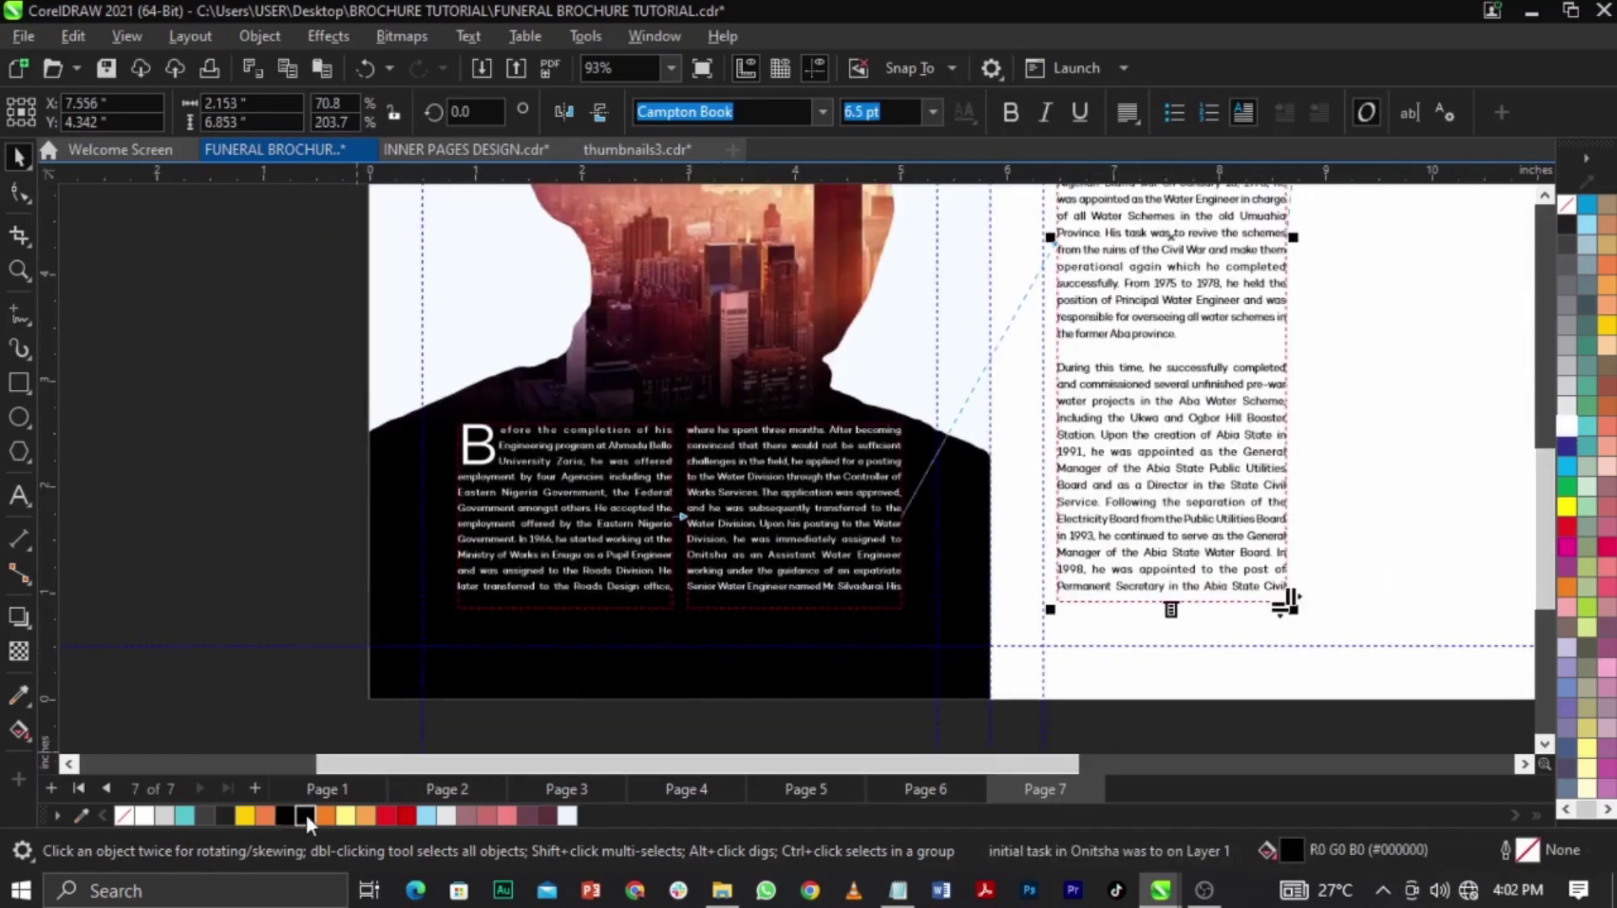
pyautogui.scroll(-1, 738, 561)
pyautogui.press('z')
pyautogui.press('F3')
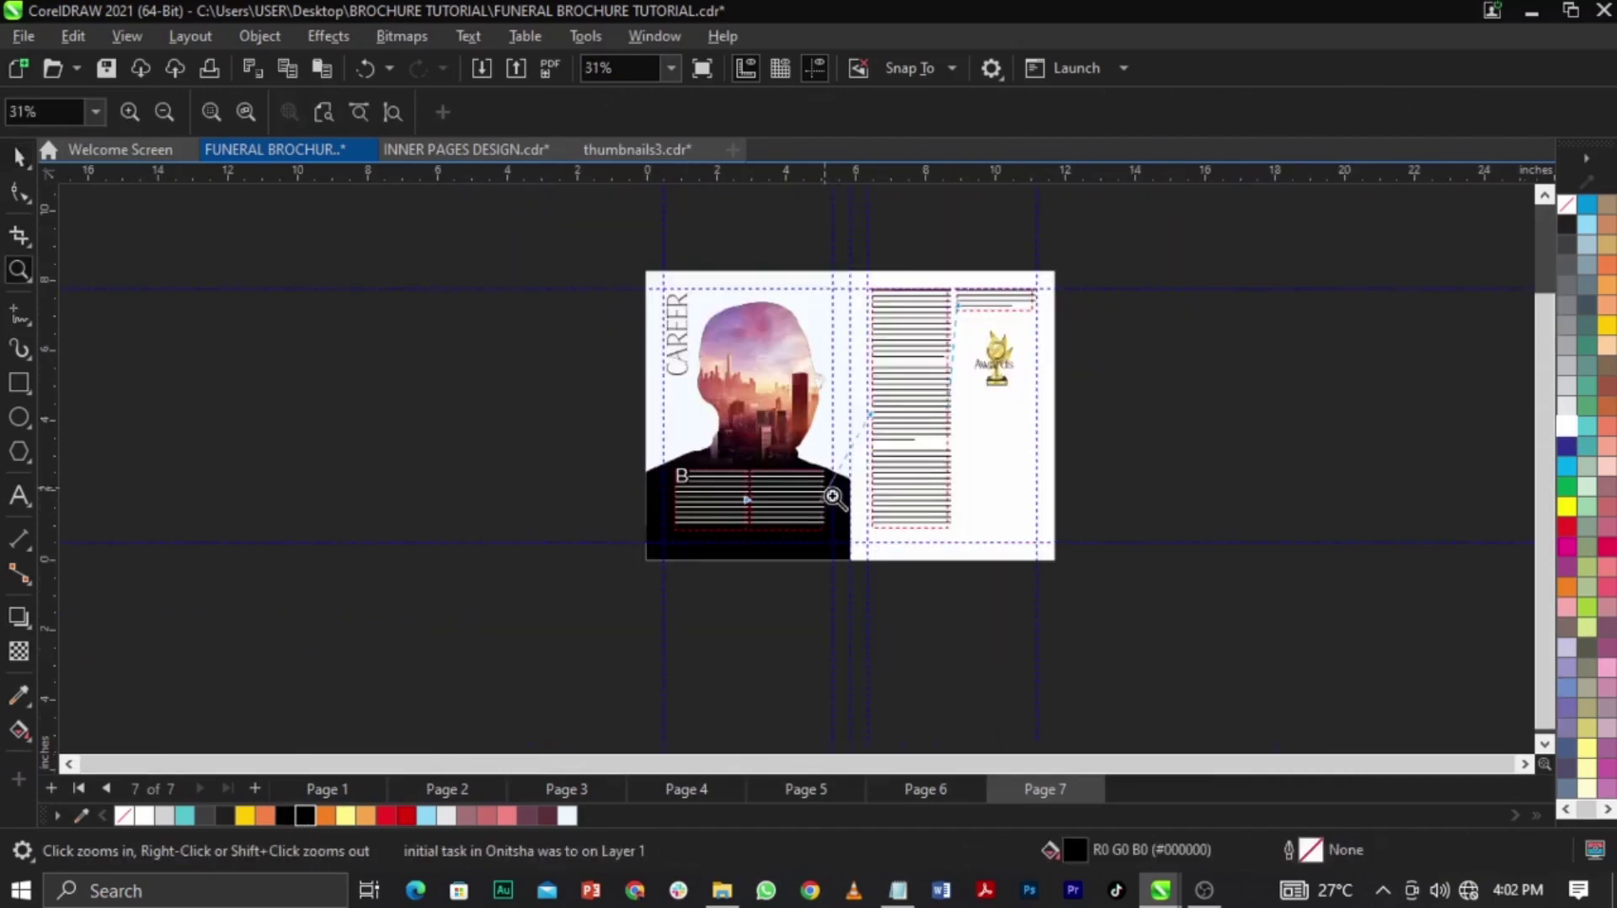
pyautogui.moveTo(857, 288); pyautogui.dragTo(1029, 389)
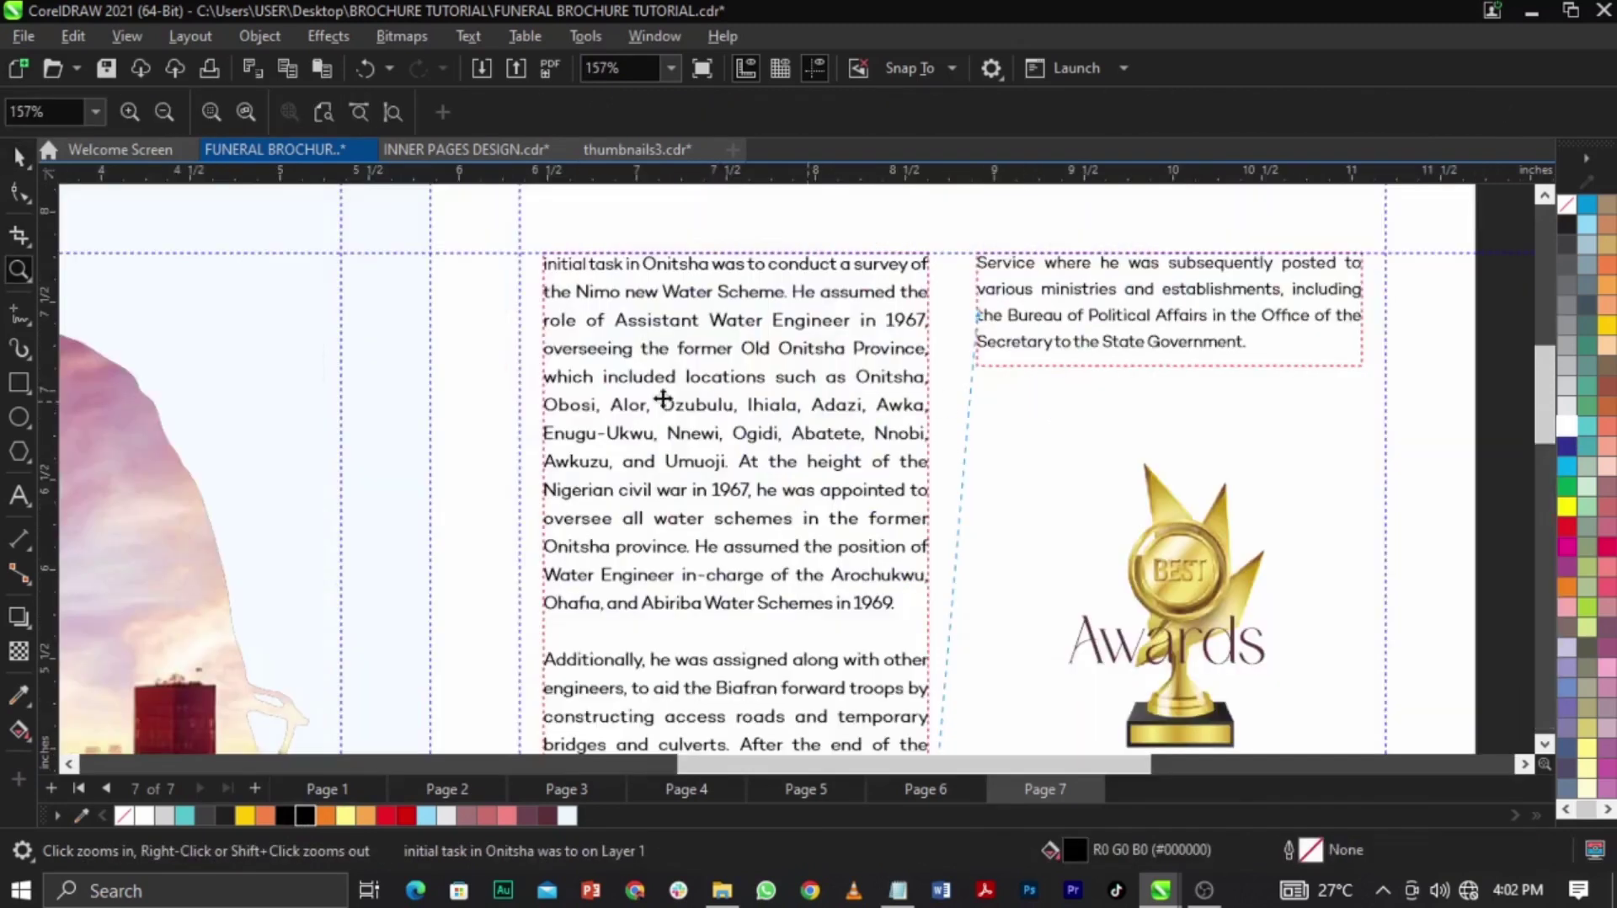
pyautogui.scroll(-2, 663, 398)
pyautogui.press('space')
pyautogui.click(636, 310)
pyautogui.scroll(2, 632, 307)
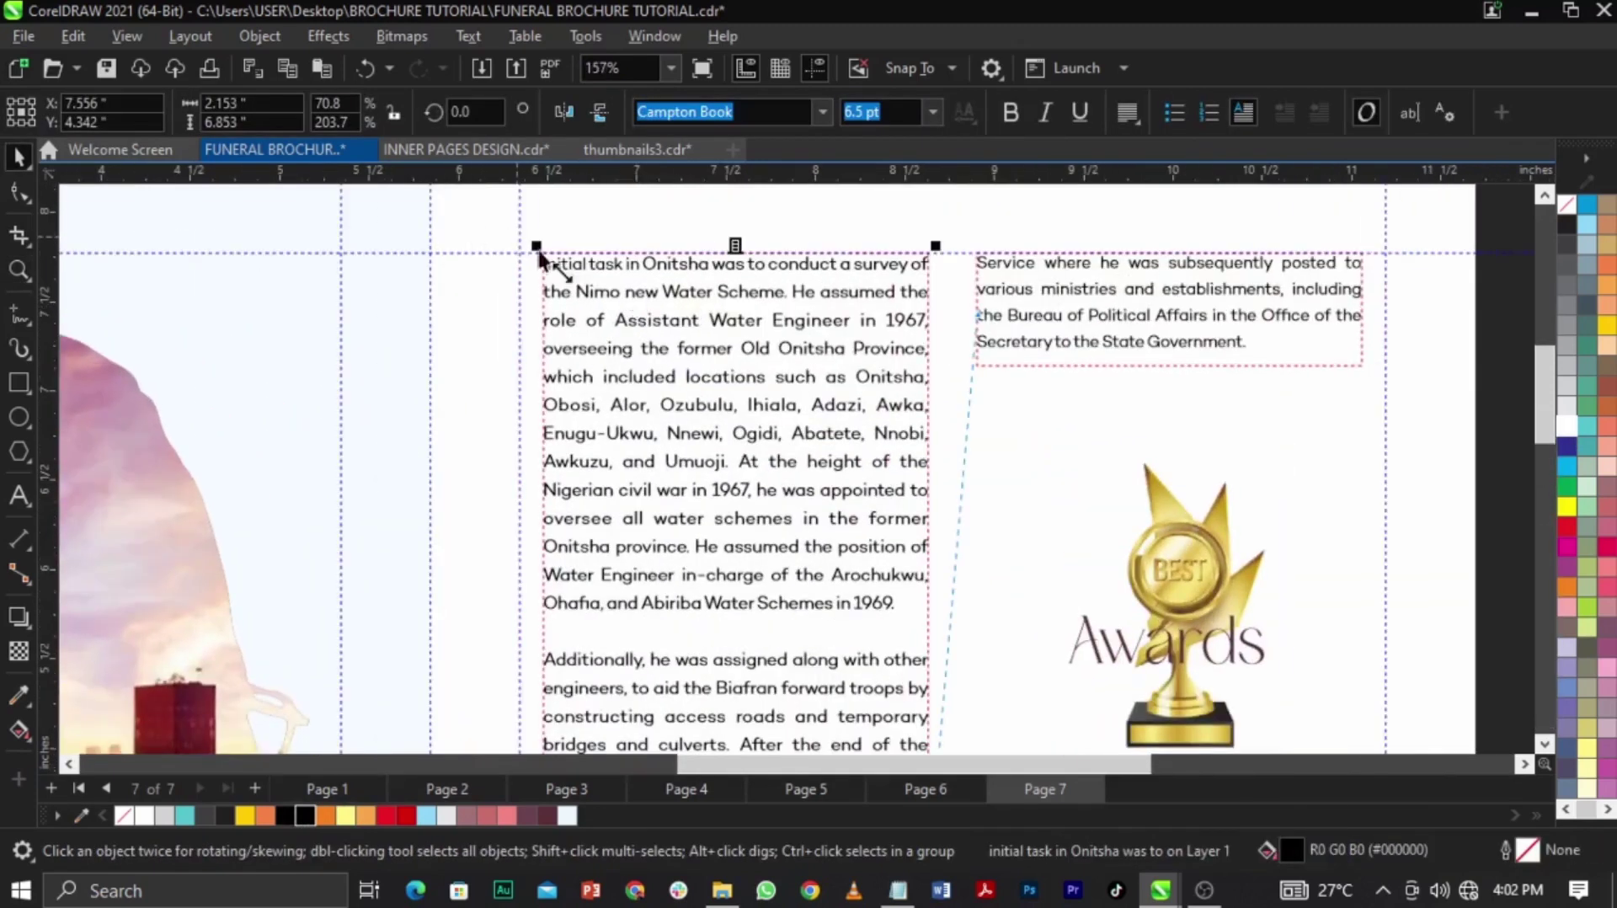
# Apply a three-line drop cap to the paragraph beginning "Additionally" in the right page's first column
pyautogui.scroll(-2, 587, 504)
pyautogui.scroll(1, 600, 553)
pyautogui.scroll(-1, 591, 430)
pyautogui.scroll(3, 585, 445)
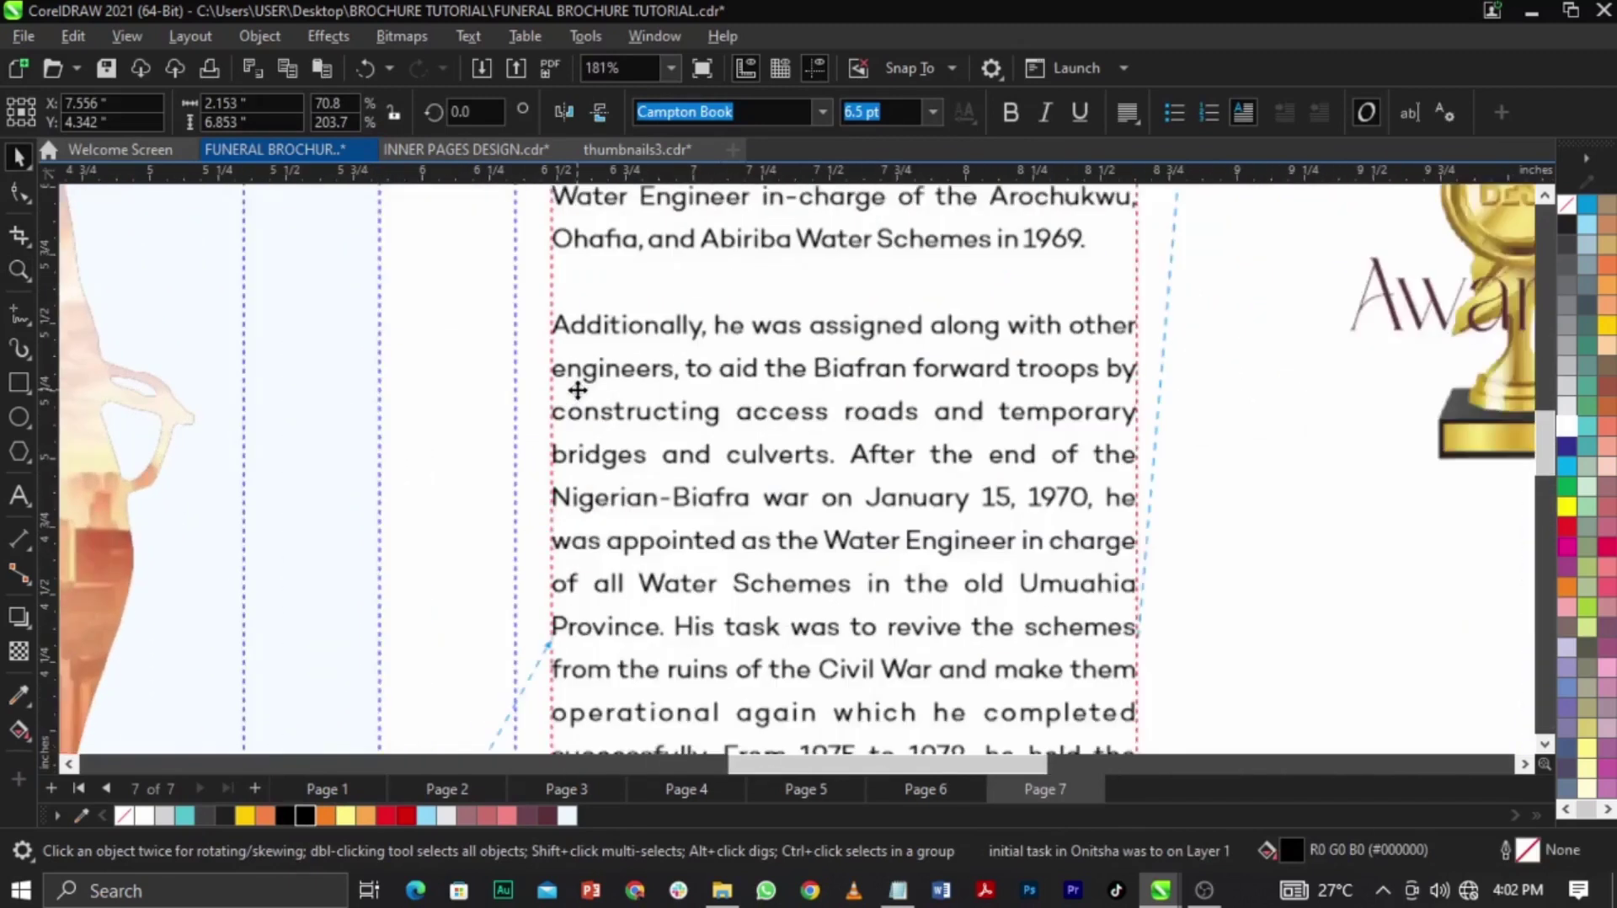
pyautogui.doubleClick(568, 315)
pyautogui.moveTo(567, 311); pyautogui.dragTo(550, 314)
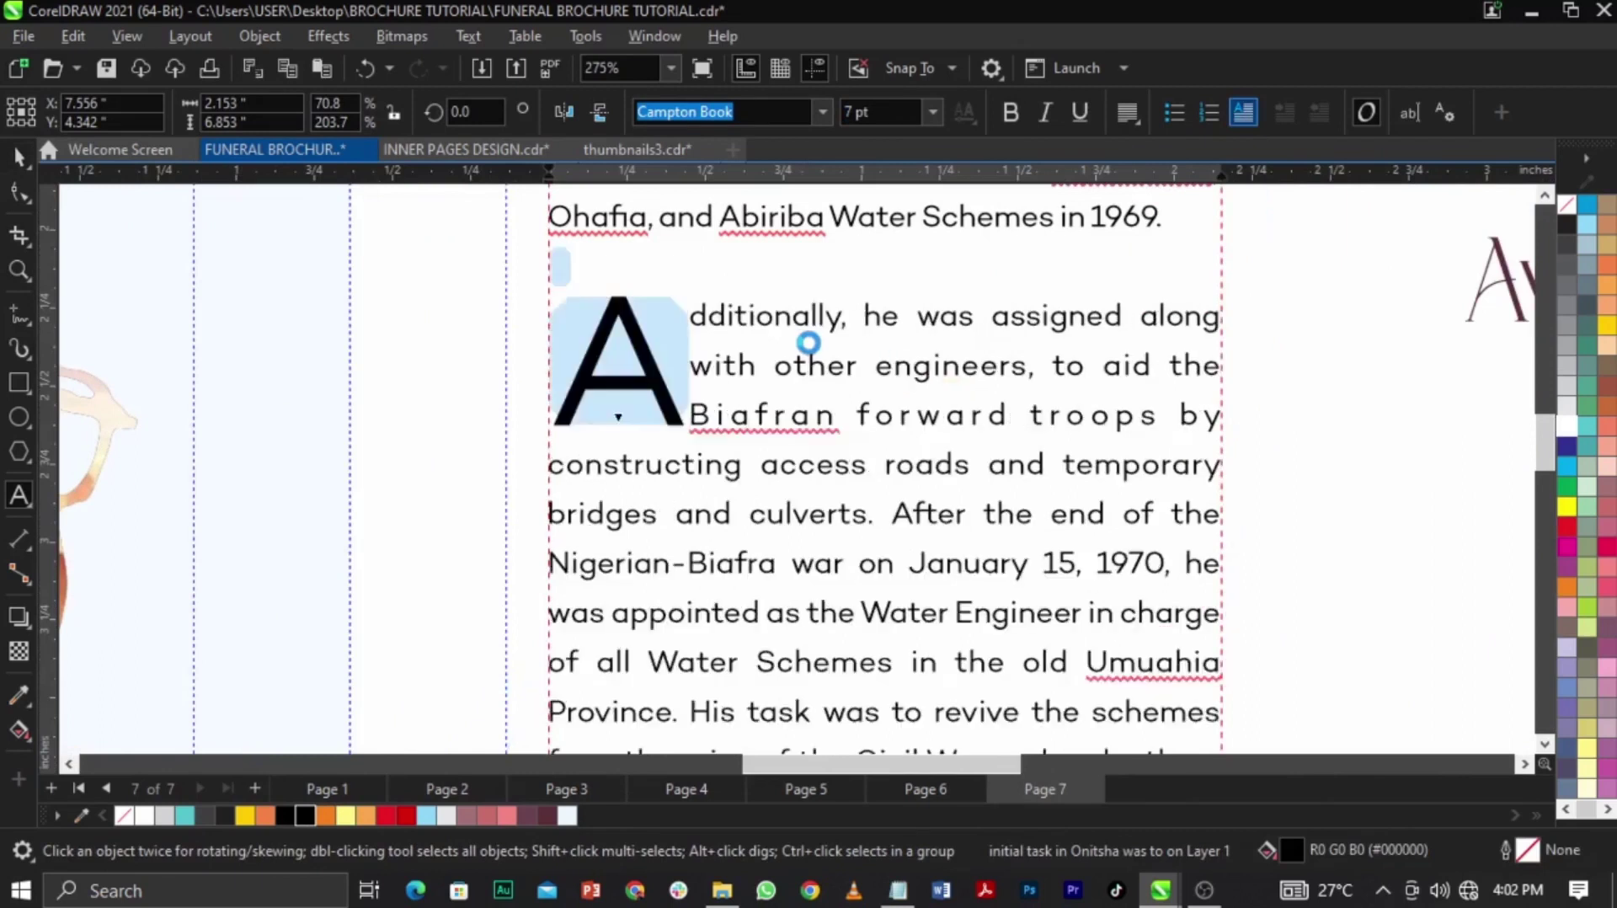
pyautogui.hotkey('ctrl', 'space')
pyautogui.press('F3')
pyautogui.rightClick(810, 344)
pyautogui.click(735, 355)
pyautogui.press('F4')
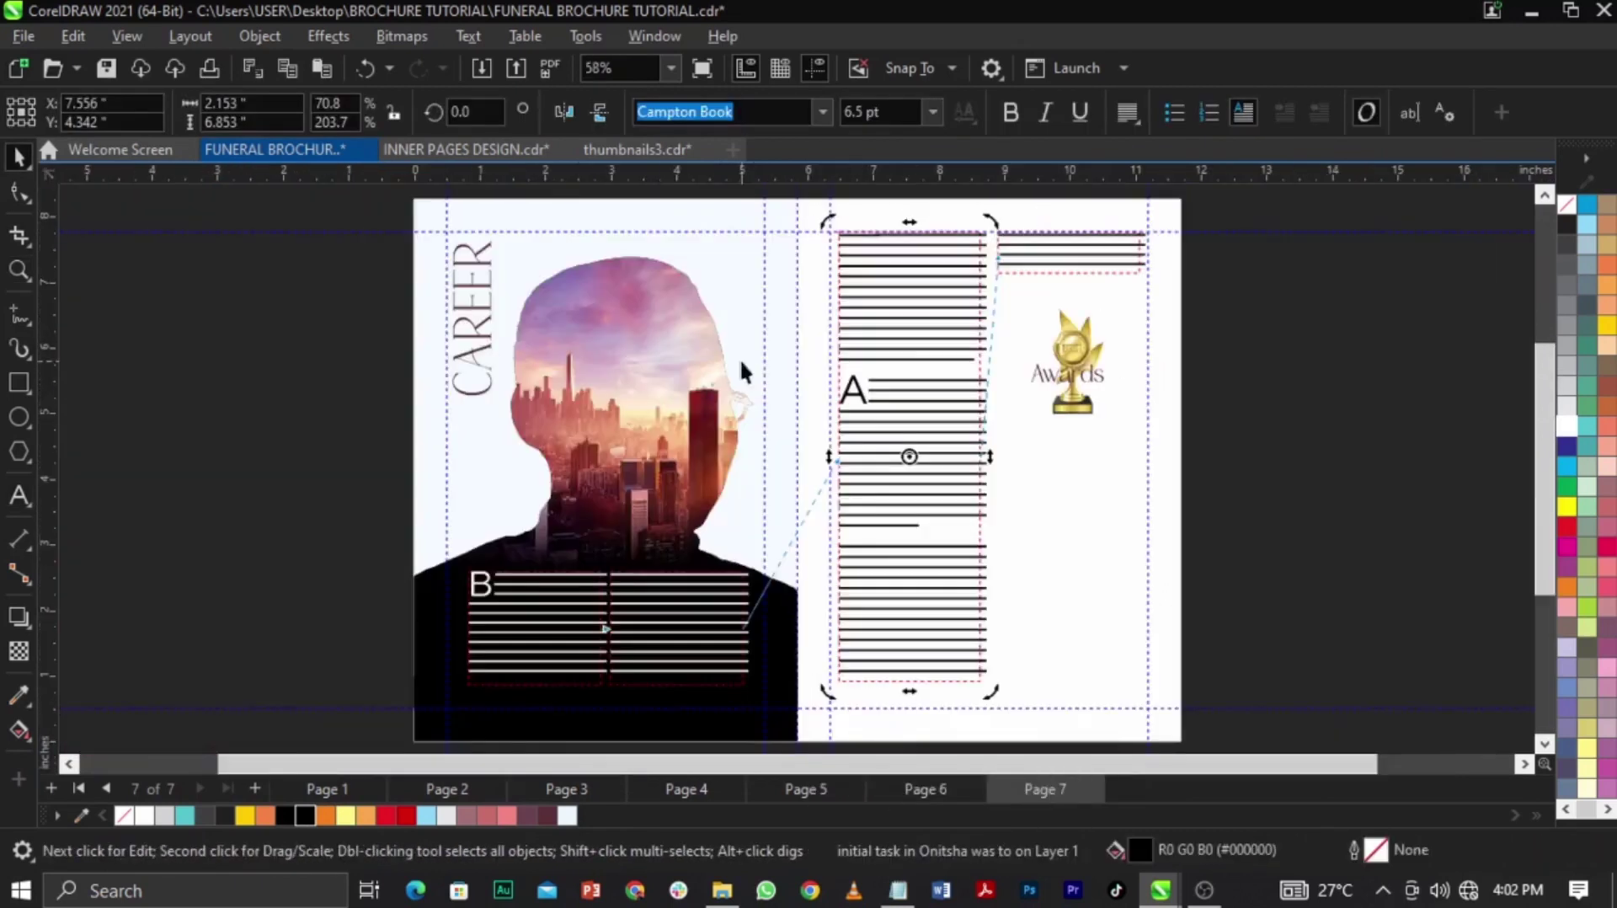
# Move the Awards heading straight down so it sits below the trophy's base
pyautogui.click(1248, 409)
pyautogui.press('F2')
pyautogui.moveTo(770, 247); pyautogui.dragTo(1221, 547)
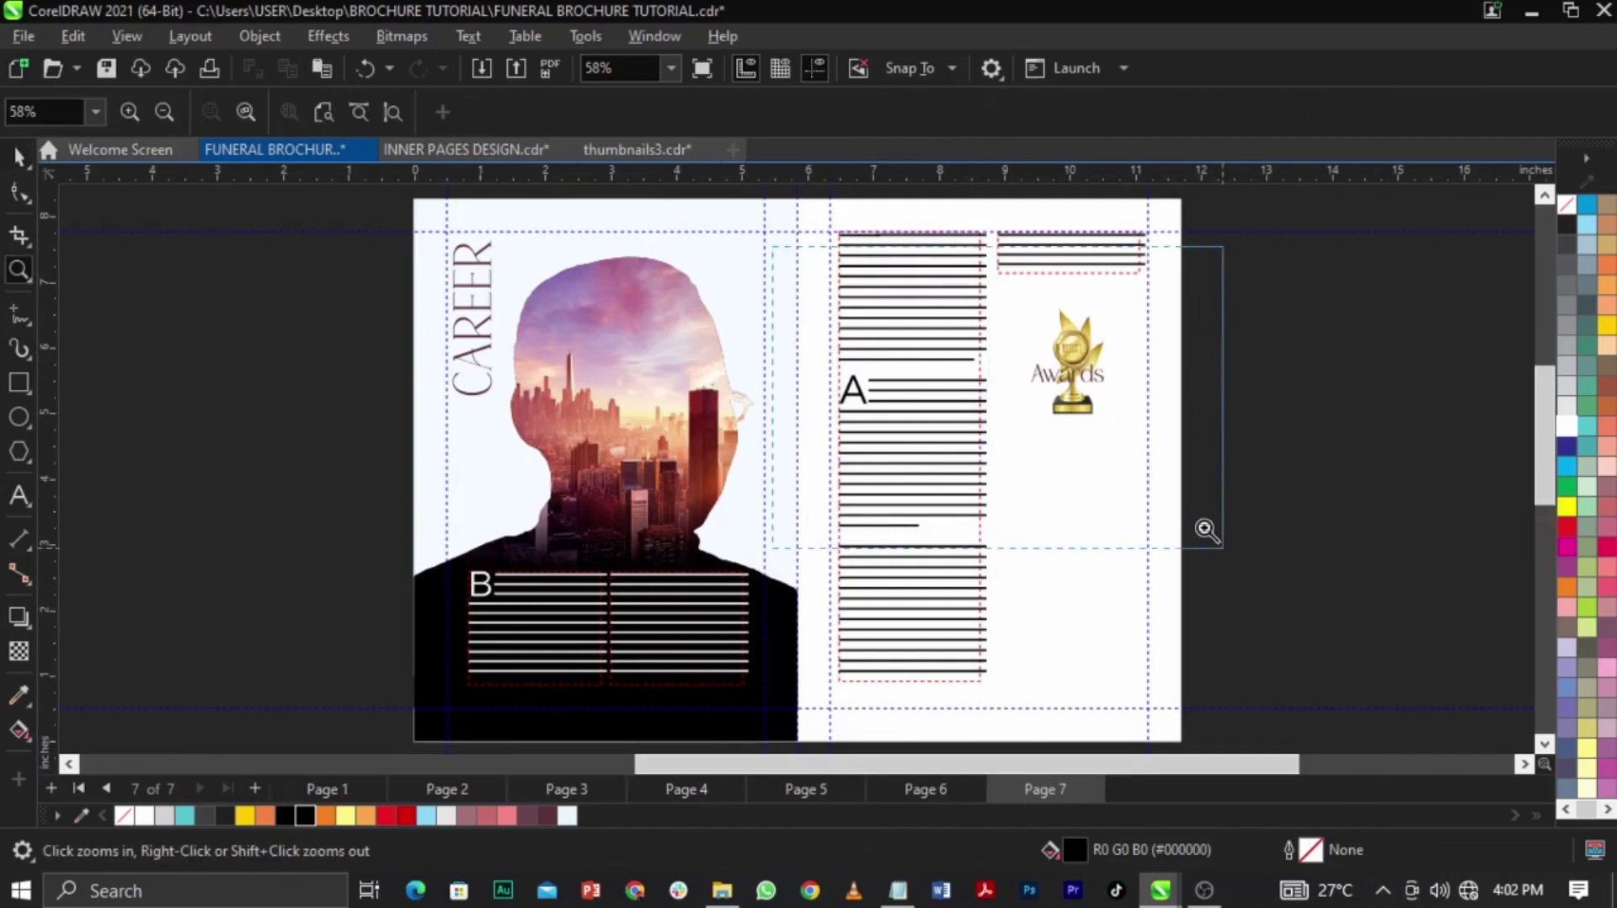
pyautogui.moveTo(957, 377); pyautogui.dragTo(958, 355)
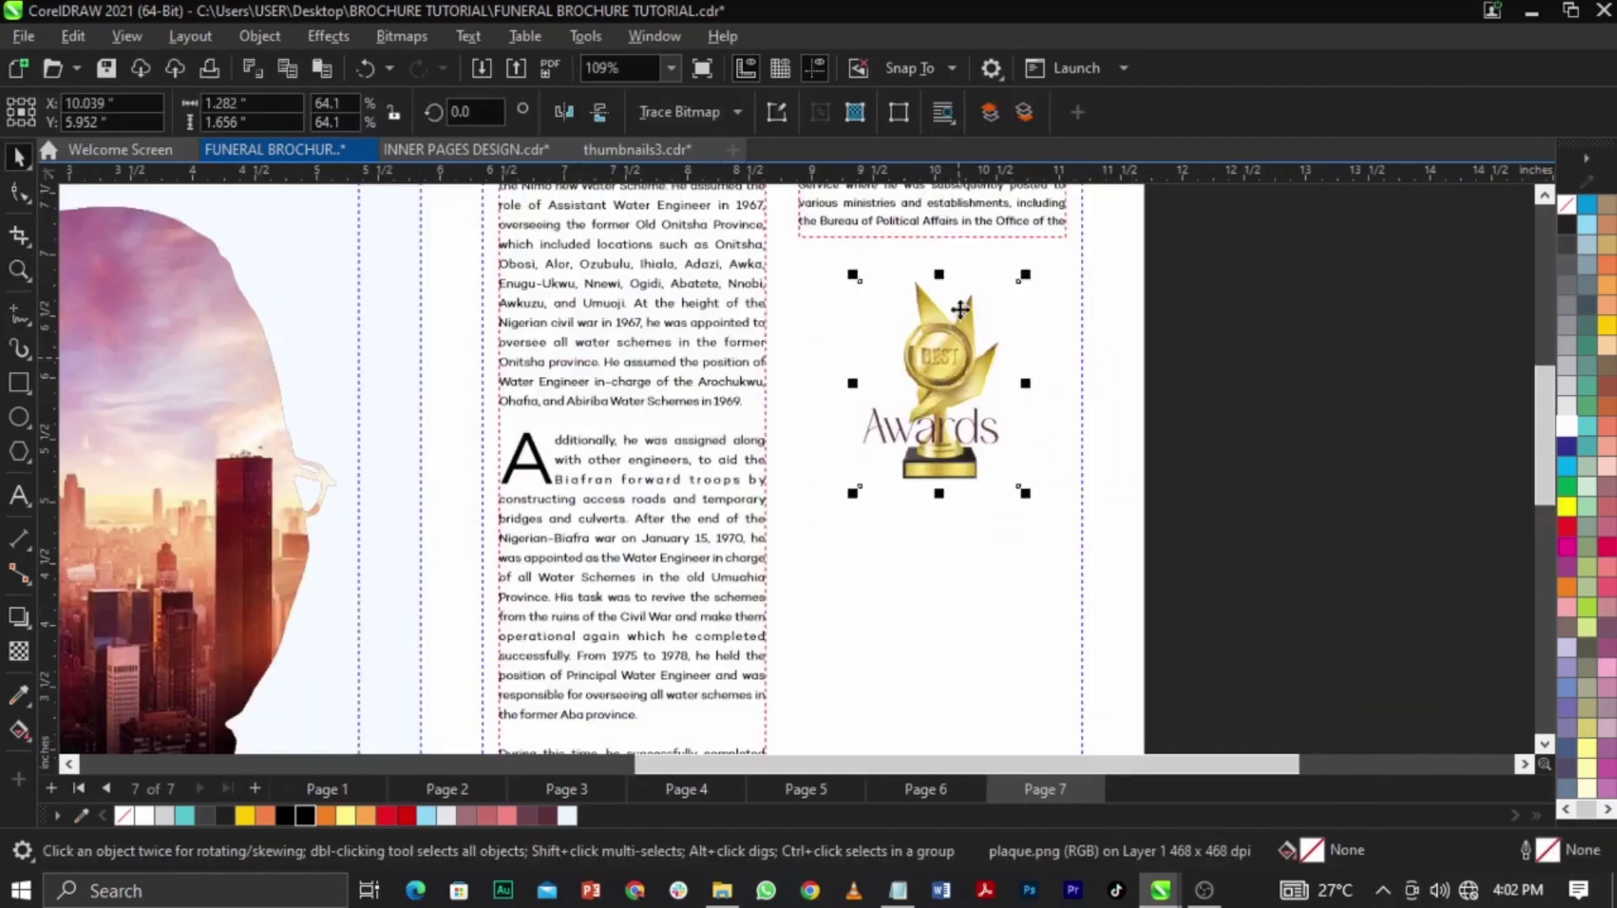
pyautogui.click(887, 445)
pyautogui.scroll(2, 886, 448)
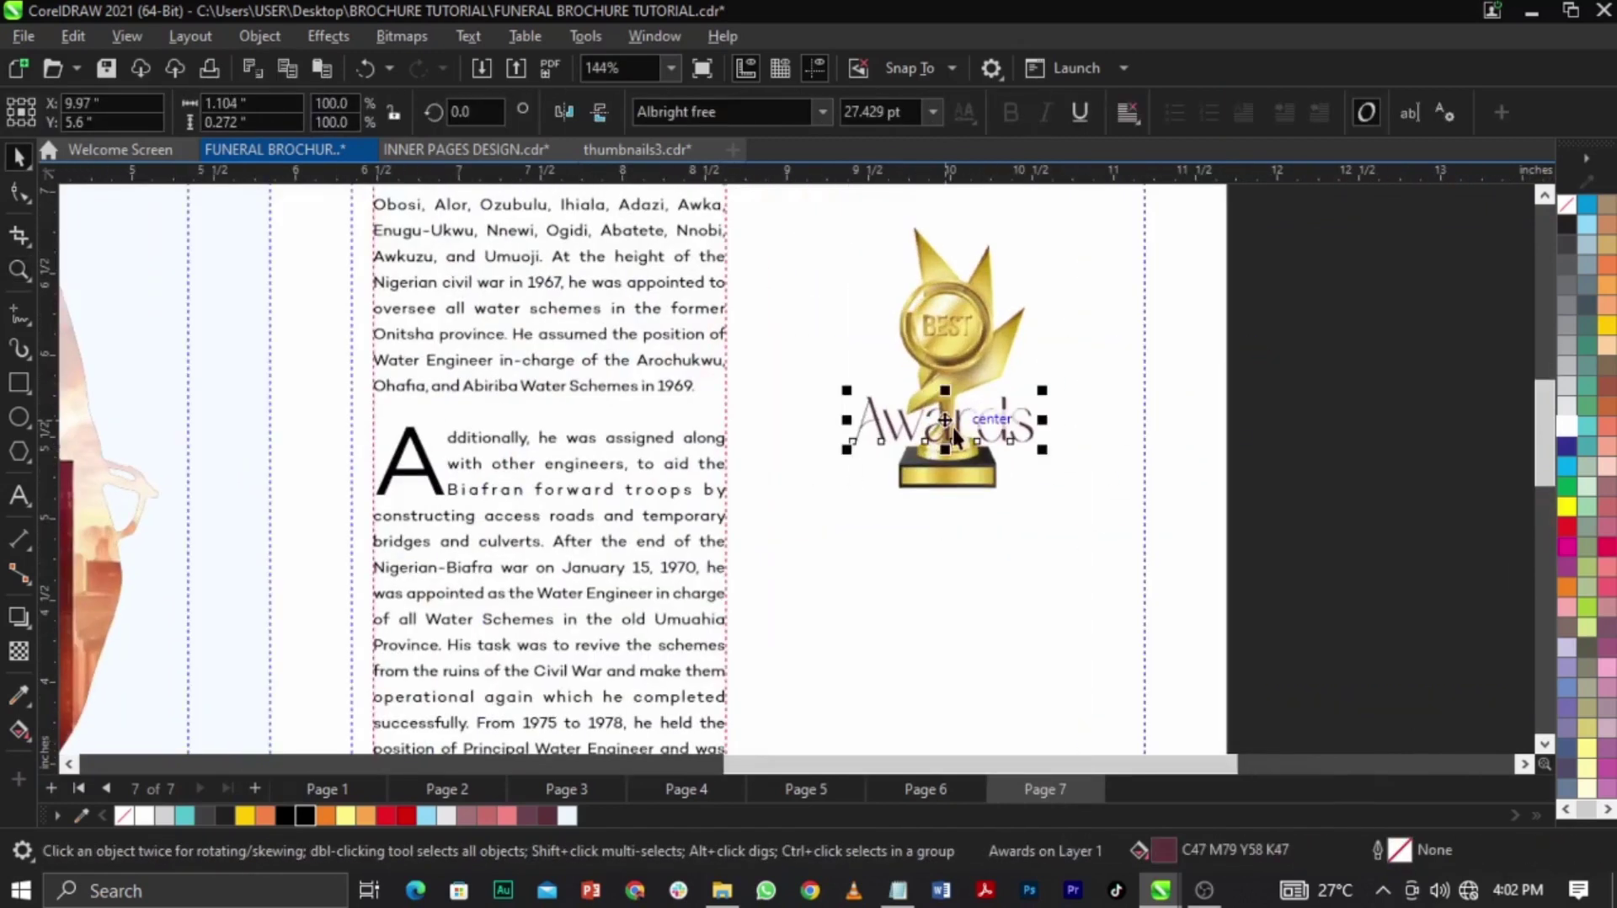
pyautogui.moveTo(950, 431); pyautogui.dragTo(946, 530)
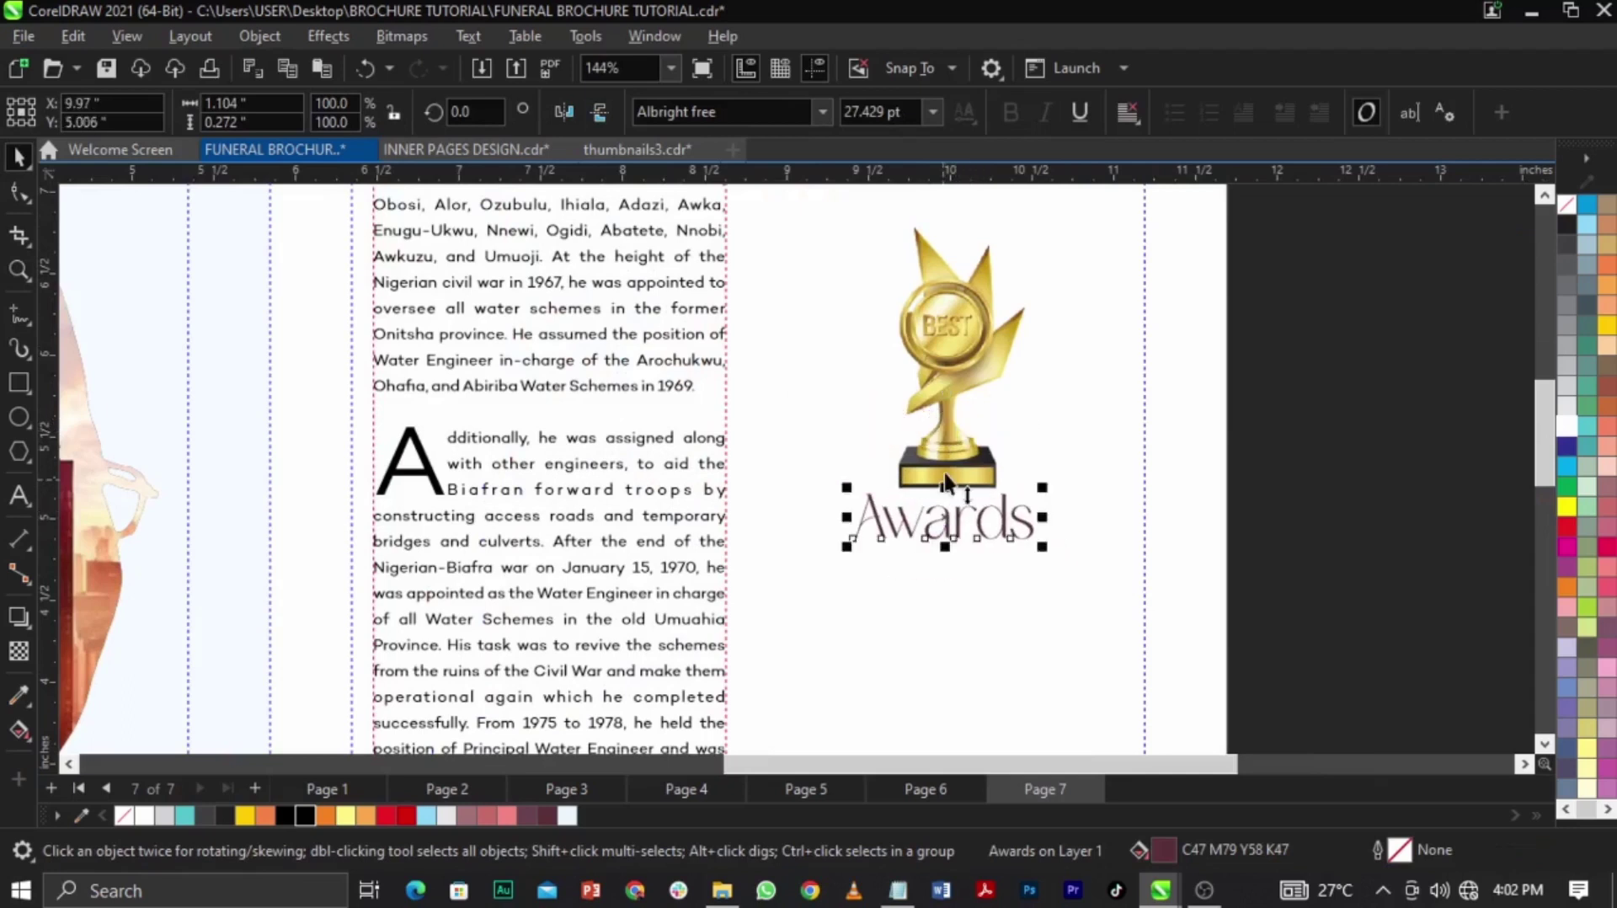
# Shrink the trophy to about 0.95 by 1.23 inches and move it up above the Awards heading
pyautogui.keyDown('shift'); pyautogui.click(944, 472); pyautogui.keyUp('shift')
pyautogui.click(1020, 464)
pyautogui.moveTo(1062, 508); pyautogui.dragTo(1036, 520)
pyautogui.scroll(-2, 1032, 525)
pyautogui.scroll(1, 987, 417)
pyautogui.moveTo(996, 470); pyautogui.dragTo(999, 432)
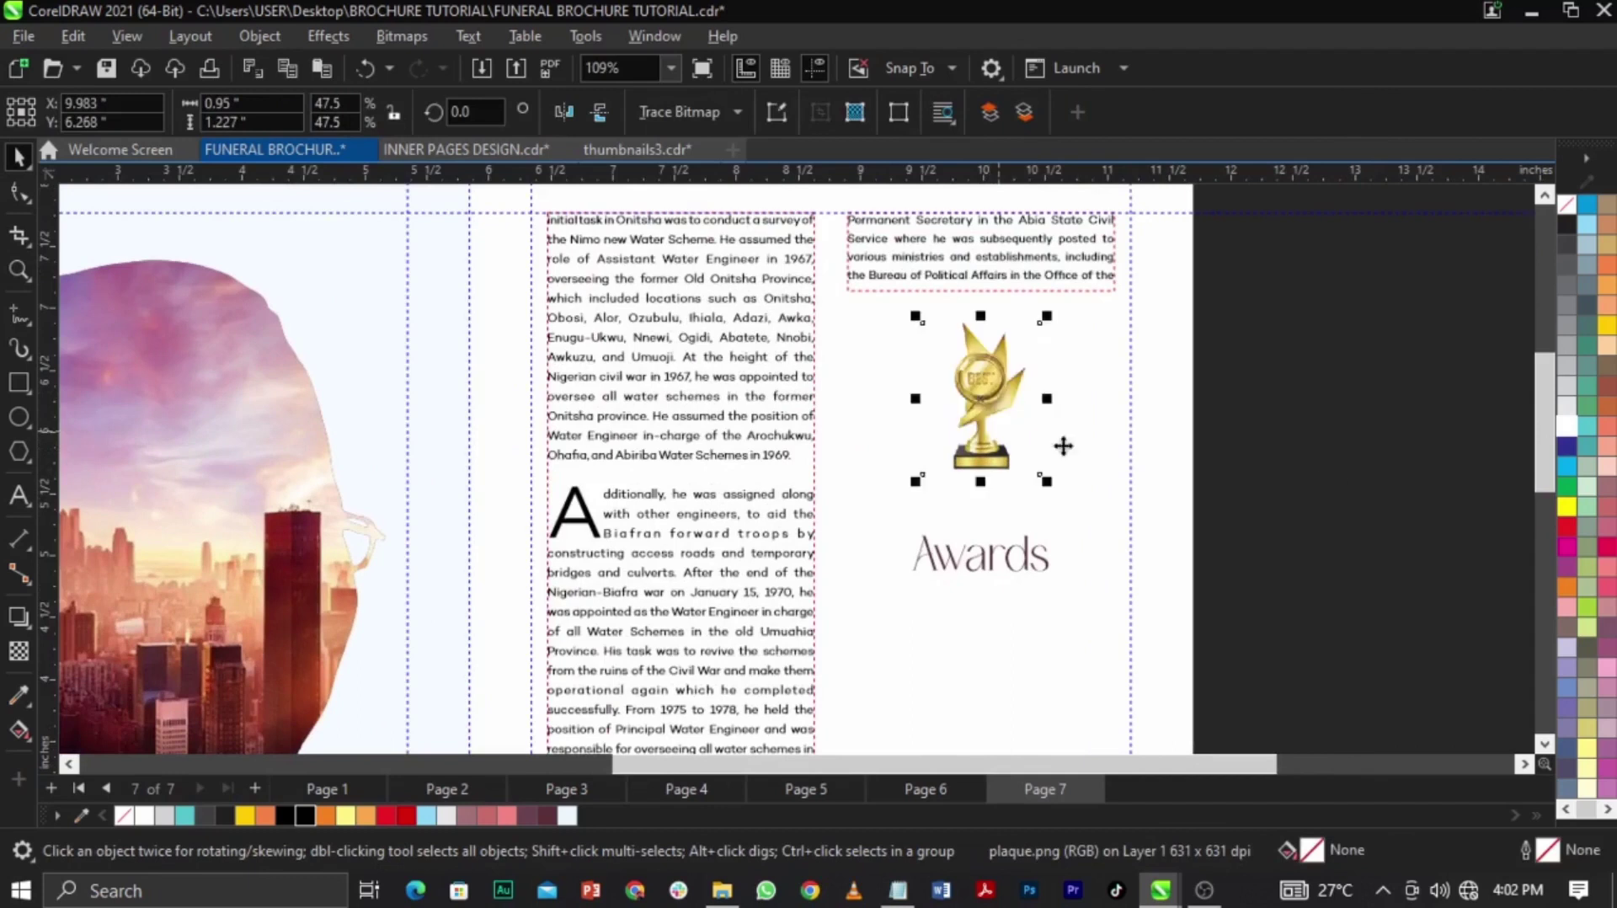
# Move the Awards heading up to reduce the gap beneath the trophy
pyautogui.click(1334, 473)
pyautogui.press('F2')
pyautogui.moveTo(765, 373); pyautogui.dragTo(1237, 602)
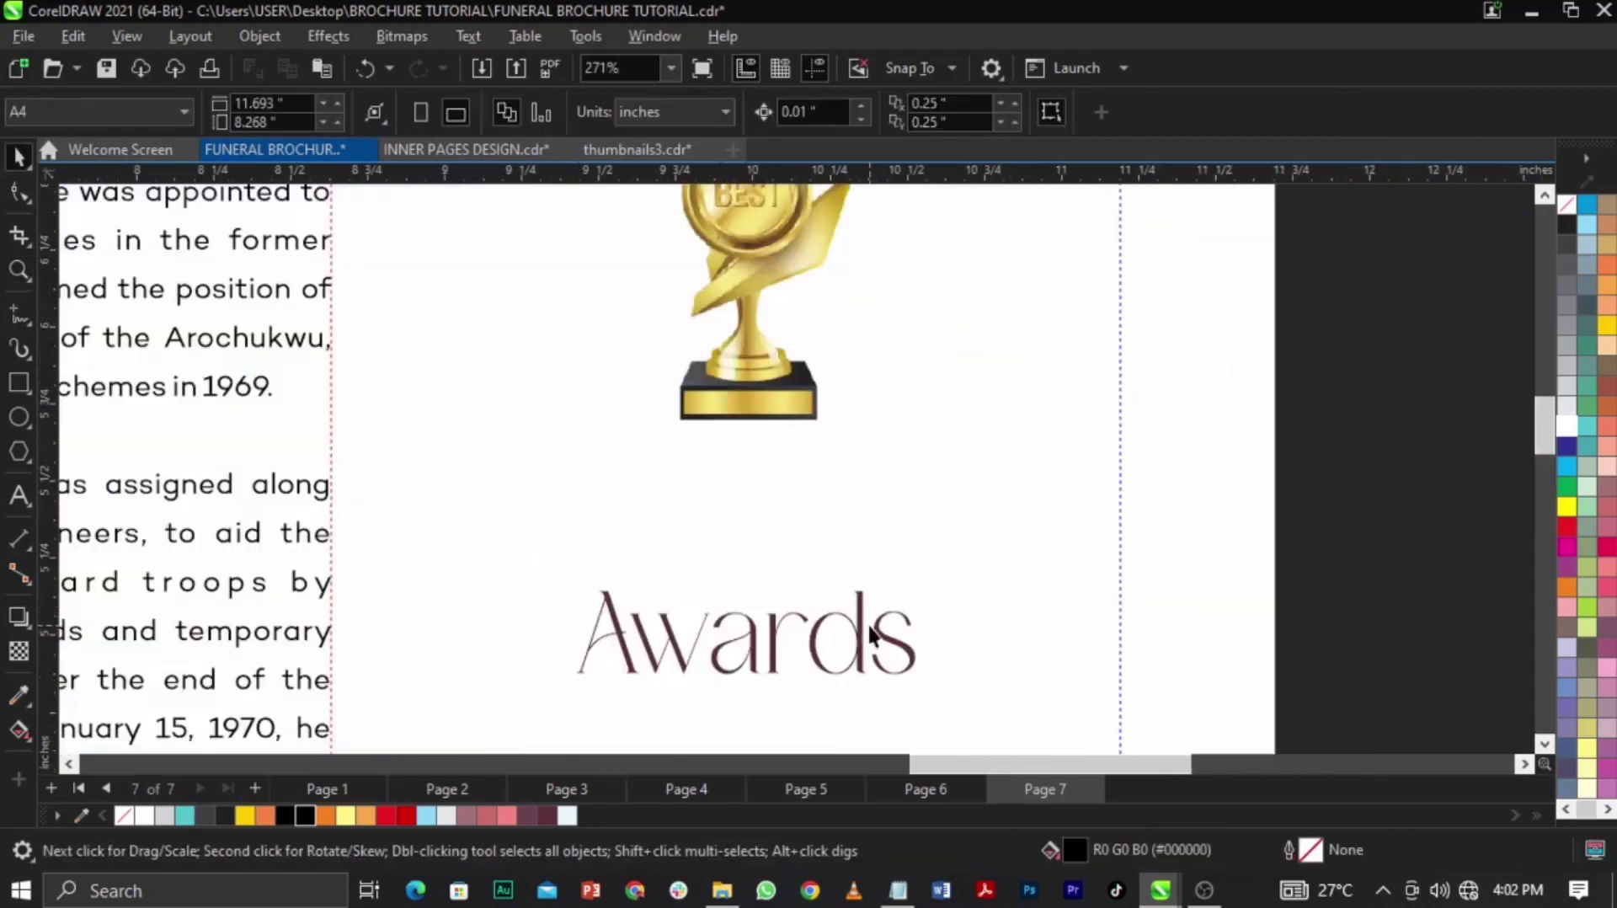
pyautogui.moveTo(863, 628); pyautogui.dragTo(874, 527)
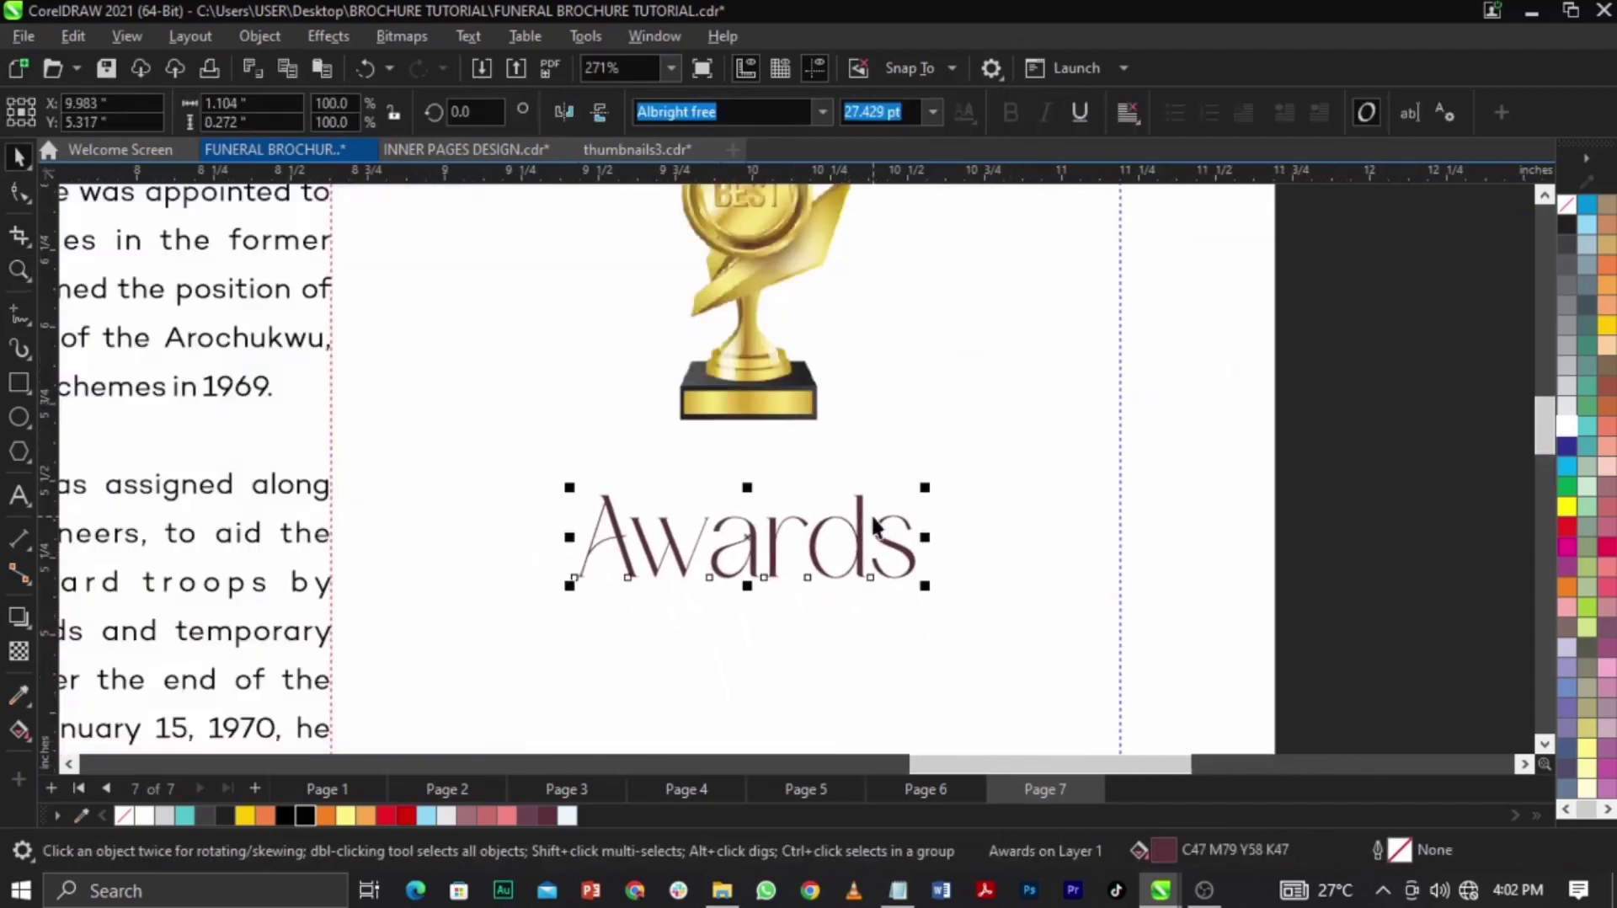
pyautogui.doubleClick(865, 516)
pyautogui.hotkey('ctrl', 'space')
pyautogui.moveTo(854, 526); pyautogui.dragTo(857, 514)
# Sample the gold from the trophy's base plate and apply it as the Awards heading's fill
pyautogui.scroll(4, 767, 388)
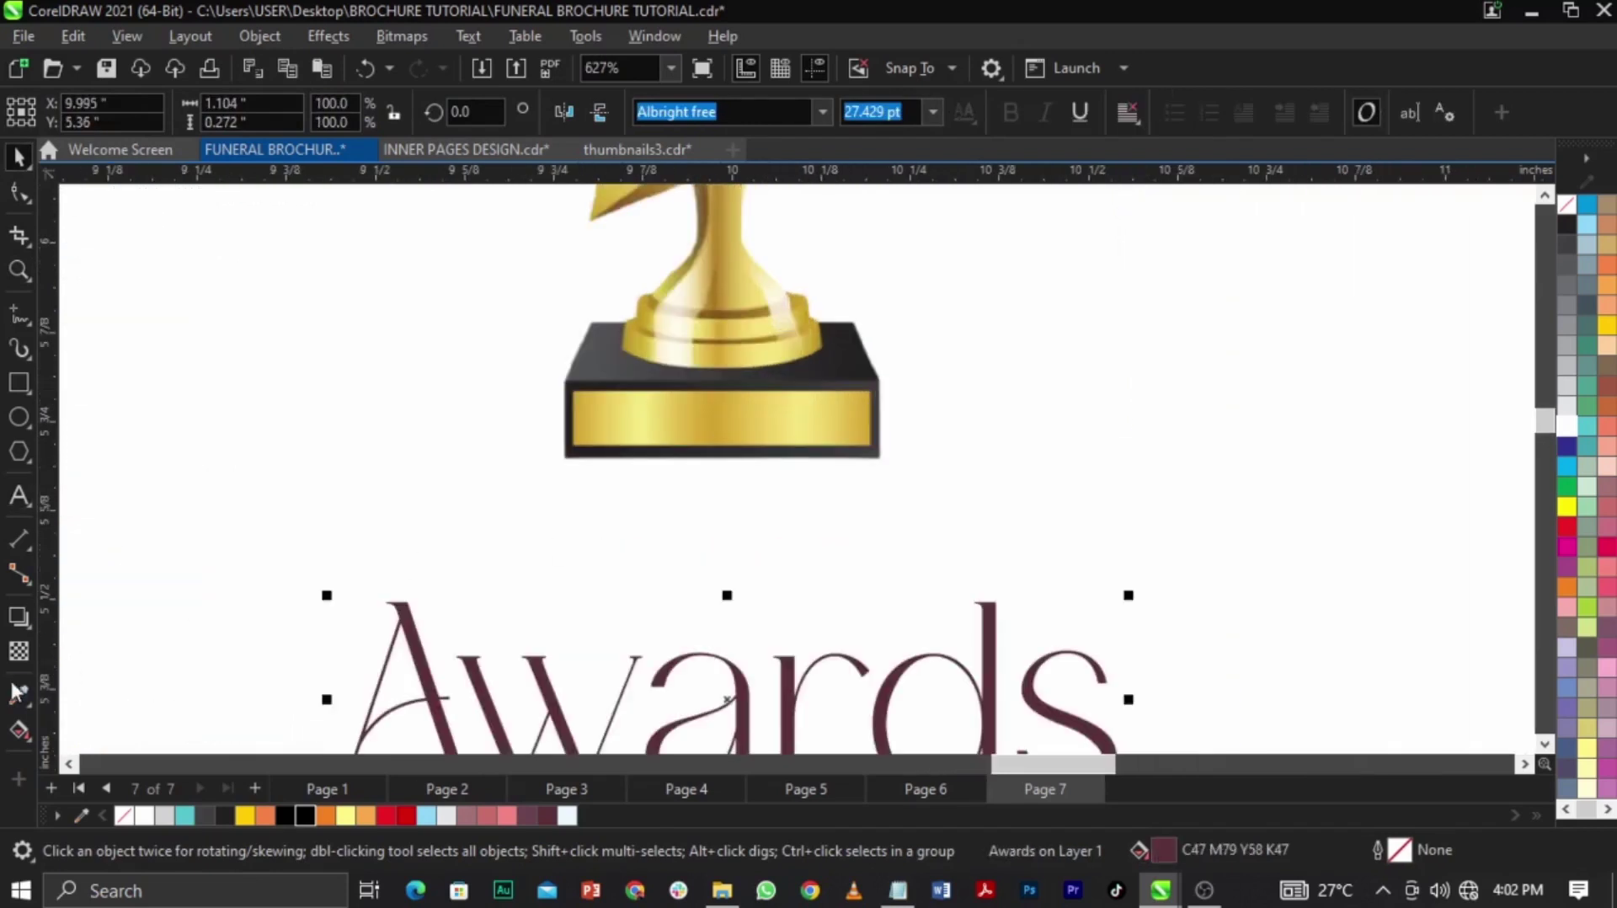
pyautogui.click(15, 700)
pyautogui.click(712, 413)
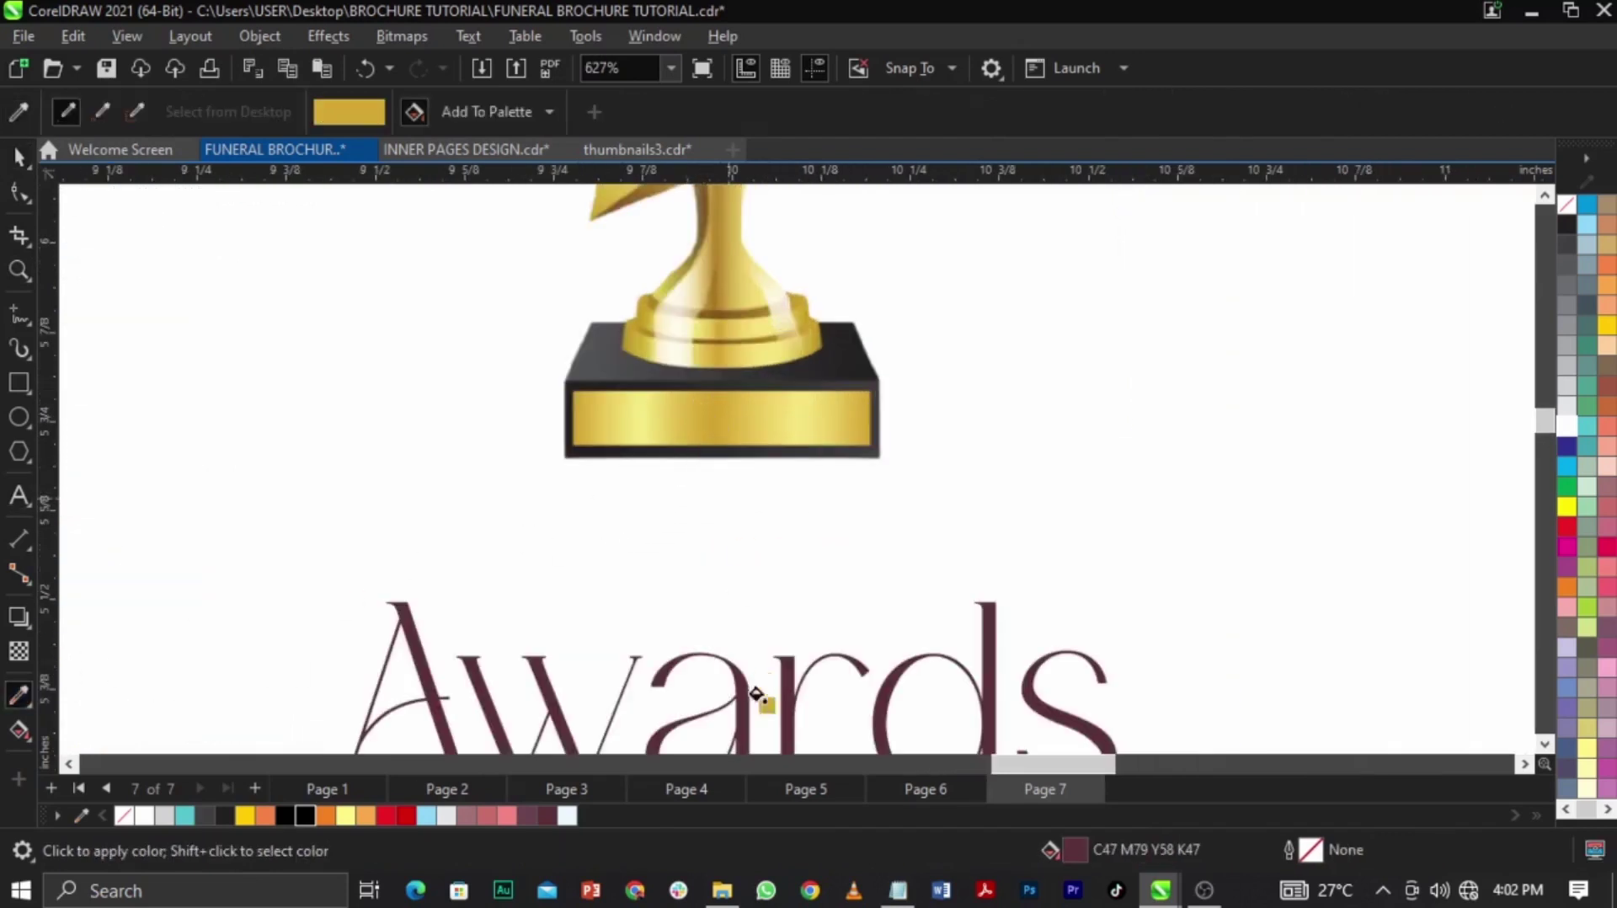
pyautogui.click(786, 720)
pyautogui.scroll(-3, 838, 566)
pyautogui.scroll(3, 886, 661)
pyautogui.press('space')
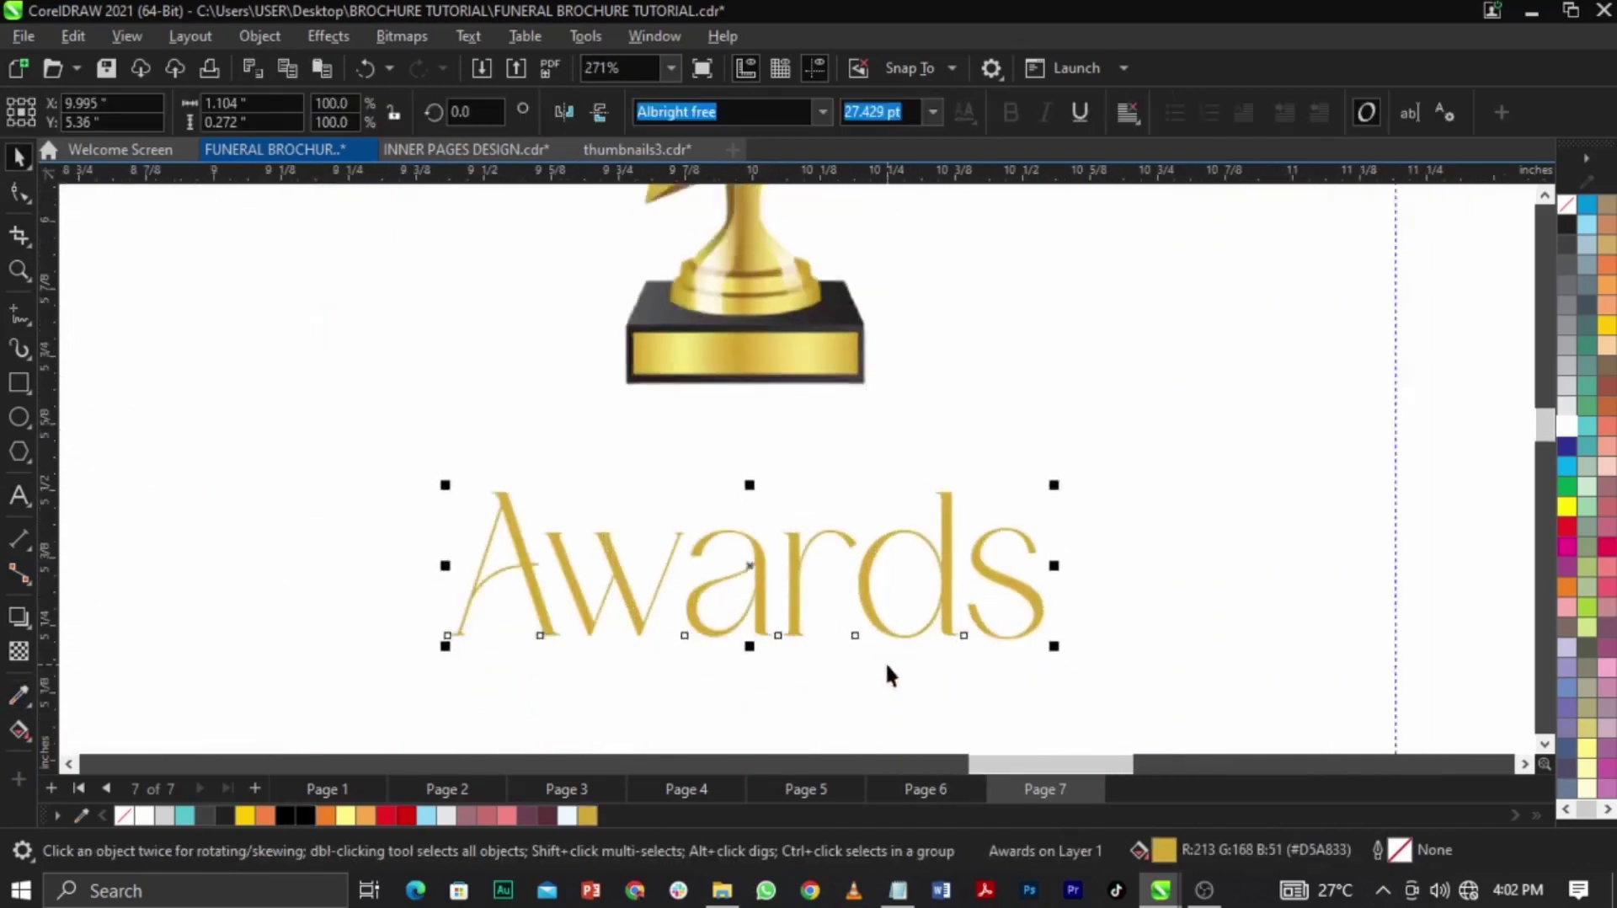
# Nudge the Awards heading closer to the trophy and centre the two horizontally on each other
pyautogui.moveTo(949, 630); pyautogui.dragTo(947, 615)
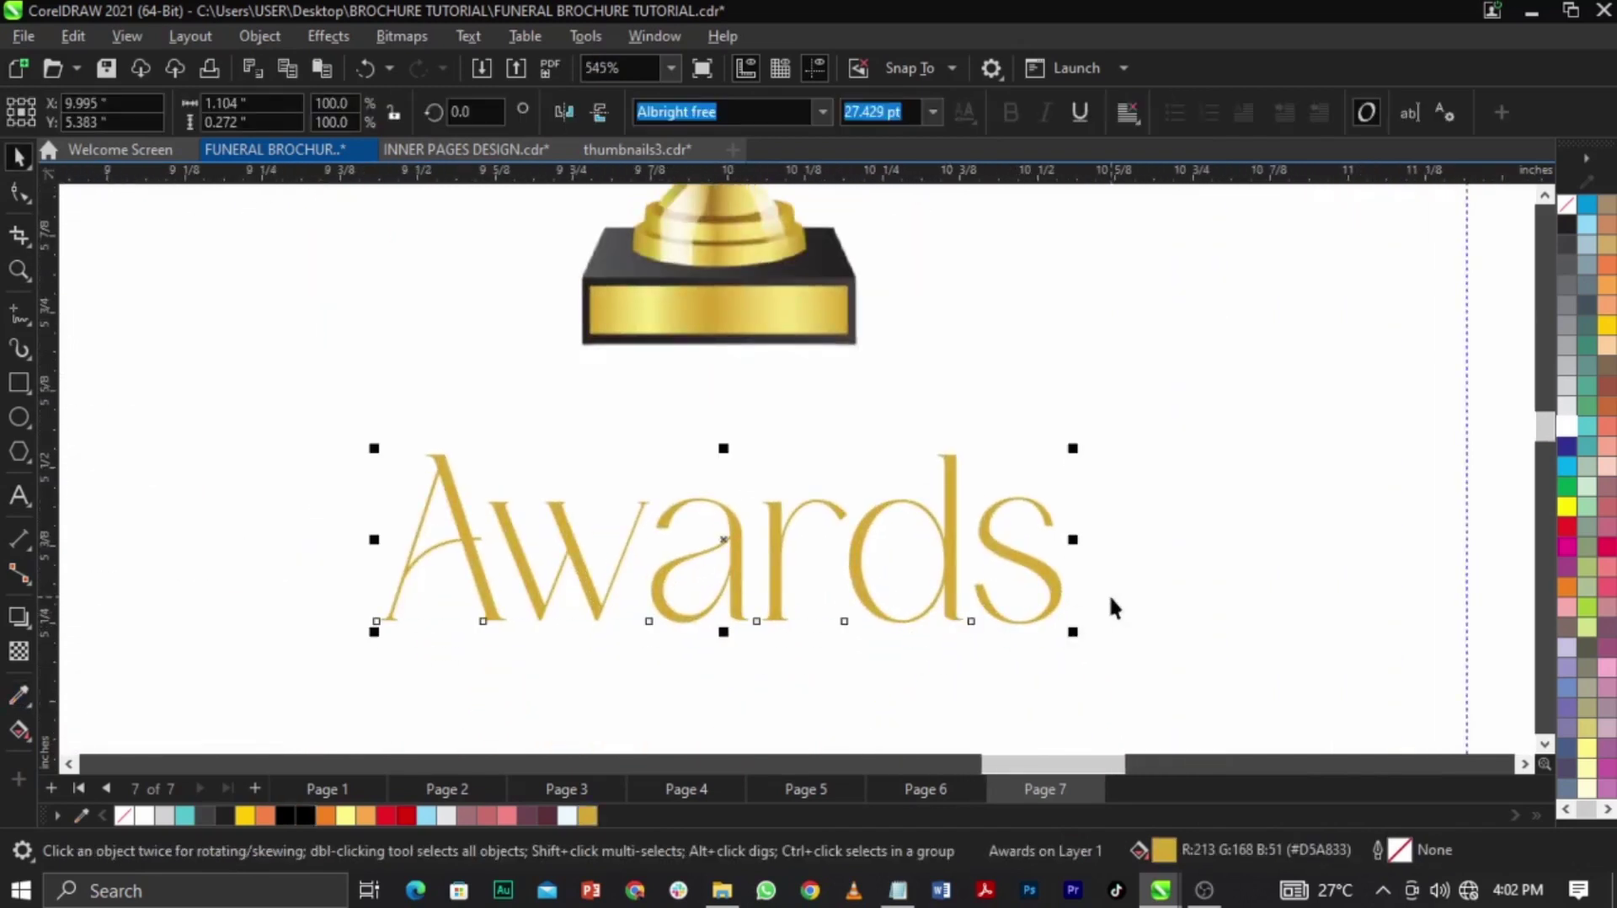
pyautogui.scroll(-3, 933, 417)
pyautogui.scroll(3, 932, 417)
pyautogui.moveTo(902, 469); pyautogui.dragTo(899, 439)
pyautogui.keyDown('shift'); pyautogui.click(795, 274); pyautogui.keyUp('shift')
pyautogui.press('c')
pyautogui.click(270, 440)
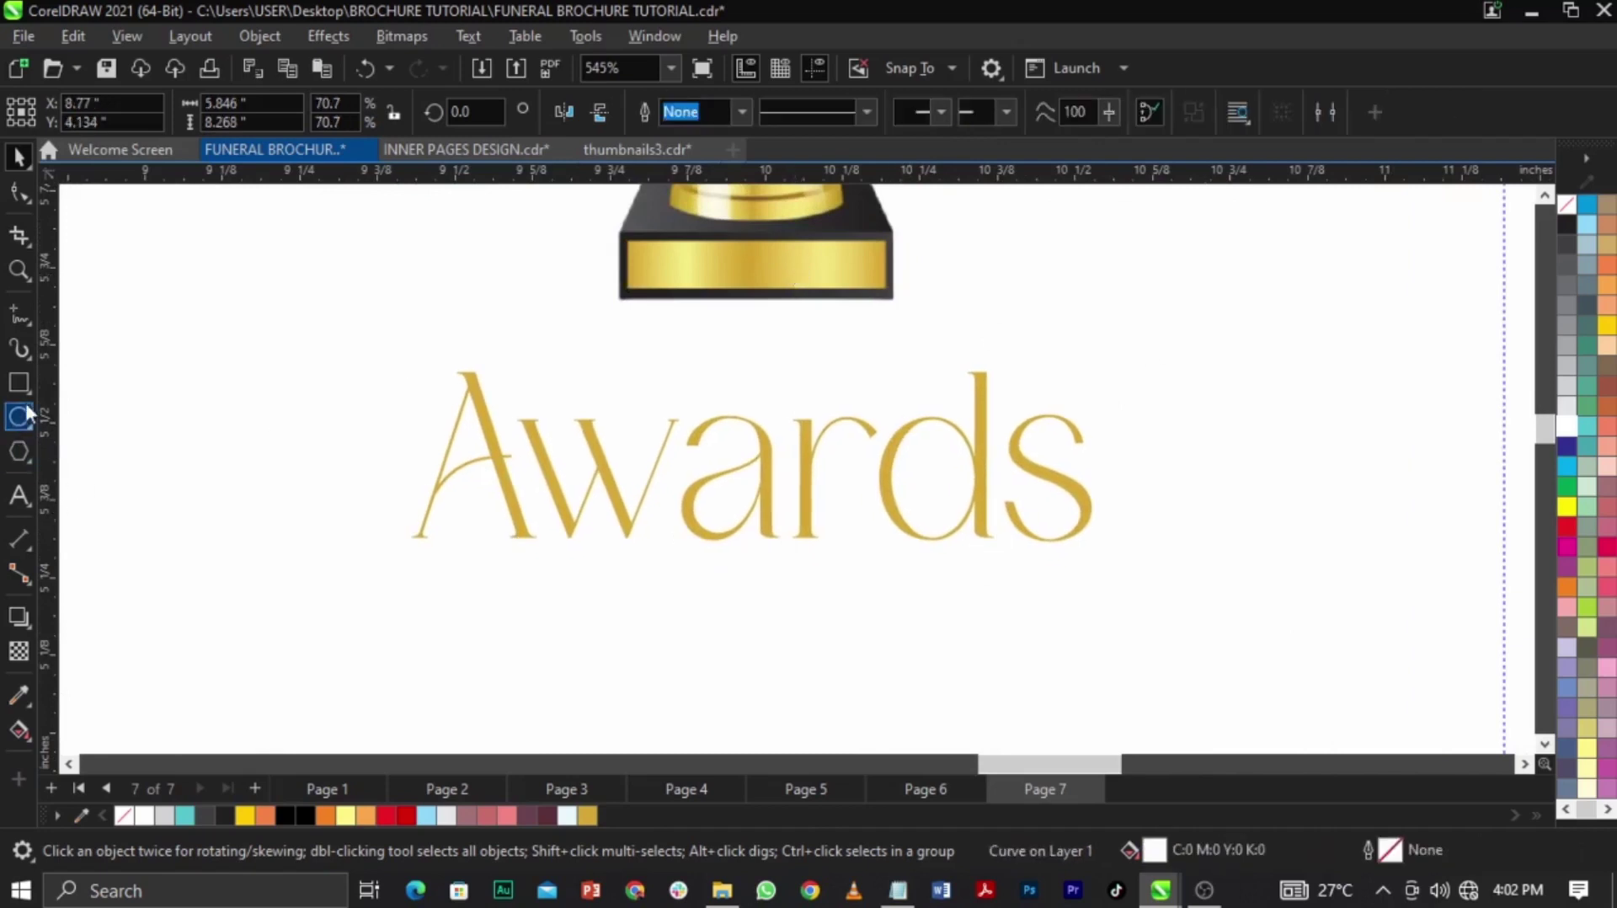
# Switch to Notepad and copy the all-caps introductory sentence below the Awards title
pyautogui.scroll(-2, 769, 425)
pyautogui.click(899, 890)
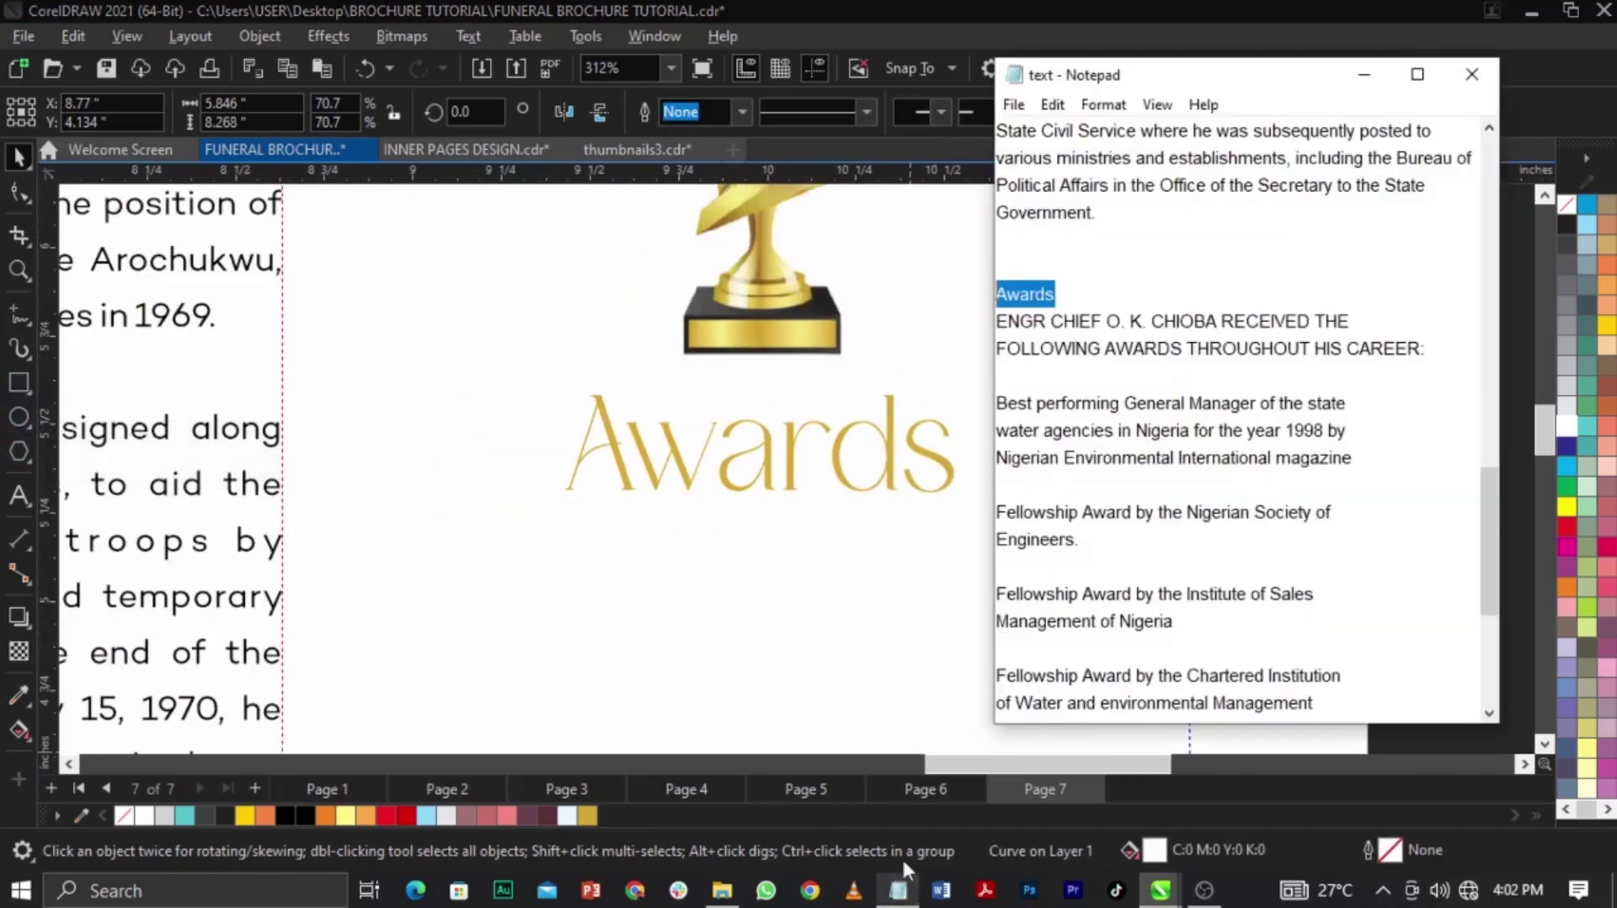
pyautogui.moveTo(1450, 359); pyautogui.dragTo(985, 331)
pyautogui.hotkey('ctrl', 'c')
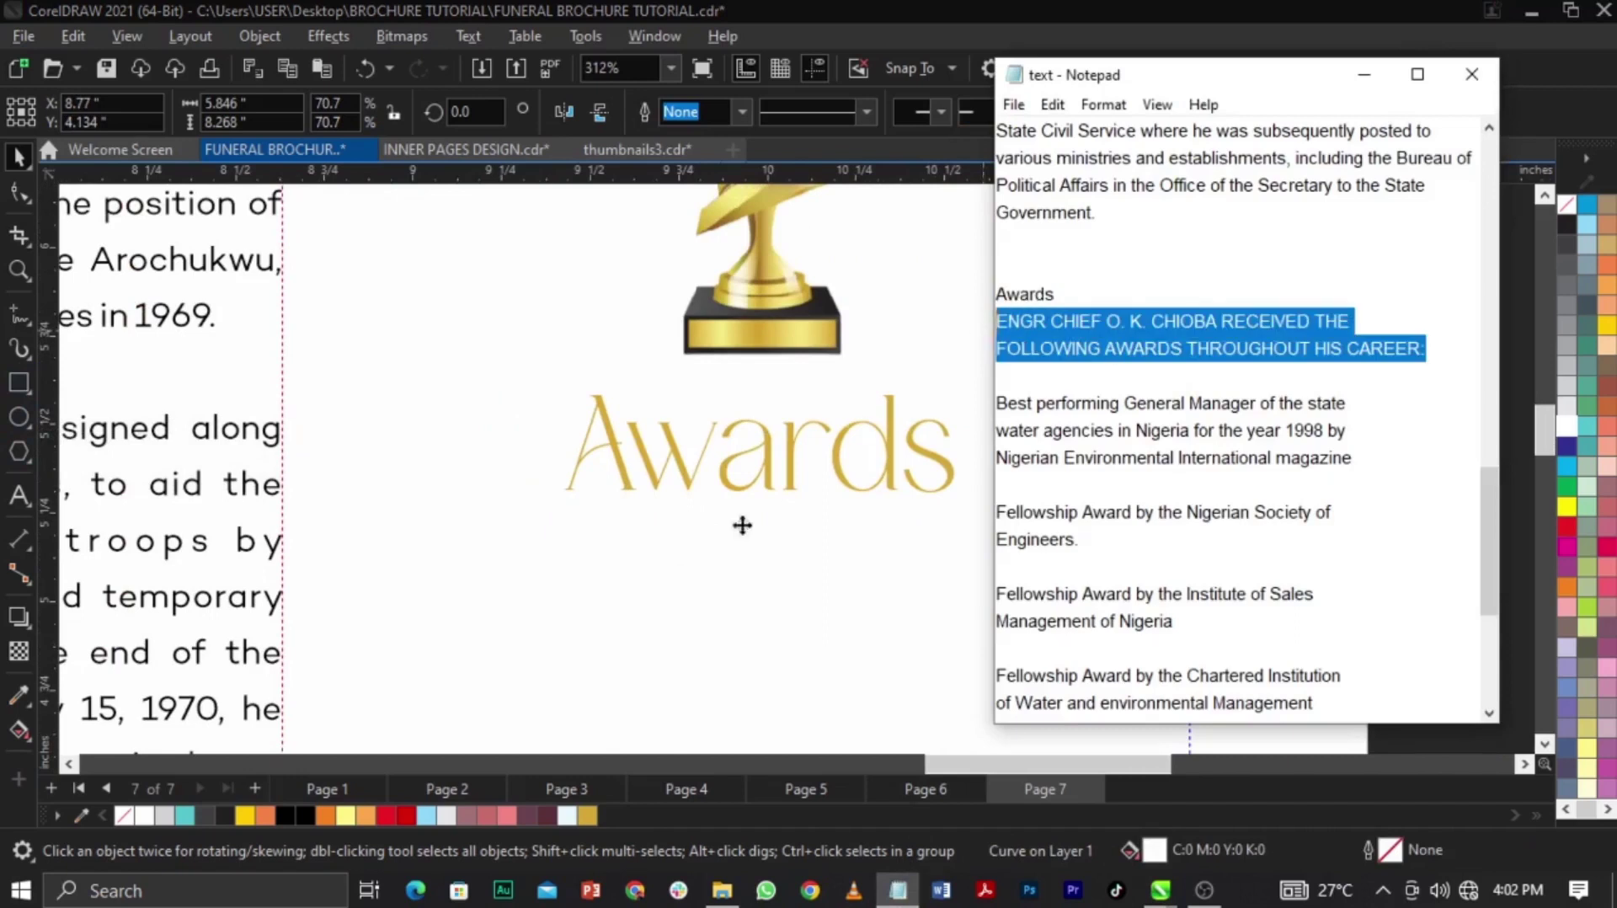
pyautogui.click(689, 582)
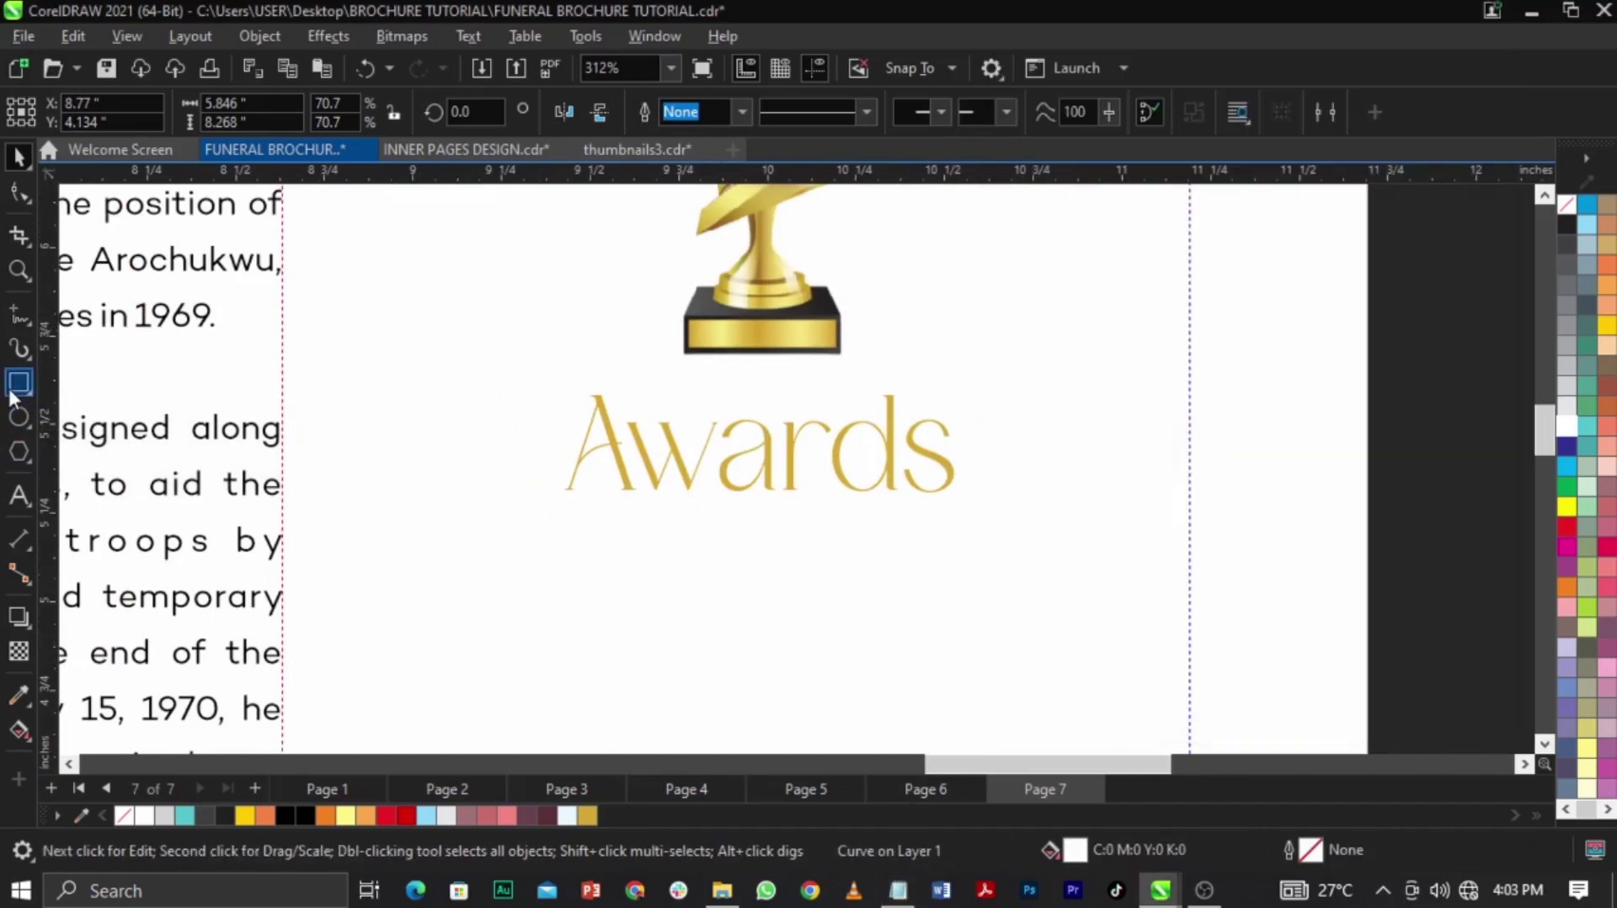
# Draw a gold-filled bar about 1.68 by 0.24 inches below the Awards heading and centre it with the heading
pyautogui.click(17, 384)
pyautogui.moveTo(455, 527); pyautogui.dragTo(1051, 615)
pyautogui.press('space')
pyautogui.click(589, 815)
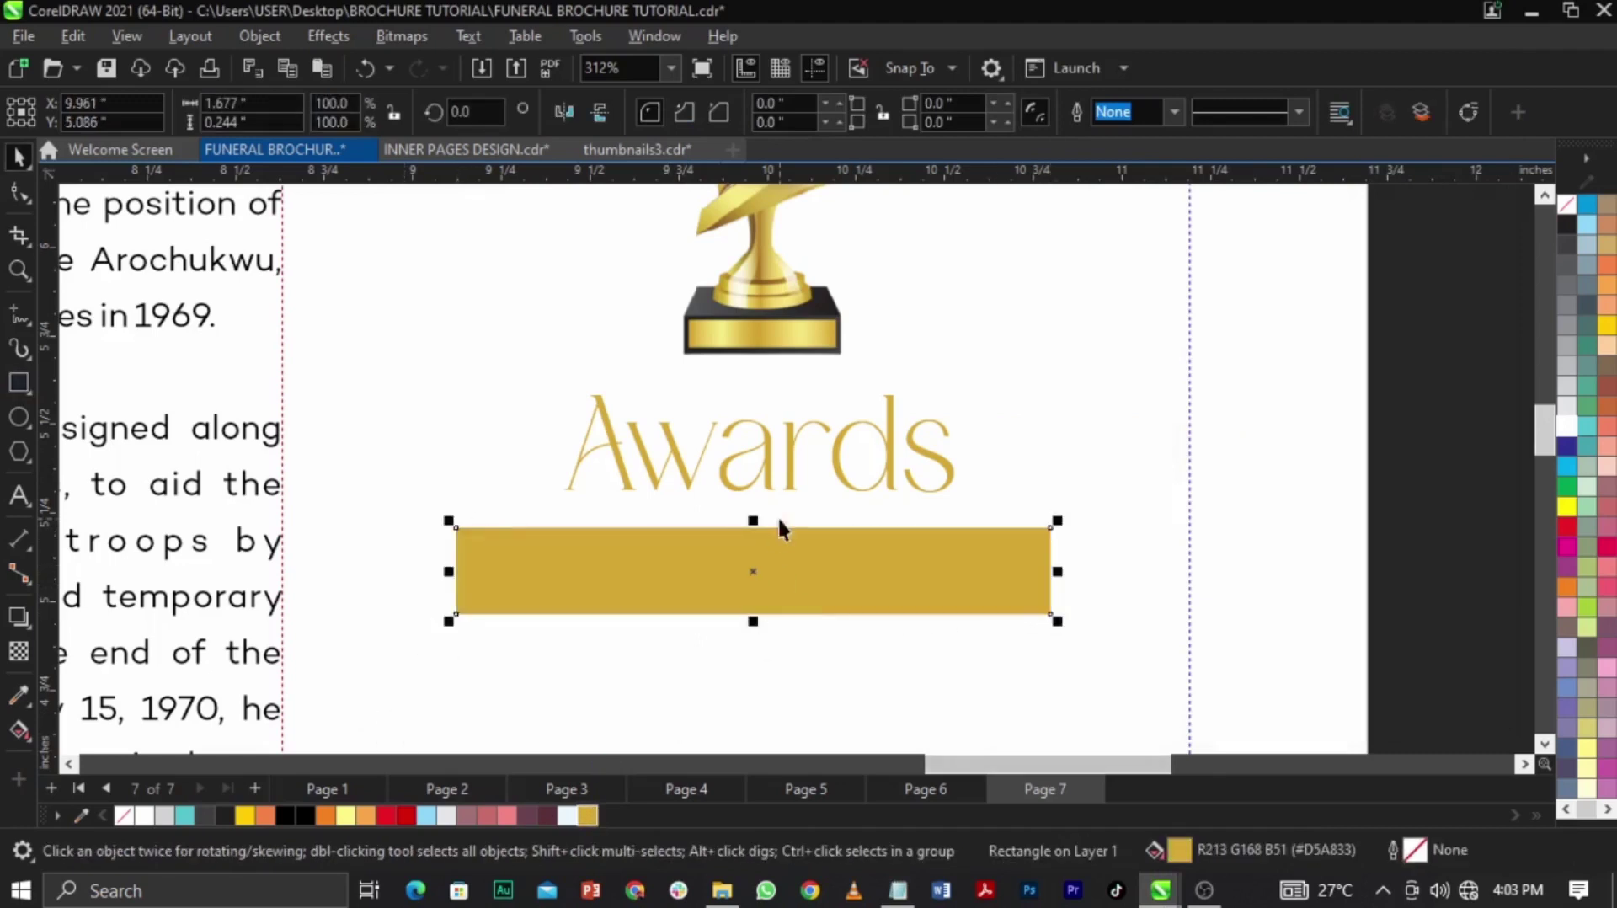
pyautogui.keyDown('shift'); pyautogui.click(849, 488); pyautogui.keyUp('shift')
pyautogui.press('c')
# Paste the copied introductory sentence as text and scale it to about 1.35 inches wide over the gold bar
pyautogui.click(21, 495)
pyautogui.click(578, 723)
pyautogui.hotkey('ctrl', 'v')
pyautogui.press('space')
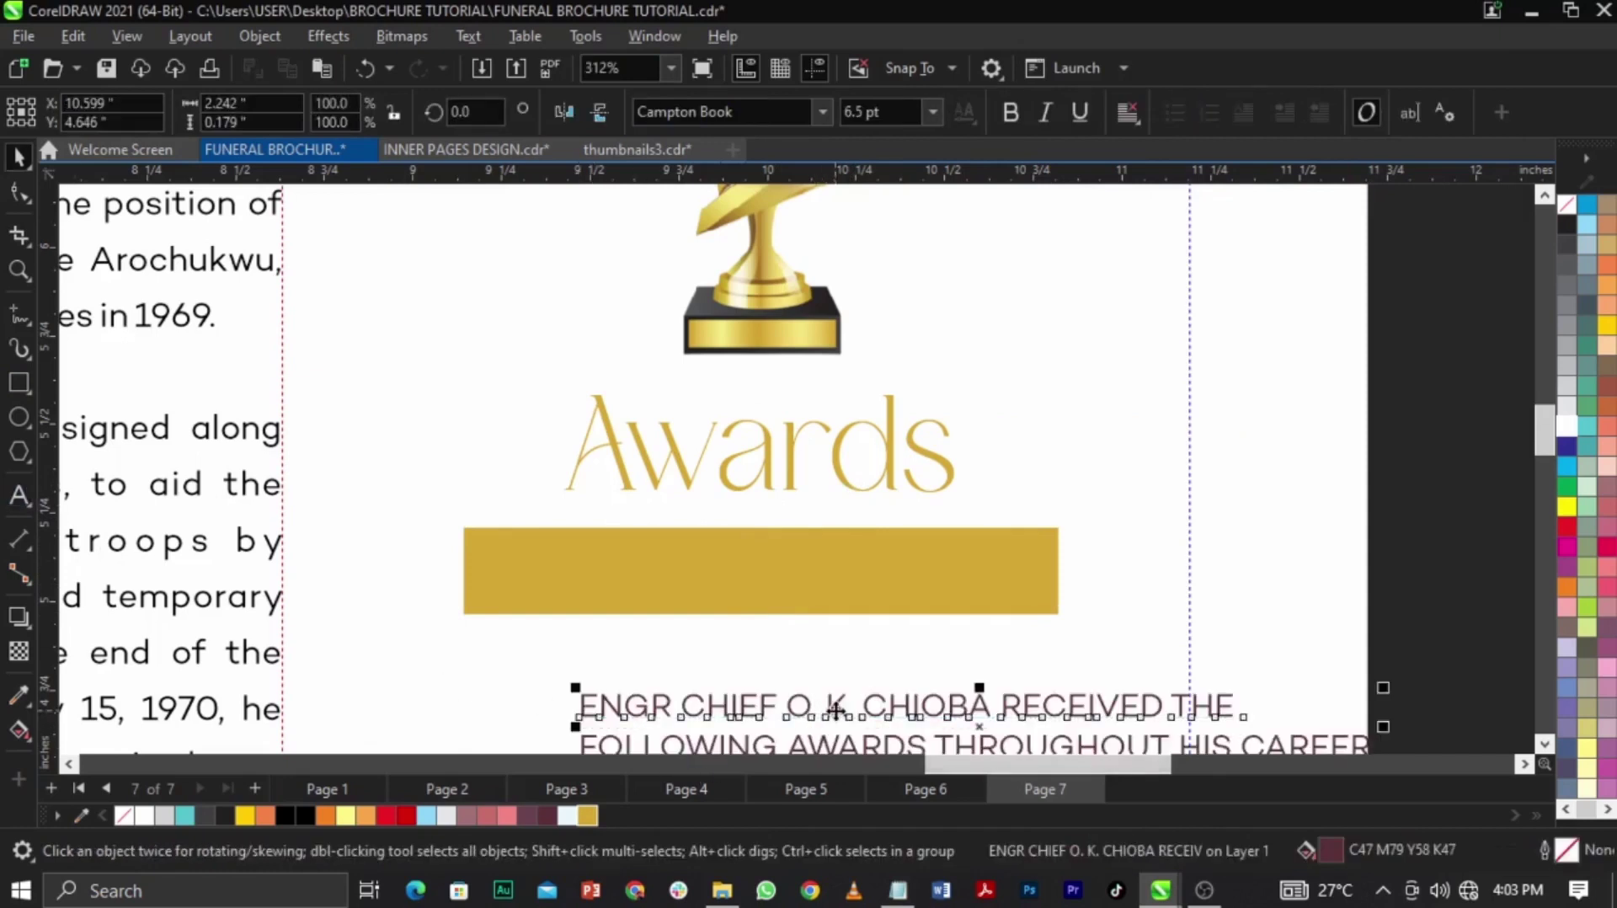
pyautogui.moveTo(835, 710); pyautogui.dragTo(810, 567)
pyautogui.moveTo(1311, 639); pyautogui.dragTo(1061, 621)
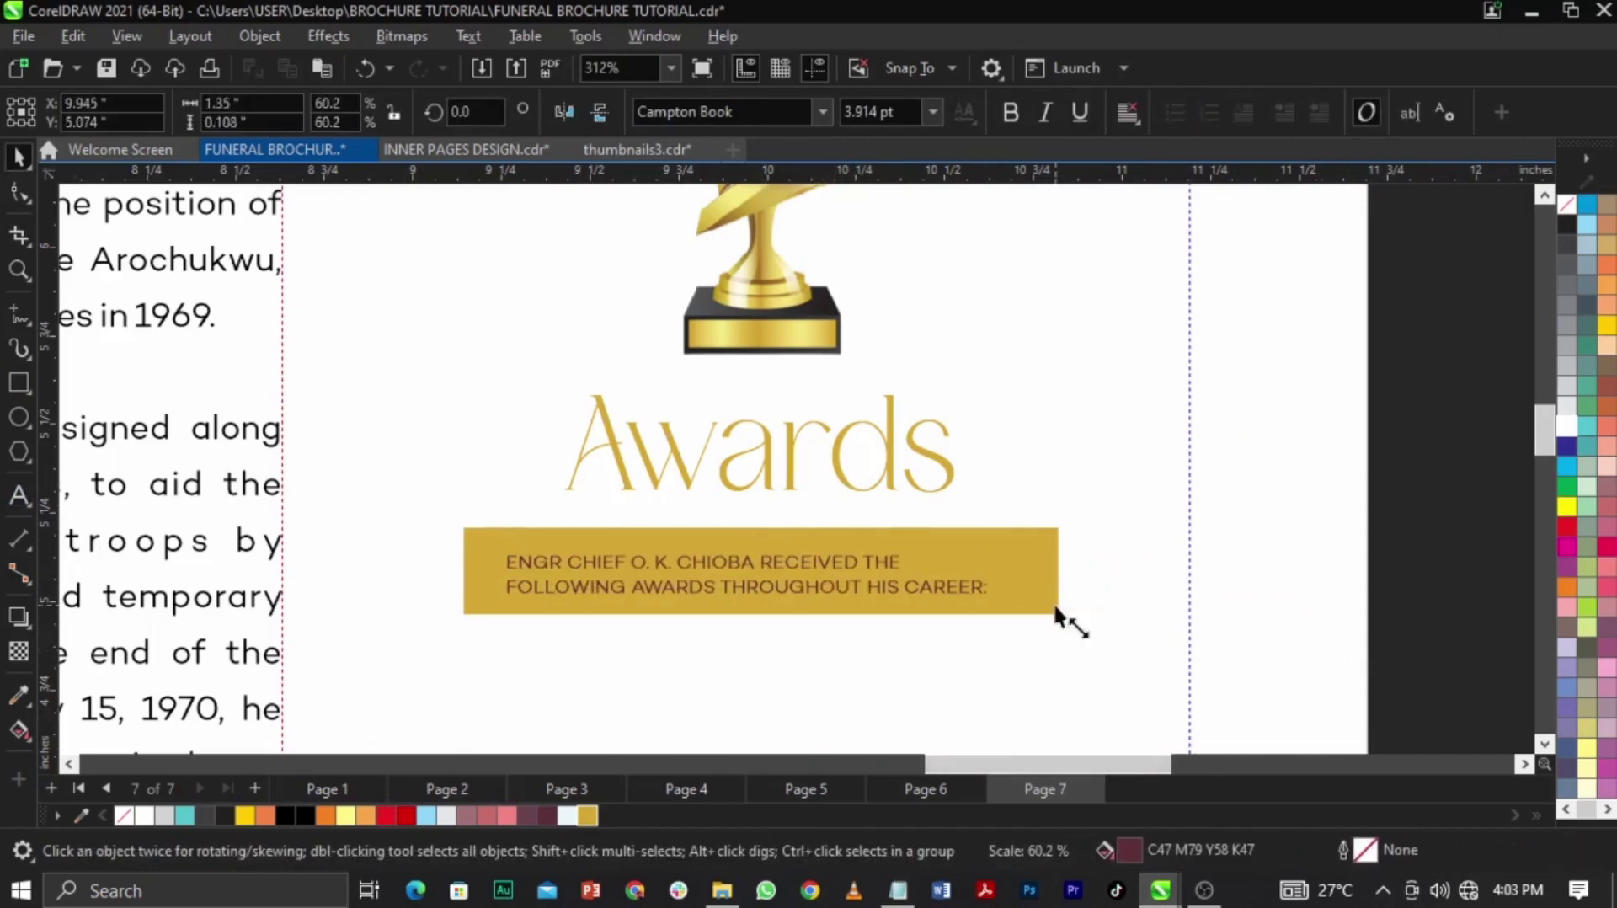
# Make the introductory text bold, black and centre-aligned, and centre it on the gold bar
pyautogui.click(1011, 112)
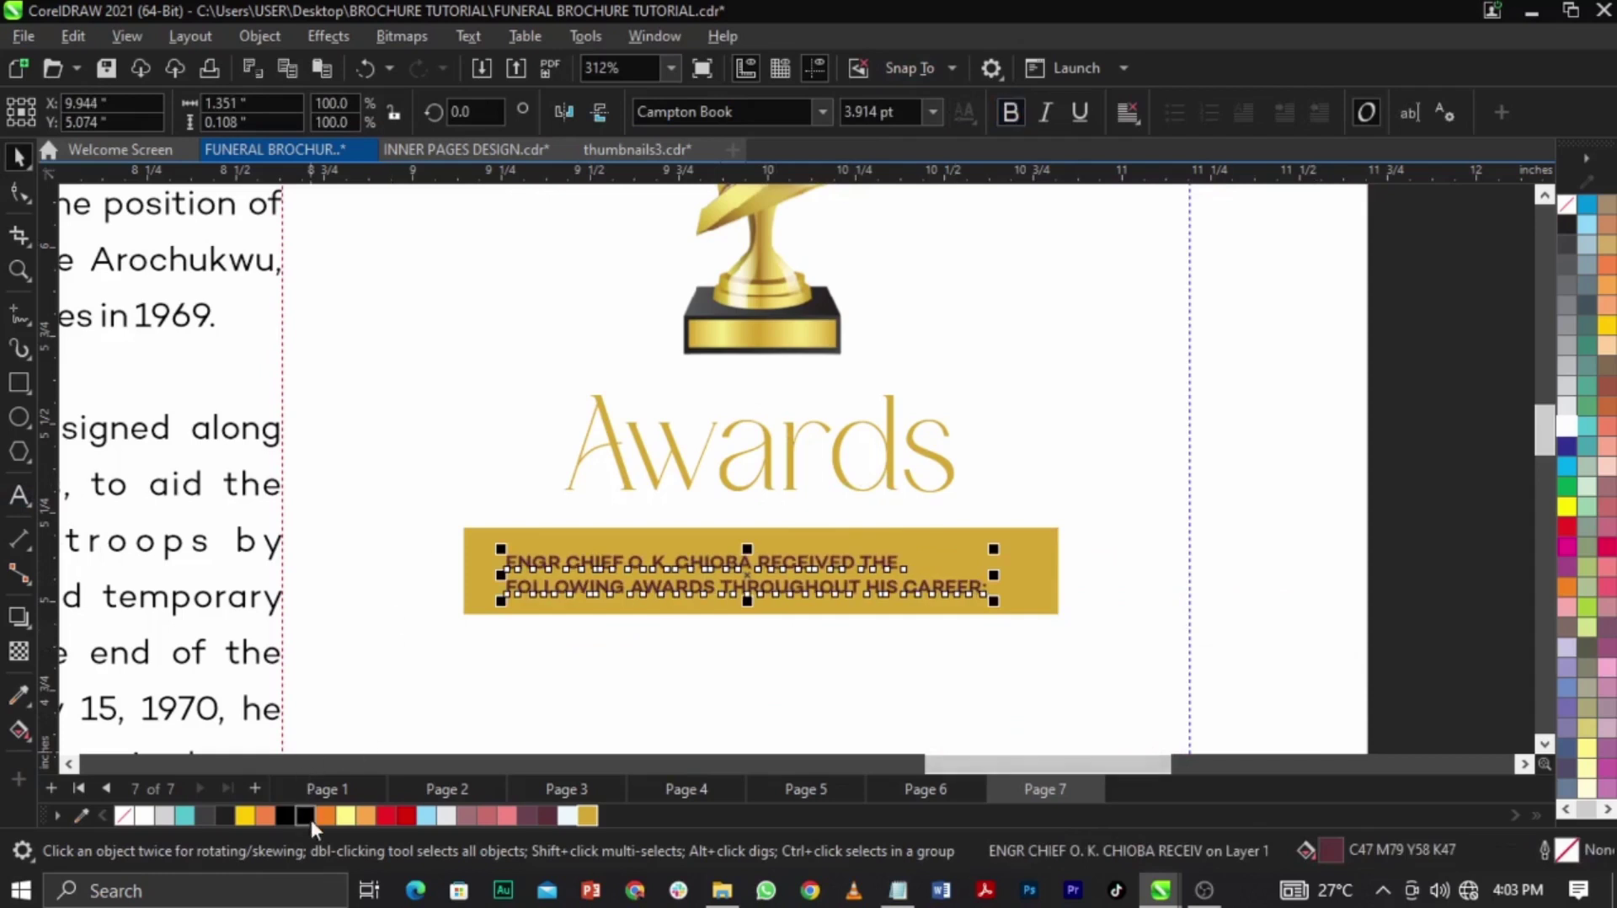
pyautogui.doubleClick(882, 561)
pyautogui.hotkey('ctrl', 'a')
pyautogui.hotkey('ctrl', 'e')
pyautogui.hotkey('ctrl', 'space')
pyautogui.keyDown('shift'); pyautogui.click(1015, 572); pyautogui.keyUp('shift')
pyautogui.press('c')
pyautogui.press('e')
# Enlarge the introductory text slightly within the gold bar
pyautogui.click(1174, 570)
pyautogui.click(982, 583)
pyautogui.moveTo(1009, 598); pyautogui.dragTo(1026, 600)
pyautogui.press('F3')
pyautogui.click(1161, 490)
pyautogui.scroll(-1, 1090, 404)
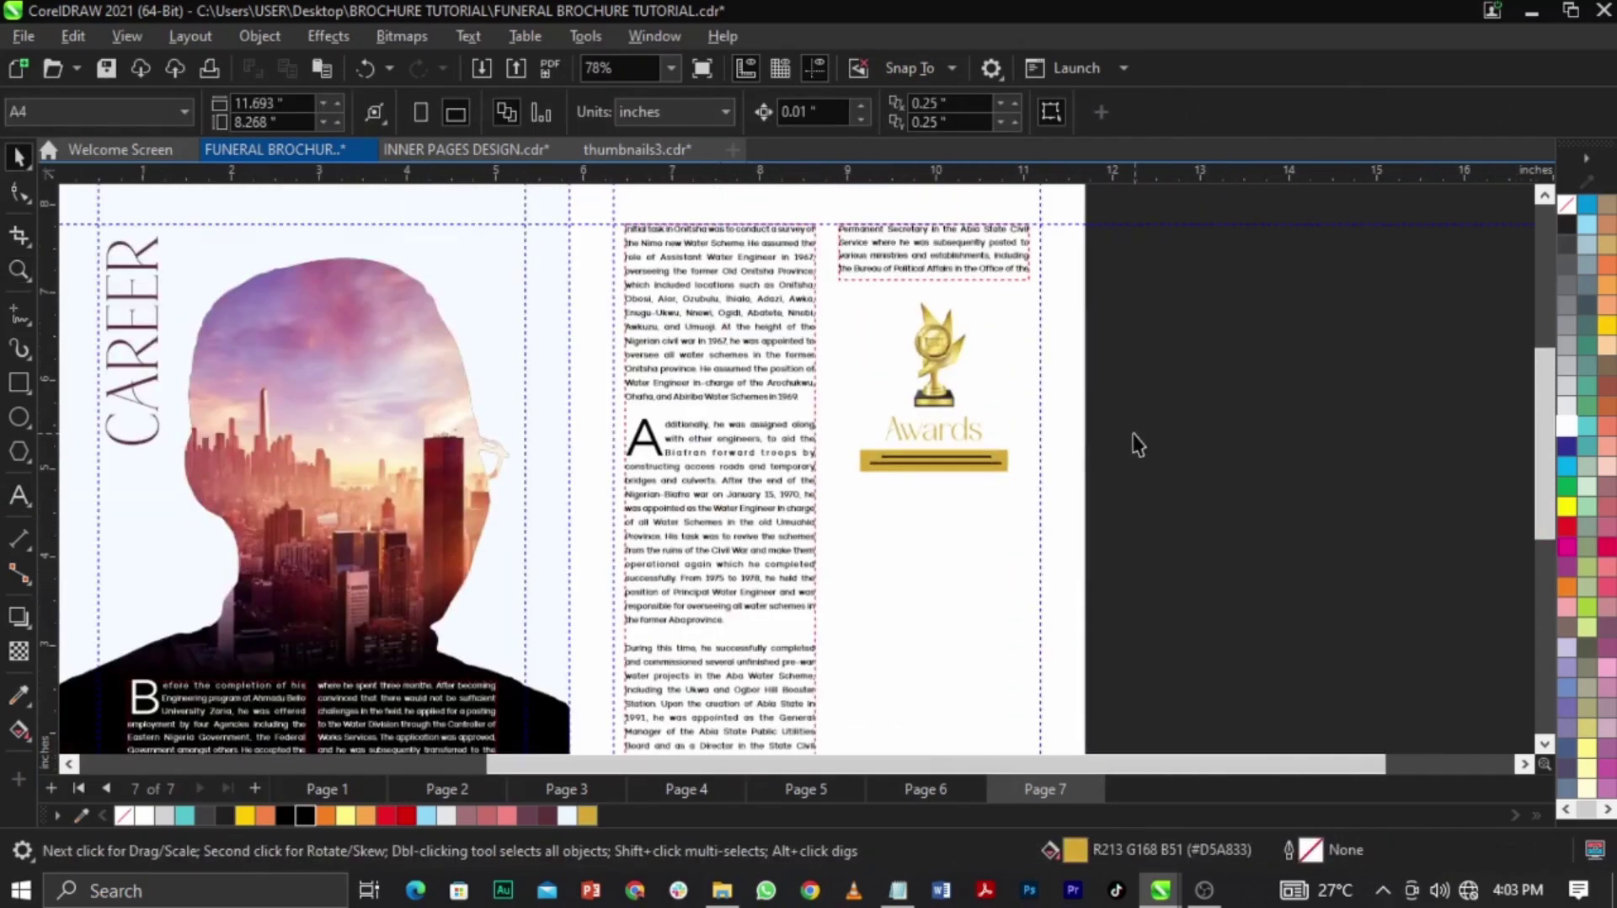
# Switch to Notepad and copy the first award entry, beginning "Best performing General Manager", for the brochure
pyautogui.click(899, 886)
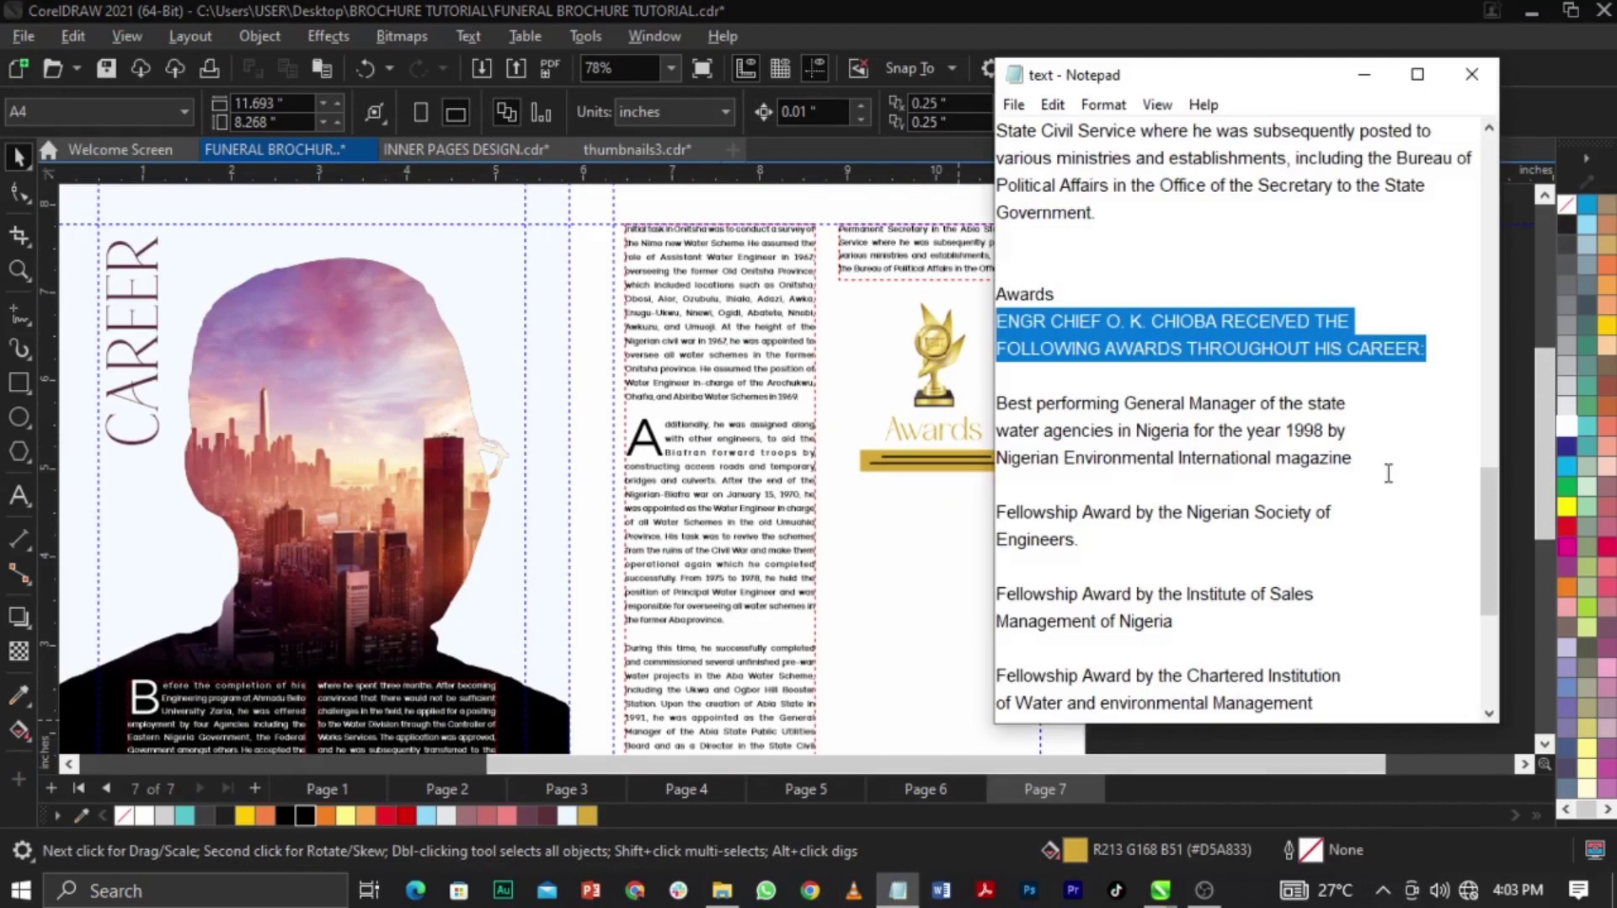
pyautogui.moveTo(1388, 473); pyautogui.dragTo(1044, 394)
pyautogui.click(871, 586)
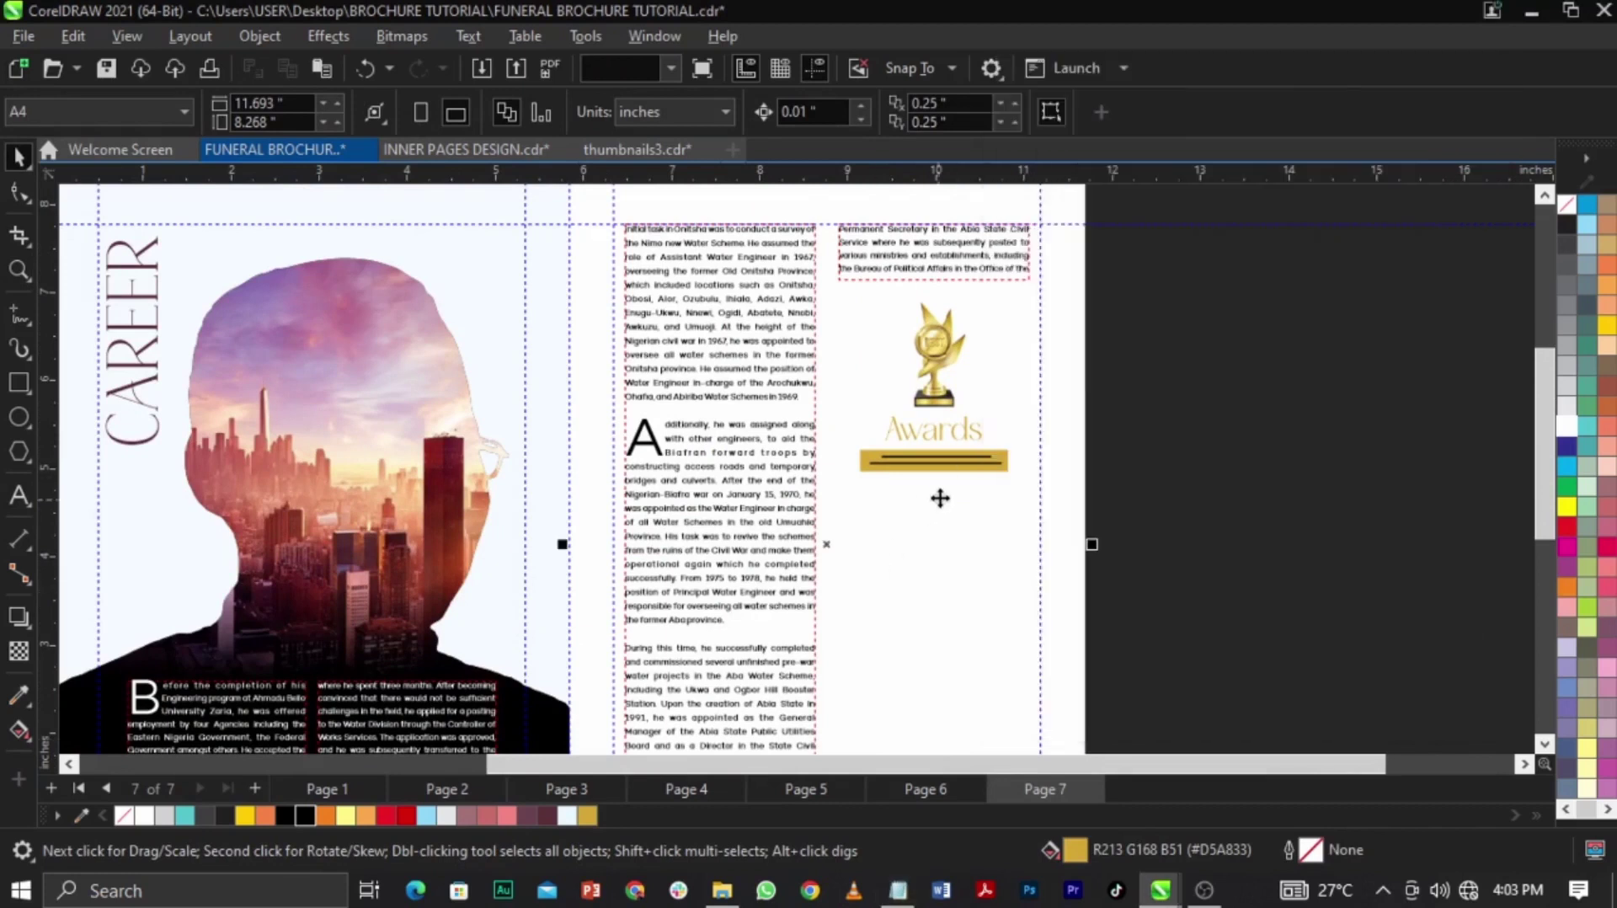
pyautogui.scroll(1, 938, 494)
pyautogui.click(20, 495)
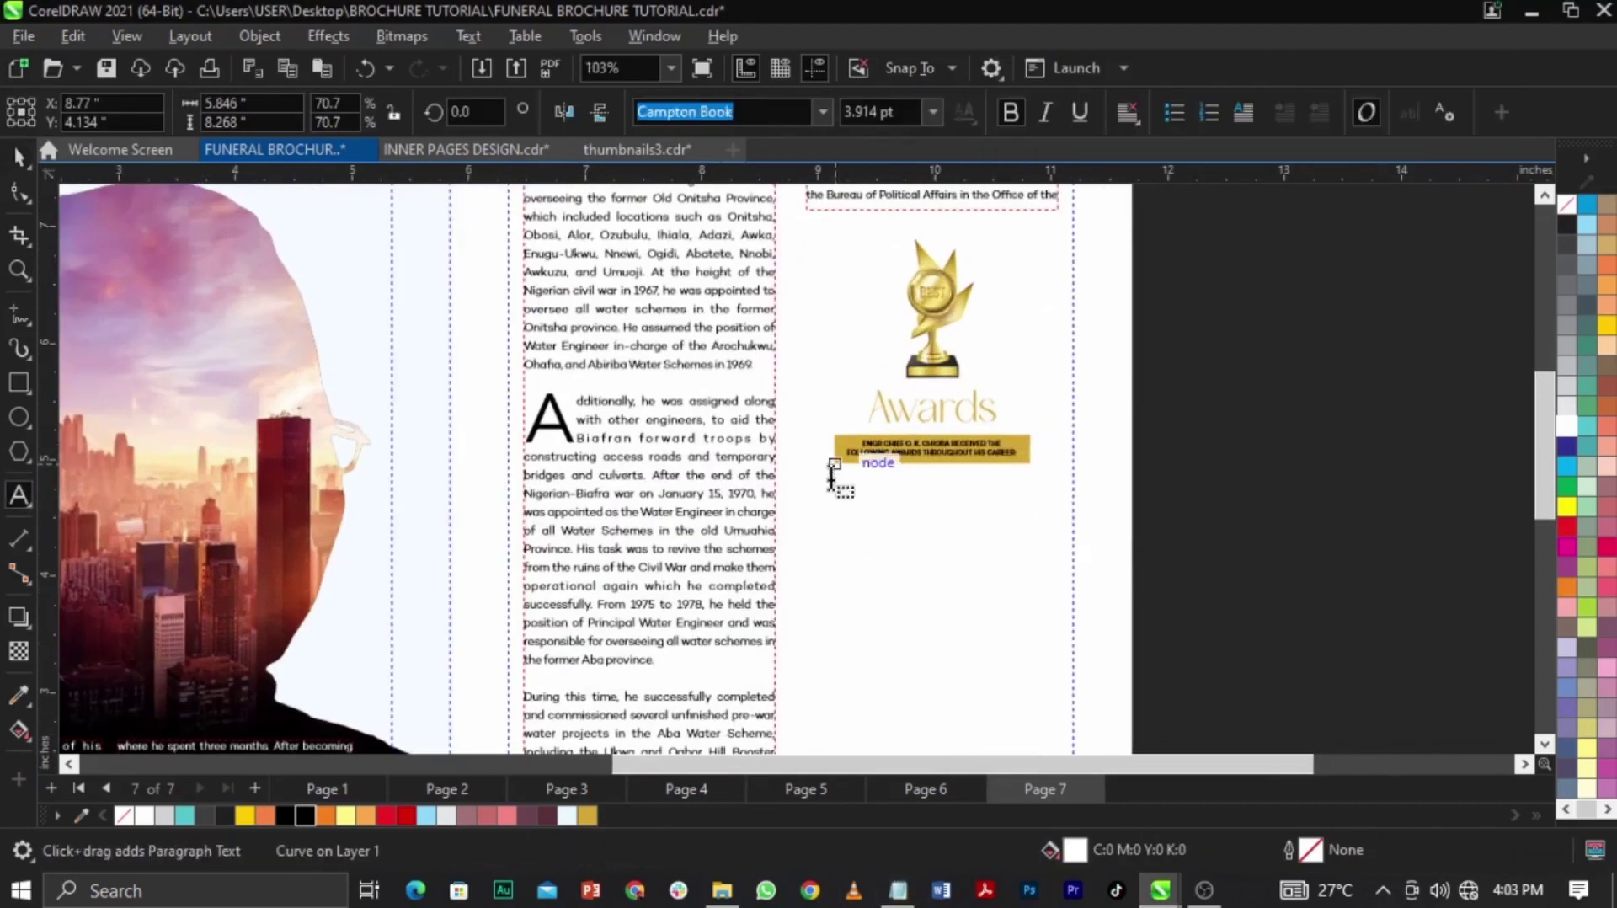
pyautogui.click(839, 456)
pyautogui.hotkey('ctrl', 'space')
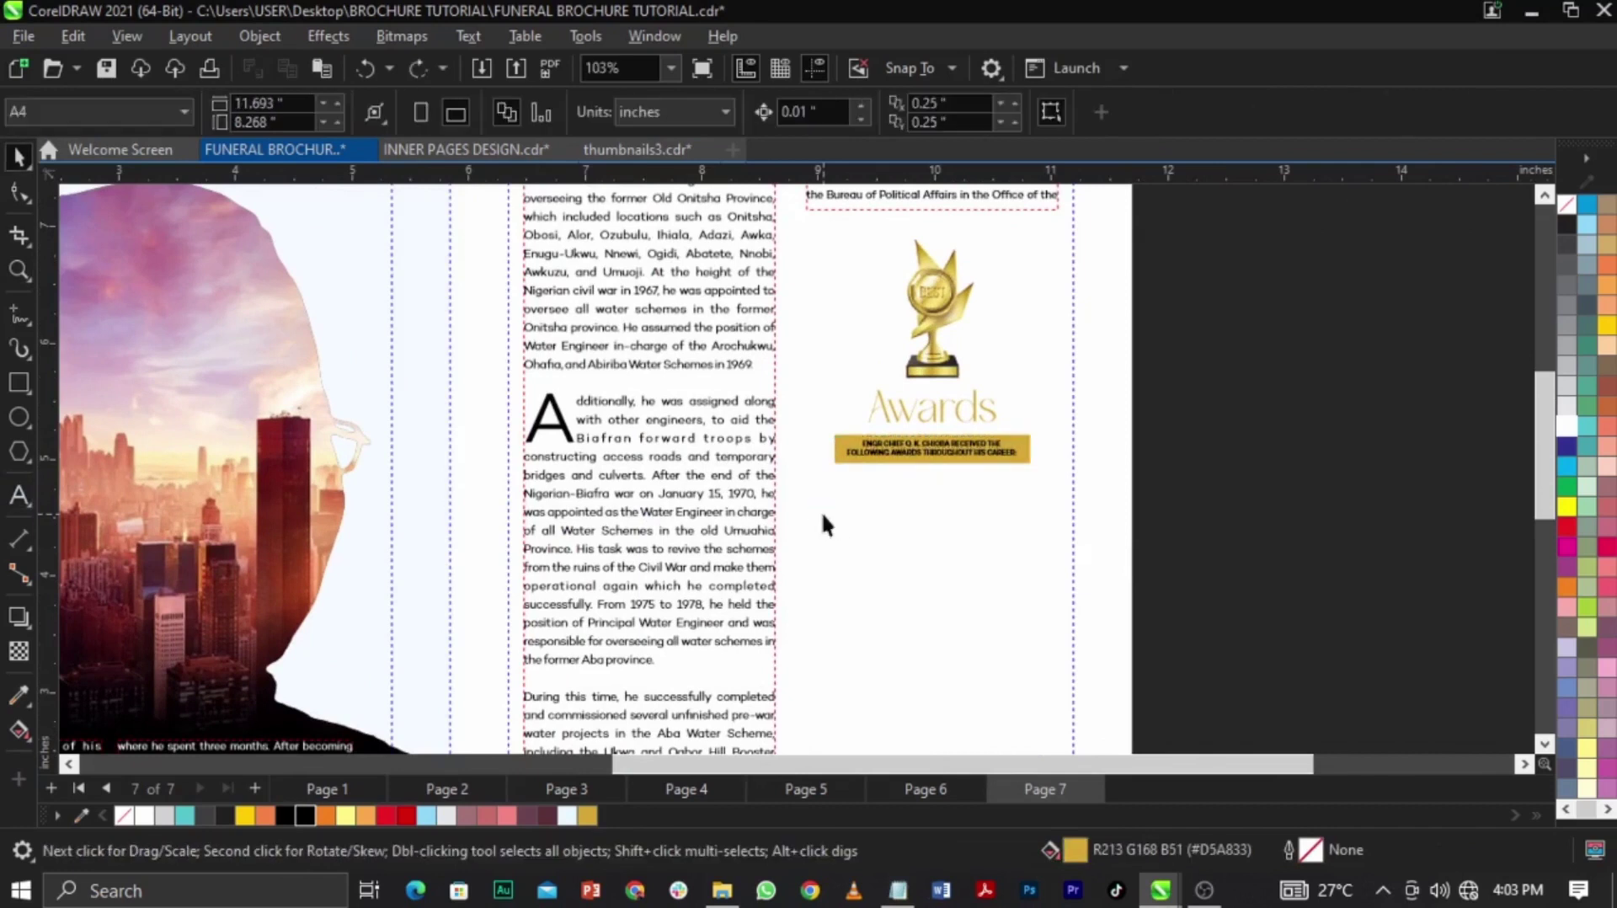
# Paste the "Best performing General Manager" award entry as text below the gold bar
pyautogui.click(18, 497)
pyautogui.click(845, 510)
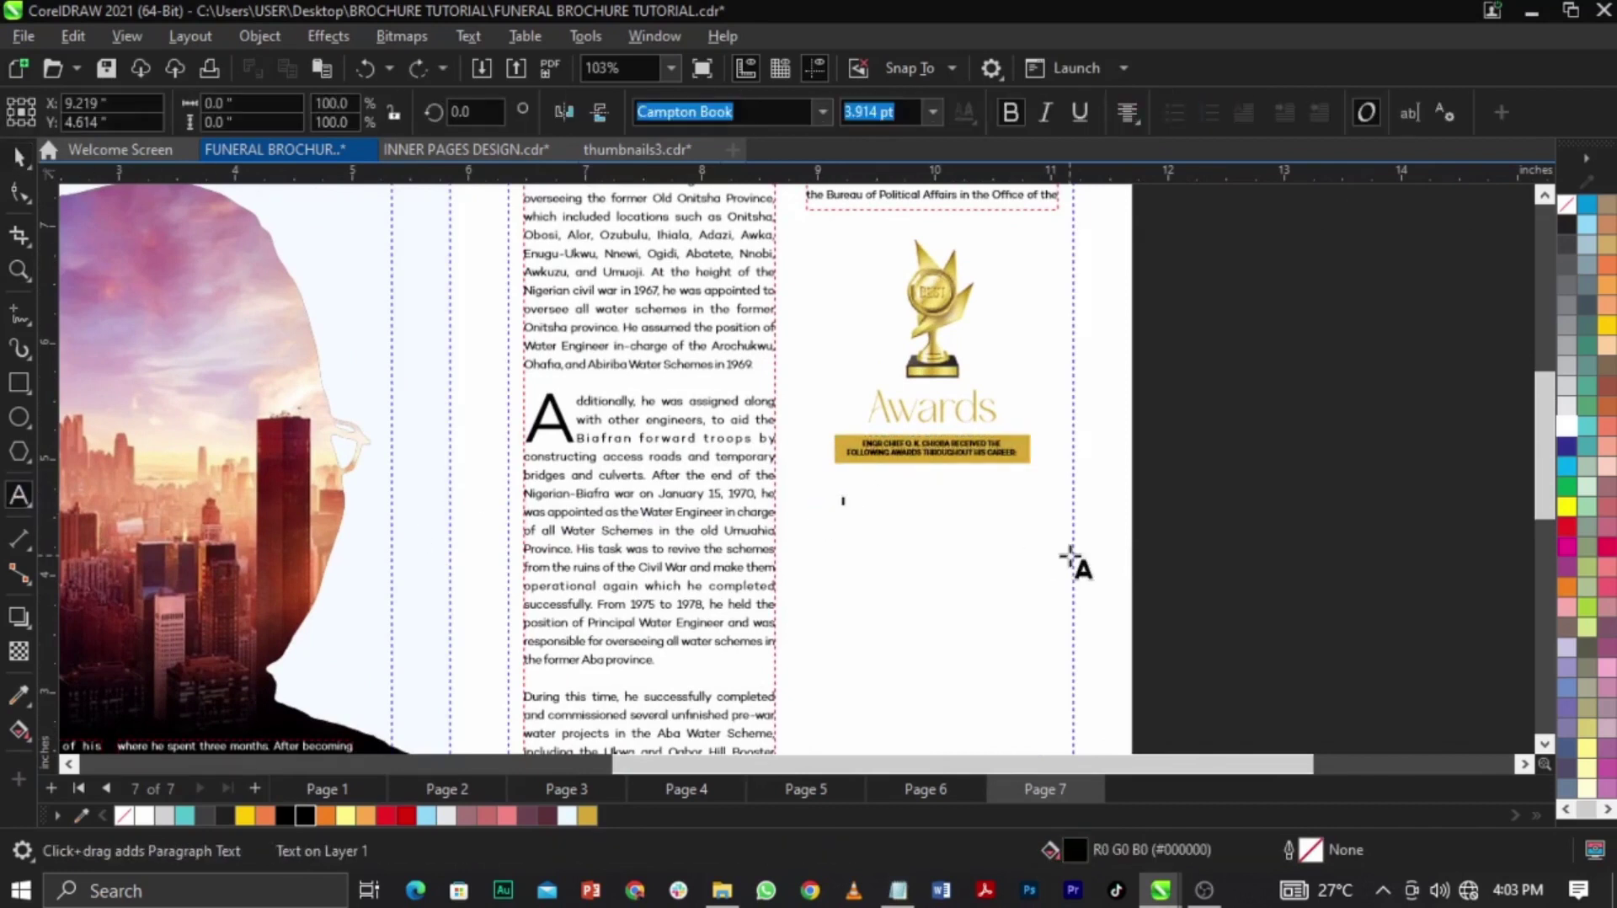
pyautogui.hotkey('ctrl', 'v')
pyautogui.scroll(3, 892, 510)
pyautogui.hotkey('ctrl', 'space')
pyautogui.moveTo(950, 518); pyautogui.dragTo(1060, 493)
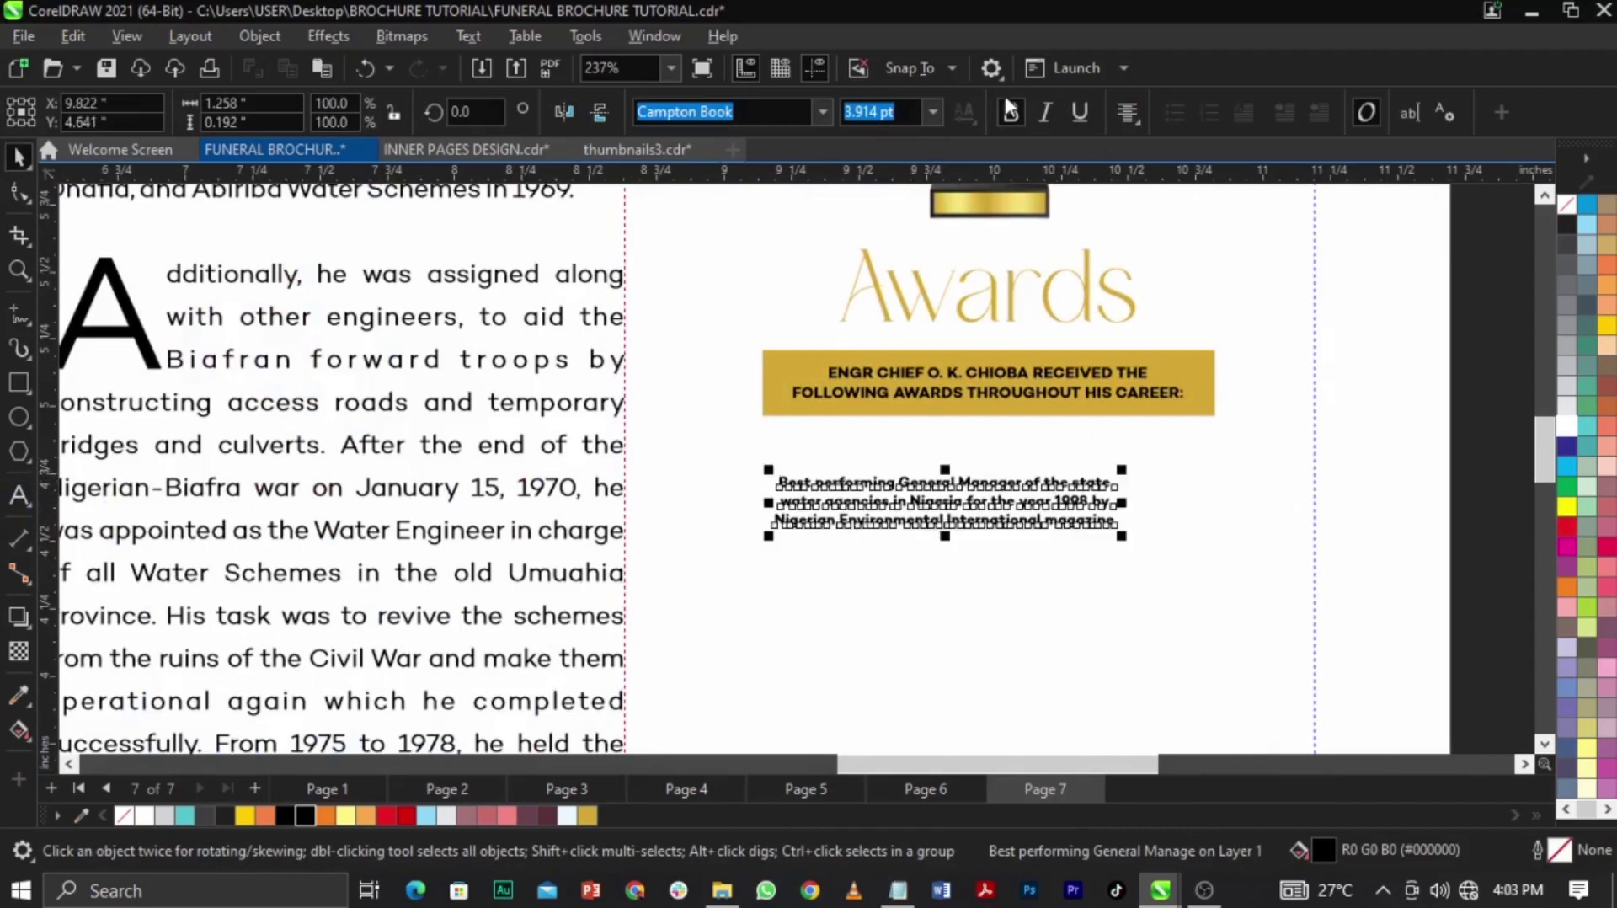
# Remove the bold from the award entry, left-align it, and position it flush with the gold bar's left edge
pyautogui.scroll(3, 849, 541)
pyautogui.moveTo(843, 425)
pyautogui.mouseDown()
pyautogui.moveTo(796, 426)
pyautogui.moveTo(802, 438)
pyautogui.moveTo(812, 423)
pyautogui.mouseUp()
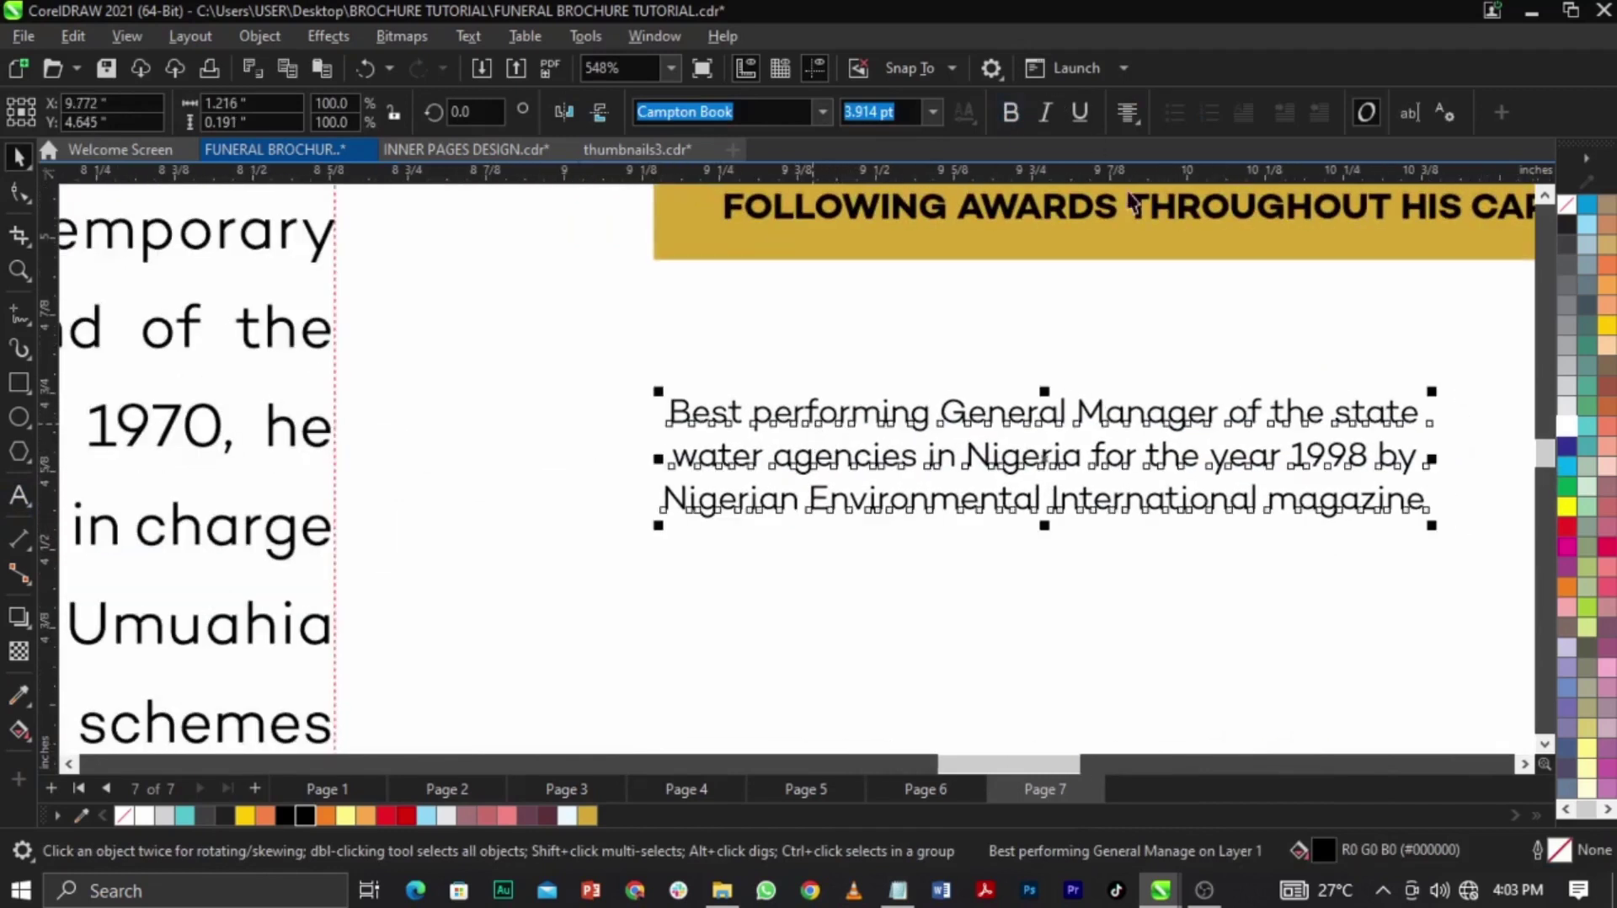
pyautogui.click(1143, 114)
pyautogui.click(1137, 144)
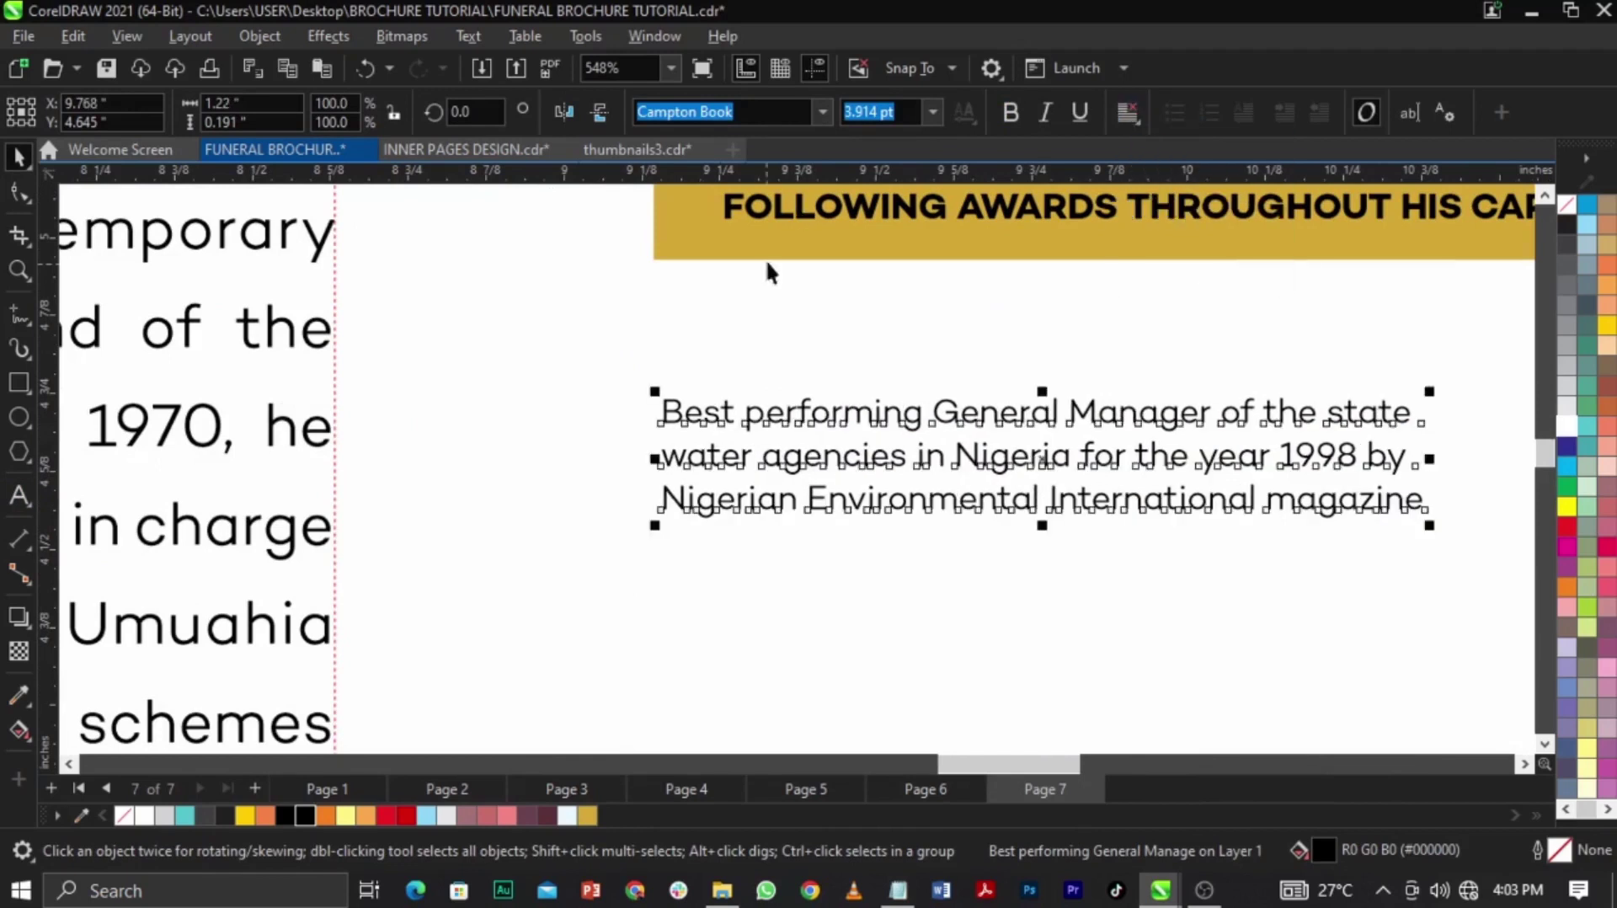
pyautogui.hotkey('ctrl', 'q')
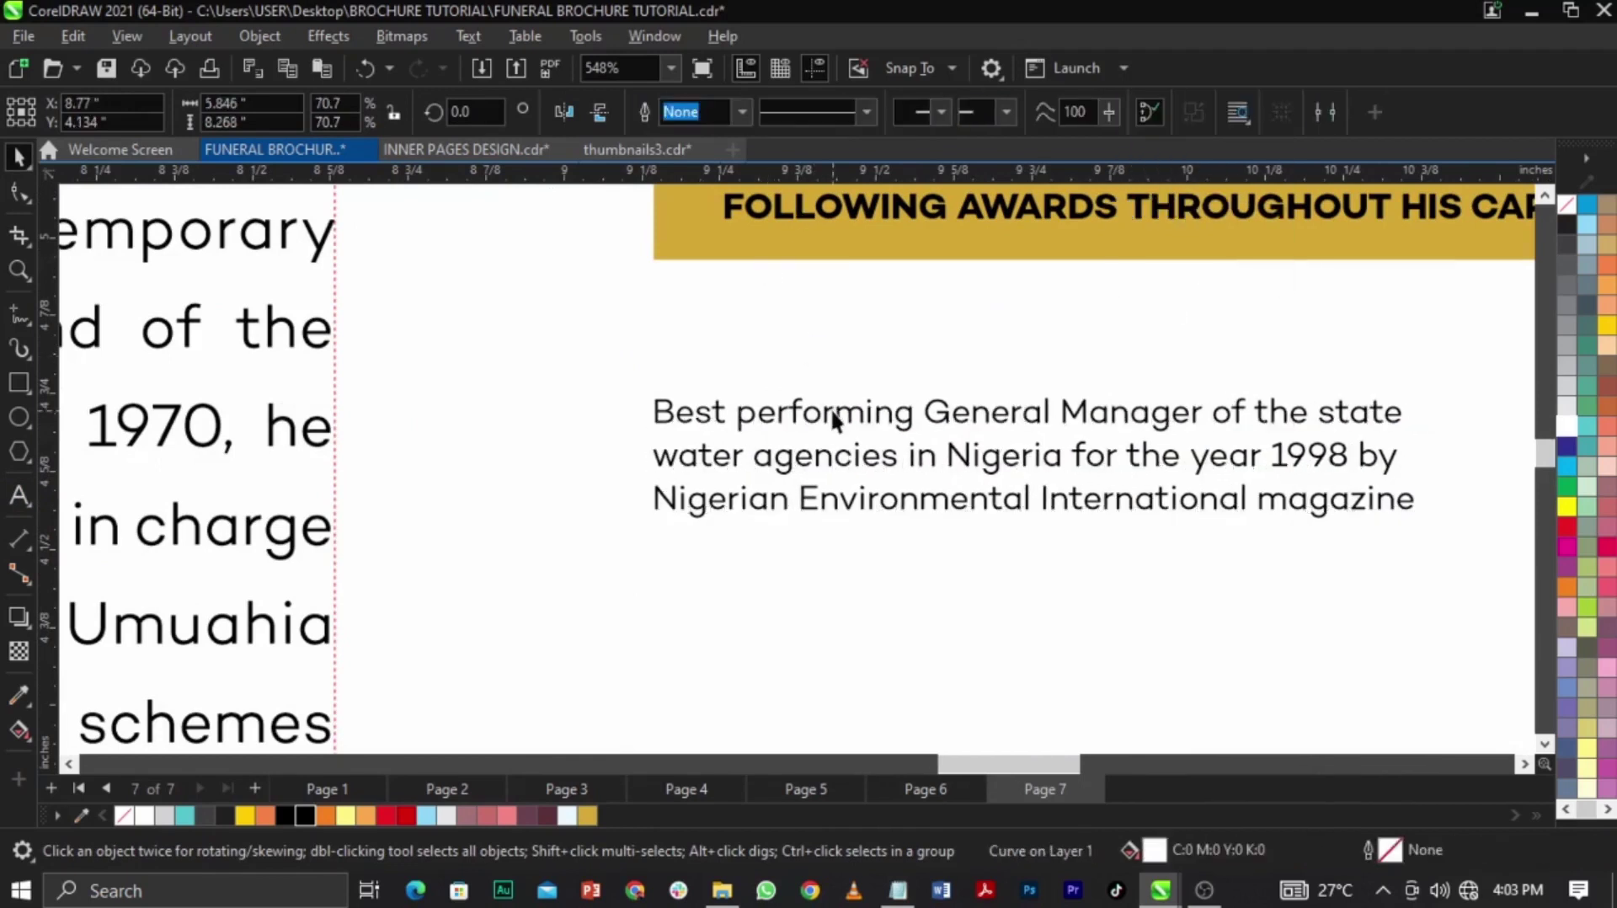
pyautogui.hotkey('ctrl', 'z')
pyautogui.scroll(-2, 836, 357)
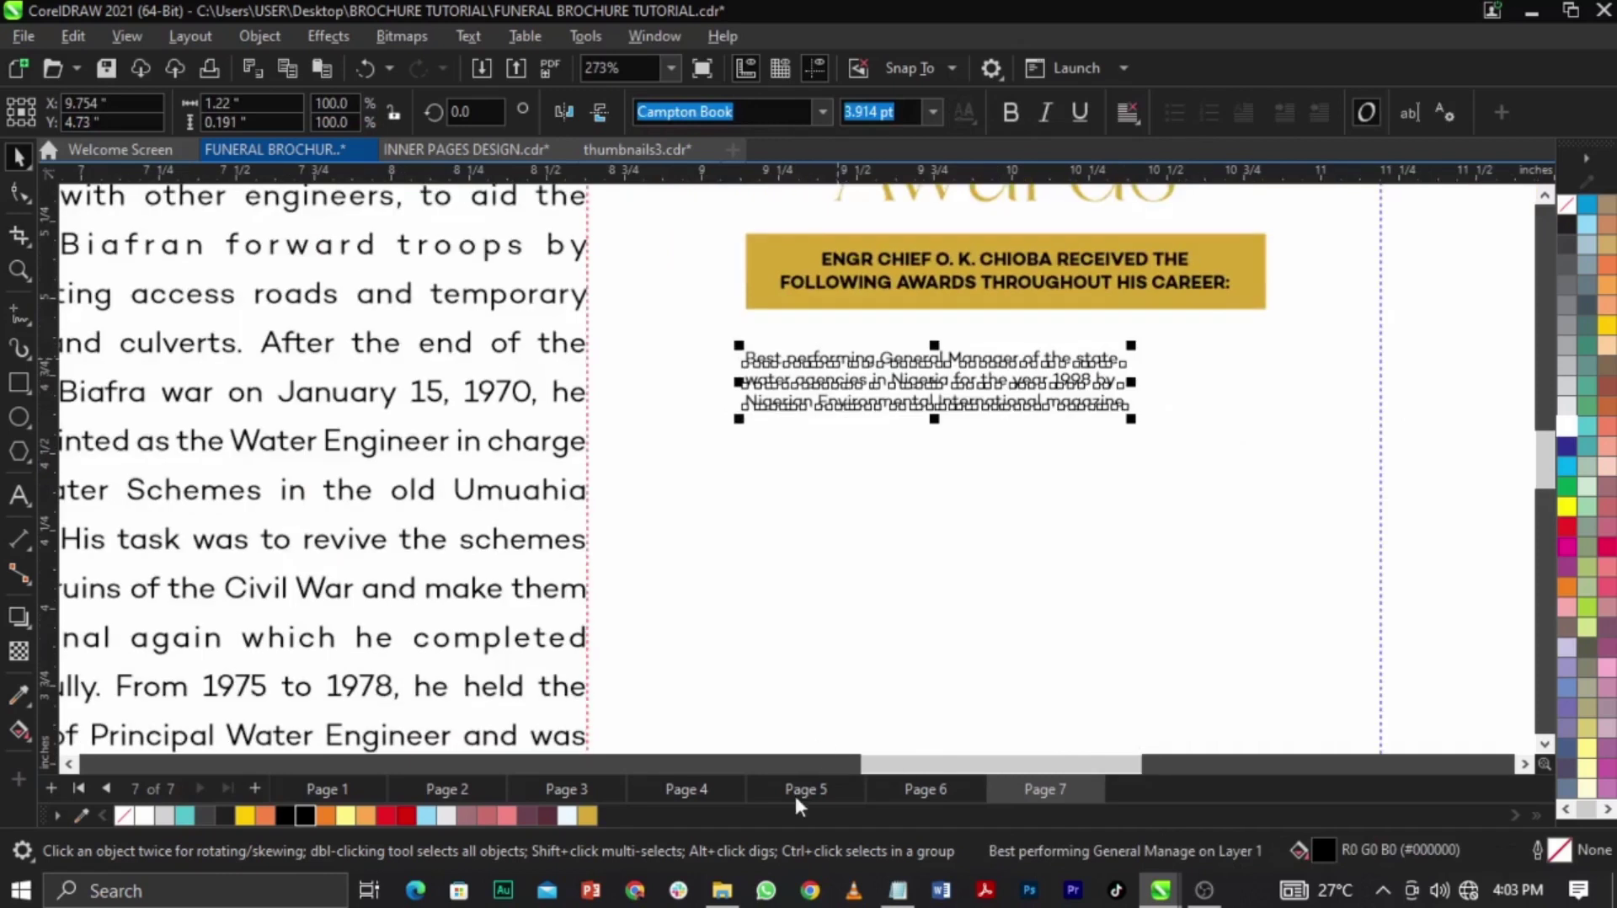
# Duplicate the award entry below itself and replace its text with the Nigerian Society of Engineers fellowship award from Notepad
pyautogui.click(896, 890)
pyautogui.moveTo(1160, 547); pyautogui.dragTo(942, 510)
pyautogui.hotkey('ctrl', 'c')
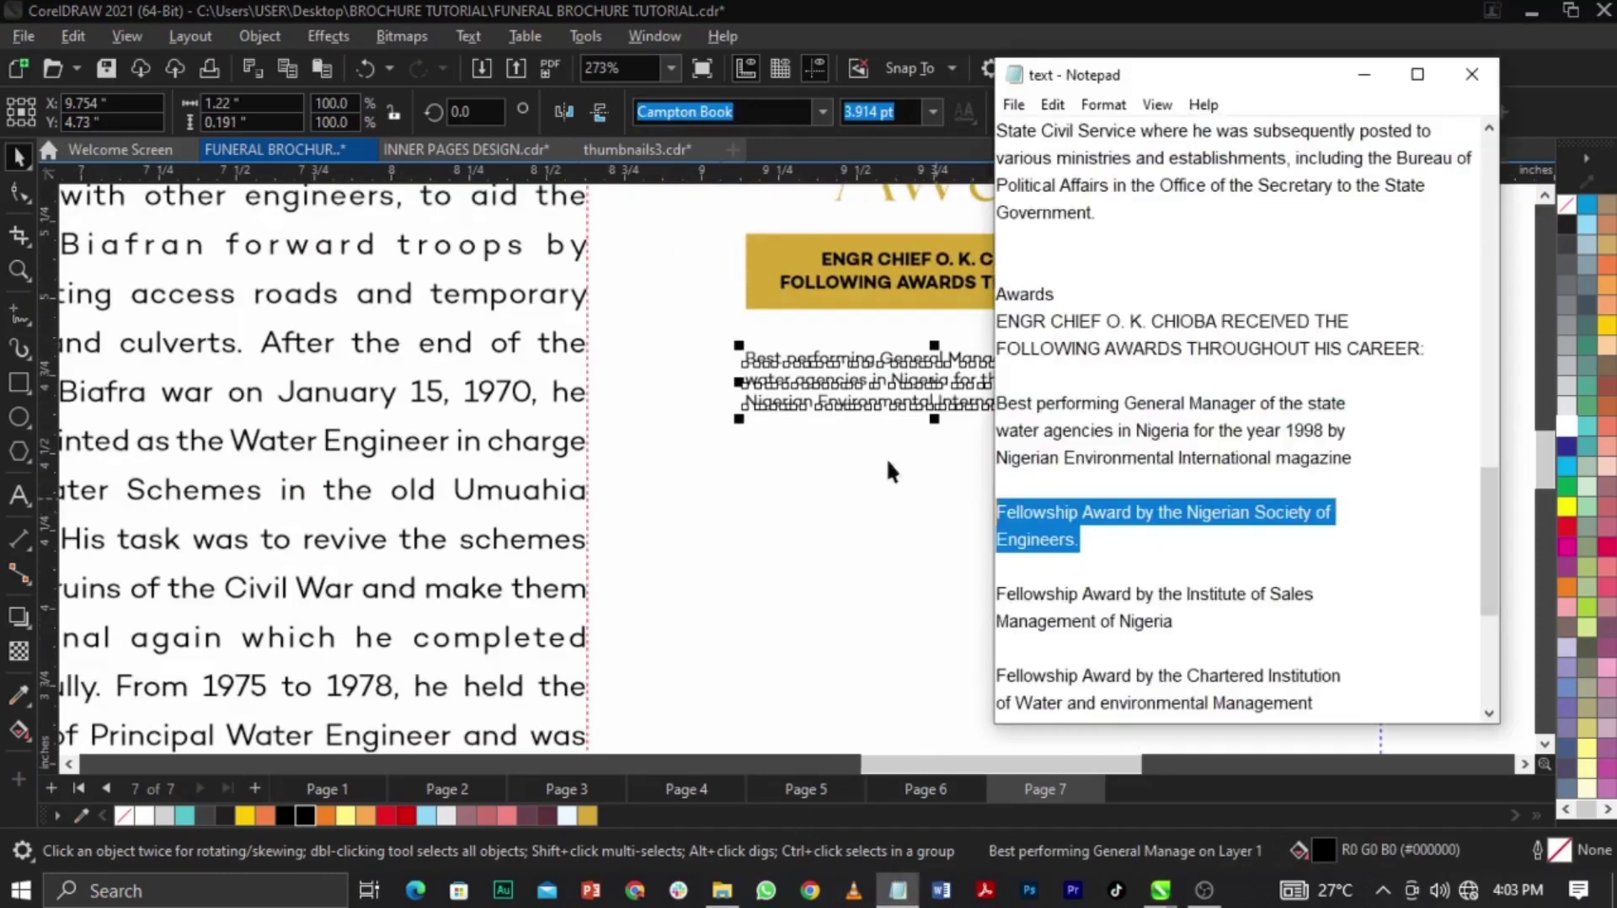
pyautogui.click(897, 419)
pyautogui.moveTo(915, 406); pyautogui.dragTo(939, 509)
pyautogui.doubleClick(936, 504)
pyautogui.hotkey('ctrl', 'a')
pyautogui.hotkey('ctrl', 'v')
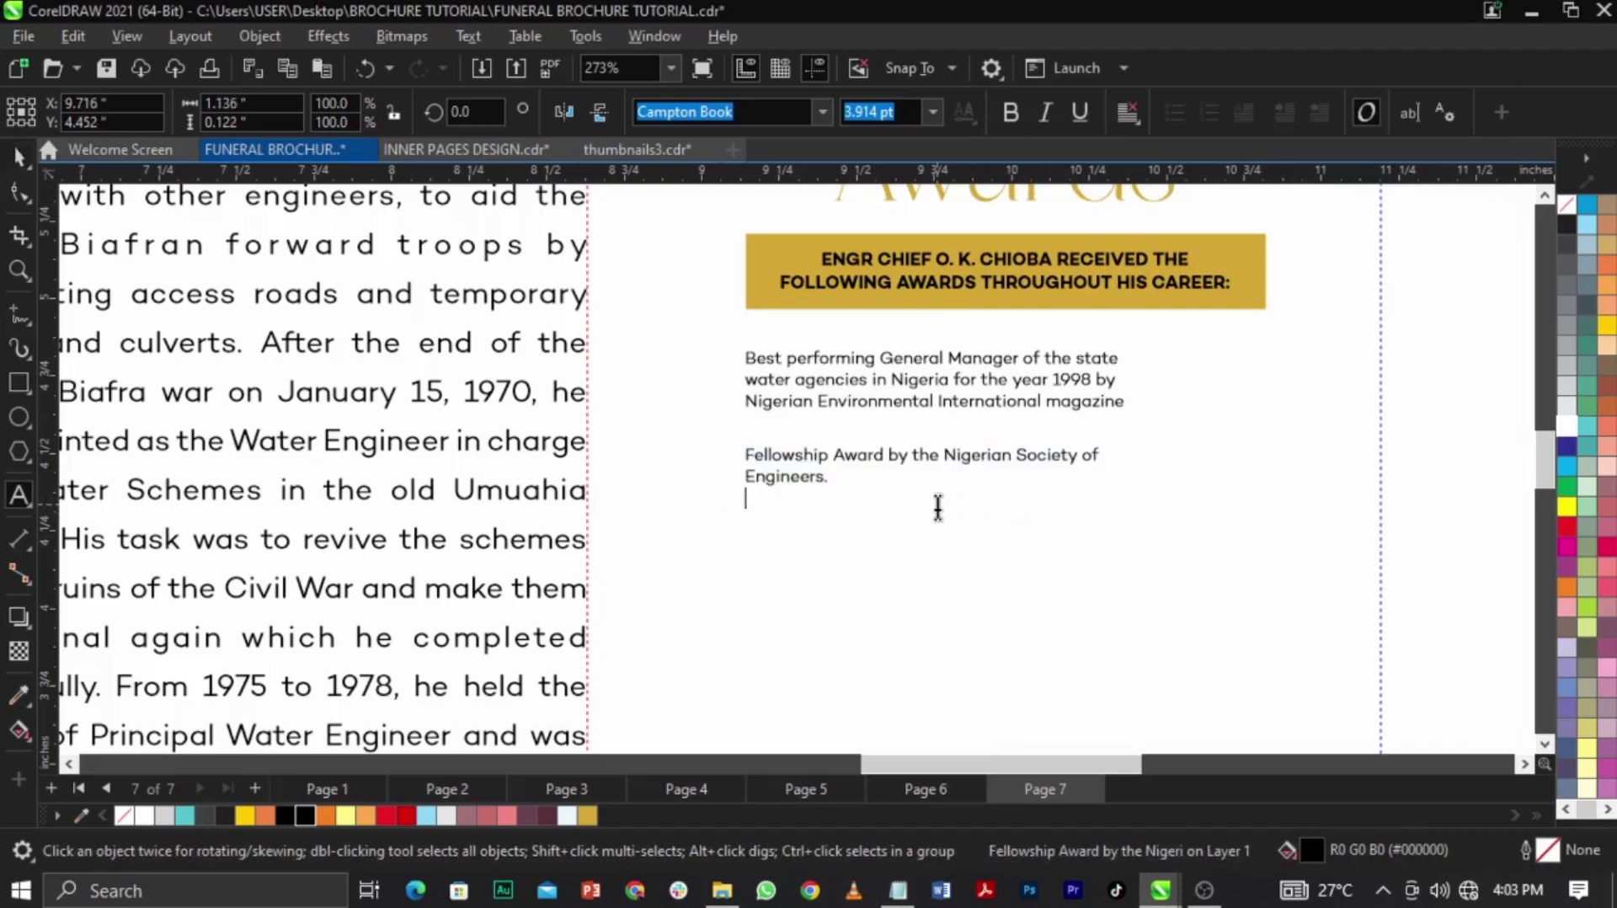
# Duplicate the second award entry below and replace its text with the Institute of Sales Management of Nigeria fellowship award from Notepad
pyautogui.click(899, 891)
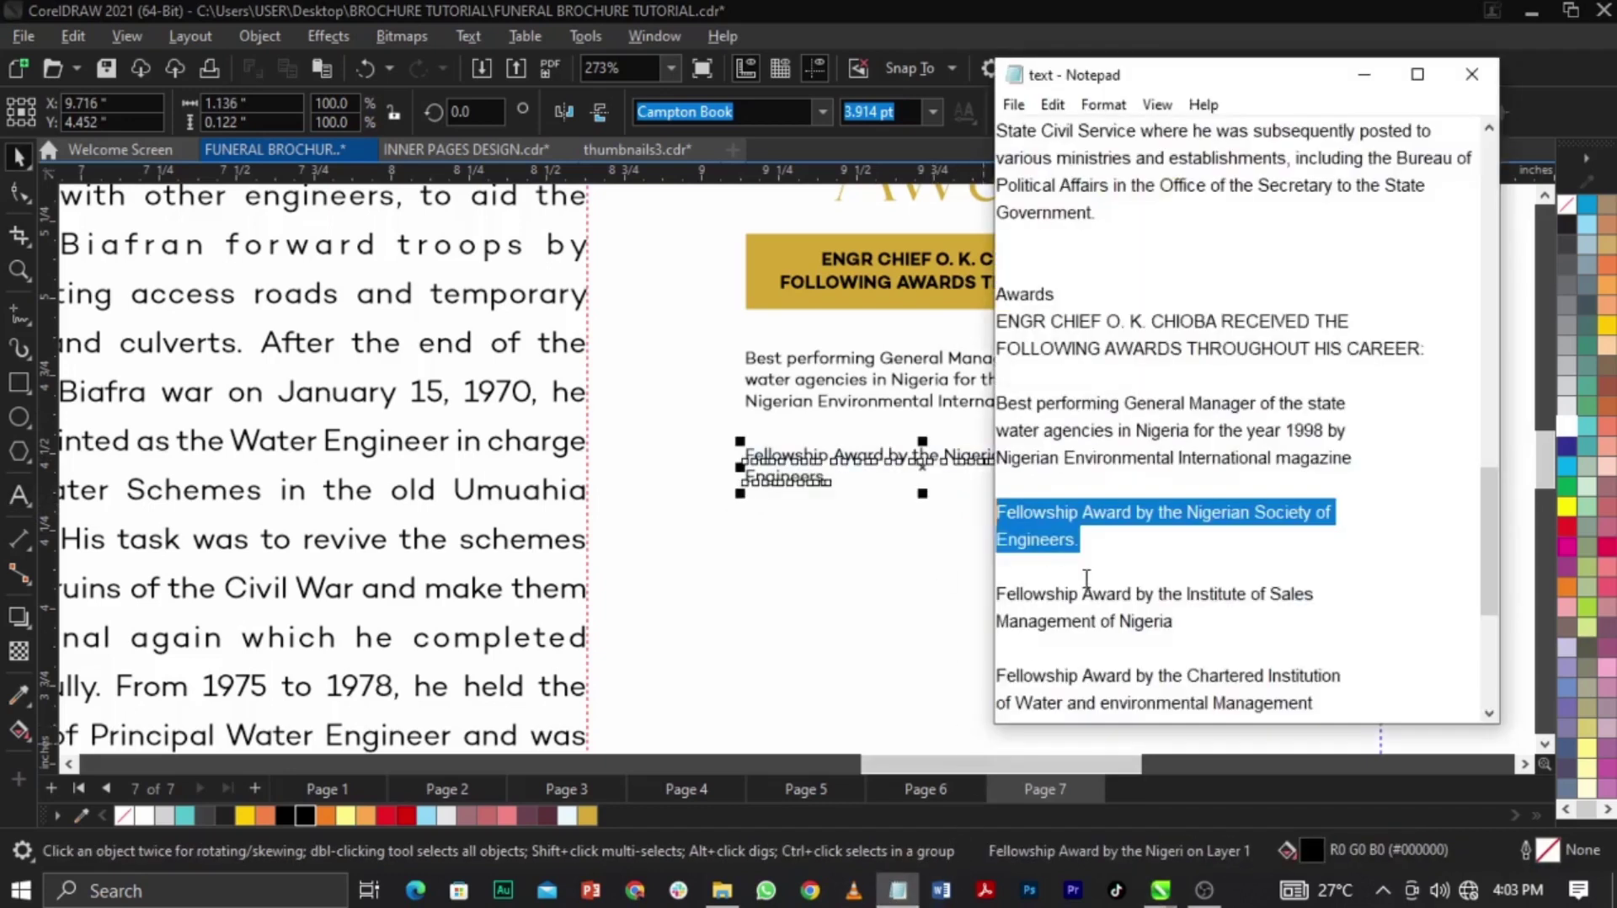
pyautogui.moveTo(998, 593); pyautogui.dragTo(1202, 656)
pyautogui.hotkey('ctrl', 'x')
pyautogui.moveTo(816, 473); pyautogui.dragTo(816, 552)
pyautogui.doubleClick(816, 551)
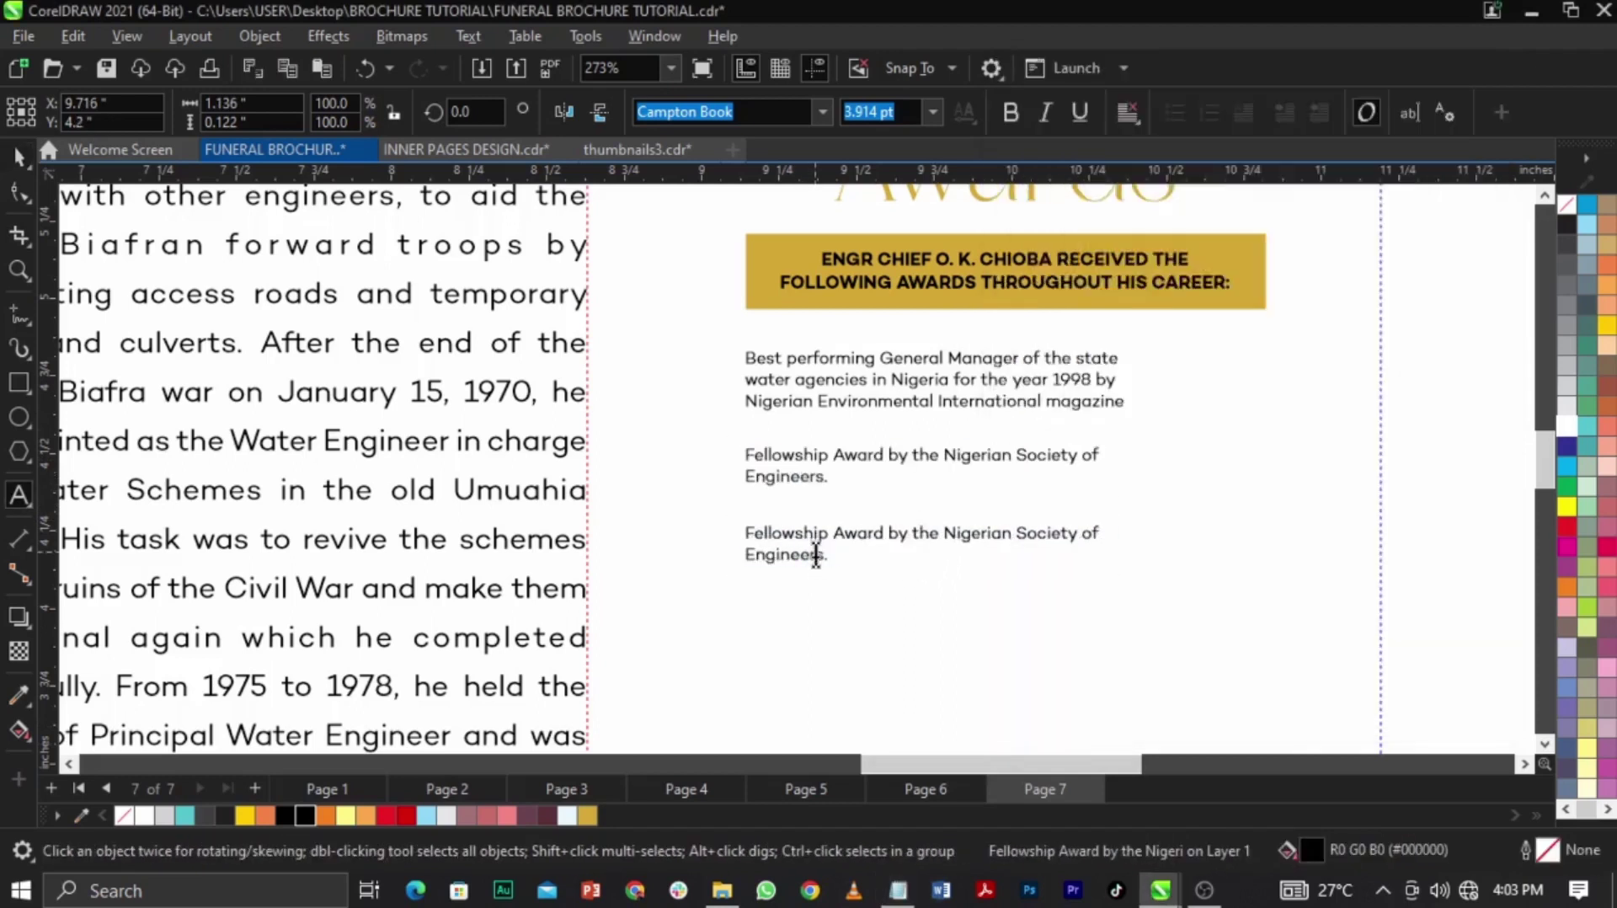
pyautogui.hotkey('ctrl', 'a')
pyautogui.hotkey('ctrl', 'v')
# Duplicate the third award entry below itself and replace its text with the Chartered Institution of Water and environmental Management of Britain fellowship from Notepad
pyautogui.click(898, 891)
pyautogui.scroll(-3, 1051, 596)
pyautogui.scroll(2, 1053, 522)
pyautogui.hotkey('ctrl', 'z')
pyautogui.moveTo(1116, 610); pyautogui.dragTo(982, 549)
pyautogui.click(828, 557)
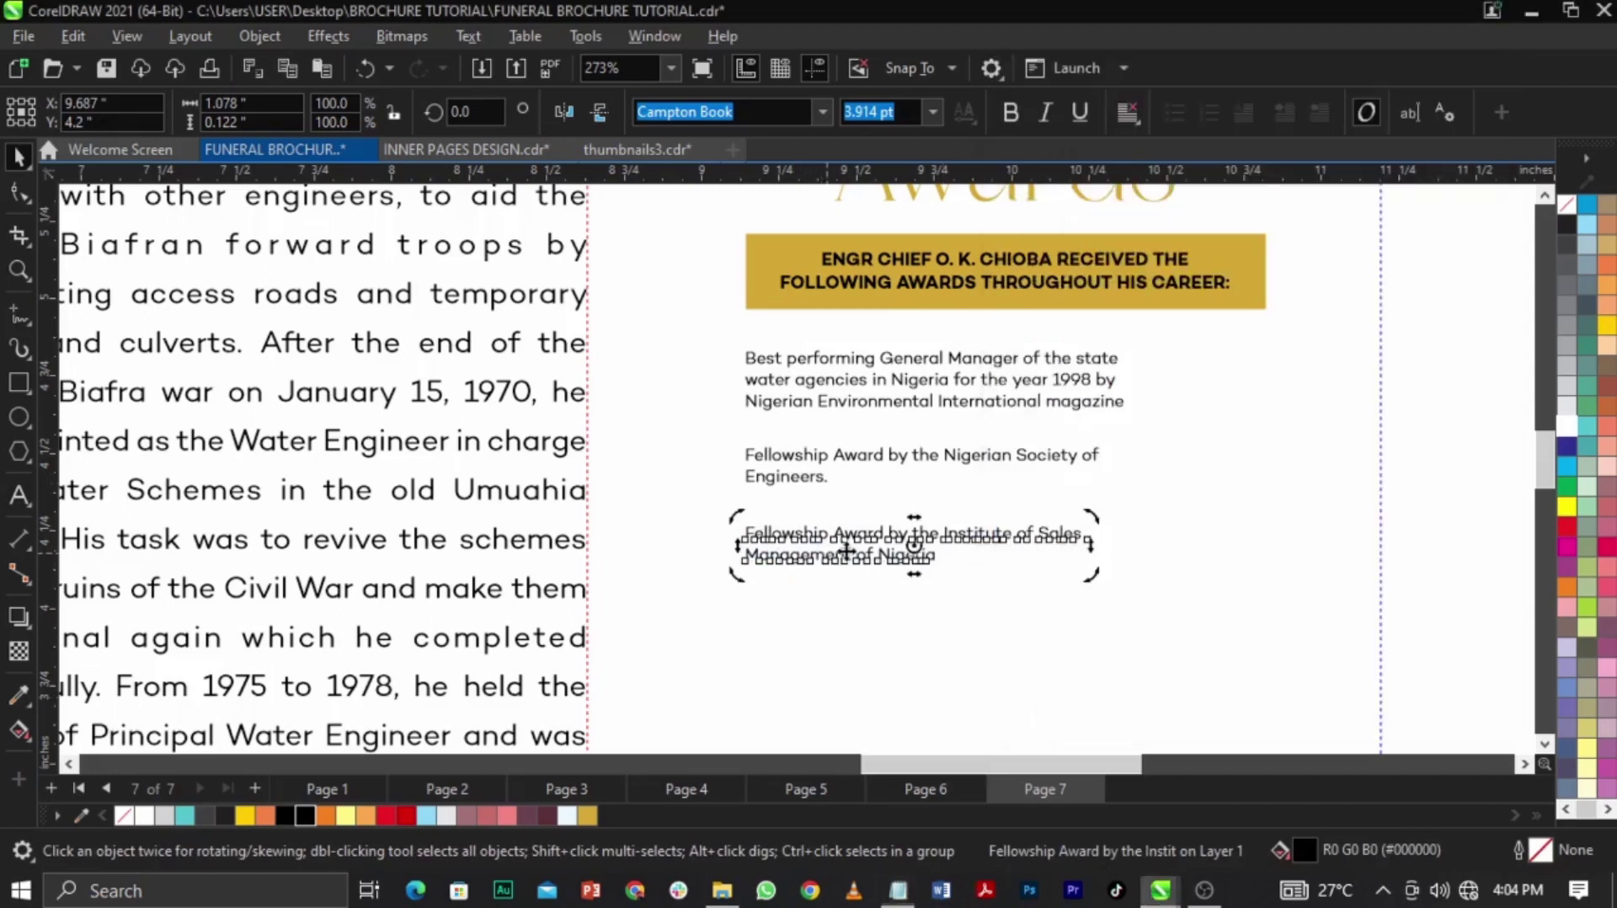
pyautogui.moveTo(861, 543); pyautogui.dragTo(866, 612)
pyautogui.rightClick(866, 613)
pyautogui.doubleClick(866, 613)
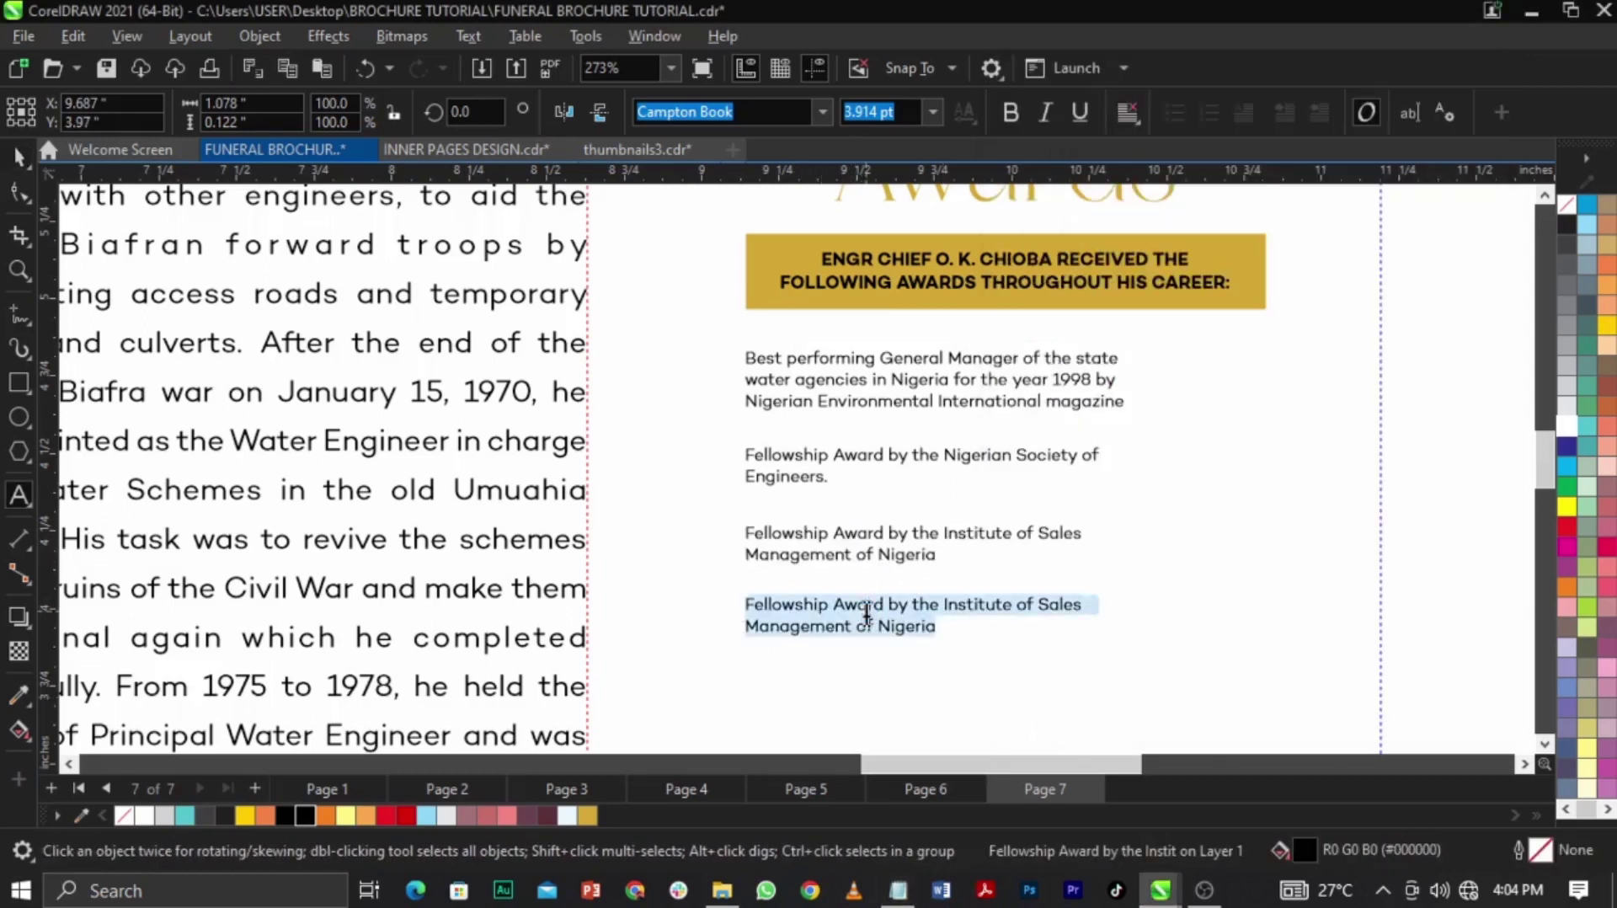
pyautogui.hotkey('ctrl', 'a')
pyautogui.hotkey('ctrl', 'v')
pyautogui.hotkey('ctrl', 'space')
# Duplicate the Chartered Institution entry below and replace its text with the Distinguished Service Award entry from Notepad
pyautogui.click(899, 892)
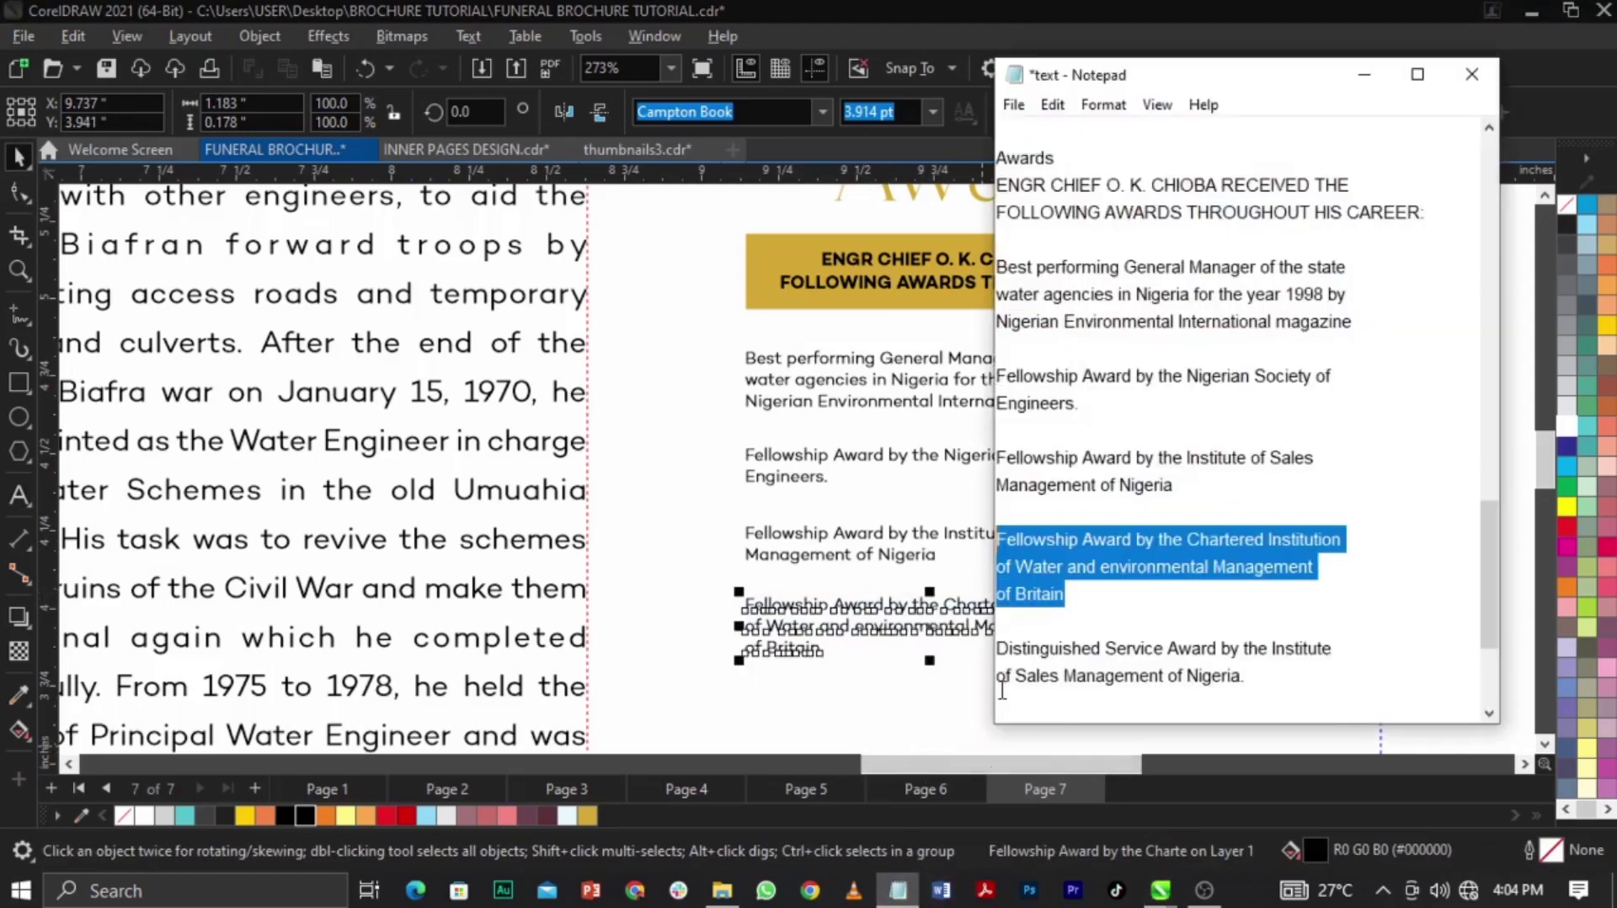
pyautogui.moveTo(1247, 487); pyautogui.dragTo(999, 447)
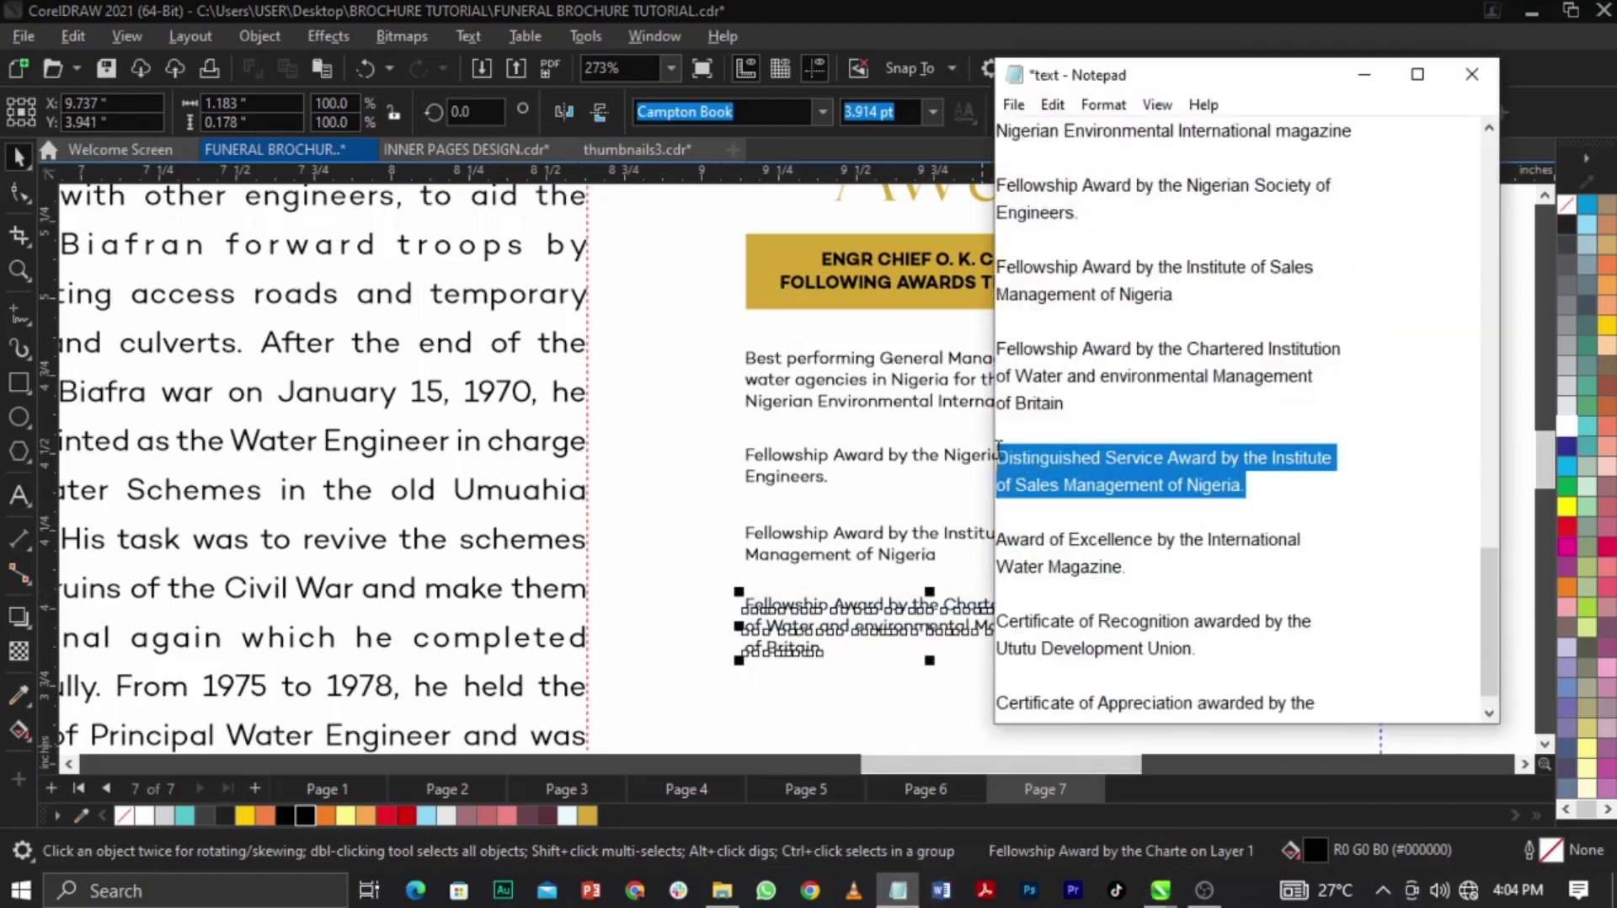
pyautogui.click(888, 548)
pyautogui.scroll(-2, 888, 551)
pyautogui.scroll(2, 875, 621)
pyautogui.click(980, 475)
pyautogui.moveTo(981, 477); pyautogui.dragTo(978, 575)
pyautogui.rightClick(978, 575)
pyautogui.doubleClick(978, 575)
pyautogui.hotkey('ctrl', 'a')
pyautogui.hotkey('ctrl', 'v')
pyautogui.hotkey('ctrl', 'space')
# Adjust the Distinguished Service Award entry's position beneath the Chartered Institution entry and align their left edges
pyautogui.scroll(5, 981, 573)
pyautogui.moveTo(991, 580)
pyautogui.mouseDown()
pyautogui.moveTo(995, 527)
pyautogui.moveTo(995, 548)
pyautogui.mouseUp()
pyautogui.scroll(-1, 927, 543)
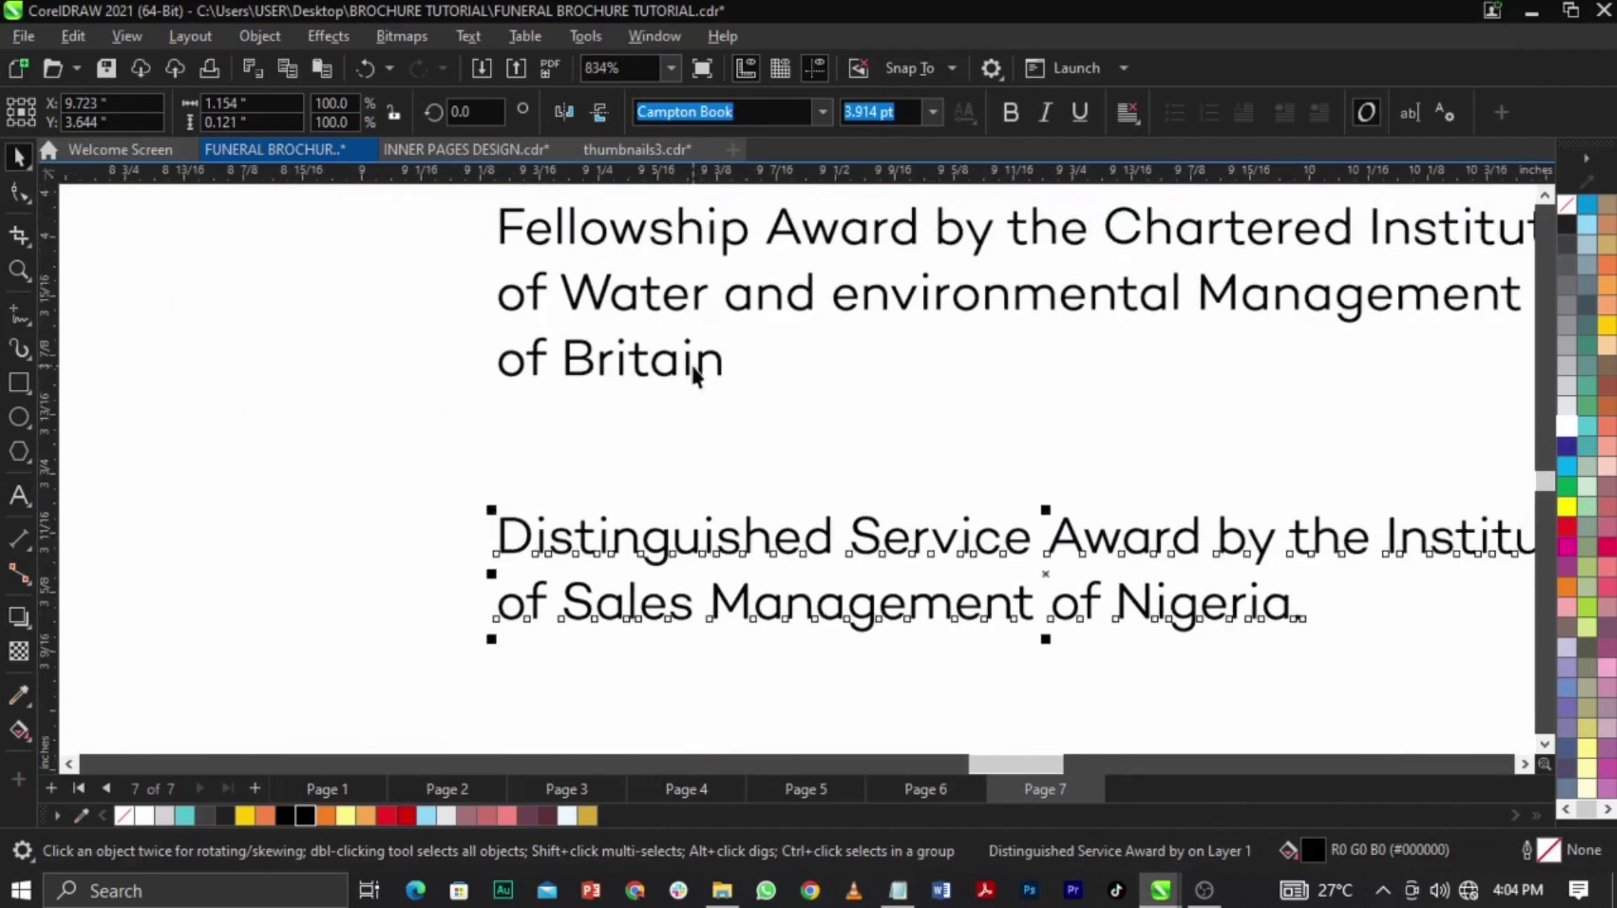
pyautogui.keyDown('shift'); pyautogui.click(694, 369); pyautogui.keyUp('shift')
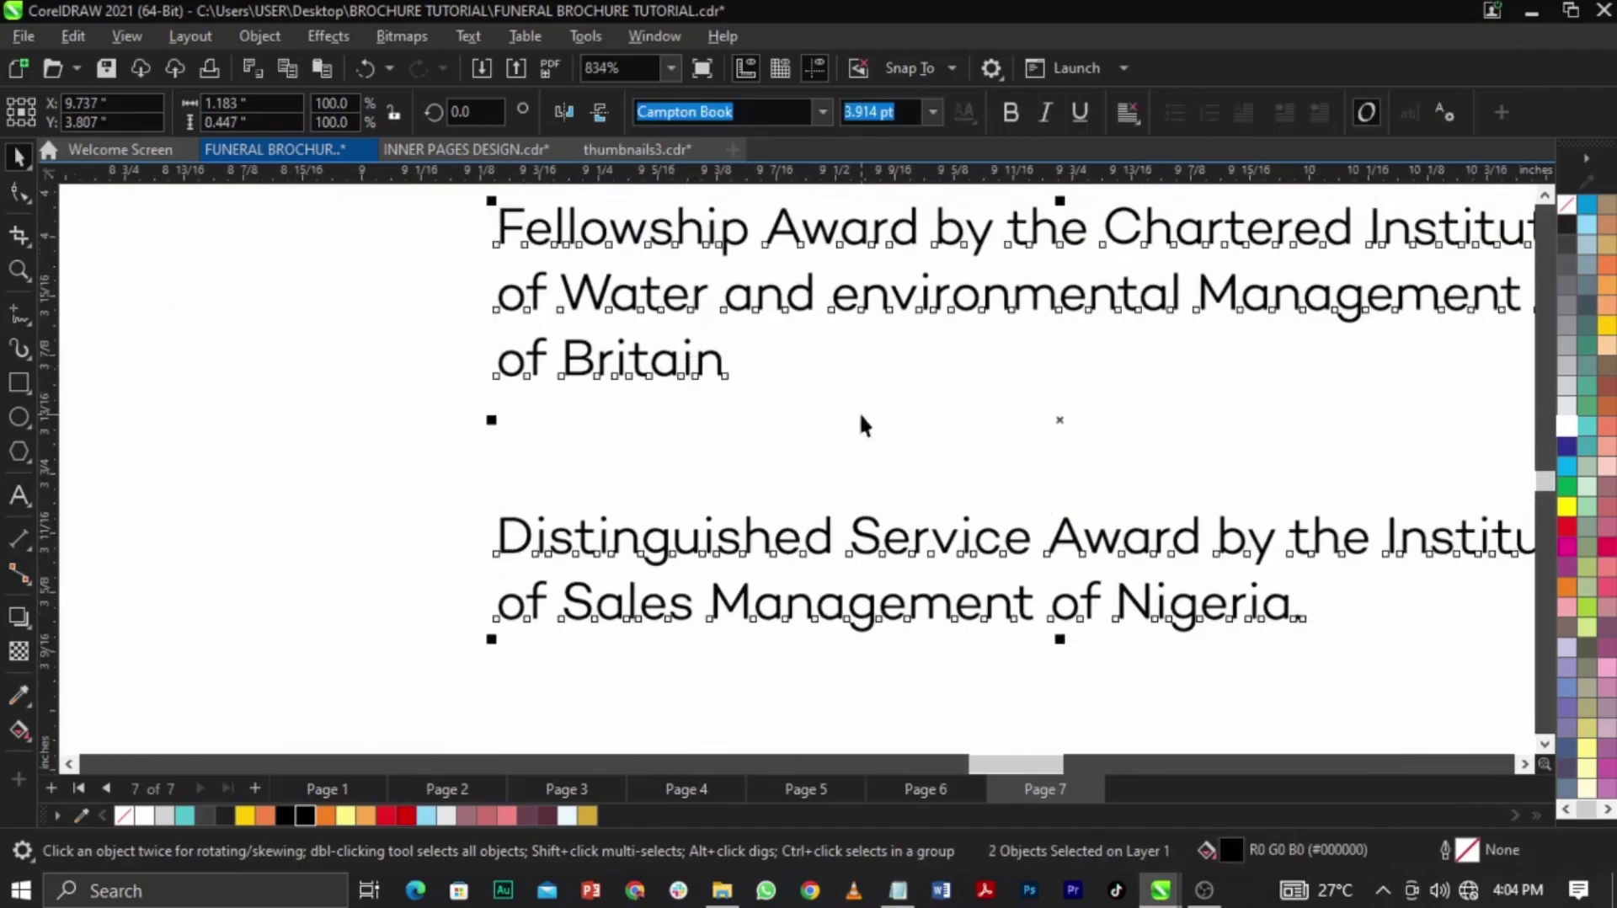
pyautogui.scroll(-2, 861, 416)
pyautogui.click(937, 543)
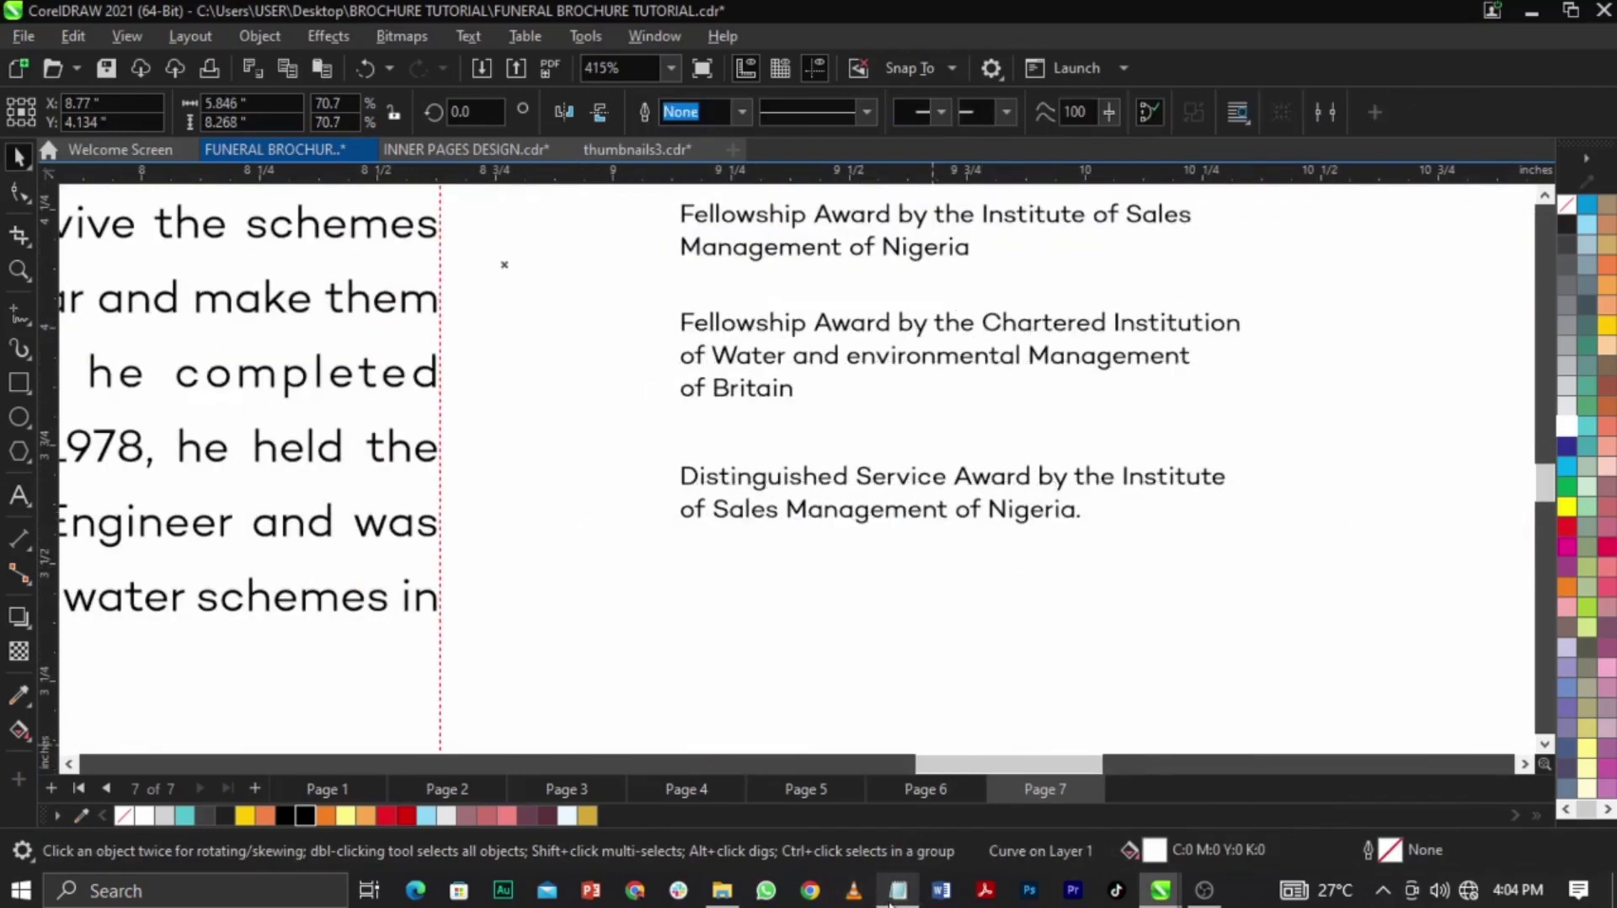
# Duplicate the Distinguished Service Award entry below, replace its text with the Award of Excellence entry from Notepad, and space it evenly
pyautogui.click(892, 900)
pyautogui.moveTo(998, 536); pyautogui.dragTo(1172, 580)
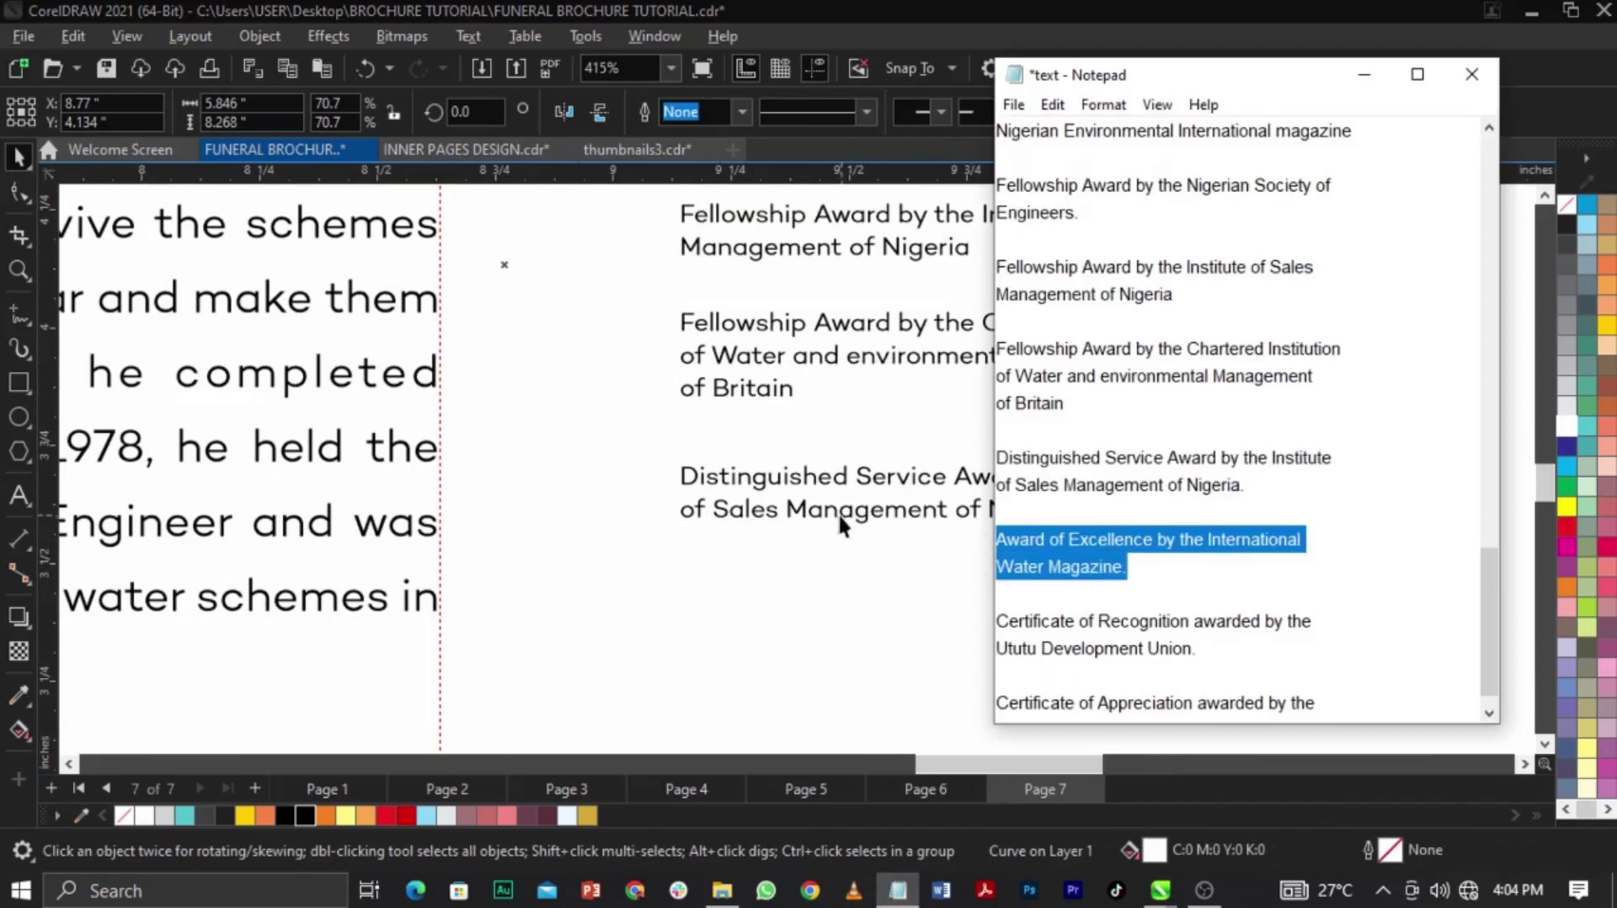
pyautogui.click(877, 511)
pyautogui.moveTo(877, 510); pyautogui.dragTo(884, 593)
pyautogui.rightClick(884, 593)
pyautogui.doubleClick(884, 594)
pyautogui.hotkey('ctrl', 'a')
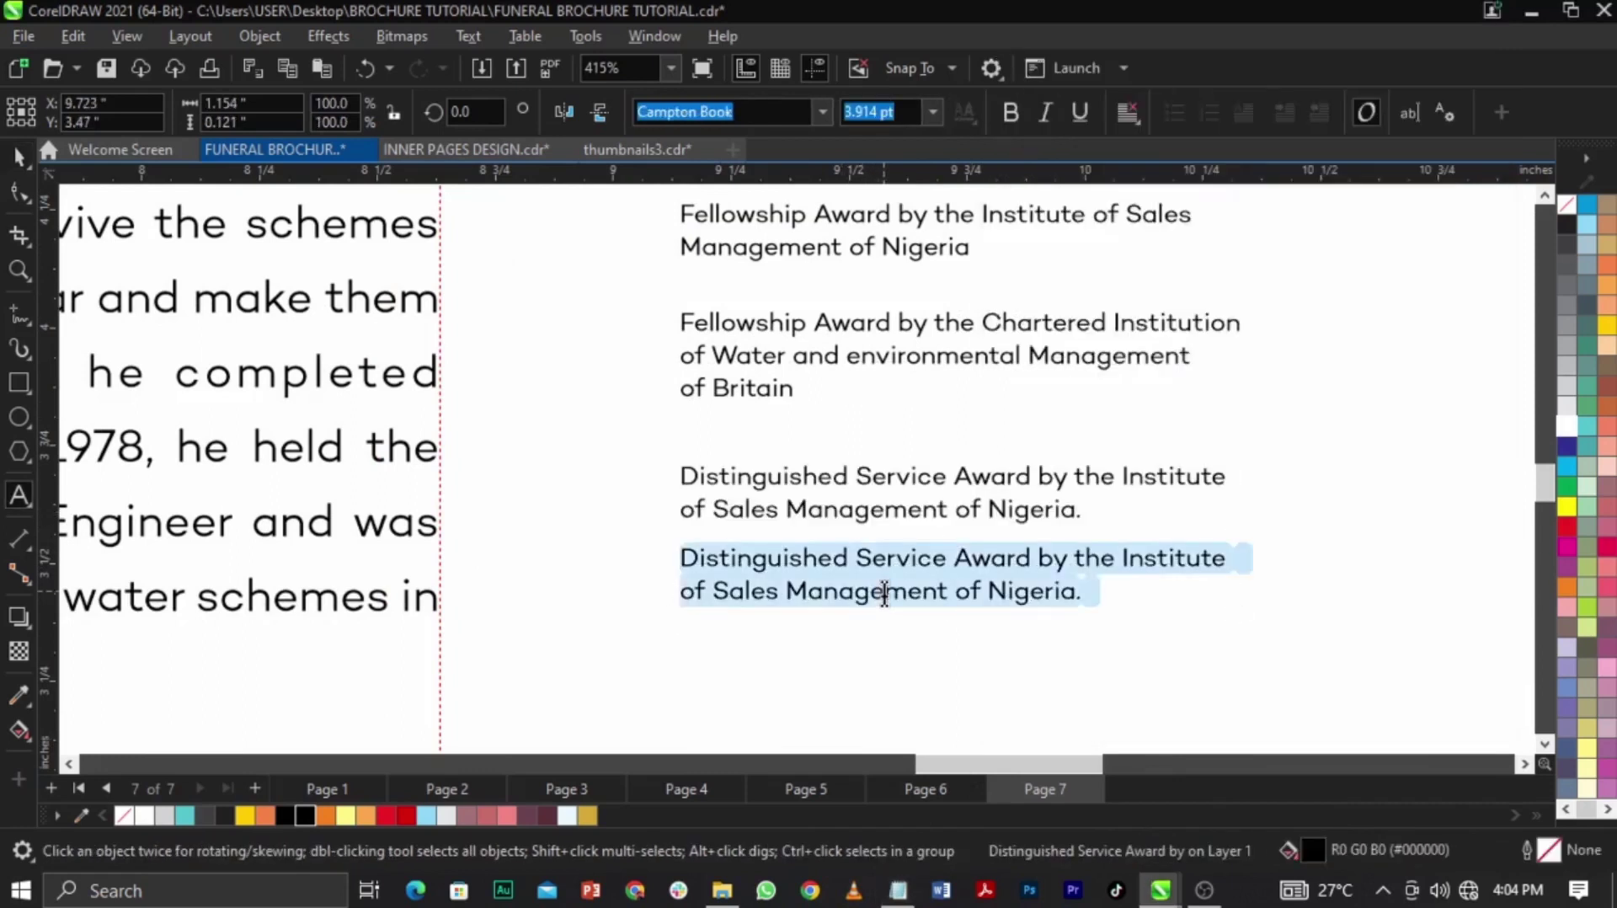
pyautogui.hotkey('ctrl', 'v')
pyautogui.hotkey('ctrl', 'space')
pyautogui.moveTo(898, 560); pyautogui.dragTo(902, 588)
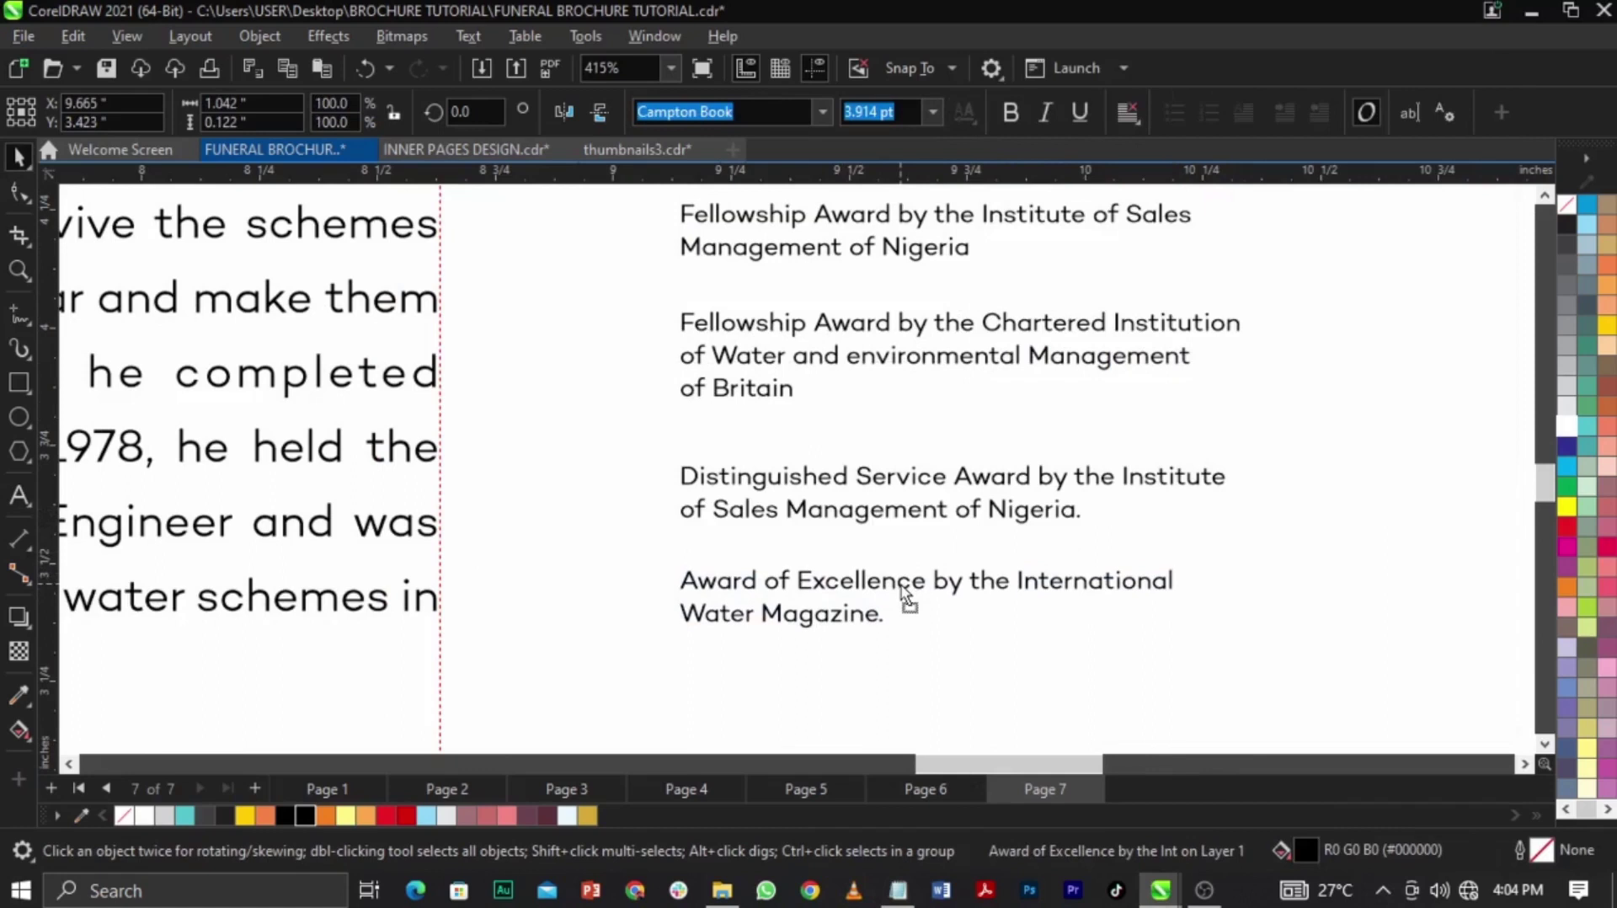
# Duplicate the Award of Excellence entry below and replace its text with the Ututu Development Union Certificate of Recognition from Notepad
pyautogui.scroll(-2, 902, 590)
pyautogui.click(902, 891)
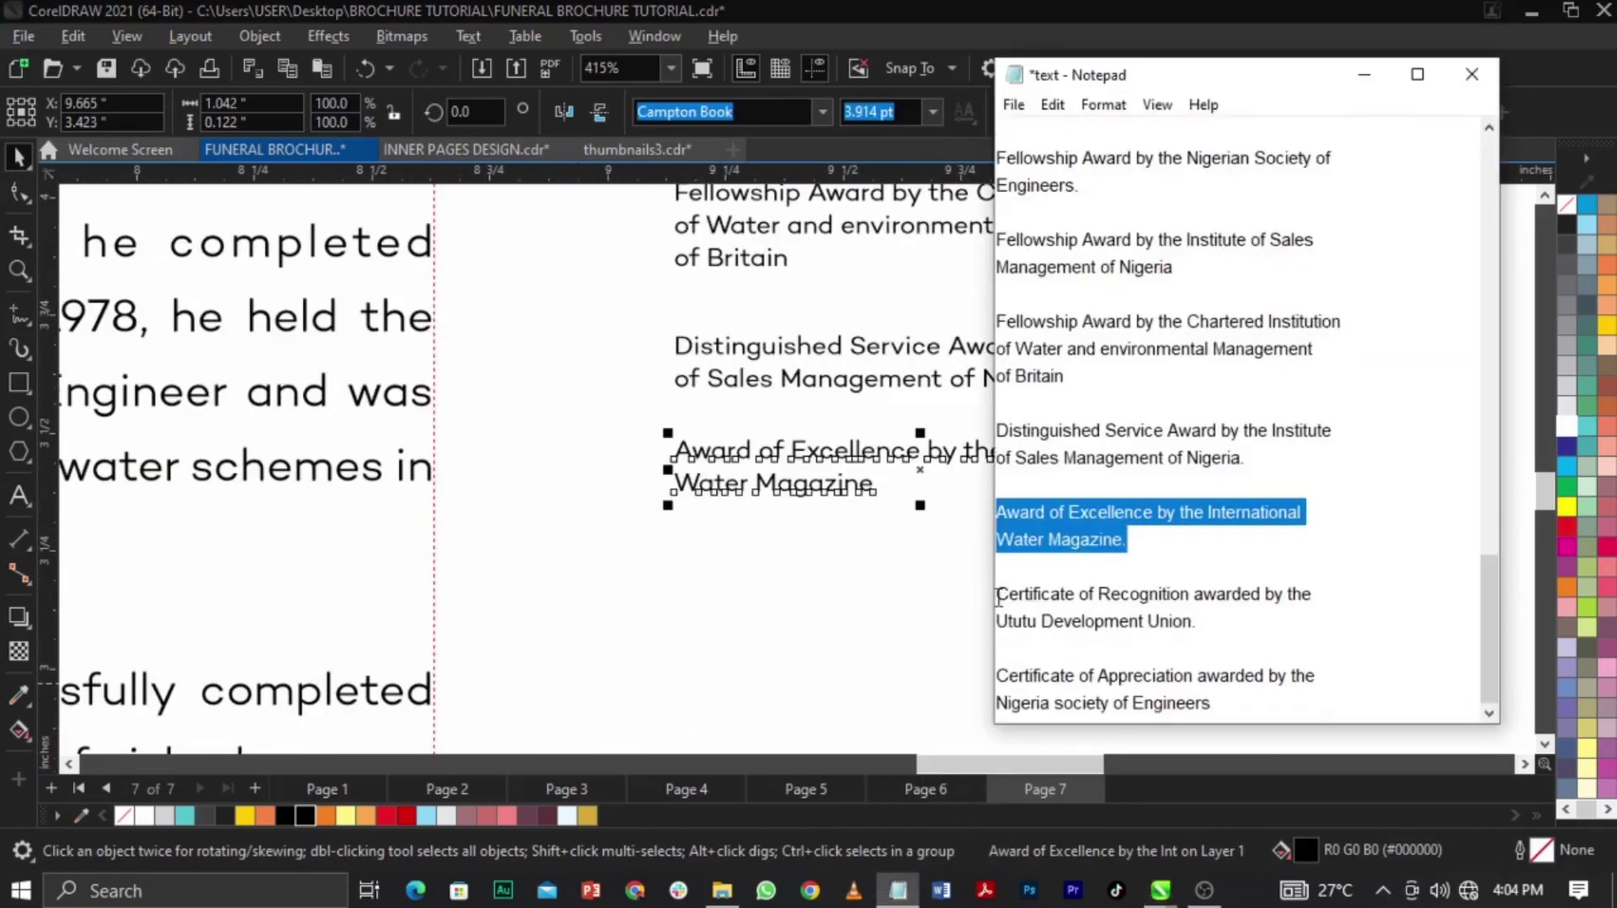
pyautogui.moveTo(998, 597); pyautogui.dragTo(1188, 640)
pyautogui.click(731, 470)
pyautogui.moveTo(797, 493); pyautogui.dragTo(820, 597)
pyautogui.rightClick(798, 571)
pyautogui.doubleClick(798, 569)
pyautogui.hotkey('ctrl', 'a')
pyautogui.hotkey('ctrl', 'v')
pyautogui.hotkey('ctrl', 'space')
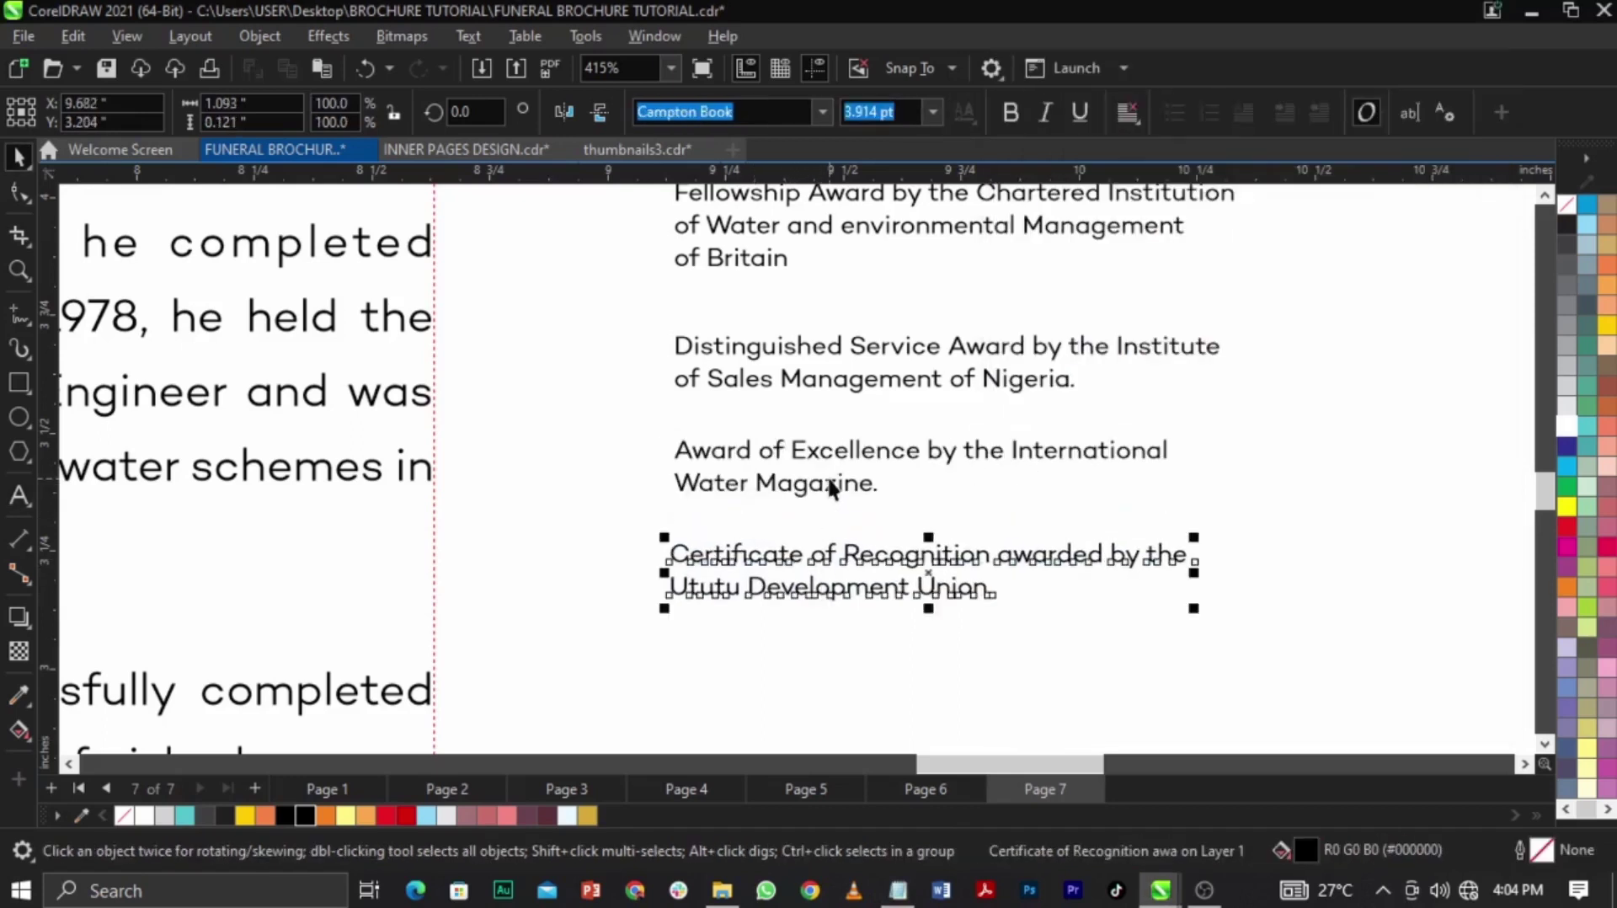
# Left-align the Certificate of Recognition entry with the Award of Excellence entry above it
pyautogui.keyDown('shift'); pyautogui.click(832, 480); pyautogui.keyUp('shift')
pyautogui.click(839, 491)
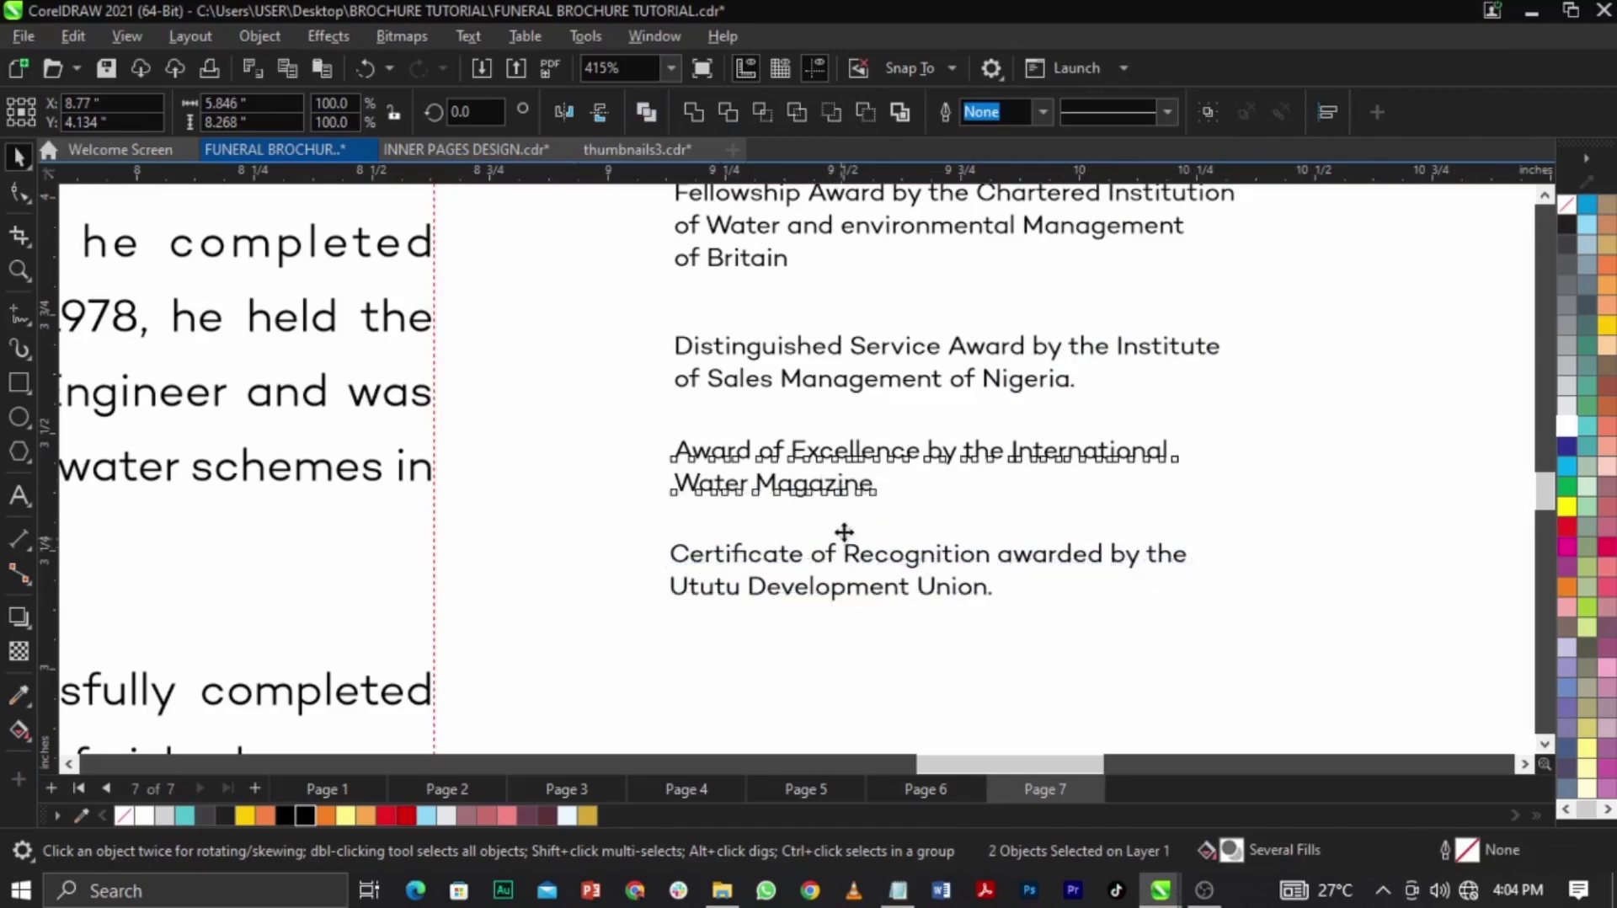
pyautogui.click(868, 514)
pyautogui.click(868, 558)
pyautogui.keyDown('shift'); pyautogui.click(865, 496); pyautogui.keyUp('shift')
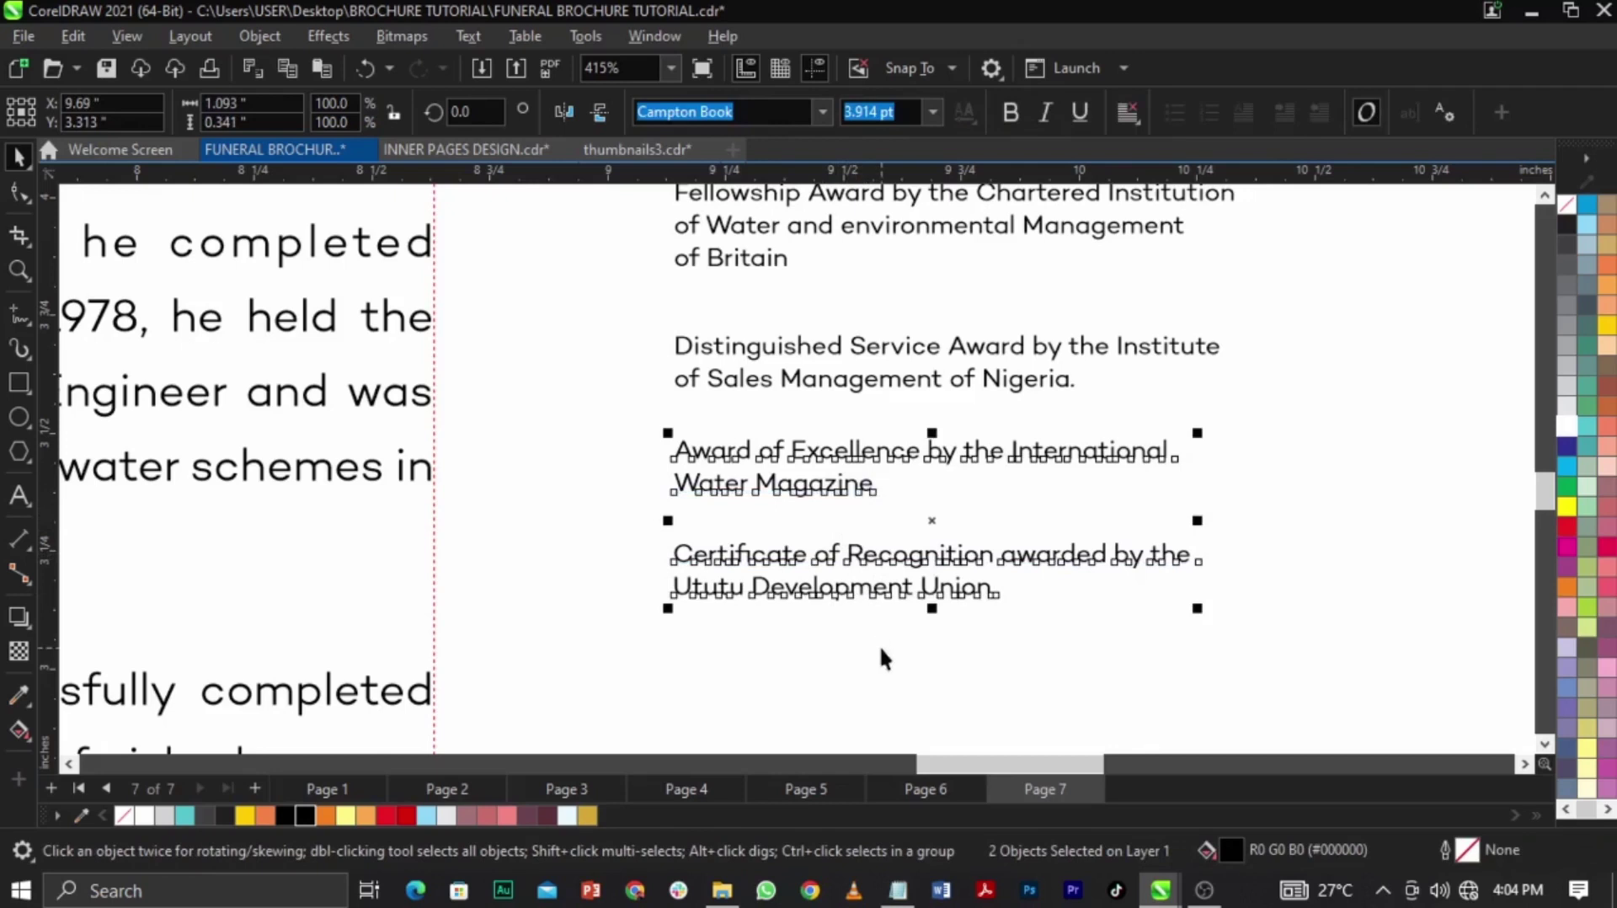
pyautogui.click(880, 656)
# Duplicate the Certificate of Recognition entry below and replace its text with "Certificate of Appreciation awarded by the Nigeria society of Engineers"
pyautogui.scroll(-2, 886, 492)
pyautogui.click(897, 878)
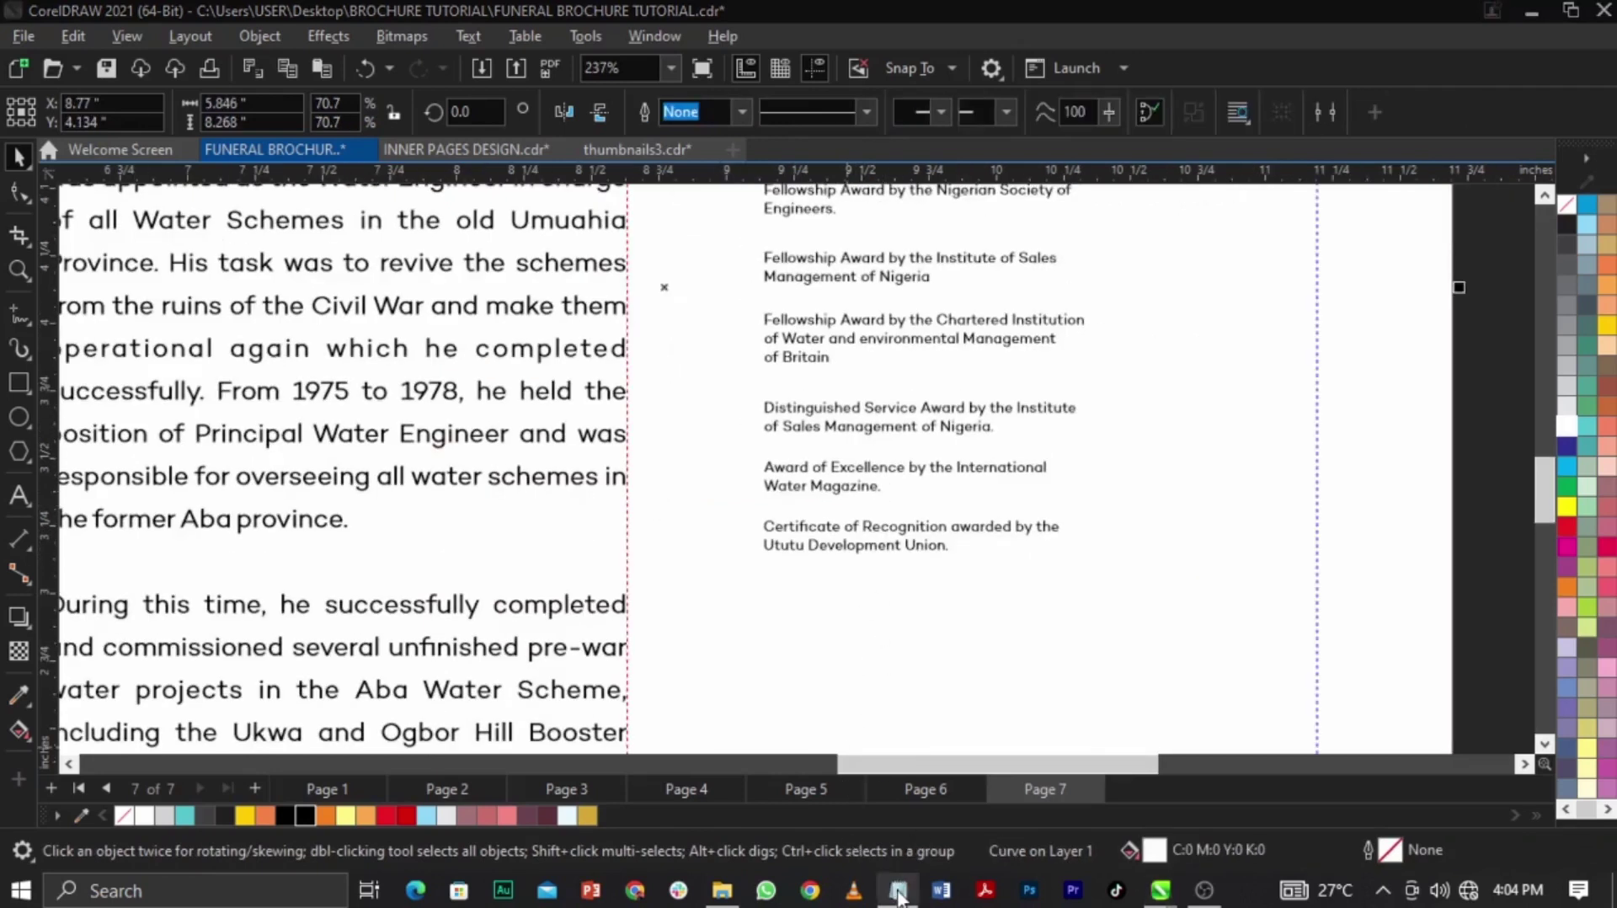
pyautogui.moveTo(1224, 706); pyautogui.dragTo(1041, 674)
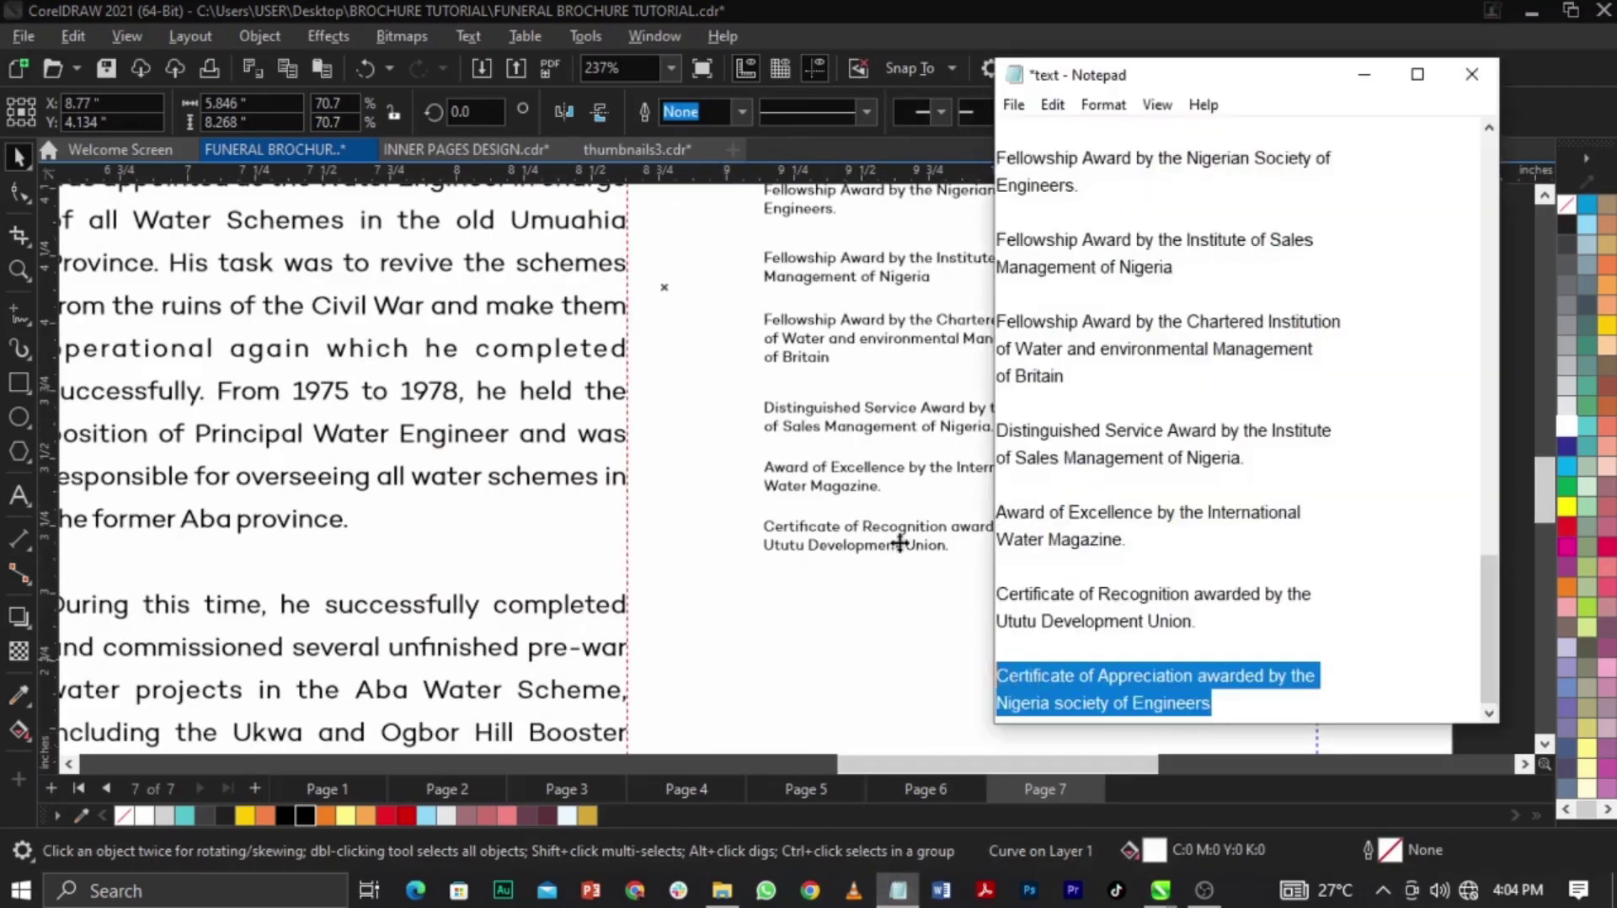
pyautogui.moveTo(891, 533); pyautogui.dragTo(895, 599)
pyautogui.rightClick(896, 599)
pyautogui.doubleClick(895, 599)
pyautogui.hotkey('ctrl', 'a')
pyautogui.write('Certificate of Appreciation awarded by the Nigeria society of Engineers')
pyautogui.hotkey('ctrl', 'space')
# Select all the award entries together and scale them up proportionally to 143.6%
pyautogui.scroll(-1, 921, 569)
pyautogui.click(1063, 482)
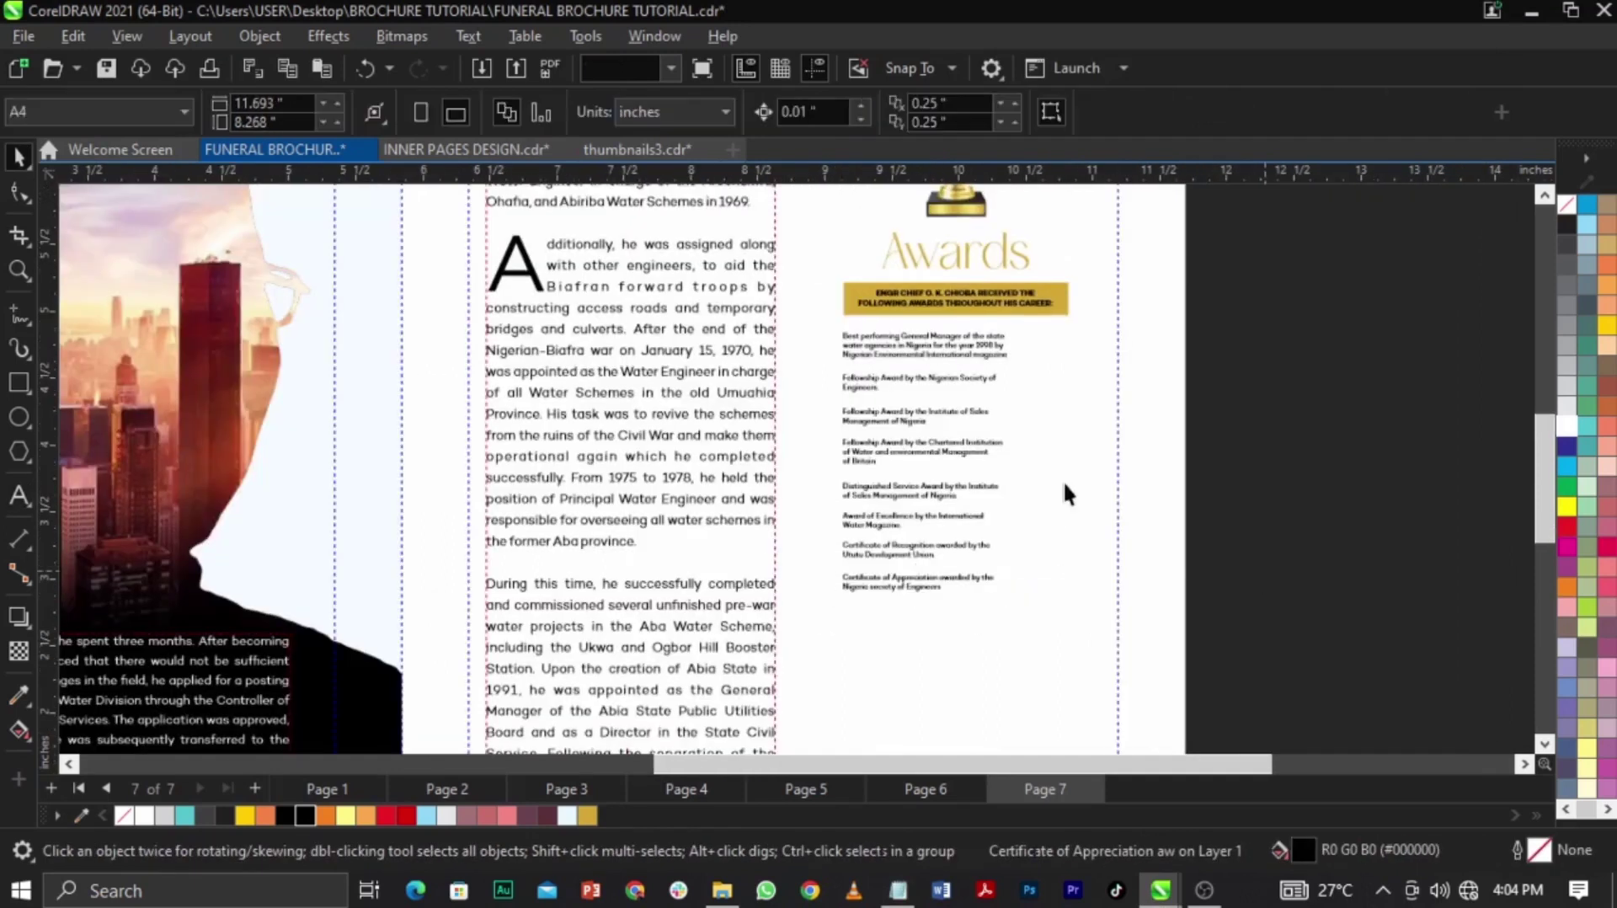
pyautogui.scroll(-1, 1245, 535)
pyautogui.scroll(-2, 1165, 608)
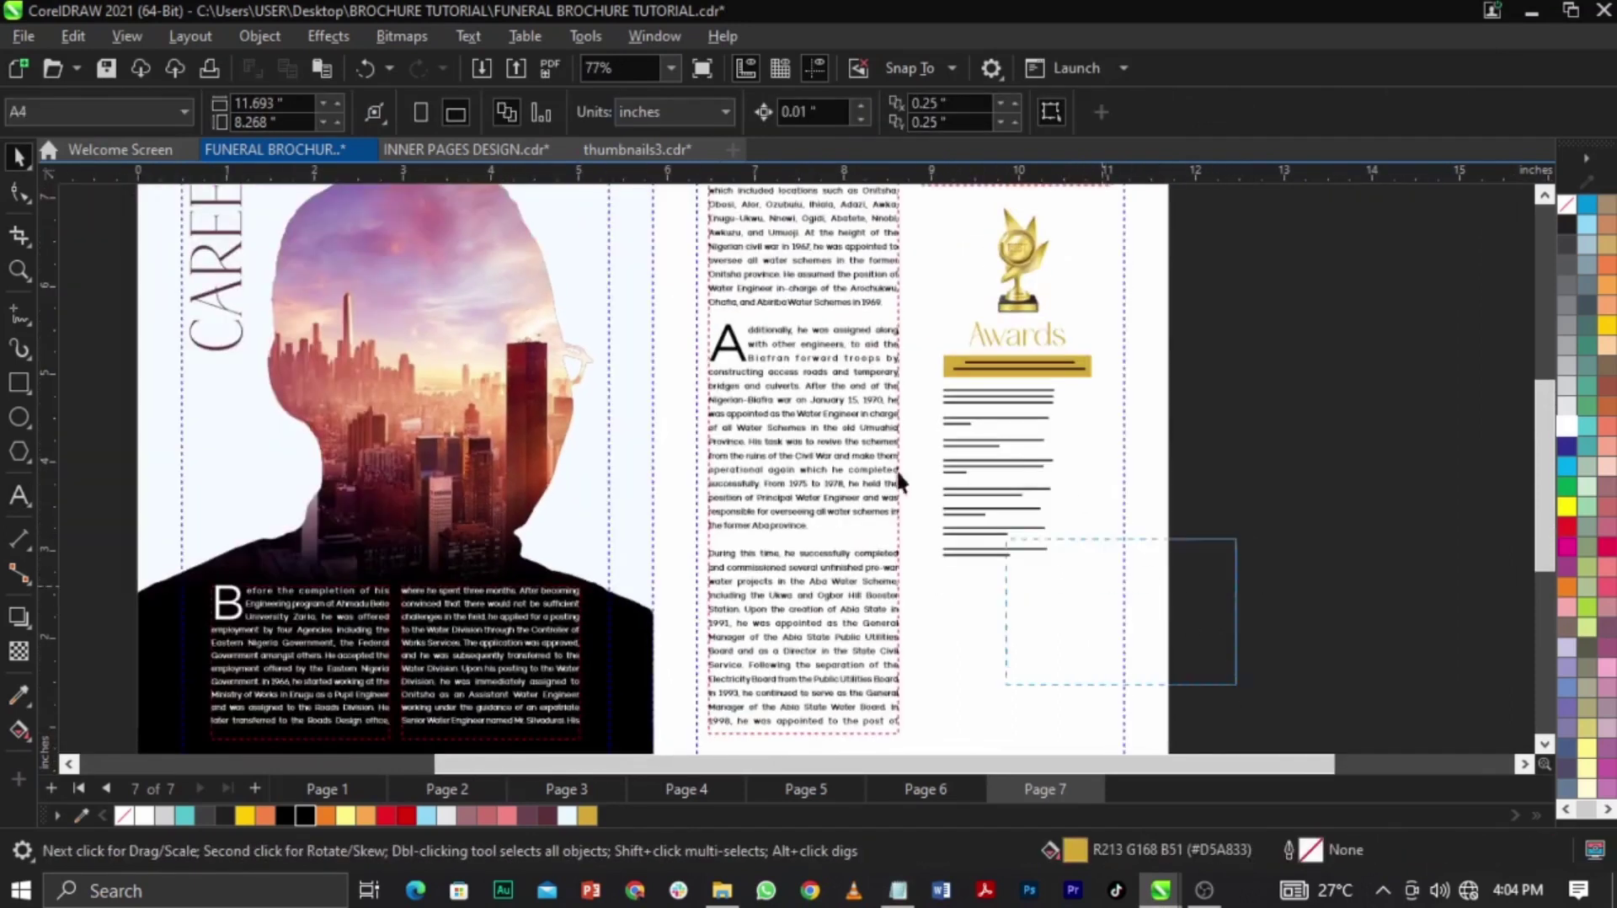
pyautogui.moveTo(851, 407); pyautogui.dragTo(856, 386)
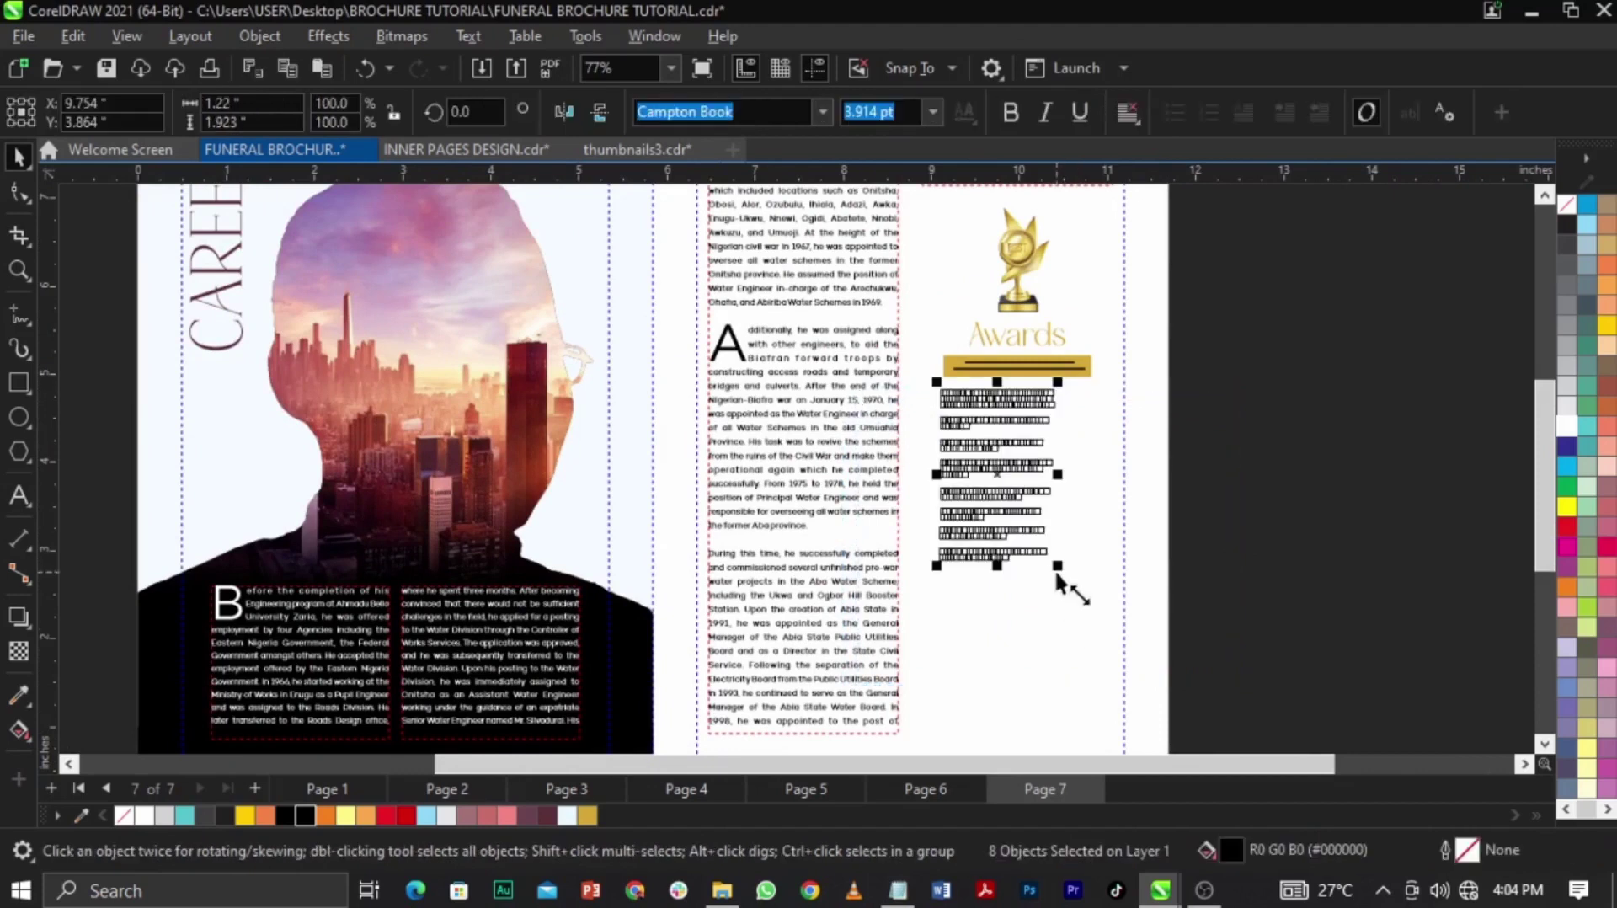
pyautogui.moveTo(1087, 632); pyautogui.dragTo(1102, 656)
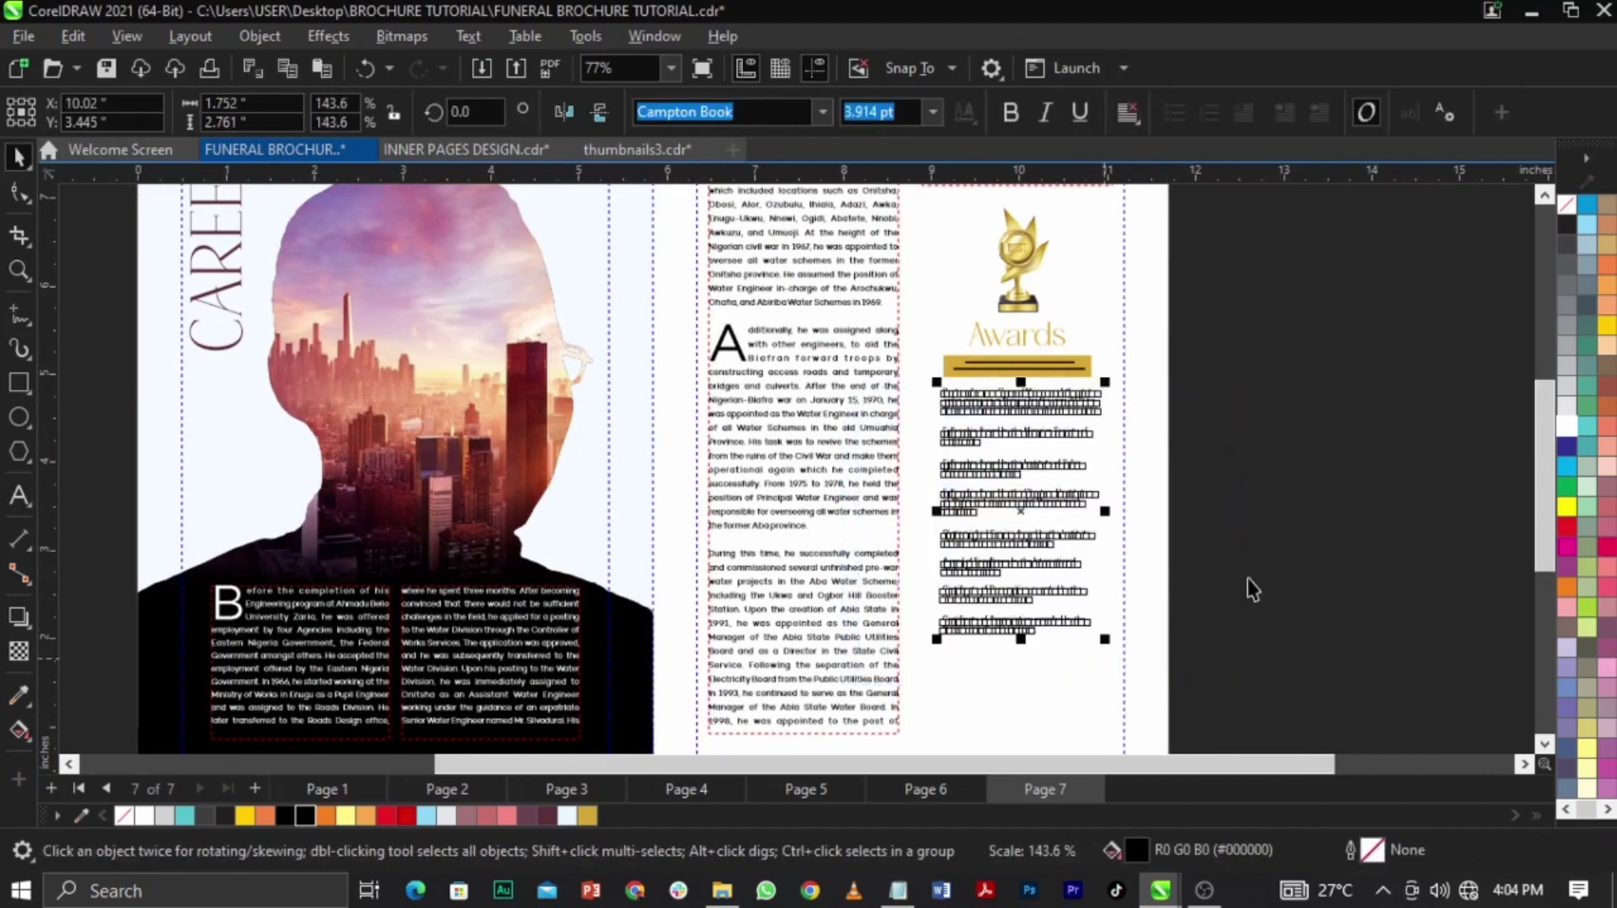
# Select the trophy, Awards heading, gold bar and all award entries and move them down the column together
pyautogui.click(1209, 472)
pyautogui.scroll(-1, 1087, 400)
pyautogui.moveTo(1234, 684); pyautogui.dragTo(882, 201)
pyautogui.moveTo(1056, 482); pyautogui.dragTo(1075, 564)
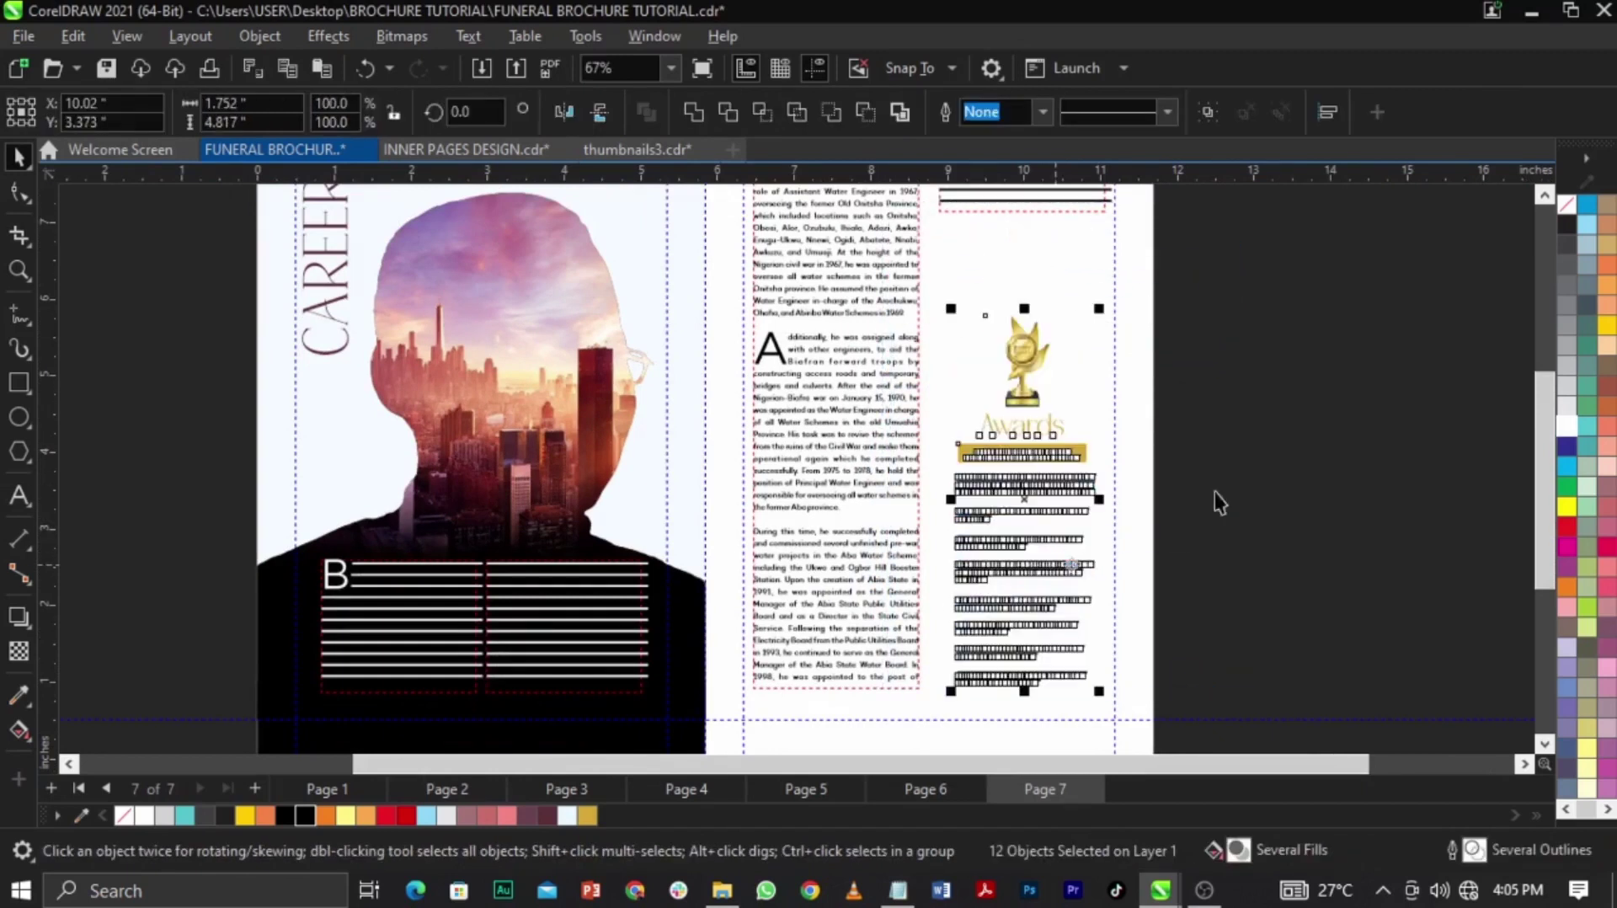
pyautogui.click(1233, 506)
# Reposition the trophy, Awards heading and gold bar higher to widen the gap above the award entries
pyautogui.press('F2')
pyautogui.moveTo(1259, 512); pyautogui.dragTo(811, 213)
pyautogui.moveTo(758, 472); pyautogui.dragTo(781, 333)
pyautogui.moveTo(851, 436); pyautogui.dragTo(880, 473)
pyautogui.moveTo(1241, 480); pyautogui.dragTo(572, 671)
pyautogui.moveTo(851, 647); pyautogui.dragTo(933, 627)
pyautogui.click(1112, 465)
# Move the trophy image down slightly so it sits closer to the Awards heading
pyautogui.scroll(-1, 1114, 456)
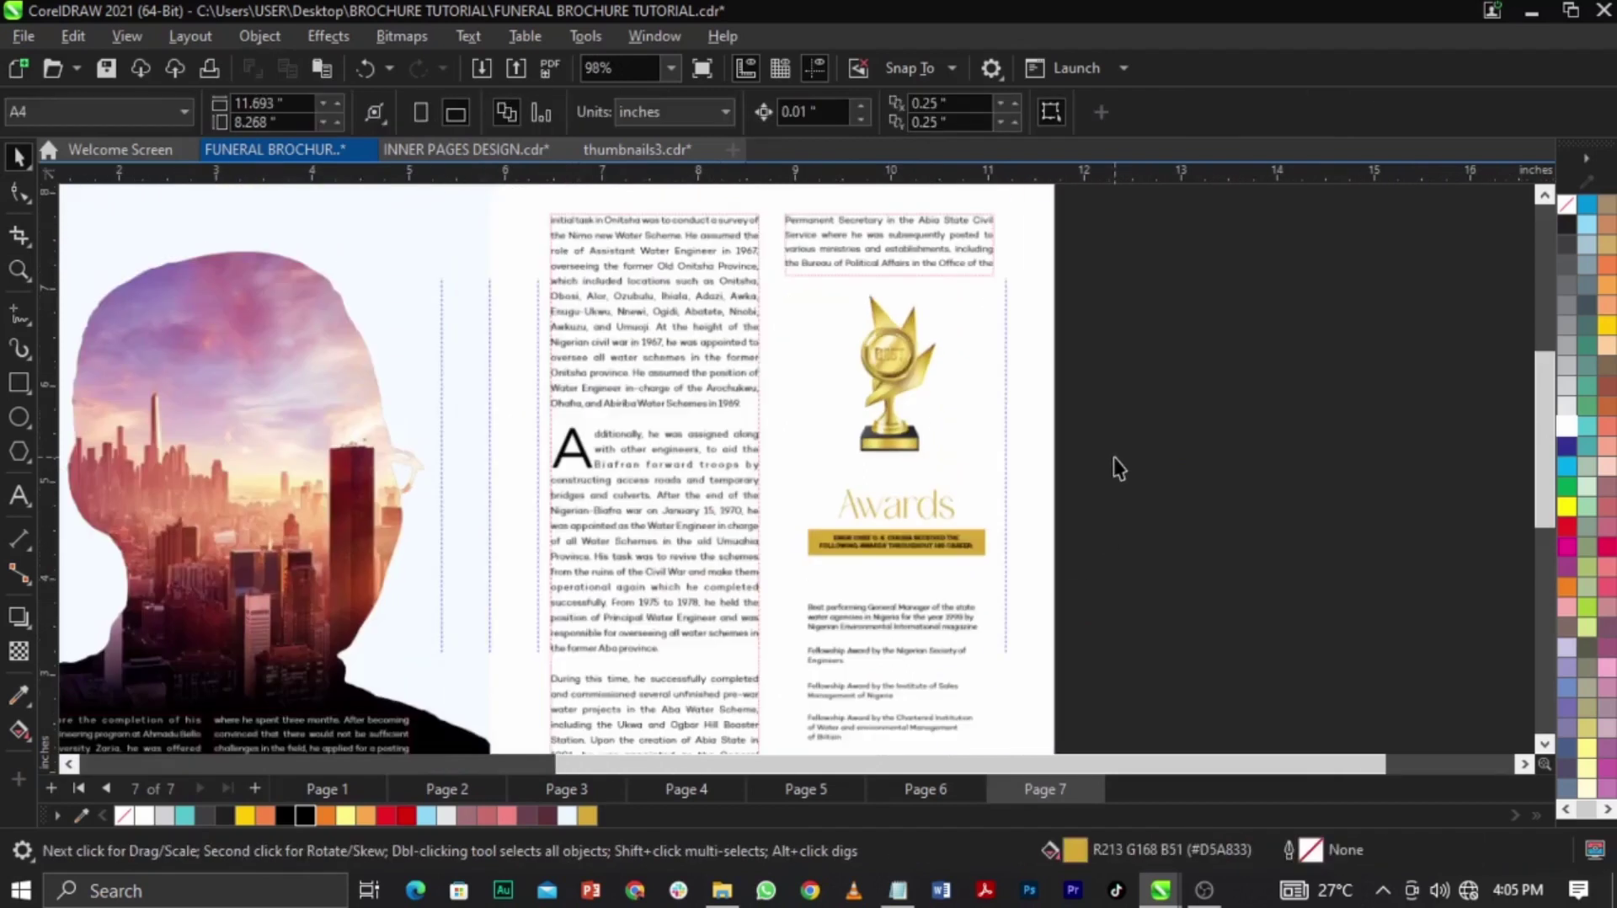
pyautogui.click(875, 377)
pyautogui.scroll(1, 872, 378)
pyautogui.moveTo(887, 402); pyautogui.dragTo(910, 431)
pyautogui.scroll(-2, 910, 432)
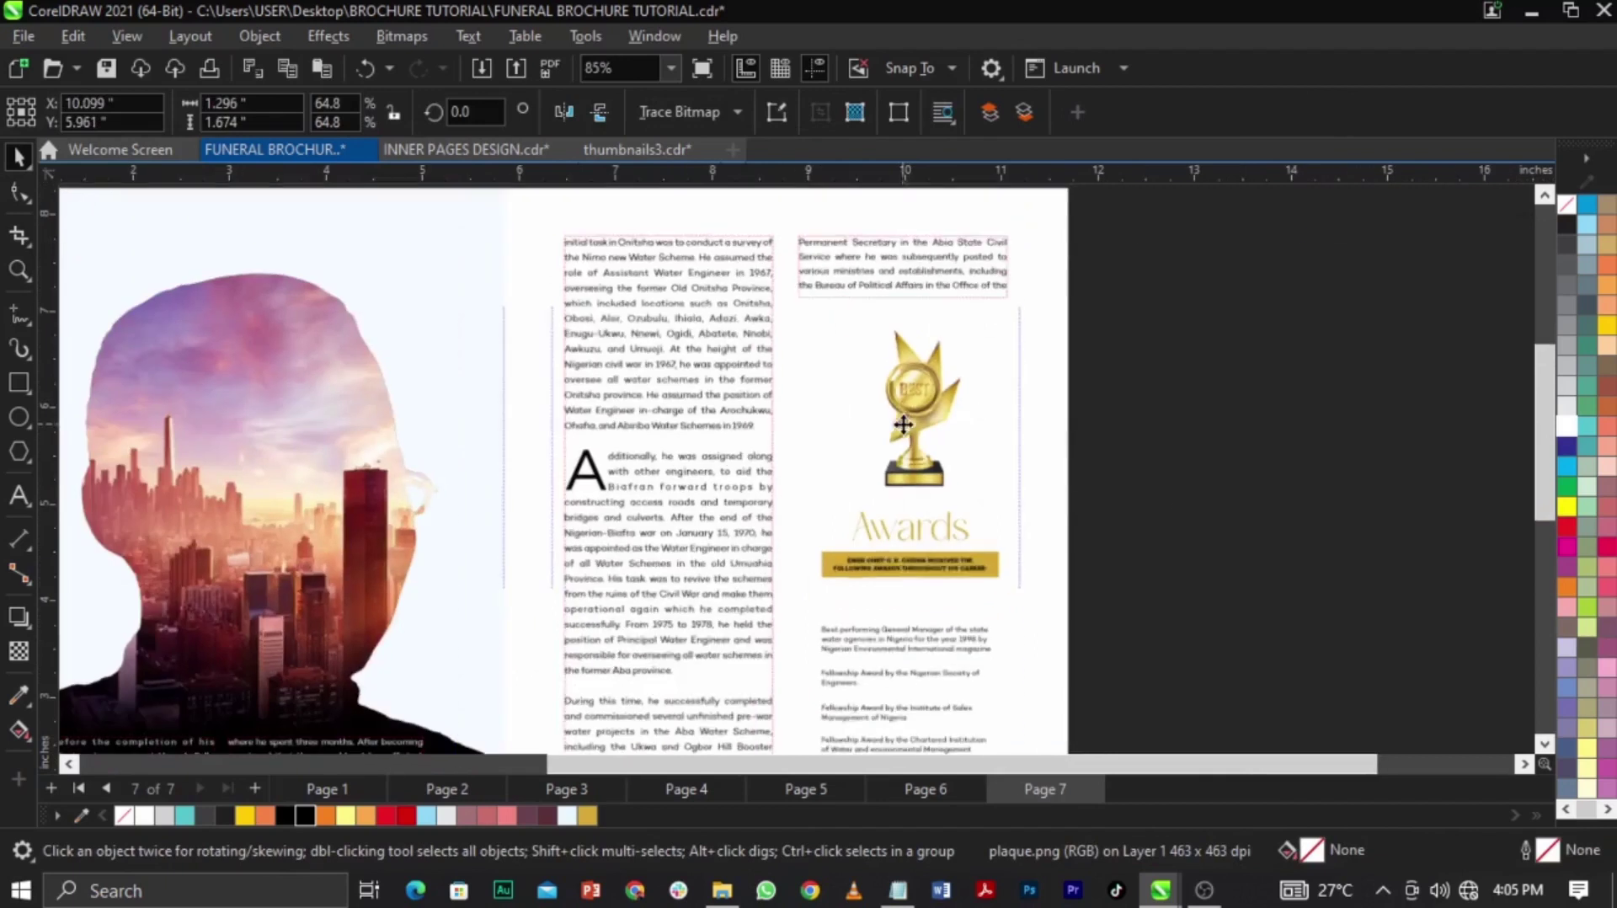
pyautogui.click(1155, 441)
# Copy the memorial footer logo from the left half of page 6 and paste it onto page 7
pyautogui.scroll(-1, 1307, 492)
pyautogui.press('pageup')
pyautogui.moveTo(351, 644); pyautogui.dragTo(615, 740)
pyautogui.press('pagedown')
pyautogui.hotkey('ctrl', 'v')
# Move the two white career text columns up slightly, group them, and centre them horizontally on the black silhouette
pyautogui.press('F2')
pyautogui.moveTo(318, 470); pyautogui.dragTo(884, 679)
pyautogui.click(788, 496)
pyautogui.moveTo(788, 496); pyautogui.dragTo(795, 478)
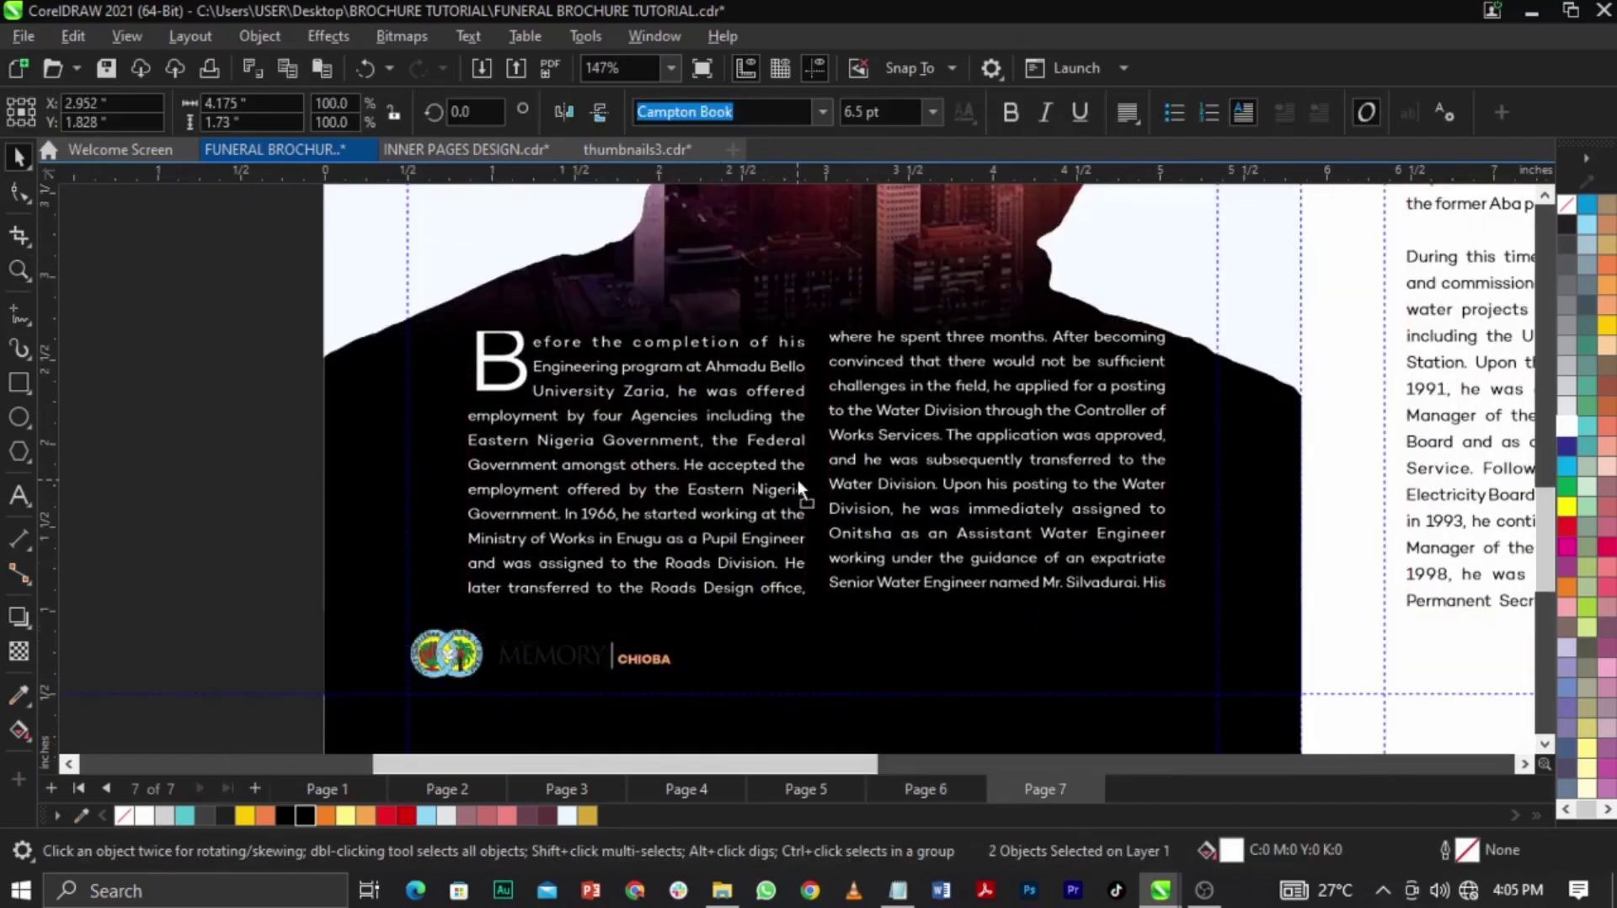
pyautogui.hotkey('ctrl', 'g')
pyautogui.keyDown('shift'); pyautogui.click(850, 659); pyautogui.keyUp('shift')
pyautogui.press('c')
# Move the pasted footer logo down to the bottom margin guide on the black area
pyautogui.press('F2')
pyautogui.moveTo(252, 551); pyautogui.dragTo(825, 744)
pyautogui.moveTo(188, 358); pyautogui.dragTo(1169, 591)
pyautogui.scroll(1, 863, 440)
pyautogui.moveTo(900, 461); pyautogui.dragTo(897, 508)
pyautogui.moveTo(1290, 417)
pyautogui.mouseDown()
pyautogui.moveTo(1276, 467)
pyautogui.moveTo(1292, 438)
pyautogui.mouseUp()
# Fill the "In Loving Memory" and family name lettering in the footer on the black area with white
pyautogui.click(716, 415)
pyautogui.moveTo(526, 433); pyautogui.dragTo(1167, 670)
pyautogui.moveTo(1385, 435); pyautogui.dragTo(552, 679)
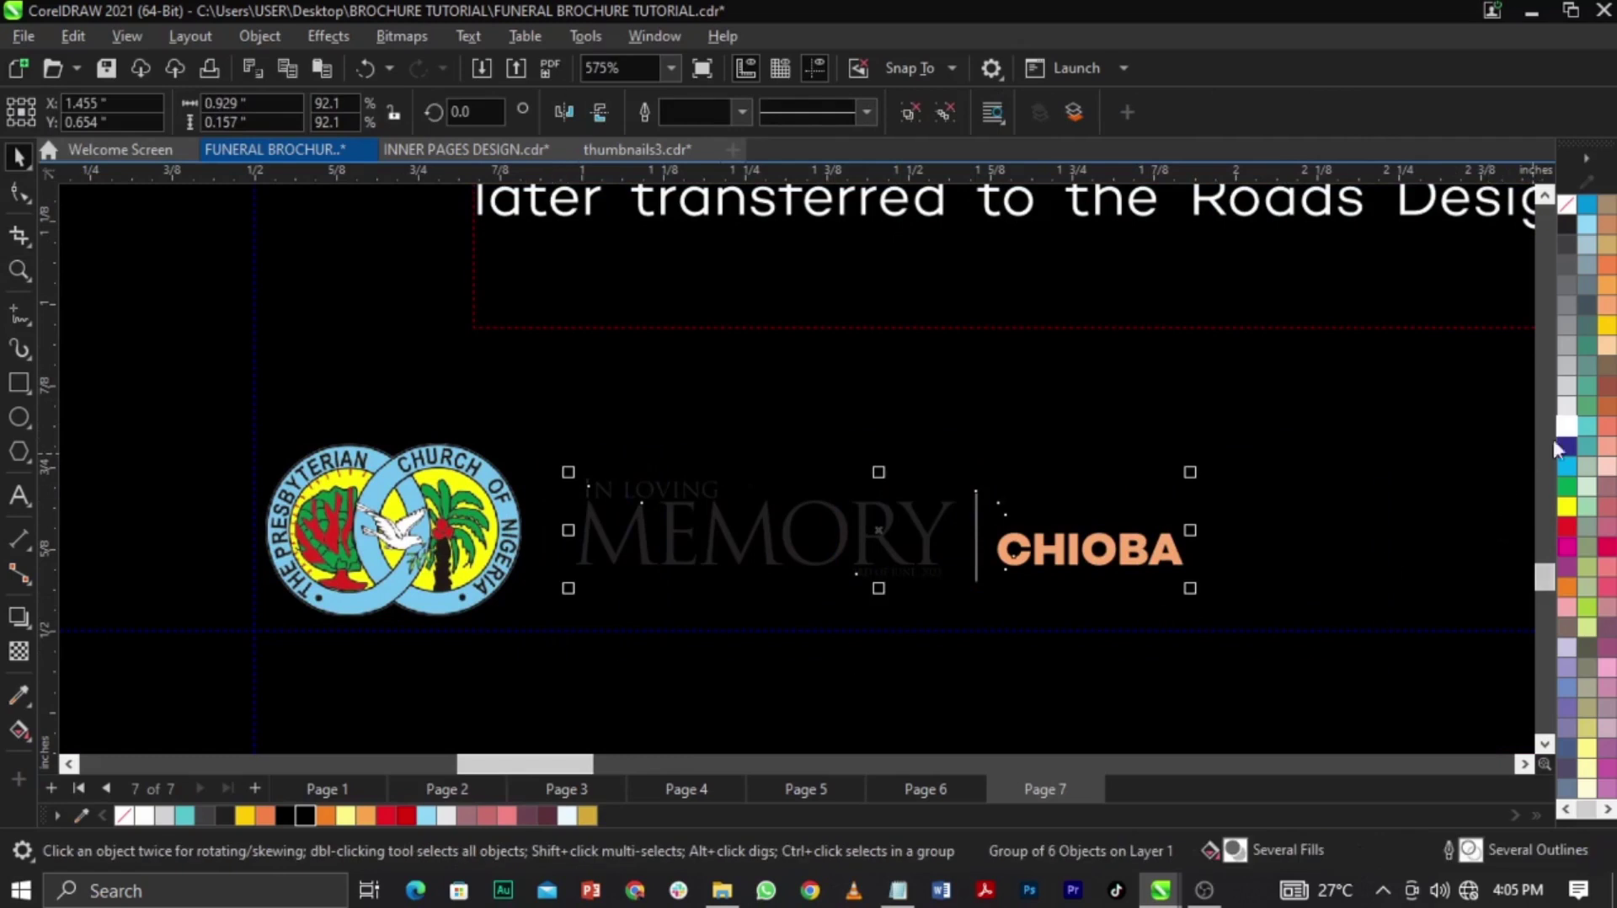
pyautogui.click(1567, 428)
pyautogui.click(1454, 466)
pyautogui.hotkey('shift', 'F4')
pyautogui.click(1467, 539)
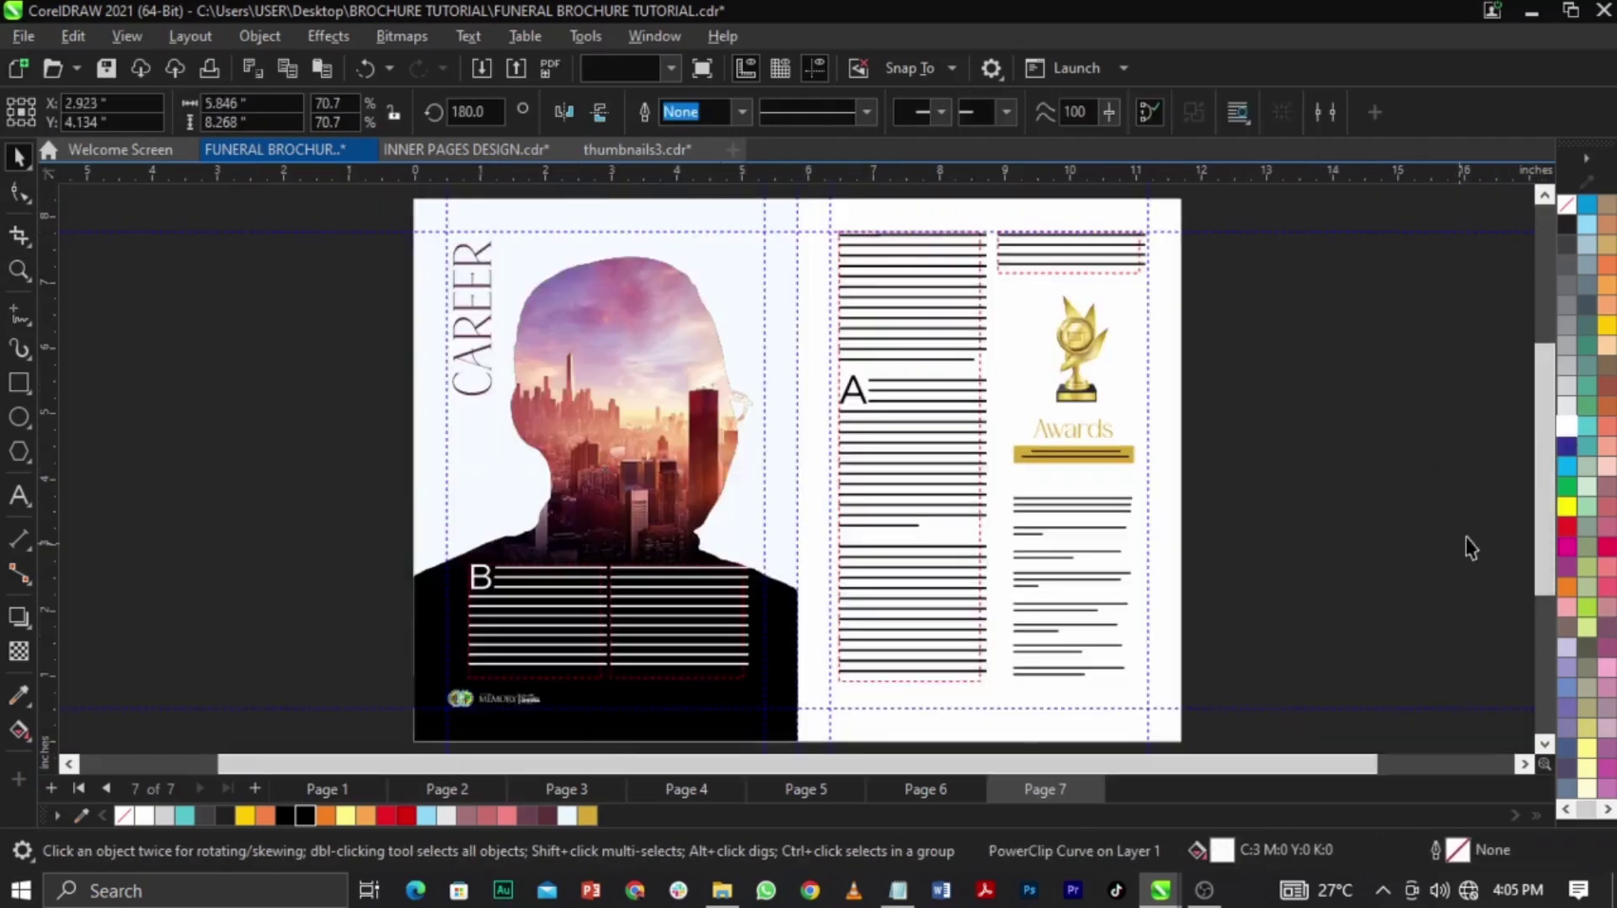
pyautogui.click(1470, 548)
# Copy the memorial footer logo from the right half of page 6 and paste it onto page 7
pyautogui.press('pageup')
pyautogui.moveTo(1217, 642); pyautogui.dragTo(671, 735)
pyautogui.hotkey('ctrl', 'c')
pyautogui.press('pagedown')
pyautogui.hotkey('ctrl', 'v')
pyautogui.click(1321, 558)
# Move the right-hand page's footer logo down to the bottom margin guide, below the career text column
pyautogui.press('F2')
pyautogui.moveTo(635, 534); pyautogui.dragTo(1200, 752)
pyautogui.click(613, 578)
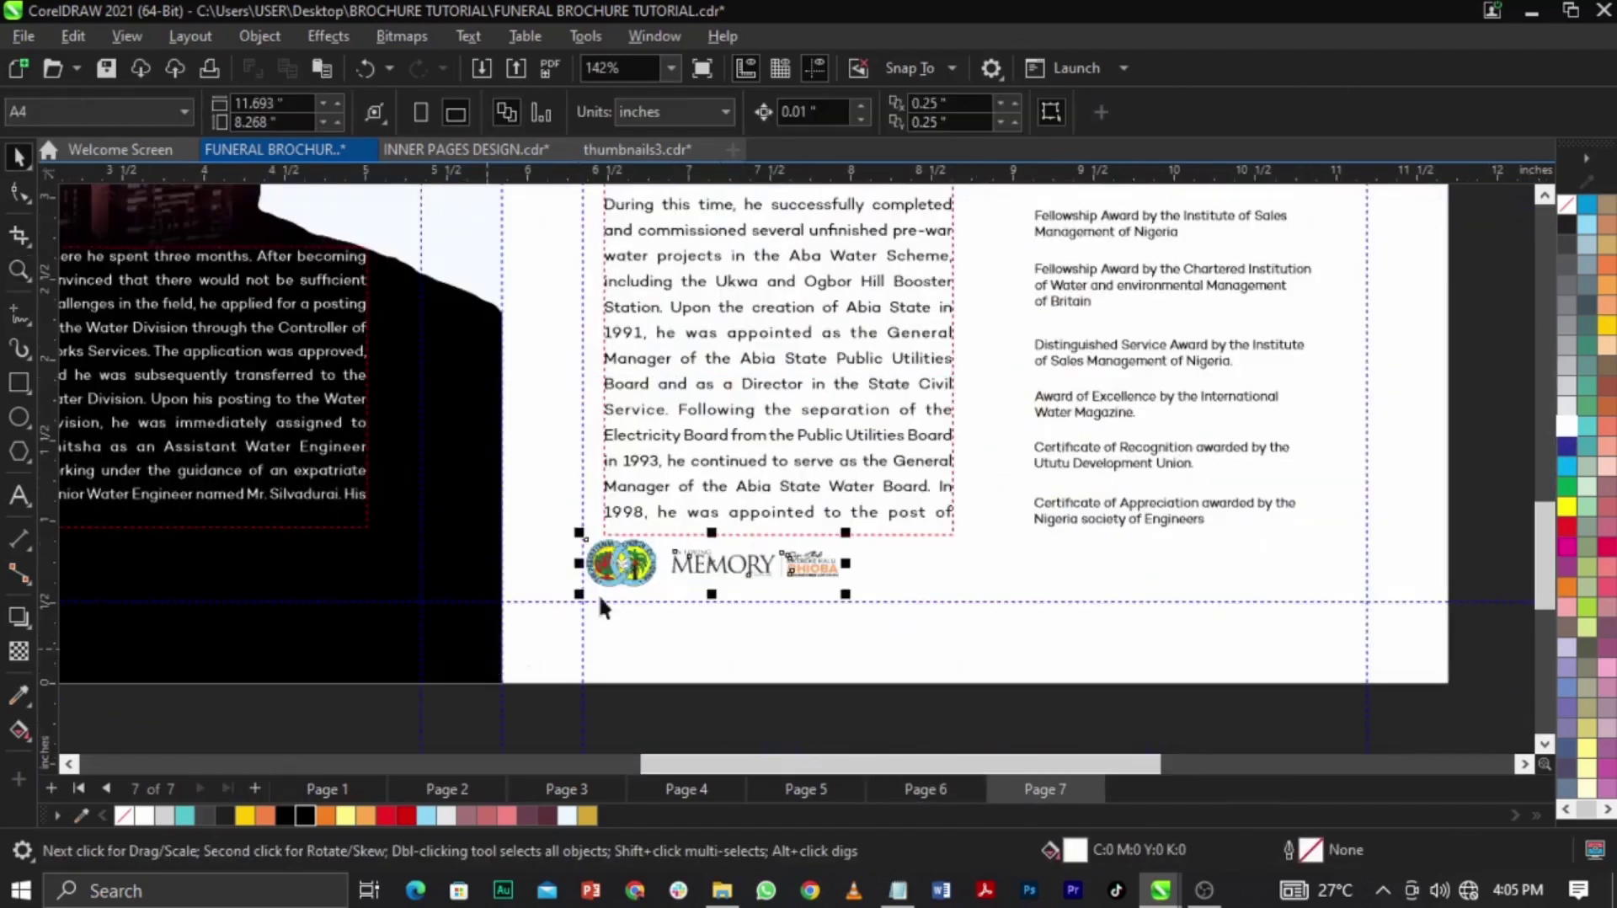
pyautogui.hotkey('shift', 'F2')
pyautogui.moveTo(1368, 421); pyautogui.dragTo(1116, 462)
pyautogui.moveTo(784, 532); pyautogui.dragTo(783, 591)
pyautogui.scroll(-2, 786, 591)
pyautogui.hotkey('shift', 'F4')
pyautogui.click(1272, 521)
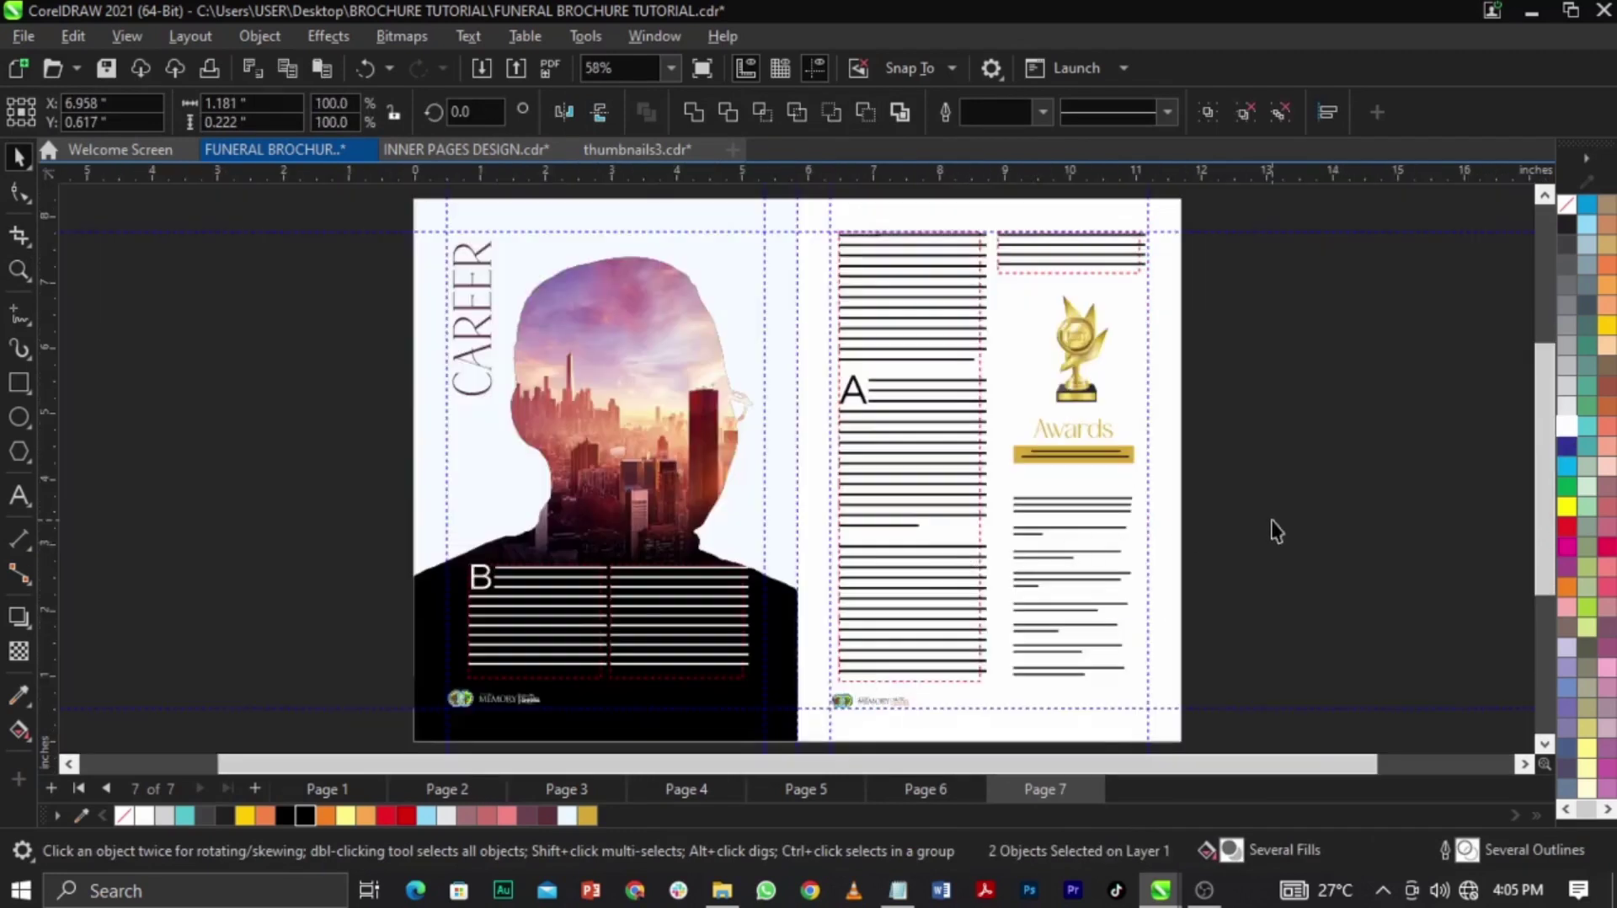
# Preview the finished page 7 spread in full screen
pyautogui.click(1271, 519)
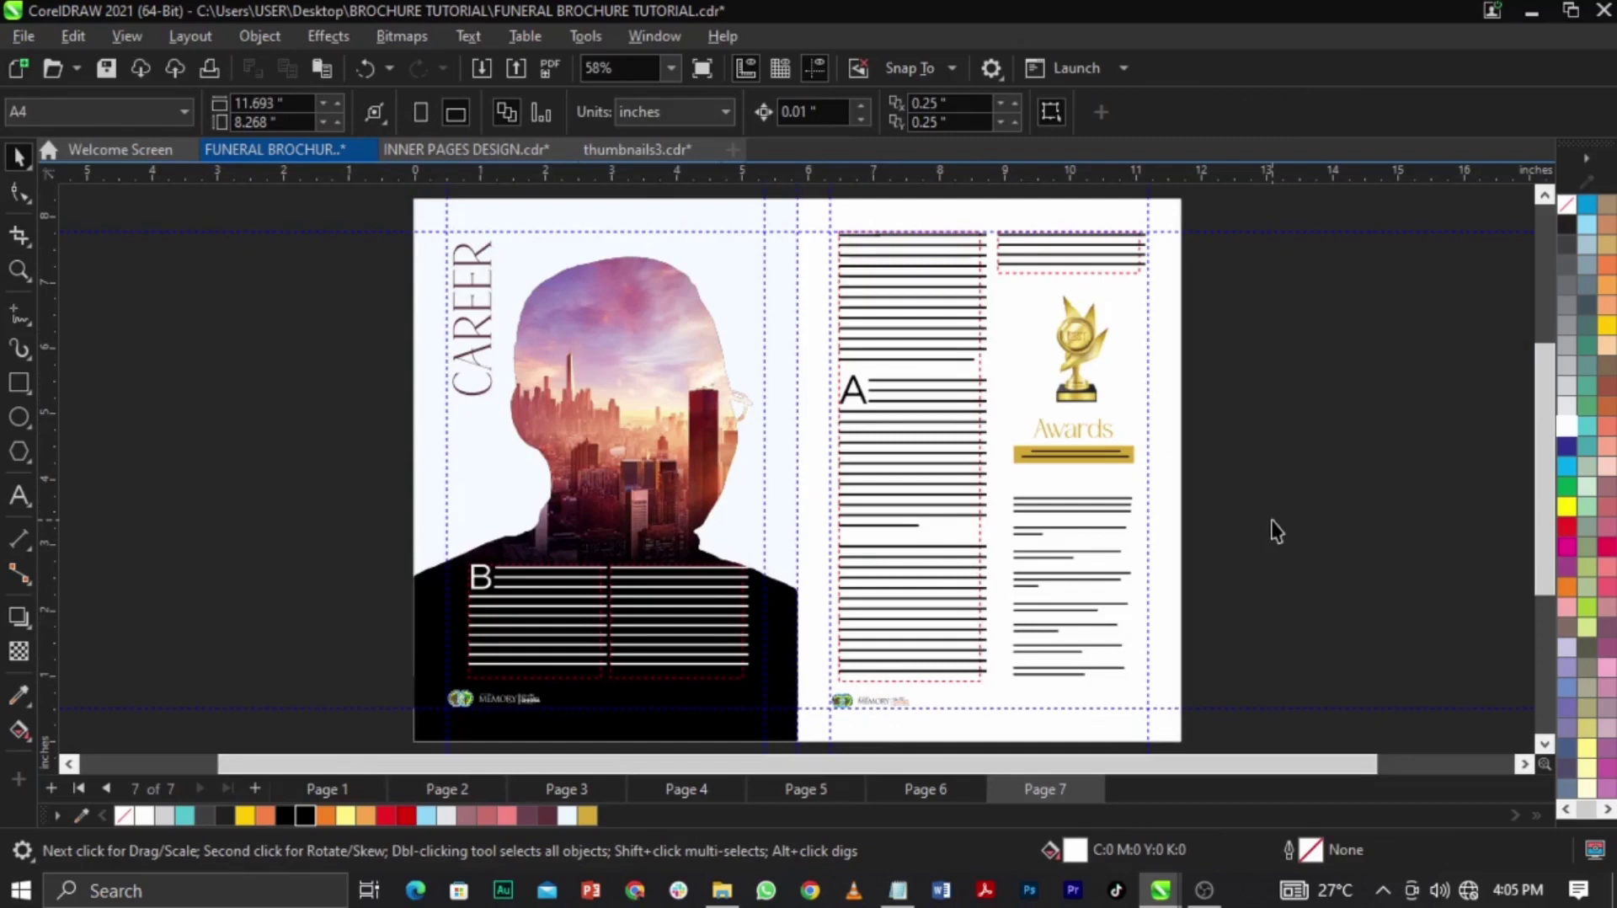
pyautogui.press('F9')
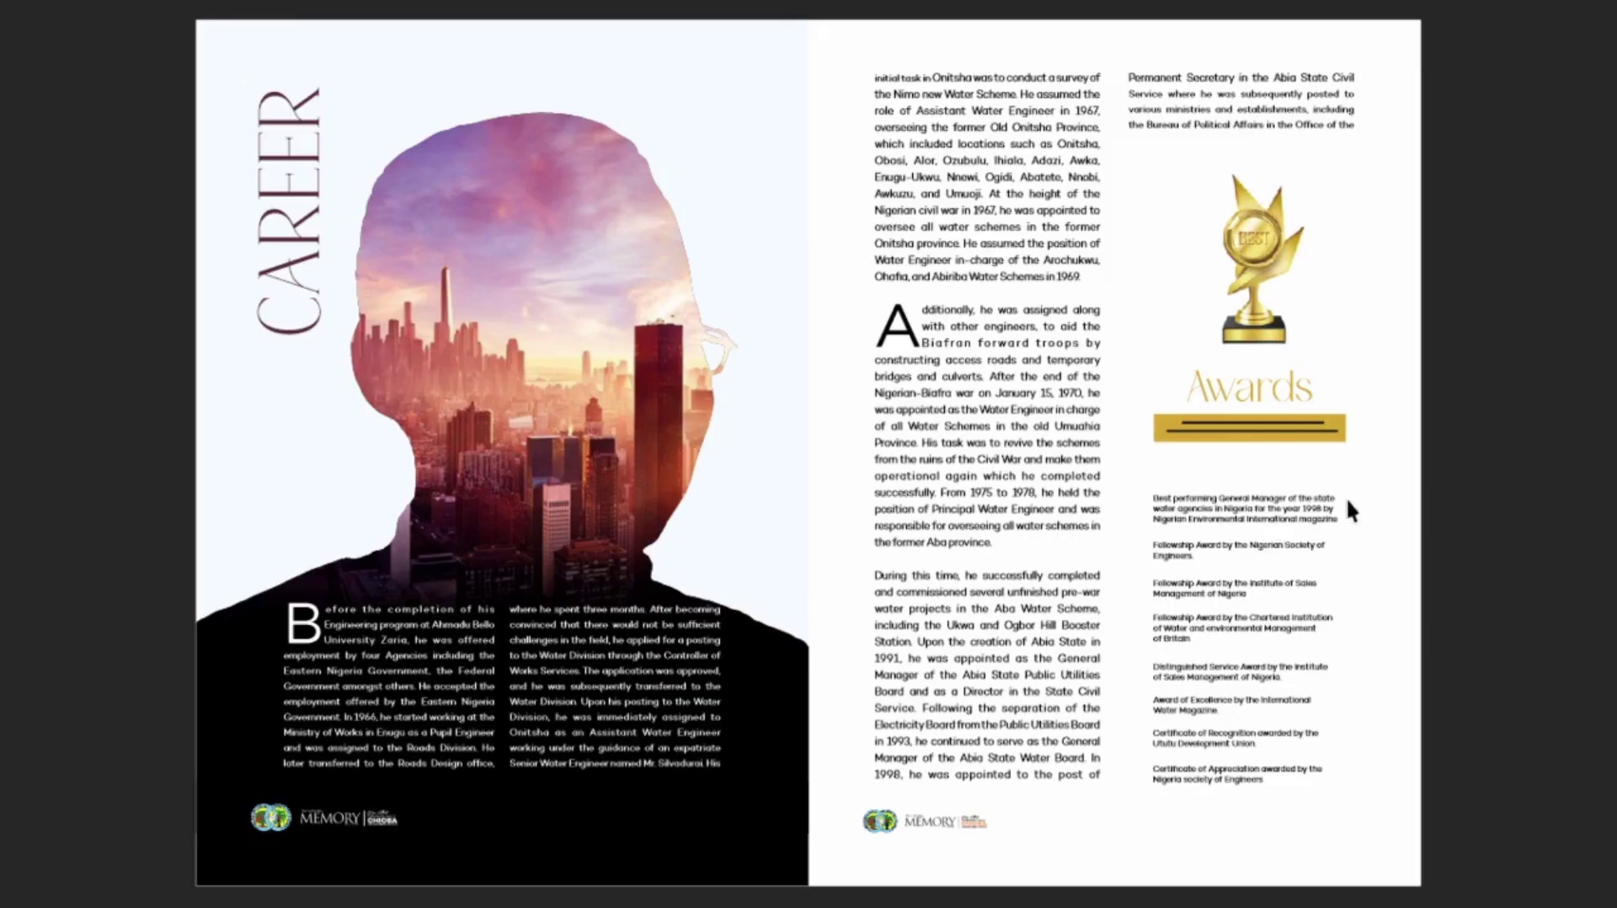
pyautogui.click(1346, 497)
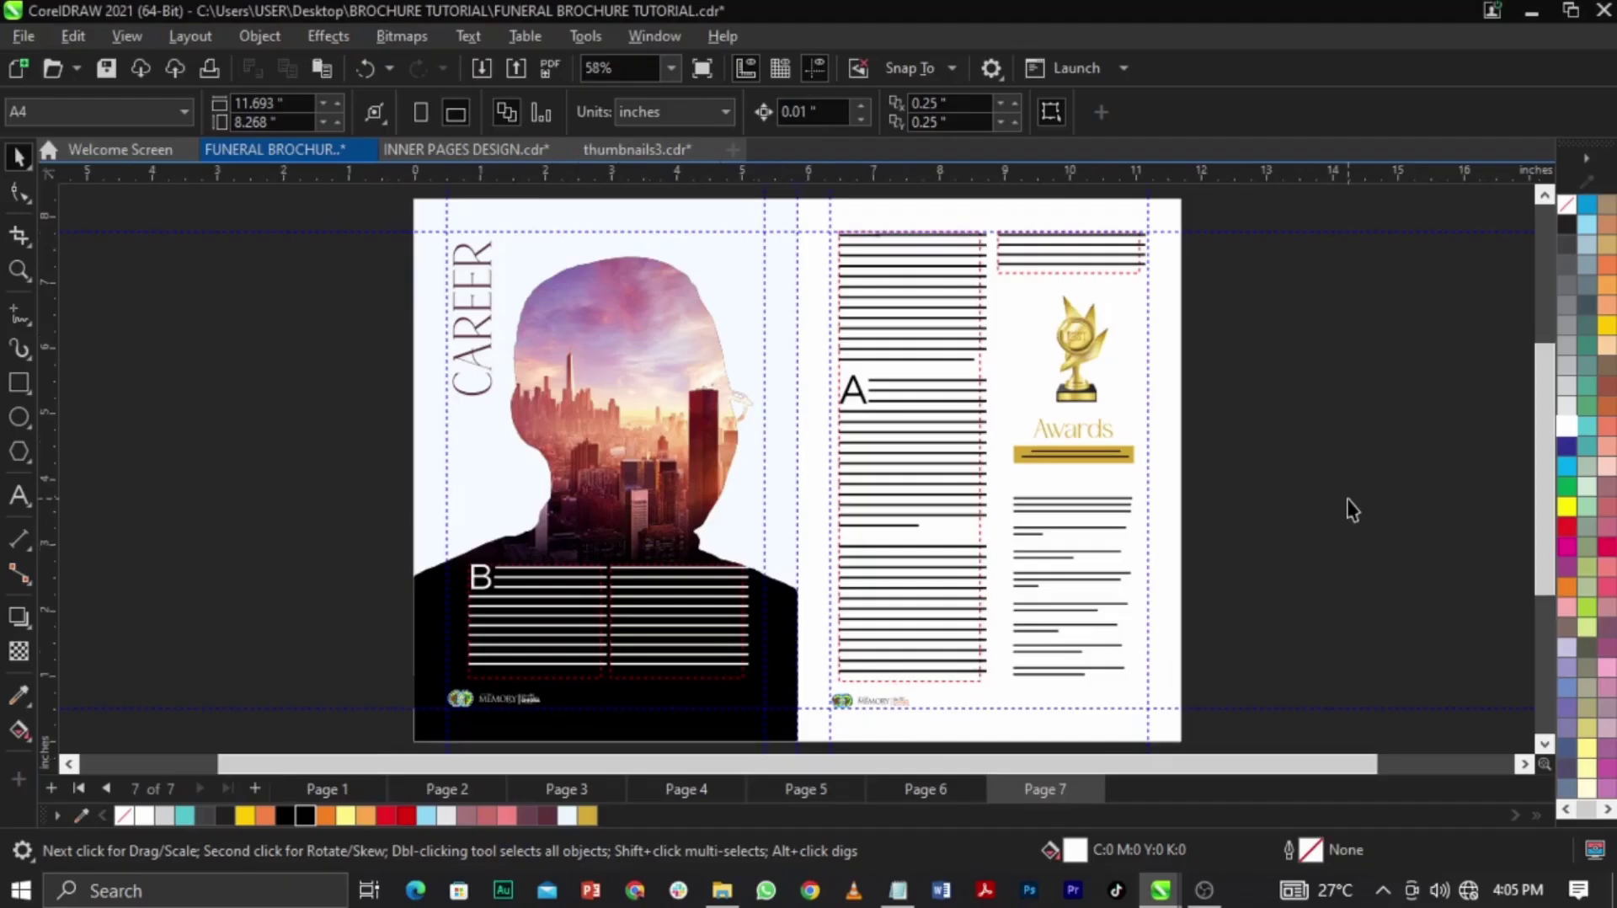
# Copy the white name title from the Biography cover on page 5 and place it over the lower centre of page 7's silhouette
pyautogui.press('pageup')
pyautogui.press('pageup')
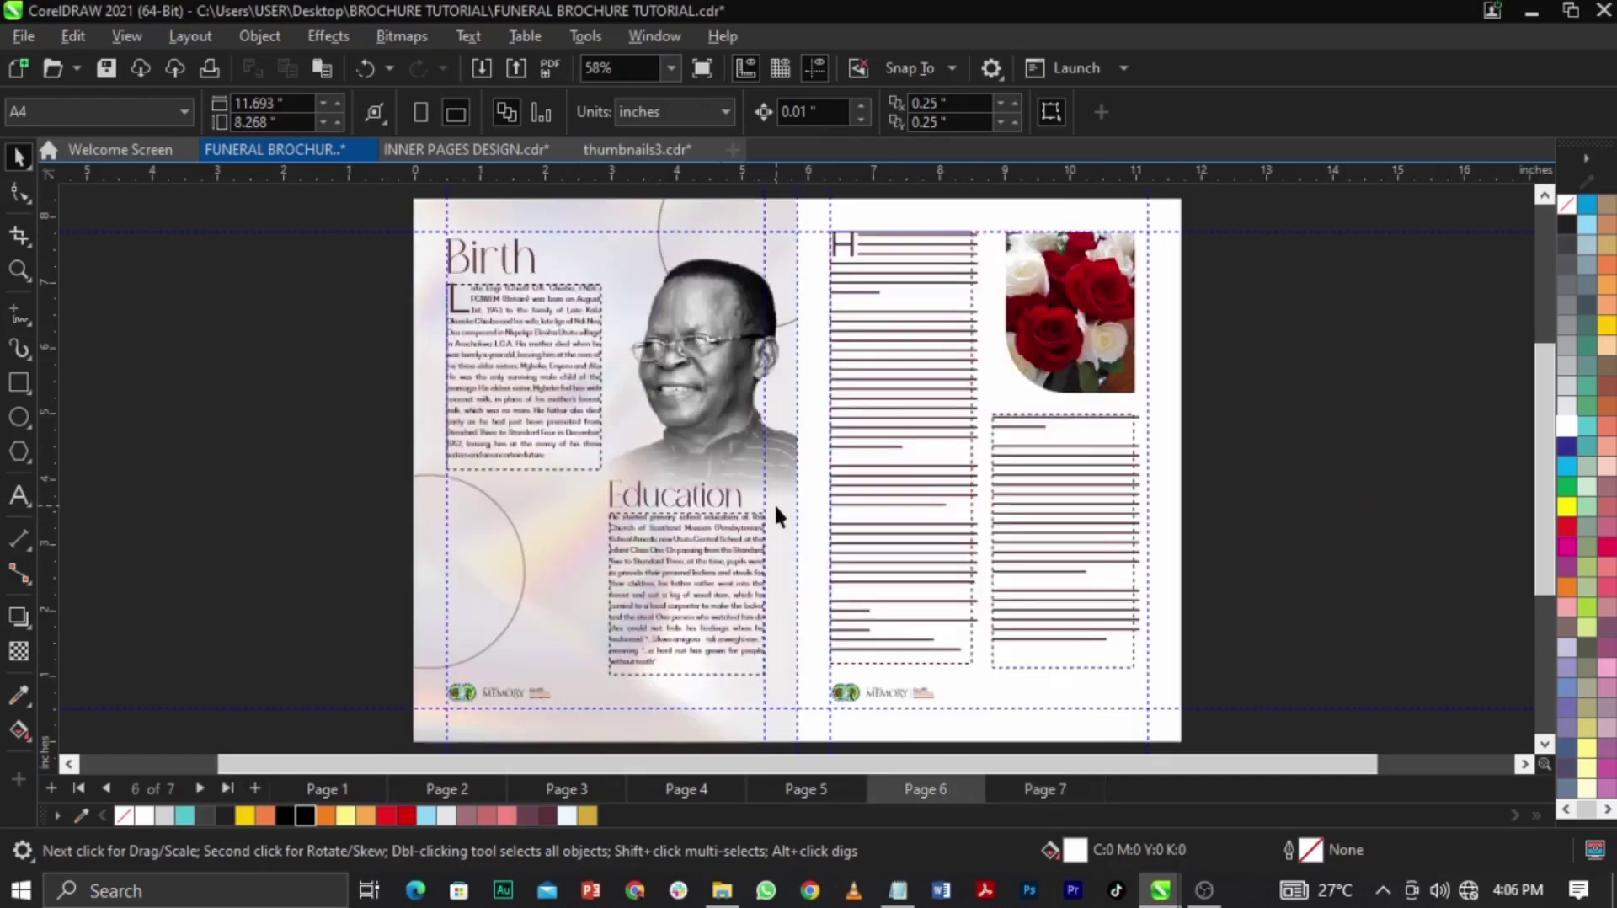
pyautogui.press('pageup')
pyautogui.moveTo(1308, 276); pyautogui.dragTo(923, 431)
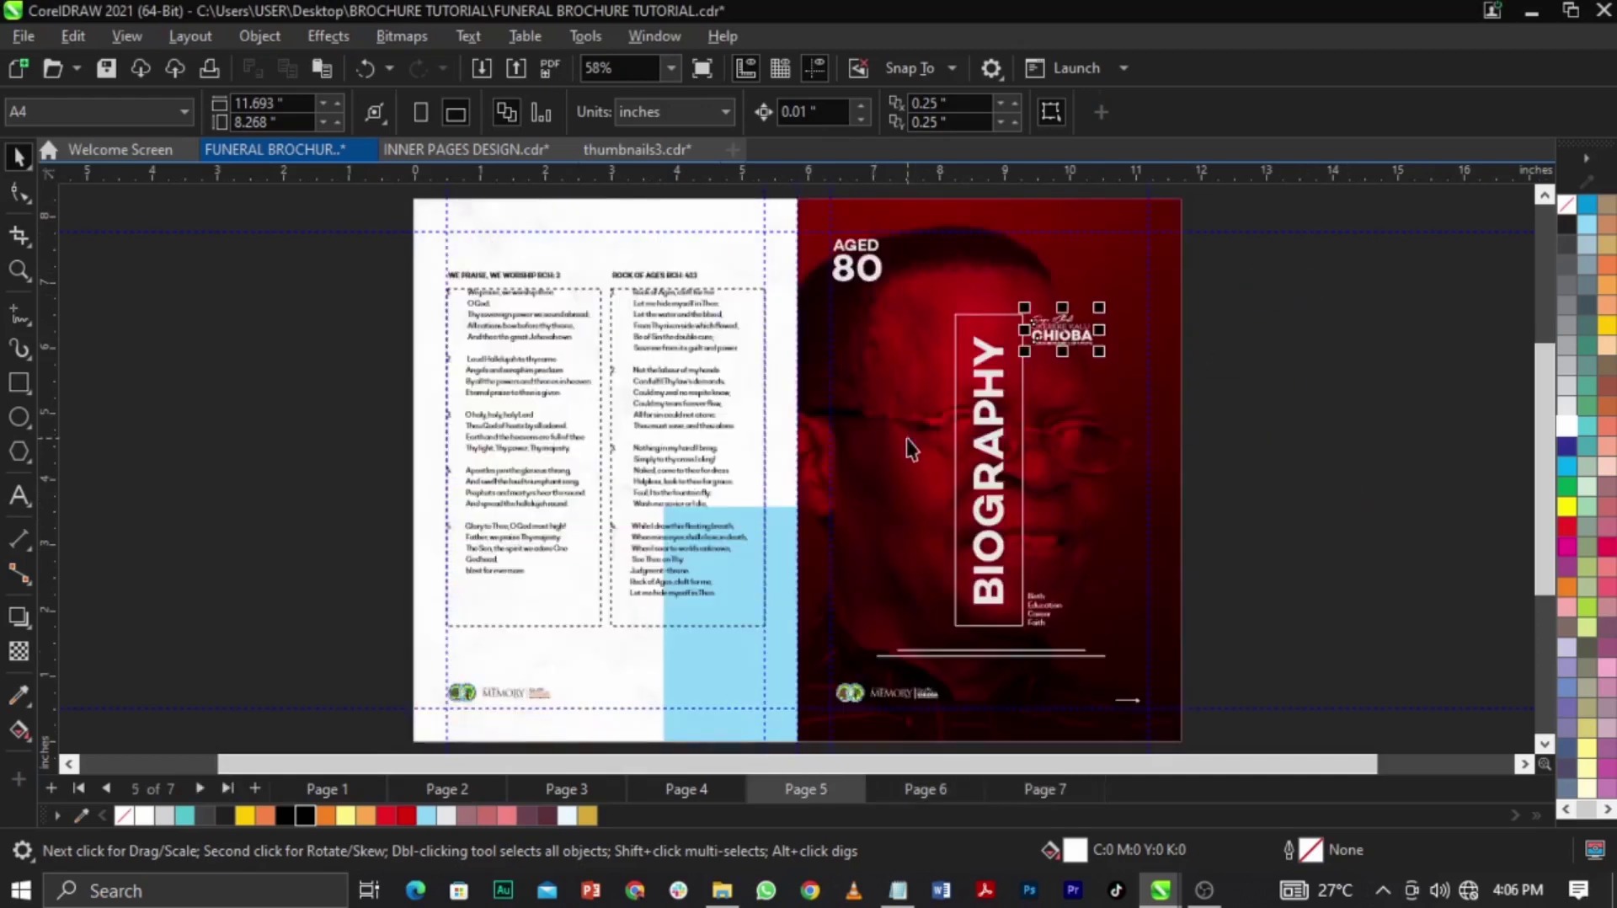
pyautogui.click(1308, 399)
pyautogui.press('pagedown')
pyautogui.press('pagedown')
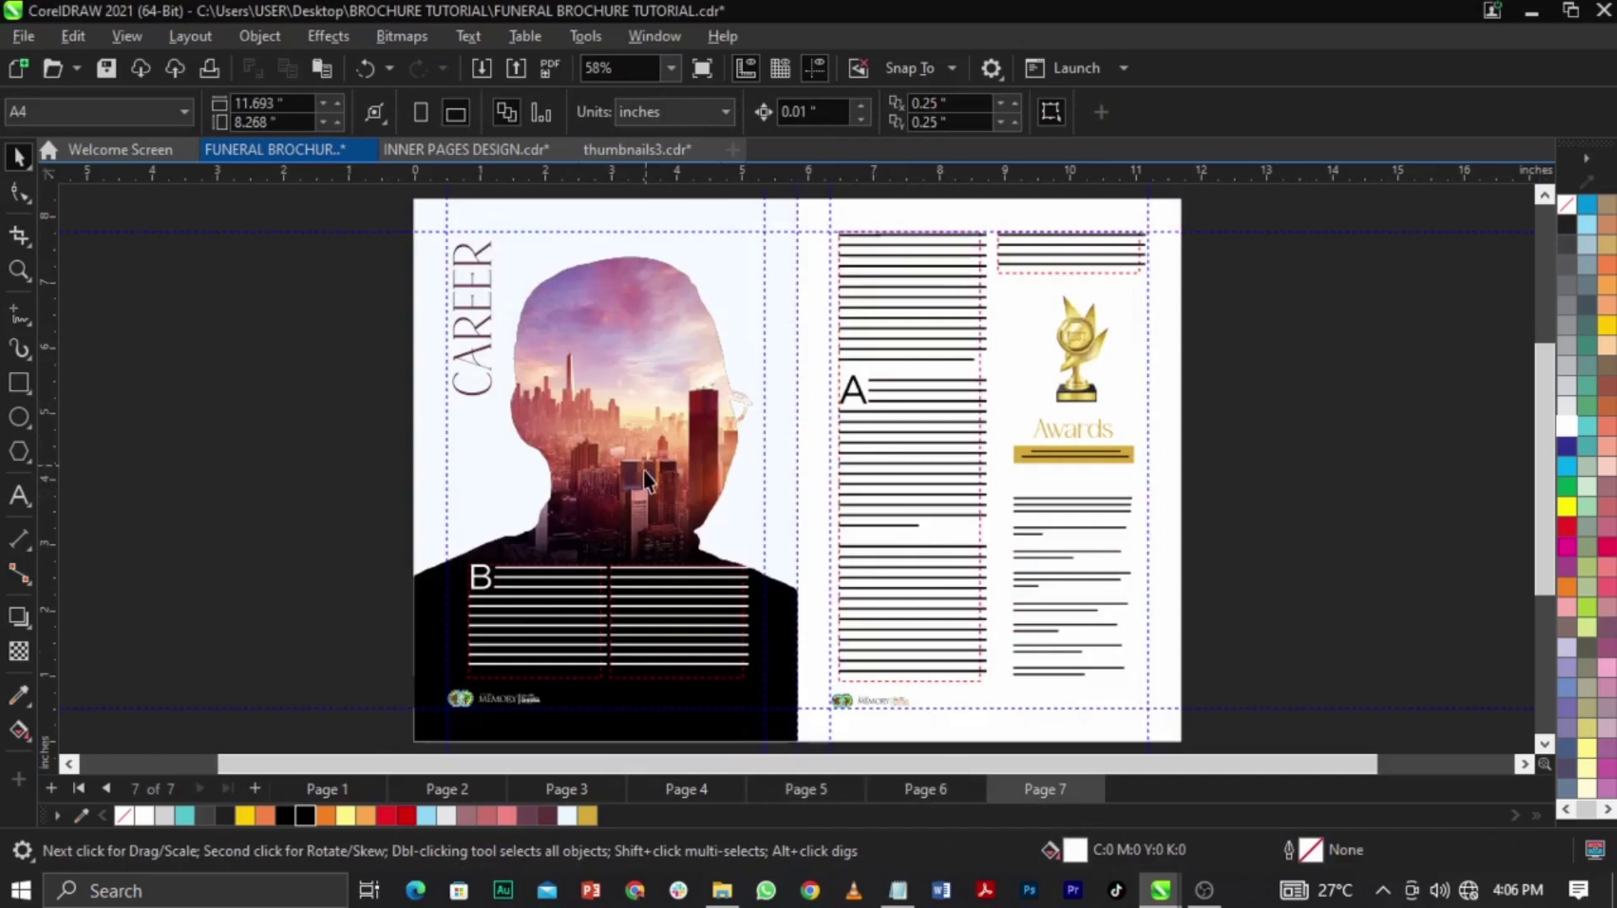
pyautogui.moveTo(1079, 337); pyautogui.dragTo(611, 539)
pyautogui.scroll(4, 506, 556)
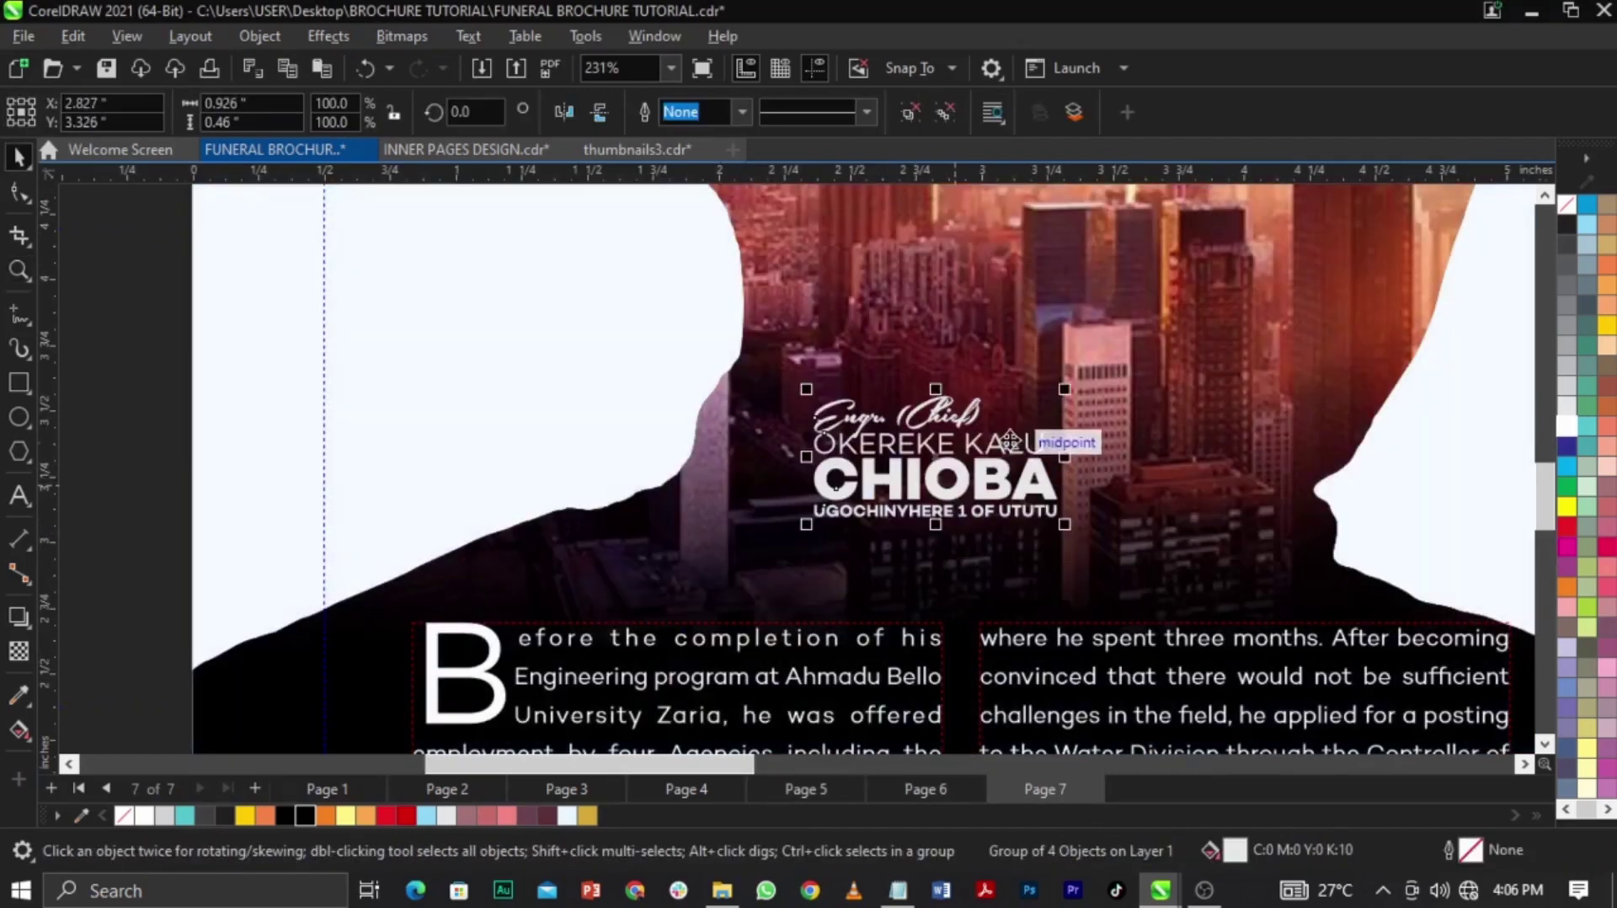
# Scale the white name title on page 7's silhouette down to about 87% and preview the spread in full screen
pyautogui.moveTo(1065, 389); pyautogui.dragTo(1022, 484)
pyautogui.press('F4')
pyautogui.click(1359, 552)
pyautogui.press('F9')
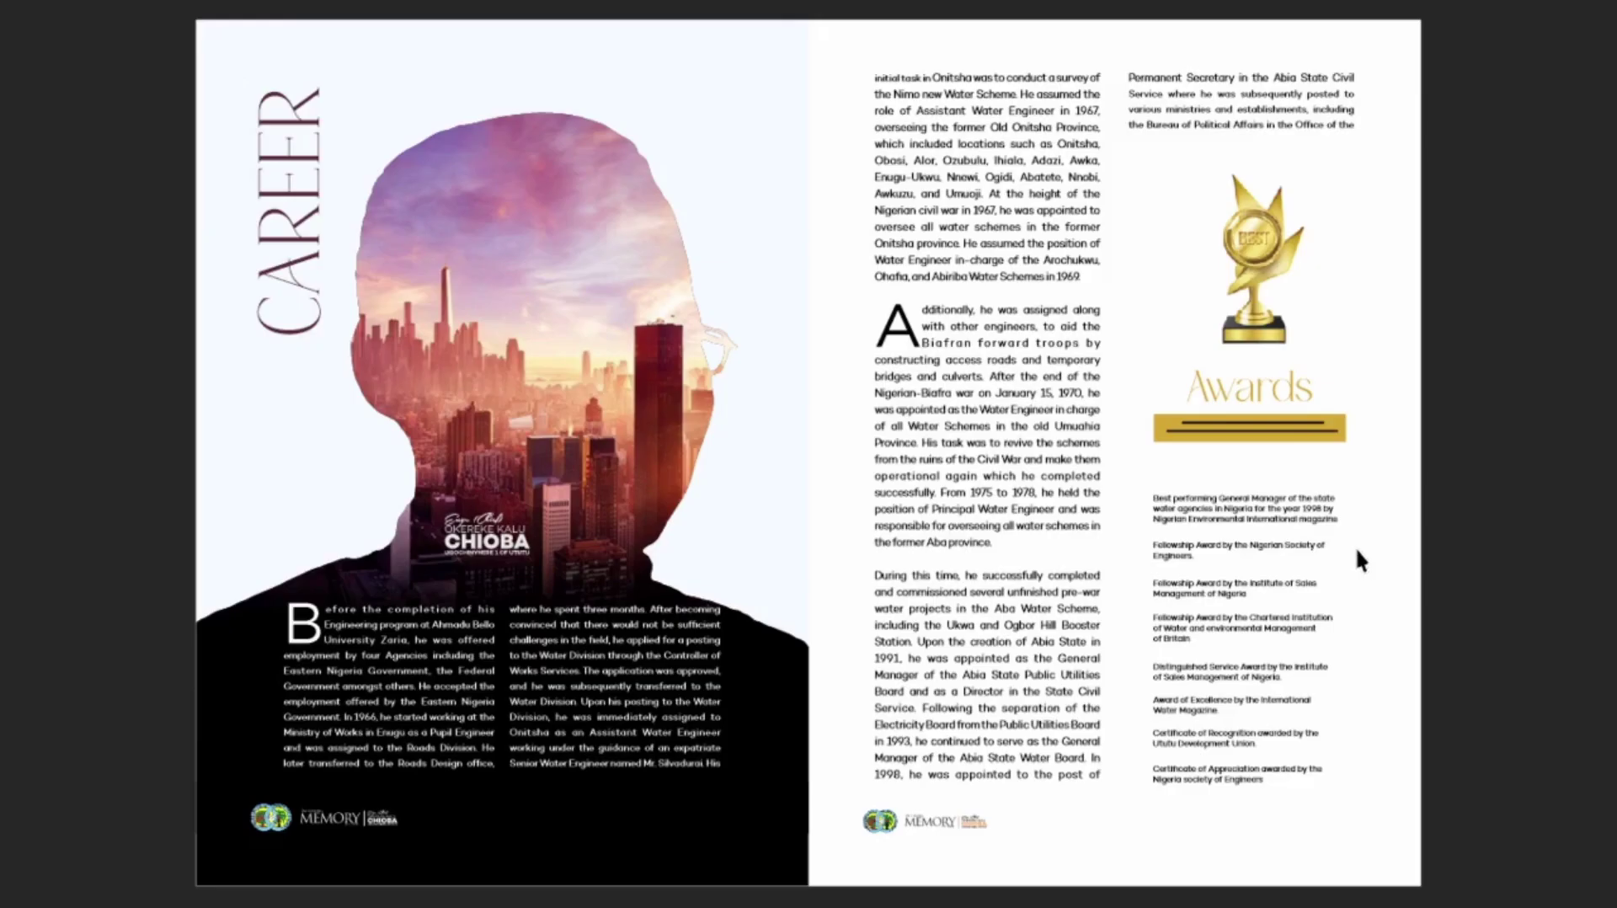
# Move the name title to just above the first career text column and shrink it to about 73%, near the column's right edge
pyautogui.press('F9')
pyautogui.press('F2')
pyautogui.moveTo(440, 483); pyautogui.dragTo(684, 606)
pyautogui.click(999, 439)
pyautogui.click(1014, 417)
pyautogui.moveTo(1008, 423); pyautogui.dragTo(891, 484)
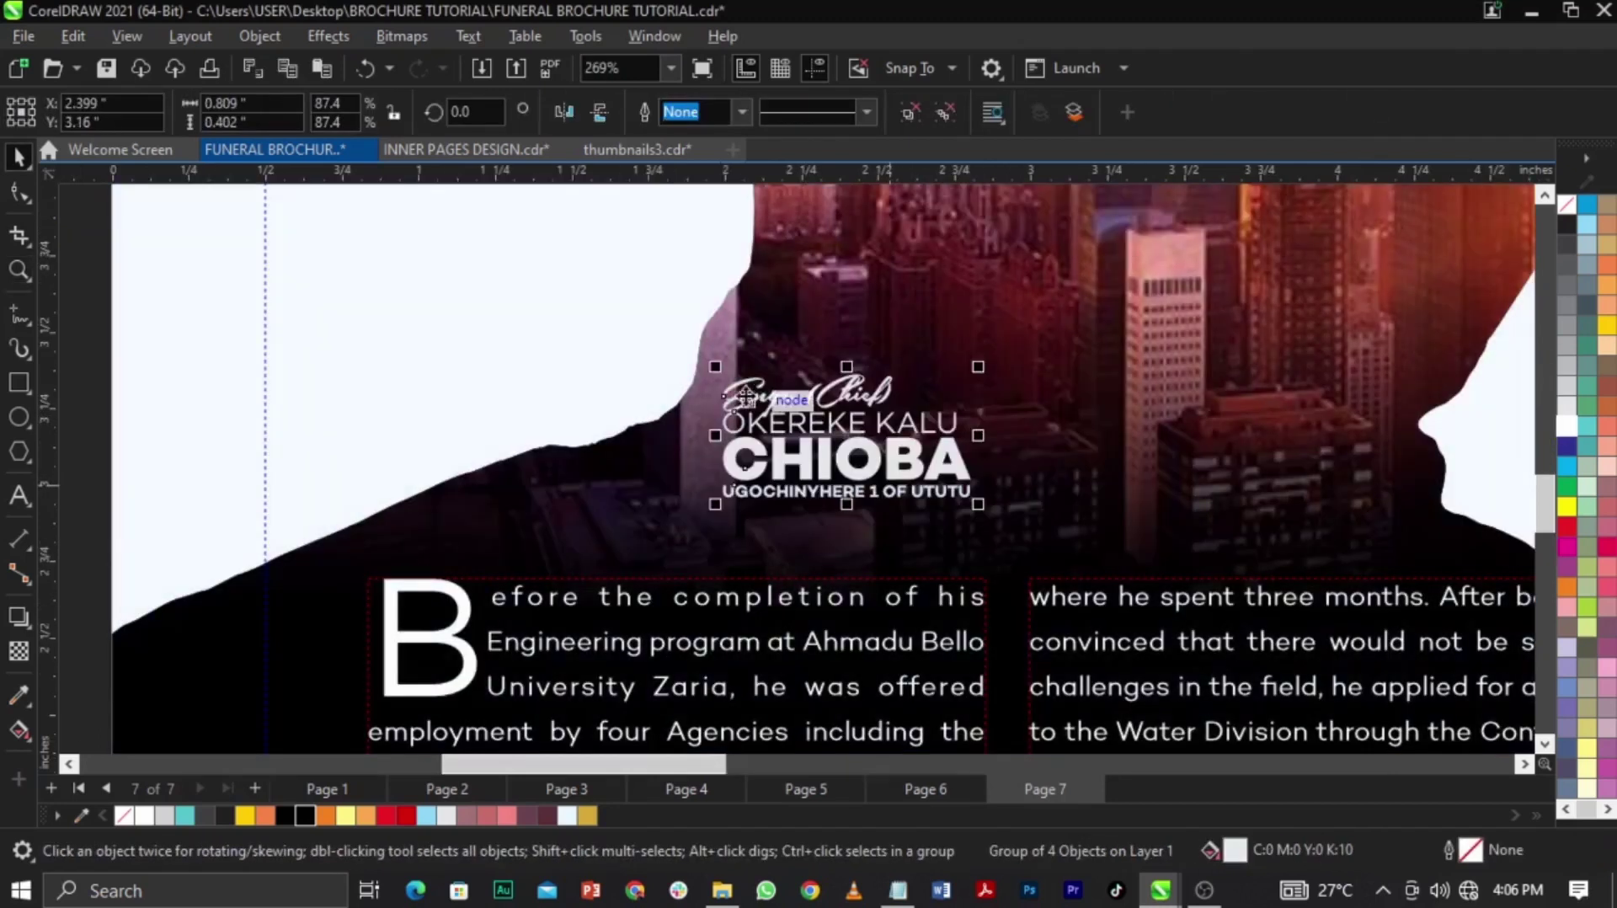
pyautogui.moveTo(720, 365); pyautogui.dragTo(760, 396)
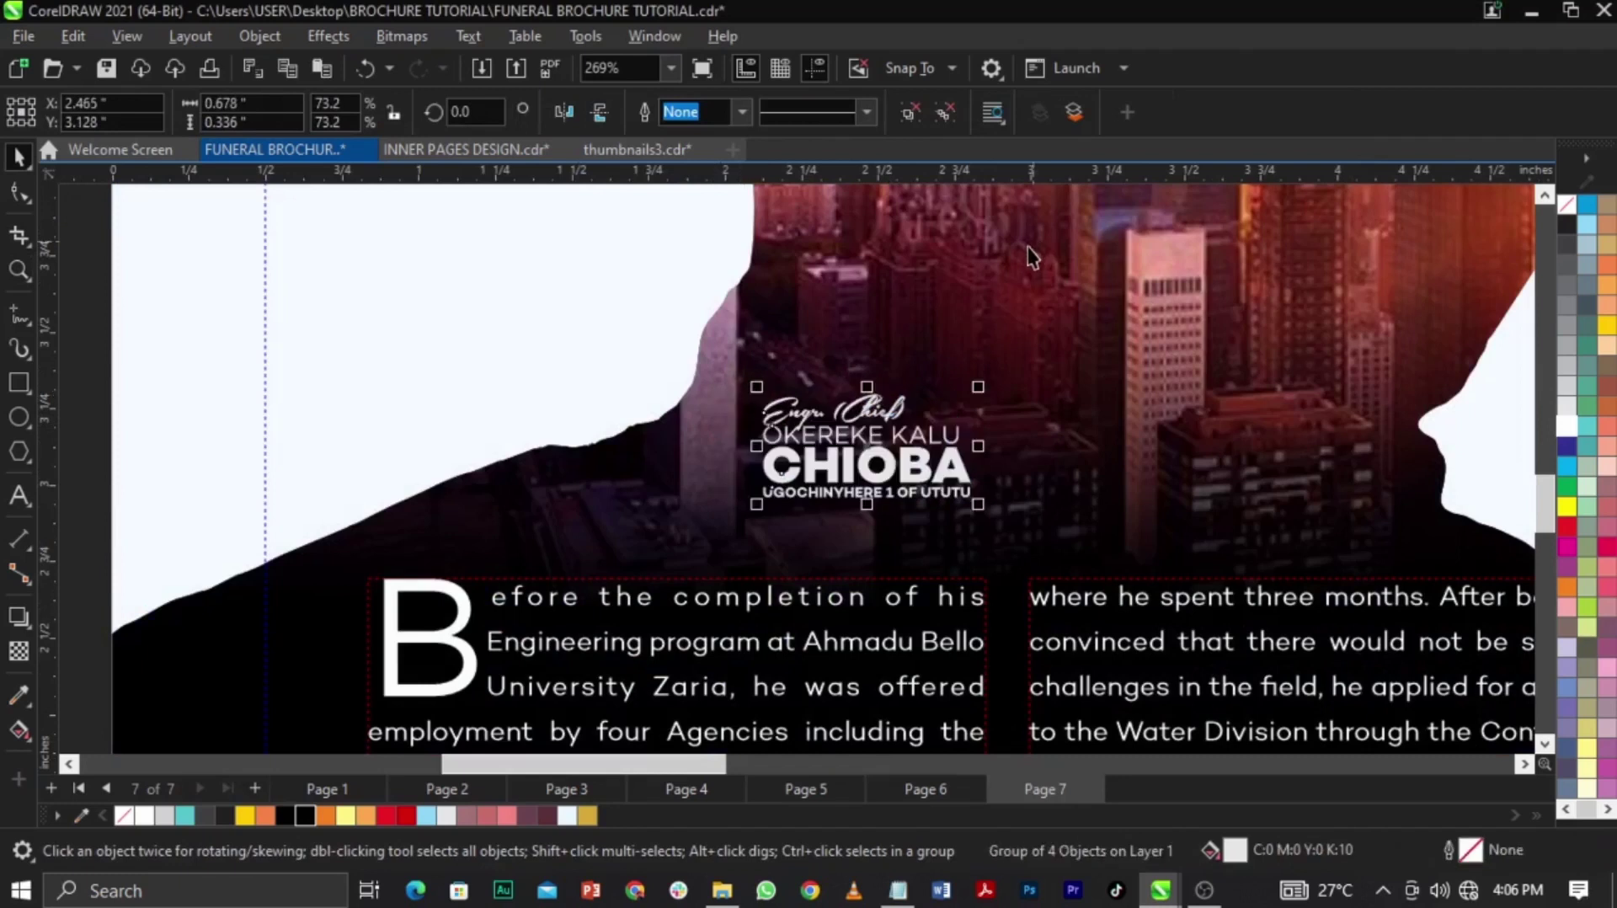
# Try to right-align the name title with the first career text column, and undo the alignment
pyautogui.keyDown('shift'); pyautogui.click(967, 642); pyautogui.keyUp('shift')
pyautogui.press('r')
pyautogui.click(1093, 463)
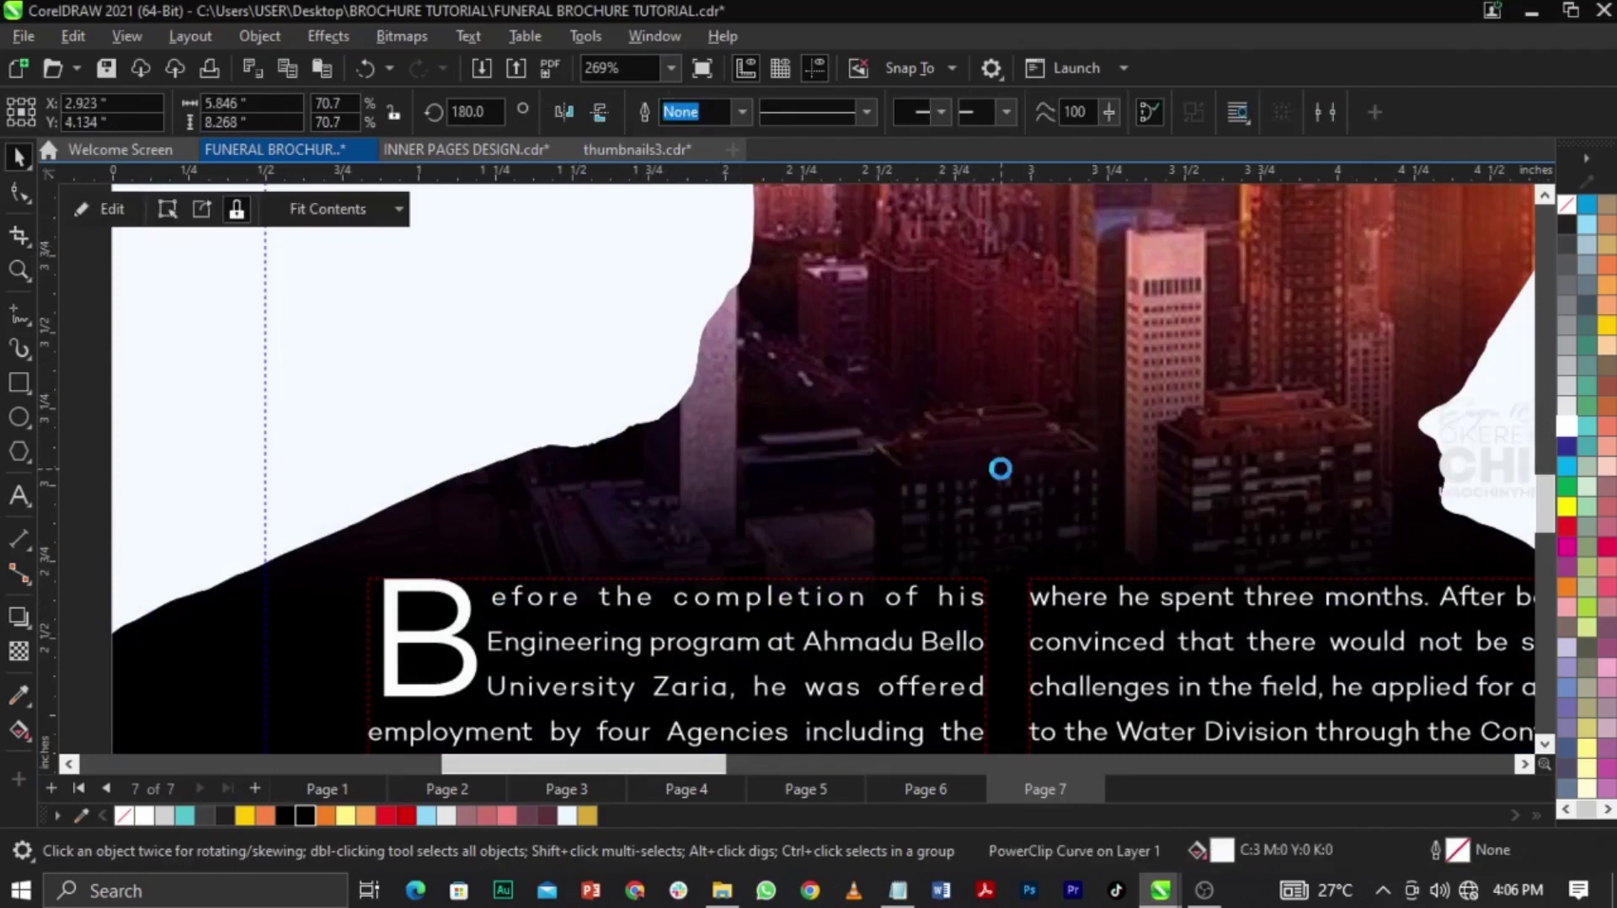
pyautogui.hotkey('ctrl', 'z')
pyautogui.press('Escape')
# Nudge the name title slightly up and to the right above the first career column, and preview the whole spread in full screen
pyautogui.click(960, 516)
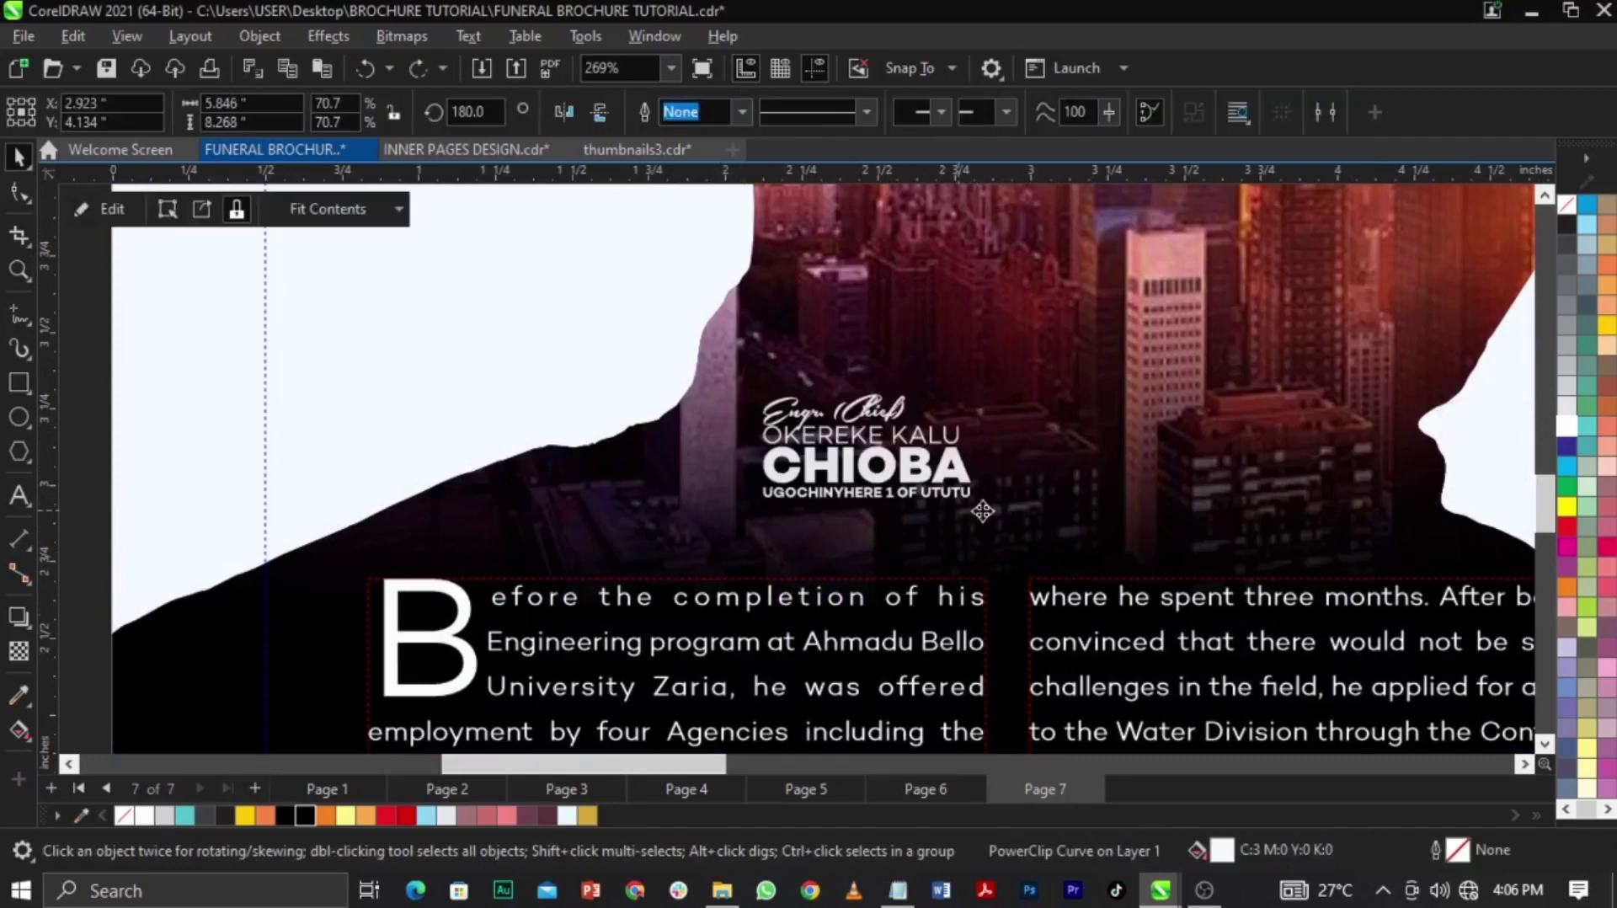
pyautogui.click(952, 476)
pyautogui.scroll(2, 952, 476)
pyautogui.moveTo(952, 476); pyautogui.dragTo(962, 469)
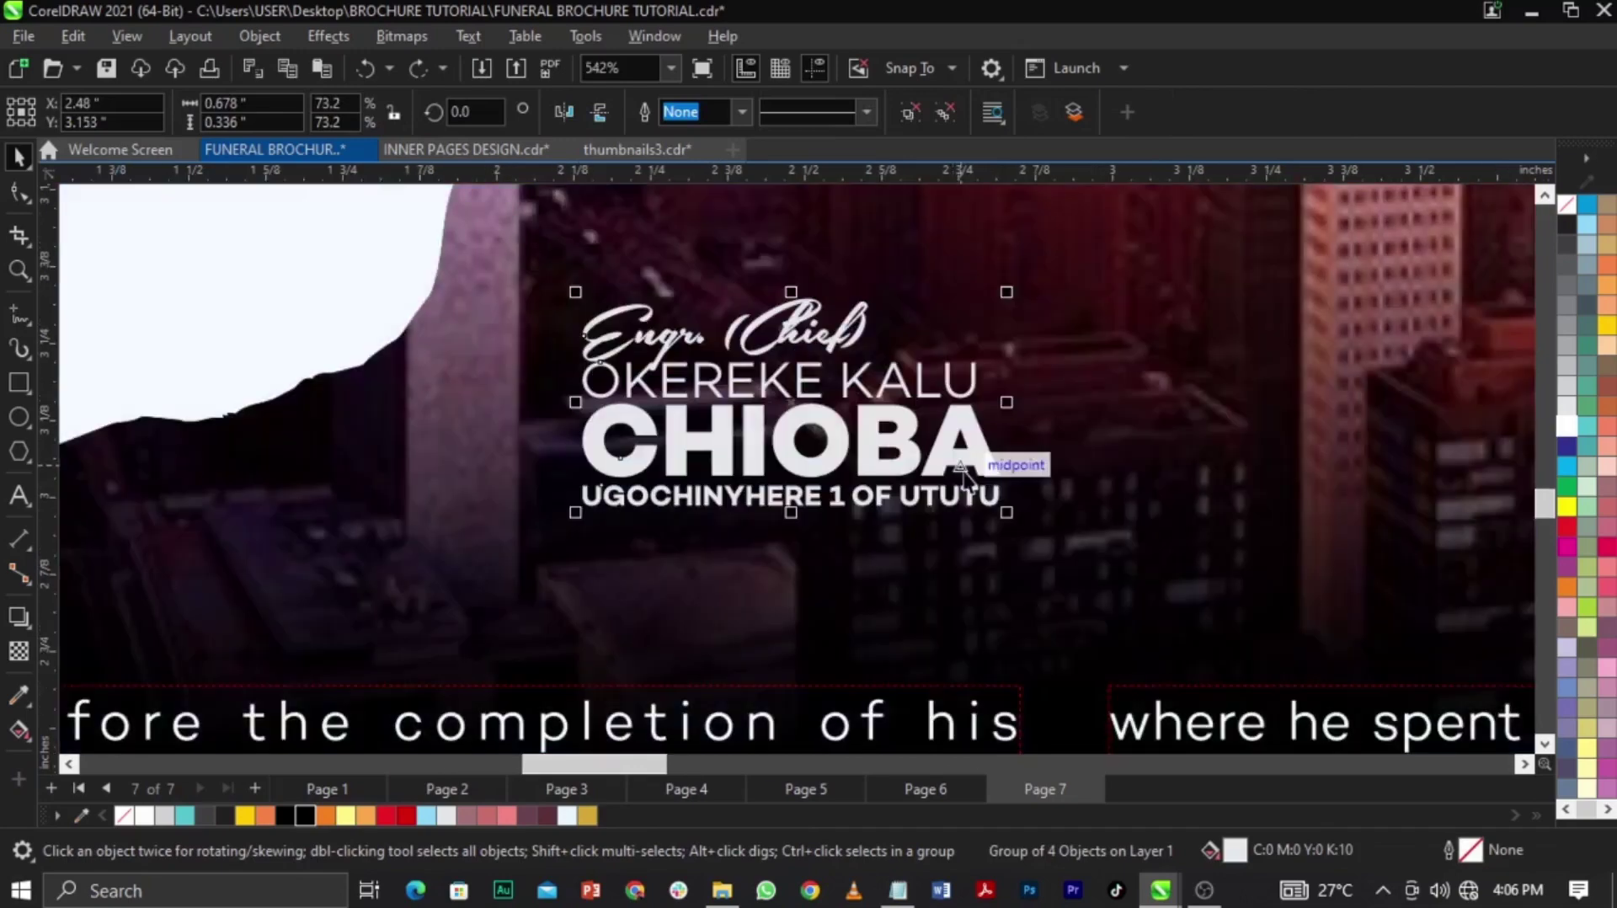
pyautogui.hotkey('shift', 'F4')
pyautogui.press('F9')
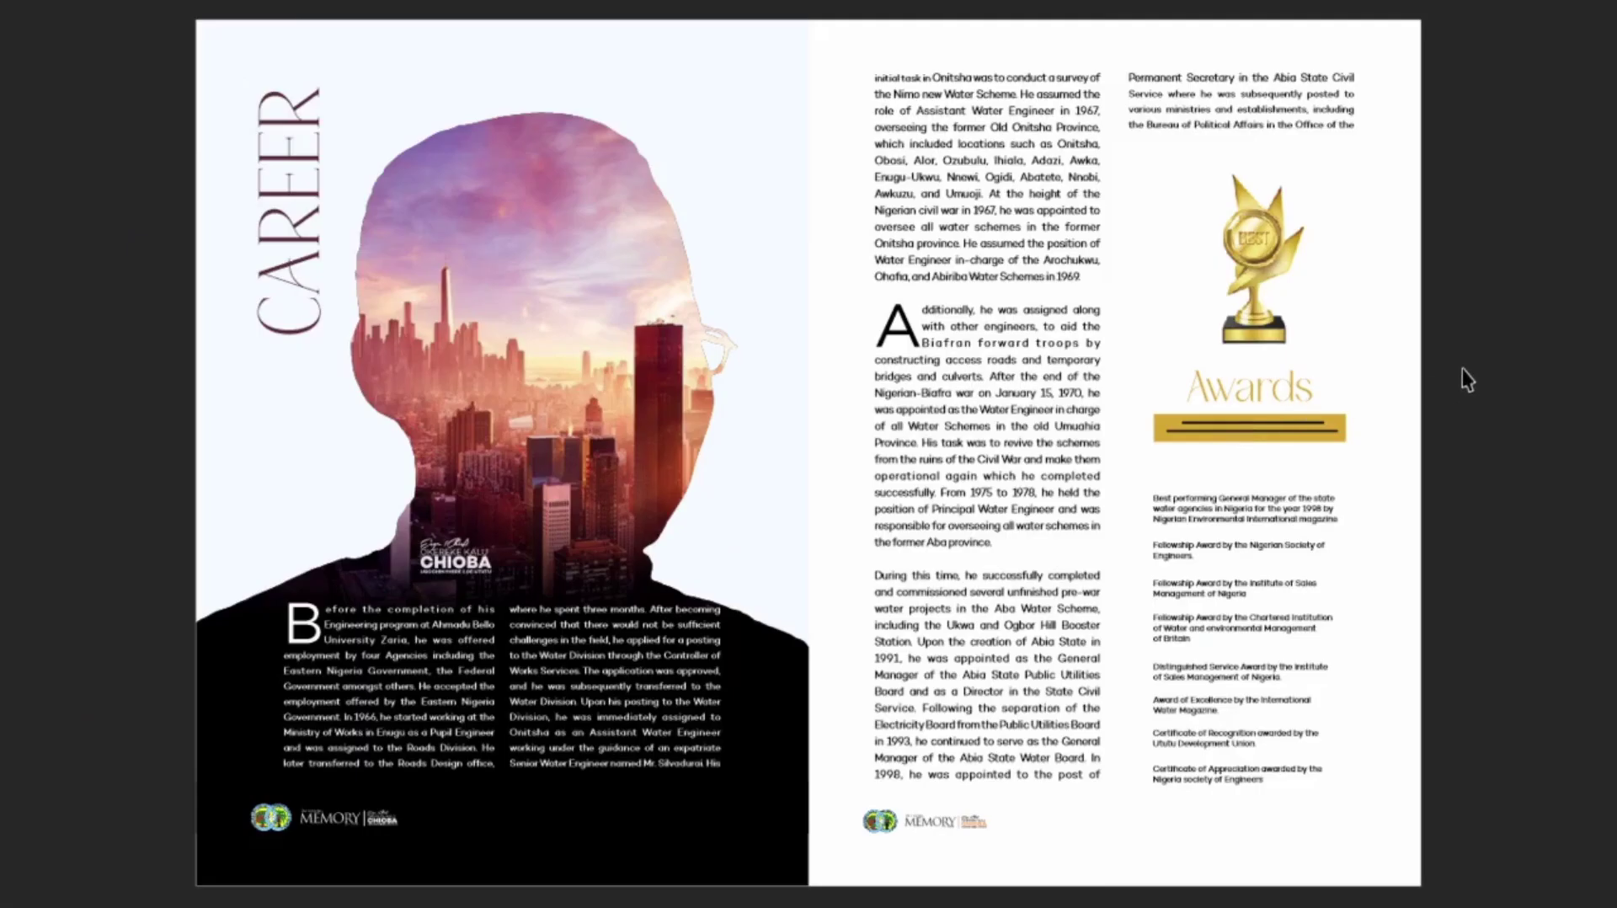